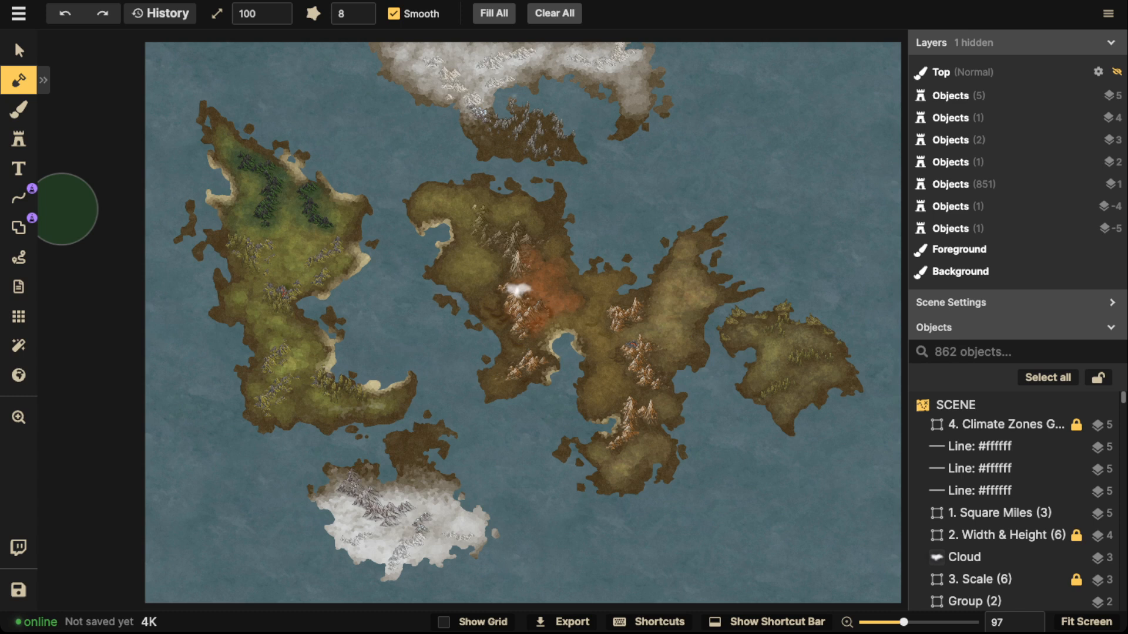
- Set up the Brush on the background layer with the dark blue ocean texture and an opacity of 0.3
scroll(470, 191, down, 1)
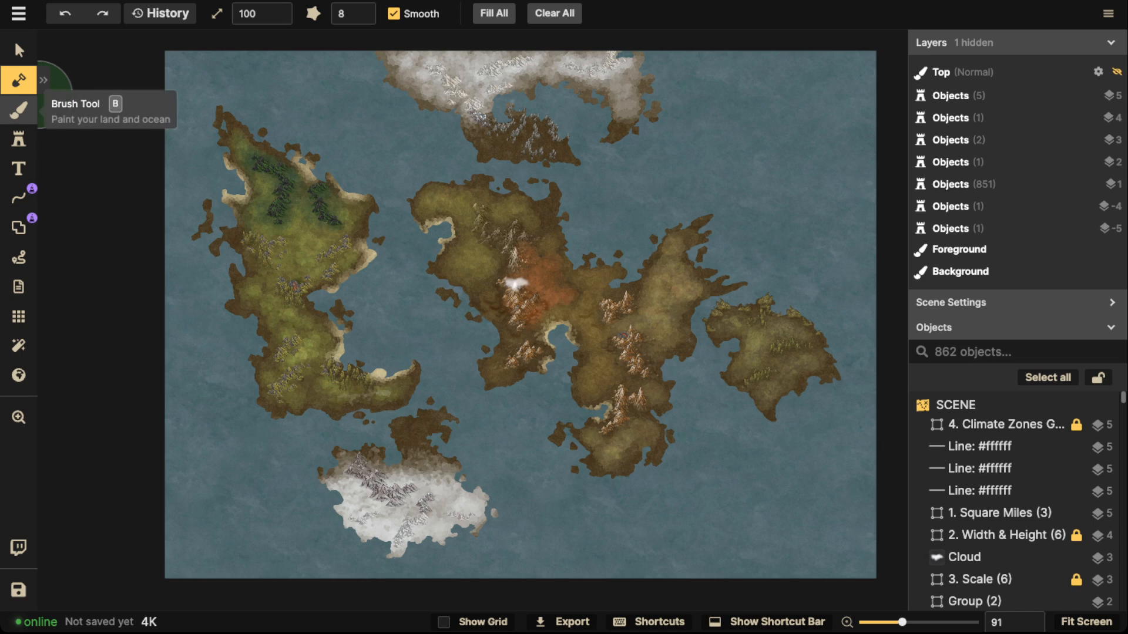
click(18, 109)
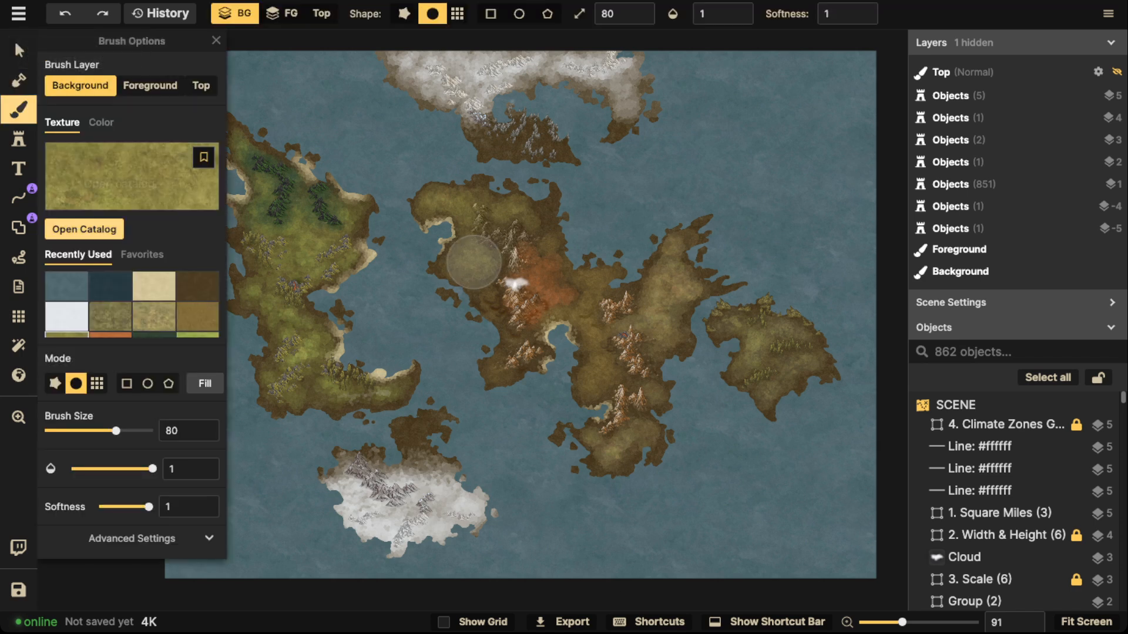
click(110, 286)
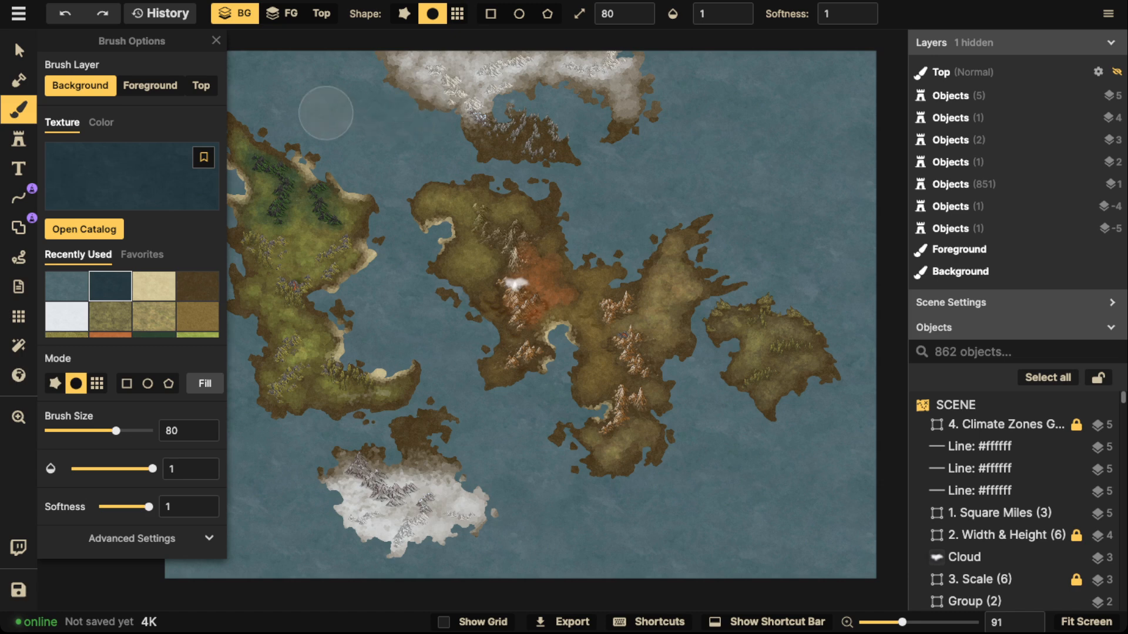
click(713, 13)
text(0.39)
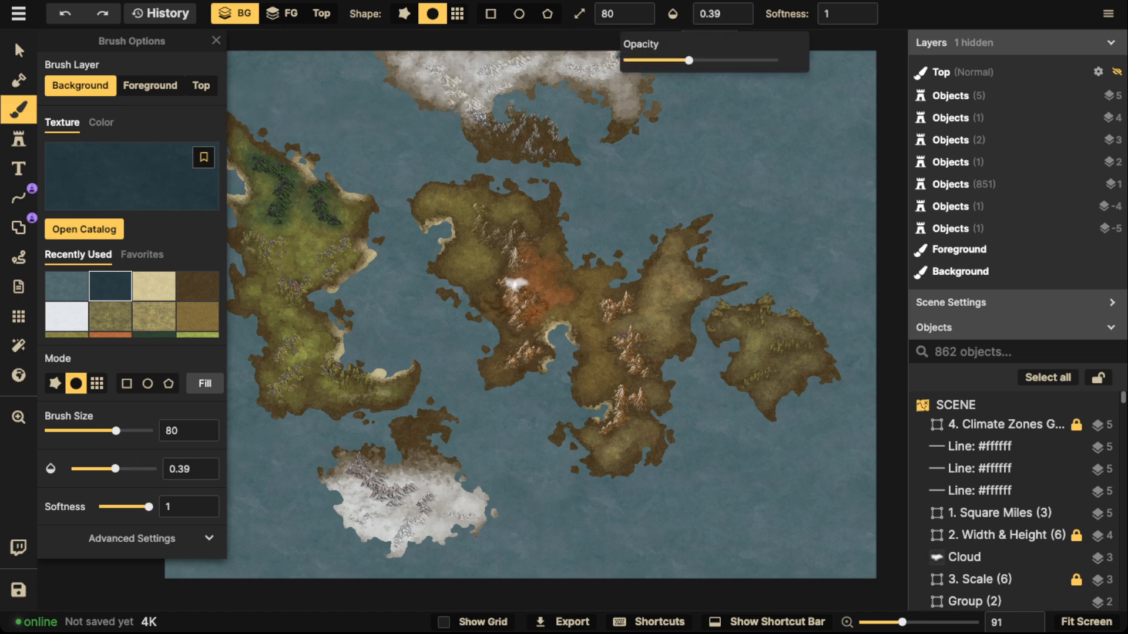
drag(682, 60, 672, 60)
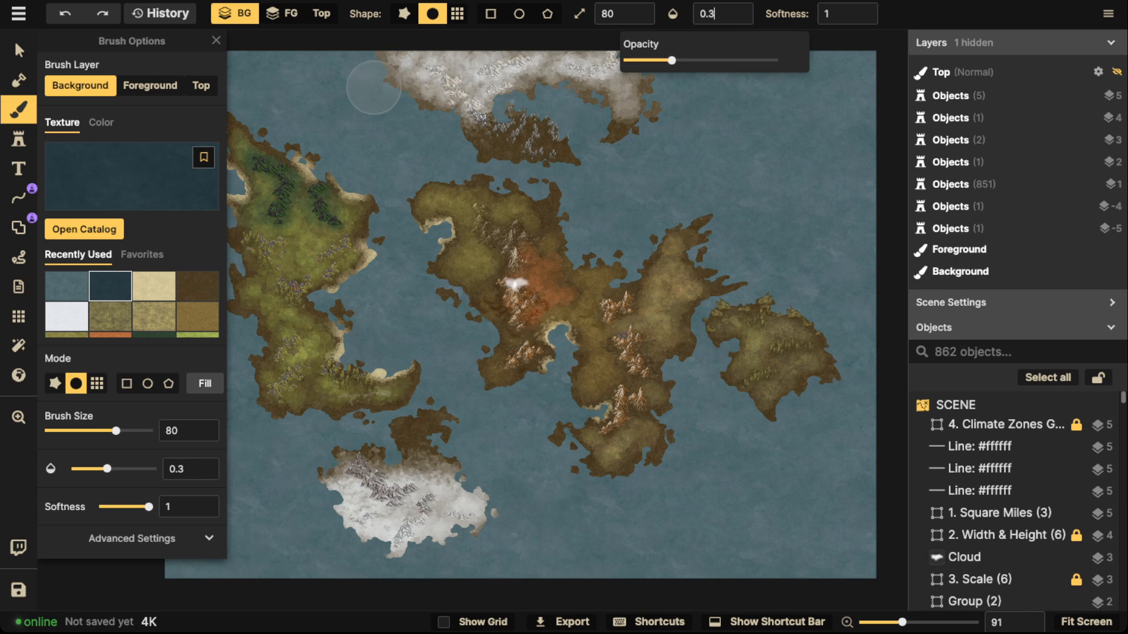
- Paint dark deep-water shading in the northwestern ocean, between the western continent and the snowy northern landmass
scroll(374, 161, down, 2)
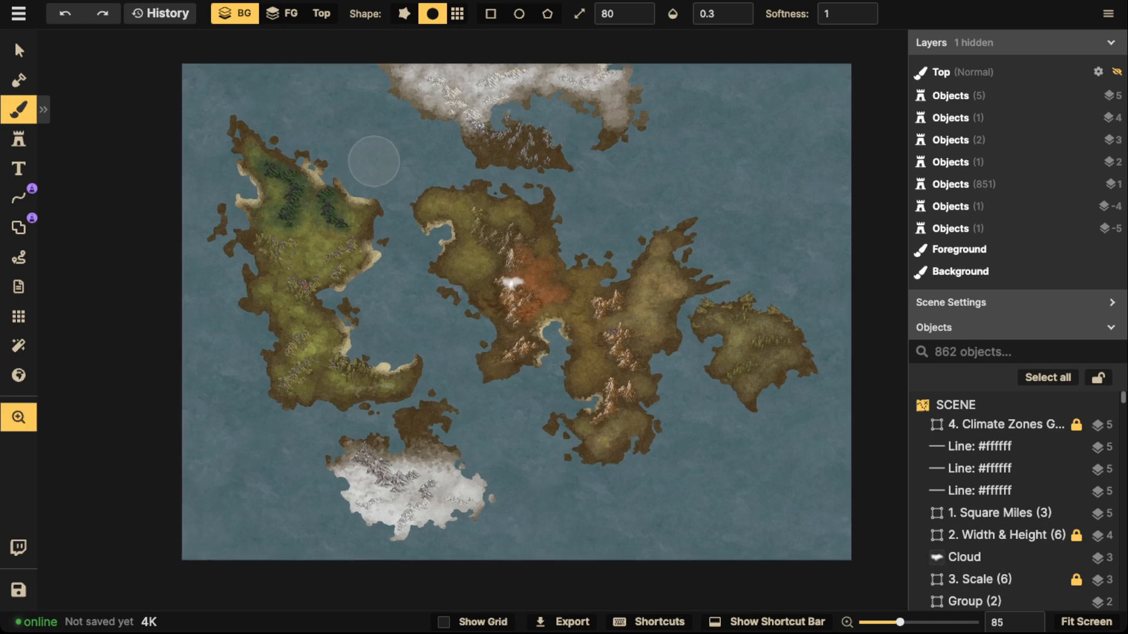
drag(373, 161, 469, 242)
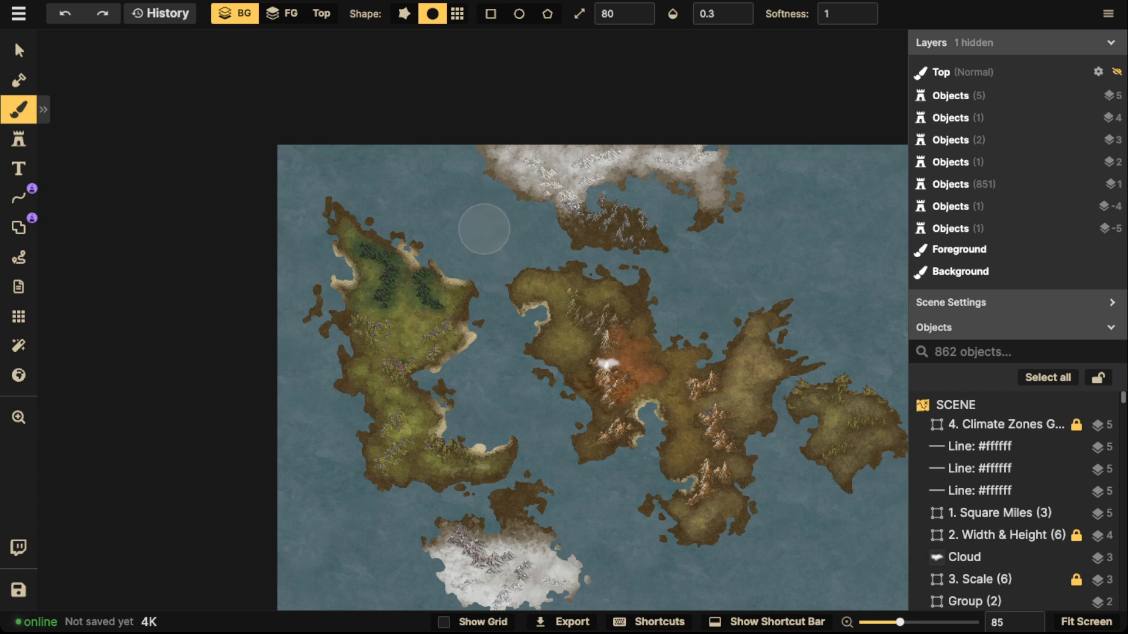
mouse_move(488, 238)
mouse_down()
mouse_move(523, 238)
mouse_move(444, 199)
mouse_up()
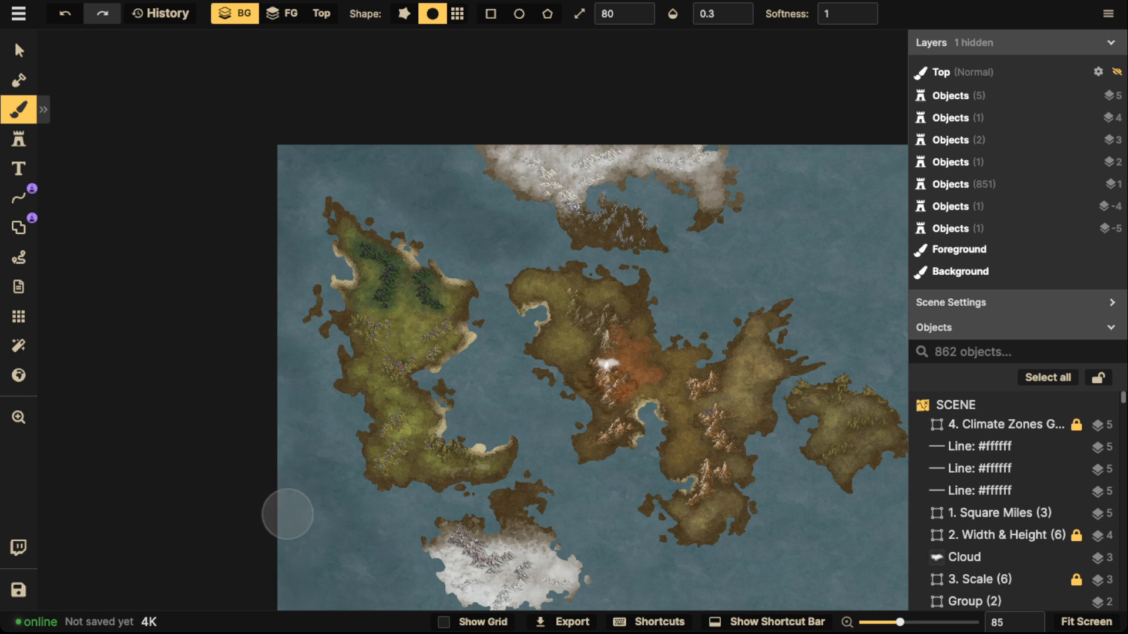
drag(405, 179, 415, 173)
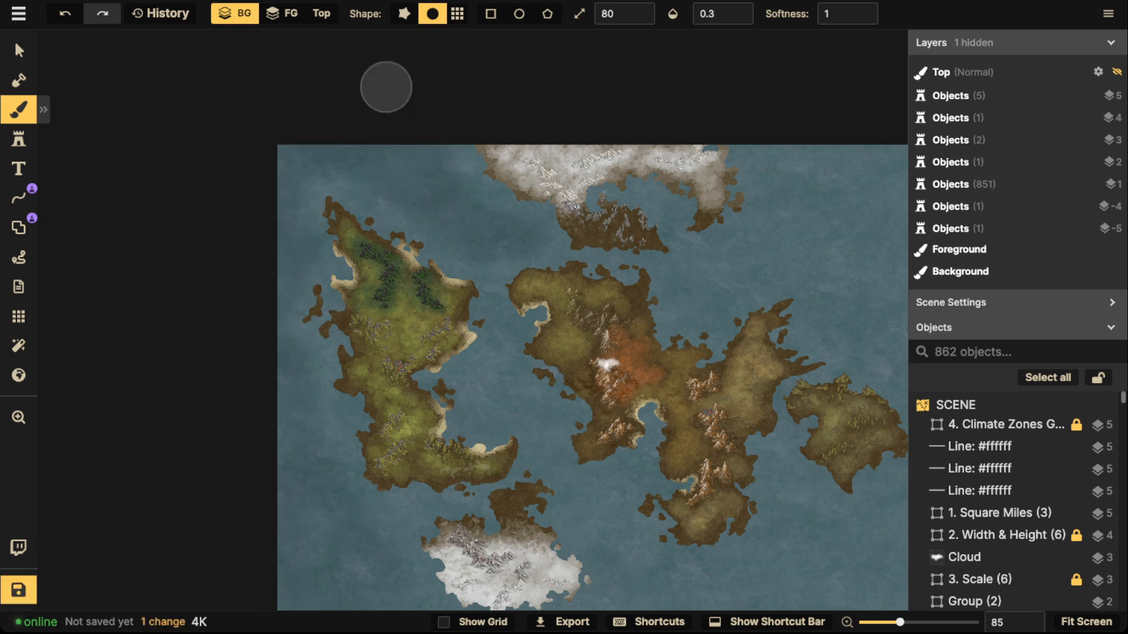
- Darken the sea between the western and central continents and across the southeastern ocean with the dark blue texture
scroll(386, 87, down, 3)
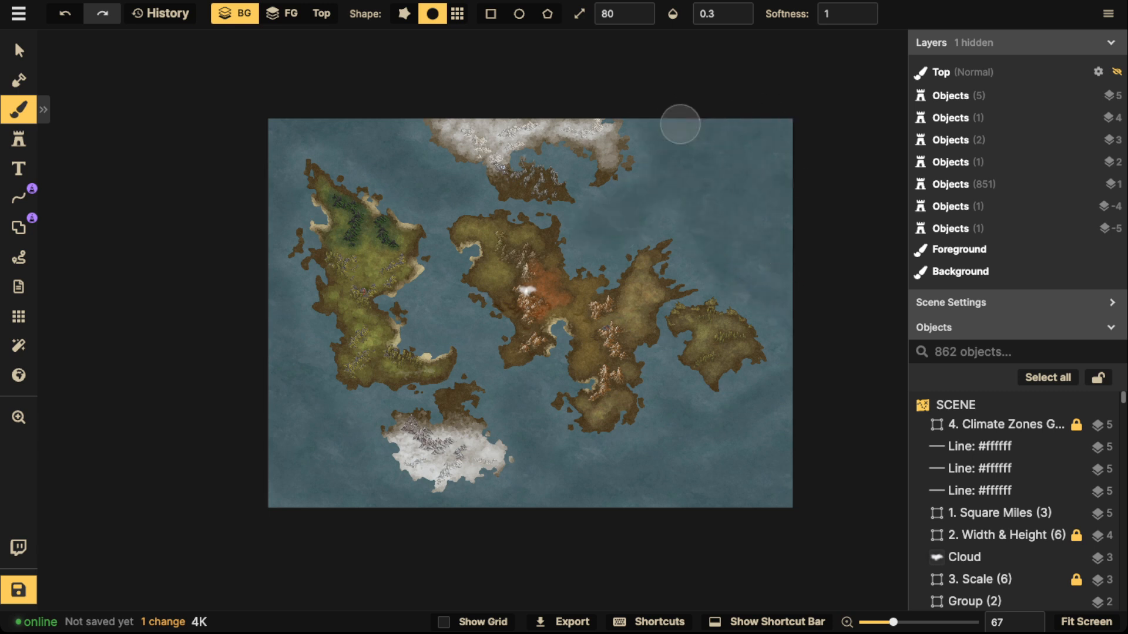
click(795, 239)
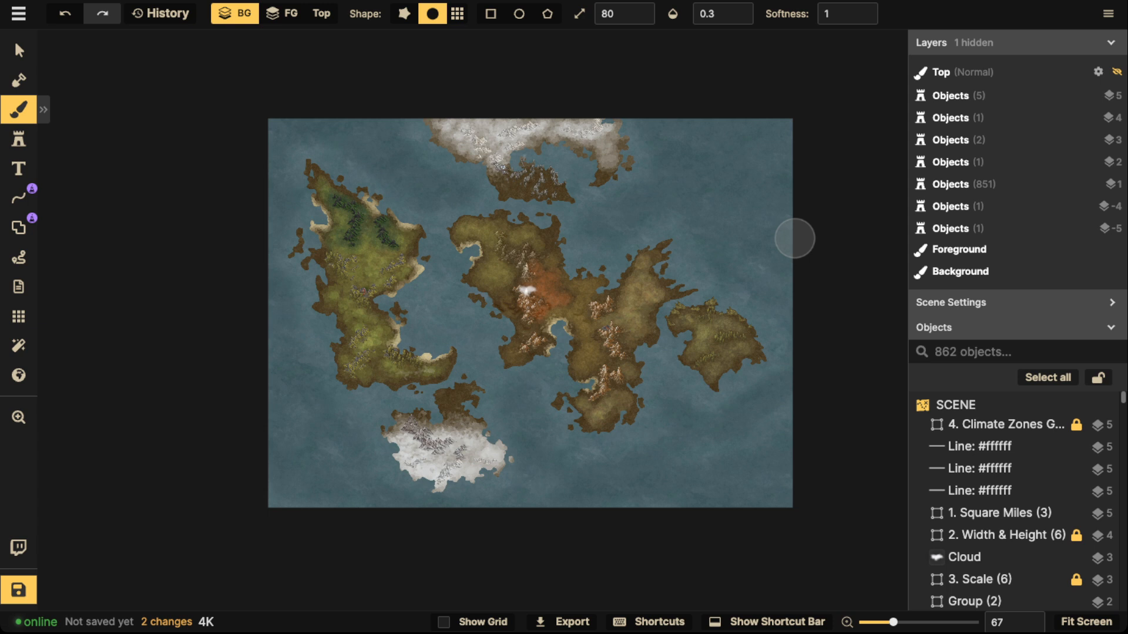
mouse_move(444, 324)
mouse_down()
mouse_move(475, 338)
mouse_move(456, 317)
mouse_move(419, 316)
mouse_move(438, 277)
mouse_up()
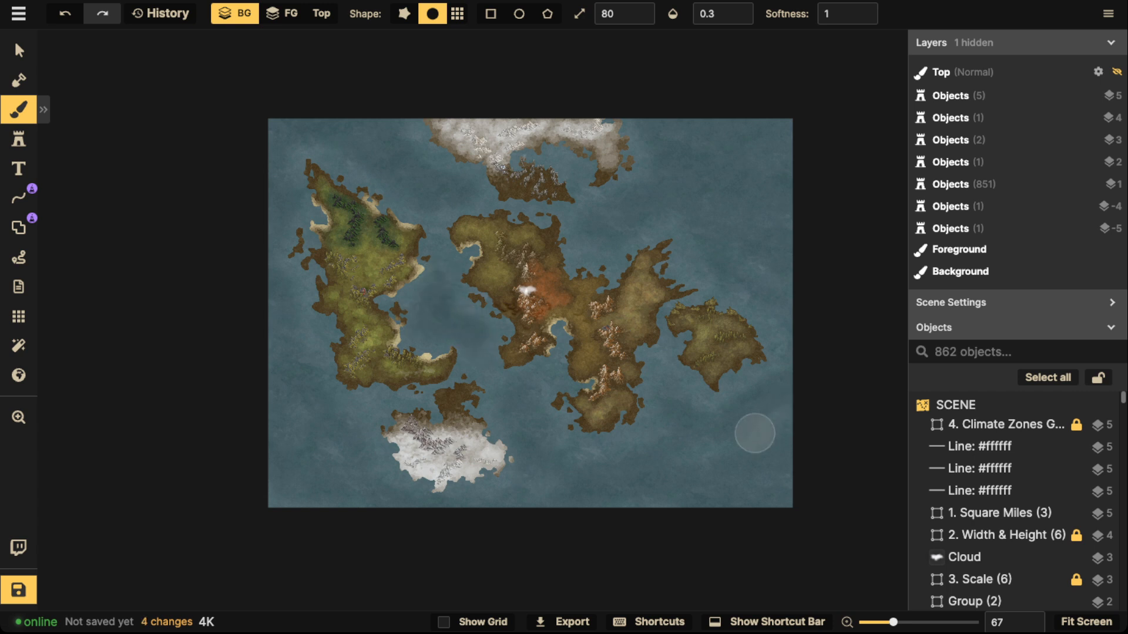
mouse_move(633, 514)
mouse_down()
mouse_move(678, 529)
mouse_move(756, 527)
mouse_move(742, 445)
mouse_move(768, 453)
mouse_move(714, 438)
mouse_move(768, 491)
mouse_move(672, 481)
mouse_move(723, 506)
mouse_move(776, 437)
mouse_move(800, 323)
mouse_move(793, 408)
mouse_move(807, 228)
mouse_up()
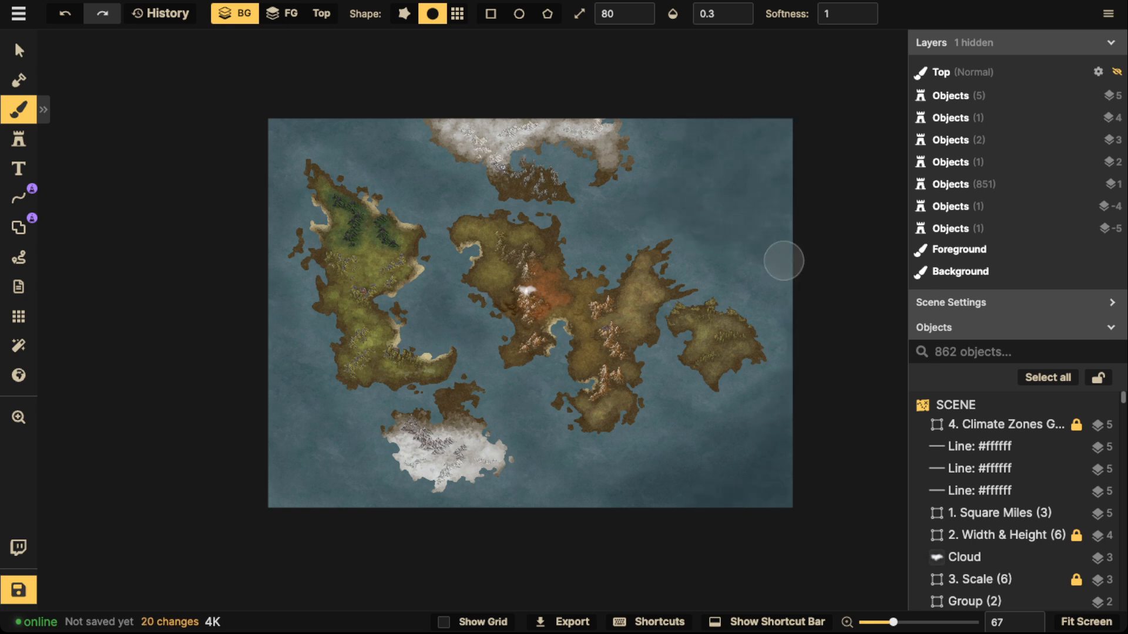
- Paint deep-water shading over the northeastern ocean, along the map's eastern edge and the northwestern corner
drag(783, 259, 664, 111)
mouse_move(801, 109)
mouse_down()
mouse_move(760, 222)
mouse_move(798, 147)
mouse_move(783, 126)
mouse_up()
mouse_move(692, 204)
mouse_down()
mouse_move(701, 258)
mouse_move(739, 232)
mouse_move(791, 122)
mouse_up()
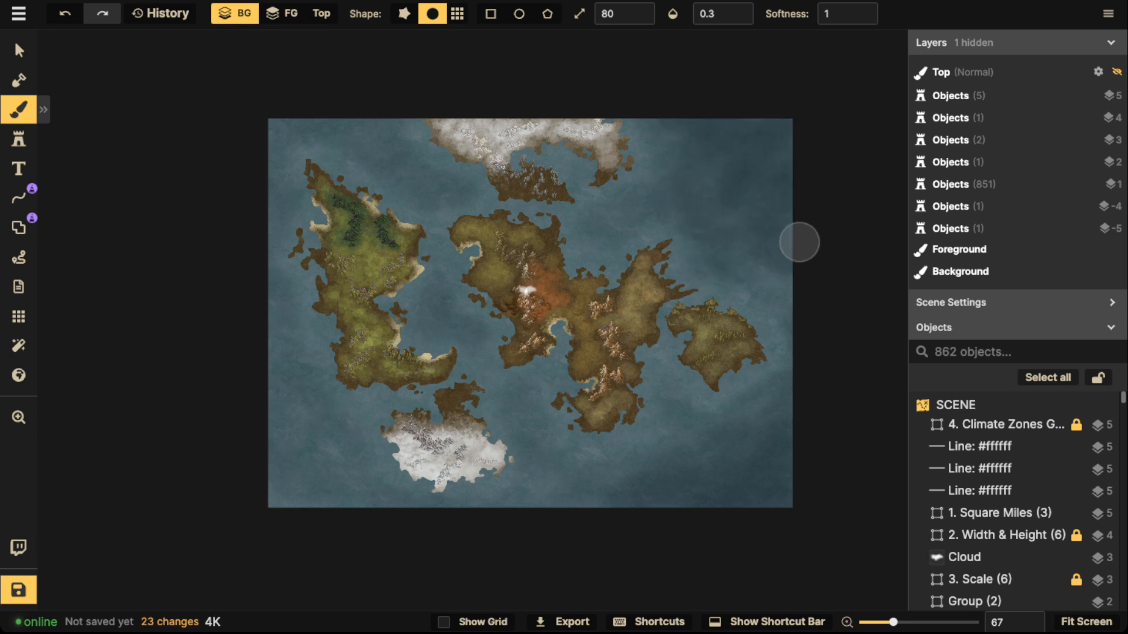
mouse_move(803, 312)
mouse_down()
mouse_move(755, 250)
mouse_move(778, 107)
mouse_move(680, 154)
mouse_move(763, 141)
mouse_move(784, 197)
mouse_move(684, 108)
mouse_move(773, 170)
mouse_move(791, 141)
mouse_move(791, 230)
mouse_move(807, 118)
mouse_up()
drag(745, 149, 749, 126)
drag(290, 112, 404, 69)
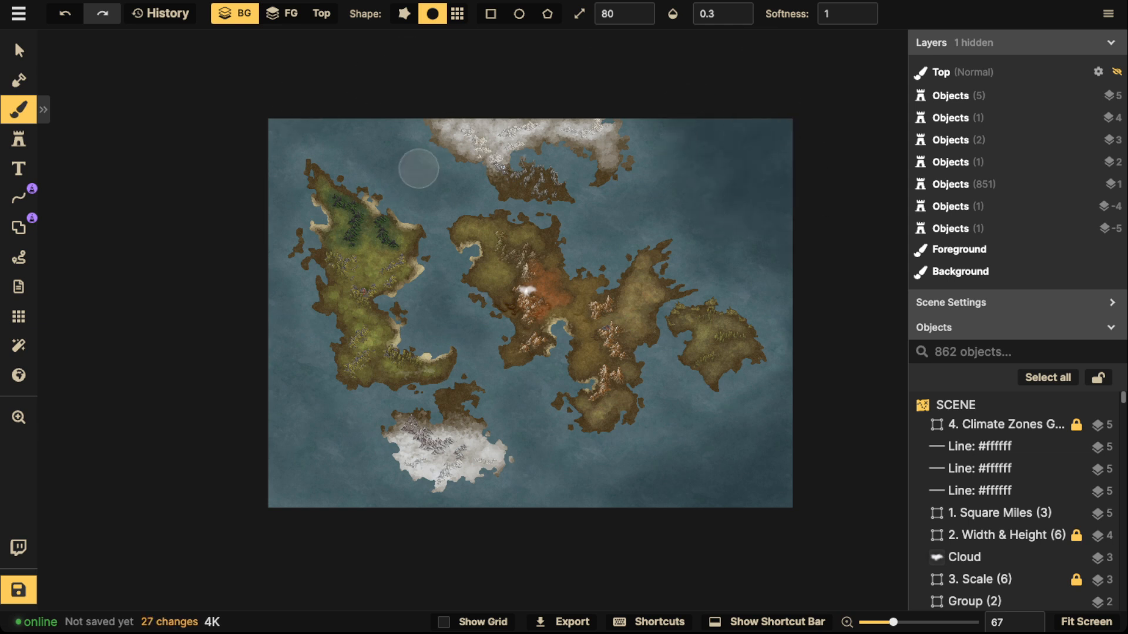
- Deepen the channel between the western and central continents with repeated dark strokes, continuing into the southern and southwestern ocean
click(419, 176)
click(419, 194)
click(453, 189)
click(441, 197)
click(432, 205)
click(456, 187)
mouse_move(455, 188)
mouse_down()
mouse_move(429, 194)
mouse_move(434, 309)
mouse_move(463, 318)
mouse_move(445, 327)
mouse_move(488, 350)
mouse_move(481, 361)
mouse_move(544, 360)
mouse_move(511, 403)
mouse_move(527, 394)
mouse_move(526, 423)
mouse_move(565, 447)
mouse_move(582, 477)
mouse_move(498, 502)
mouse_up()
click(297, 490)
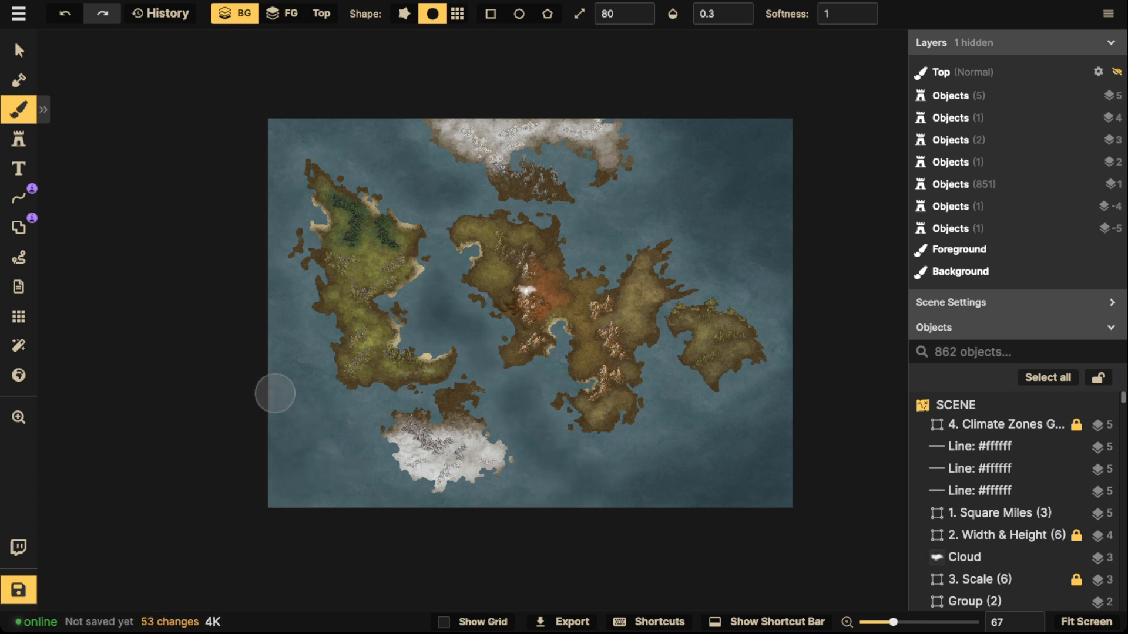
- Build up more dark shading over the remaining open ocean around the map's edges and south of the eastern island
mouse_move(334, 408)
mouse_down()
mouse_move(260, 463)
mouse_move(307, 481)
mouse_move(285, 423)
mouse_move(300, 409)
mouse_move(363, 505)
mouse_move(335, 501)
mouse_move(277, 453)
mouse_move(281, 501)
mouse_move(282, 473)
mouse_move(378, 488)
mouse_move(325, 411)
mouse_move(366, 409)
mouse_move(292, 376)
mouse_move(270, 231)
mouse_move(280, 125)
mouse_move(382, 110)
mouse_move(426, 125)
mouse_move(426, 185)
mouse_move(466, 169)
mouse_up()
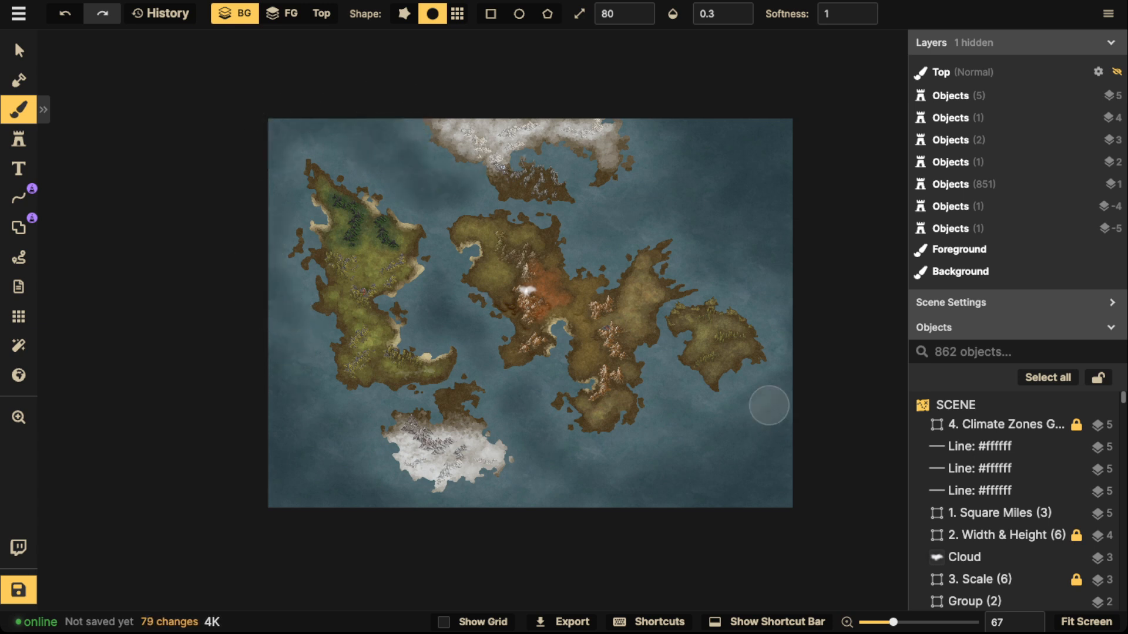
mouse_move(765, 403)
mouse_down()
mouse_move(746, 379)
mouse_move(754, 394)
mouse_move(726, 411)
mouse_move(796, 368)
mouse_move(786, 426)
mouse_move(763, 461)
mouse_move(740, 470)
mouse_move(766, 449)
mouse_move(786, 460)
mouse_move(747, 525)
mouse_move(818, 477)
mouse_move(767, 471)
mouse_move(702, 519)
mouse_move(503, 503)
mouse_move(607, 515)
mouse_move(536, 477)
mouse_move(650, 442)
mouse_move(683, 388)
mouse_move(666, 389)
mouse_move(686, 414)
mouse_move(771, 413)
mouse_move(731, 443)
mouse_move(777, 437)
mouse_move(650, 526)
mouse_move(398, 76)
mouse_up()
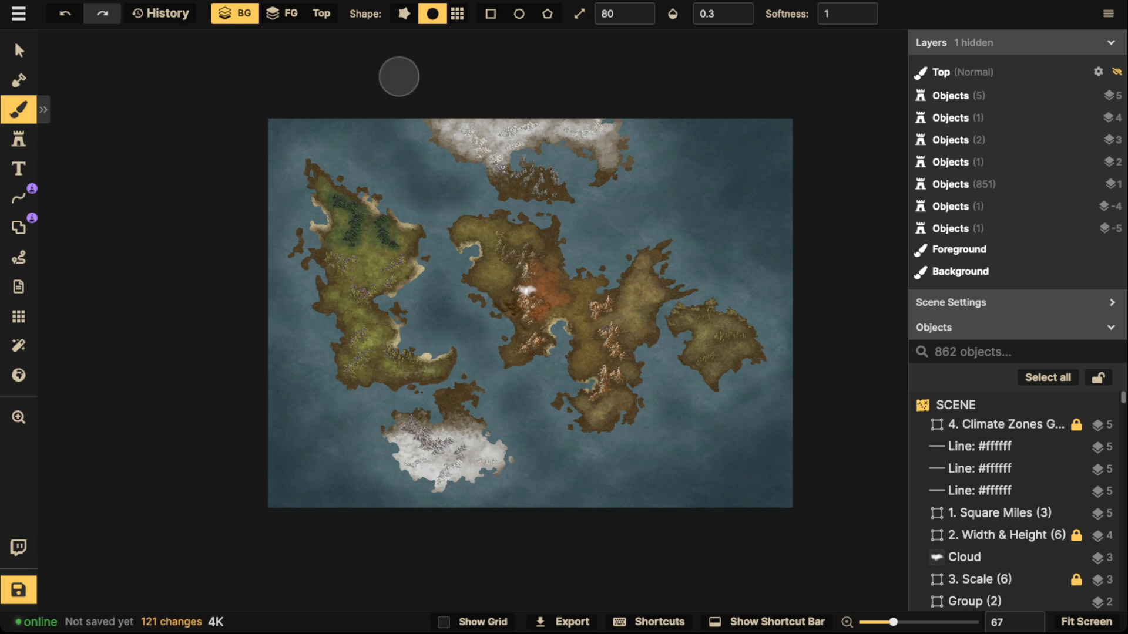
drag(664, 371, 674, 421)
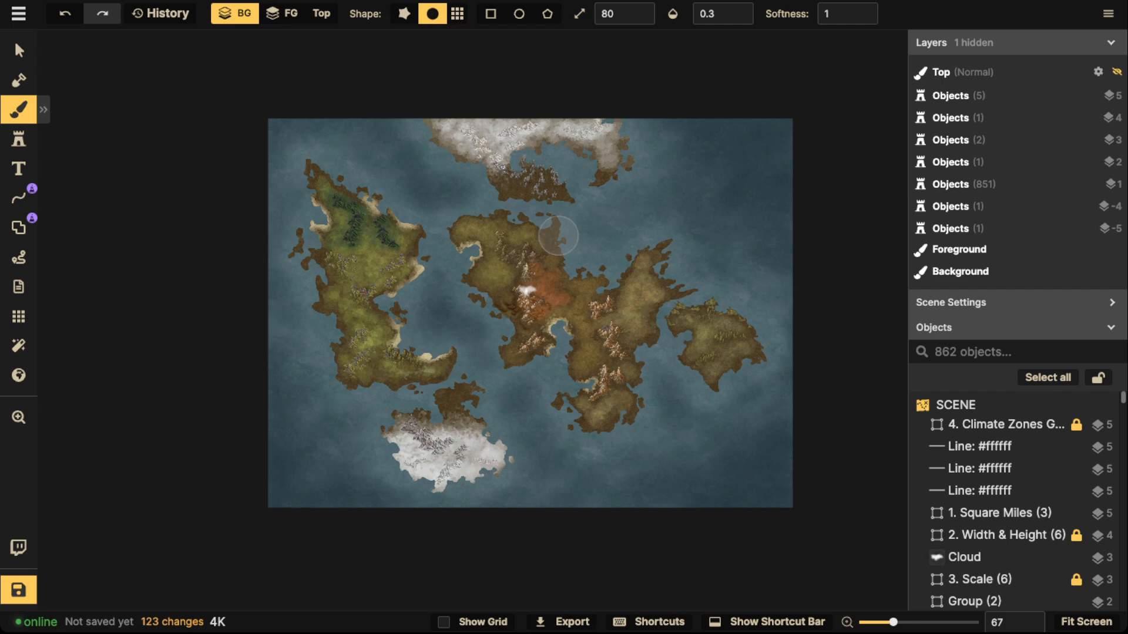
- Set the brush opacity to 1 for detailed shading around the eastern island
scroll(579, 328, up, 5)
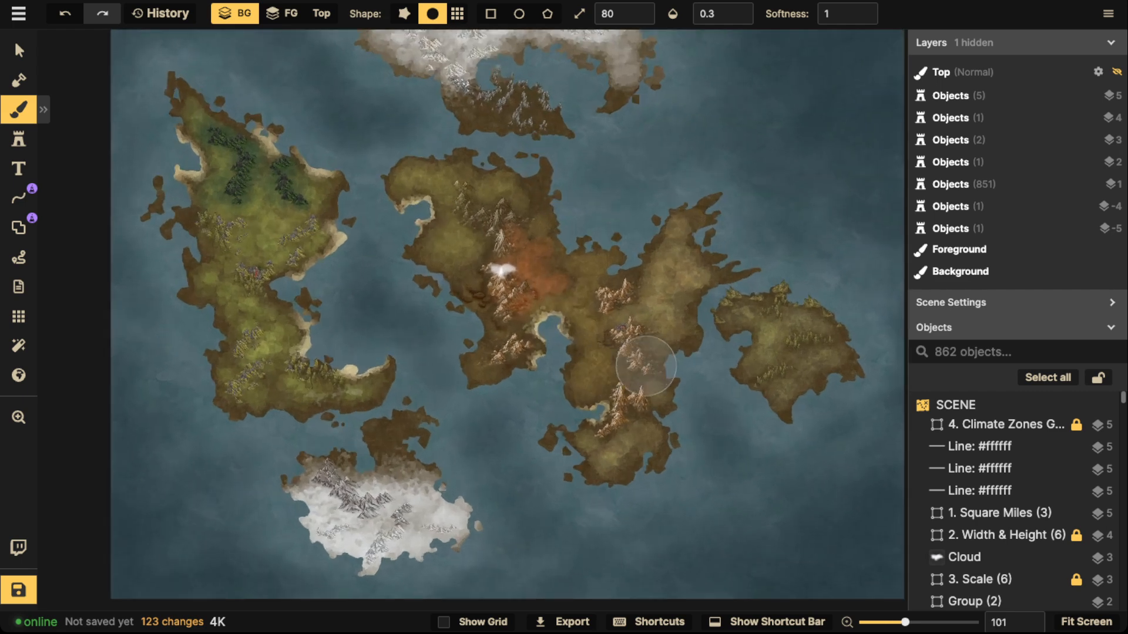
scroll(646, 366, up, 10)
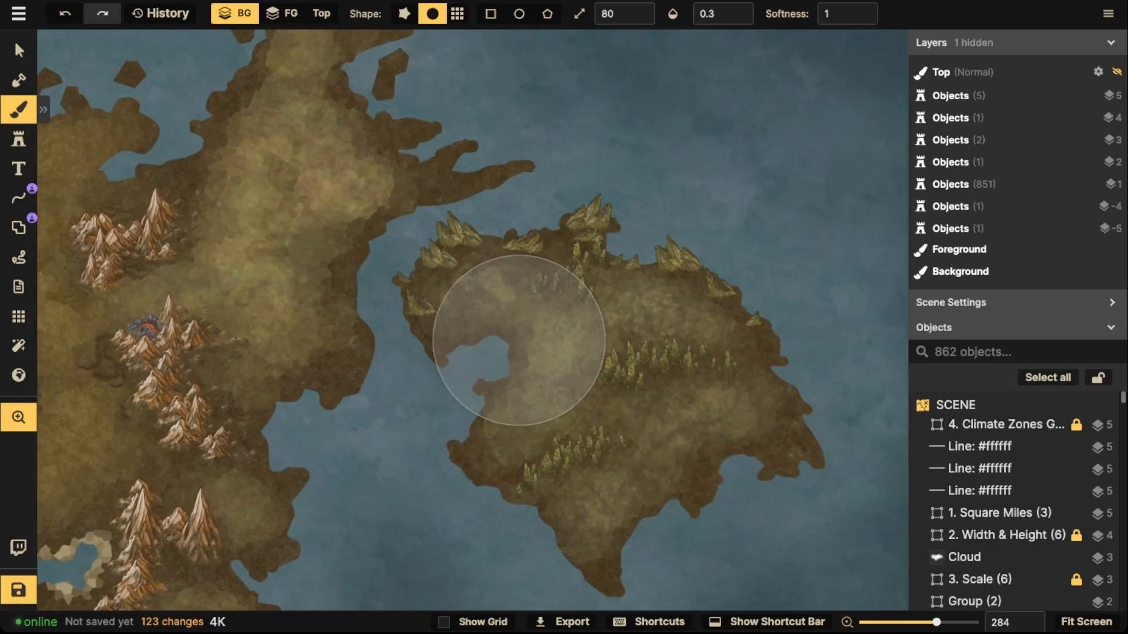
scroll(519, 340, up, 4)
click(43, 109)
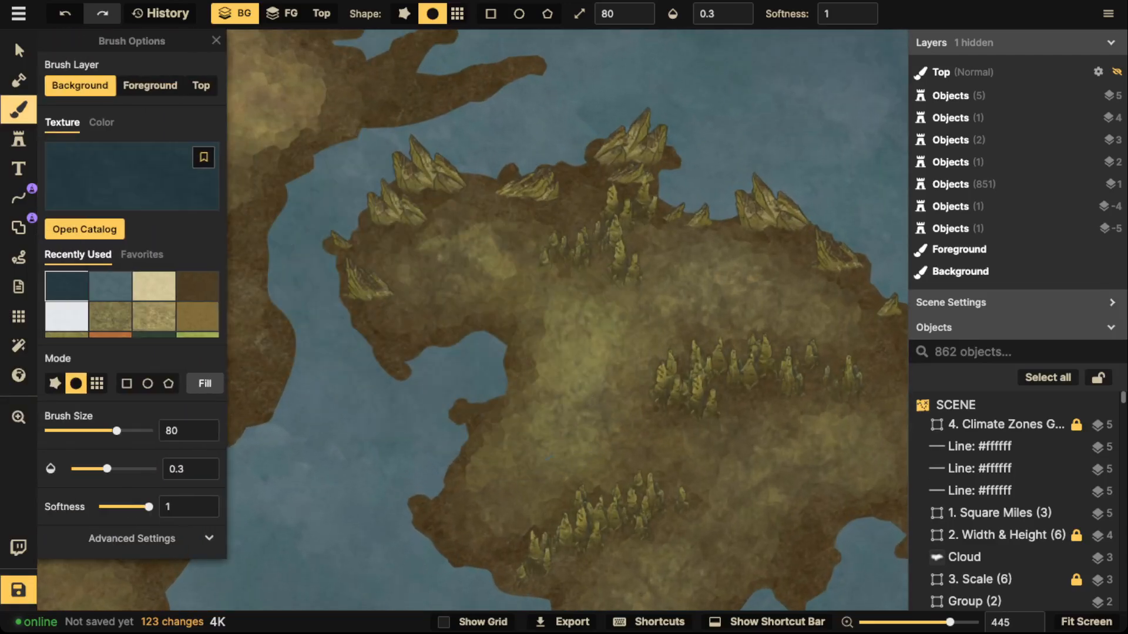
double_click(707, 15)
text(1)
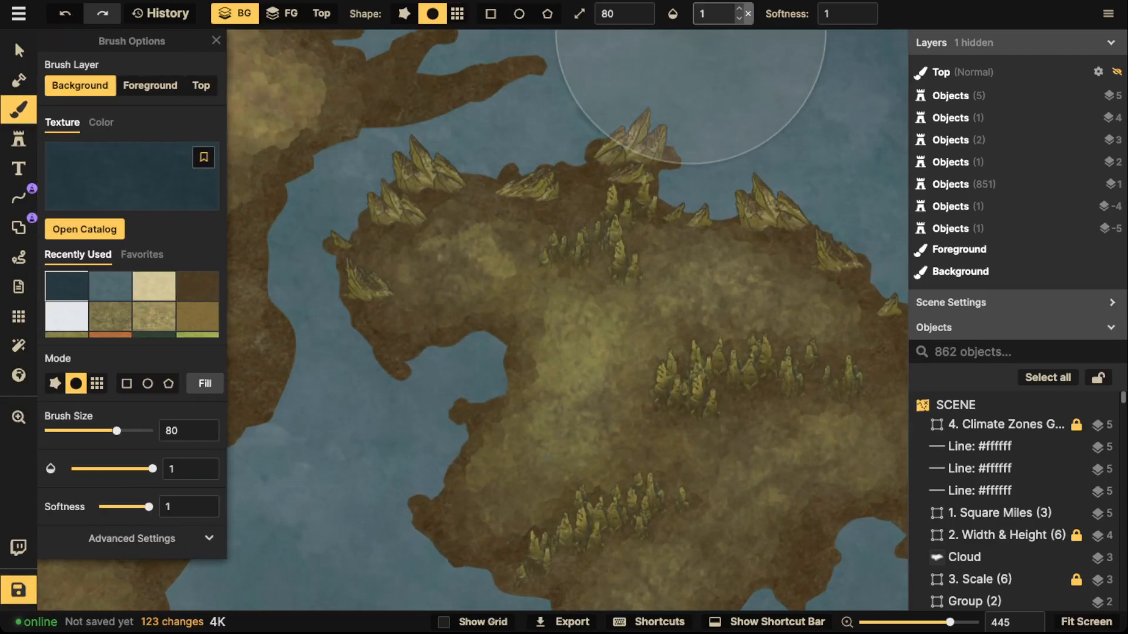
- Reduce the brush size to 5
key(bracketleft)
key(bracketleft)
key(bracketleft)
key(bracketleft)
key(bracketleft)
key(bracketleft)
key(bracketleft)
key(bracketleft)
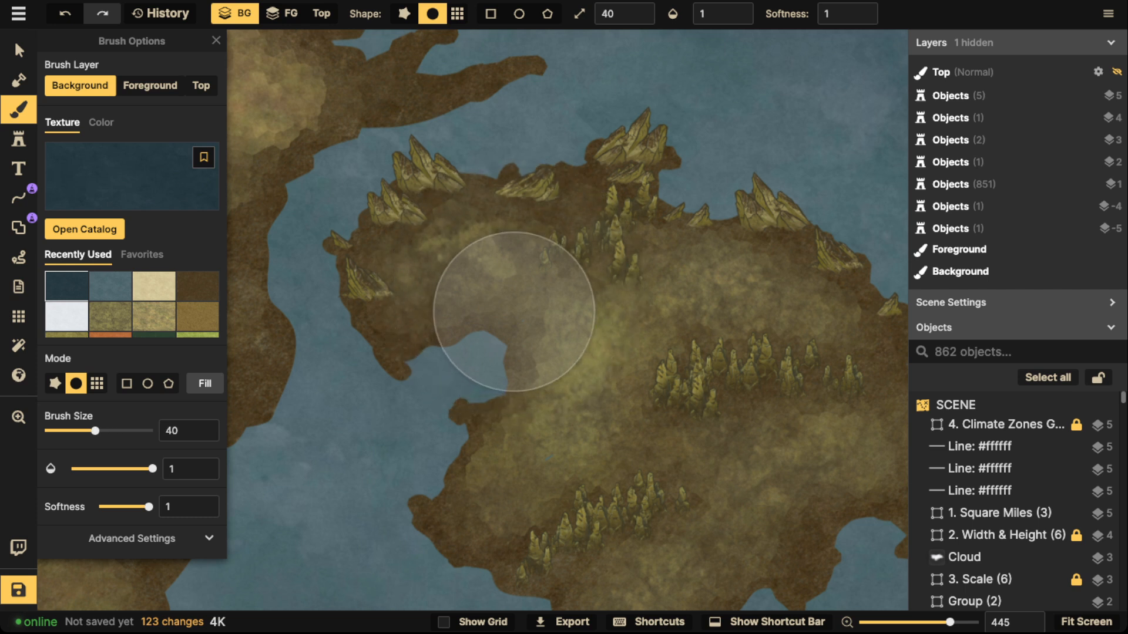
key(w)
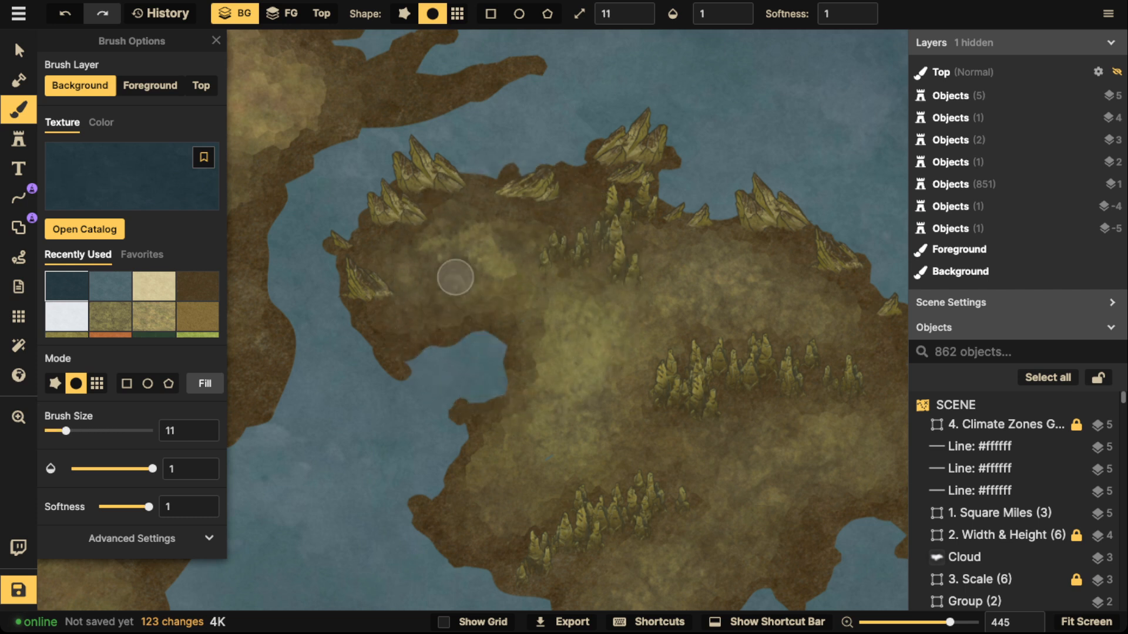
click(640, 20)
click(641, 20)
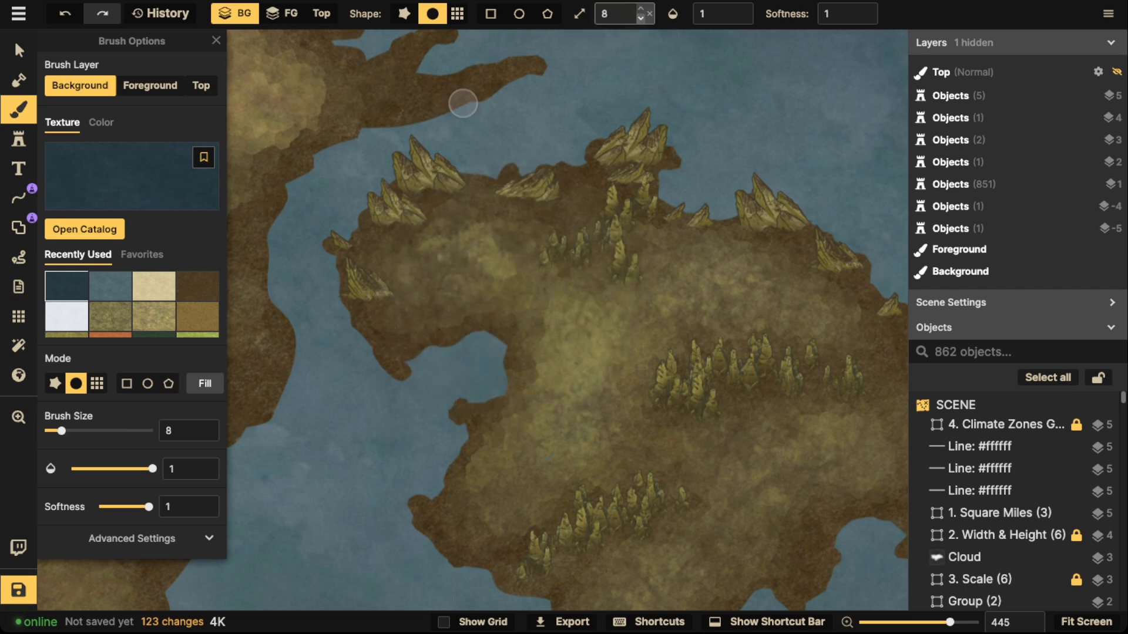
click(641, 20)
click(641, 20)
click(640, 20)
click(640, 20)
click(640, 20)
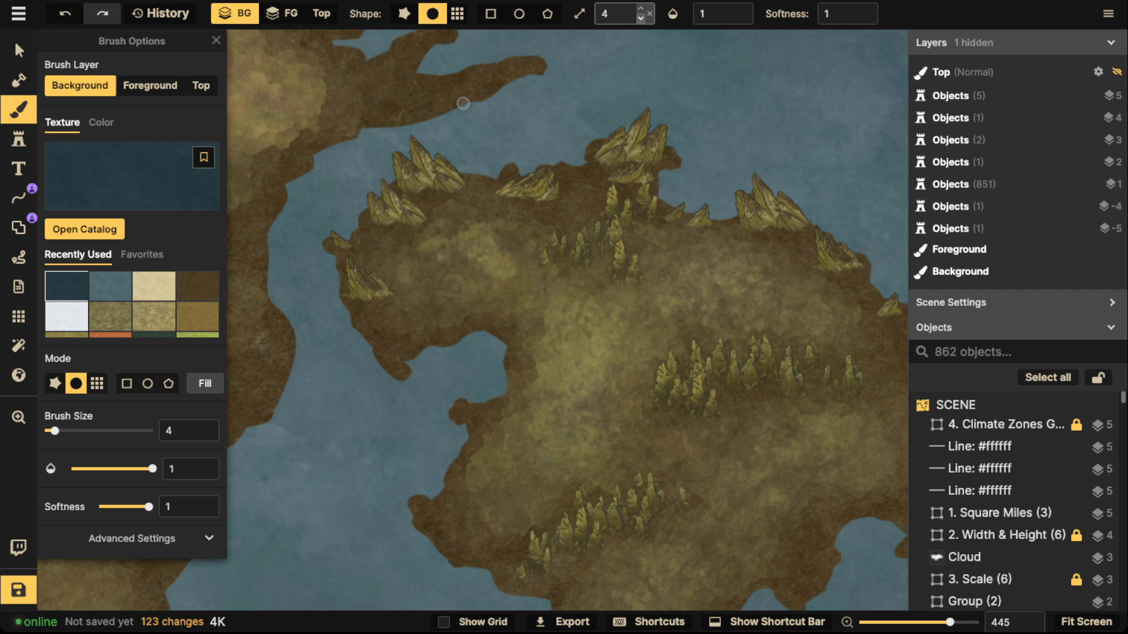
click(641, 9)
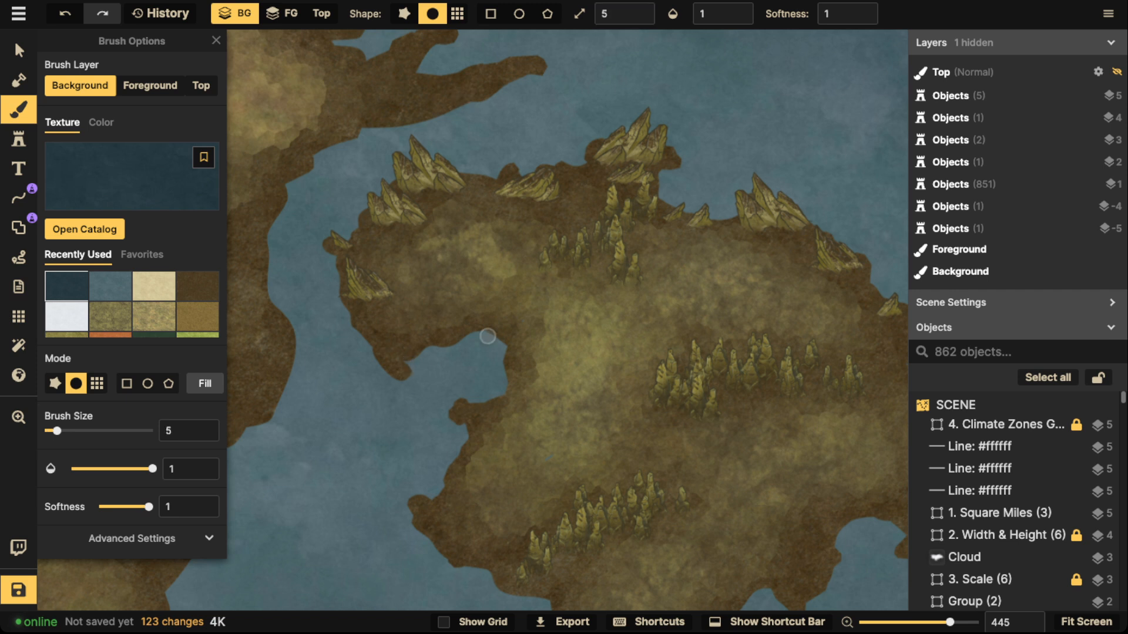
- Paint thin dark shoreline shading around the eastern island's western bay, southwestern coast and southern coast
mouse_move(411, 373)
mouse_down()
mouse_move(411, 361)
mouse_move(476, 333)
mouse_move(518, 343)
mouse_up()
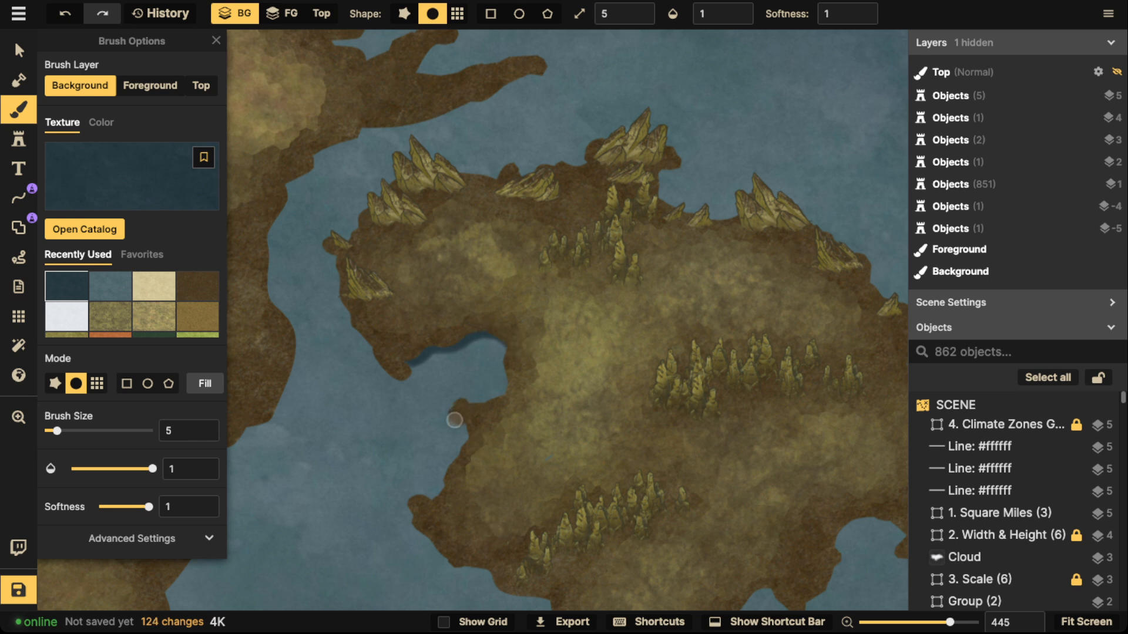
drag(455, 419, 465, 426)
drag(416, 512, 417, 526)
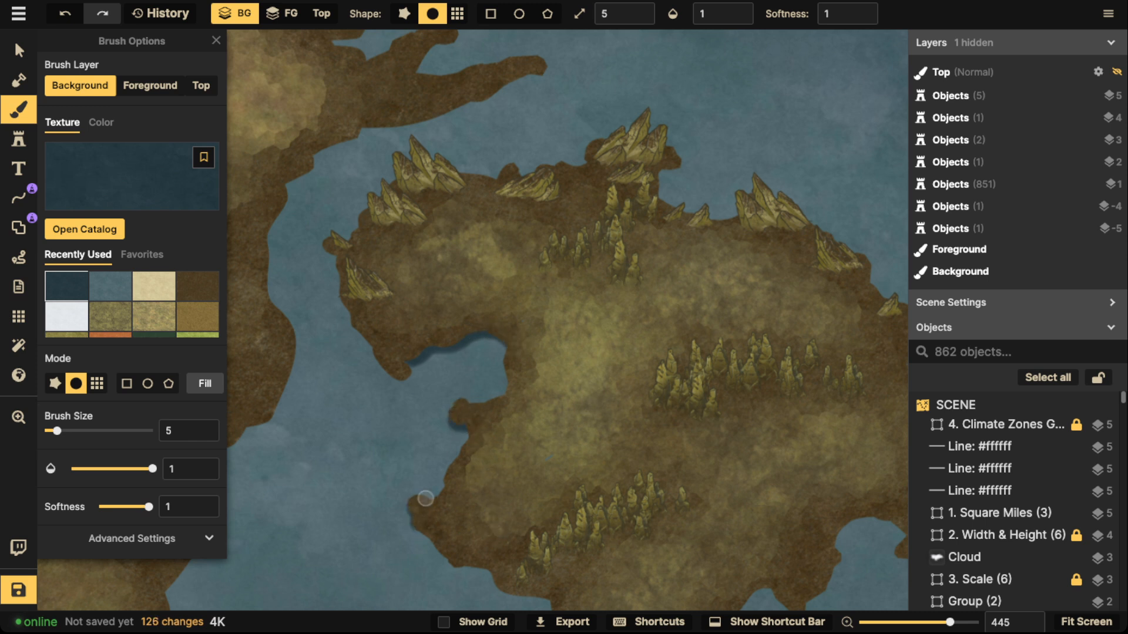
drag(691, 482, 650, 323)
mouse_move(425, 405)
mouse_down()
mouse_move(463, 432)
mouse_move(515, 446)
mouse_move(416, 406)
mouse_move(382, 365)
mouse_up()
drag(540, 473, 539, 470)
mouse_move(749, 449)
mouse_down()
mouse_move(721, 433)
mouse_move(660, 465)
mouse_move(673, 452)
mouse_up()
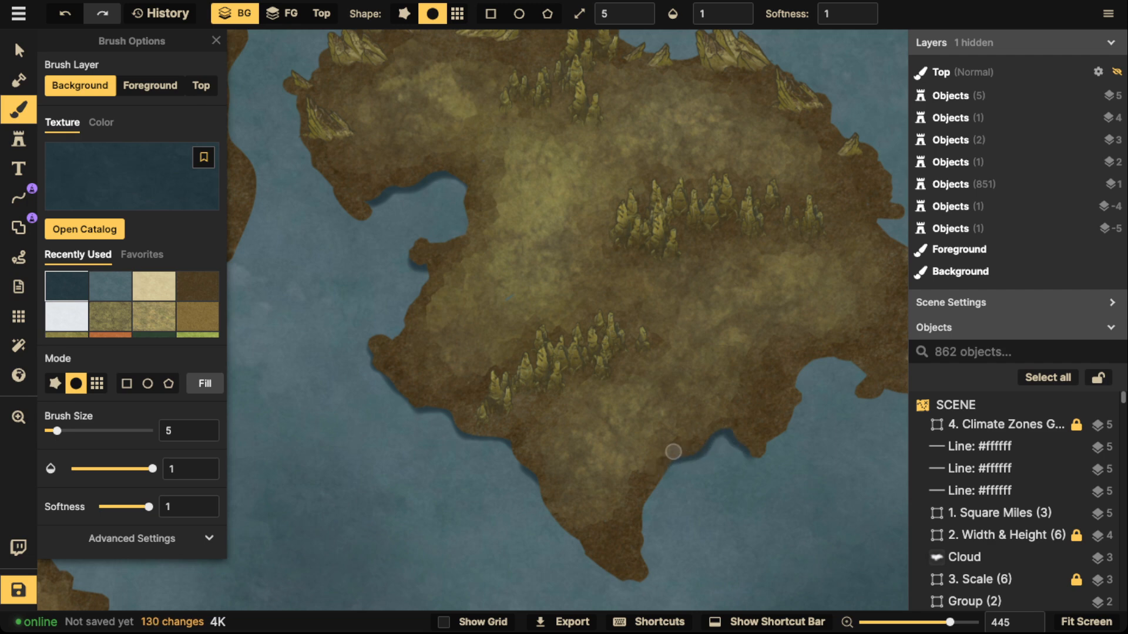
- Add thin dark shoreline shading along the central continent's northeastern peninsulas, northern inlet and eastern bay, and the eastern island's southeastern coast
scroll(673, 452, down, 10)
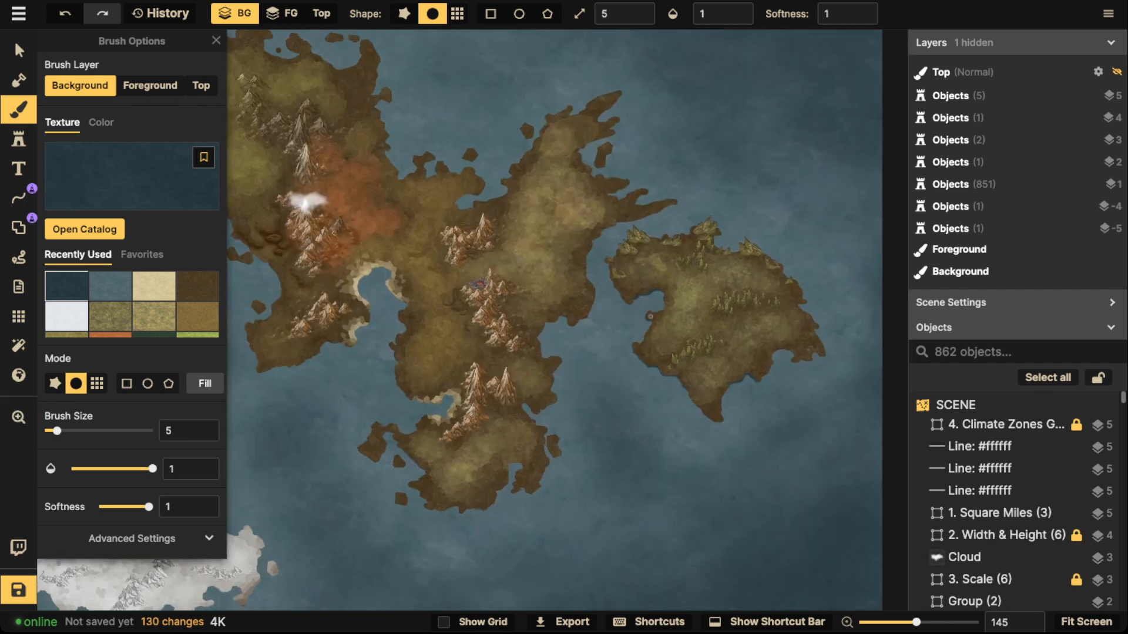
scroll(650, 316, down, 1)
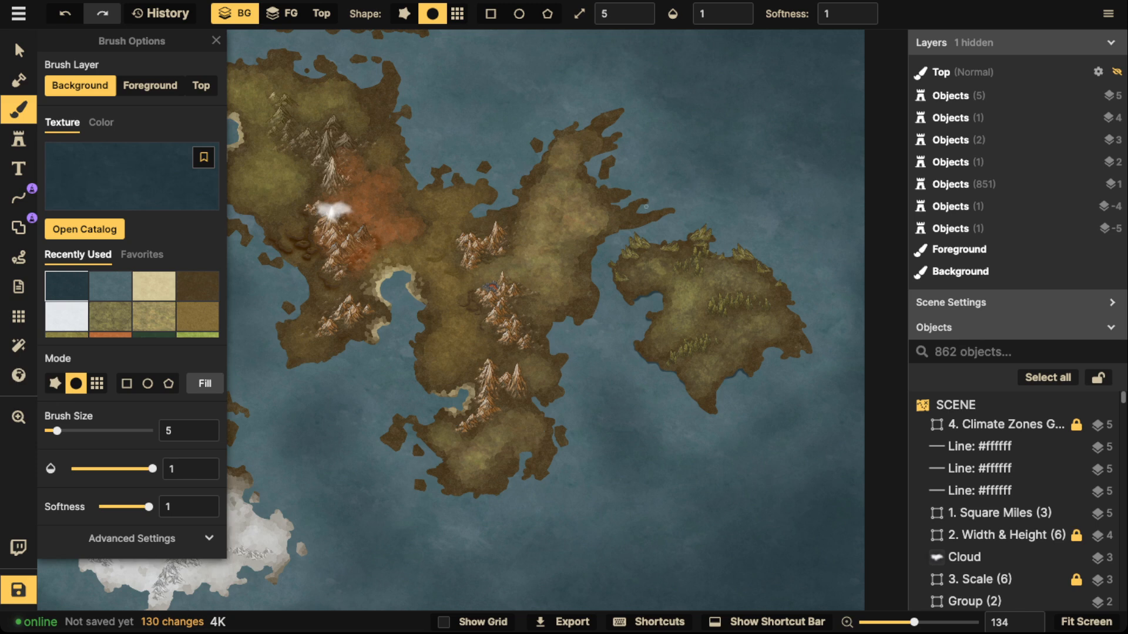
mouse_move(646, 203)
mouse_down()
mouse_move(718, 196)
mouse_move(646, 224)
mouse_up()
mouse_move(624, 110)
mouse_down()
mouse_move(600, 136)
mouse_move(623, 113)
mouse_up()
drag(487, 205, 476, 206)
drag(573, 319, 554, 324)
click(571, 318)
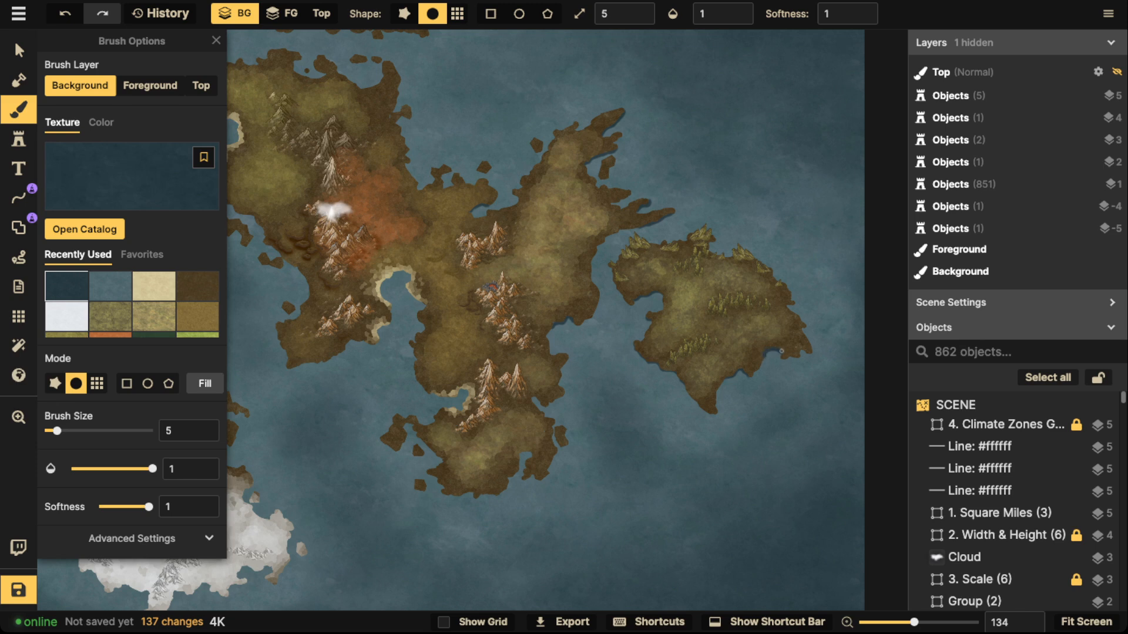
click(809, 330)
key(space)
drag(351, 275, 575, 339)
drag(473, 367, 700, 294)
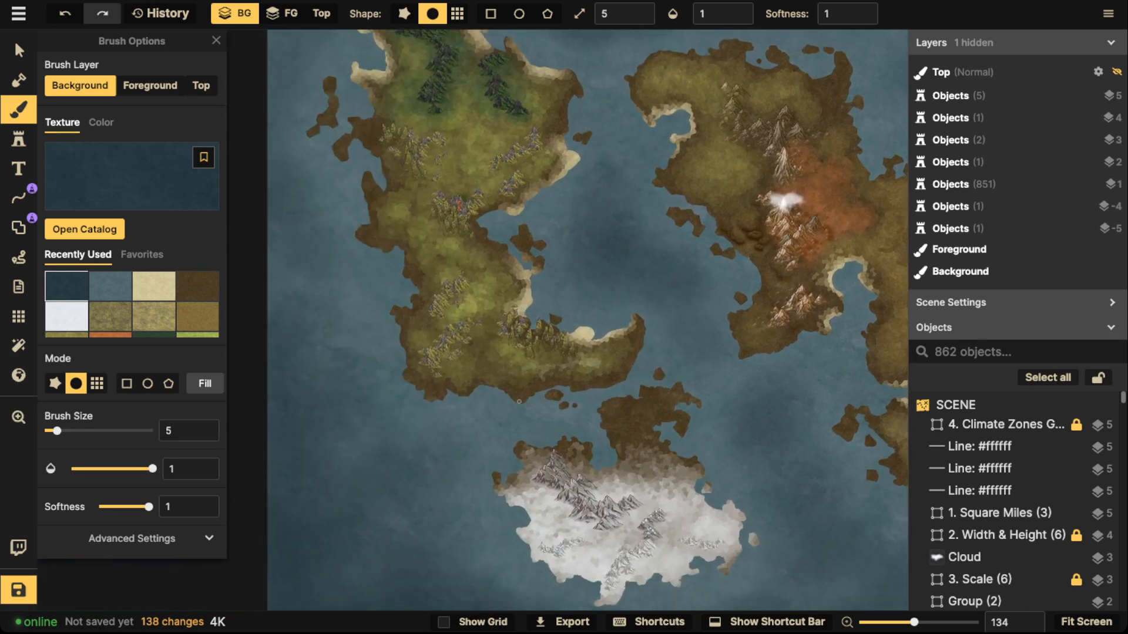
- Paint thin dark shoreline shading along the western continent's southern coast
drag(520, 403, 479, 385)
key(ctrl+z)
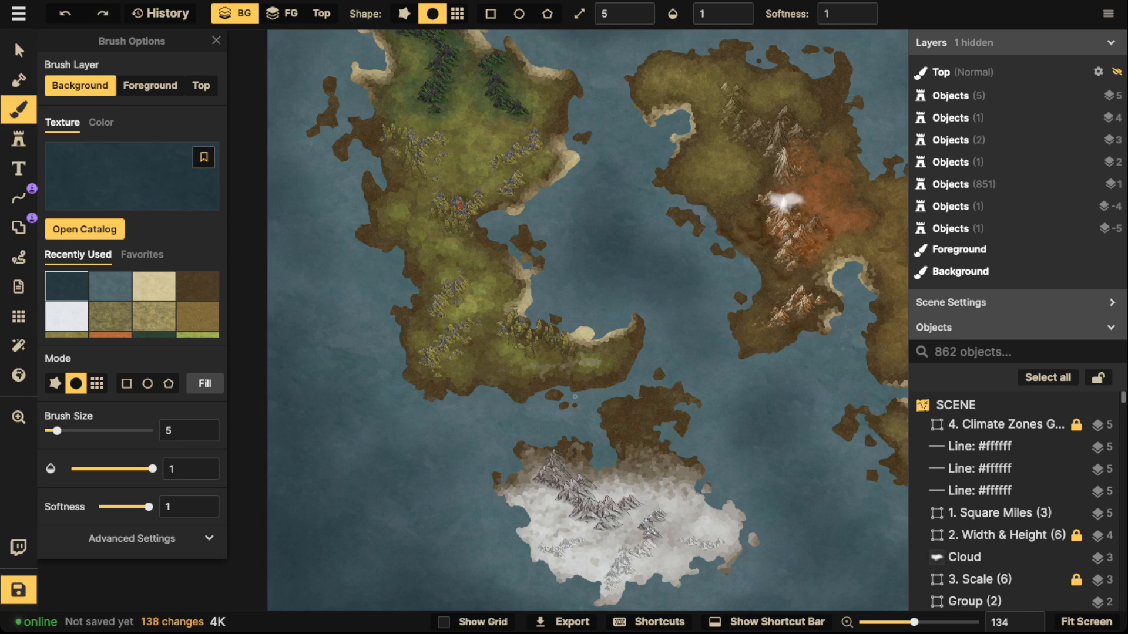
mouse_move(491, 388)
mouse_down()
mouse_move(472, 391)
mouse_move(495, 389)
mouse_up()
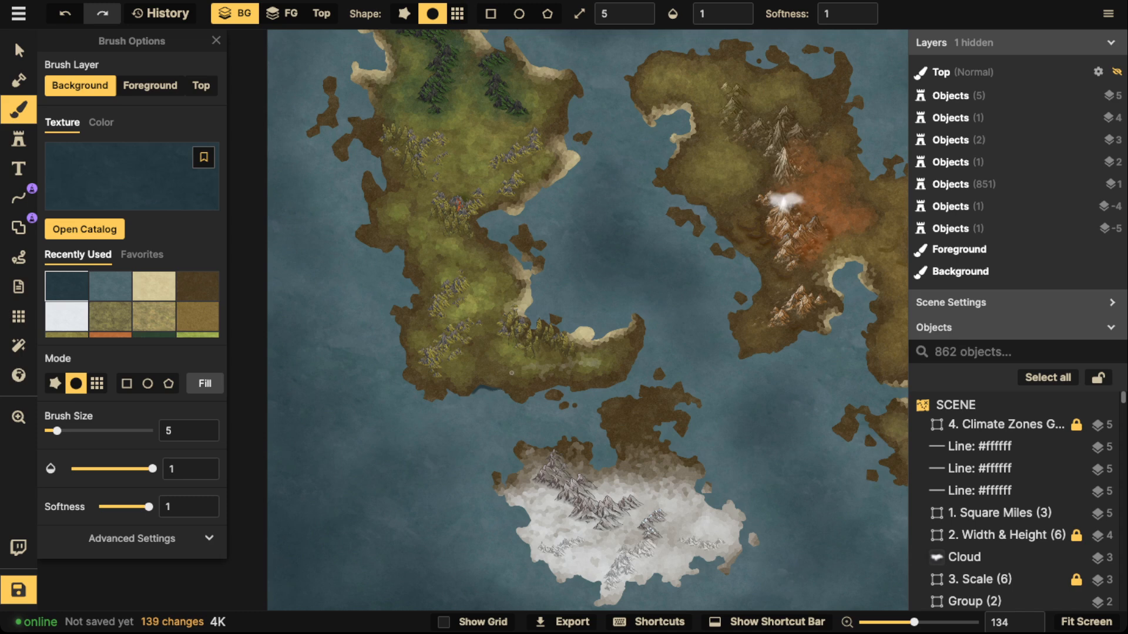
scroll(511, 372, down, 5)
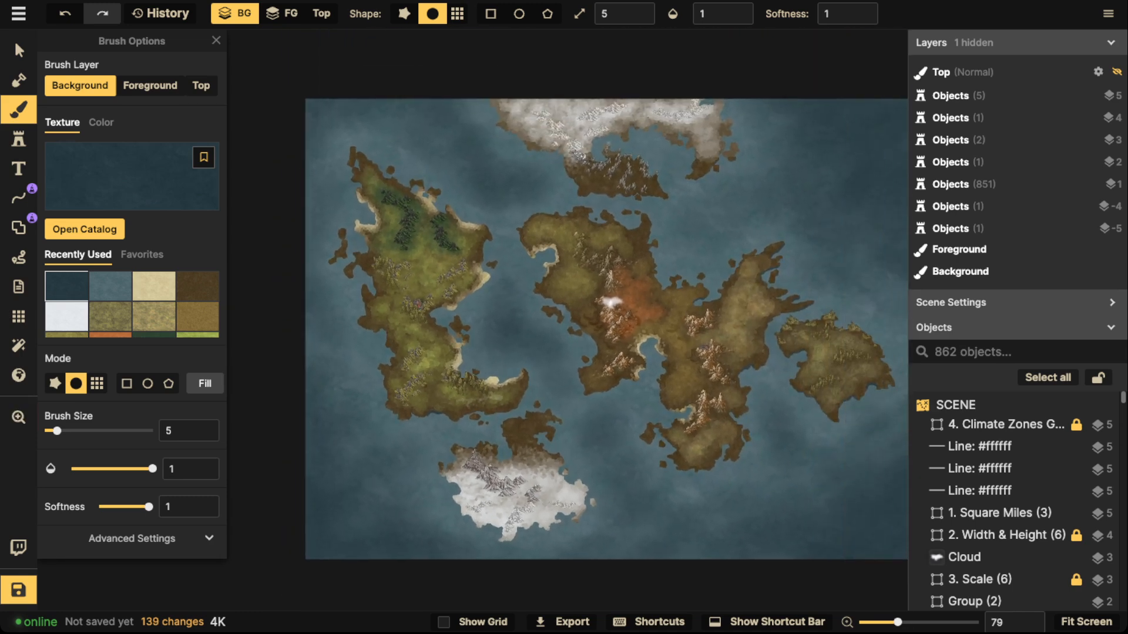
click(18, 50)
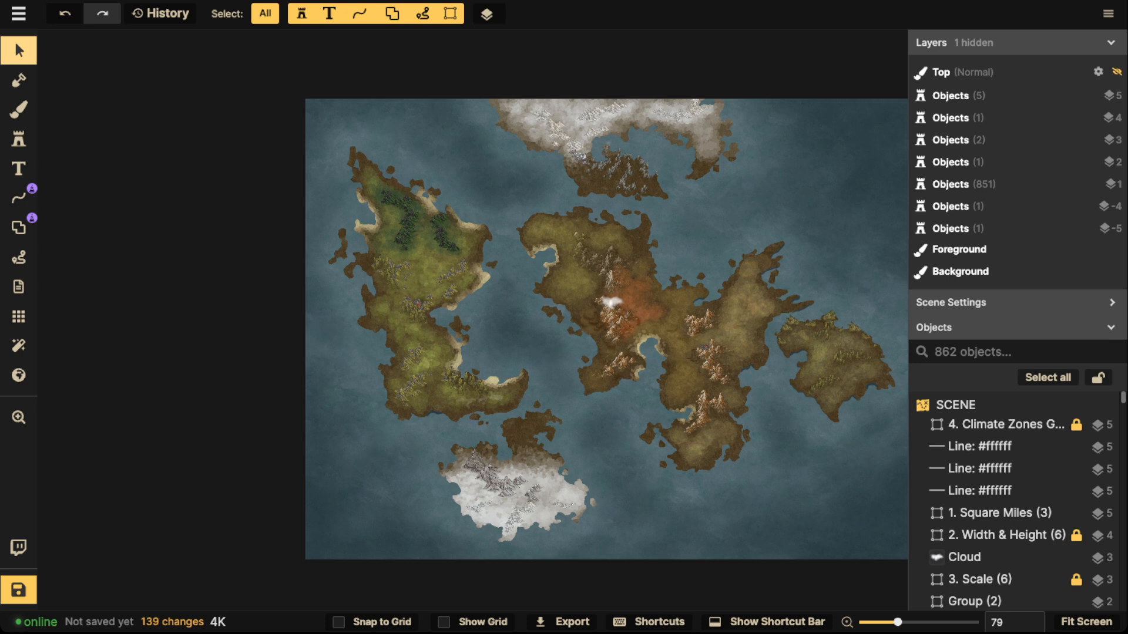
- Switch the brush from the texture to solid black (000000) with an opacity of 0.7
click(19, 109)
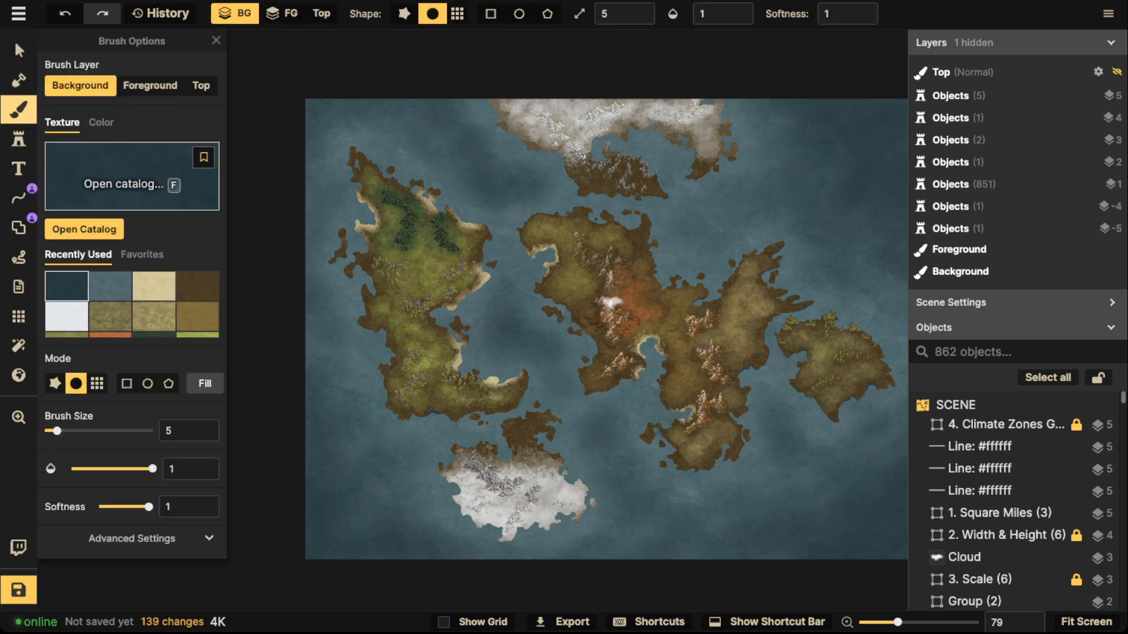
click(101, 123)
scroll(556, 281, up, 4)
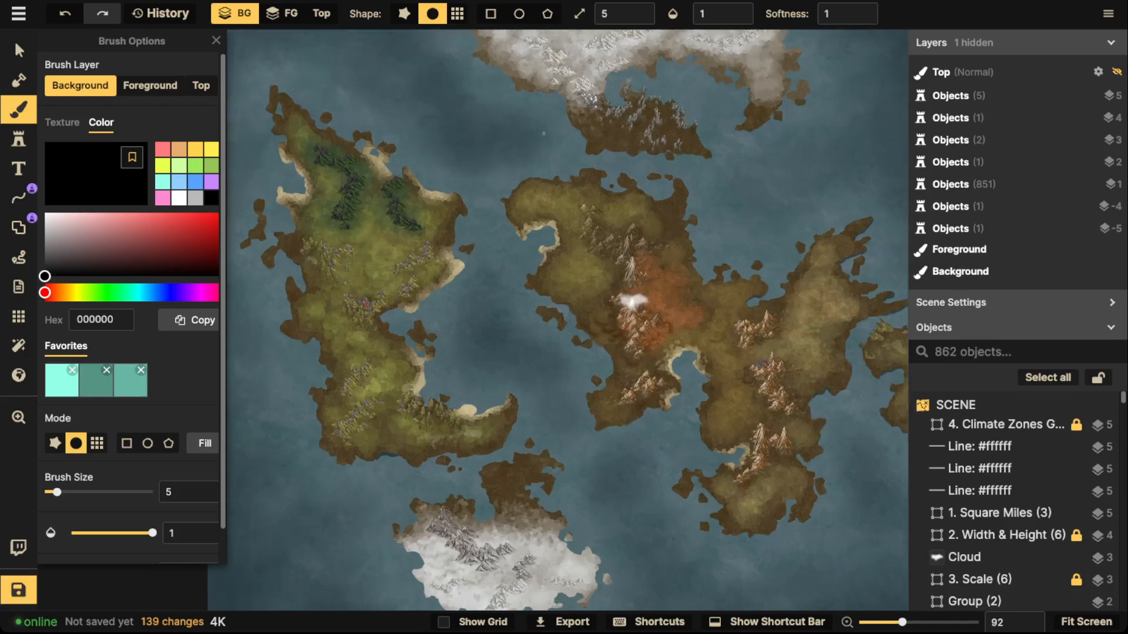
click(723, 14)
drag(774, 60, 739, 61)
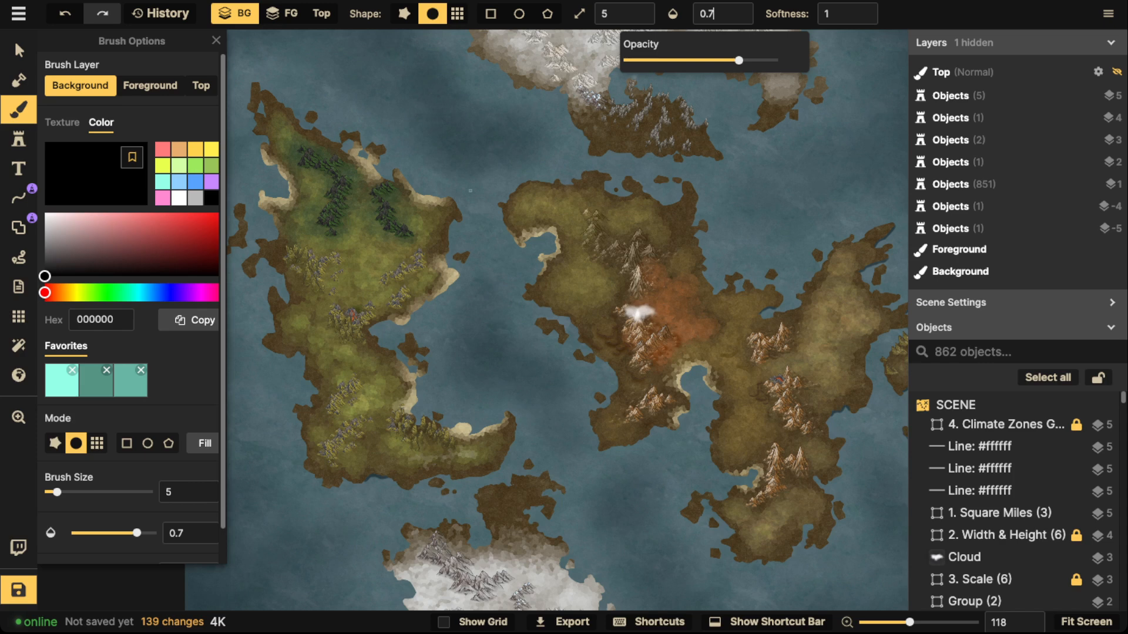
key(Return)
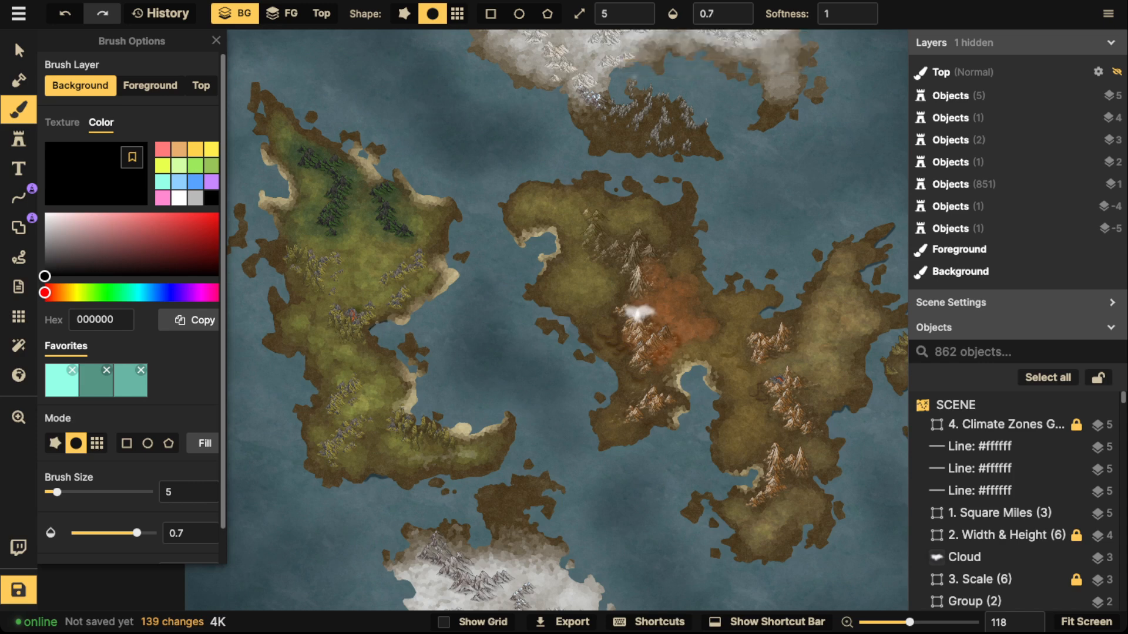
- Try black shoreline shading in the western continent's eastern bay, and undo both strokes
click(371, 329)
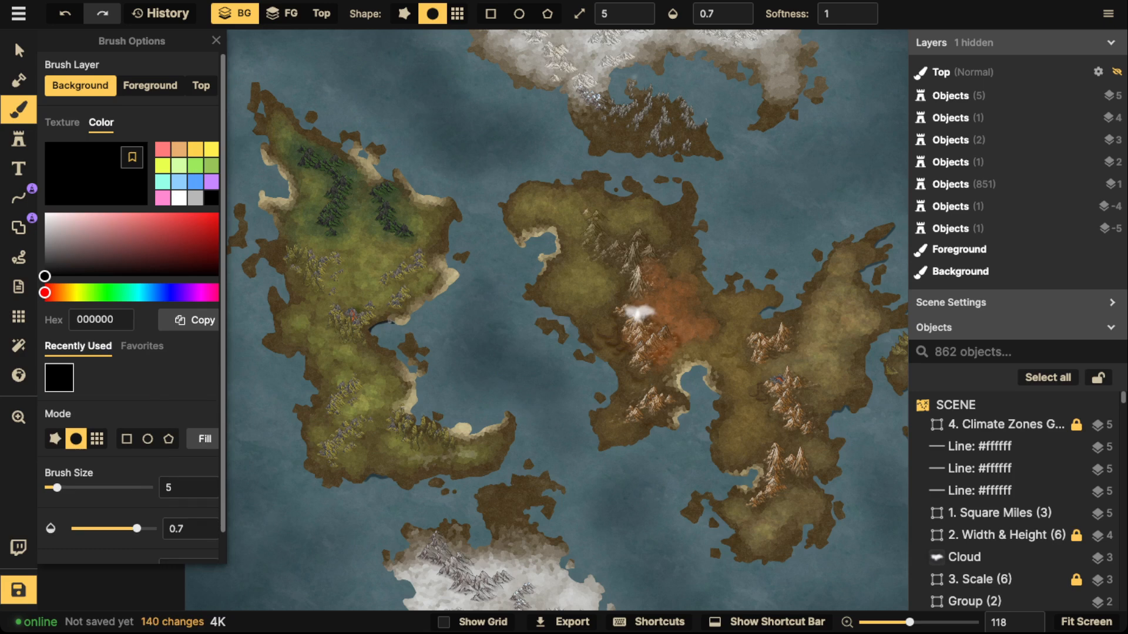
click(389, 323)
scroll(567, 317, down, 5)
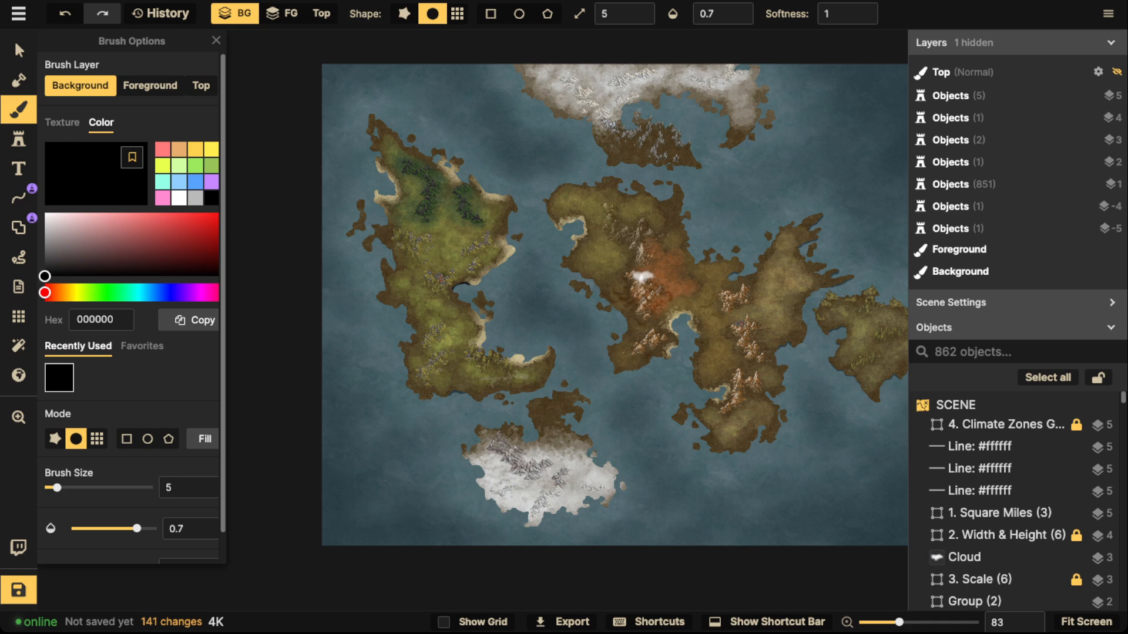
key(ctrl+z)
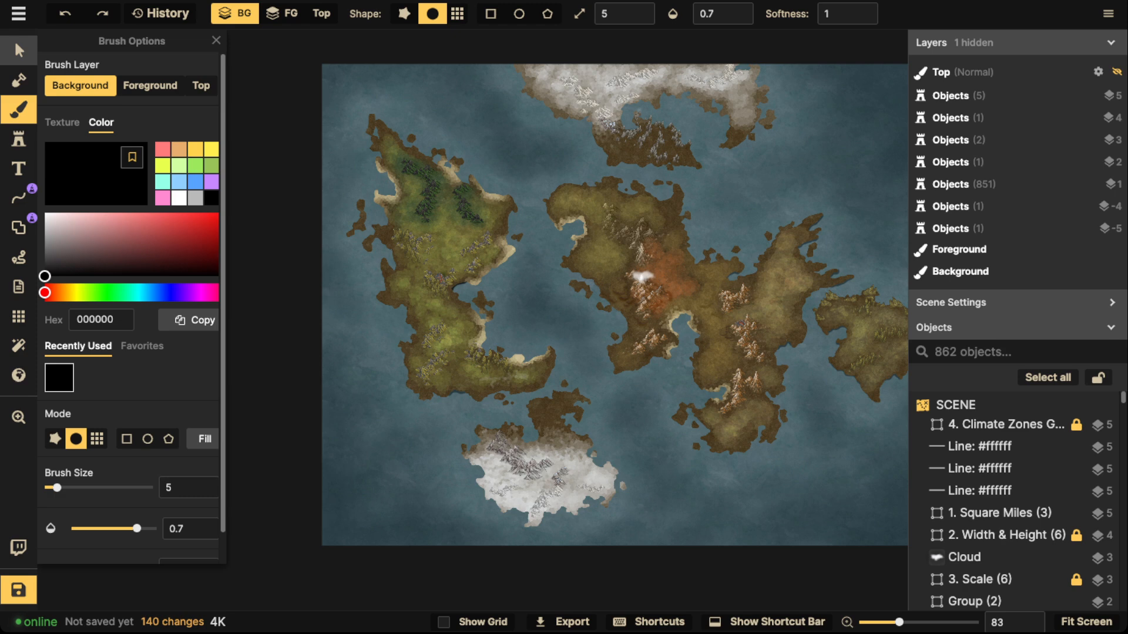
key(ctrl+z)
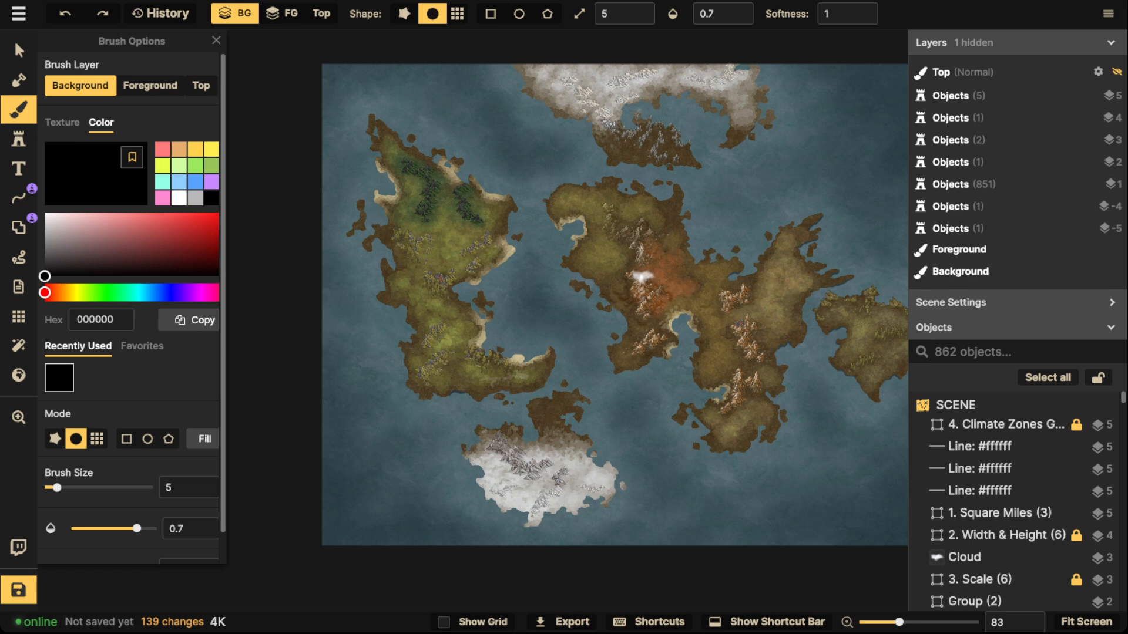
click(19, 51)
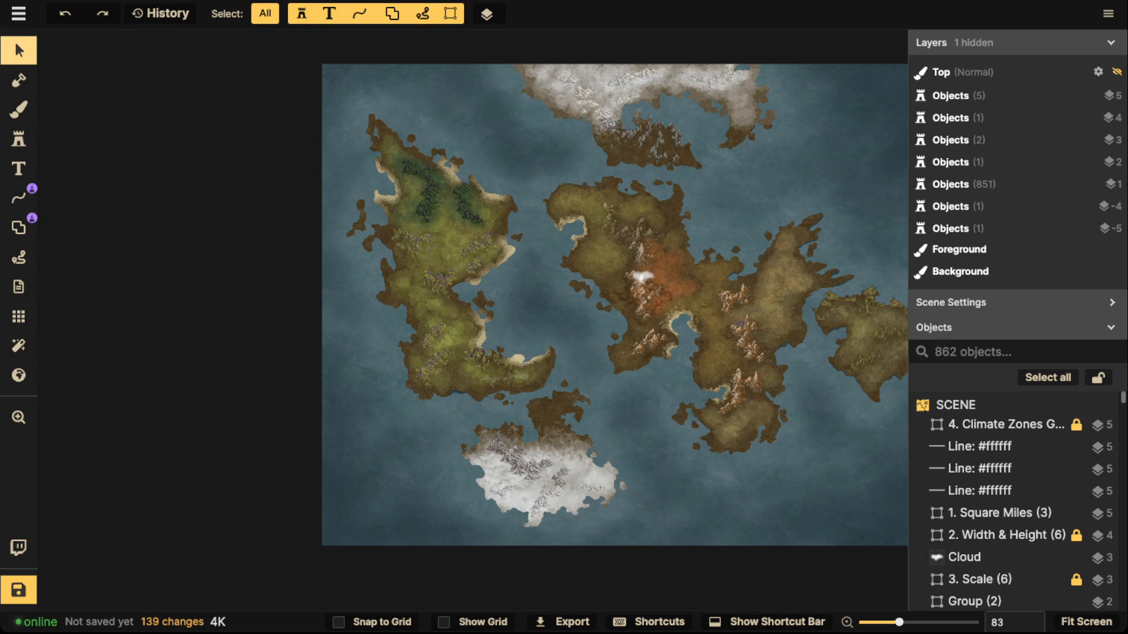
scroll(625, 270, up, 1)
scroll(641, 325, up, 1)
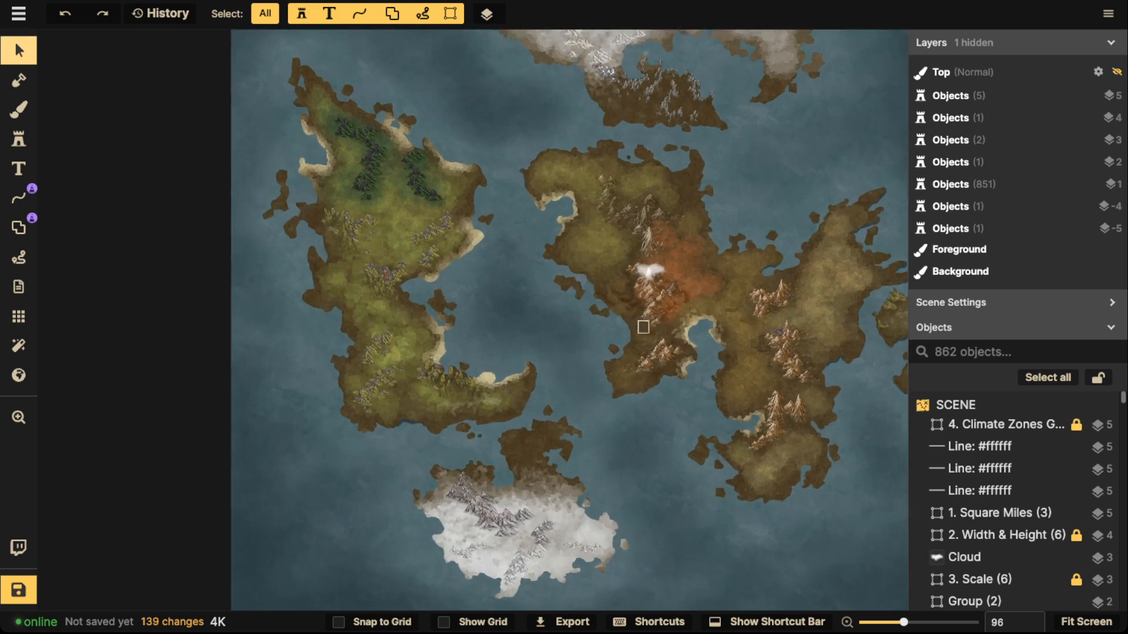
drag(642, 325, 476, 233)
scroll(626, 338, down, 4)
drag(625, 338, 785, 458)
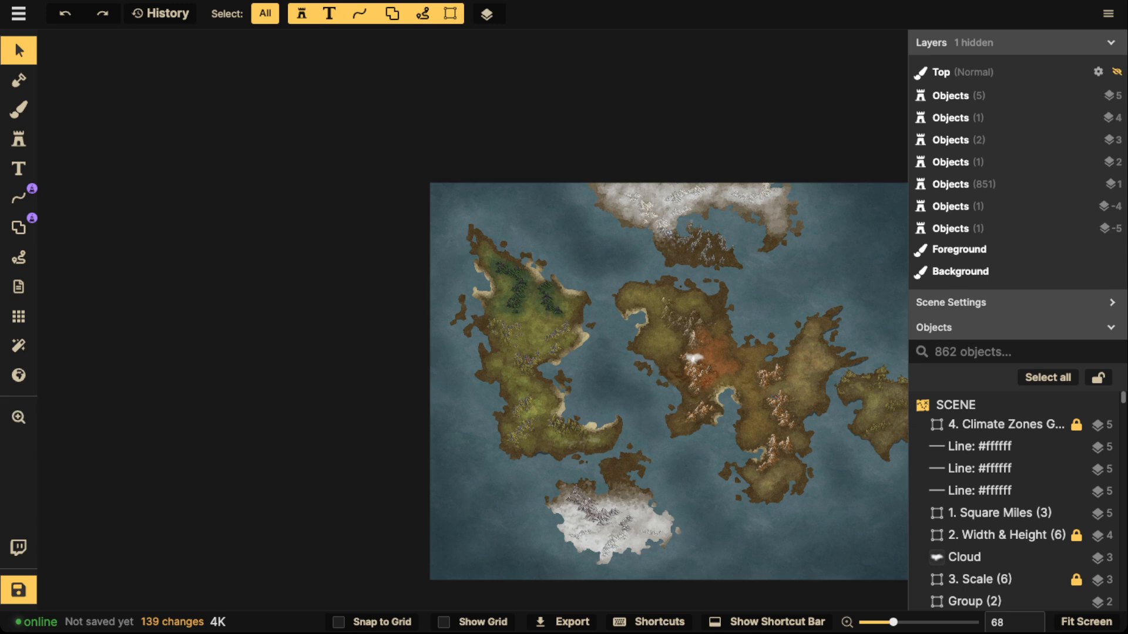
- Switch the brush back to the dark water texture with size 55 and opacity 0.77
click(19, 110)
click(62, 122)
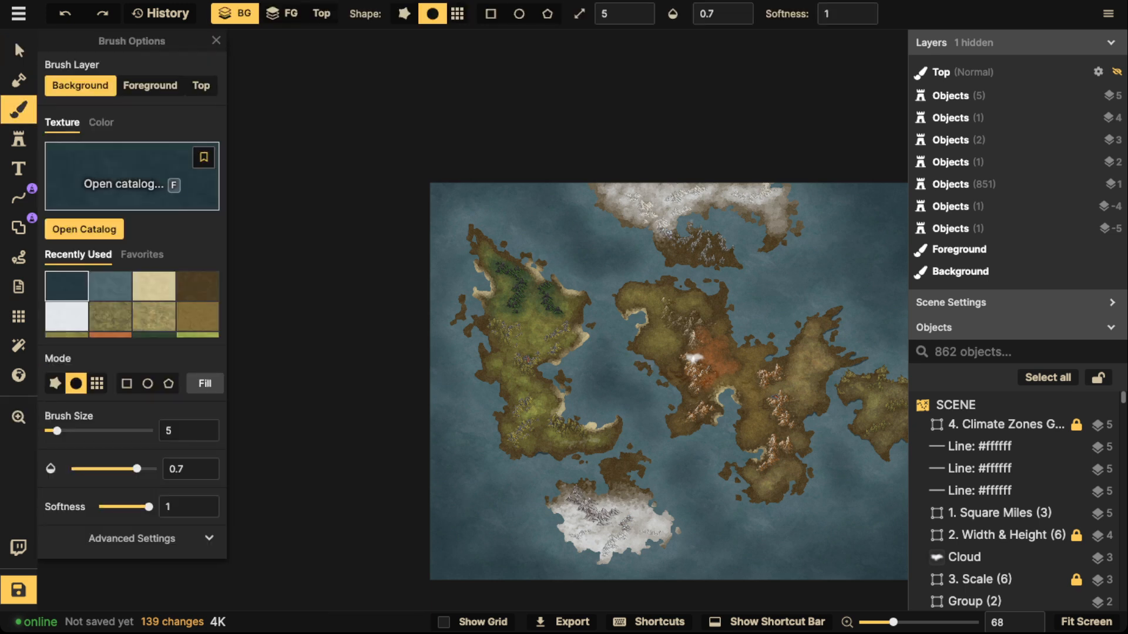
drag(57, 430, 118, 430)
click(748, 14)
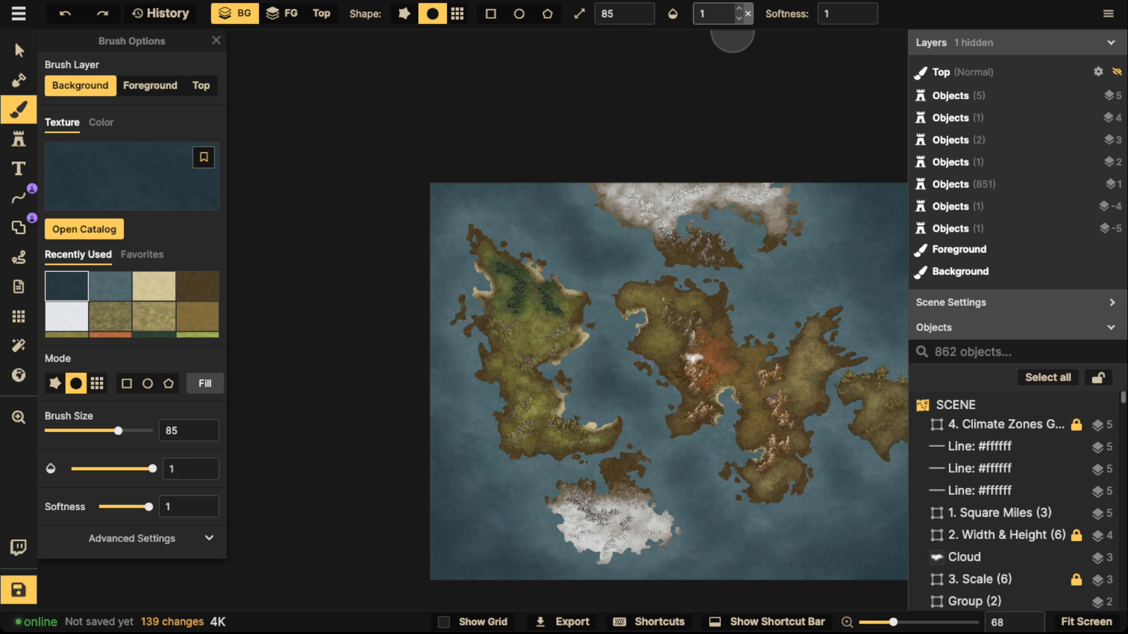
mouse_move(439, 499)
mouse_down()
mouse_move(469, 558)
mouse_move(495, 565)
mouse_move(451, 573)
mouse_move(430, 540)
mouse_move(443, 562)
mouse_move(462, 538)
mouse_up()
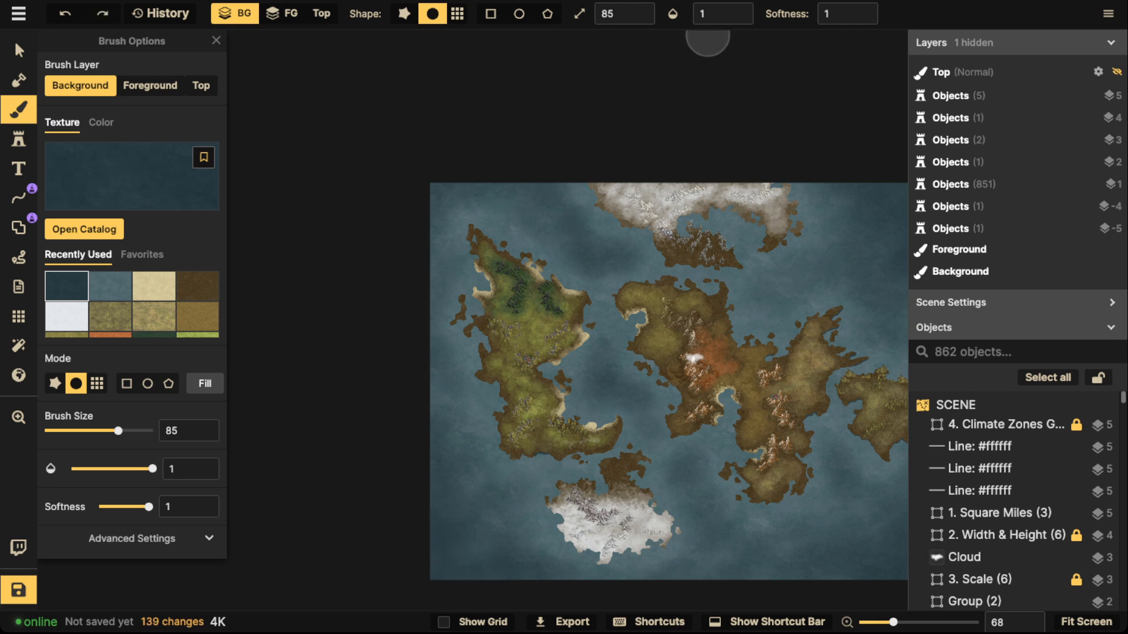
click(739, 18)
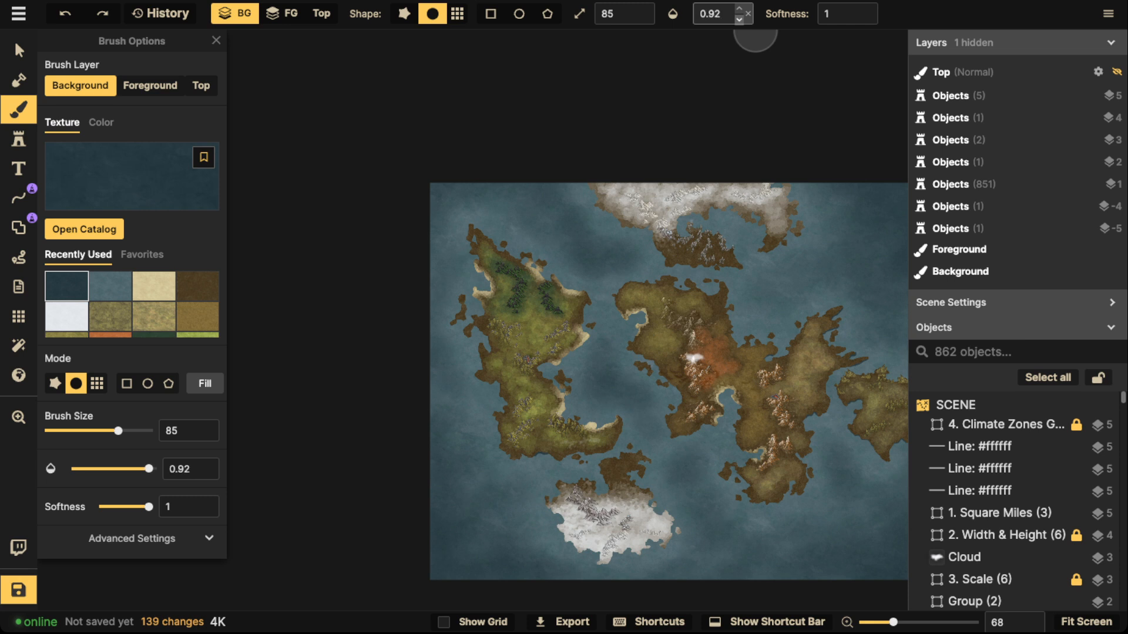
key(bracketleft)
key(bracketleft)
key(bracketleft)
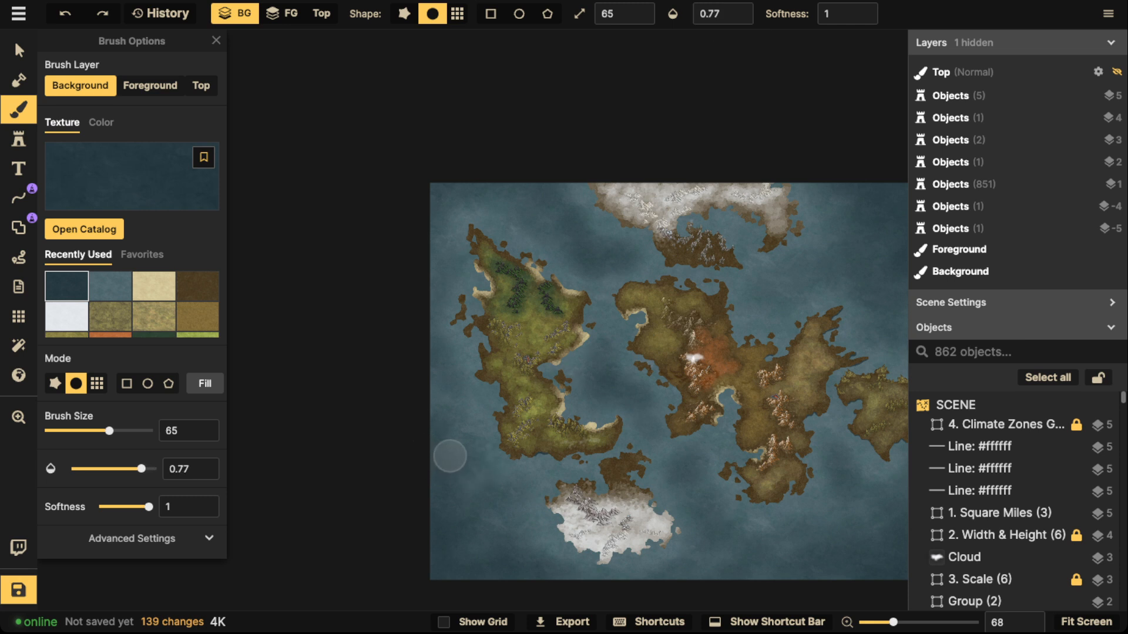
- Paint dark deep water into the map's southwest, northwest, southeast and northeast corners
mouse_move(429, 534)
mouse_down()
mouse_move(453, 534)
mouse_move(435, 555)
mouse_move(498, 576)
mouse_move(431, 574)
mouse_move(431, 503)
mouse_move(431, 530)
mouse_move(511, 570)
mouse_move(547, 572)
mouse_move(503, 585)
mouse_up()
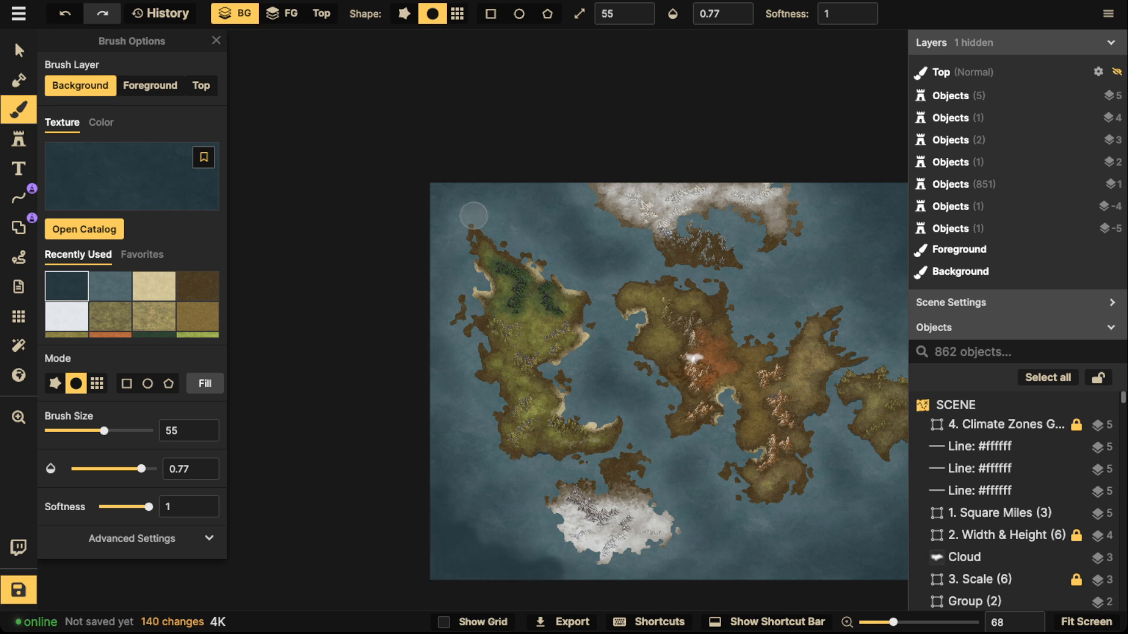
mouse_move(498, 182)
mouse_down()
mouse_move(527, 176)
mouse_move(523, 188)
mouse_move(566, 159)
mouse_up()
key(space)
drag(778, 355, 577, 278)
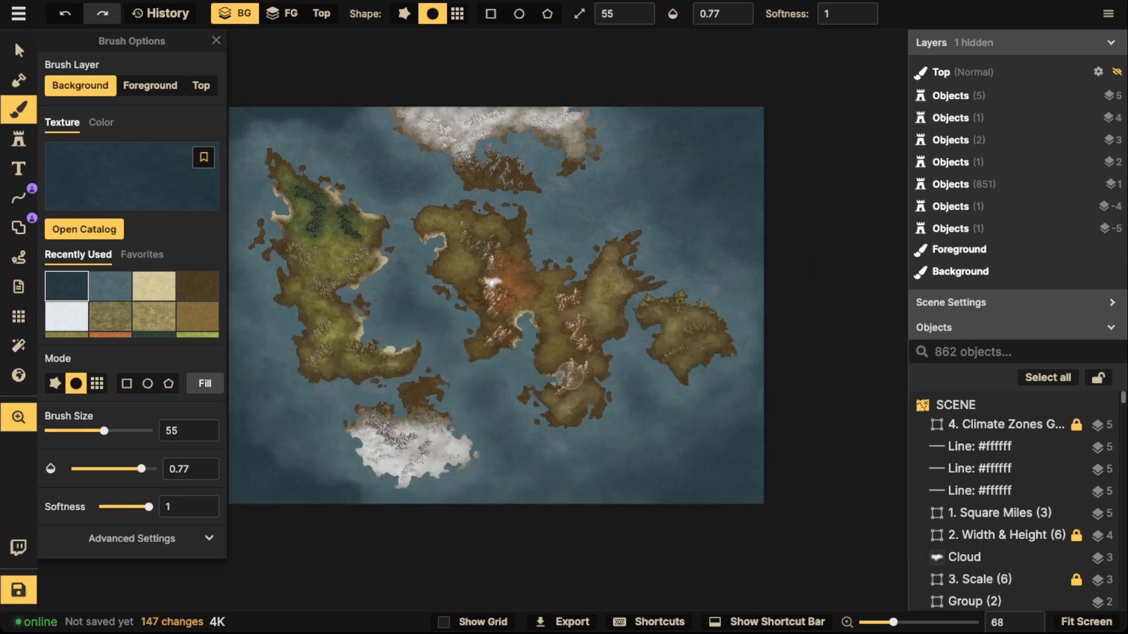
mouse_move(688, 506)
mouse_down()
mouse_move(722, 467)
mouse_move(775, 450)
mouse_move(773, 504)
mouse_up()
mouse_move(730, 98)
mouse_down()
mouse_move(718, 132)
mouse_move(760, 189)
mouse_move(697, 126)
mouse_move(707, 73)
mouse_up()
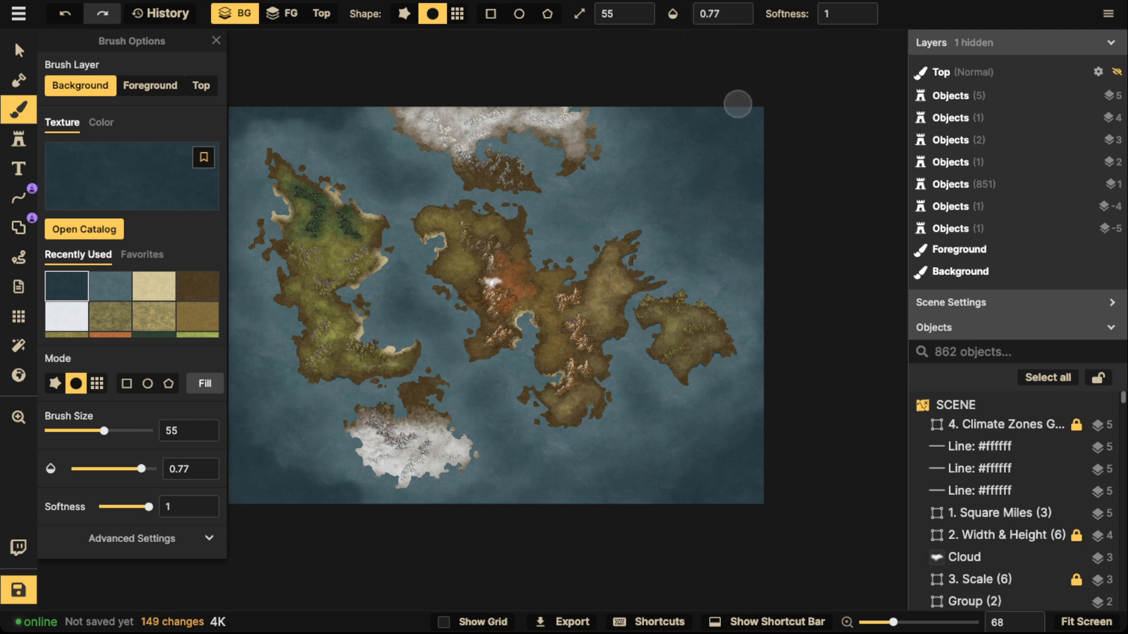
- Reduce the brush size to 20 and dab small dark patches along the inner edge of the southwestern deep water
scroll(643, 35, down, 20)
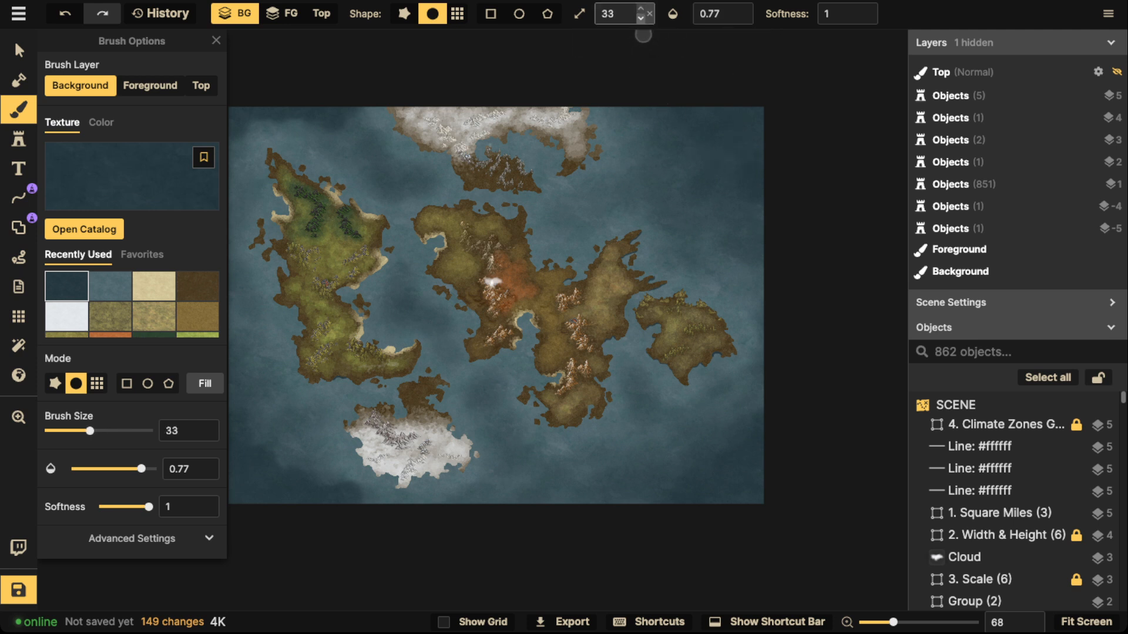
scroll(644, 35, down, 6)
click(640, 20)
key(space)
drag(428, 332, 600, 266)
mouse_move(459, 398)
mouse_down()
mouse_move(543, 431)
mouse_move(532, 439)
mouse_move(503, 395)
mouse_move(450, 391)
mouse_up()
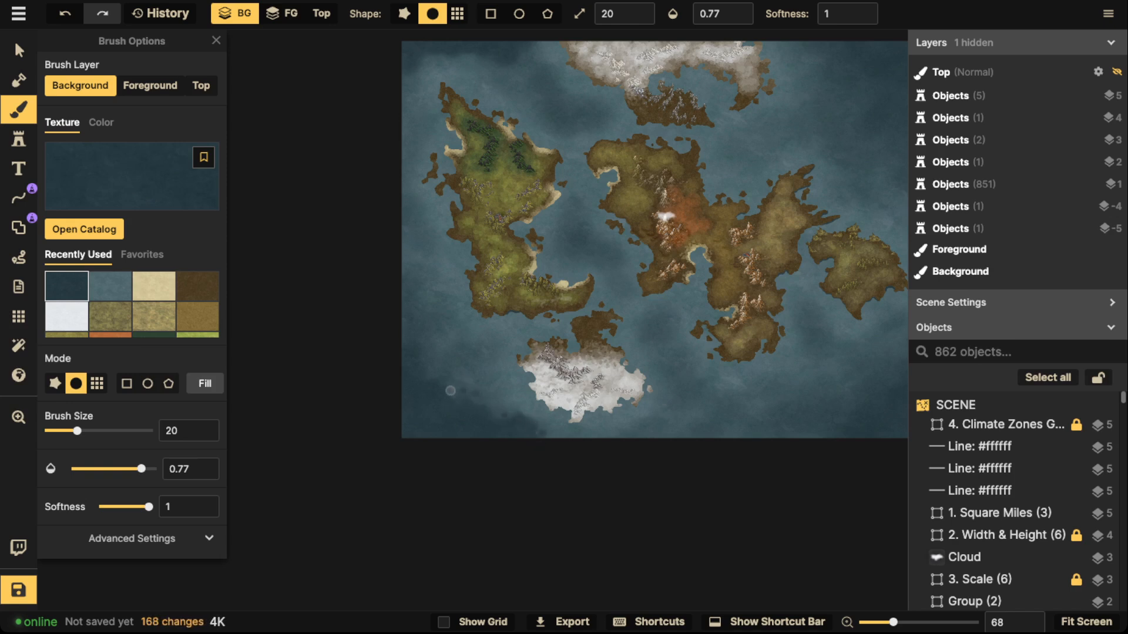
click(449, 389)
click(442, 384)
click(436, 377)
click(433, 374)
click(427, 370)
click(421, 364)
click(420, 363)
click(490, 410)
- Lower the brush opacity to 0.58 and blend the southwestern deep water's edge with more small dabs up the map's western border
click(739, 20)
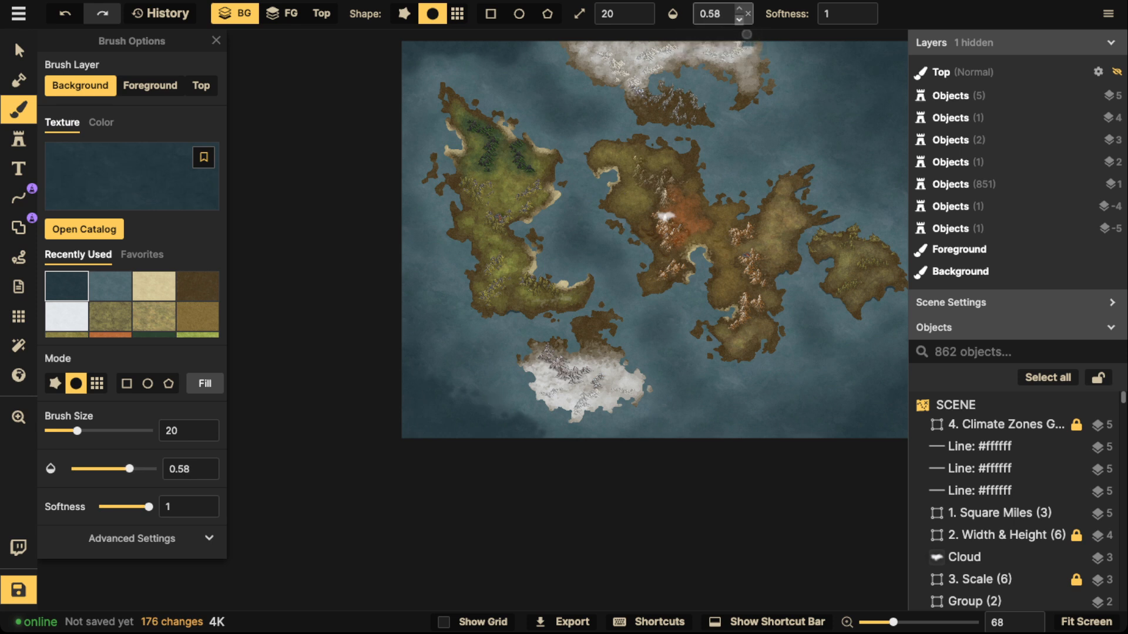
click(492, 405)
click(489, 414)
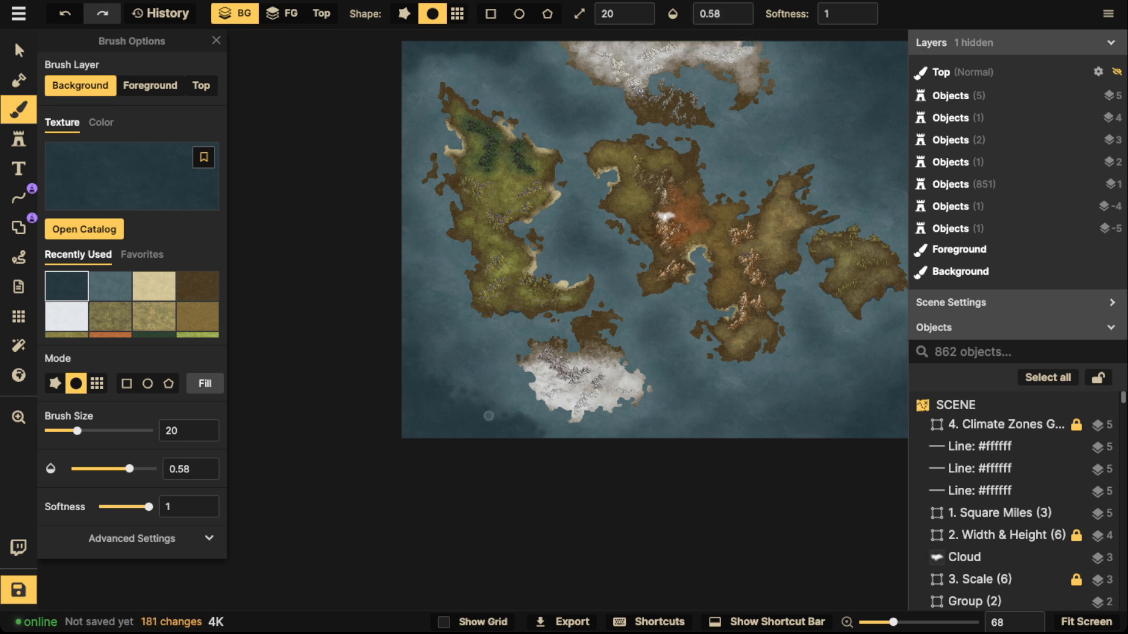
click(495, 414)
click(506, 414)
click(514, 413)
click(503, 408)
click(473, 397)
click(441, 374)
click(428, 365)
click(425, 351)
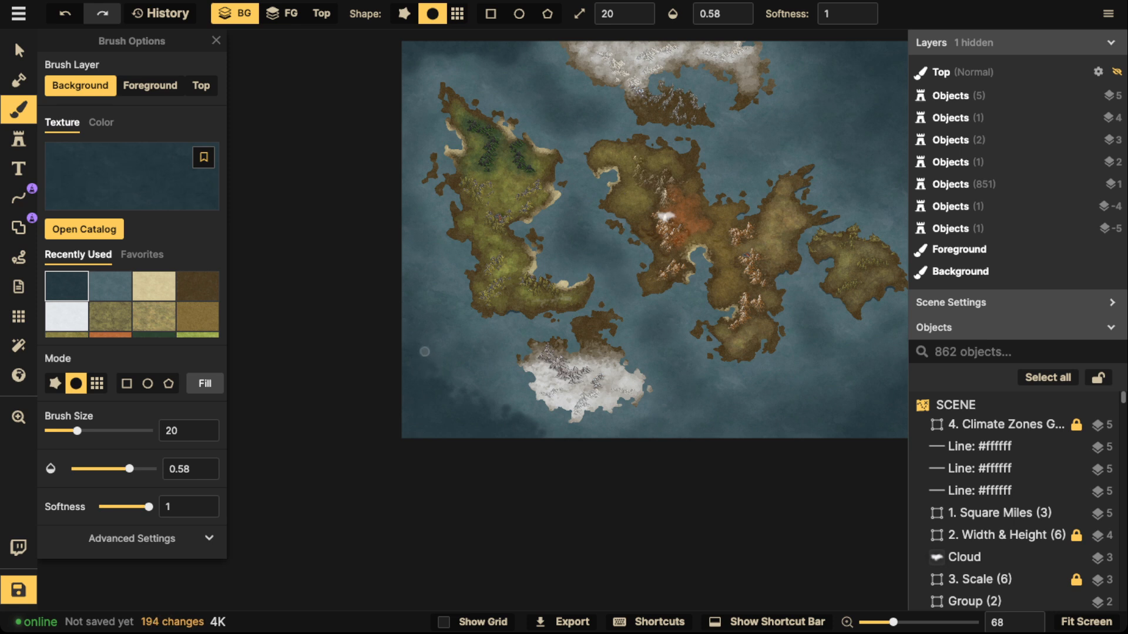
click(423, 350)
click(422, 349)
click(415, 337)
click(410, 341)
click(407, 346)
click(403, 351)
- Try to add small dark dabs around the deep water between the western and central continents
click(586, 237)
click(584, 228)
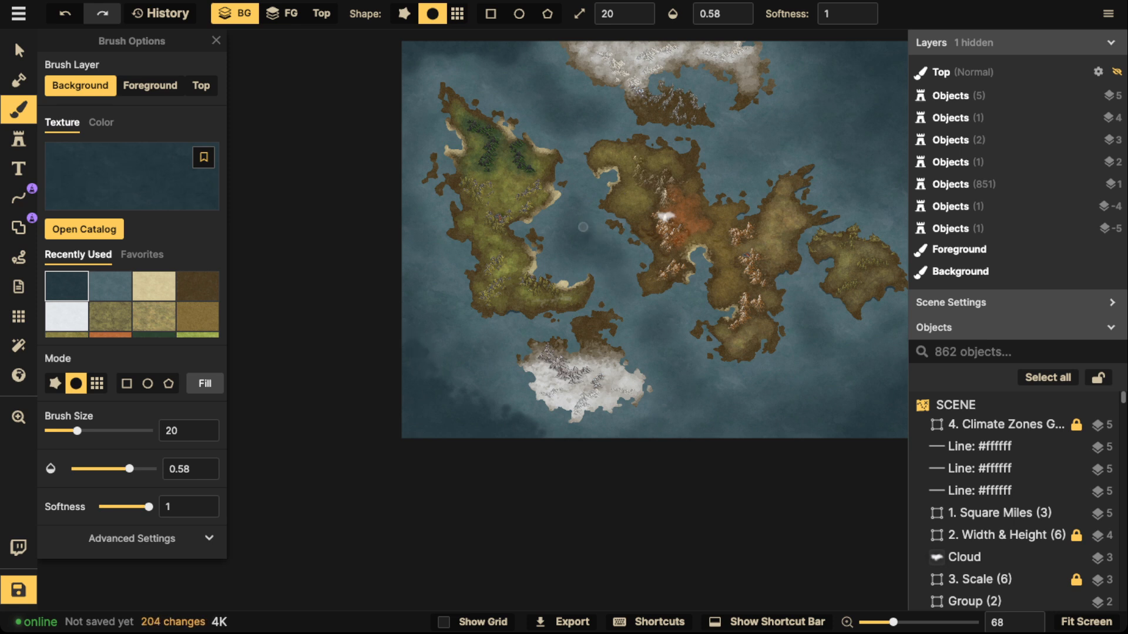
click(584, 223)
click(585, 215)
click(585, 213)
click(576, 244)
click(573, 243)
click(587, 245)
click(589, 245)
click(596, 245)
click(603, 255)
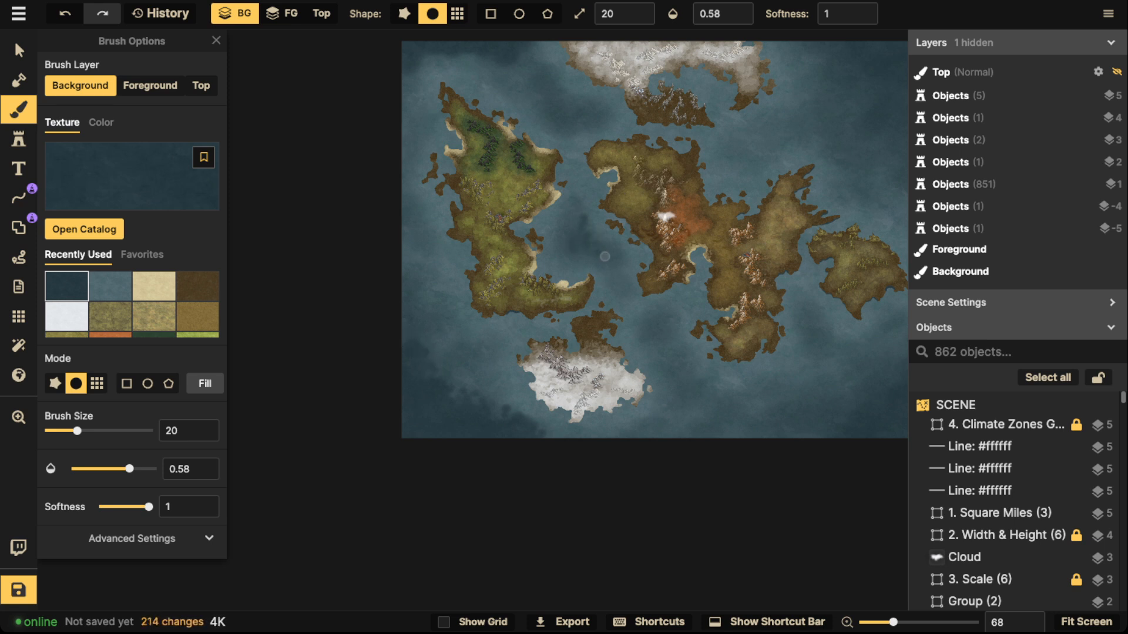
click(606, 260)
click(607, 243)
click(570, 227)
click(570, 225)
click(569, 220)
- Undo the recent dabs in the sea between the western and central continents
key(ctrl+z)
key(ctrl+z)
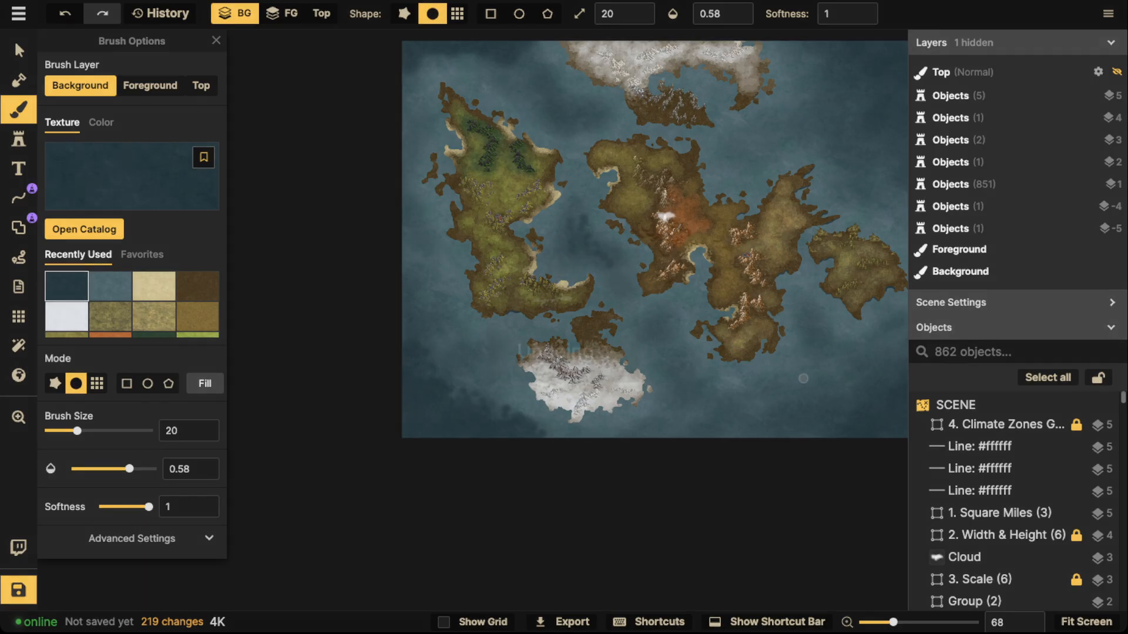
key(ctrl+z)
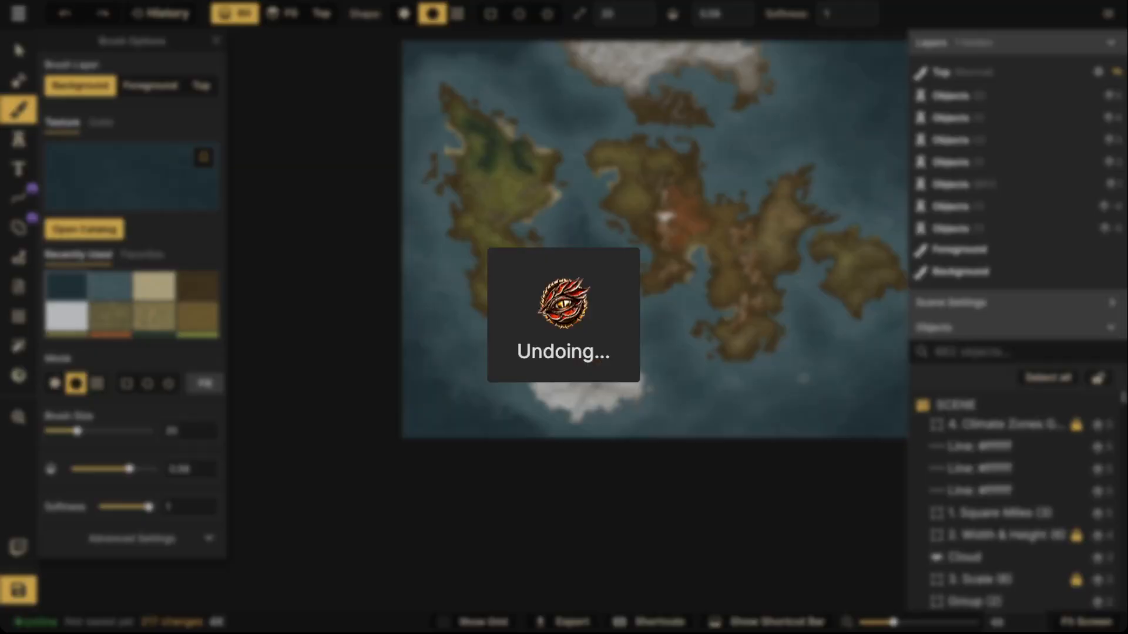
key(ctrl+z)
key(ctrl+z)
key(ctrl+z)
key(ctrl+z)
key(ctrl+z)
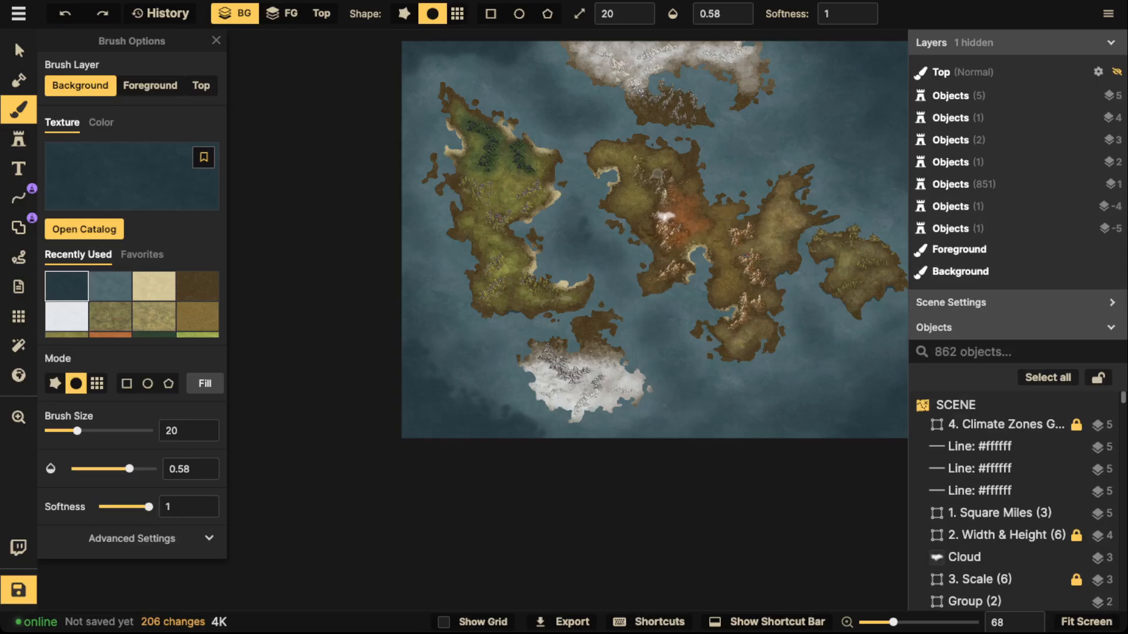
key(ctrl+z)
- Dab irregular dark patches along the edge of the deep water in the northwest corner, above the western continent
drag(614, 257, 629, 293)
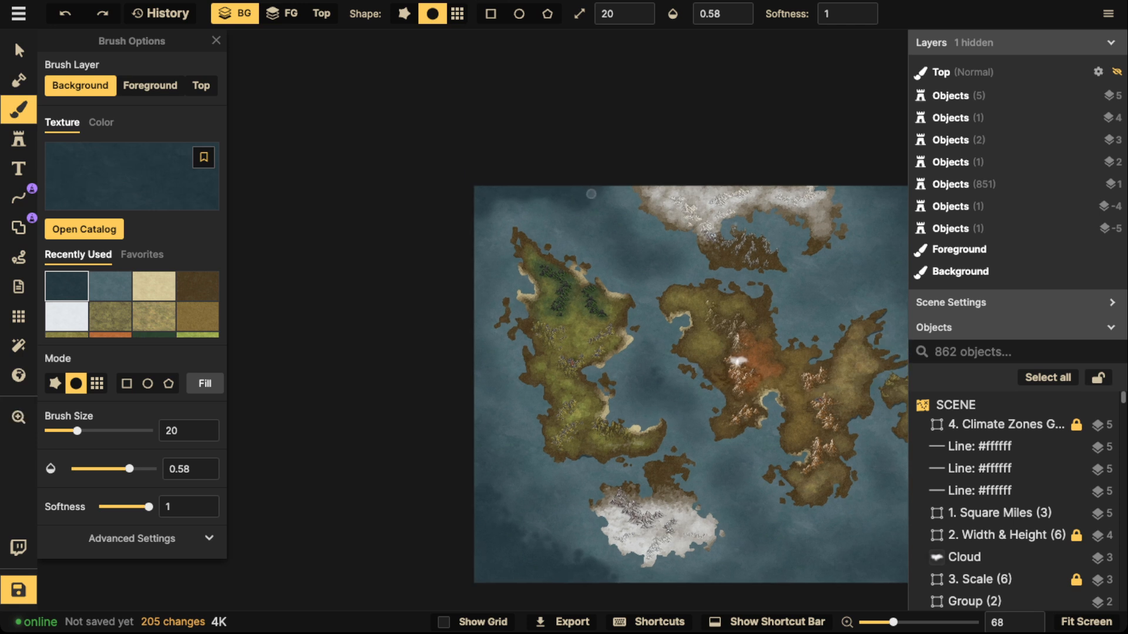
mouse_move(591, 194)
mouse_down()
mouse_move(597, 210)
mouse_move(554, 195)
mouse_move(474, 224)
mouse_move(488, 231)
mouse_move(497, 208)
mouse_move(527, 204)
mouse_move(540, 179)
mouse_up()
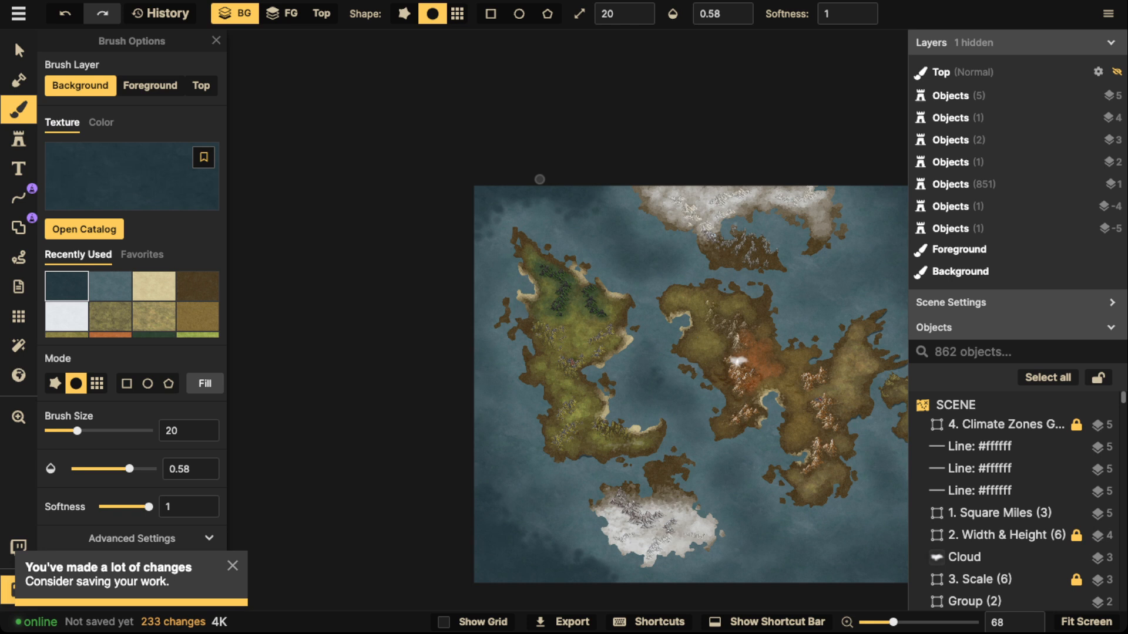
- Dab irregular dark patches along the deep water's edge from the southeast corner up the map's eastern border
drag(817, 244, 492, 193)
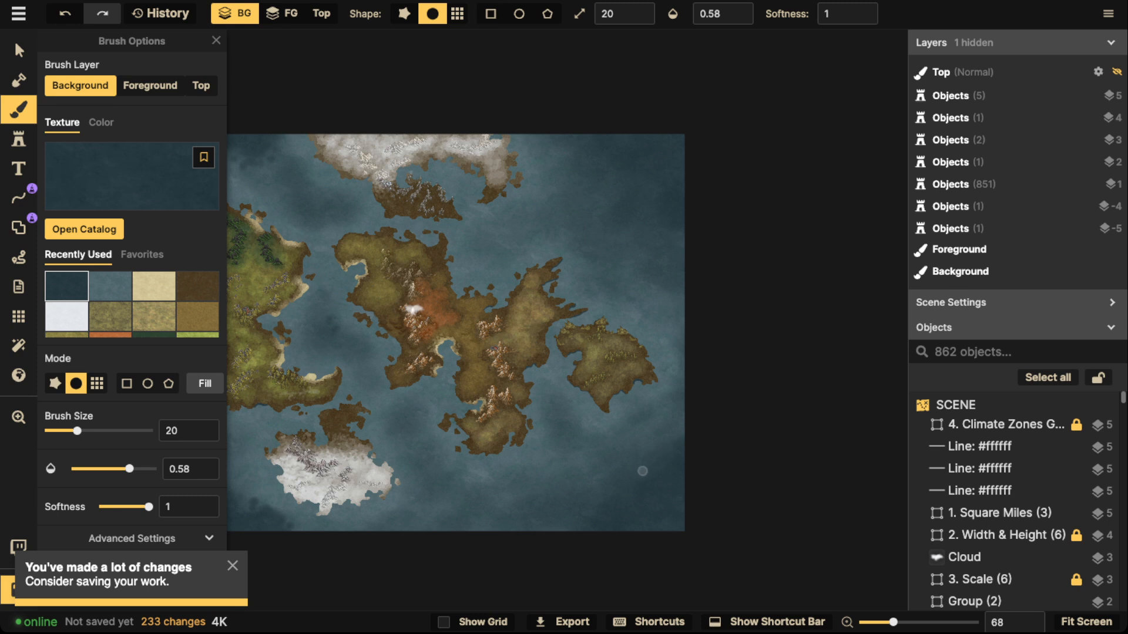
mouse_move(668, 435)
mouse_down()
mouse_move(643, 451)
mouse_move(642, 473)
mouse_move(591, 494)
mouse_move(602, 475)
mouse_move(668, 419)
mouse_move(605, 507)
mouse_move(580, 522)
mouse_move(574, 509)
mouse_up()
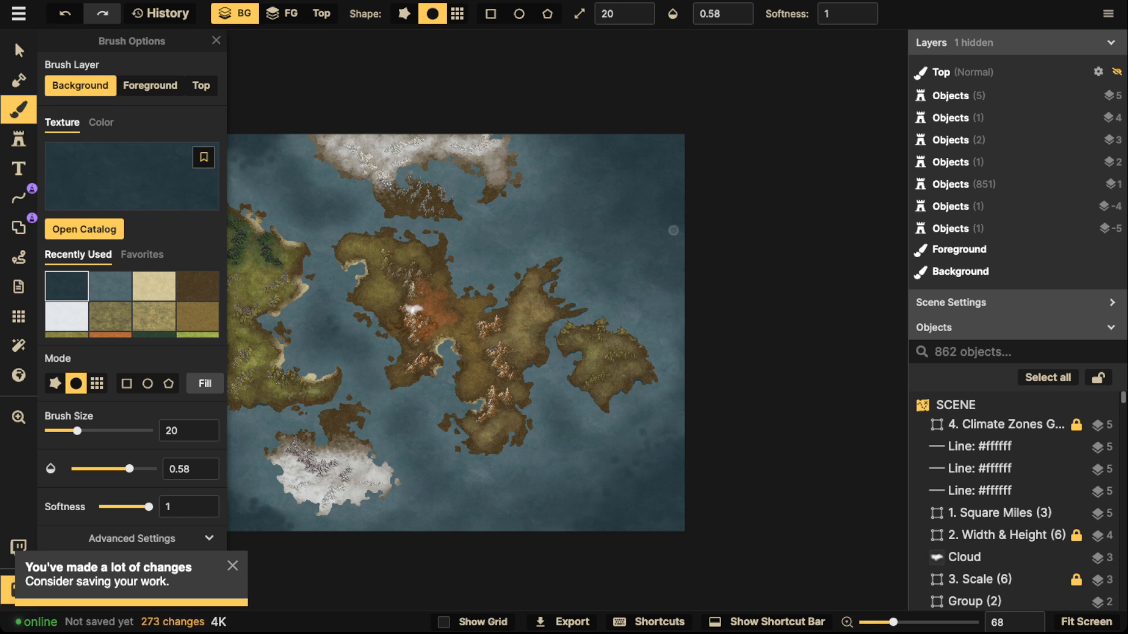
drag(673, 231, 682, 247)
- Switch to the selection tool and save the map with its finished deep water
click(19, 50)
scroll(427, 307, down, 2)
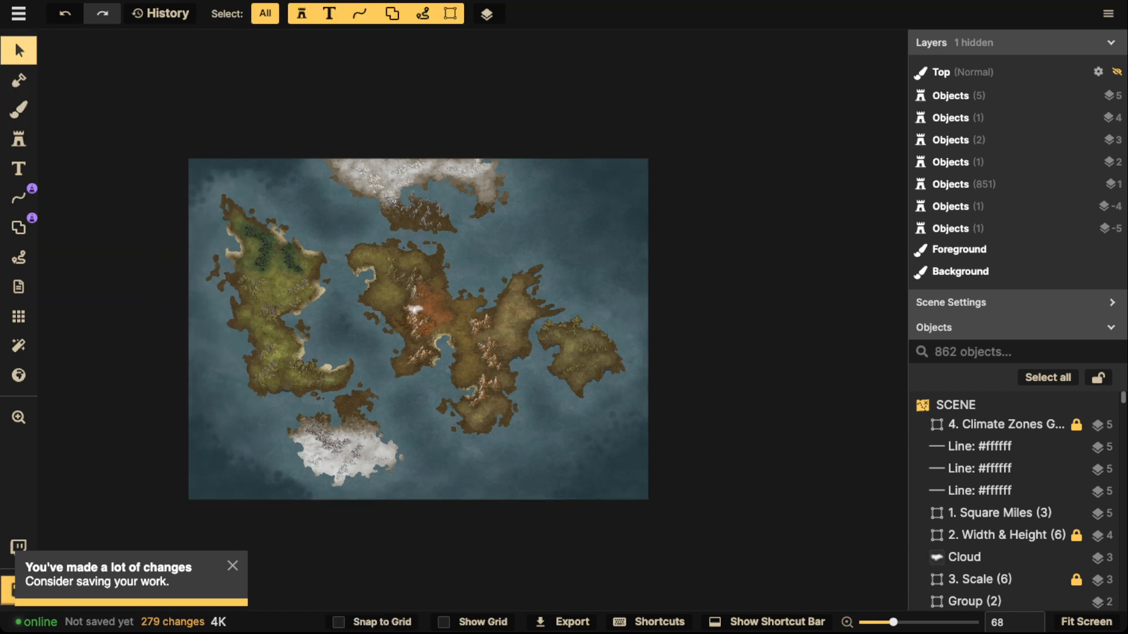
scroll(417, 317, down, 1)
drag(417, 317, 476, 309)
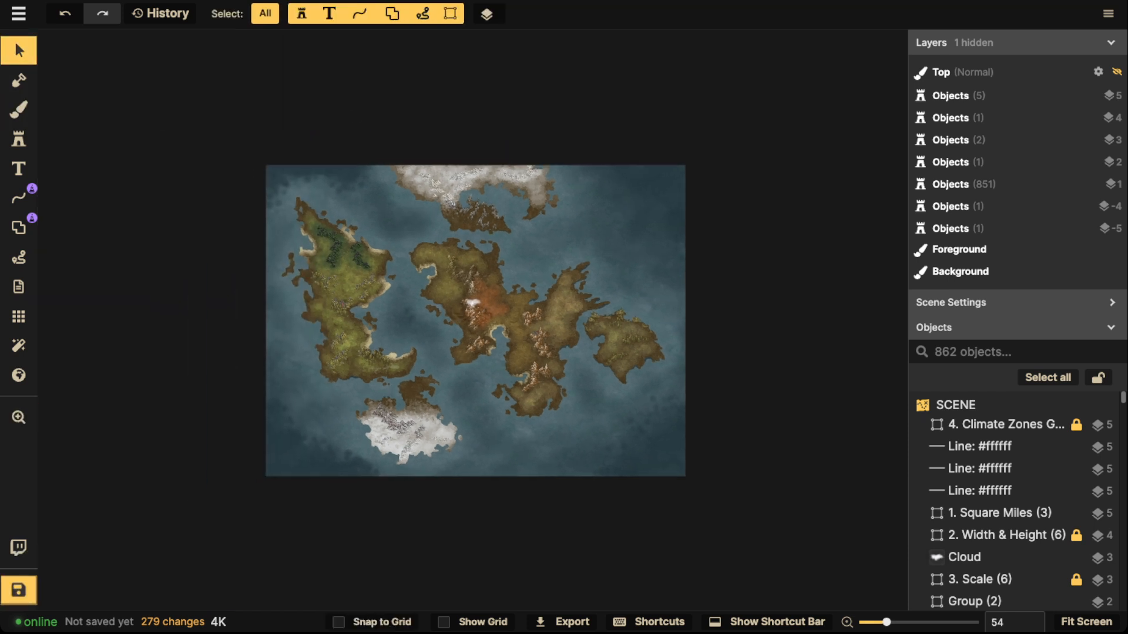
scroll(477, 310, up, 1)
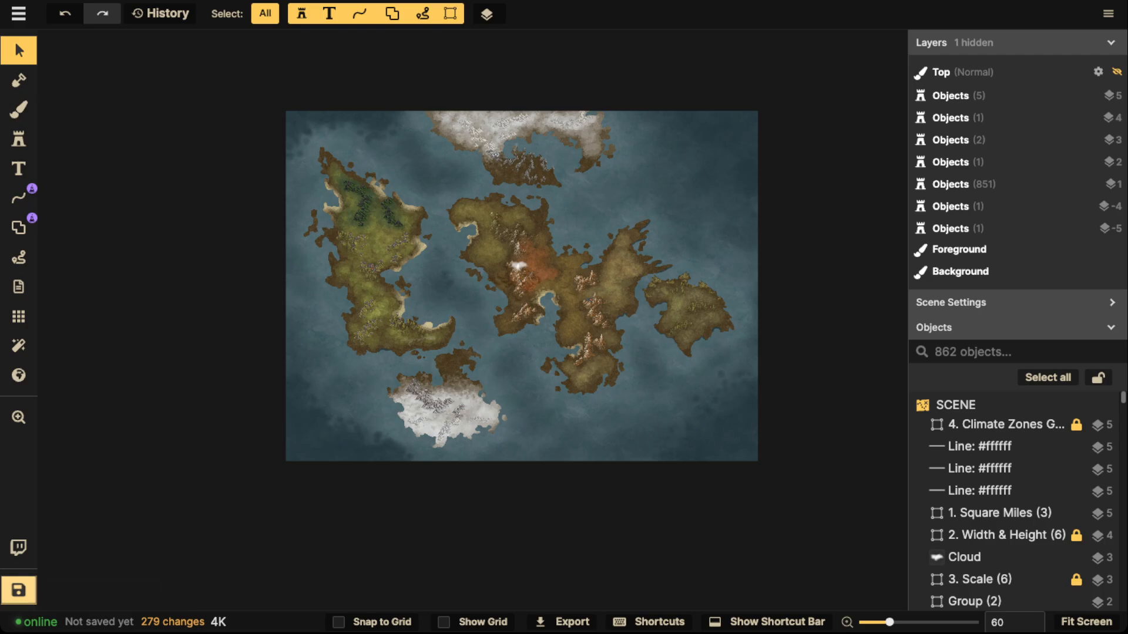
click(18, 590)
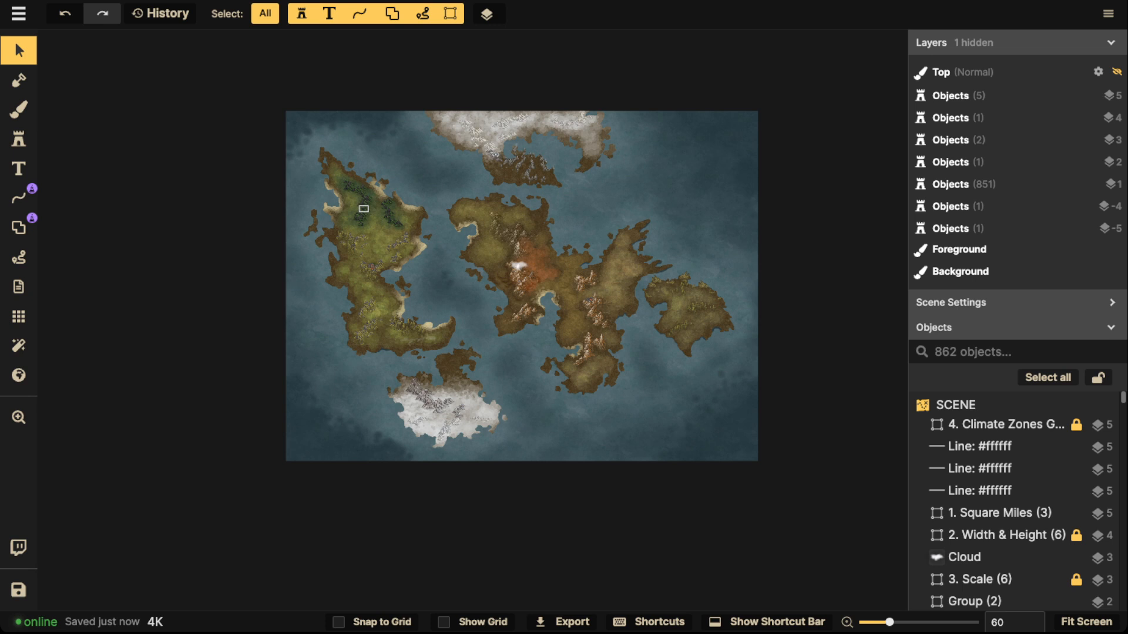
- Return to the brush and choose the pale blue Land 16 texture from the Barren Lands set in the texture catalog
click(19, 110)
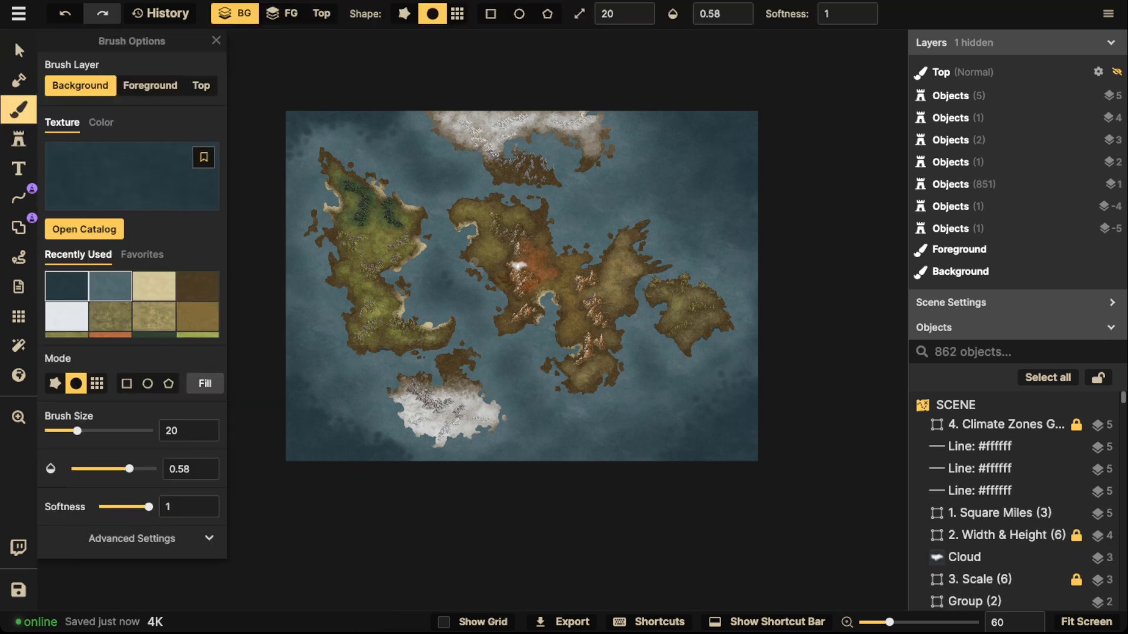
click(110, 286)
click(172, 185)
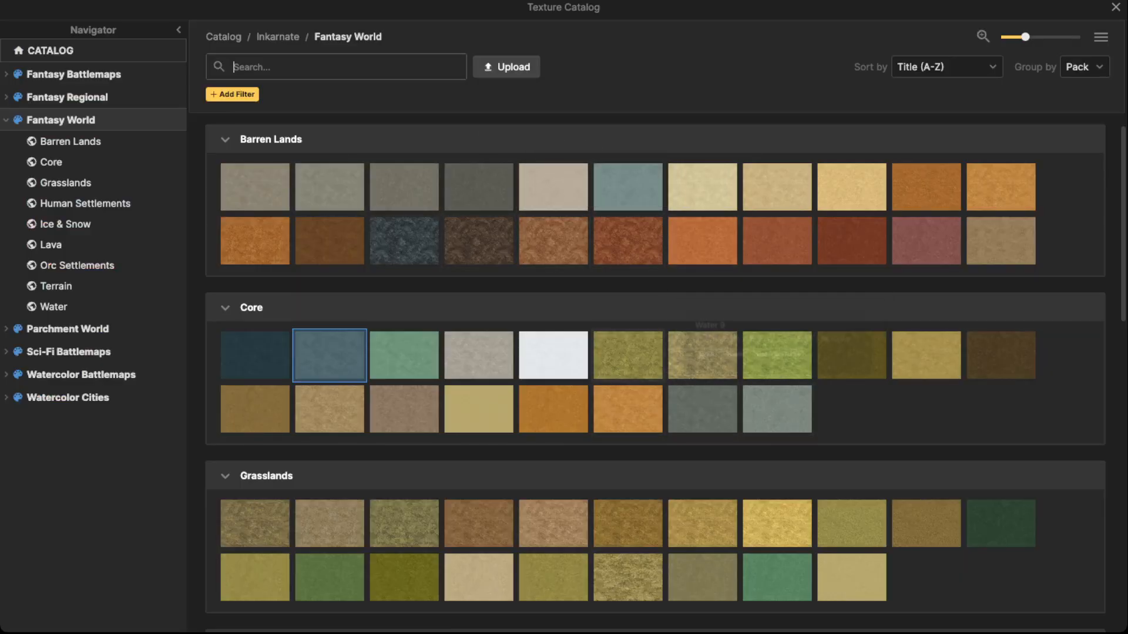
scroll(628, 355, down, 5)
scroll(330, 240, up, 5)
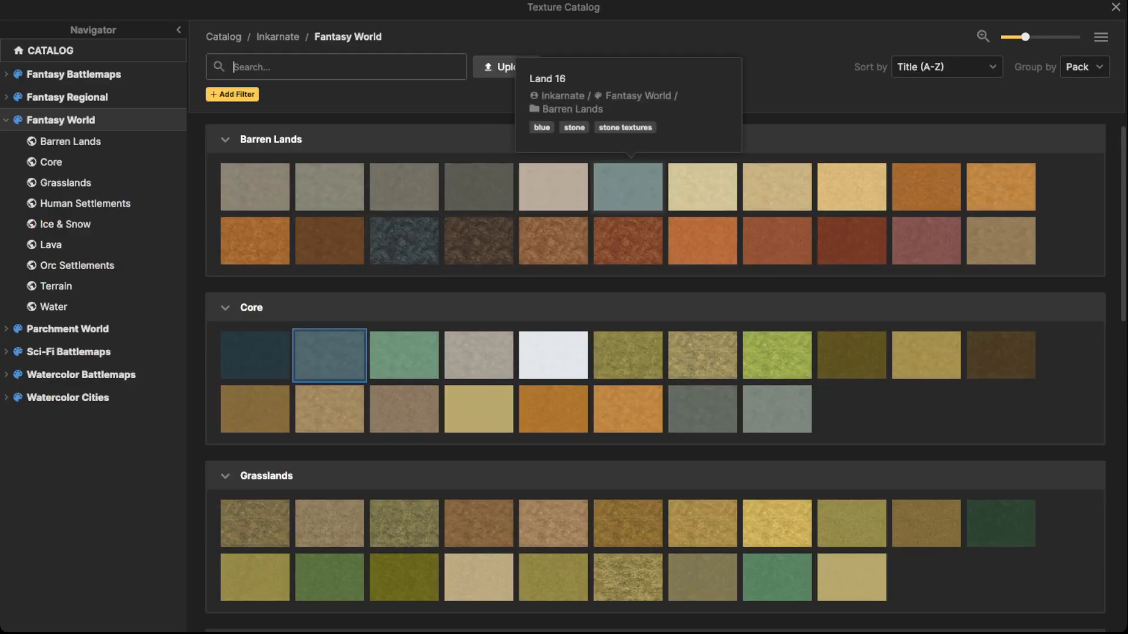
click(649, 178)
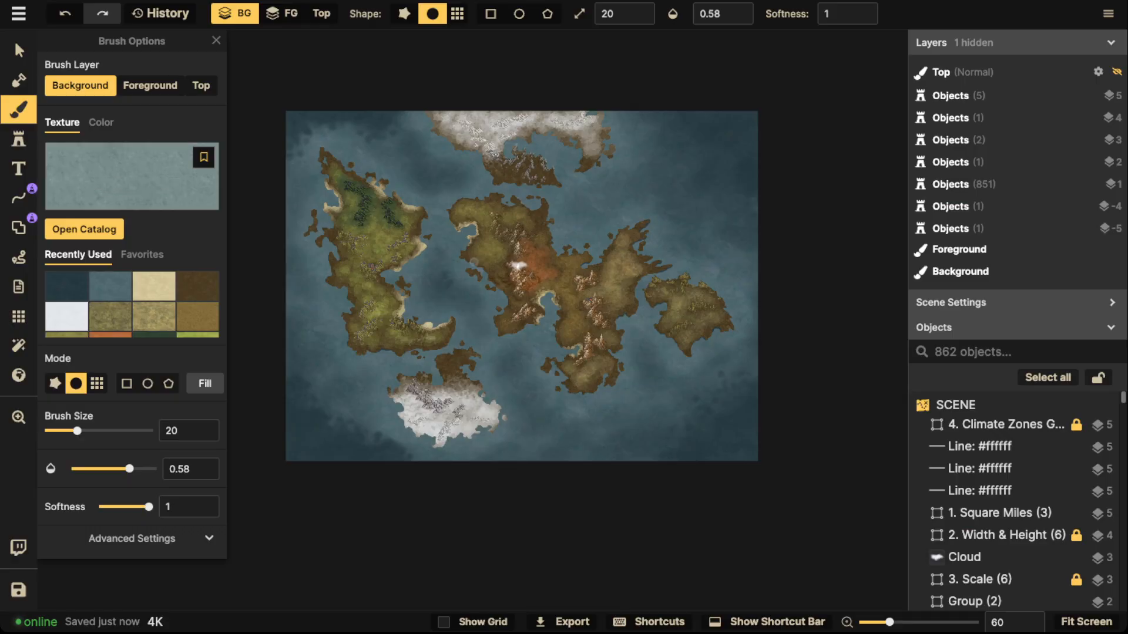
- Expand the advanced brush settings, set the opacity to 1 and try a pale stroke in the sea northeast of the central continent
click(133, 539)
scroll(133, 505, down, 3)
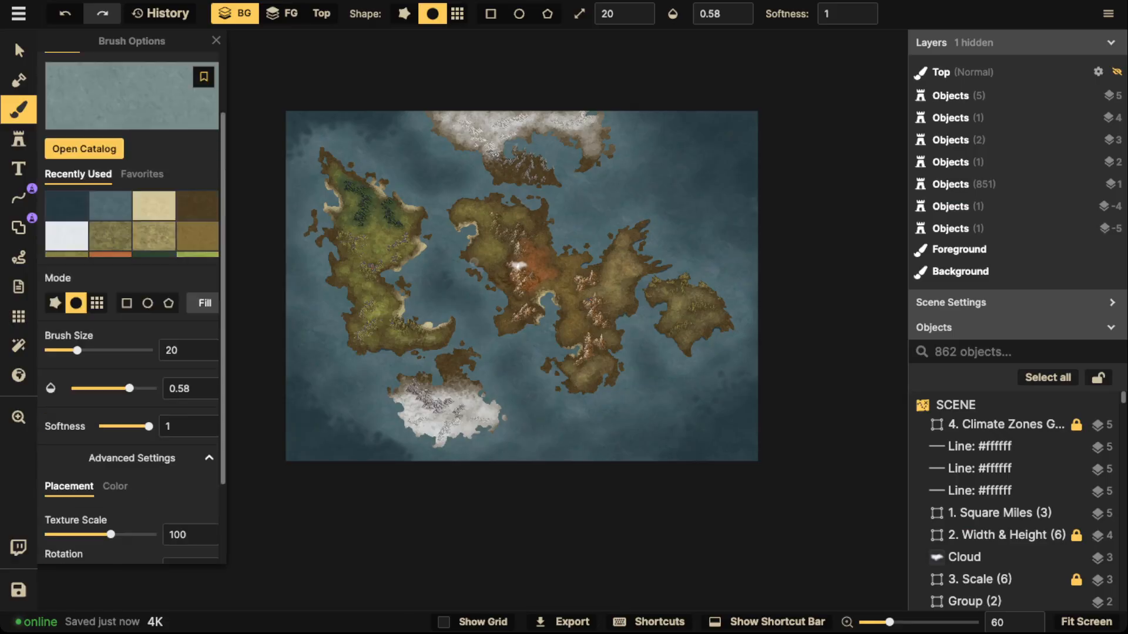
scroll(549, 138, up, 1)
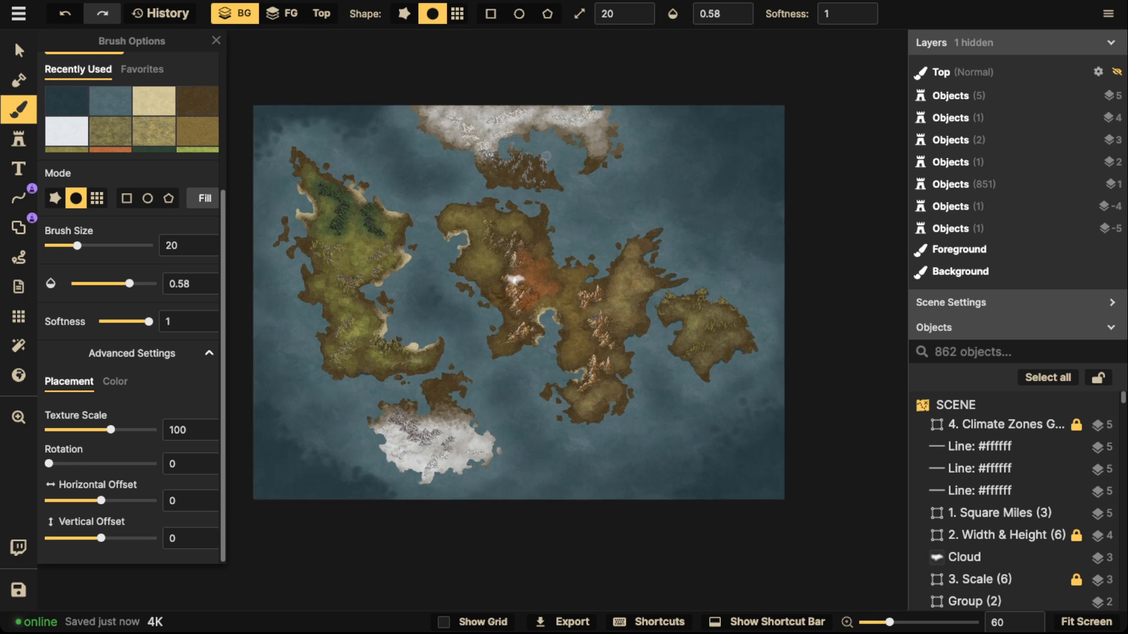
drag(744, 14, 745, 2)
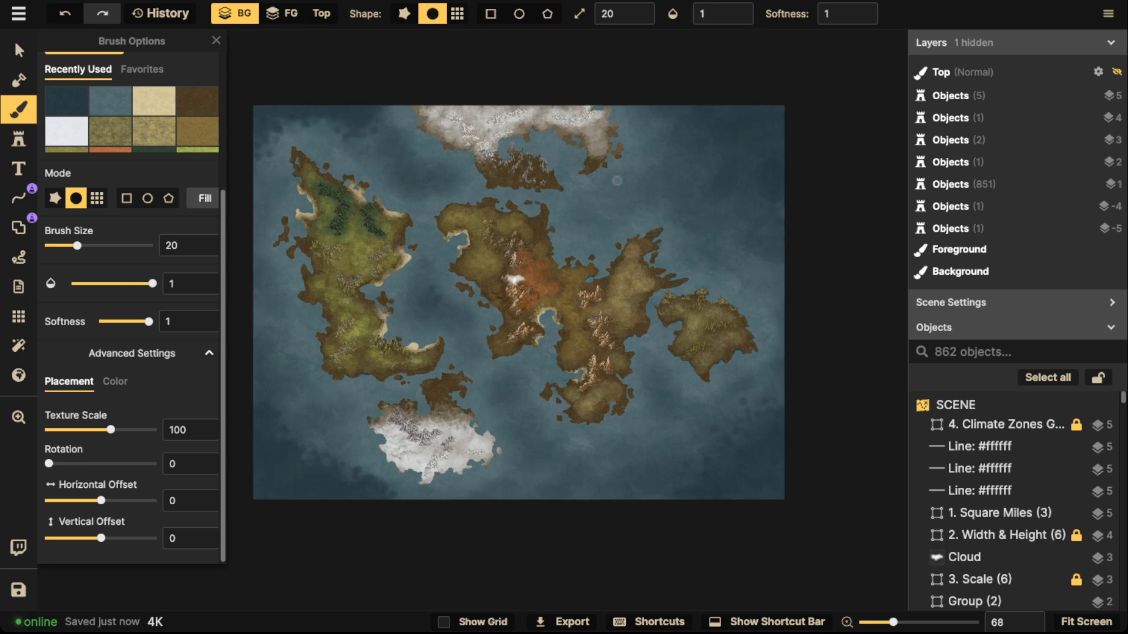
drag(608, 191, 572, 250)
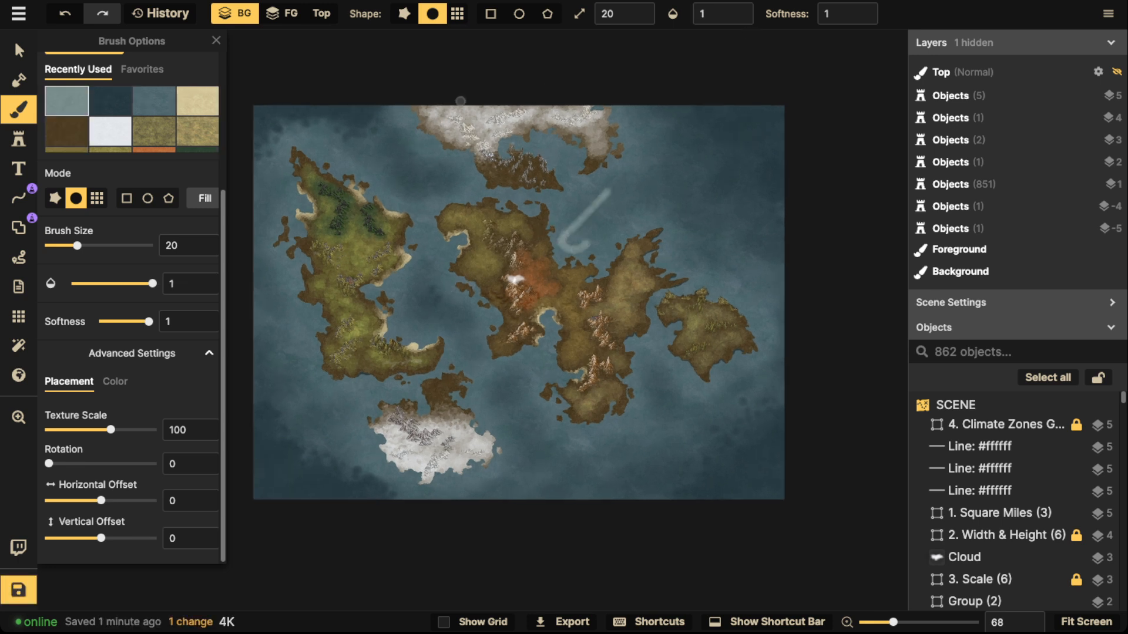
- Lower the brush opacity to 0.42 and reduce the brush size to 10 for close-up work on the central continent
click(715, 14)
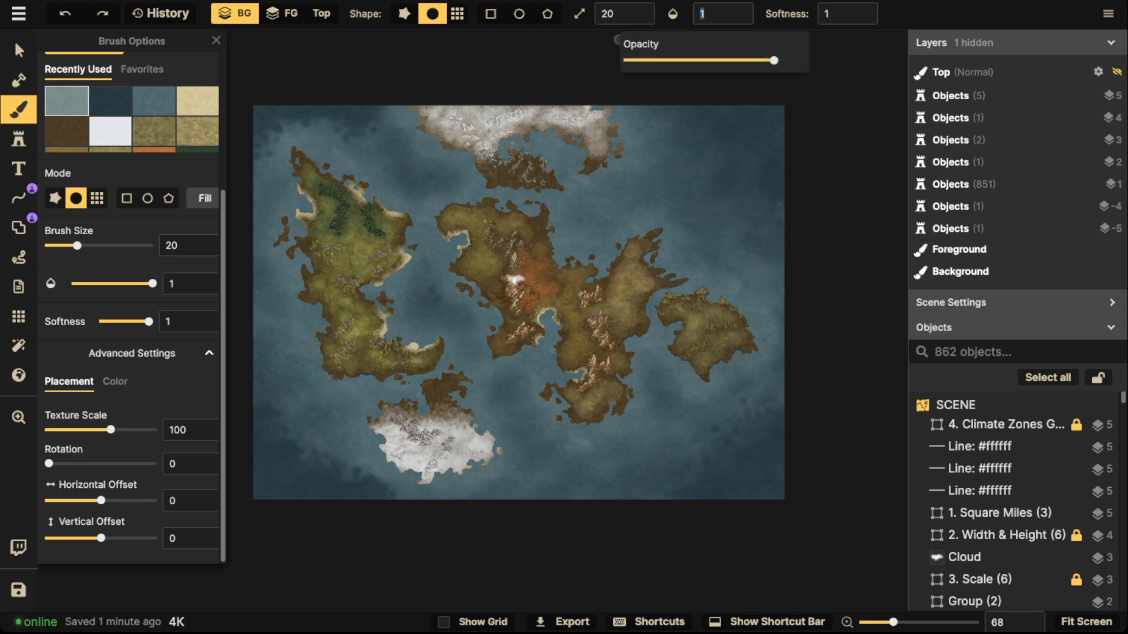
drag(700, 60, 695, 60)
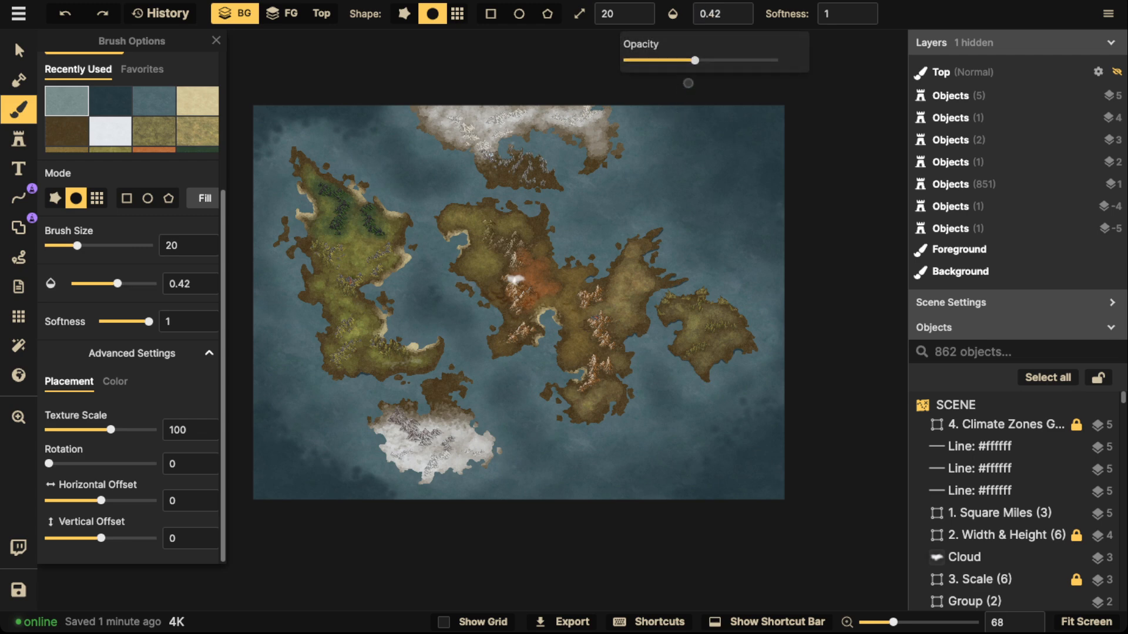
scroll(546, 271, up, 2)
scroll(546, 270, up, 10)
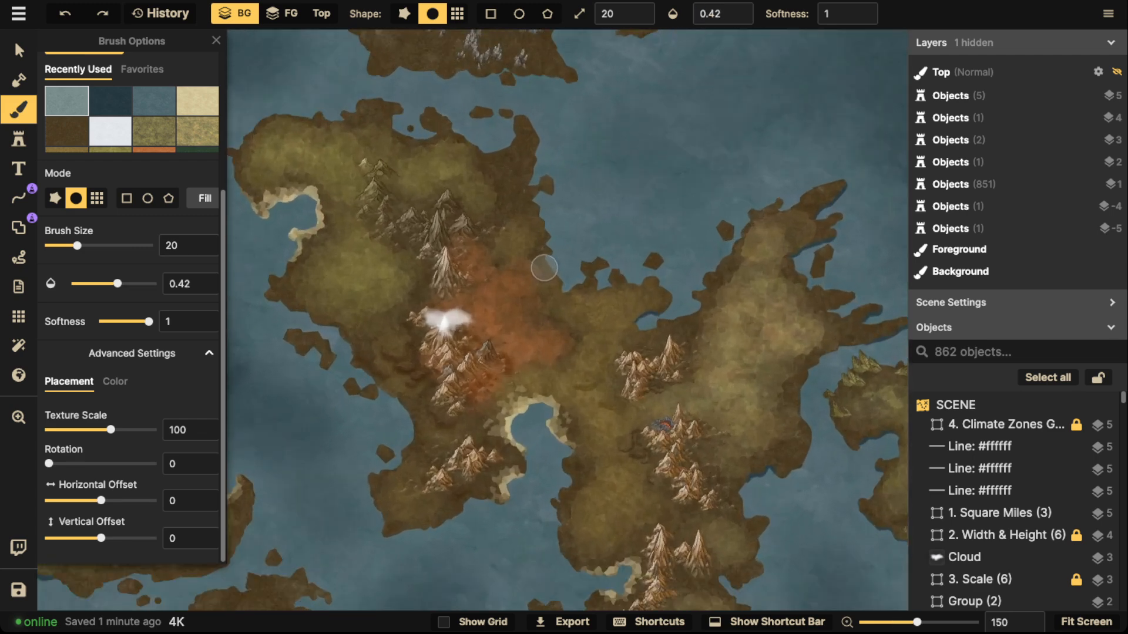
key(bracketleft)
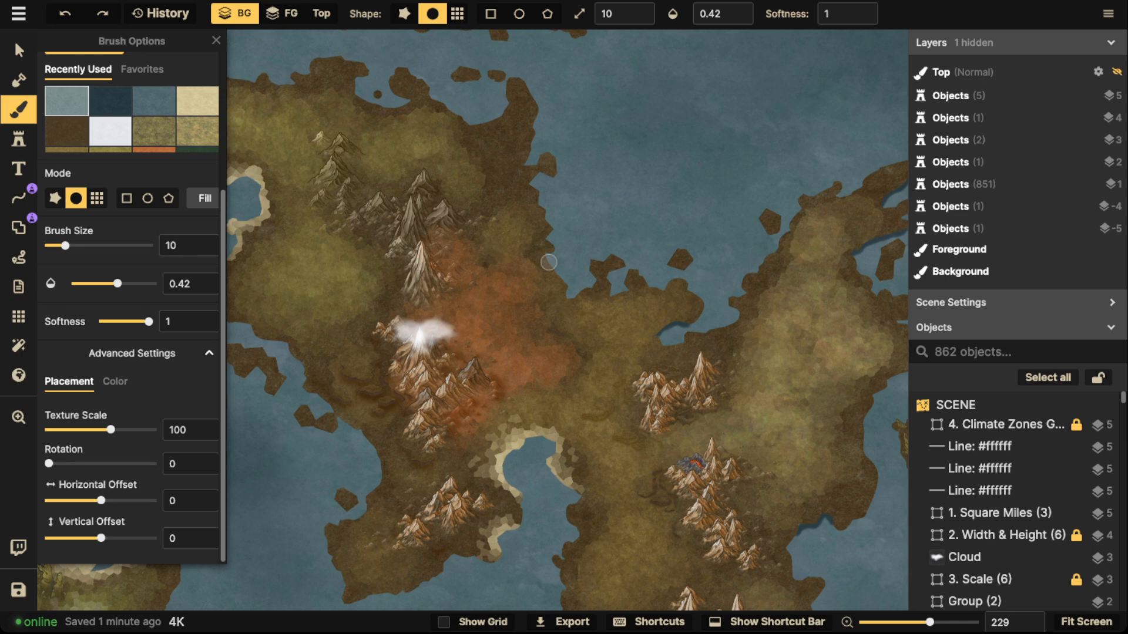
- Paint pale shallow water along the central continent's northern and northeastern coast, raising the brush opacity to 0.53
drag(522, 80, 532, 134)
click(739, 8)
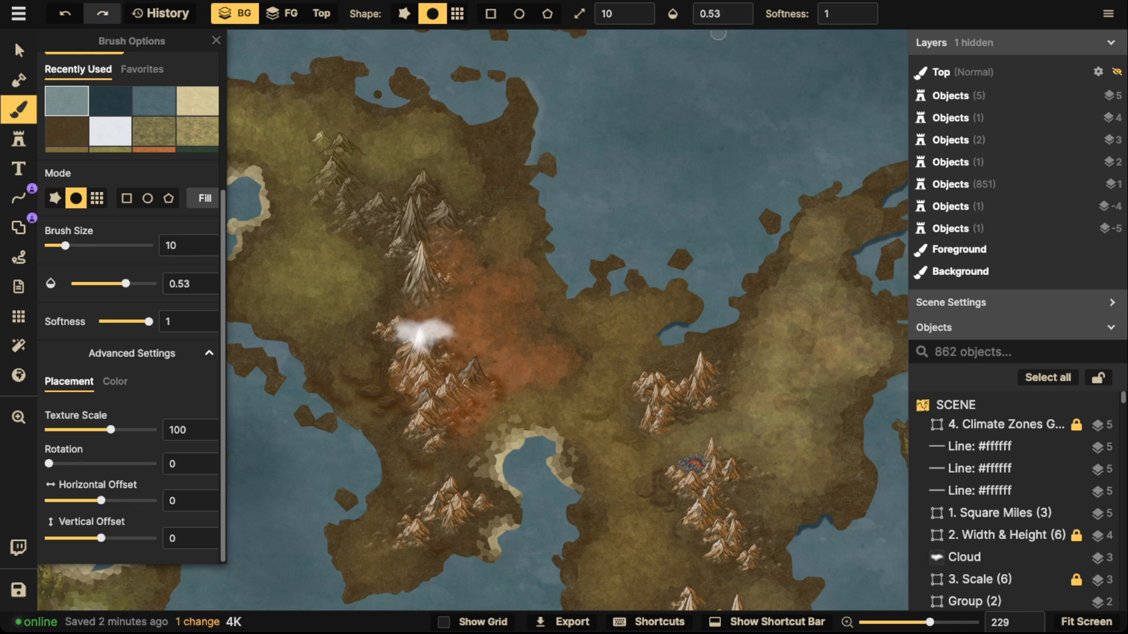
mouse_move(524, 85)
mouse_down()
mouse_move(532, 149)
mouse_move(555, 160)
mouse_move(532, 185)
mouse_move(555, 275)
mouse_move(548, 258)
mouse_move(582, 287)
mouse_move(601, 264)
mouse_move(593, 258)
mouse_move(572, 294)
mouse_move(533, 179)
mouse_move(557, 161)
mouse_move(537, 119)
mouse_move(560, 161)
mouse_move(561, 181)
mouse_move(544, 187)
mouse_move(561, 191)
mouse_move(565, 252)
mouse_move(613, 233)
mouse_move(631, 260)
mouse_move(609, 290)
mouse_move(572, 250)
mouse_move(588, 205)
mouse_move(570, 127)
mouse_move(501, 99)
mouse_move(480, 121)
mouse_move(443, 100)
mouse_move(468, 81)
mouse_move(453, 76)
mouse_move(507, 39)
mouse_move(489, 30)
mouse_move(447, 88)
mouse_move(499, 64)
mouse_move(550, 74)
mouse_move(572, 98)
mouse_move(548, 135)
mouse_move(588, 127)
mouse_move(579, 194)
mouse_move(600, 139)
mouse_move(451, 64)
mouse_move(388, 102)
mouse_move(349, 56)
mouse_move(386, 102)
mouse_move(411, 74)
mouse_move(382, 64)
mouse_move(304, 60)
mouse_move(295, 82)
mouse_up()
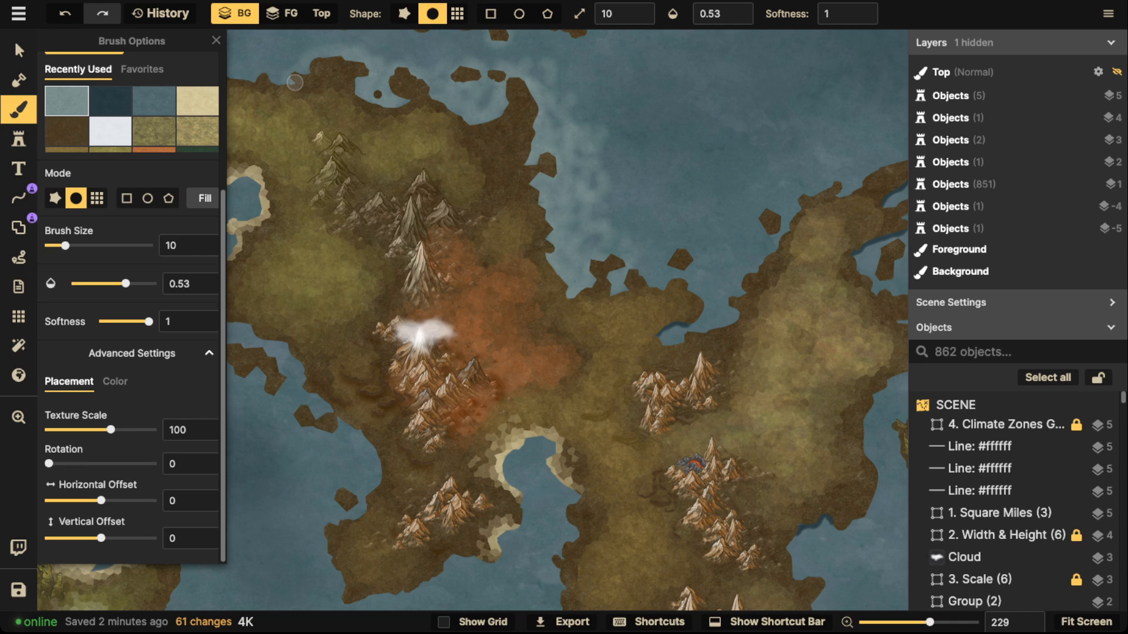
- Add pale dabs in the bay between the central continent's two northern arms
scroll(562, 86, down, 10)
key(ctrl+s)
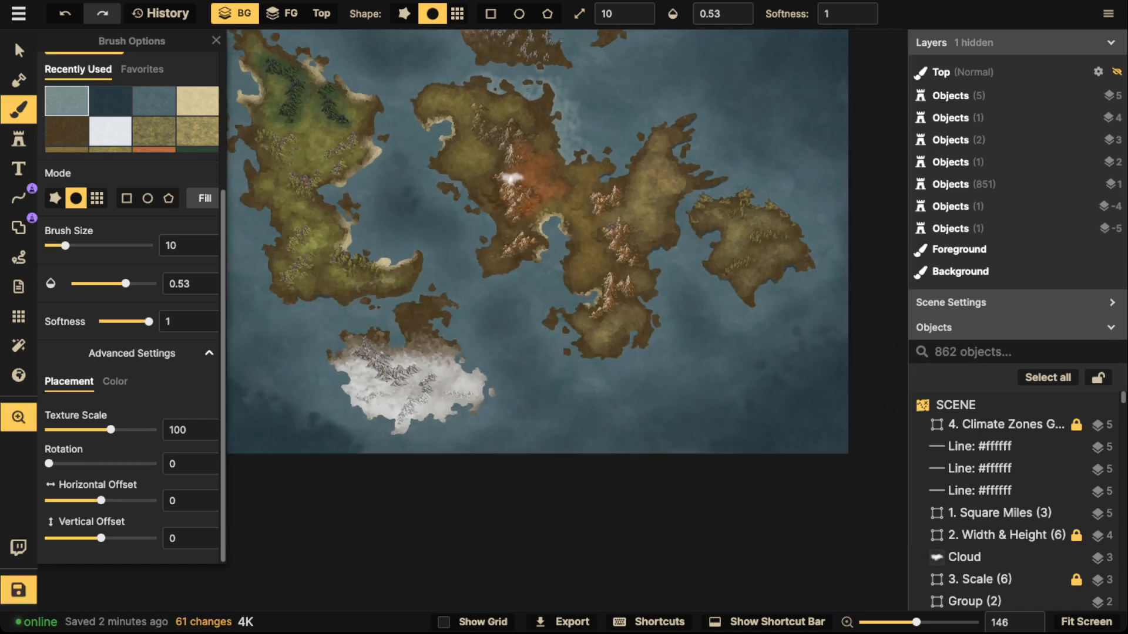
drag(562, 87, 720, 241)
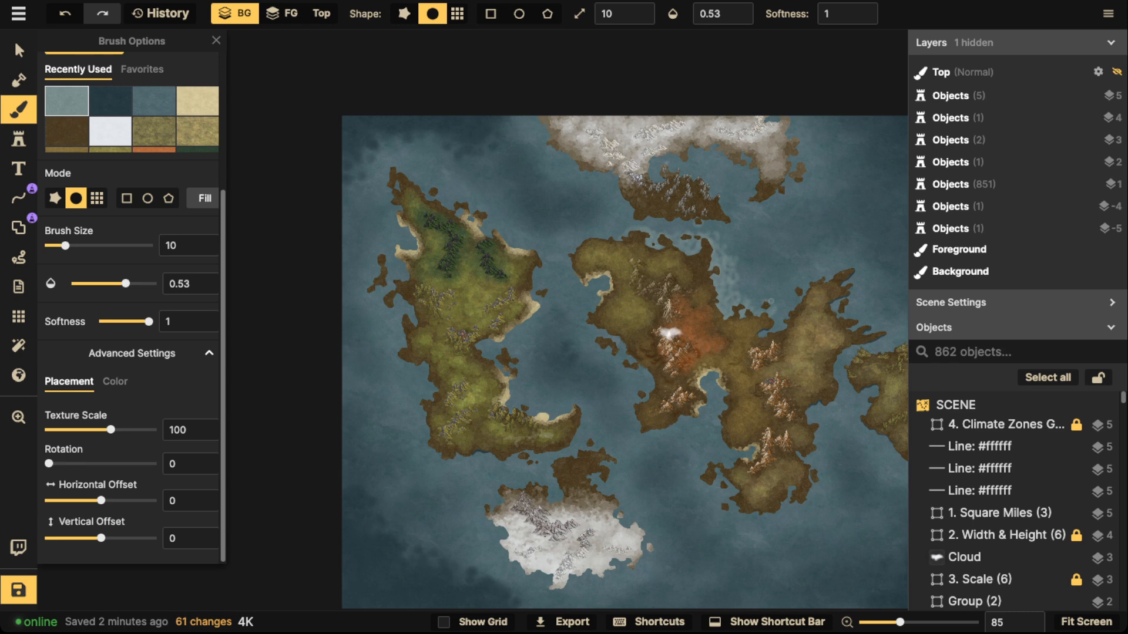
drag(771, 301, 766, 299)
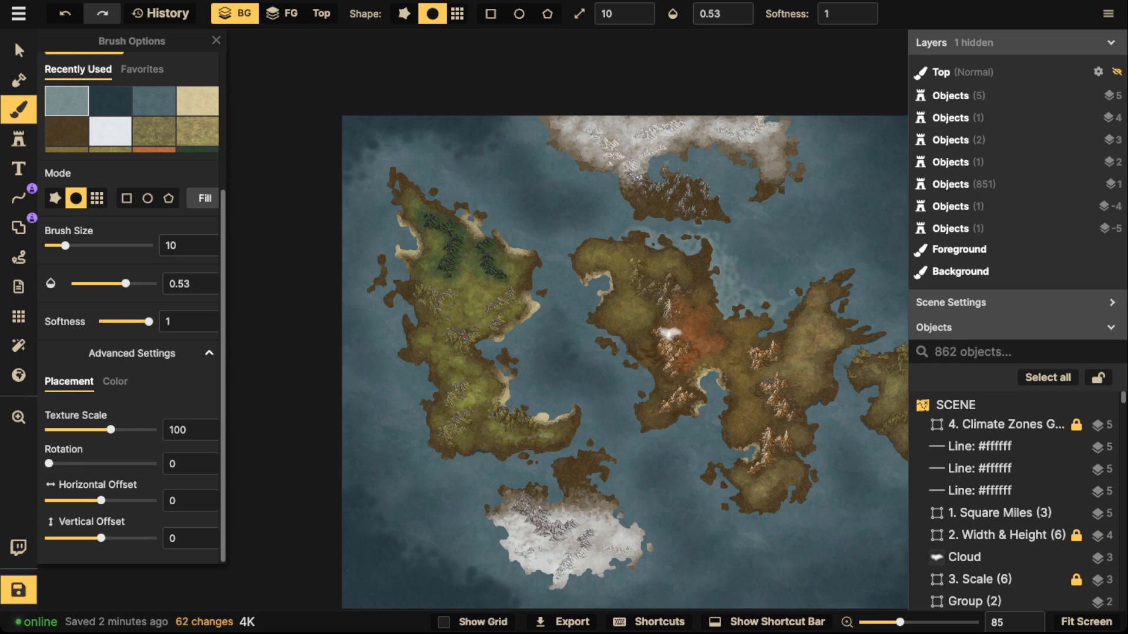
drag(784, 311, 791, 303)
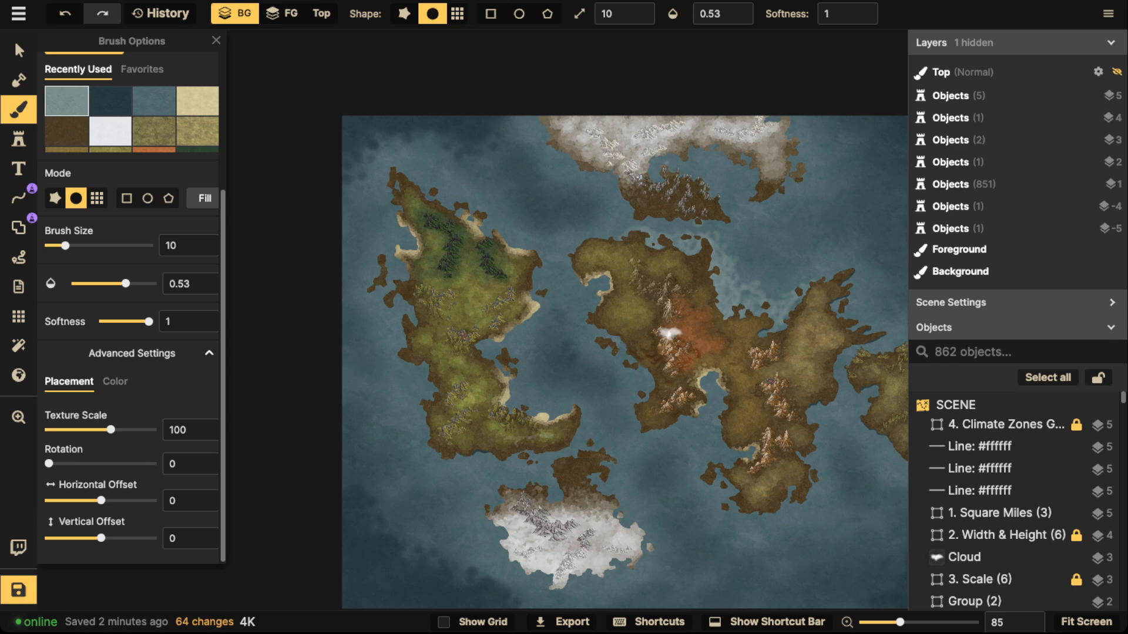
click(790, 301)
click(790, 299)
click(792, 296)
- Dab thin pale shallows down the western coast of the central continent
mouse_move(578, 237)
mouse_down()
mouse_move(580, 288)
mouse_move(565, 252)
mouse_move(606, 352)
mouse_move(656, 379)
mouse_move(637, 394)
mouse_up()
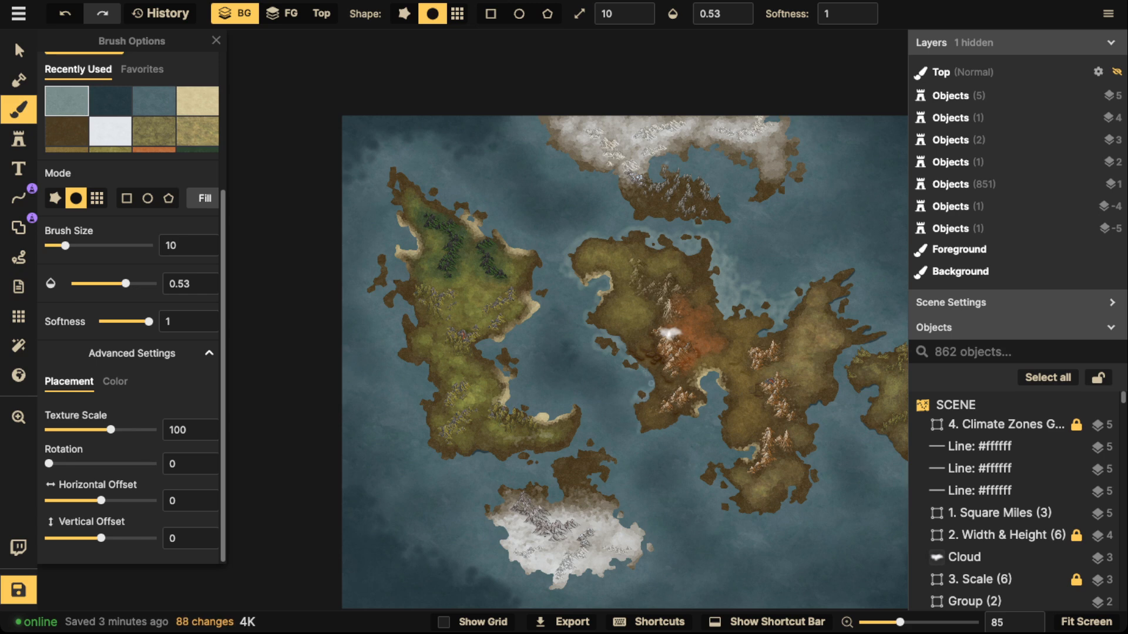
drag(643, 373, 599, 341)
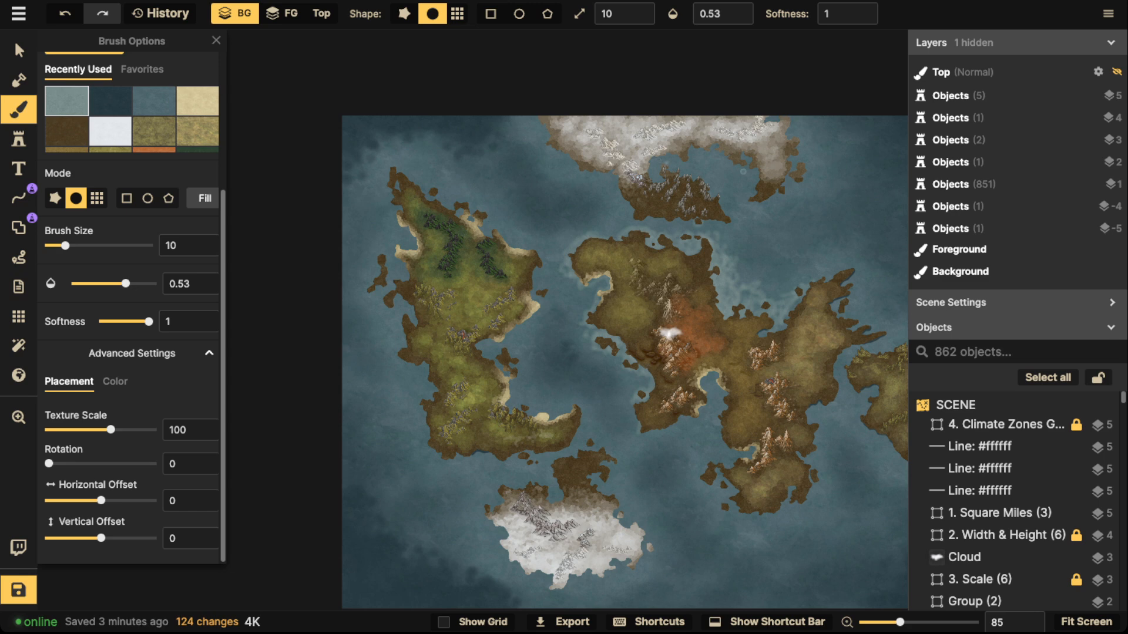
- Enlarge the brush to size 40 and dab pale shallows inside the snowy northern continent's southern bay
key(5)
key(4)
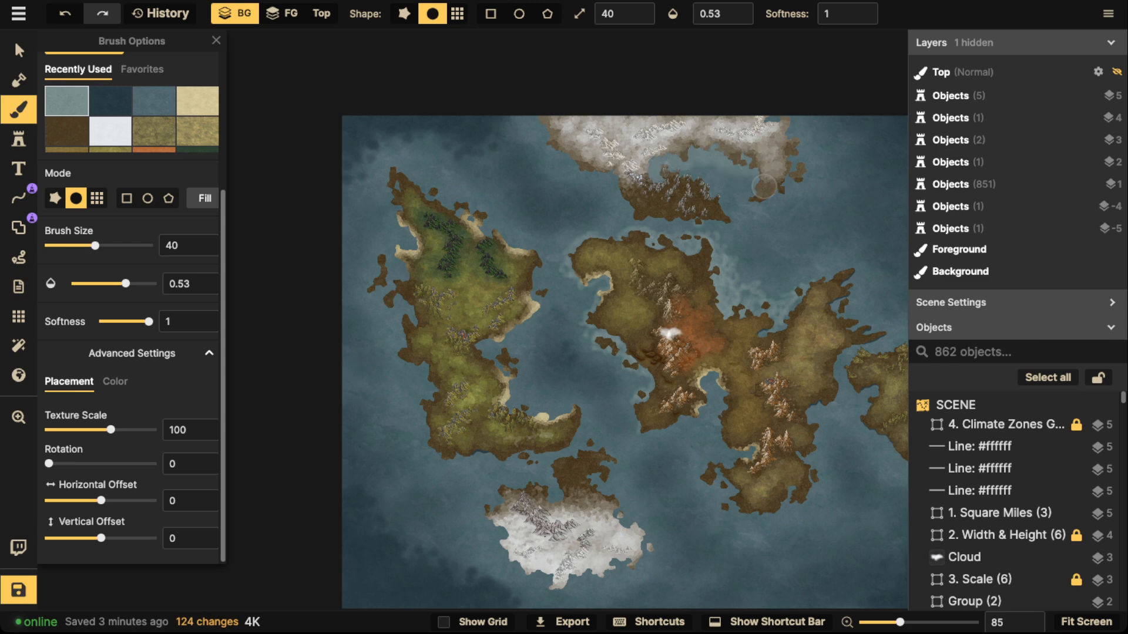
mouse_move(786, 175)
mouse_down()
mouse_move(758, 197)
mouse_move(762, 168)
mouse_move(713, 150)
mouse_move(654, 172)
mouse_up()
click(660, 172)
click(666, 173)
click(686, 173)
click(696, 179)
click(706, 186)
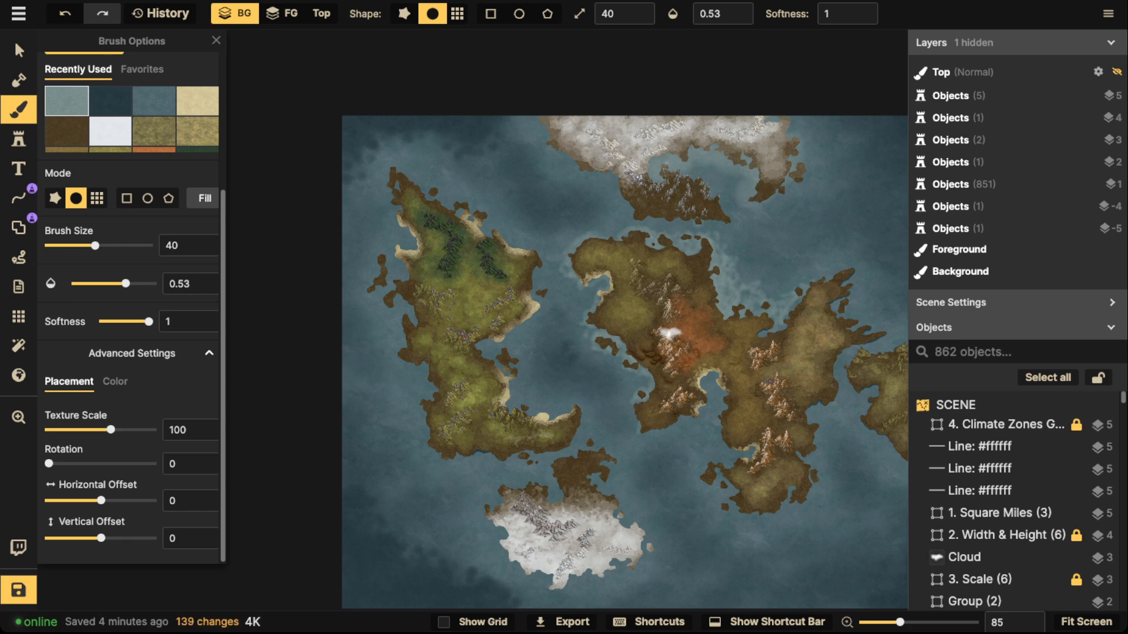
- Dab pale shallow water down the western coast of the snowy northern continent to its brown southern peninsula
click(546, 113)
click(548, 132)
click(538, 121)
click(540, 122)
click(542, 137)
click(551, 148)
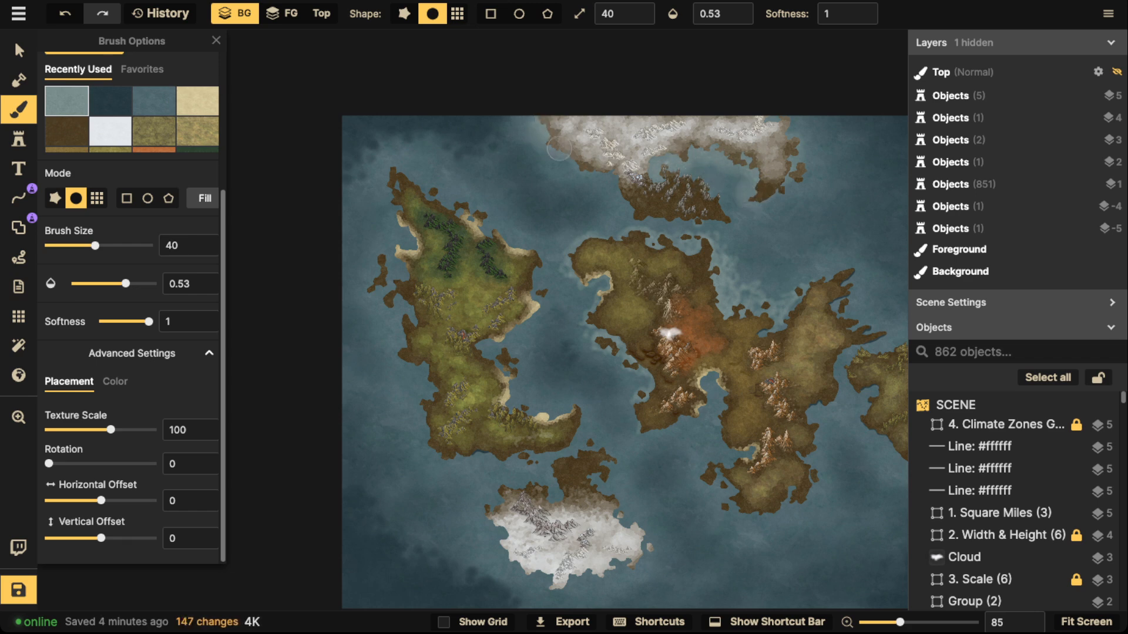
click(574, 160)
click(578, 170)
click(582, 177)
click(590, 172)
click(615, 178)
click(616, 194)
click(632, 204)
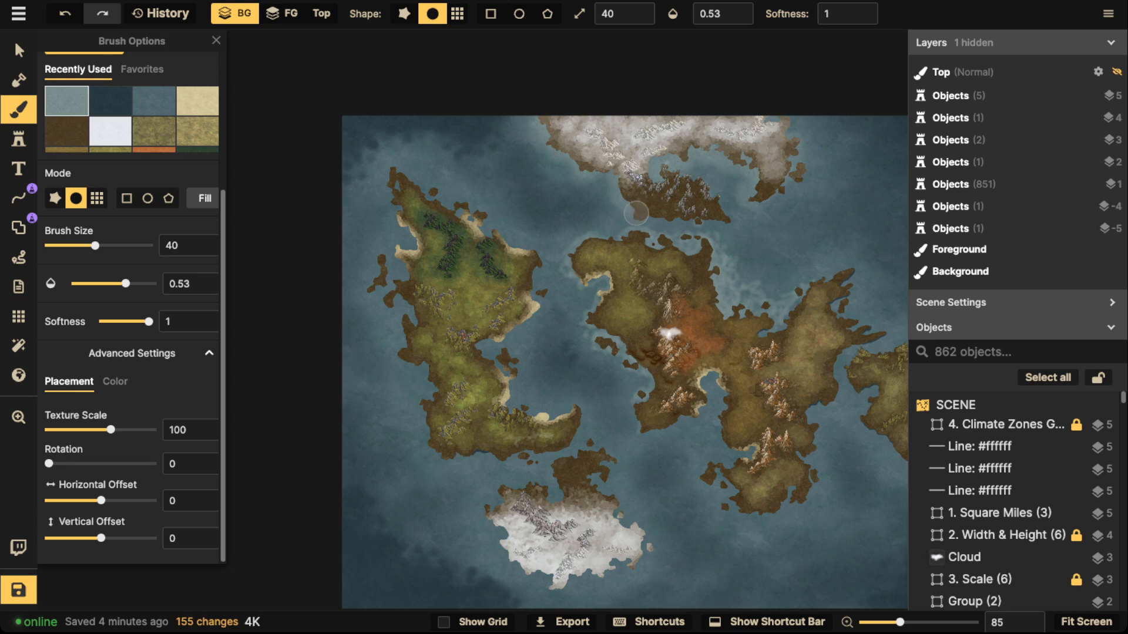
- Add pale dabs around the northern continent's brown southern peninsula and up into its bay
click(637, 214)
click(652, 212)
click(658, 203)
click(661, 188)
click(714, 147)
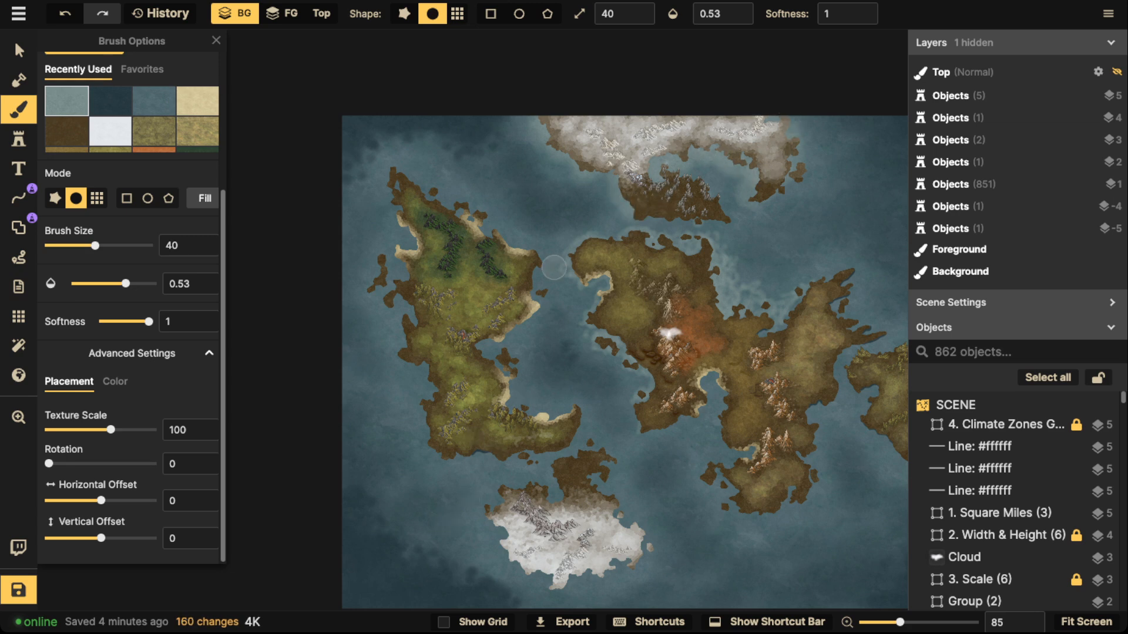
scroll(646, 351, down, 2)
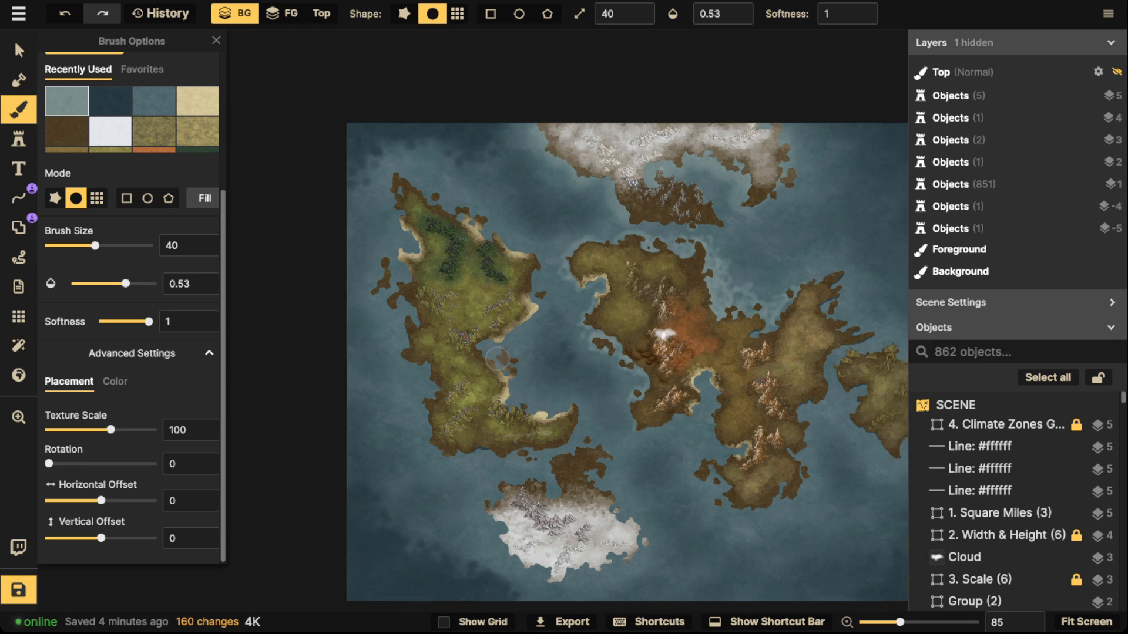
drag(646, 351, 502, 351)
scroll(332, 351, down, 2)
drag(332, 351, 509, 351)
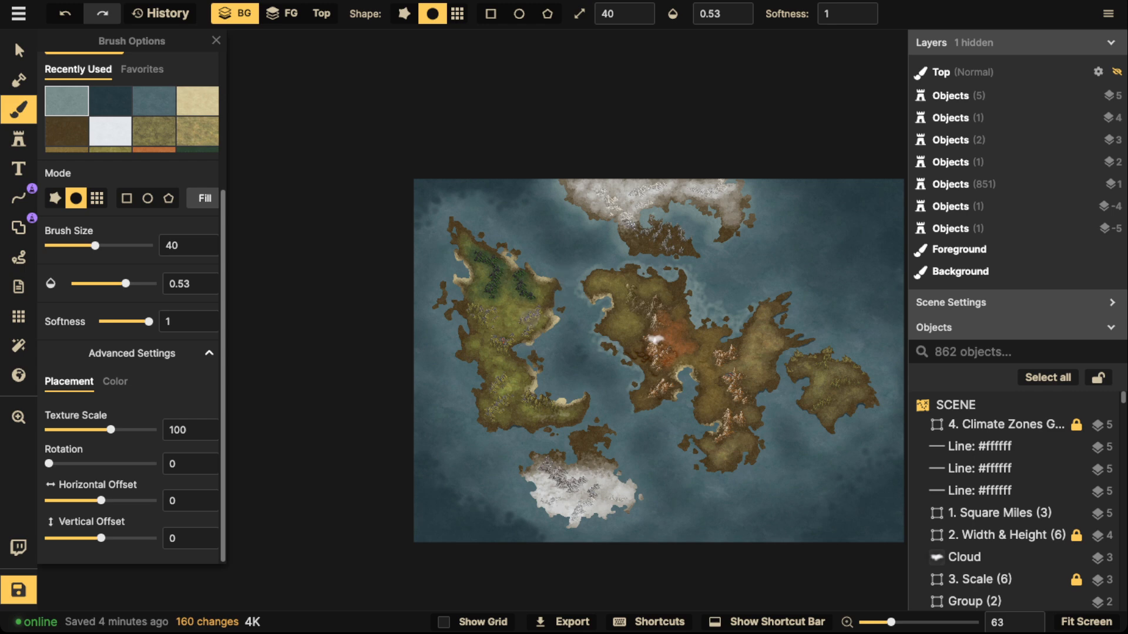
scroll(517, 348, up, 4)
scroll(93, 229, up, 5)
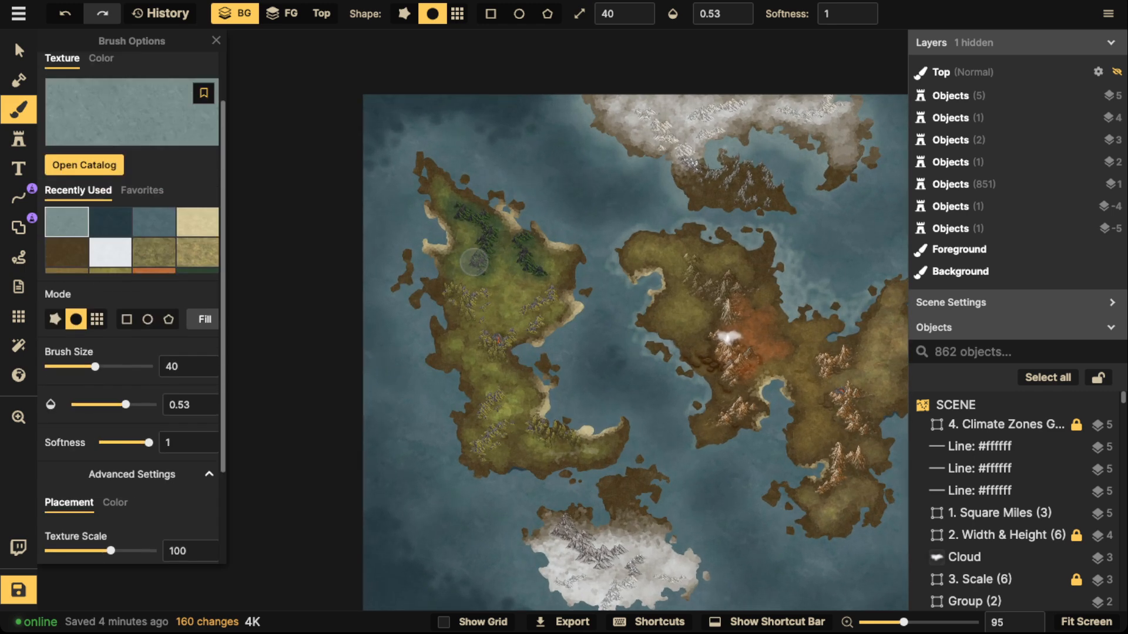
click(83, 229)
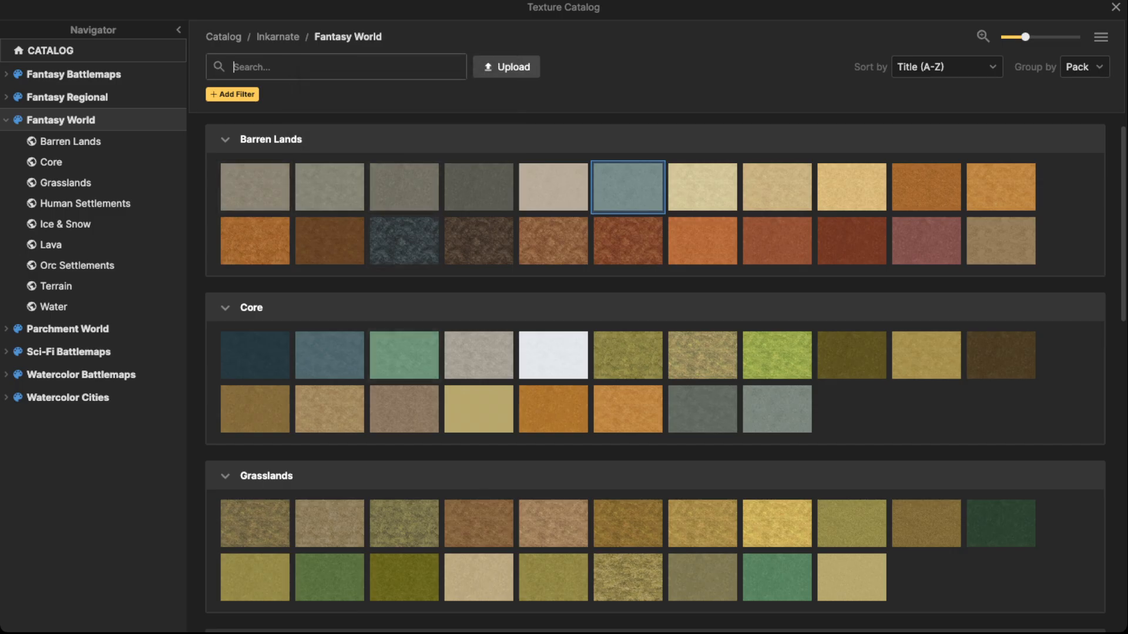
key(Escape)
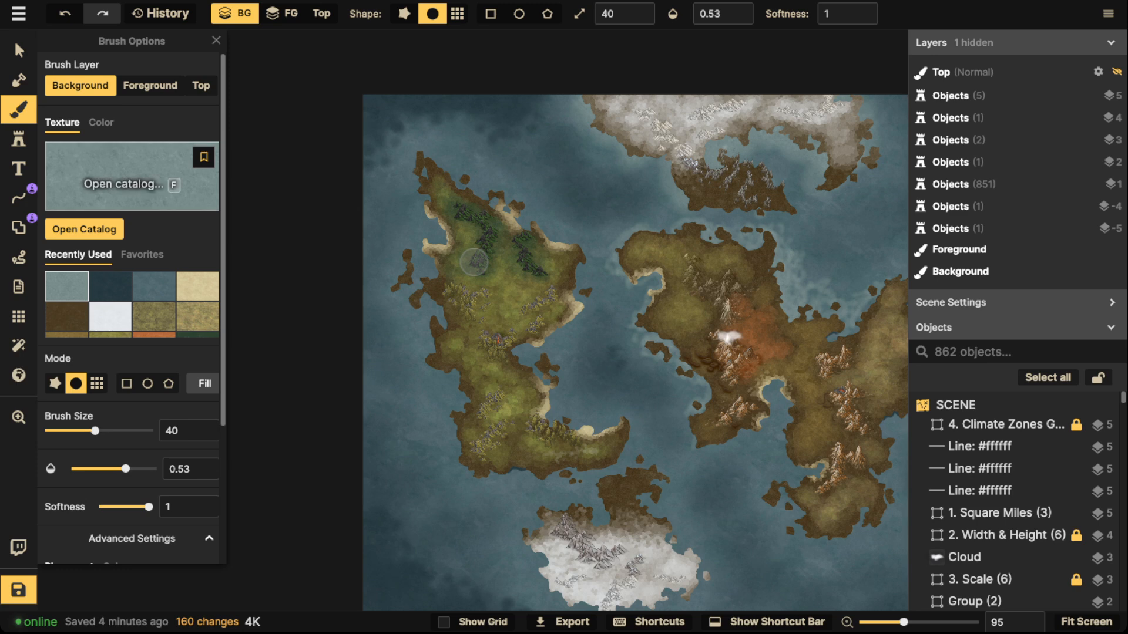
scroll(132, 176, down, 4)
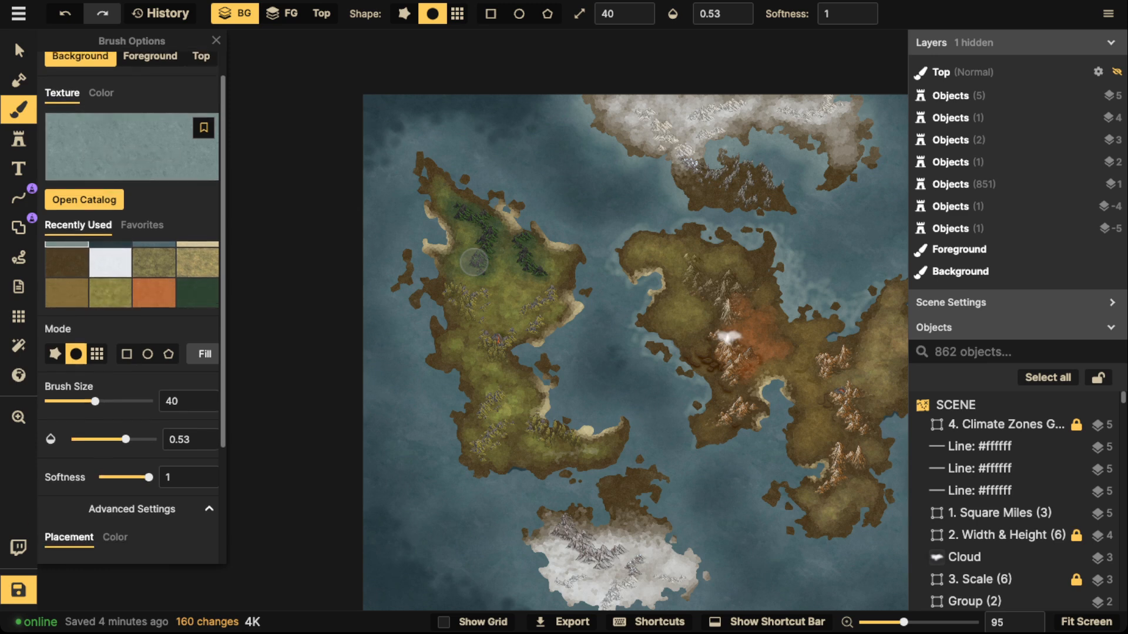
- Tint the pale water texture green by setting its hue to -49 and its saturation to 200
click(115, 381)
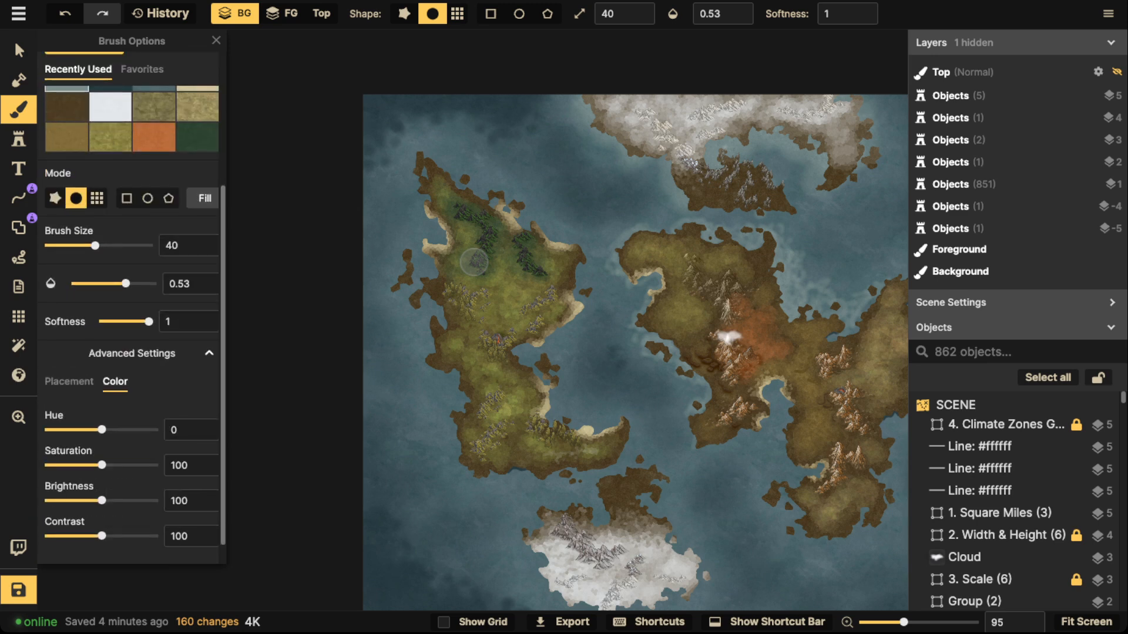
scroll(194, 322, up, 4)
scroll(131, 294, down, 4)
scroll(132, 294, up, 4)
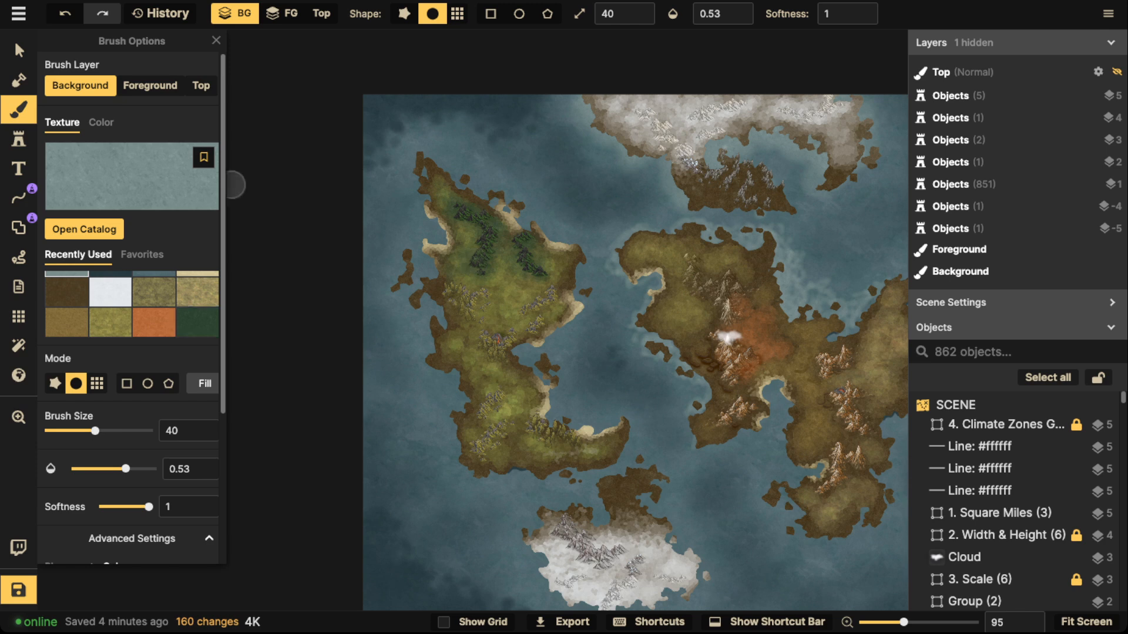
scroll(131, 294, down, 1)
scroll(132, 293, down, 3)
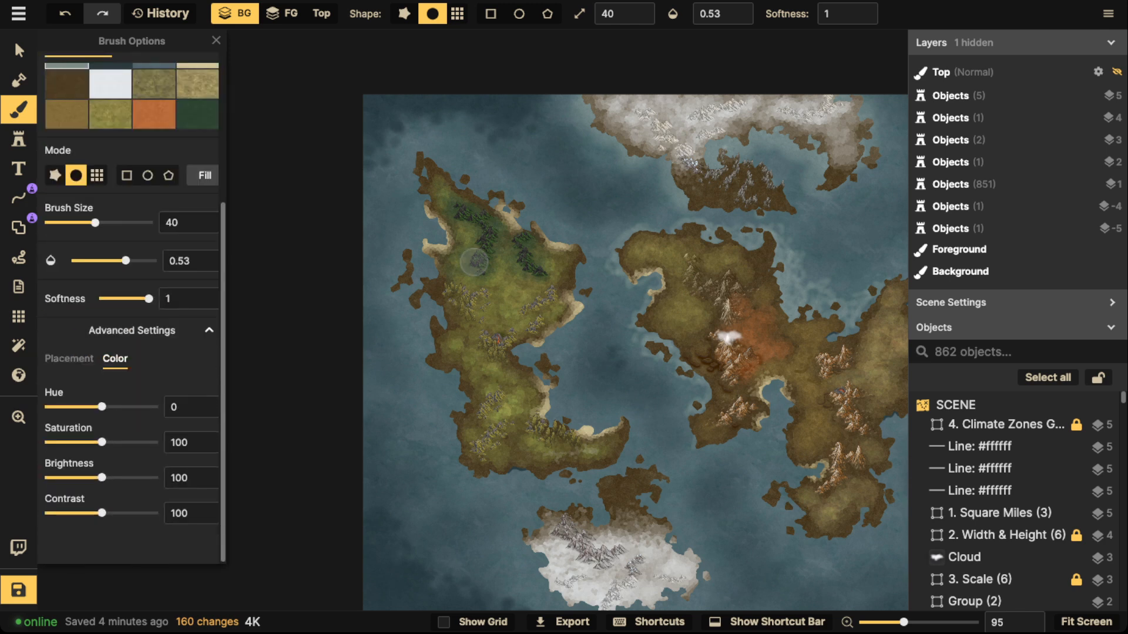
scroll(132, 294, up, 1)
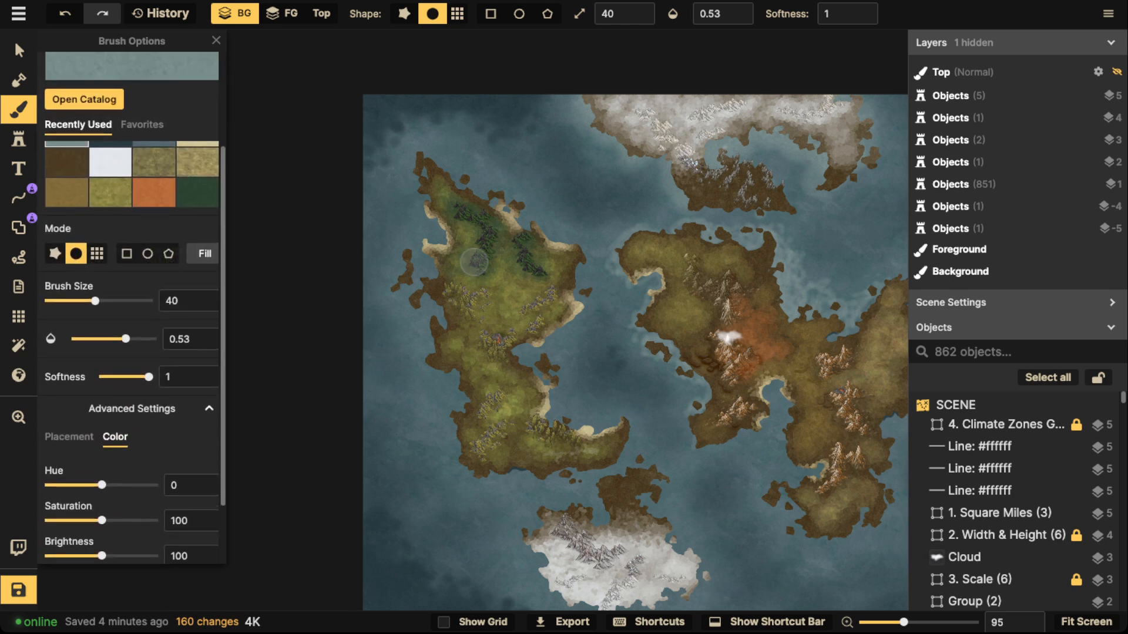
drag(102, 484, 89, 485)
scroll(88, 485, up, 1)
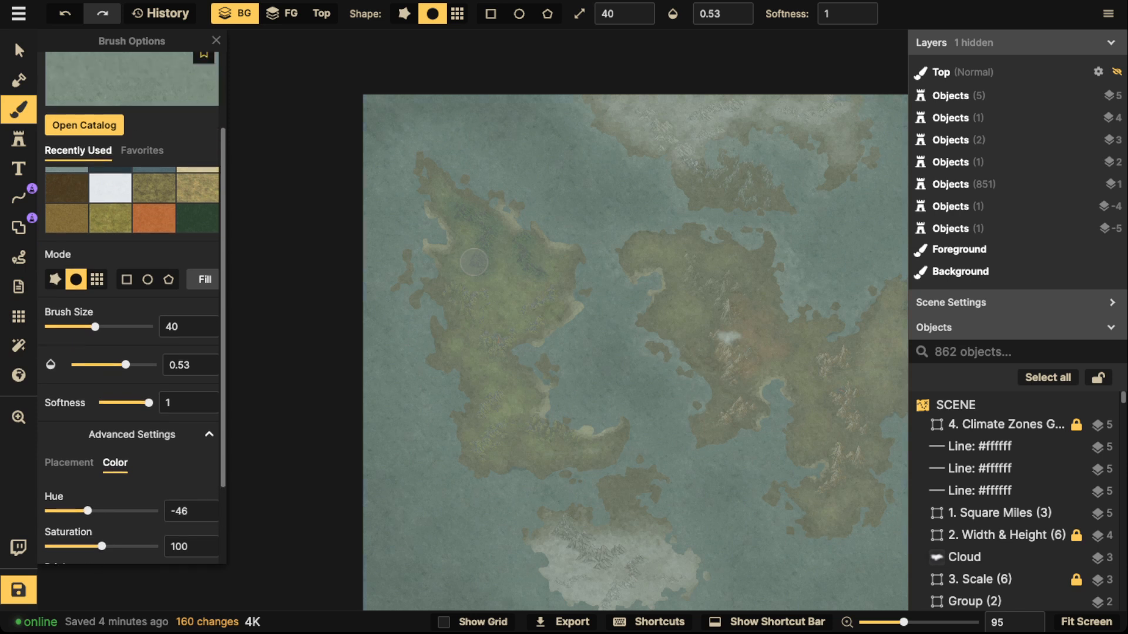
drag(102, 546, 170, 547)
double_click(179, 546)
drag(87, 511, 87, 511)
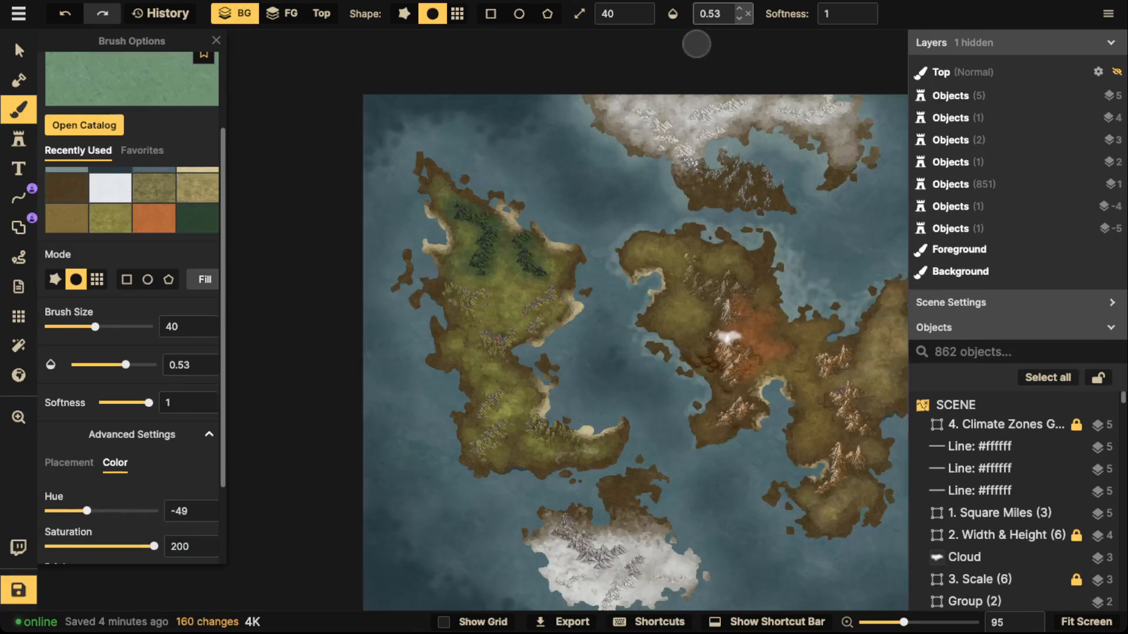
- Lower the brush opacity to 0.29
key(d)
key(d)
key(d)
key(d)
key(d)
key(d)
key(d)
key(d)
key(d)
key(d)
key(d)
key(d)
key(d)
key(e)
key(e)
- Dab faint green shallows in the western continent's eastern bay and along the central continent's western coast and cove
mouse_move(579, 318)
mouse_down()
mouse_move(518, 361)
mouse_move(569, 373)
mouse_move(559, 394)
mouse_move(585, 428)
mouse_move(584, 410)
mouse_move(629, 417)
mouse_move(622, 438)
mouse_move(559, 383)
mouse_up()
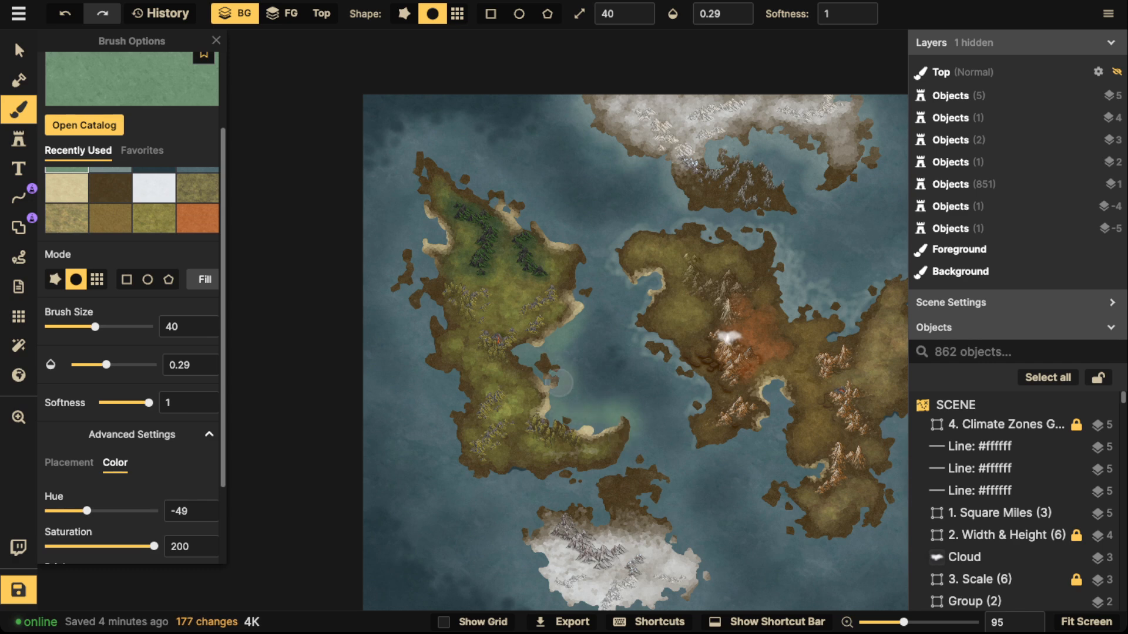
drag(553, 334, 559, 320)
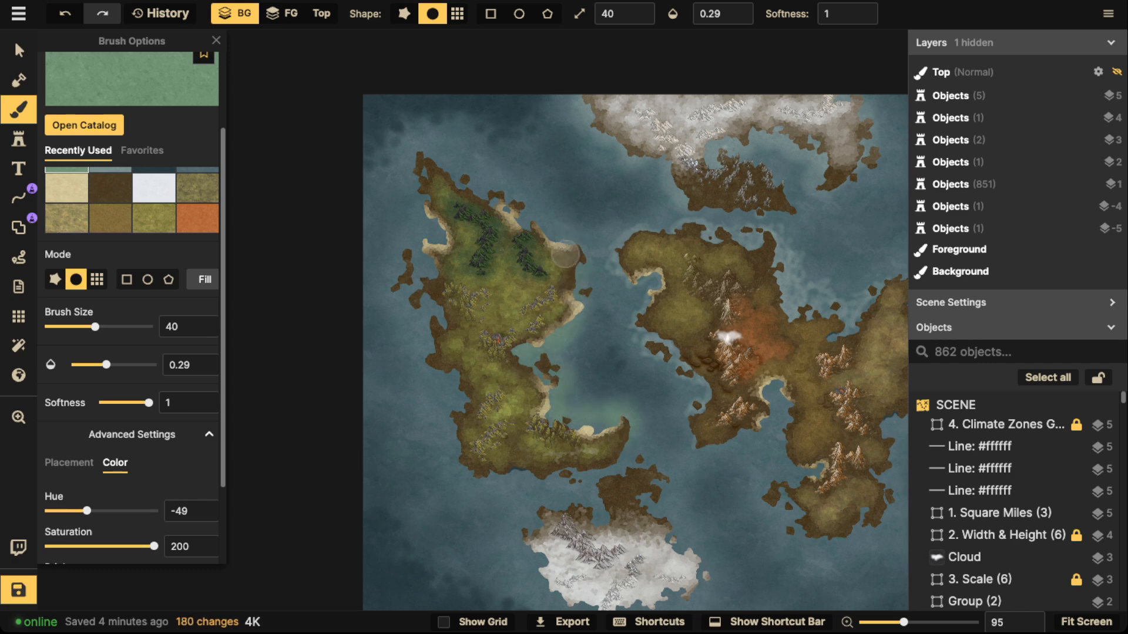
mouse_move(535, 232)
mouse_down()
mouse_move(520, 215)
mouse_move(582, 286)
mouse_move(583, 320)
mouse_move(590, 301)
mouse_move(641, 291)
mouse_move(639, 306)
mouse_move(657, 274)
mouse_move(663, 290)
mouse_move(630, 286)
mouse_move(660, 275)
mouse_up()
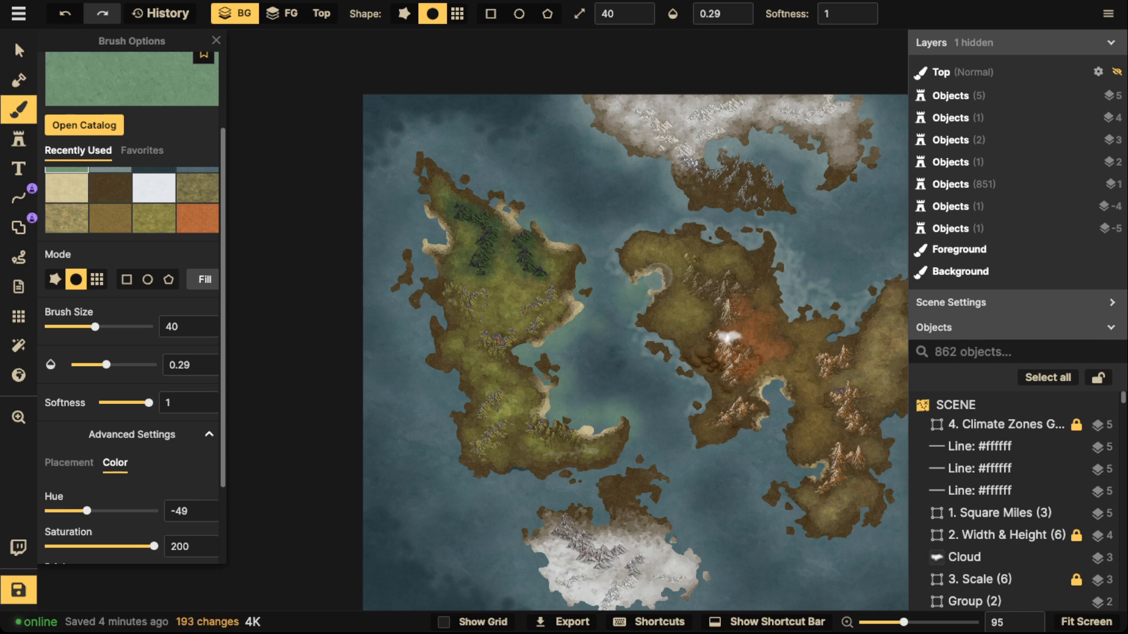
mouse_move(585, 427)
mouse_down()
mouse_move(558, 428)
mouse_move(549, 389)
mouse_up()
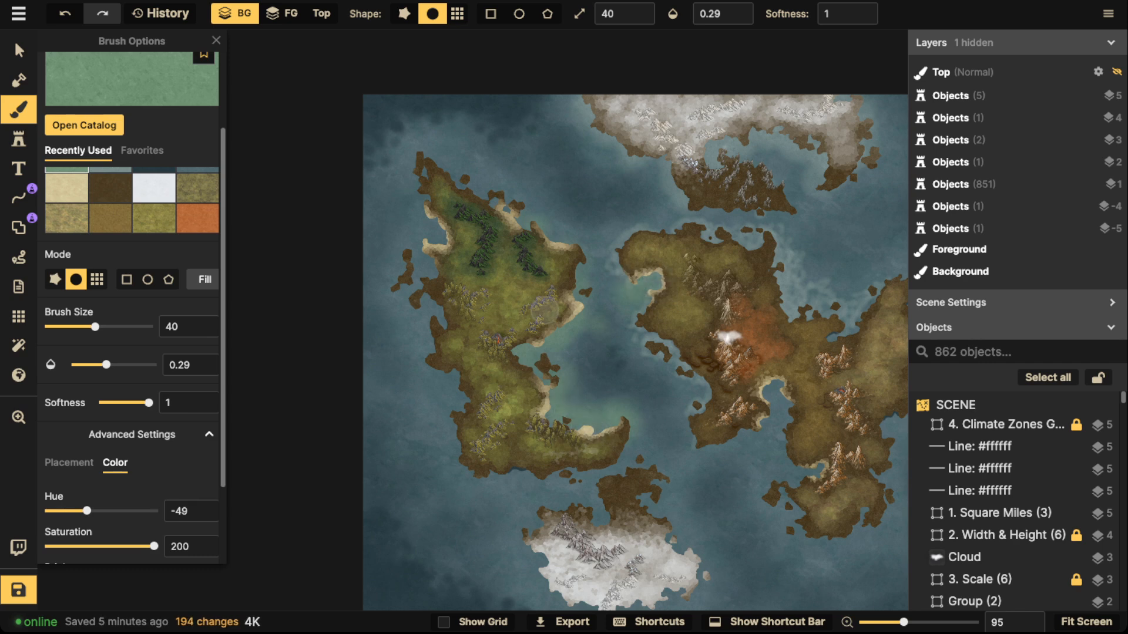
drag(709, 392, 703, 369)
key(ctrl+z)
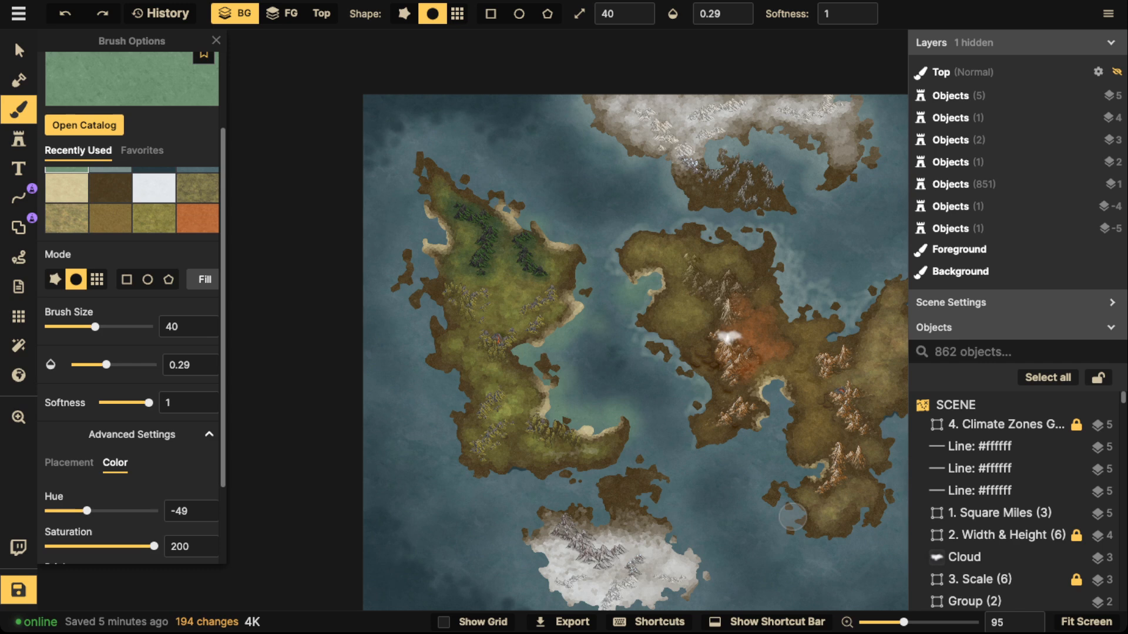
key(ctrl+shift+z)
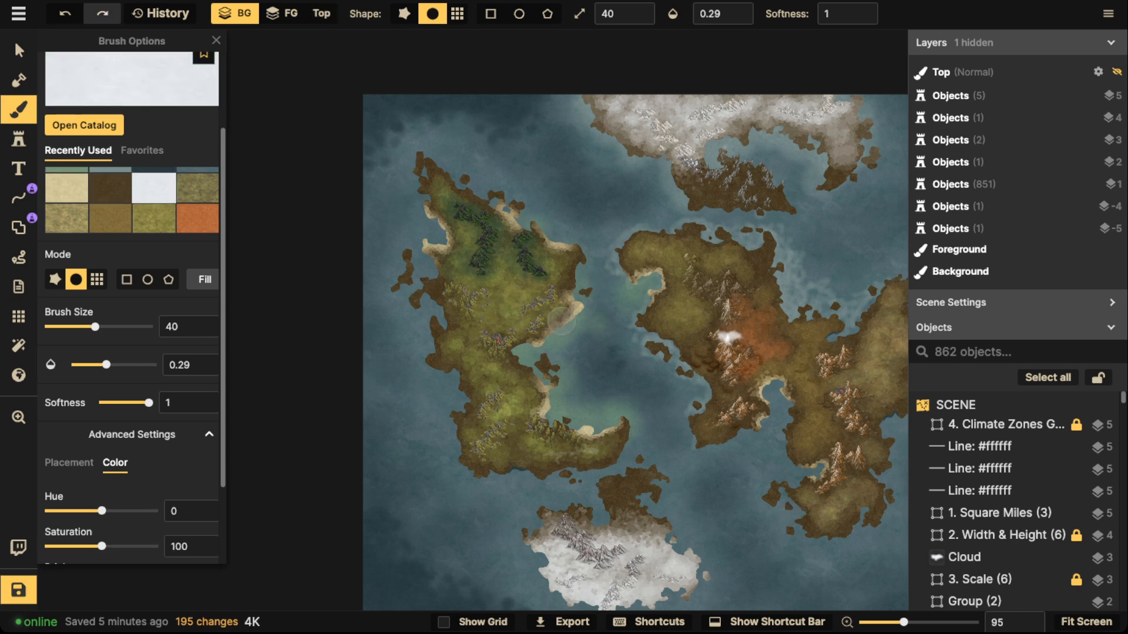
- Switch the brush to the white snow texture and shrink it to size 10
key(bracketleft)
key(bracketleft)
key(bracketleft)
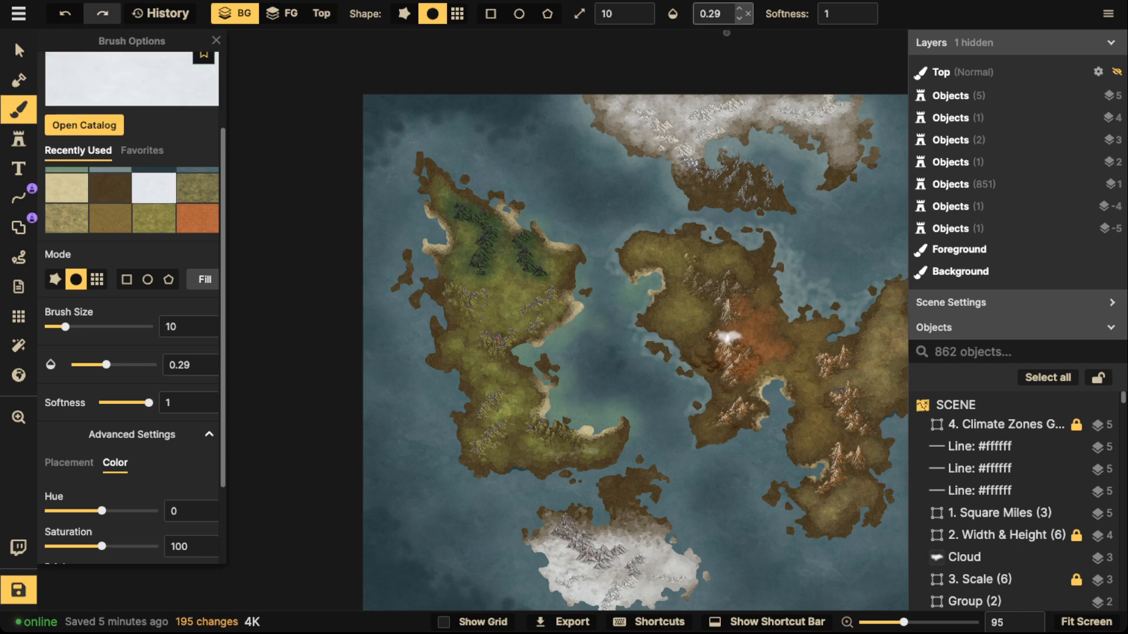
- Try a white stroke at 0.69 opacity on the western continent's northeastern coast, and undo it
click(748, 14)
click(739, 18)
scroll(579, 327, up, 5)
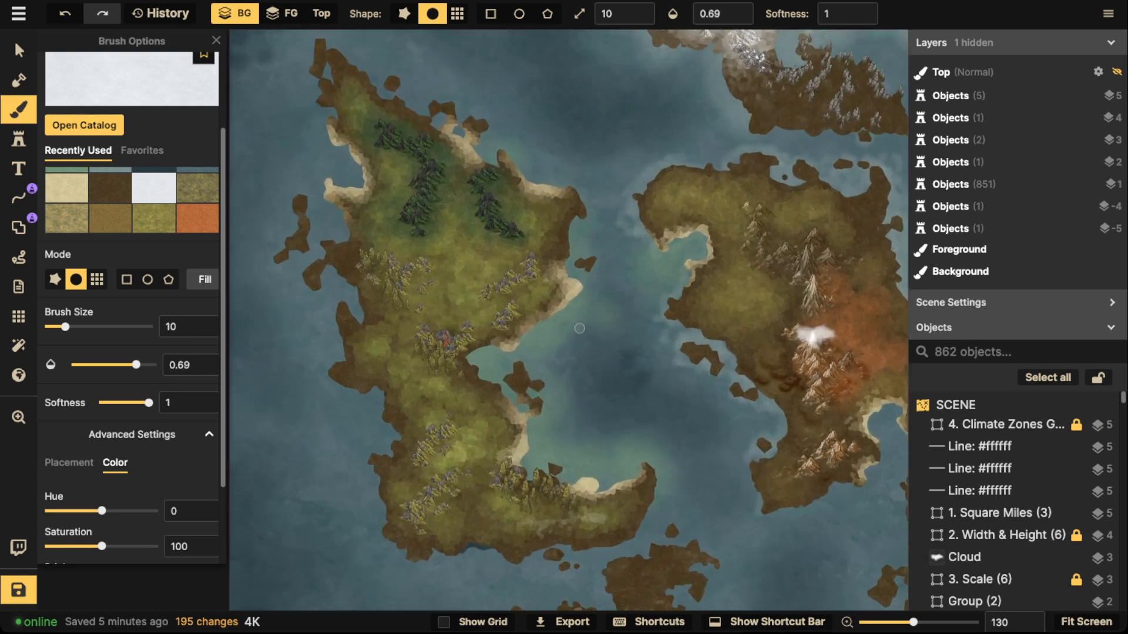
key(bracketright)
key(bracketleft)
mouse_move(473, 144)
mouse_down()
mouse_move(495, 167)
mouse_move(496, 147)
mouse_up()
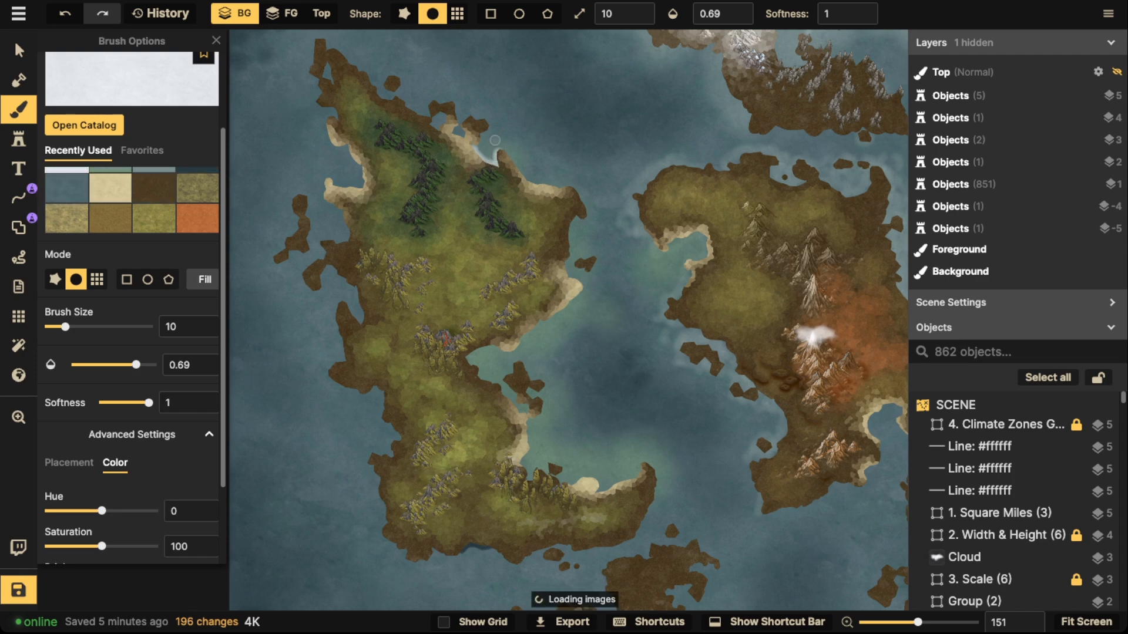
key(ctrl+z)
- Set the white brush's opacity to 0.35
click(739, 19)
click(739, 19)
click(739, 19)
click(739, 19)
click(738, 19)
click(747, 14)
click(739, 20)
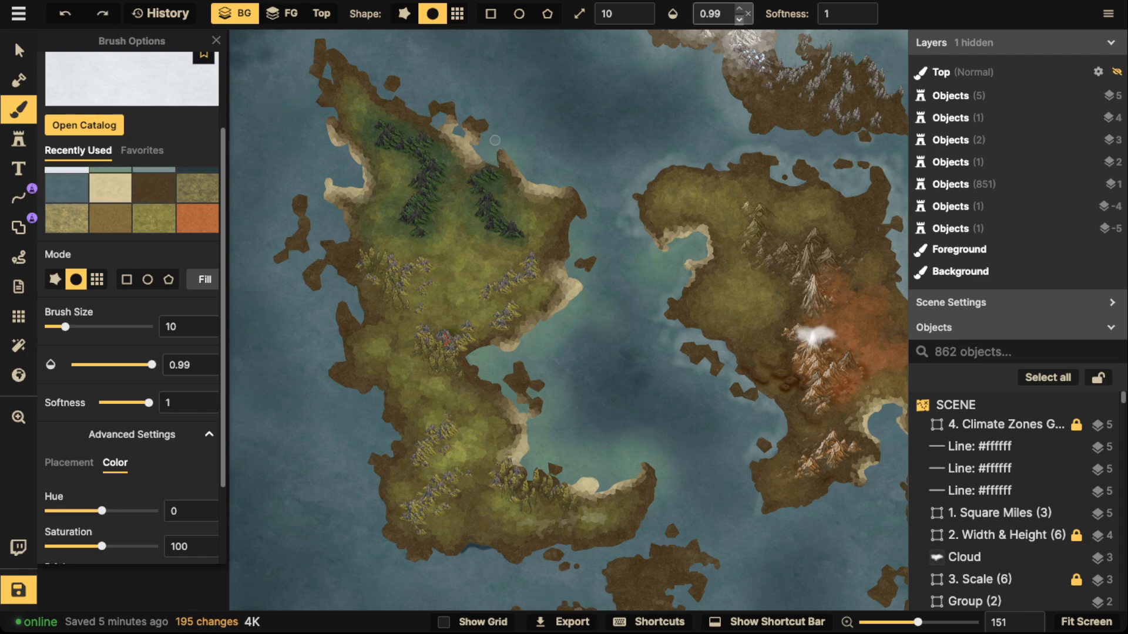
click(738, 19)
click(739, 20)
click(712, 14)
click(671, 59)
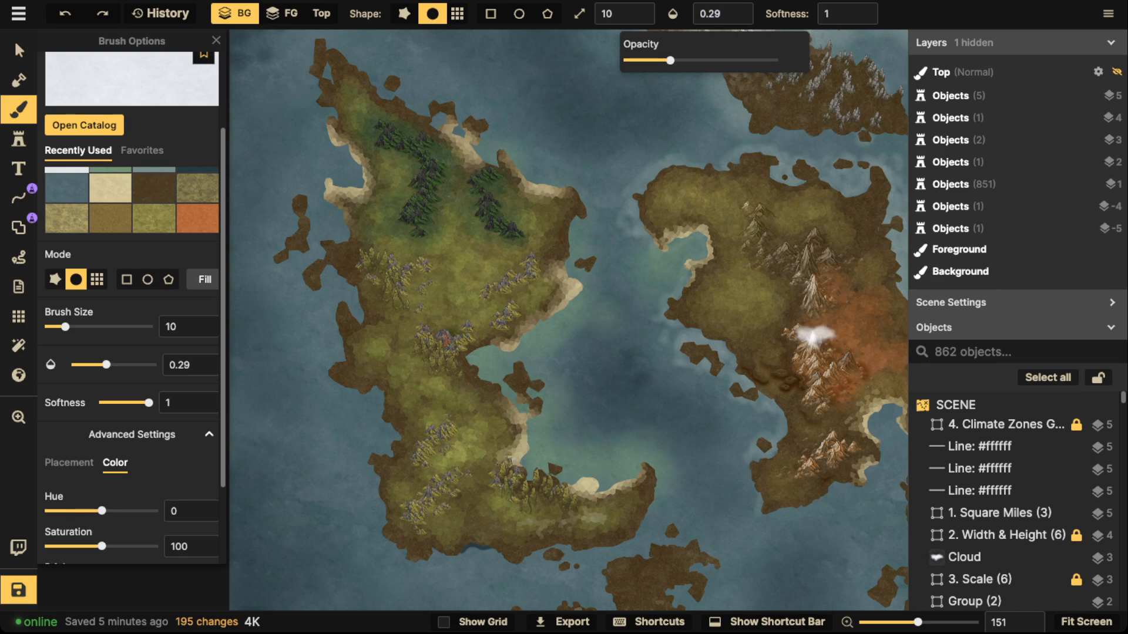
drag(670, 60, 682, 60)
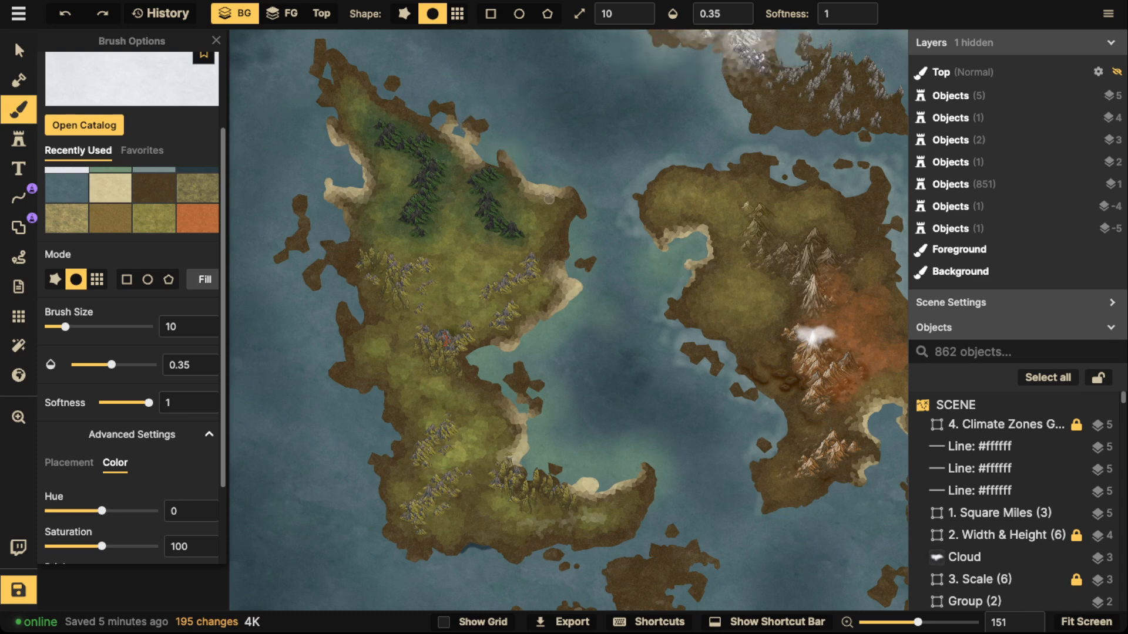
- Paint thin white surf along the western continent's northeastern coast and eastern bay, and inside the central continent's western cove
mouse_move(511, 159)
mouse_down()
mouse_move(570, 185)
mouse_move(586, 209)
mouse_move(569, 253)
mouse_up()
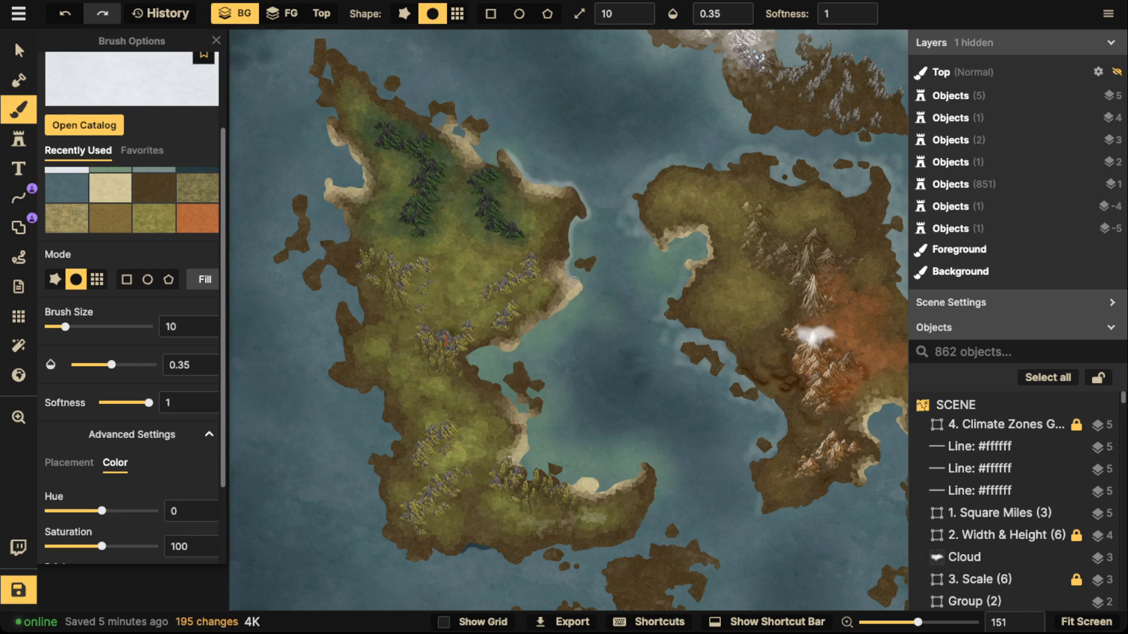
mouse_move(498, 153)
mouse_down()
mouse_move(499, 165)
mouse_move(477, 156)
mouse_move(484, 122)
mouse_move(464, 124)
mouse_move(446, 84)
mouse_move(448, 119)
mouse_move(427, 109)
mouse_up()
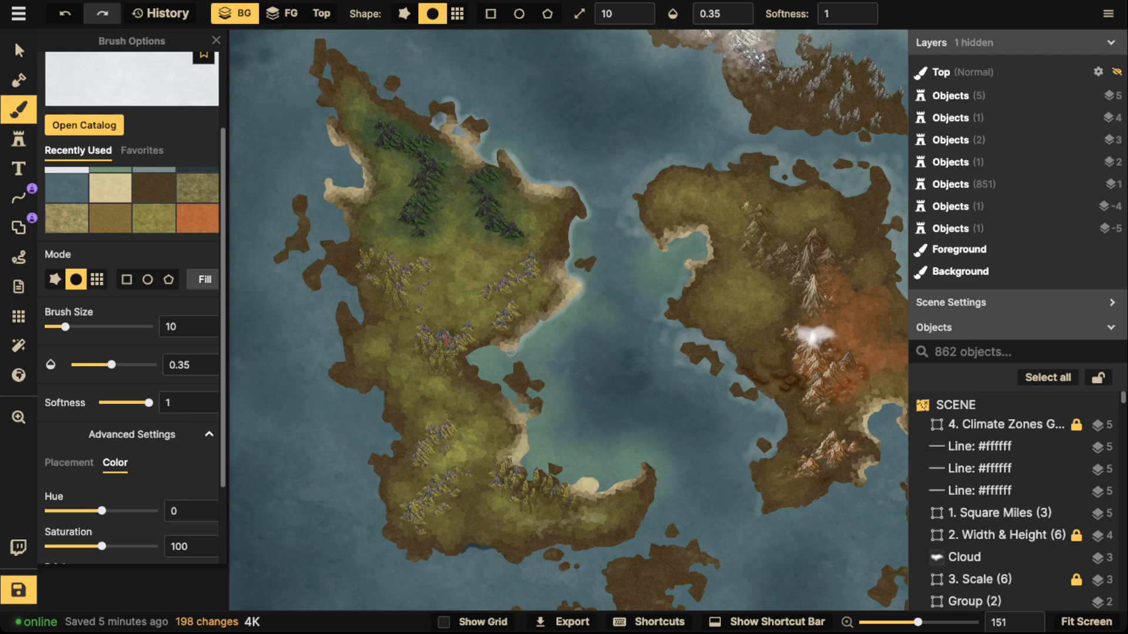
drag(491, 342, 485, 344)
drag(691, 280, 687, 285)
- Look over the coastlines of the southern, central and western continents
key(space)
drag(805, 369, 565, 381)
drag(681, 405, 646, 327)
drag(276, 423, 468, 267)
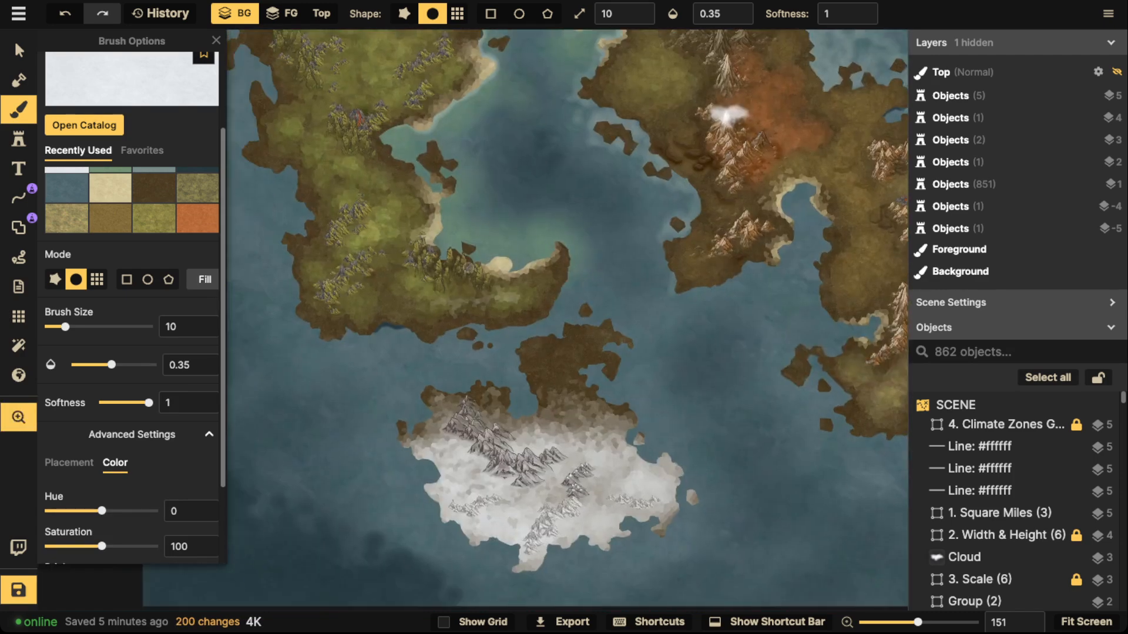
key(space)
mouse_move(685, 209)
mouse_down()
mouse_move(637, 276)
mouse_move(598, 368)
mouse_up()
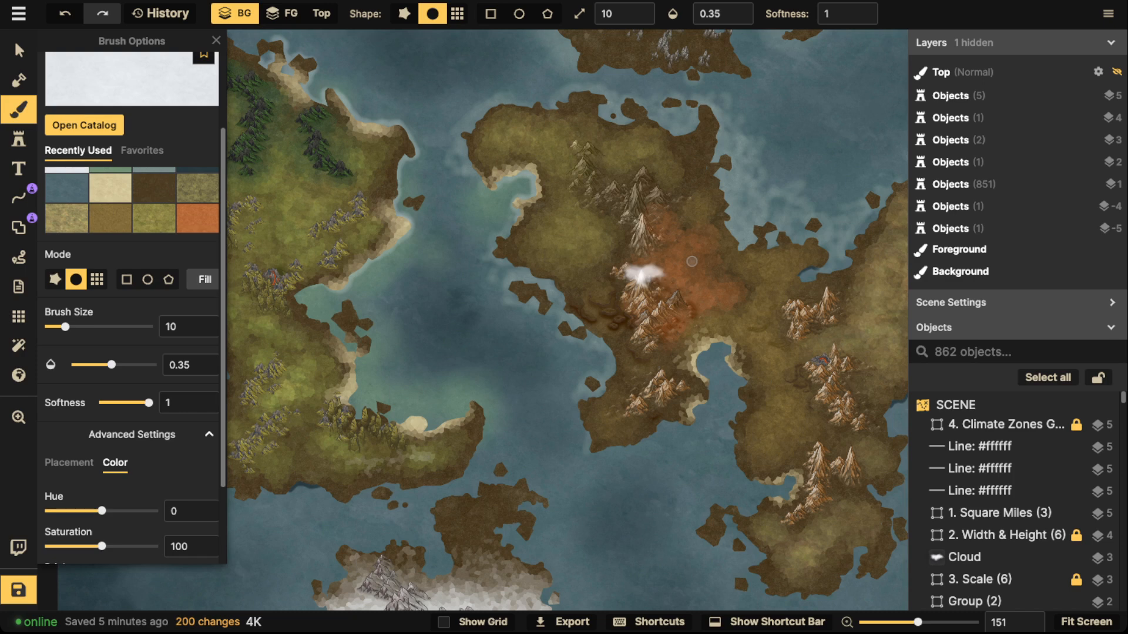
key(space)
drag(381, 253, 590, 291)
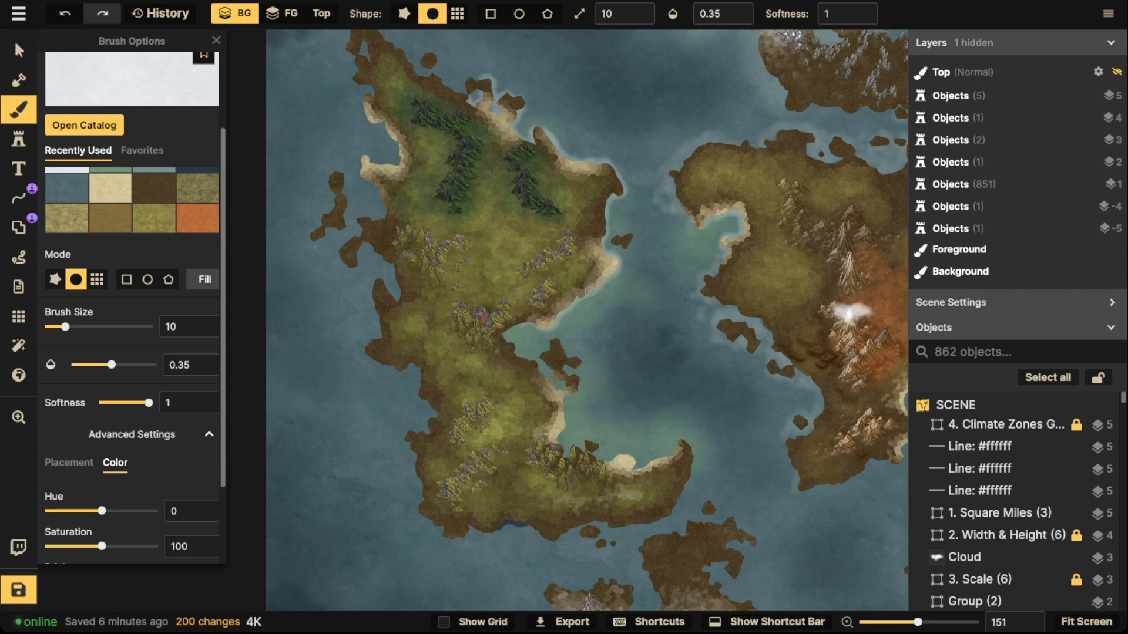
key(space)
drag(764, 251, 715, 275)
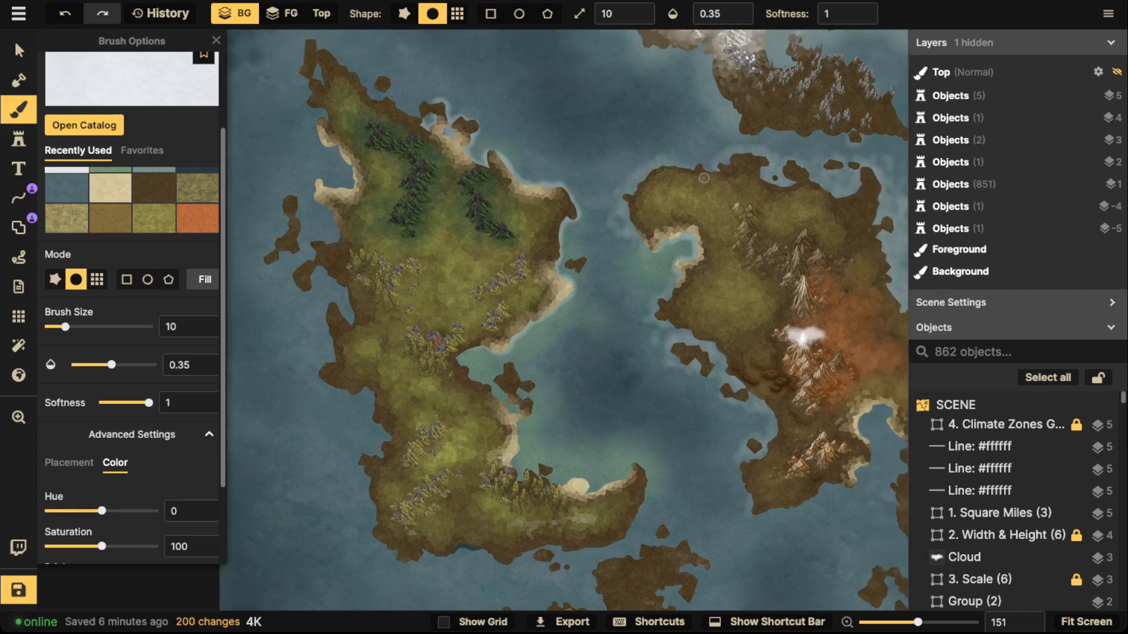
key(space)
drag(793, 231, 716, 206)
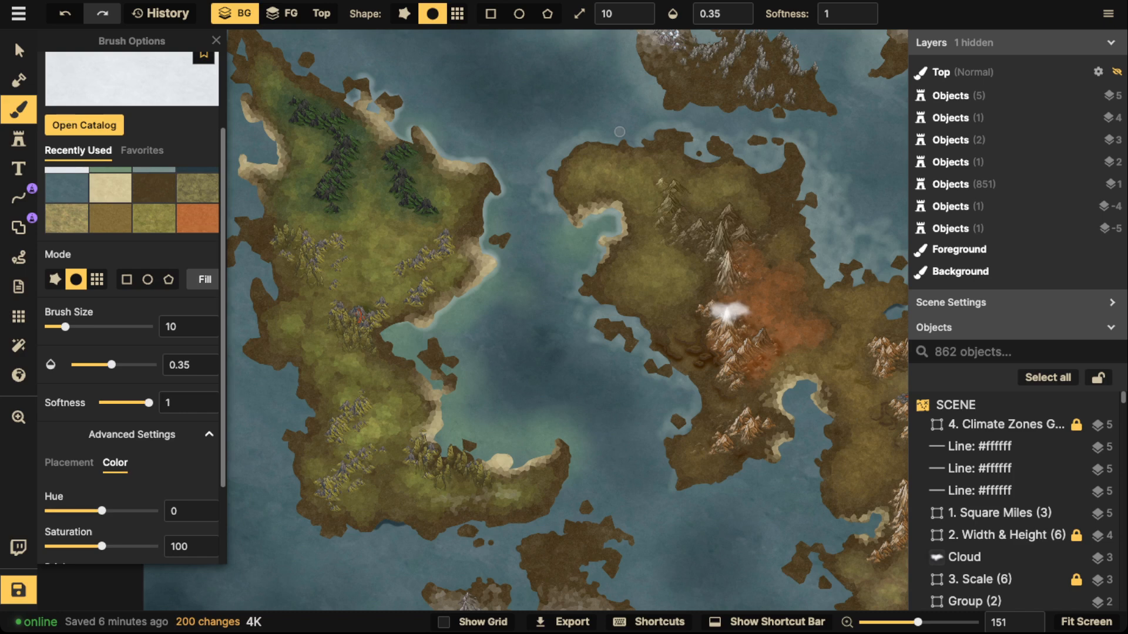
- Paint thin white surf around the snowy northern continent's southern bay and along its southwestern coast
key(space)
drag(757, 317, 599, 473)
drag(689, 302, 661, 385)
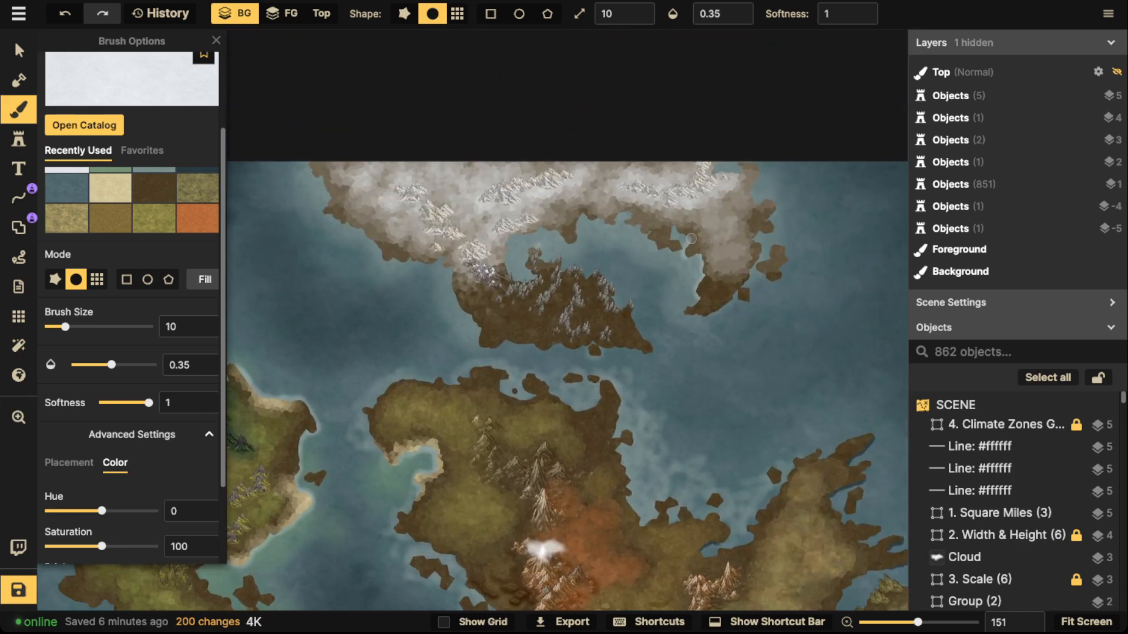
mouse_move(672, 241)
mouse_down()
mouse_move(672, 218)
mouse_move(662, 251)
mouse_move(637, 226)
mouse_up()
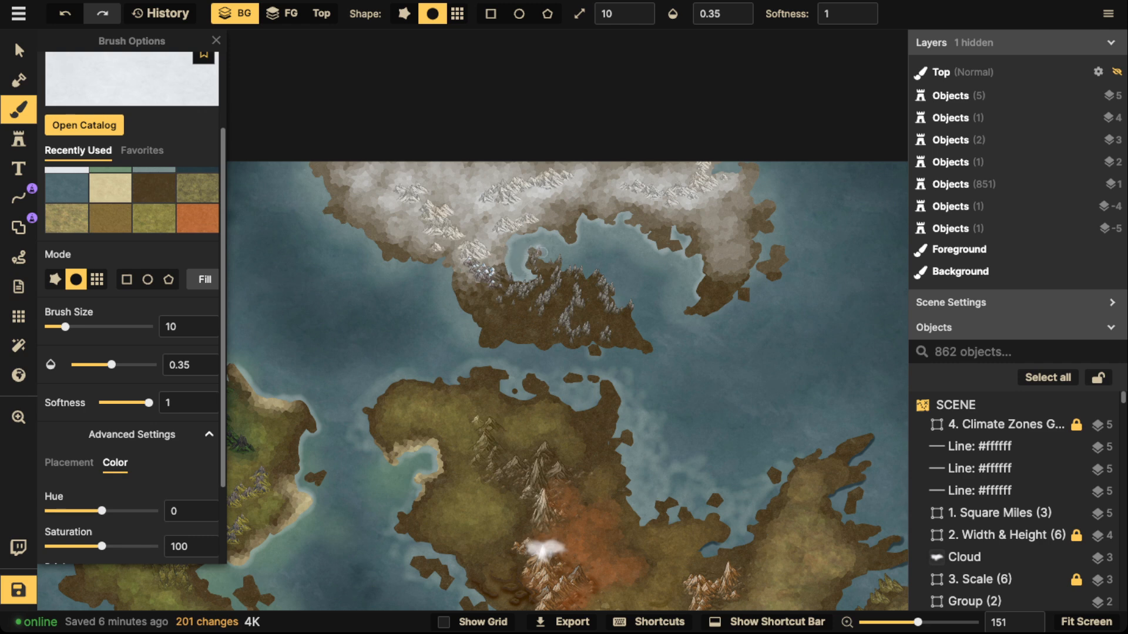
mouse_move(539, 251)
mouse_down()
mouse_move(595, 271)
mouse_move(635, 323)
mouse_up()
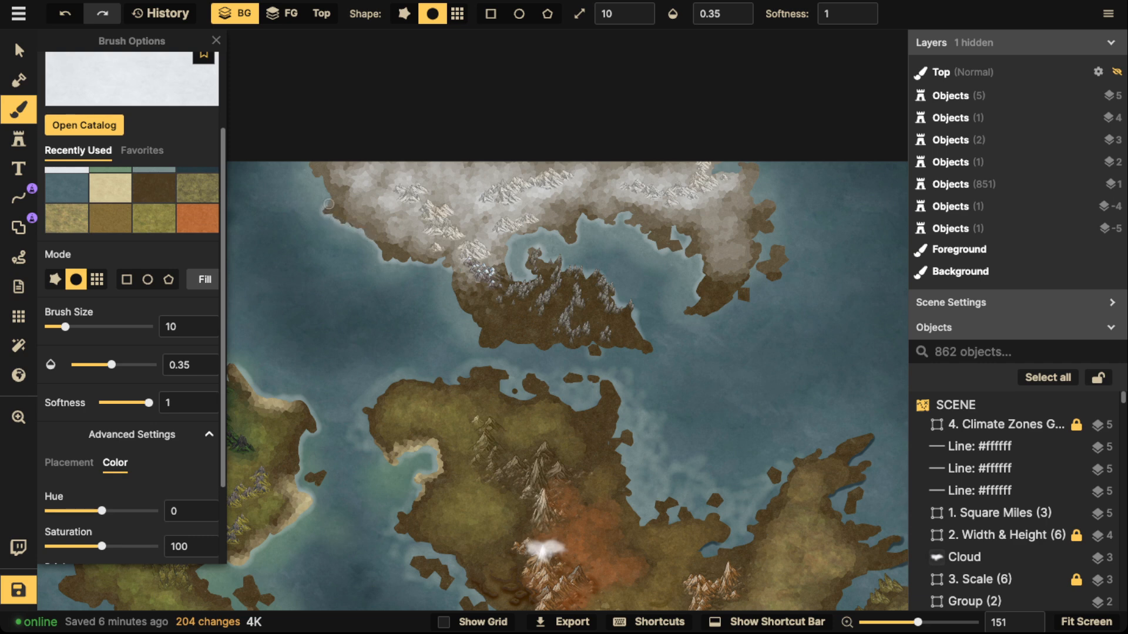
drag(318, 178, 308, 157)
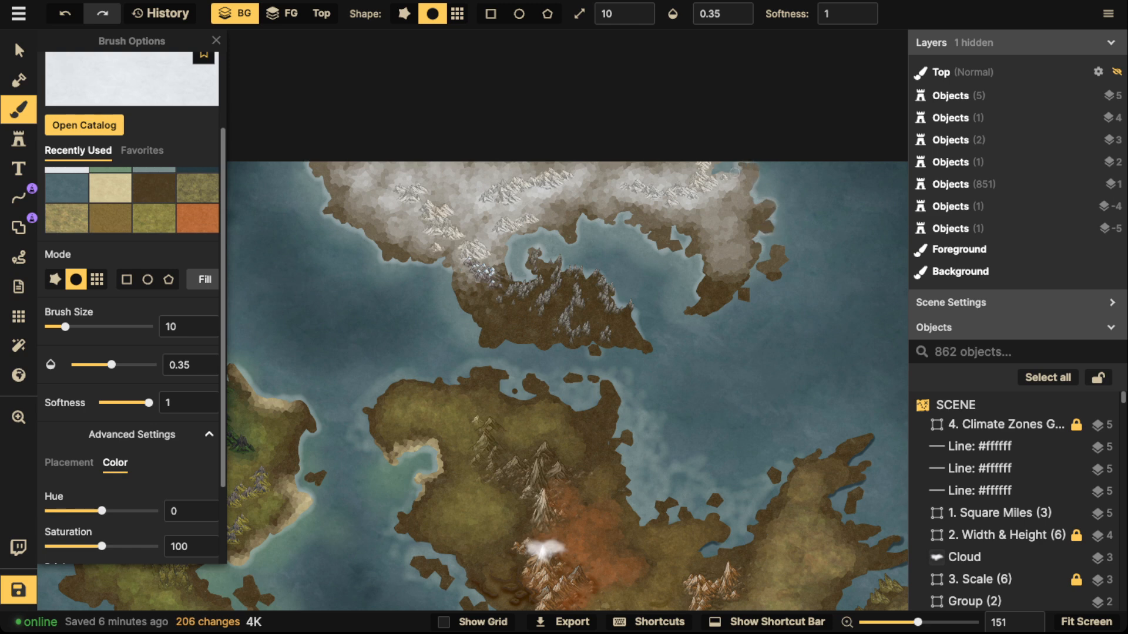
- Paint thin white surf around the snowy northern continent's southeastern peninsula tip and along its southern coast
drag(714, 171, 728, 164)
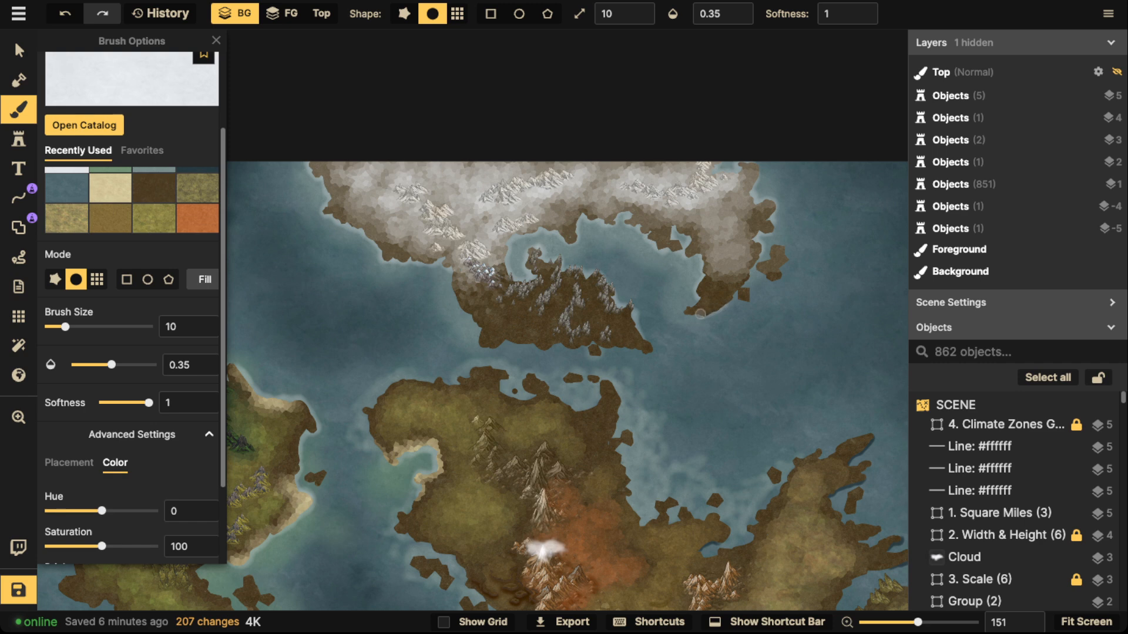
drag(685, 309, 708, 293)
drag(649, 344, 581, 346)
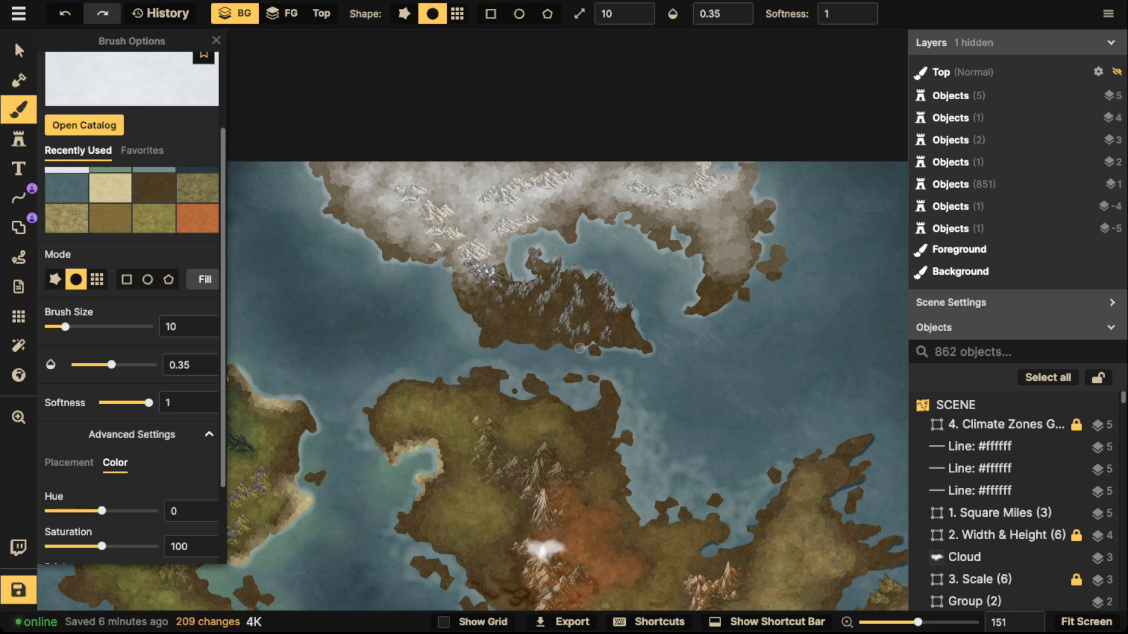
mouse_move(580, 349)
mouse_down()
mouse_move(485, 347)
mouse_move(452, 279)
mouse_up()
- Paint thin white surf down the western continent's west coast and around the small islands off that shore
mouse_move(436, 409)
mouse_down()
mouse_move(675, 308)
mouse_move(735, 228)
mouse_up()
drag(465, 330, 660, 234)
mouse_move(631, 165)
mouse_down()
mouse_move(619, 265)
mouse_move(580, 307)
mouse_up()
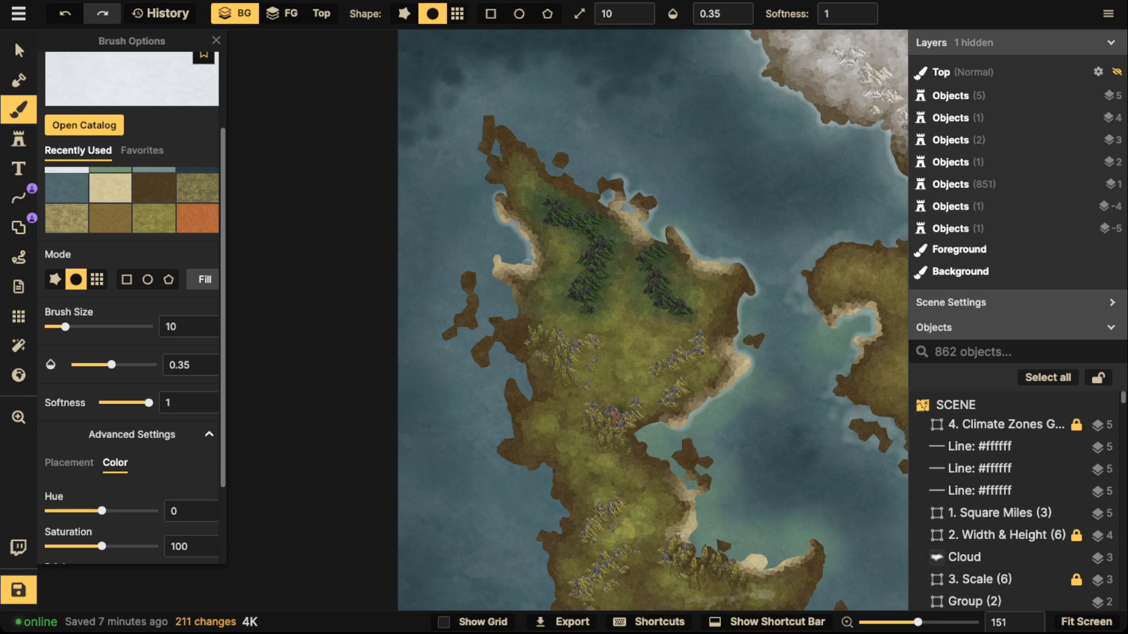
mouse_move(500, 282)
mouse_down()
mouse_move(513, 319)
mouse_move(485, 329)
mouse_up()
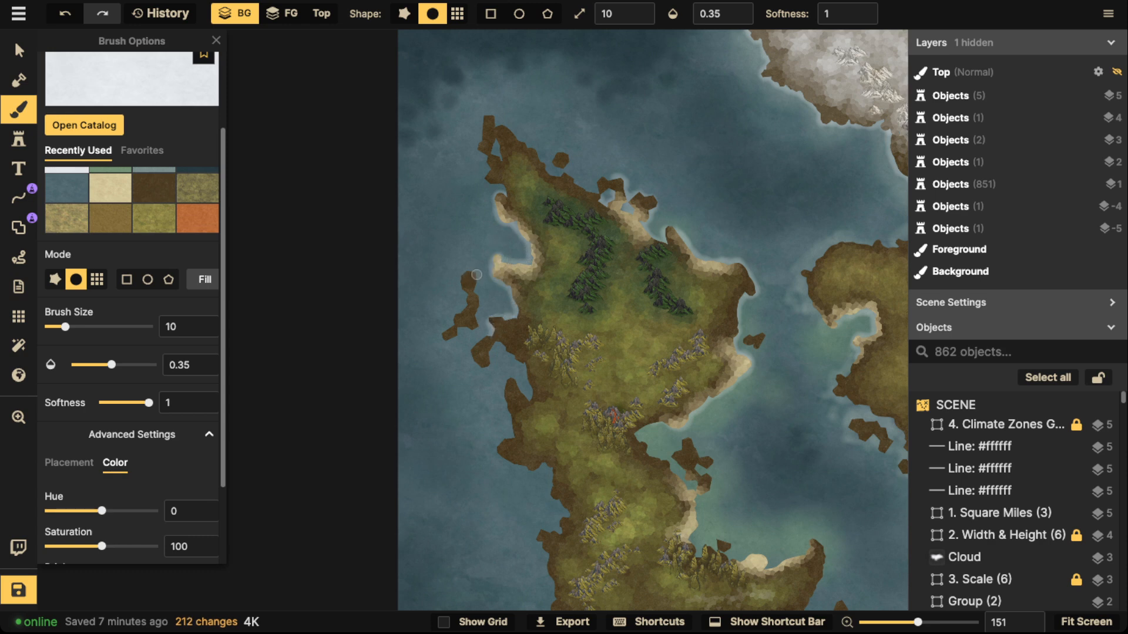
mouse_move(477, 274)
mouse_down()
mouse_move(475, 326)
mouse_move(455, 333)
mouse_move(501, 336)
mouse_move(479, 359)
mouse_up()
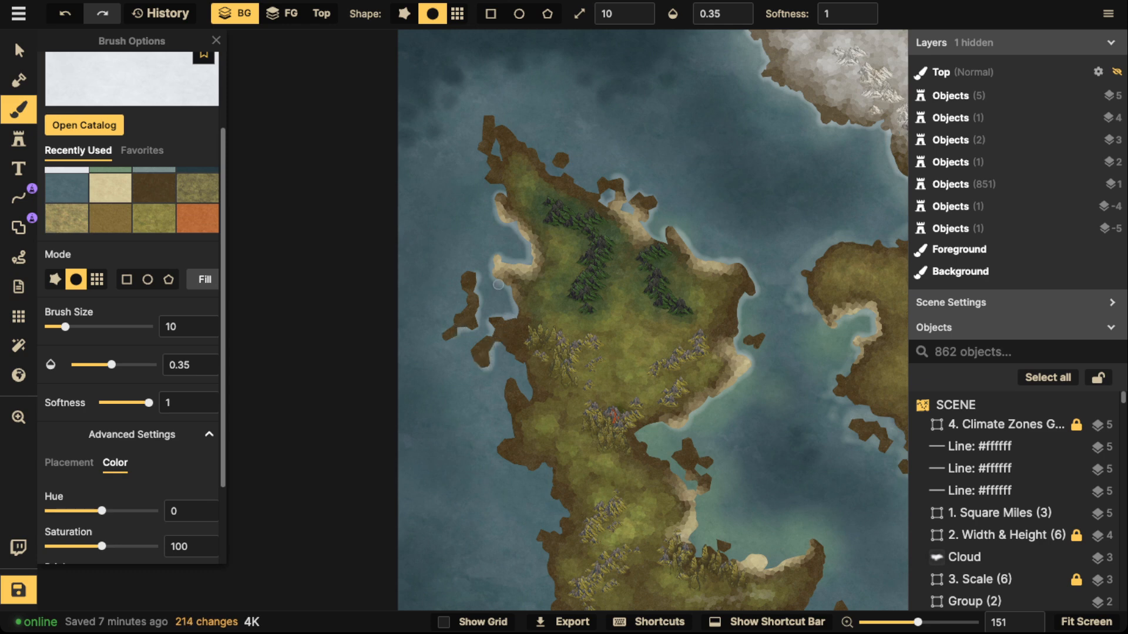
key(space)
mouse_move(628, 437)
mouse_down()
mouse_move(567, 312)
mouse_move(598, 274)
mouse_move(595, 347)
mouse_up()
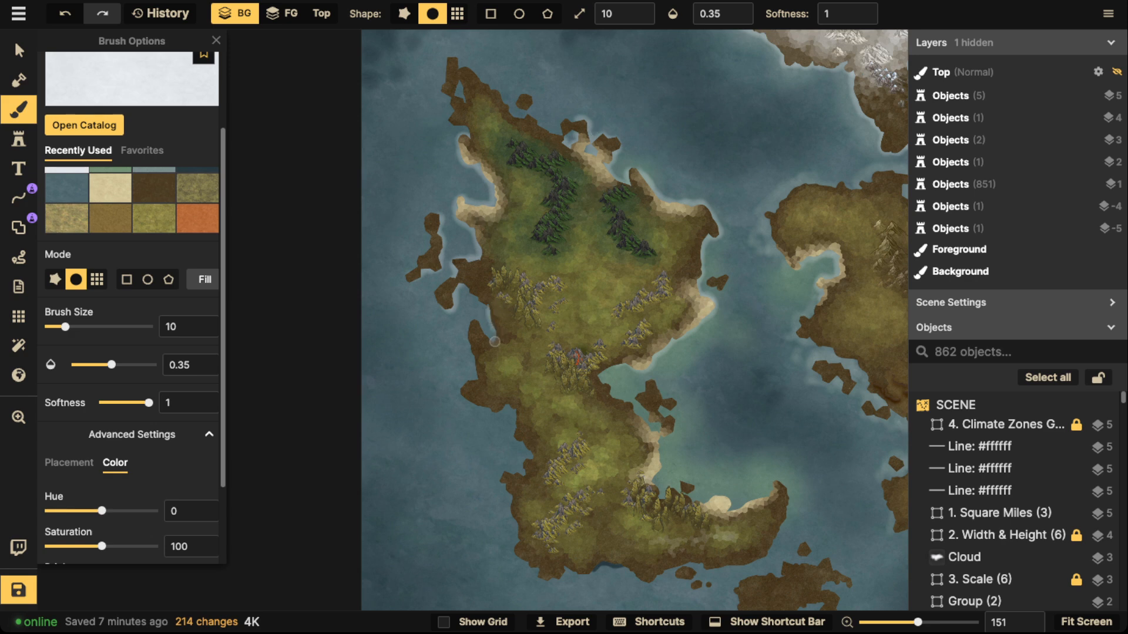
mouse_move(476, 363)
mouse_down()
mouse_move(463, 394)
mouse_move(477, 404)
mouse_move(523, 384)
mouse_move(500, 406)
mouse_move(513, 410)
mouse_move(531, 455)
mouse_move(502, 480)
mouse_move(514, 504)
mouse_up()
- Paint thin white surf along the western continent's southern coast and around the islets just south of it
key(space)
drag(595, 418, 568, 217)
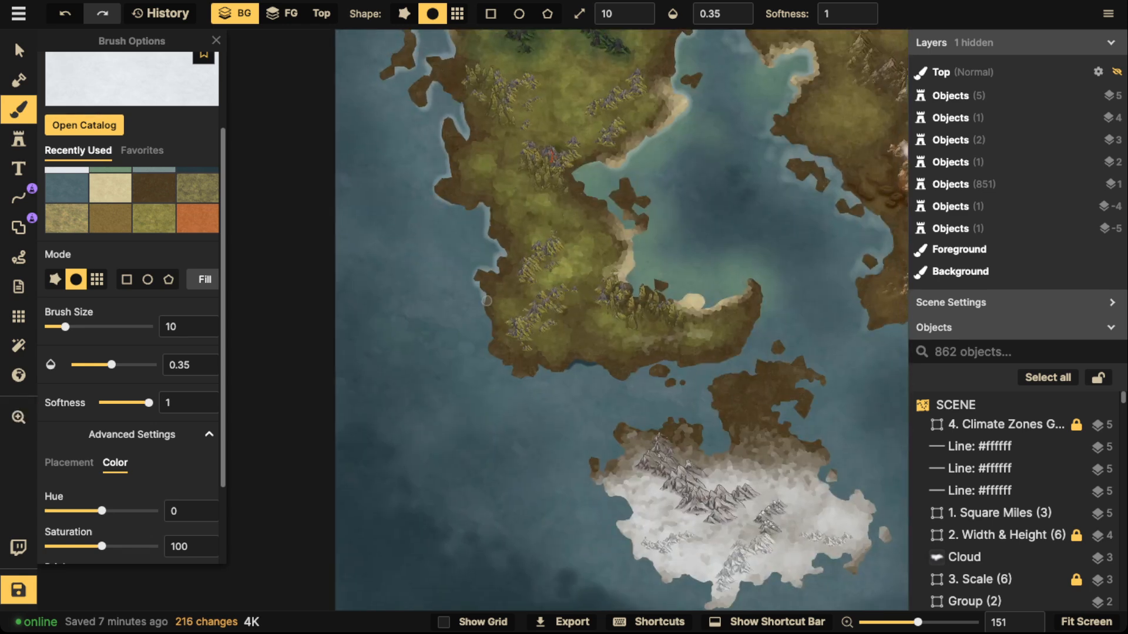
mouse_move(489, 347)
mouse_down()
mouse_move(508, 346)
mouse_move(545, 362)
mouse_move(513, 373)
mouse_move(557, 355)
mouse_up()
mouse_move(628, 376)
mouse_down()
mouse_move(677, 363)
mouse_move(651, 375)
mouse_move(669, 367)
mouse_move(683, 383)
mouse_move(668, 386)
mouse_move(689, 375)
mouse_move(680, 362)
mouse_move(732, 356)
mouse_move(761, 303)
mouse_move(733, 277)
mouse_move(711, 312)
mouse_move(723, 299)
mouse_move(706, 308)
mouse_move(700, 292)
mouse_move(677, 280)
mouse_up()
click(684, 384)
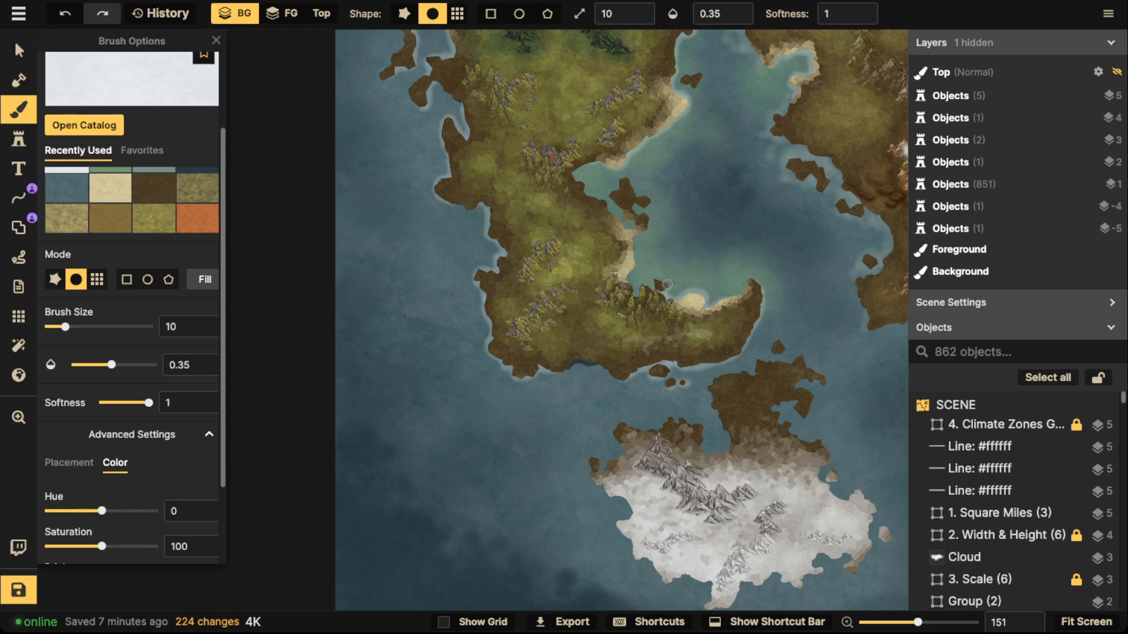
- Paint thin white surf inside the western continent's eastern bay, around its islets and near the southeastern hook of land
click(659, 286)
click(624, 229)
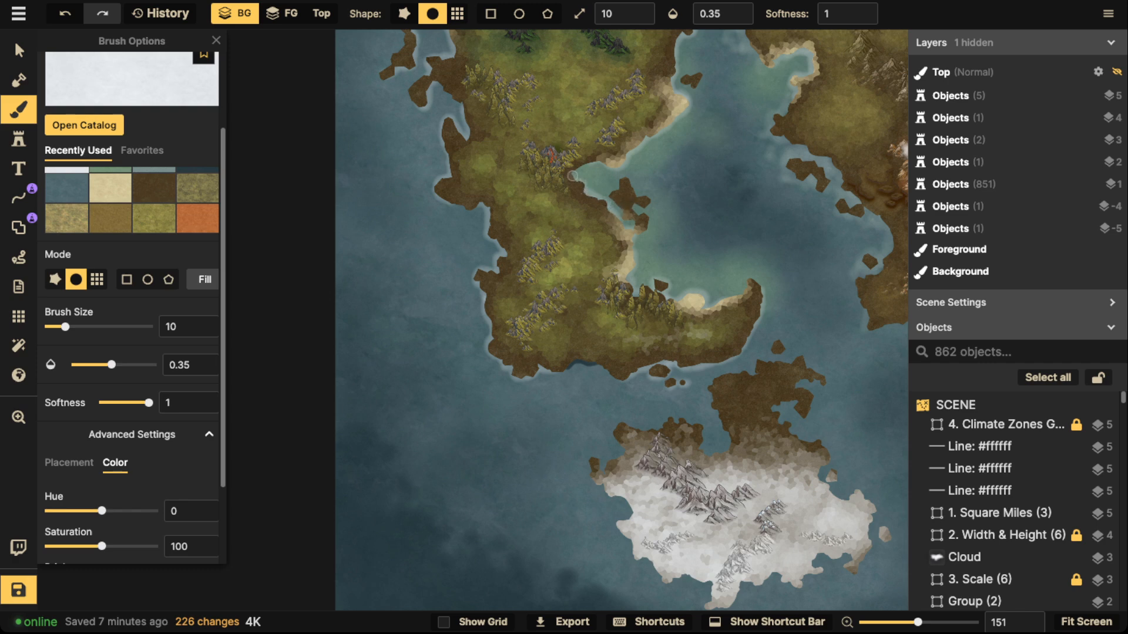
click(593, 157)
mouse_move(615, 192)
mouse_down()
mouse_move(632, 217)
mouse_move(640, 206)
mouse_move(640, 231)
mouse_up()
key(space)
mouse_move(822, 255)
mouse_down()
mouse_move(640, 287)
mouse_move(635, 263)
mouse_up()
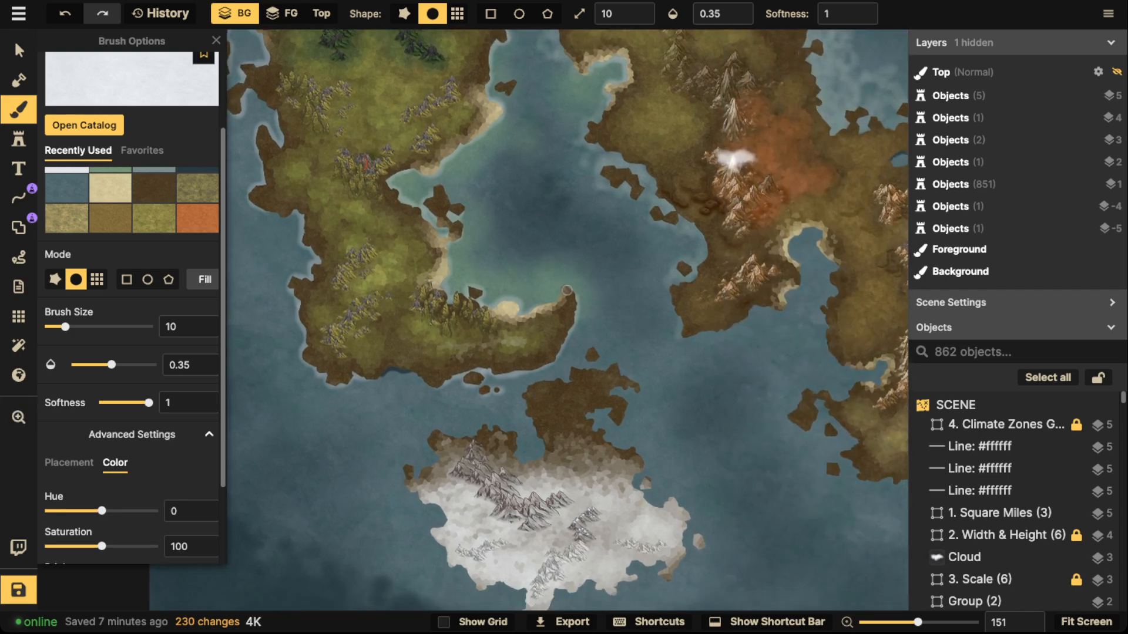
click(533, 308)
- Paint thin white surf along the central continent's west coast, its offshore islets and its southwestern peninsula
key(space)
drag(842, 270, 711, 259)
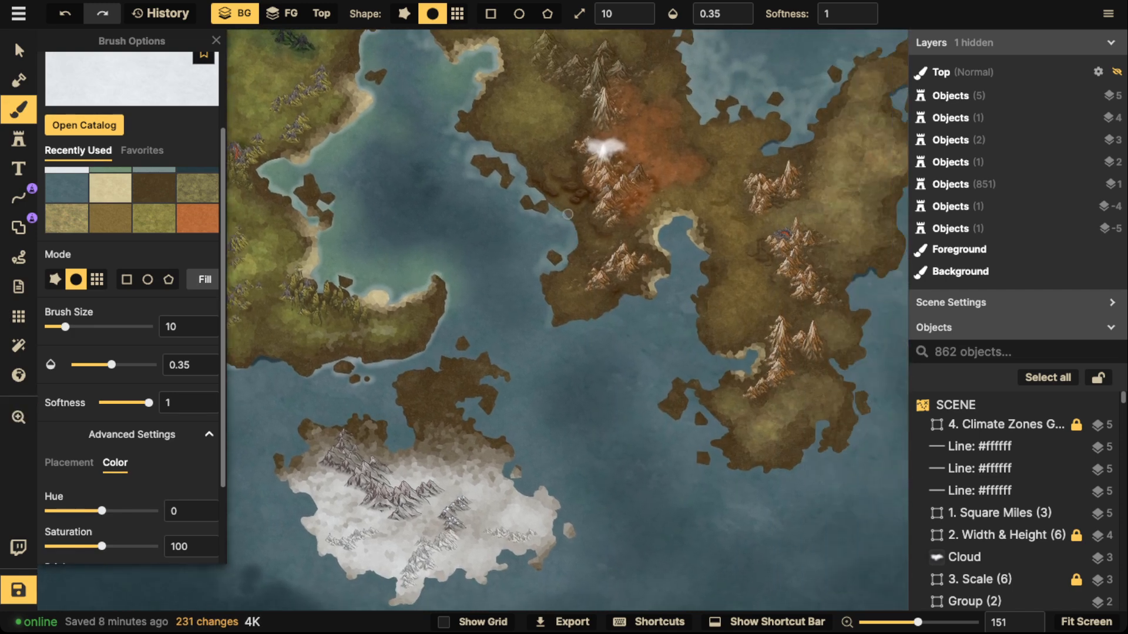
mouse_move(554, 274)
mouse_down()
mouse_move(575, 240)
mouse_move(566, 211)
mouse_move(528, 182)
mouse_move(540, 213)
mouse_move(522, 200)
mouse_move(524, 147)
mouse_move(526, 177)
mouse_move(511, 151)
mouse_move(455, 129)
mouse_move(478, 93)
mouse_up()
click(522, 200)
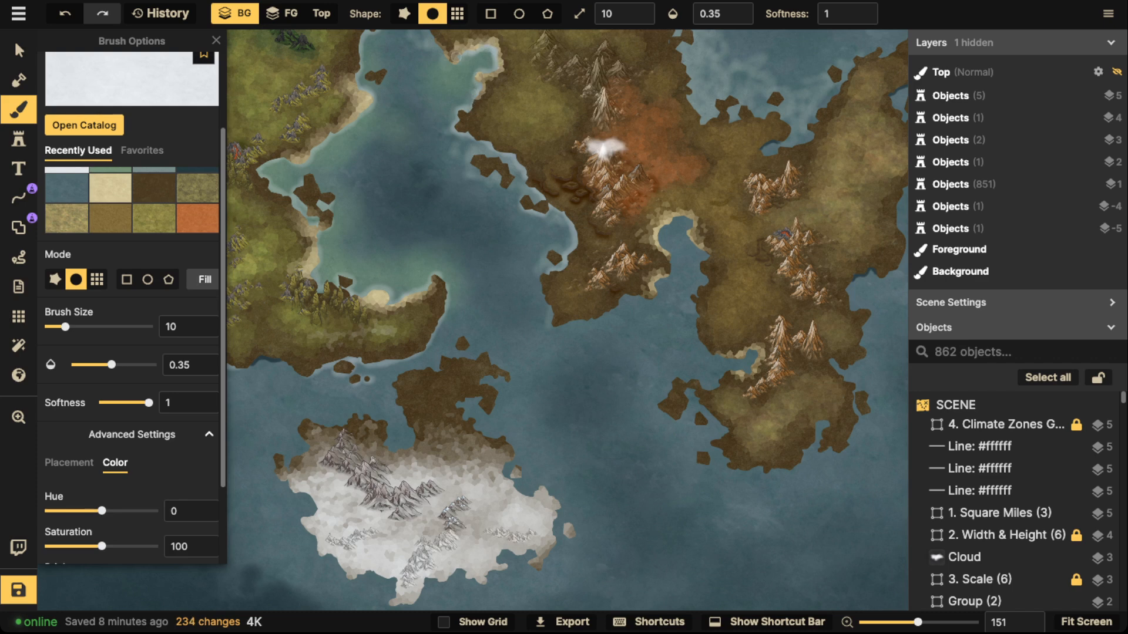
drag(445, 54, 441, 37)
drag(546, 307, 557, 324)
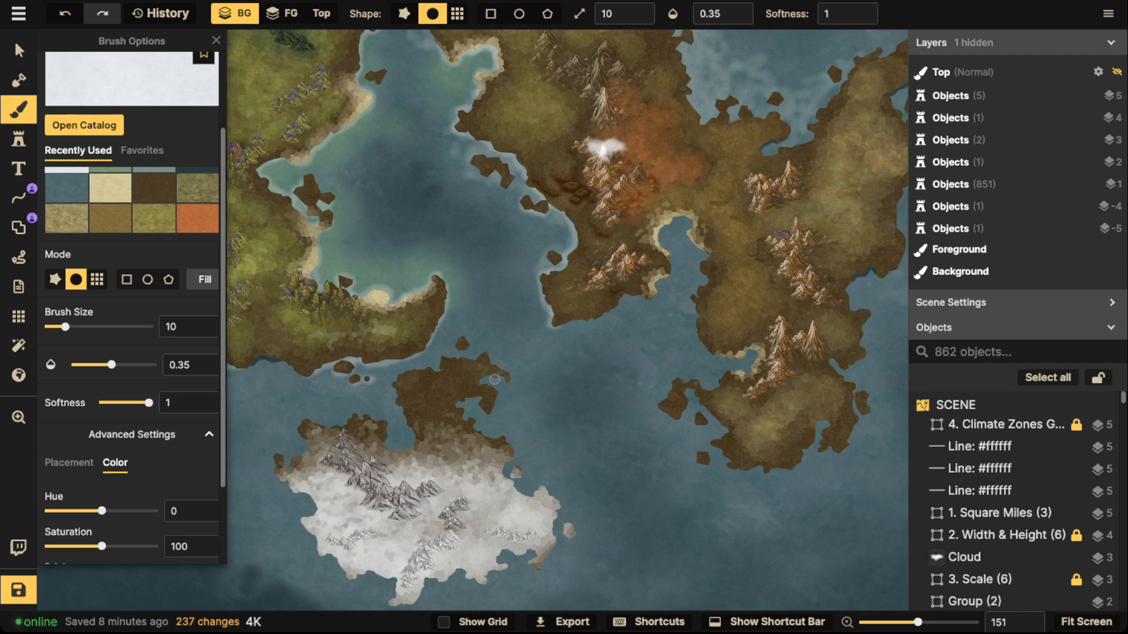
- Paint thin white surf around the snowy southern continent's eastern, southern and western coasts
mouse_move(510, 377)
mouse_down()
mouse_move(459, 406)
mouse_move(512, 460)
mouse_move(507, 475)
mouse_move(523, 468)
mouse_move(528, 490)
mouse_move(555, 508)
mouse_move(537, 565)
mouse_move(503, 554)
mouse_move(492, 574)
mouse_move(497, 547)
mouse_move(634, 410)
mouse_up()
key(space)
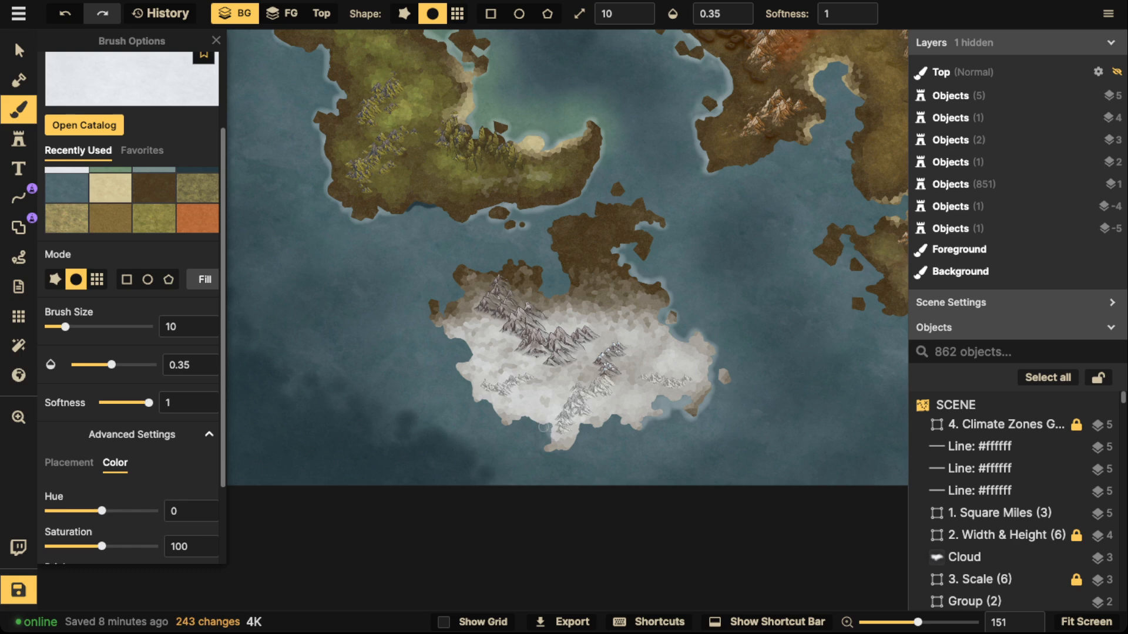
click(506, 423)
click(459, 358)
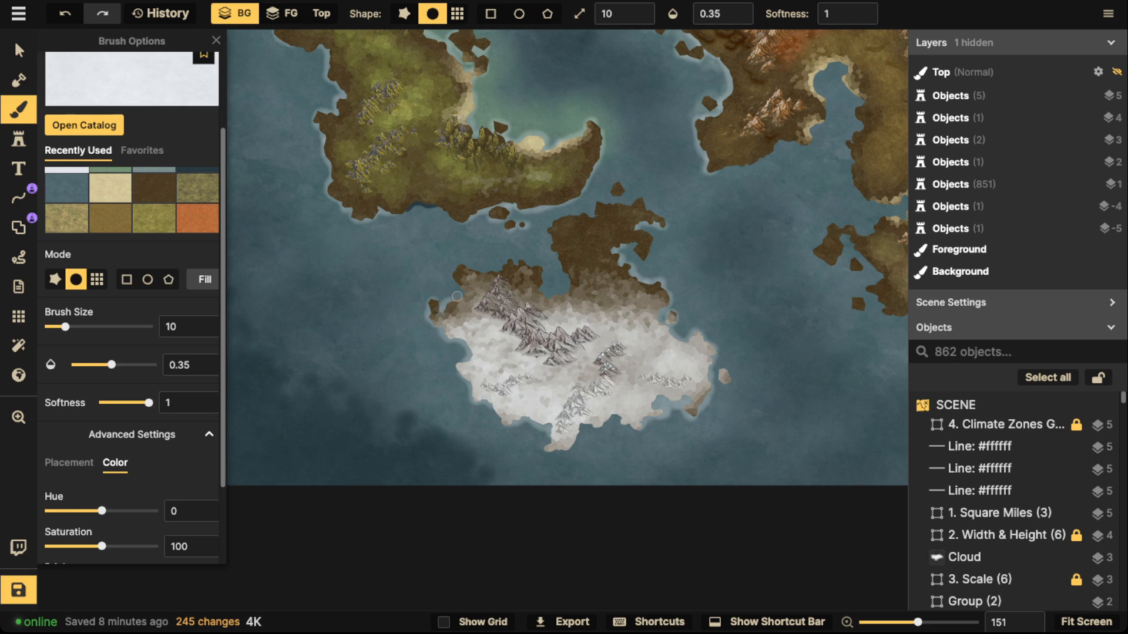
click(479, 274)
- Paint thin white surf inside the sandy cove on the central continent's southern side
key(space)
drag(756, 263, 558, 325)
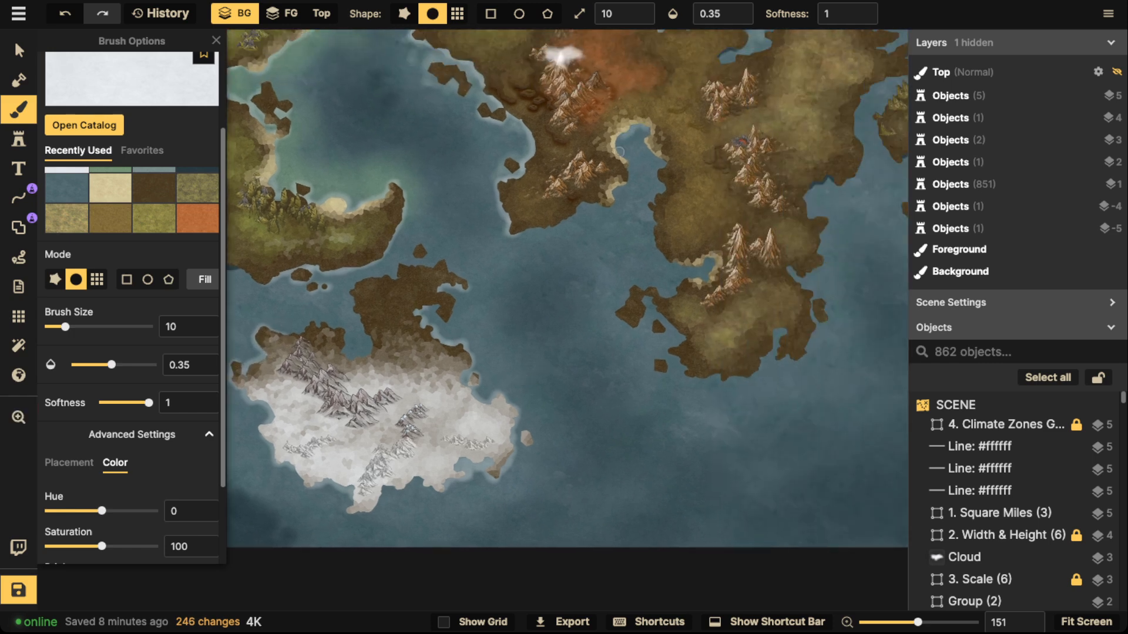
drag(627, 184, 606, 204)
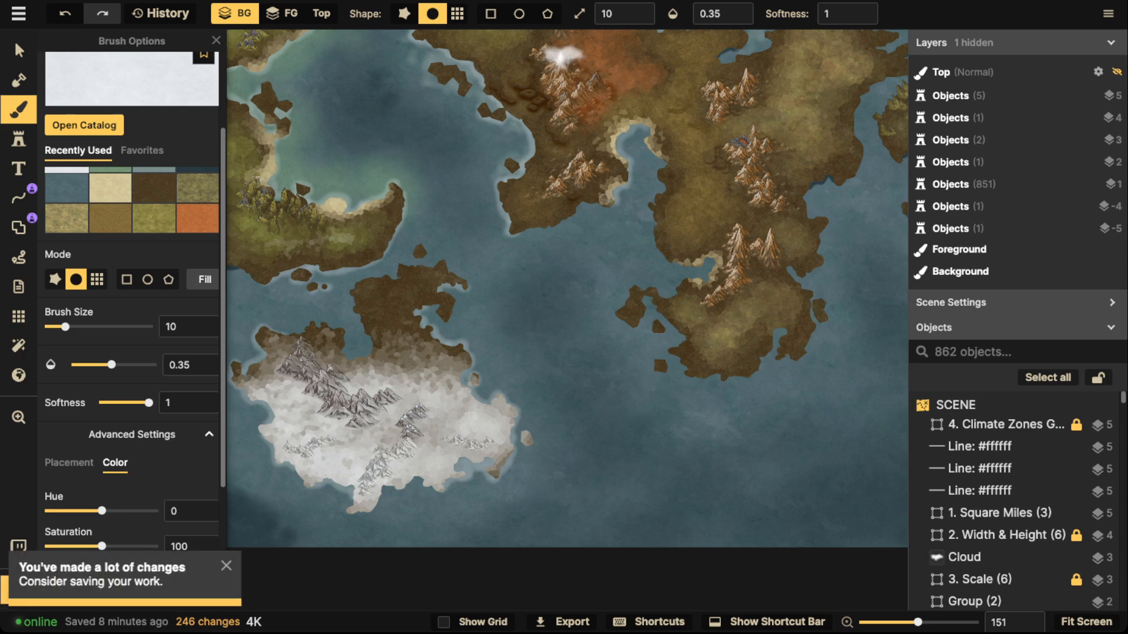
drag(641, 129, 667, 187)
drag(647, 129, 629, 132)
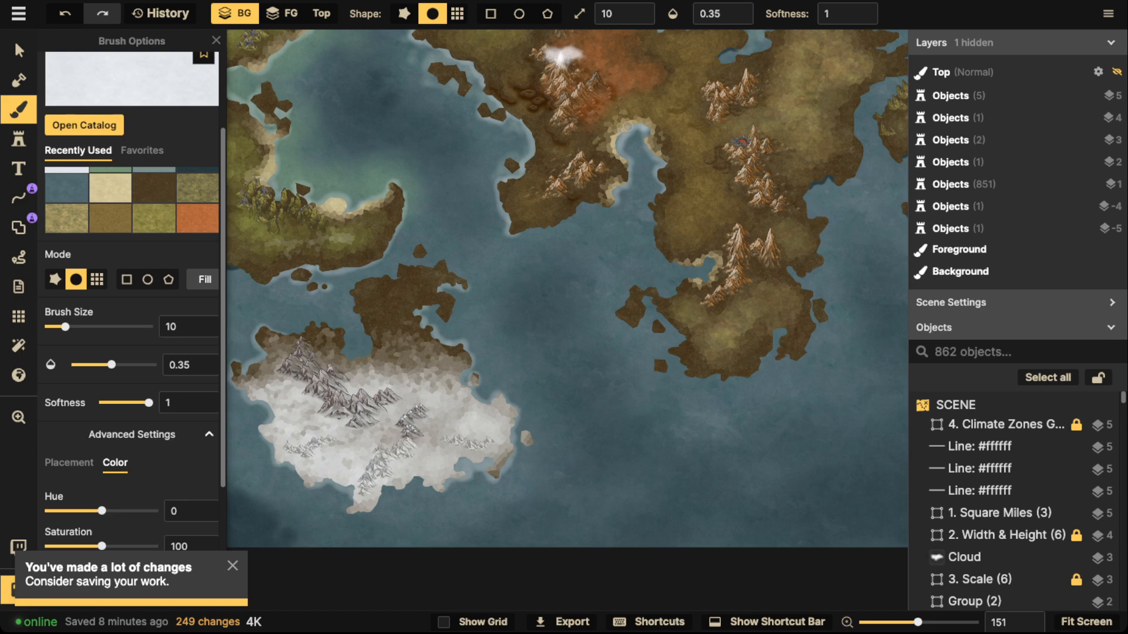
click(616, 138)
- Paint thin white surf in the central continent's small southwestern inlet and around its southernmost landmass and nearby islets
mouse_move(681, 264)
mouse_down()
mouse_move(656, 232)
mouse_move(706, 277)
mouse_move(671, 295)
mouse_move(635, 273)
mouse_up()
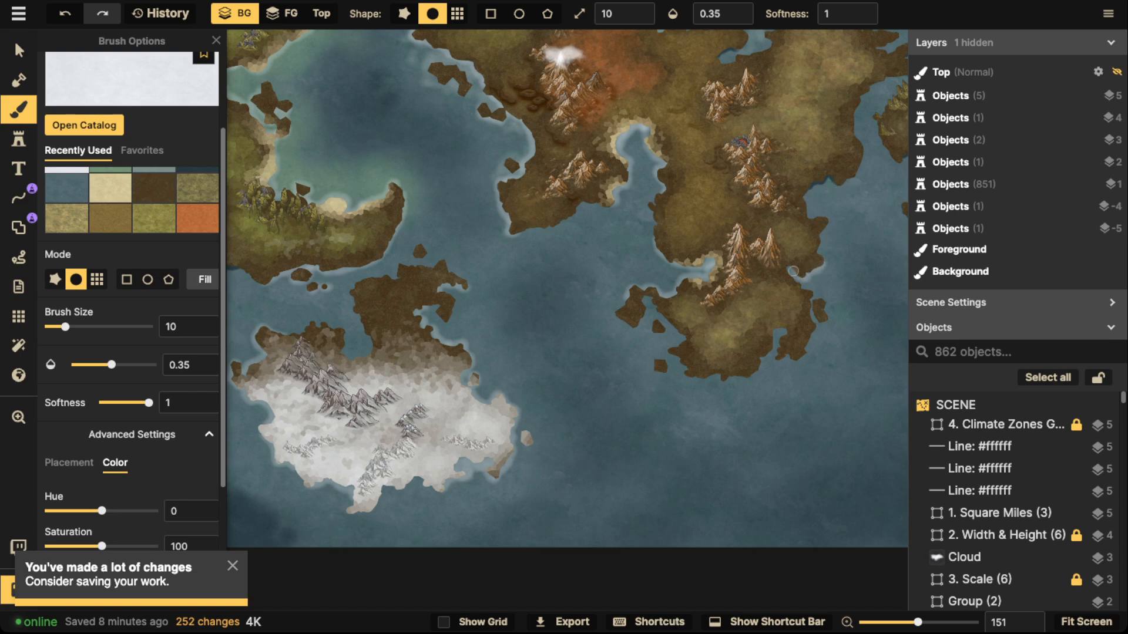
drag(793, 271, 806, 284)
mouse_move(787, 333)
mouse_down()
mouse_move(750, 377)
mouse_move(694, 377)
mouse_move(672, 353)
mouse_move(687, 324)
mouse_move(646, 298)
mouse_move(636, 327)
mouse_move(665, 329)
mouse_up()
drag(659, 368, 666, 367)
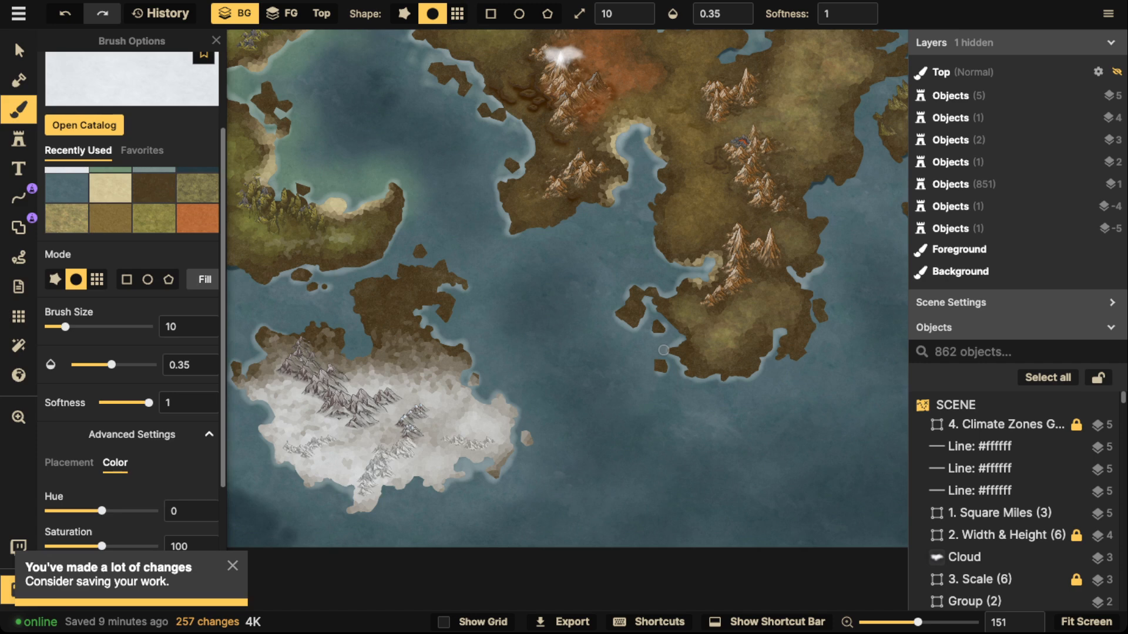
- Paint thin white surf along the central continent's northeastern bay, its northeastern peninsula and the islets in the bay
key(space)
drag(844, 159, 687, 337)
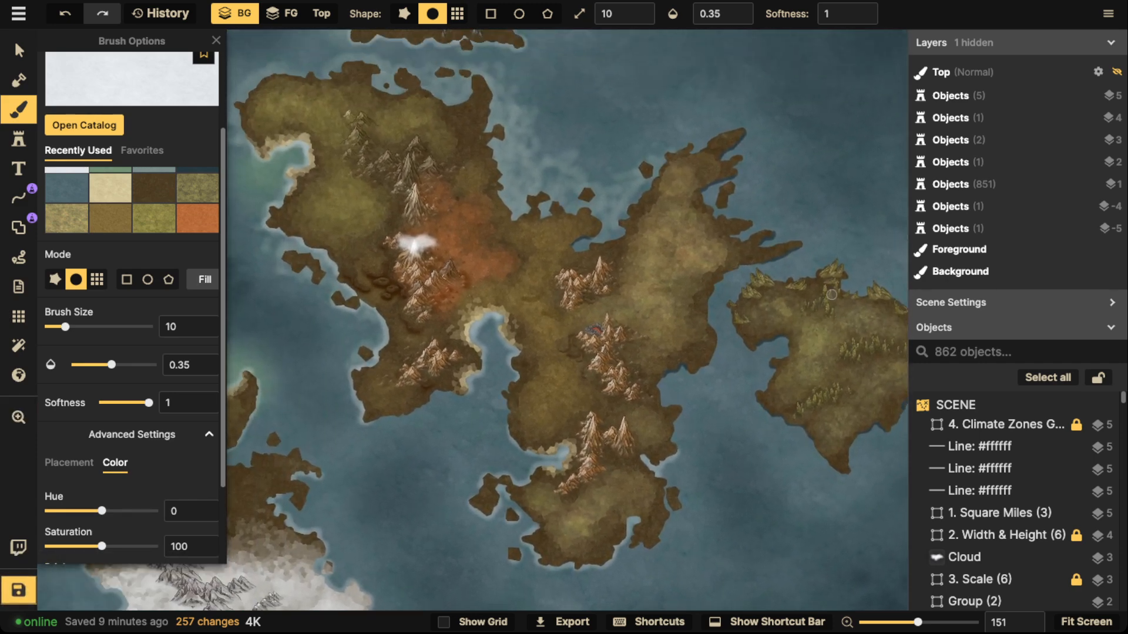
key(space)
drag(896, 396, 751, 338)
drag(621, 267, 834, 364)
drag(607, 294, 669, 353)
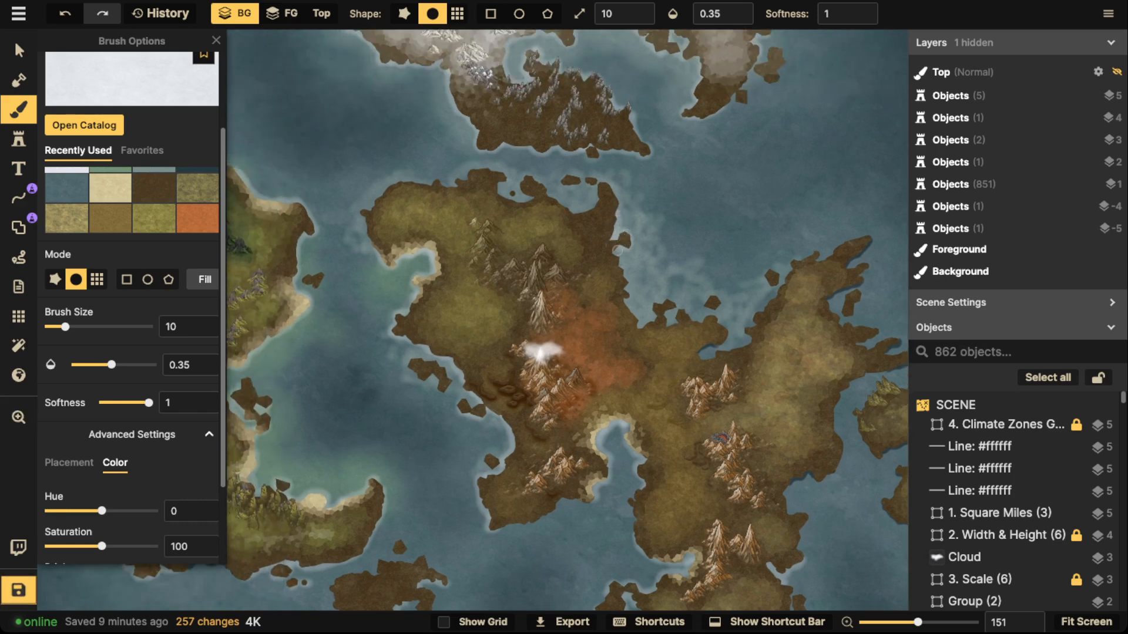
mouse_move(617, 251)
mouse_down()
mouse_move(623, 299)
mouse_move(639, 323)
mouse_move(696, 306)
mouse_move(661, 320)
mouse_move(664, 298)
mouse_move(665, 318)
mouse_move(722, 316)
mouse_up()
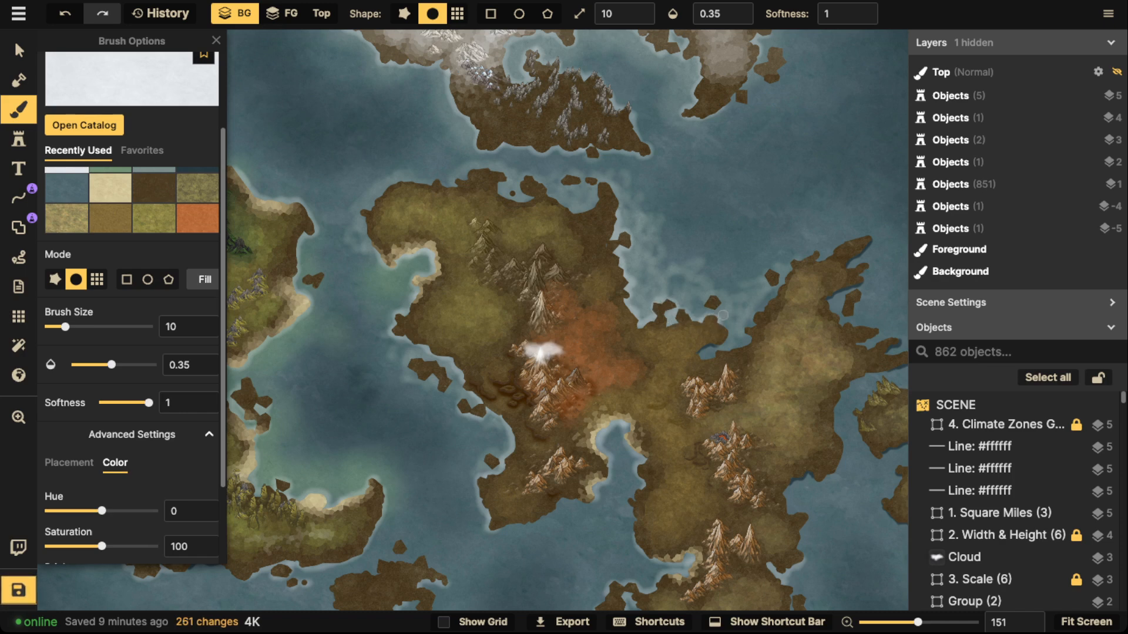
mouse_move(783, 286)
mouse_down()
mouse_move(802, 256)
mouse_move(746, 328)
mouse_move(749, 343)
mouse_move(724, 351)
mouse_up()
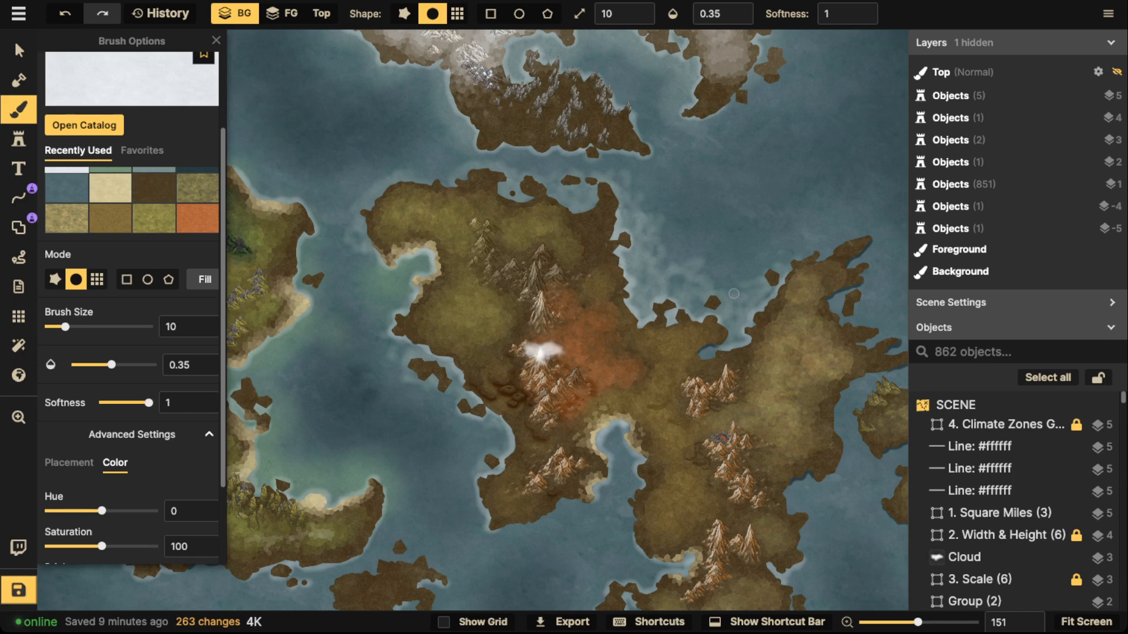
mouse_move(849, 240)
mouse_down()
mouse_move(789, 265)
mouse_move(804, 248)
mouse_move(764, 283)
mouse_up()
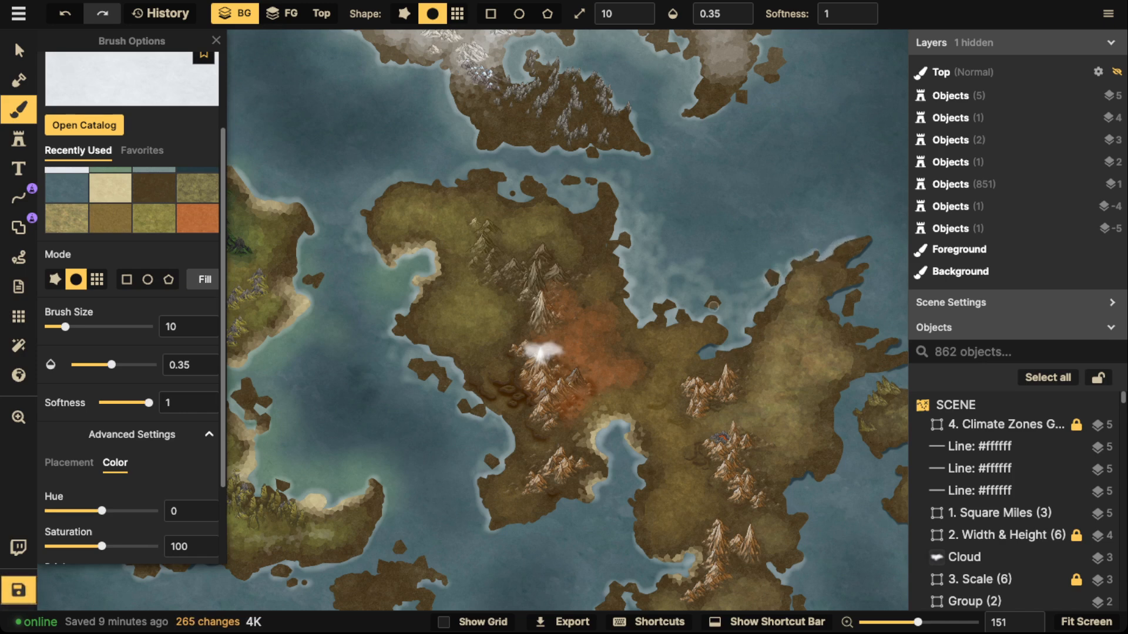
click(713, 309)
- Paint thin white surf along the central continent's northern and northwestern coast and around the northern continent's eastern islets
mouse_move(549, 192)
mouse_down()
mouse_move(546, 163)
mouse_move(531, 201)
mouse_move(502, 193)
mouse_move(498, 143)
mouse_move(492, 172)
mouse_move(450, 185)
mouse_up()
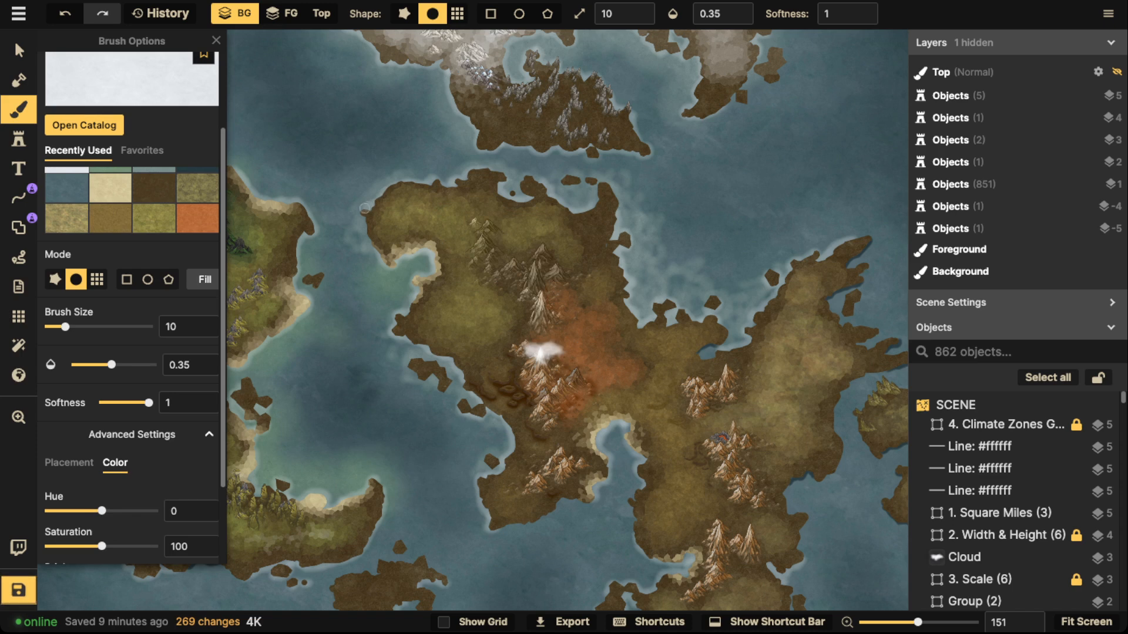
drag(366, 221, 373, 243)
drag(697, 103, 672, 276)
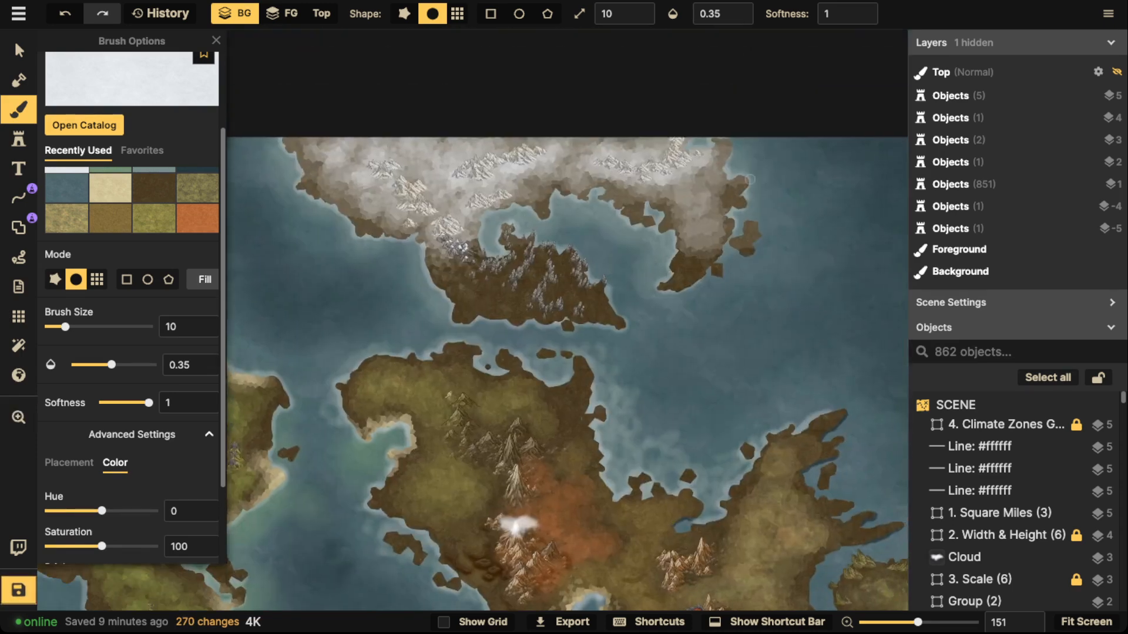
mouse_move(733, 248)
mouse_down()
mouse_move(754, 244)
mouse_move(757, 227)
mouse_up()
- Paint thin white surf in the inlet on the snowy southern continent's northern coast
key(space)
drag(483, 431, 817, 154)
drag(622, 330, 559, 158)
drag(678, 383, 624, 331)
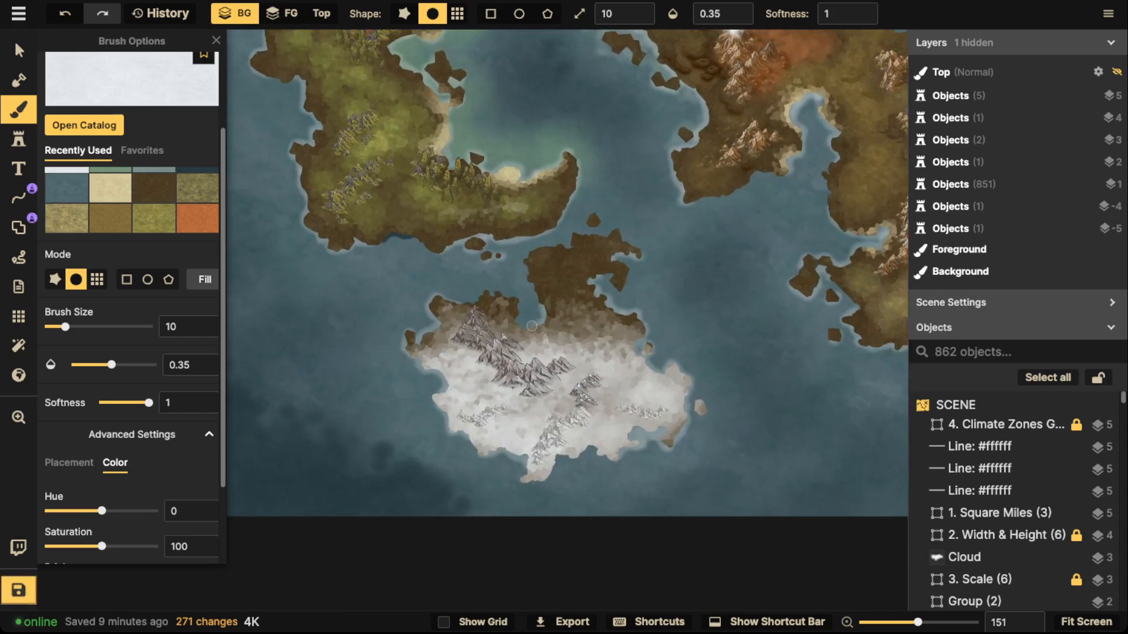
mouse_move(518, 314)
mouse_down()
mouse_move(491, 291)
mouse_move(464, 306)
mouse_up()
- Switch the brush to the pale grey-teal water texture with size 40 and opacity 0.34
scroll(405, 493, down, 5)
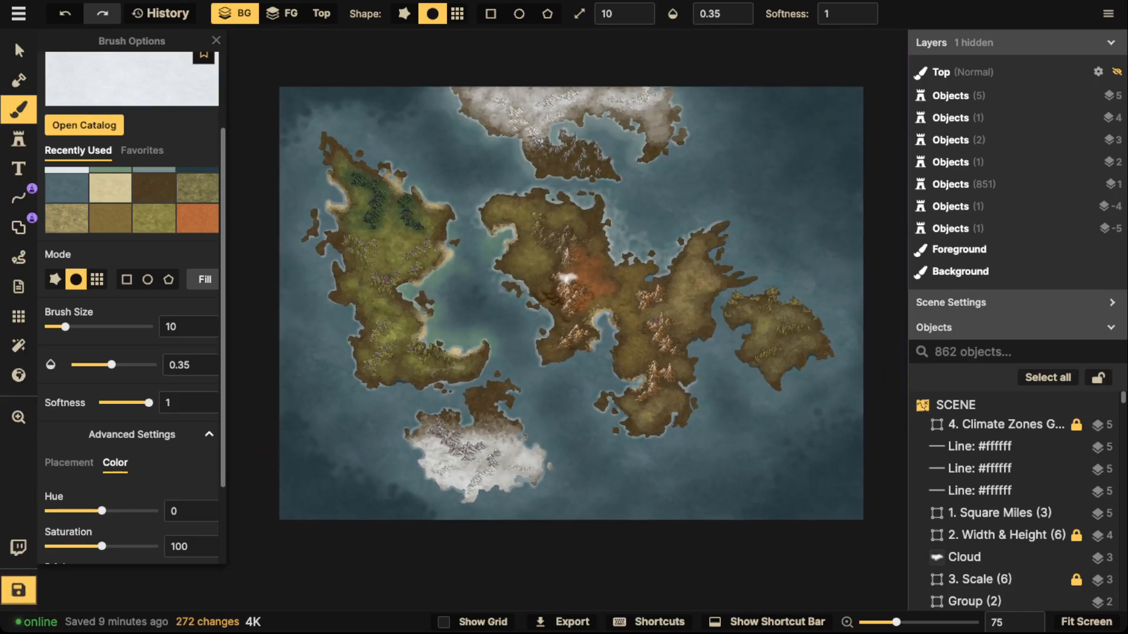
scroll(141, 203, up, 1)
click(154, 183)
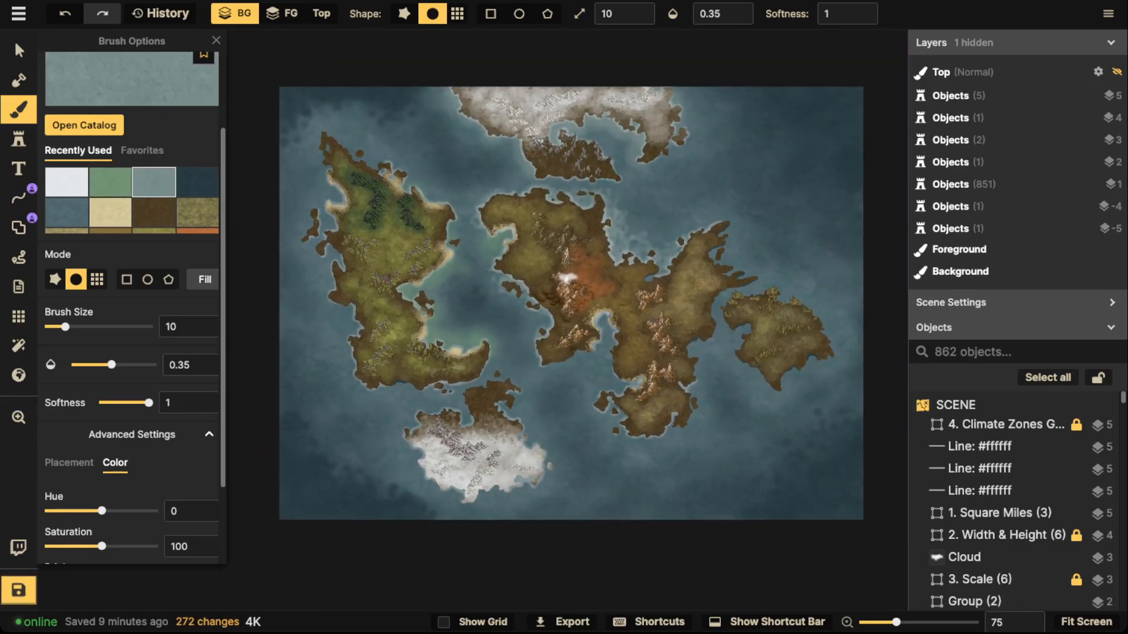
drag(66, 327, 95, 327)
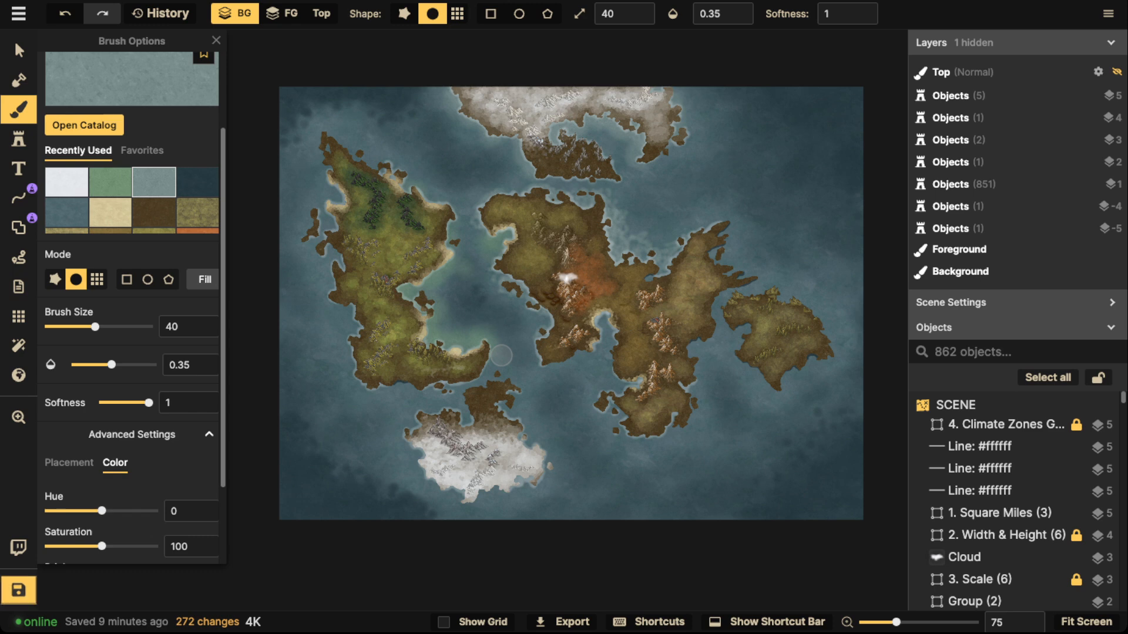
click(742, 16)
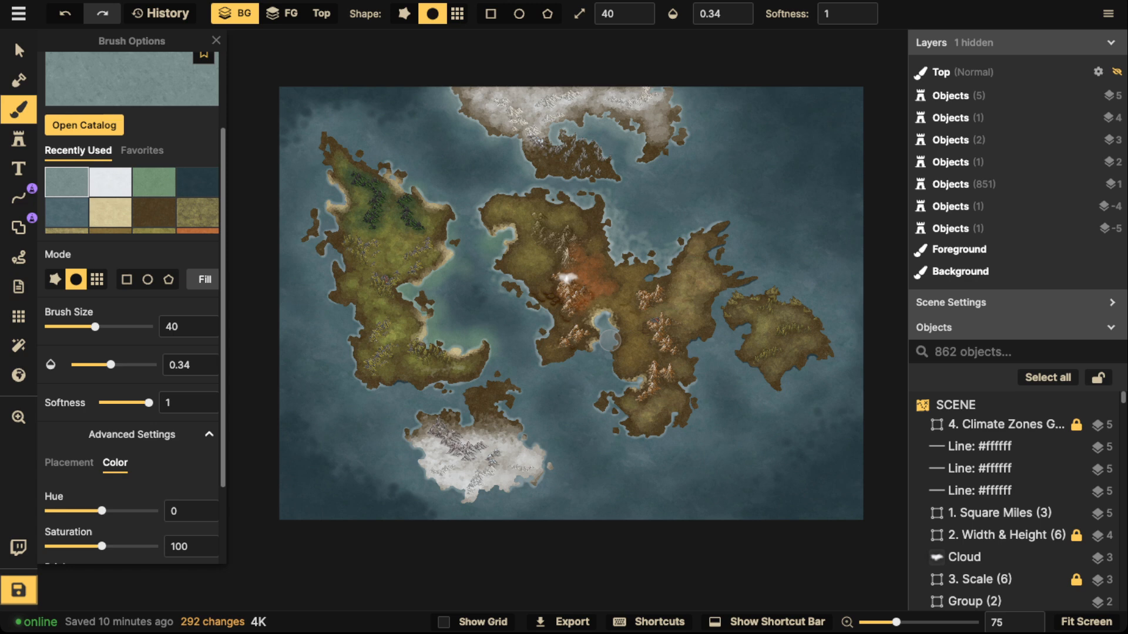
- Paint pale shallow water in the central continent's southern cove and the strait west of the eastern continent
drag(610, 340, 621, 383)
click(741, 329)
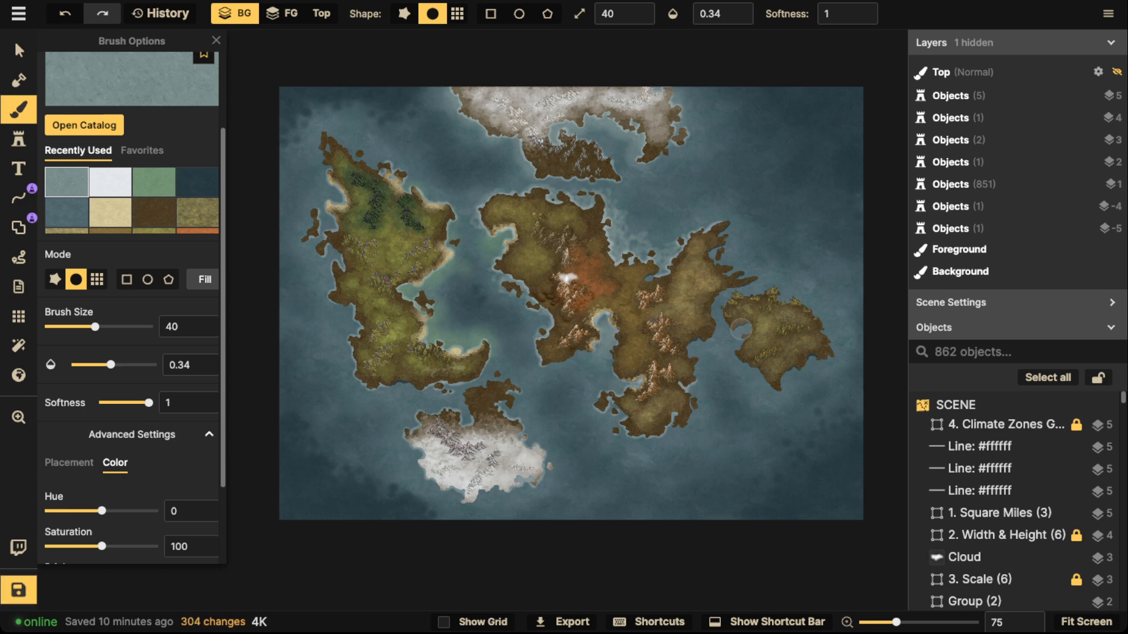
drag(724, 295, 723, 305)
click(723, 260)
- Paint pale shallow water in the northern continent's southern inlet and the cove on the central continent's northwestern coast
mouse_move(597, 127)
mouse_down()
mouse_move(616, 139)
mouse_move(568, 130)
mouse_up()
click(576, 120)
click(504, 230)
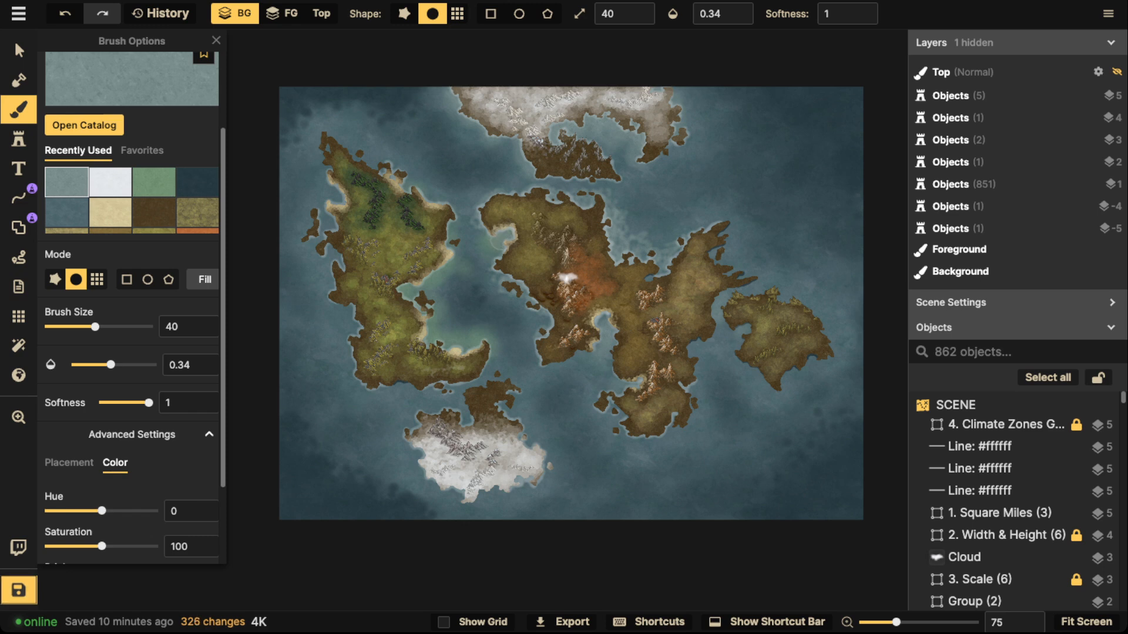
click(499, 235)
- Paint pale shallow water off the western continent's northeastern coast and in the sandy bay on its northwestern coast
click(420, 183)
click(424, 189)
click(334, 192)
click(333, 191)
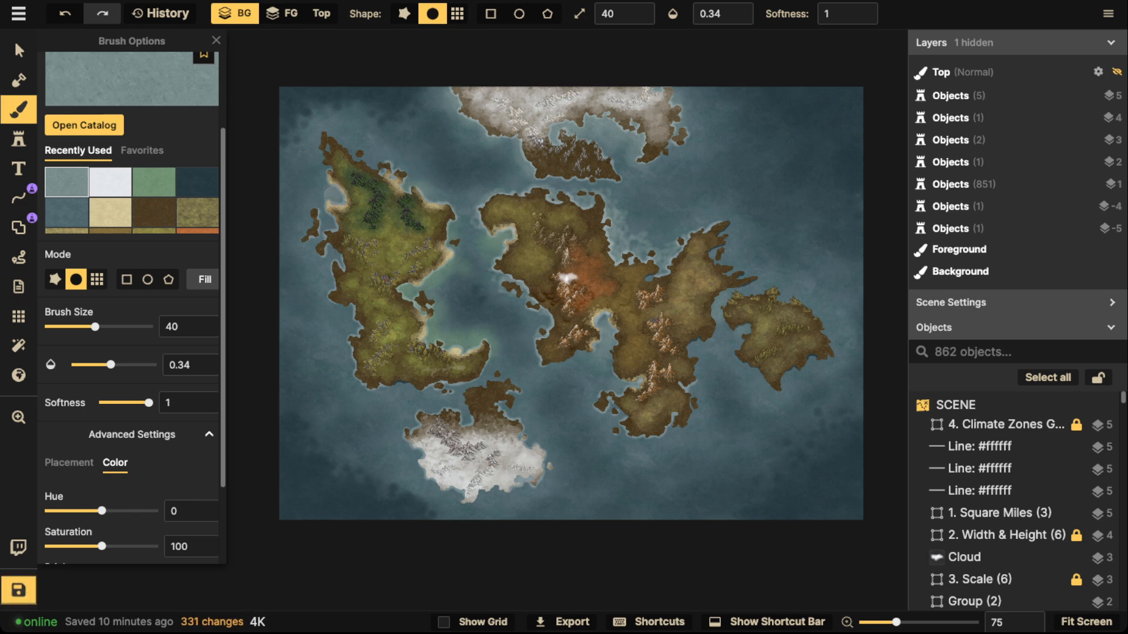
click(337, 177)
- Paint pale shallow water along the western continent's southwestern coast
click(353, 316)
click(346, 316)
click(350, 324)
click(351, 318)
click(349, 307)
click(347, 309)
click(339, 316)
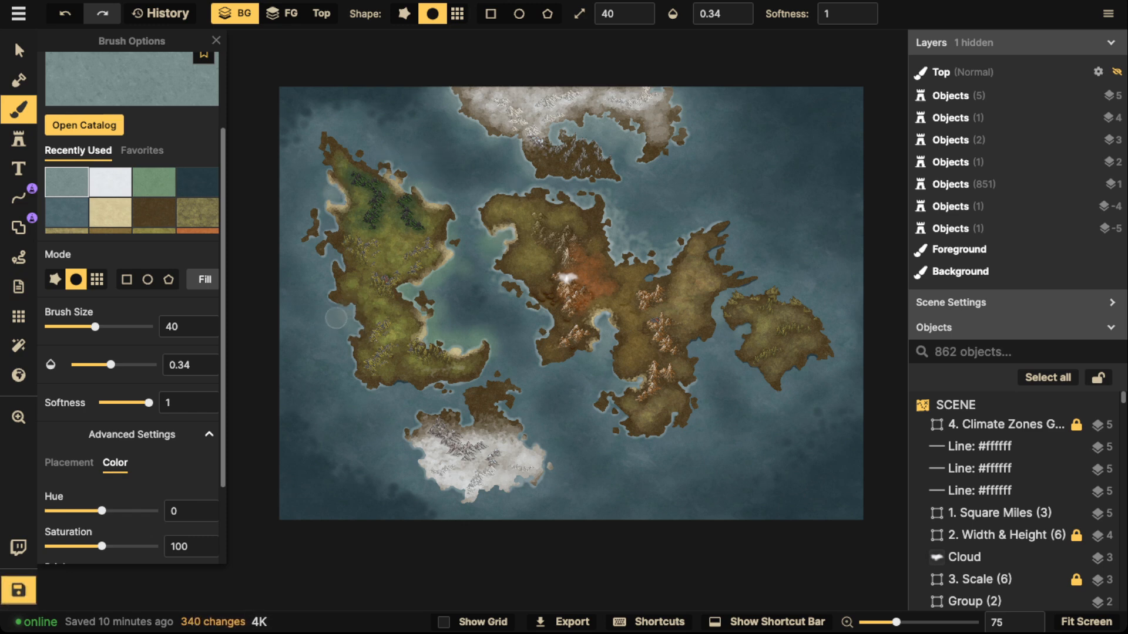
click(336, 318)
click(344, 324)
click(351, 329)
click(346, 298)
- Paint pale shallow water between the western continent and the snowy southern continent, west of its brown northern peninsula
click(470, 411)
click(467, 414)
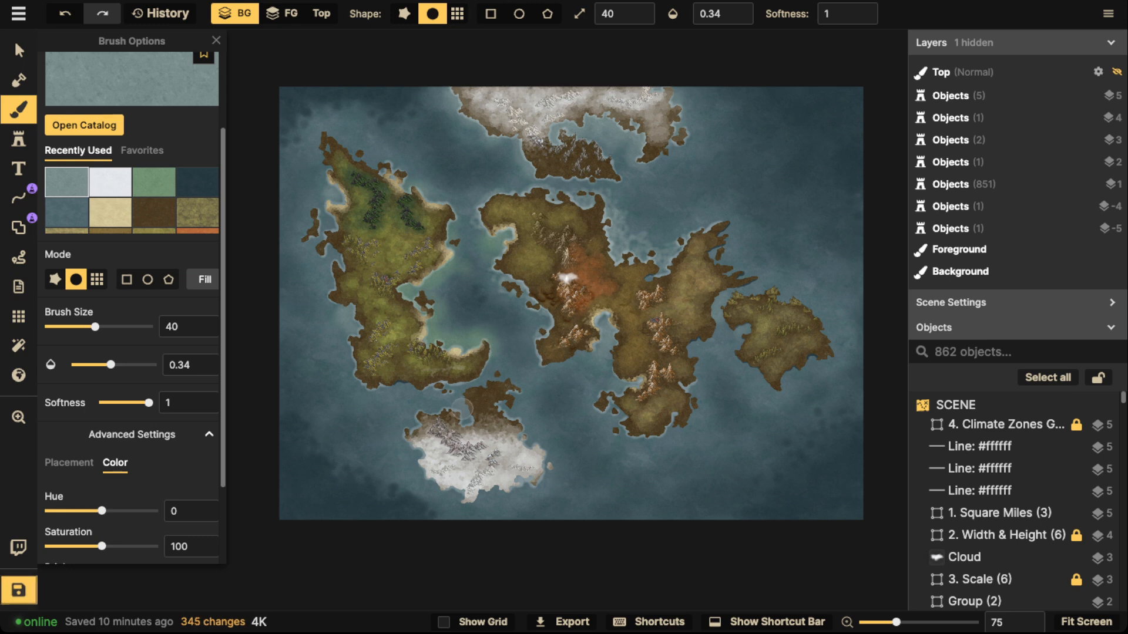
click(464, 414)
click(458, 411)
click(476, 382)
click(448, 408)
click(454, 403)
click(461, 421)
click(460, 421)
click(465, 412)
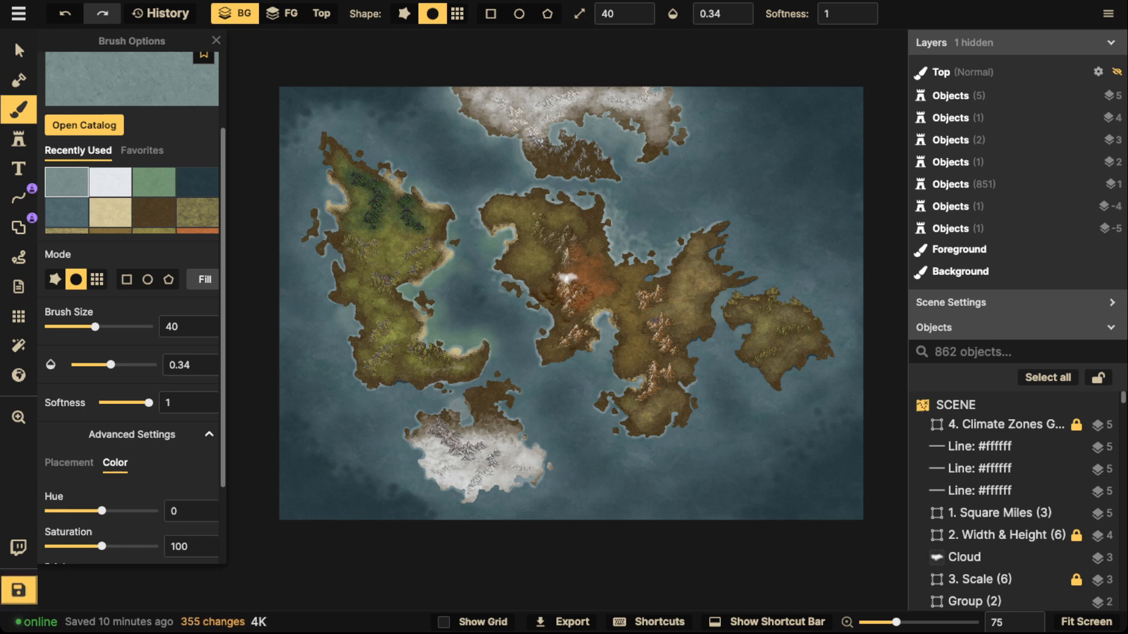
click(467, 398)
- Paint pale shallow water along the snowy southern continent's northeastern coast, east of its brown peninsula
click(535, 423)
click(528, 416)
click(515, 409)
click(510, 405)
click(512, 395)
click(520, 399)
click(529, 403)
click(517, 407)
click(507, 409)
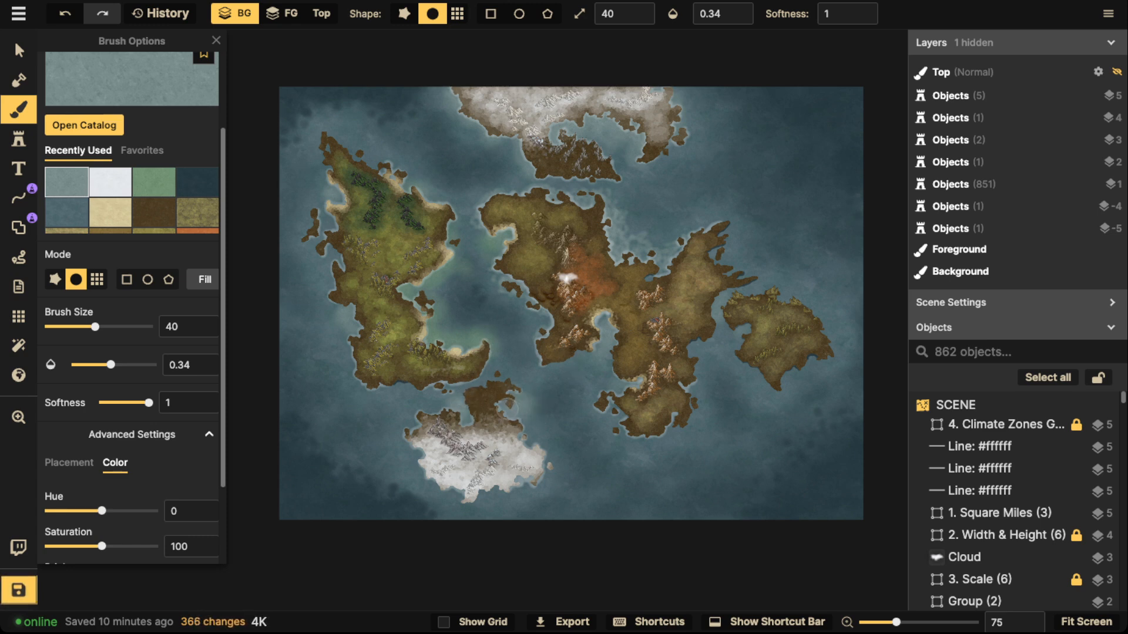
click(515, 392)
click(513, 406)
- Paint pale shallow water in the central continent's southern cove and around its southern peninsula's western islets
click(606, 341)
click(660, 385)
click(660, 385)
click(613, 407)
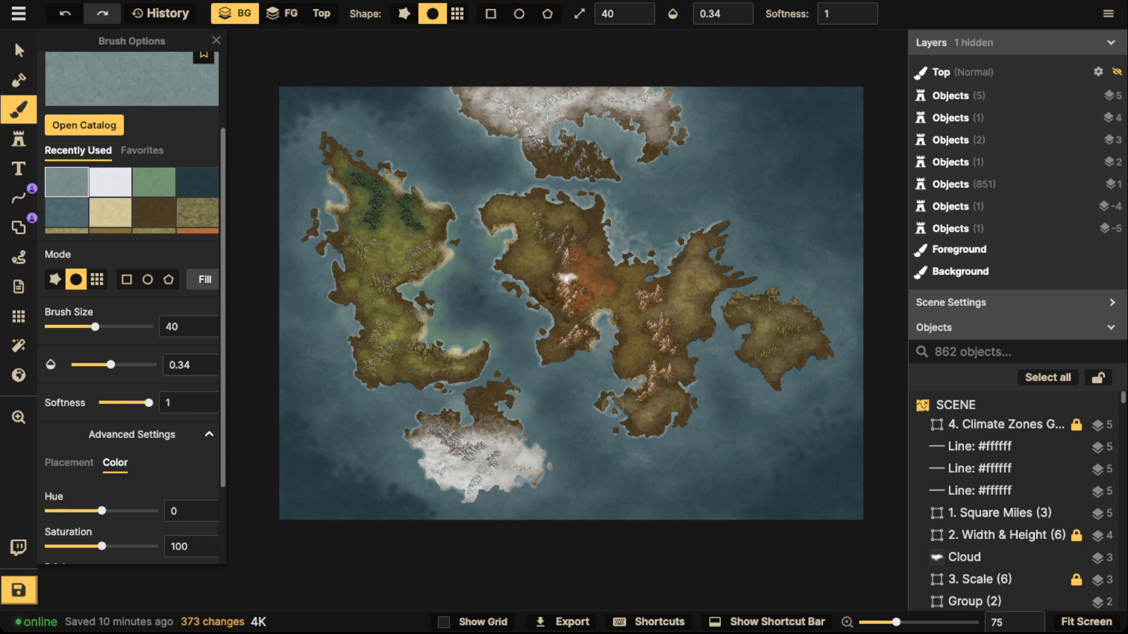
click(613, 415)
click(615, 419)
click(616, 408)
click(611, 413)
click(607, 417)
click(623, 398)
- Paint pale shallow water in the strait between the central and eastern continents
click(723, 341)
click(723, 316)
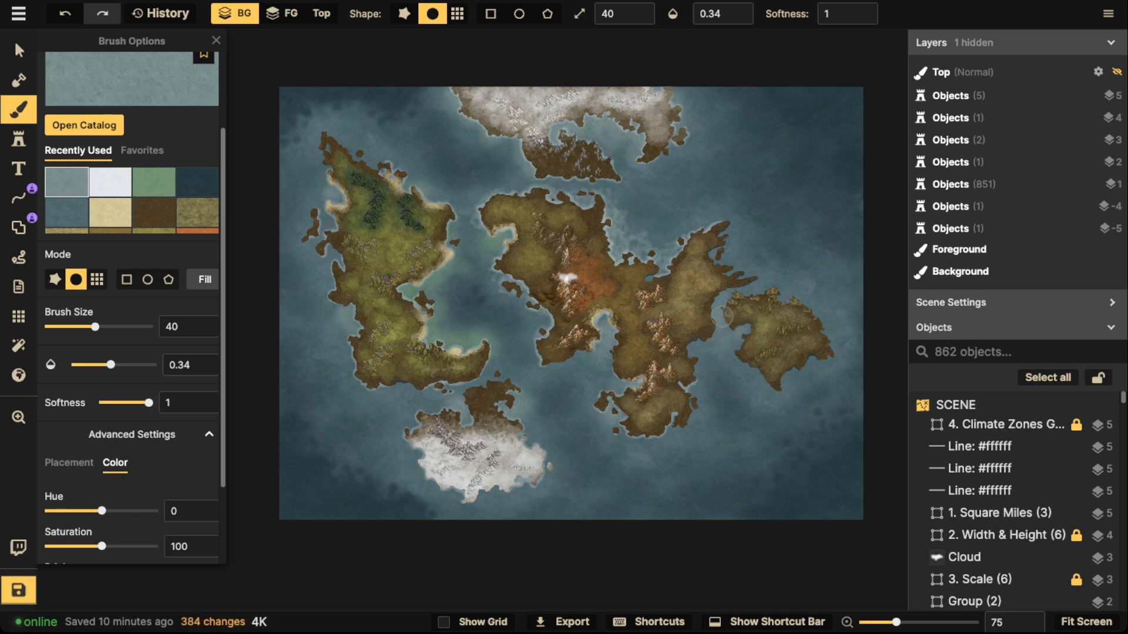
click(728, 299)
click(738, 329)
click(726, 346)
click(695, 347)
click(711, 357)
click(717, 348)
click(732, 349)
click(719, 318)
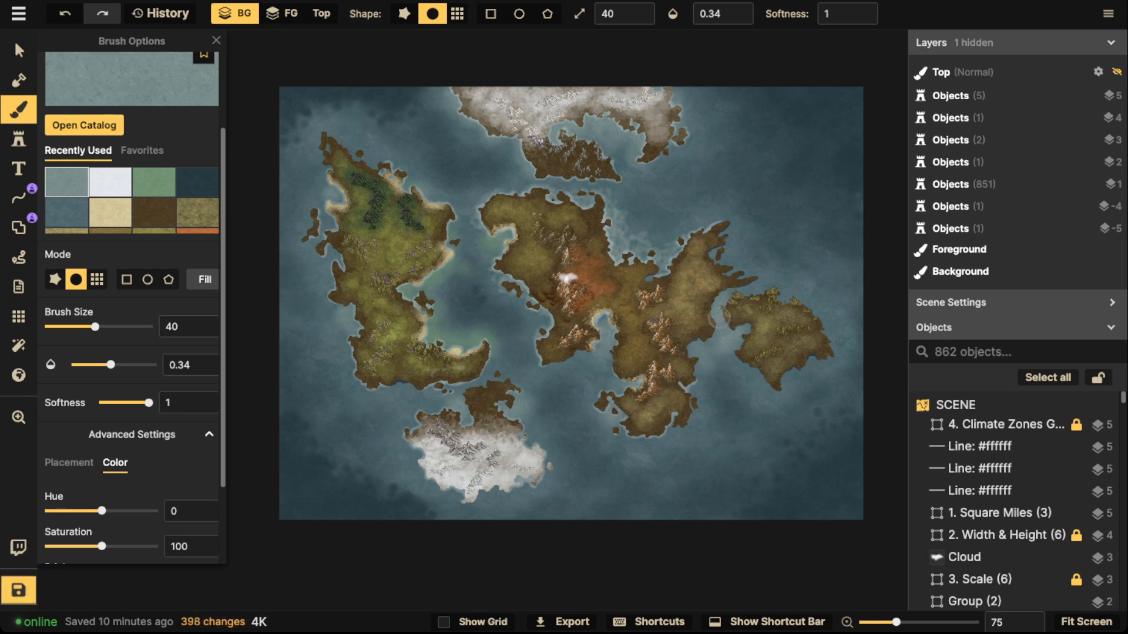
click(722, 305)
click(725, 292)
click(733, 289)
click(729, 324)
click(729, 366)
- Paint pale shallow water in the central continent's northern bay and the northern continent's southeastern inlet
click(644, 225)
click(626, 215)
click(629, 150)
click(611, 141)
click(617, 135)
click(626, 125)
click(637, 125)
- Paint pale shallow water along the northern continent's southwestern coast and close the brush settings
click(487, 133)
click(512, 143)
click(509, 150)
click(504, 158)
click(489, 147)
click(470, 134)
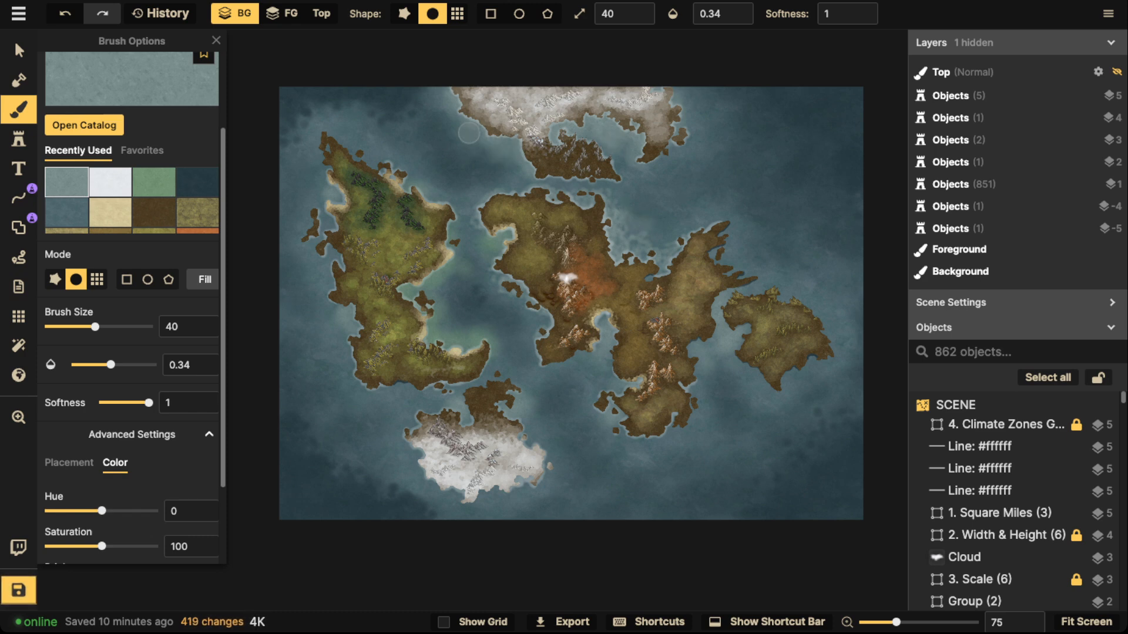
click(453, 111)
click(452, 101)
click(216, 41)
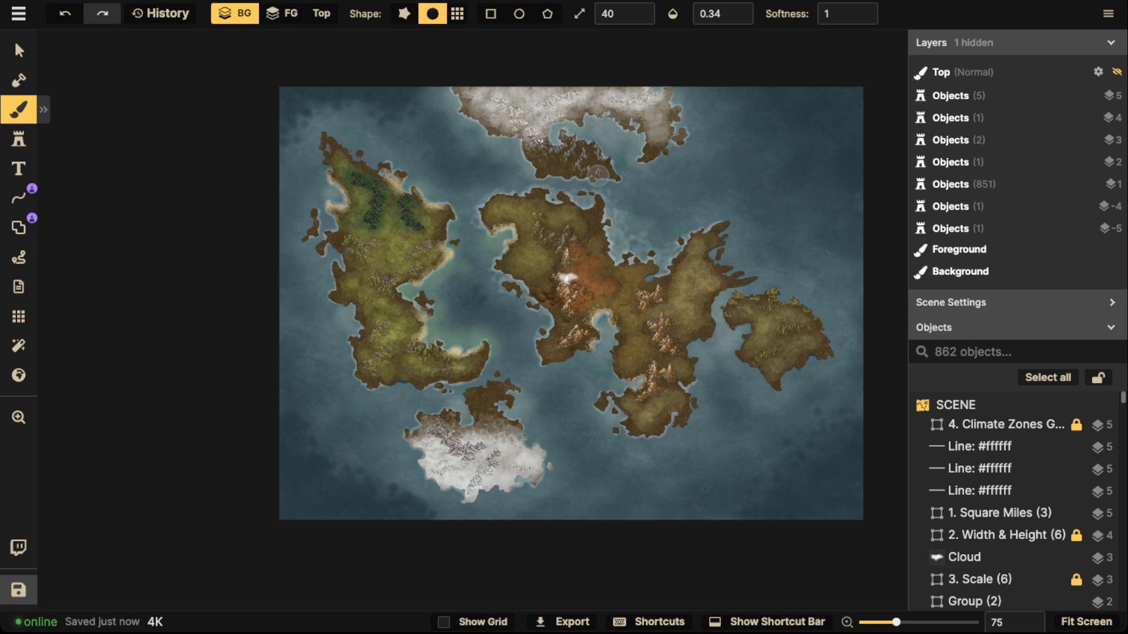
- Examine the painted shallows, surf and coastlines across the continents at several magnifications
click(19, 50)
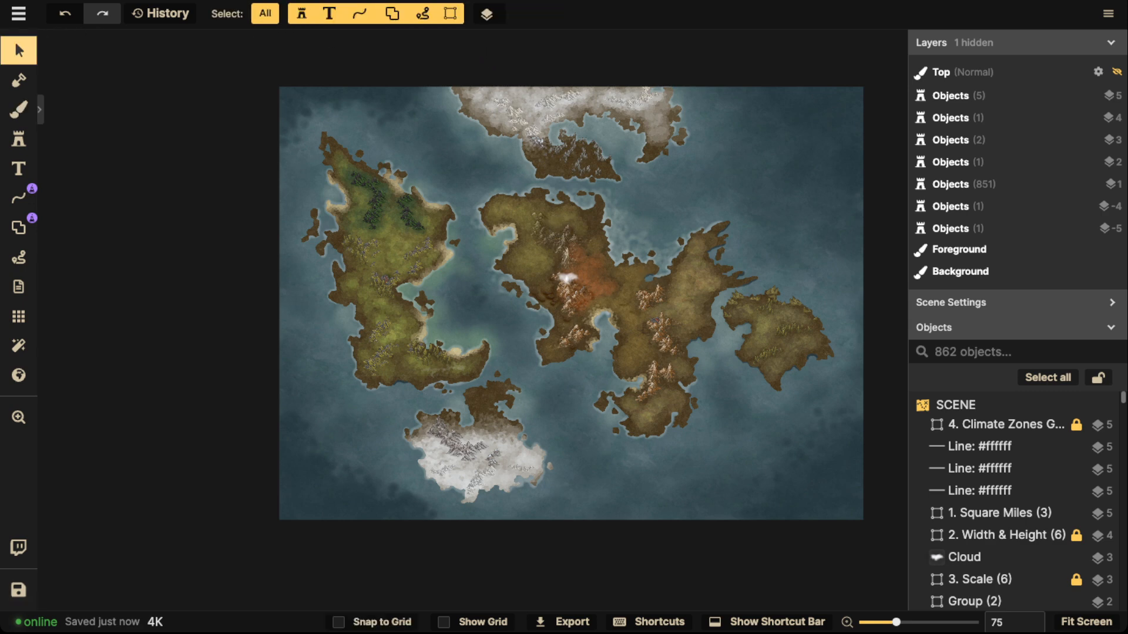
scroll(632, 250, up, 5)
drag(632, 250, 531, 239)
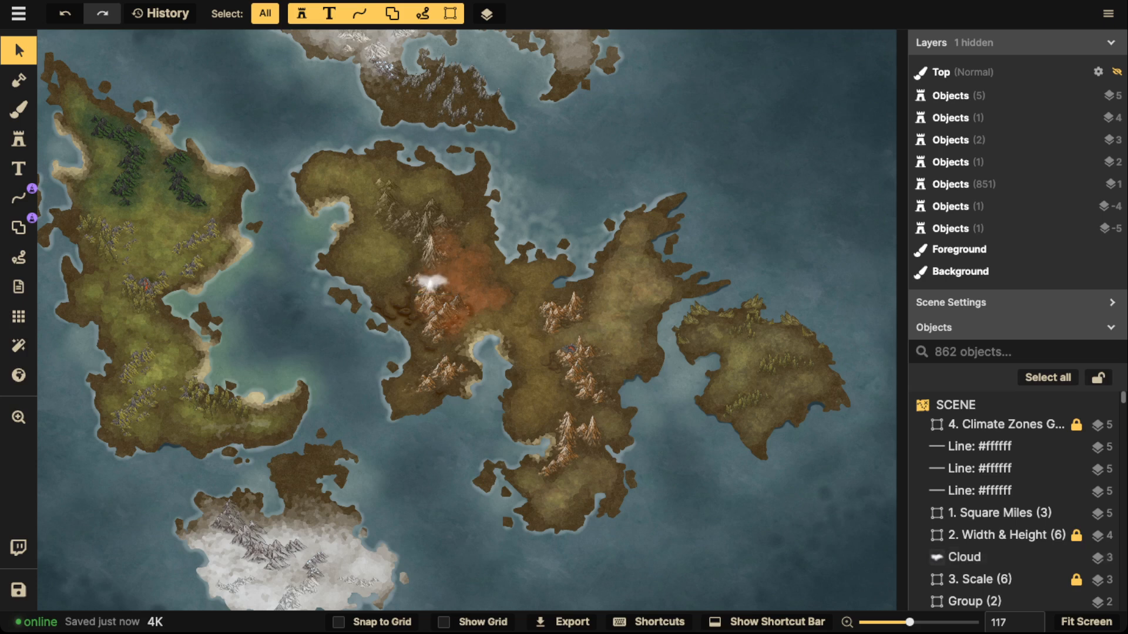
scroll(470, 264, up, 3)
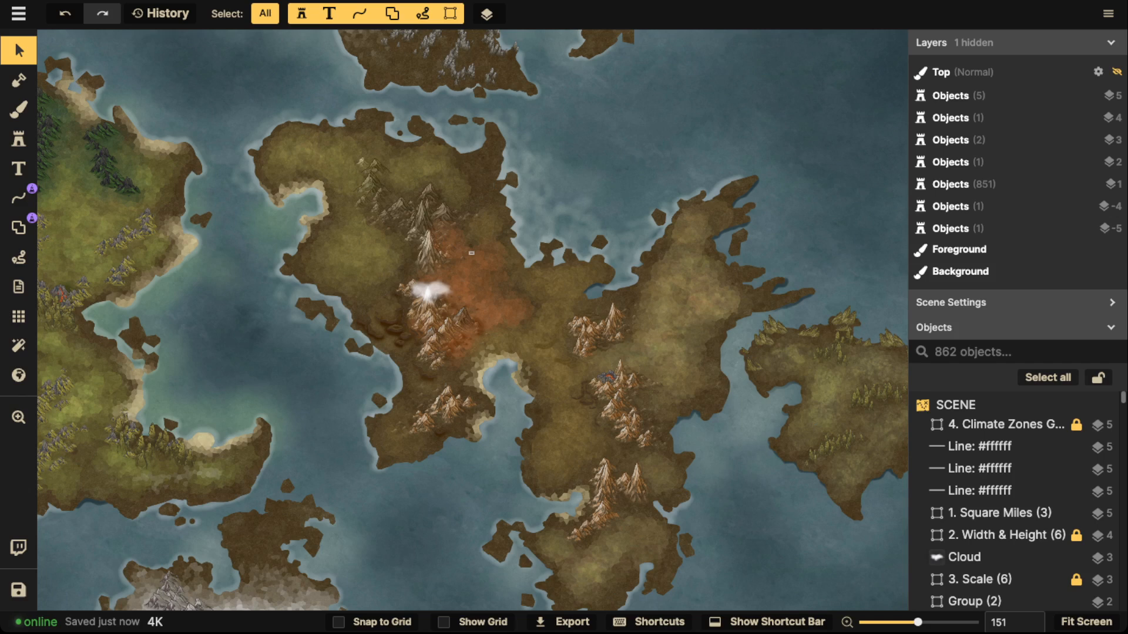
scroll(362, 271, down, 4)
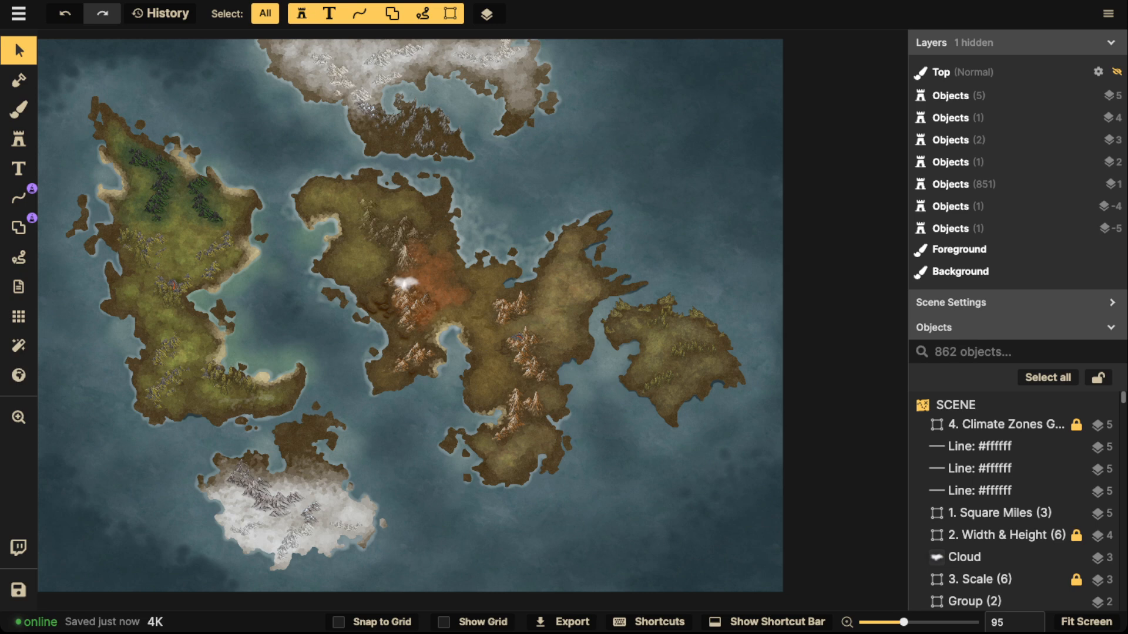
scroll(257, 52, up, 1)
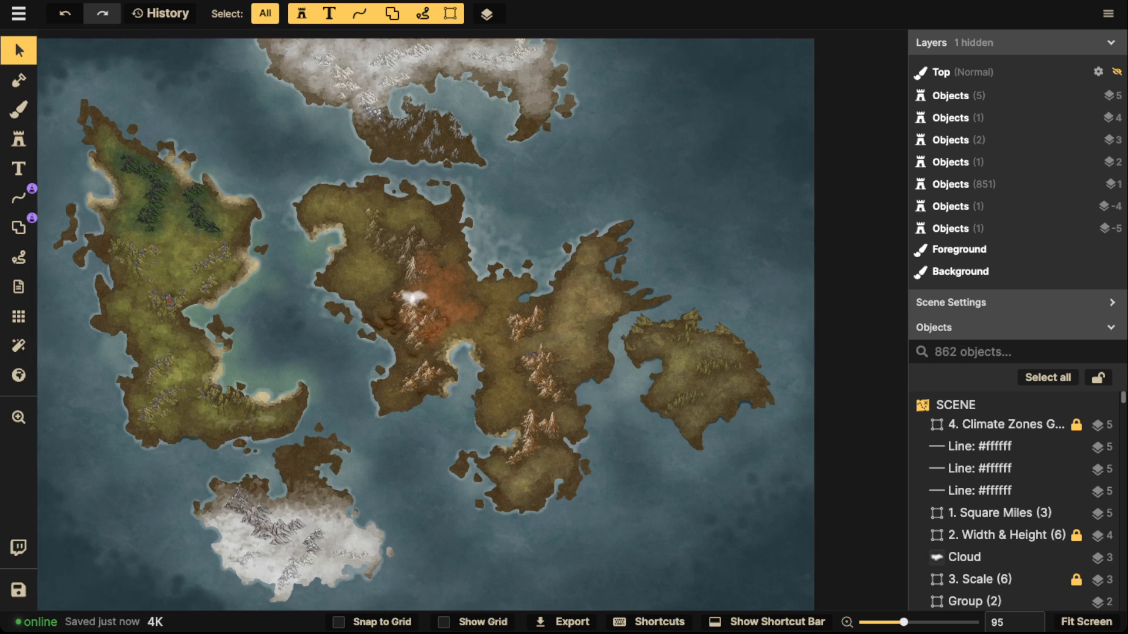
scroll(403, 312, up, 5)
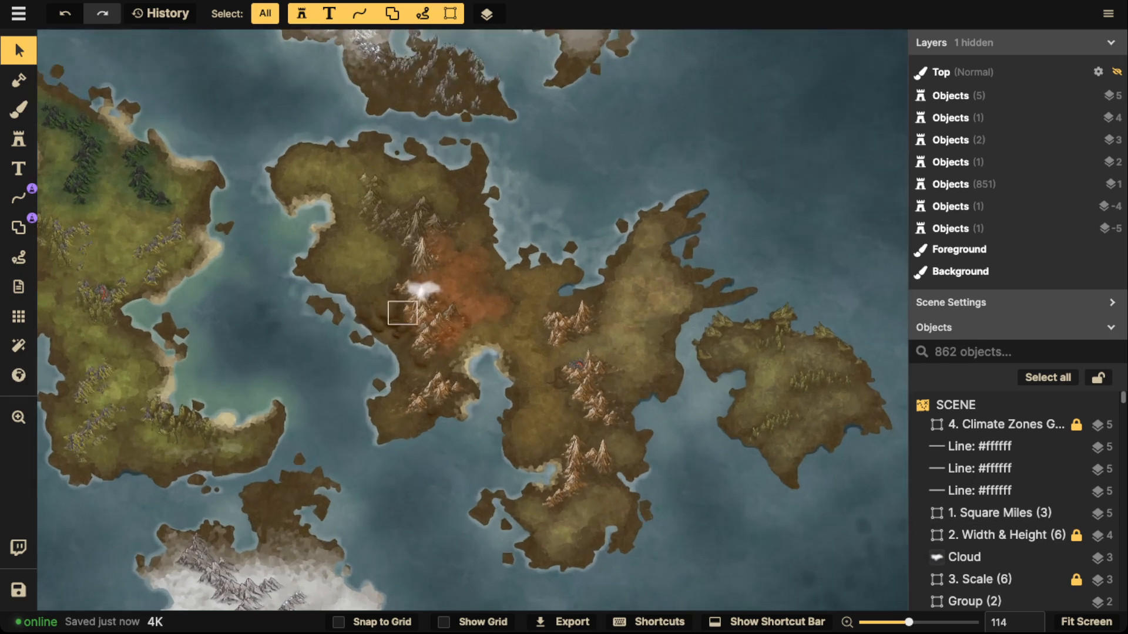
scroll(435, 224, down, 1)
scroll(423, 224, down, 2)
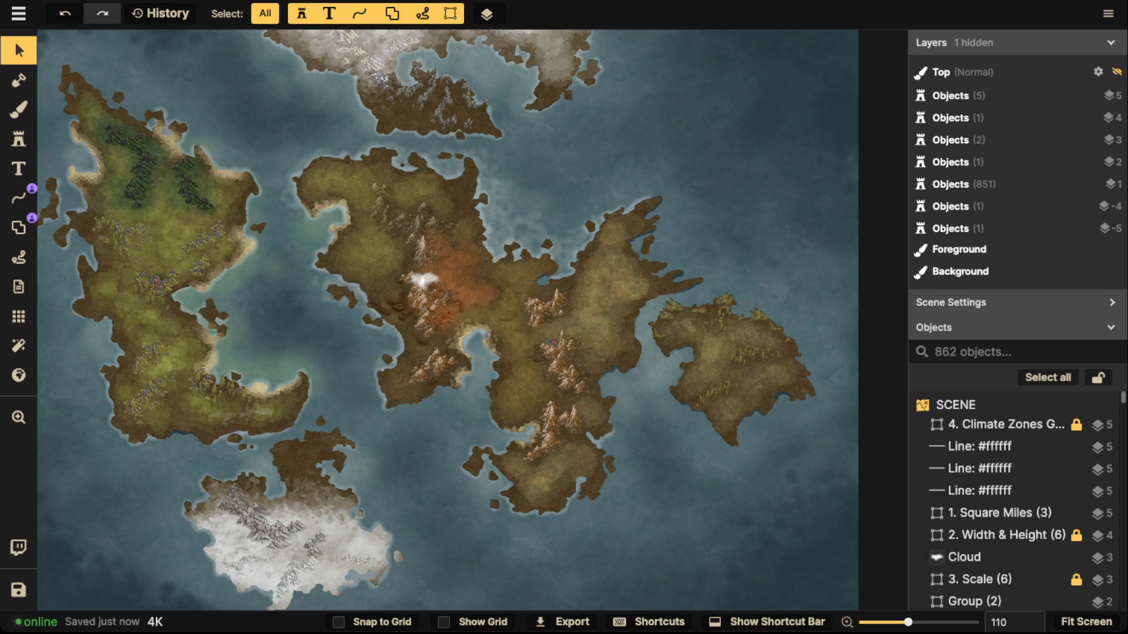
scroll(388, 282, up, 2)
key(space)
drag(385, 287, 494, 301)
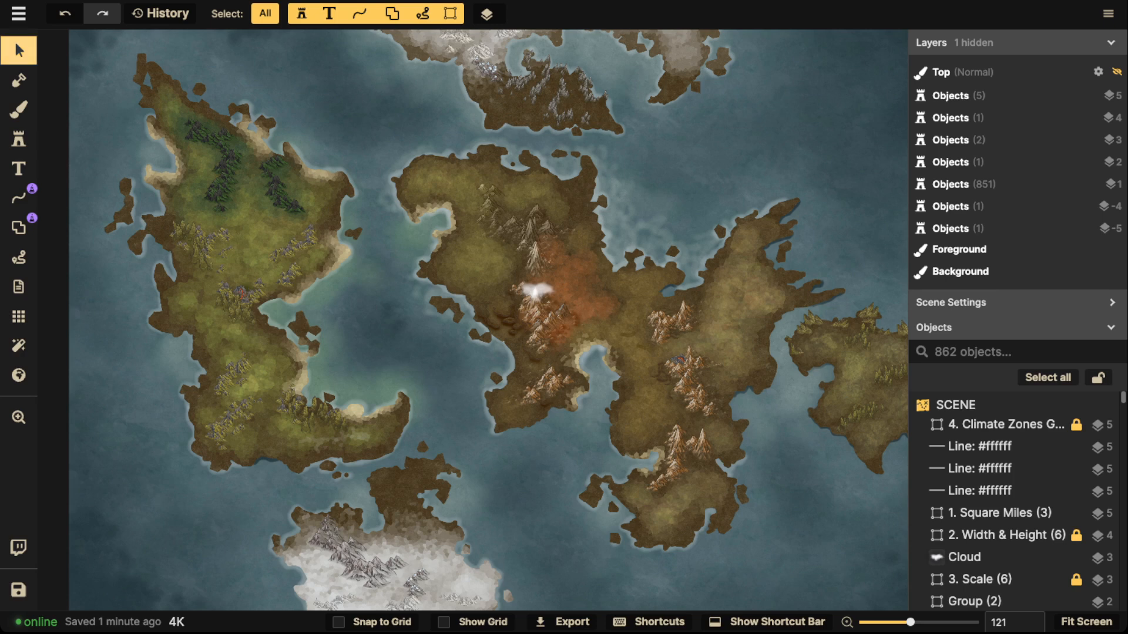
scroll(512, 307, up, 5)
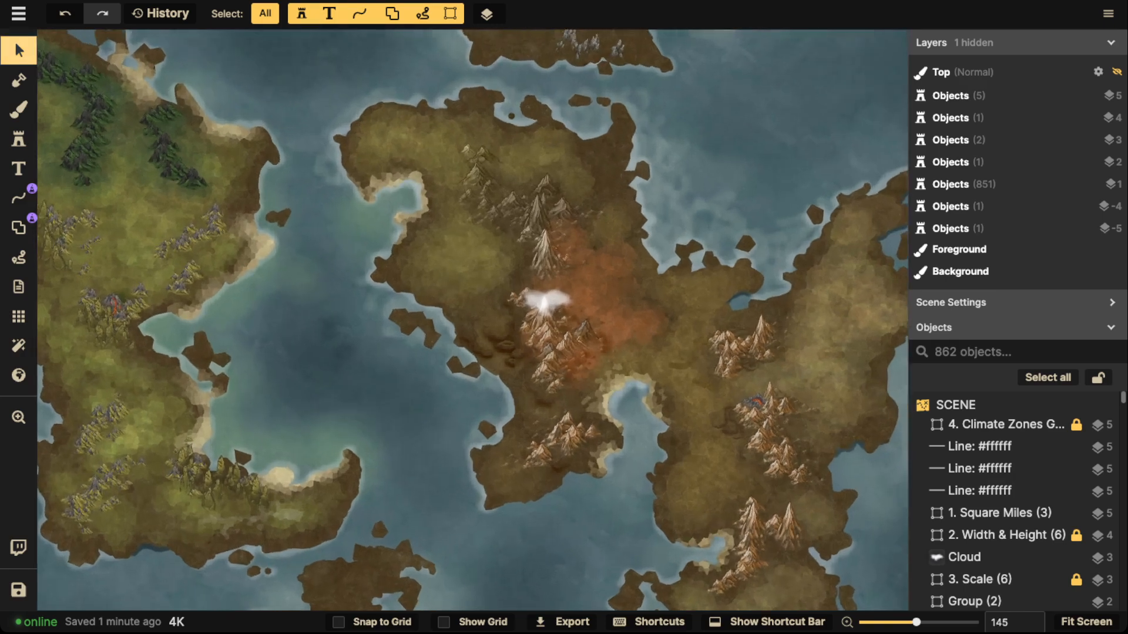
scroll(553, 259, up, 4)
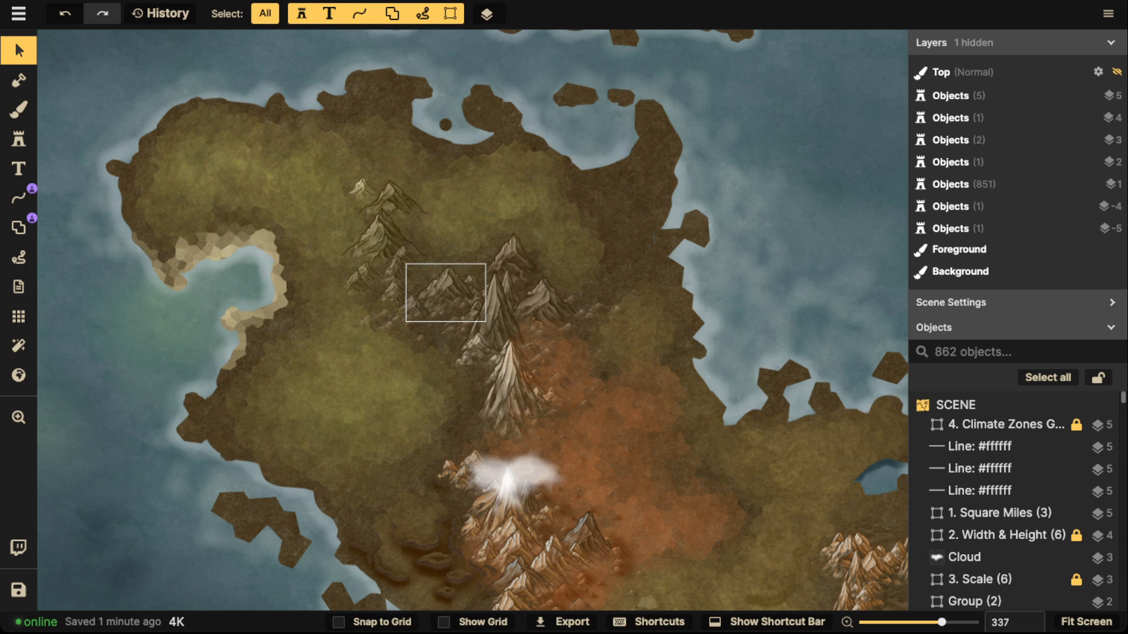
- Free-draw a winding river with the blue water stamp stroke on the central continent's western plain
click(19, 198)
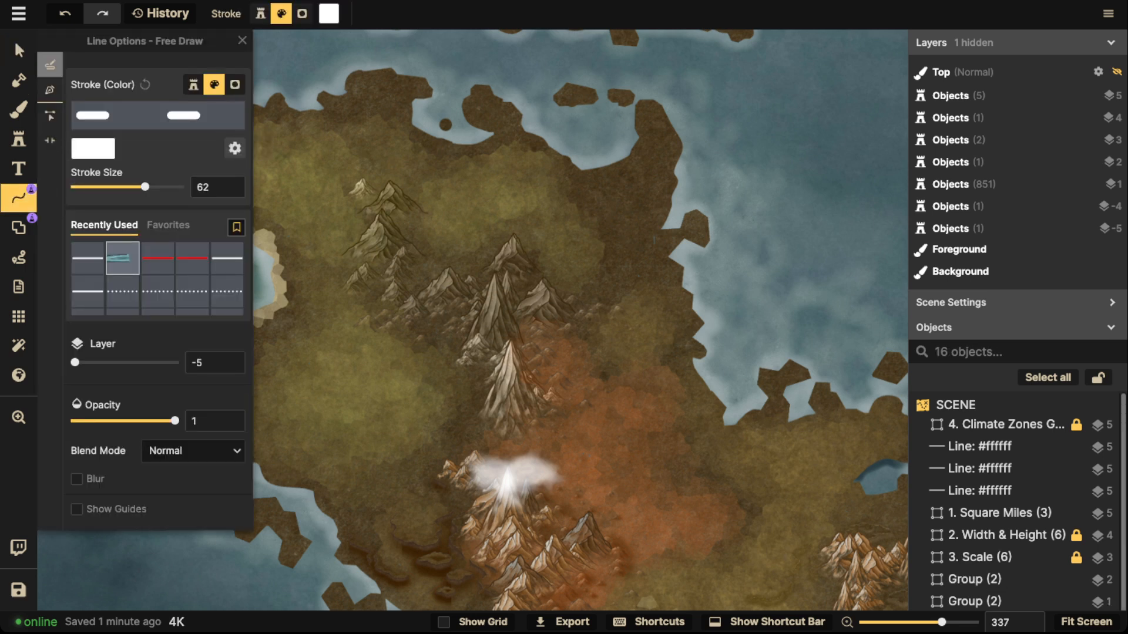
click(122, 258)
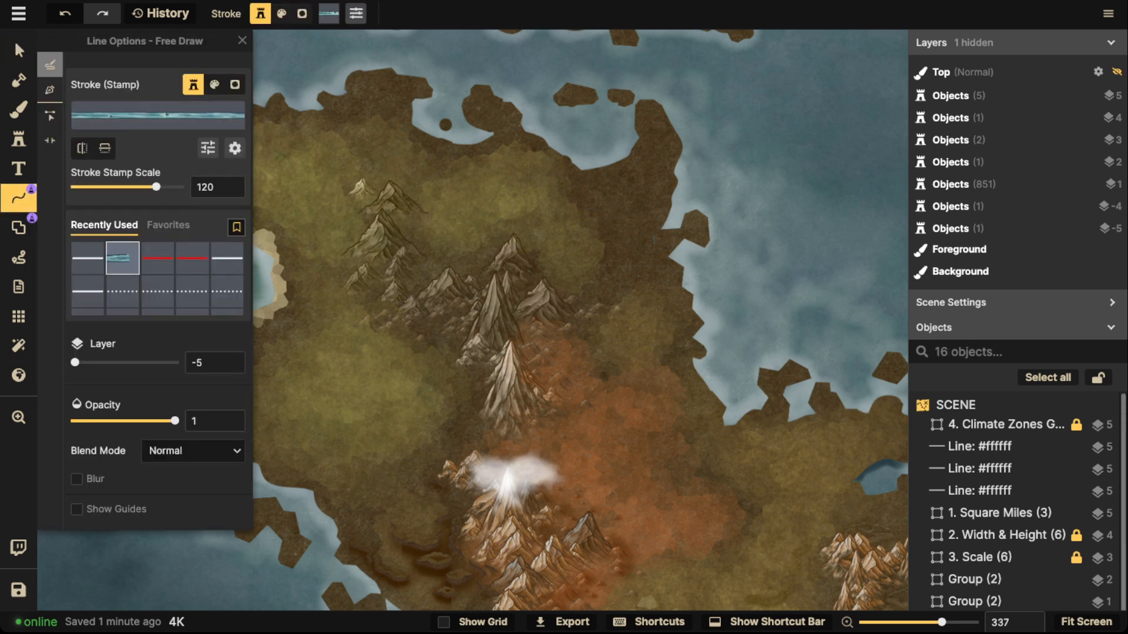
mouse_move(396, 389)
mouse_down()
mouse_move(345, 374)
mouse_move(313, 382)
mouse_move(330, 417)
mouse_move(298, 476)
mouse_up()
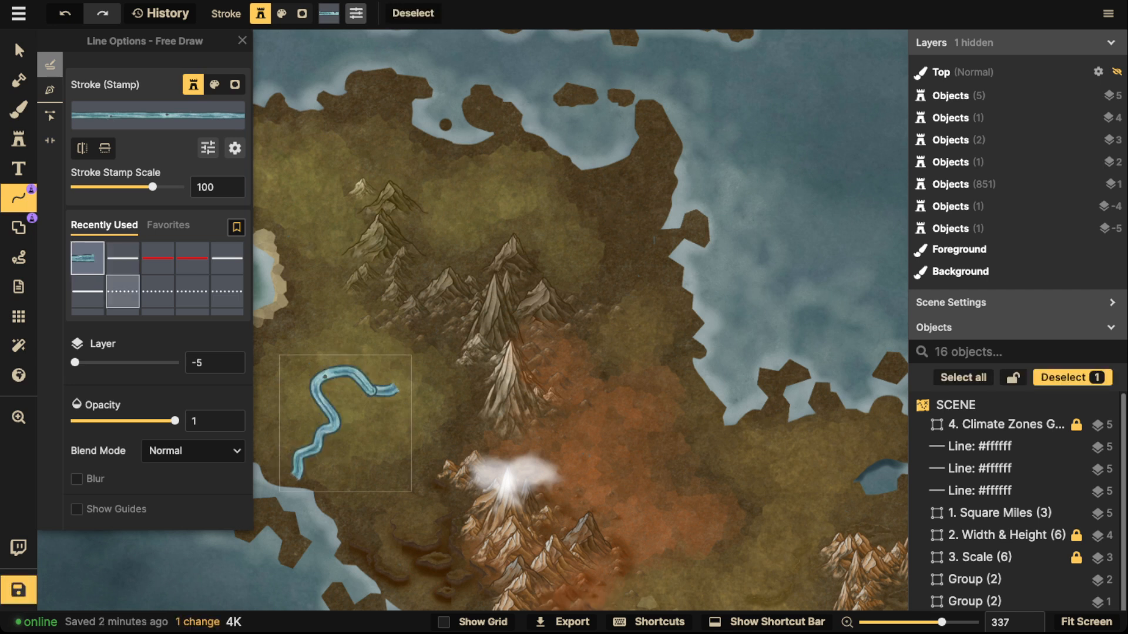
- Change the river line to a plain colour stroke in muted blue 789ab6
click(158, 257)
click(92, 148)
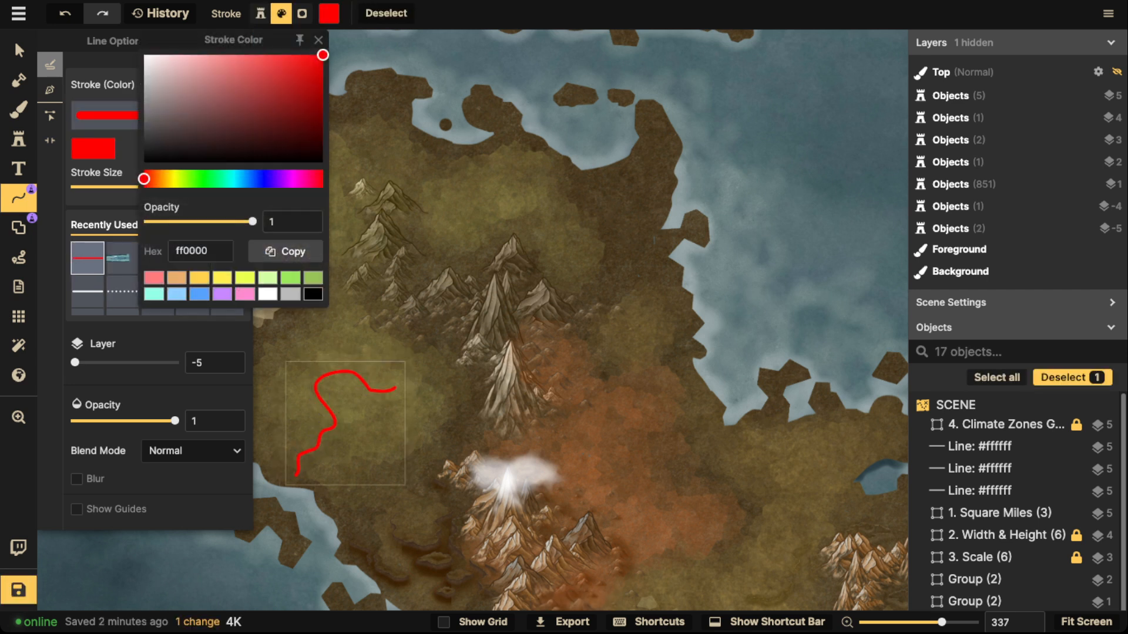
drag(197, 106, 215, 117)
click(265, 179)
drag(276, 76, 209, 60)
drag(265, 179, 246, 179)
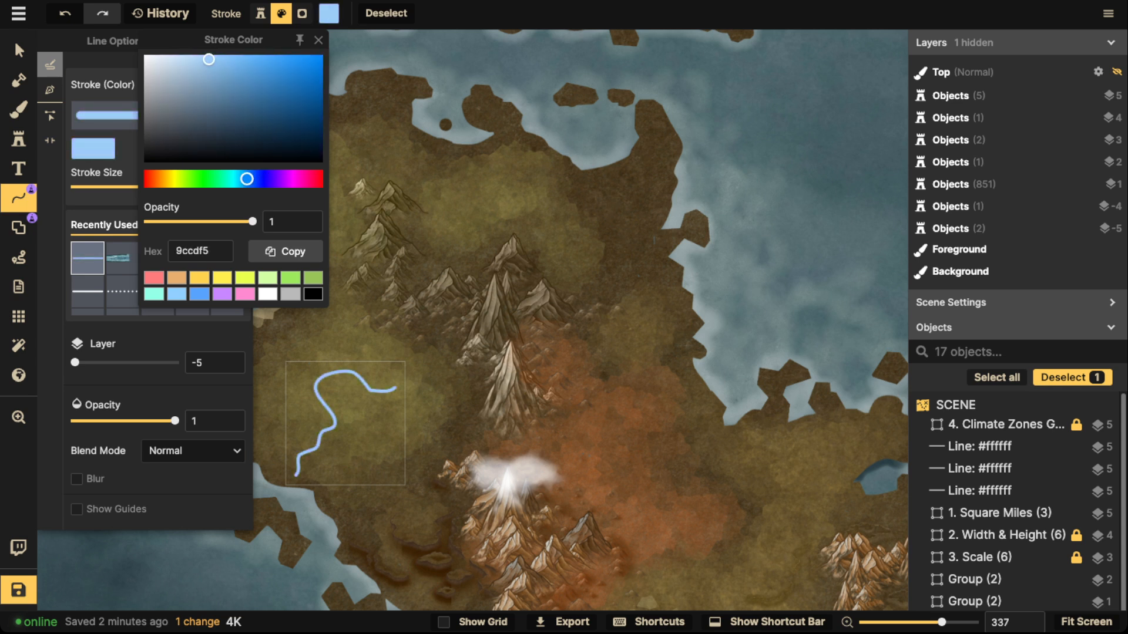
drag(208, 59, 205, 85)
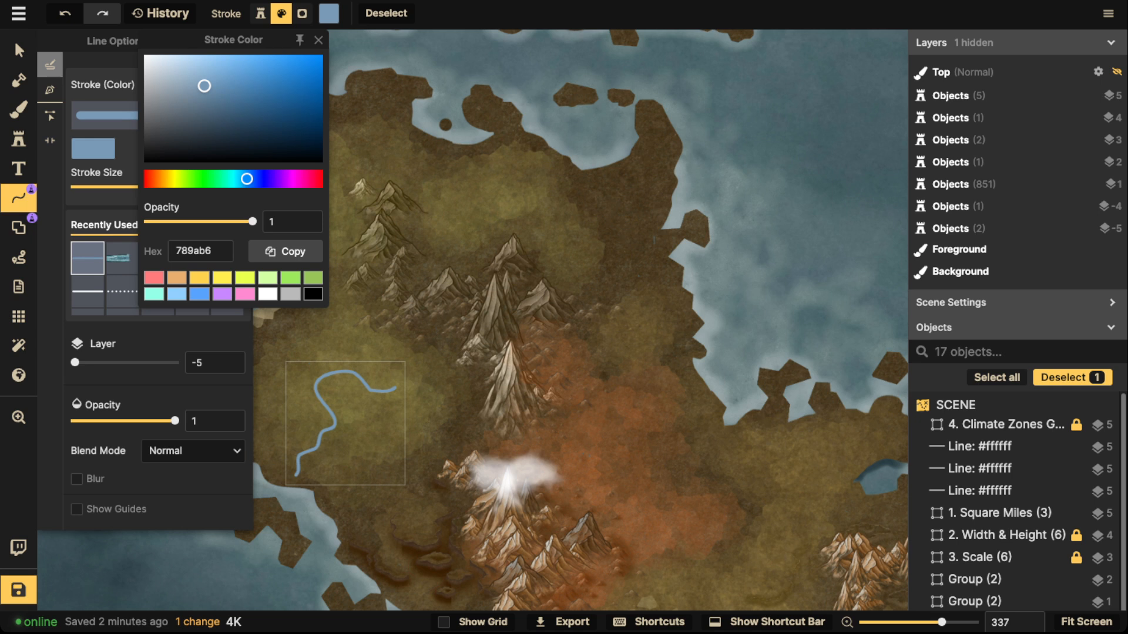
click(124, 291)
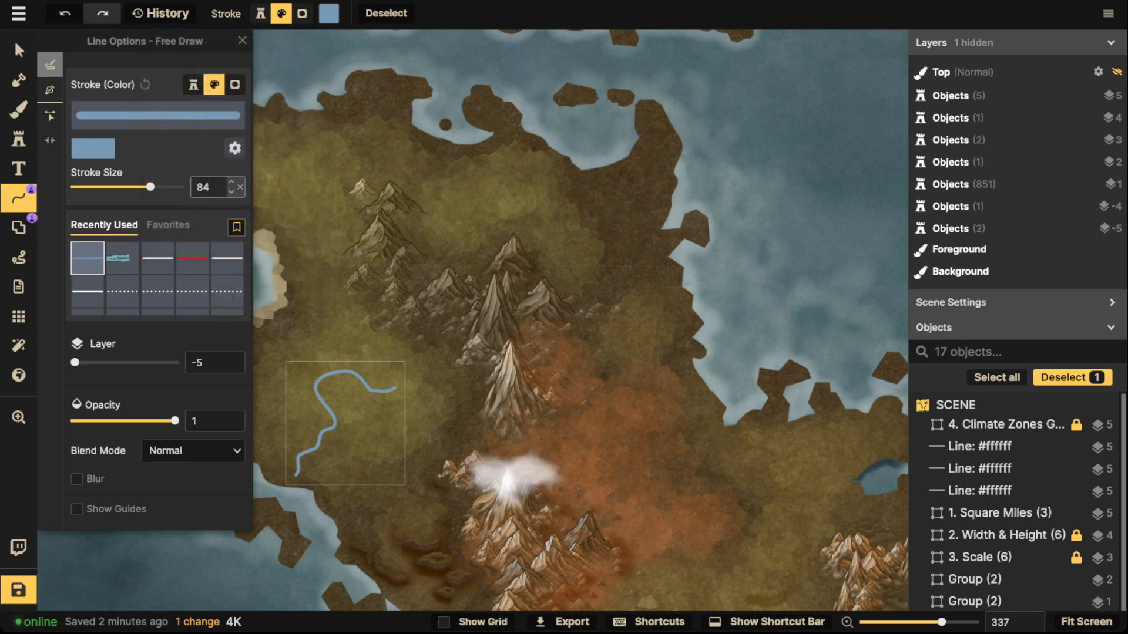
- Set the river line's blend mode to Color and move the line slightly east
click(193, 451)
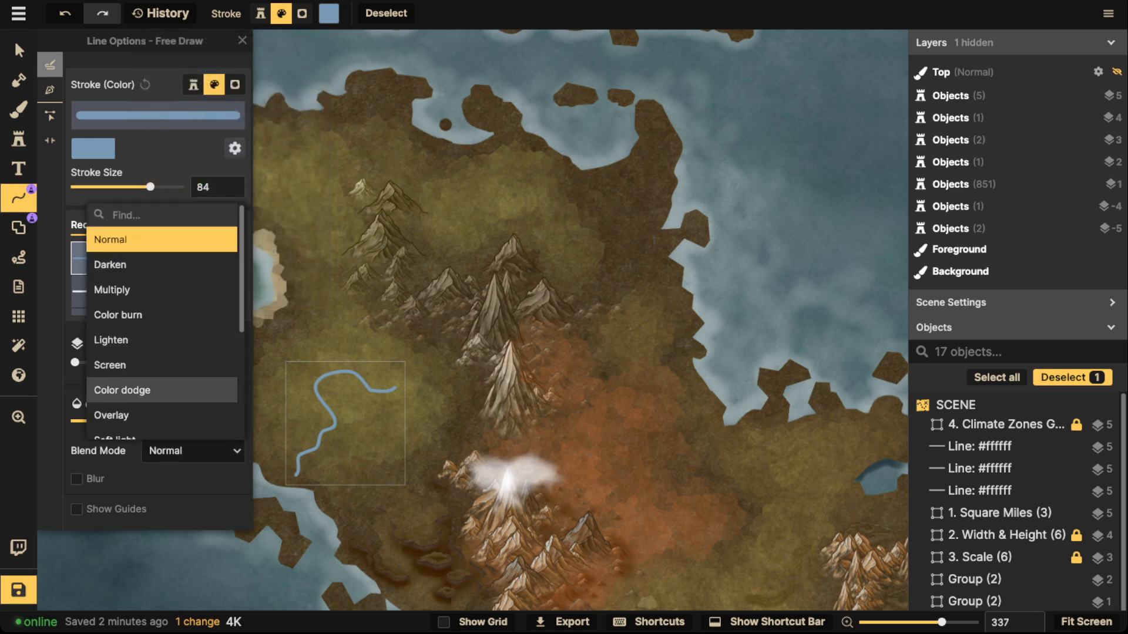
scroll(158, 353, down, 3)
click(111, 400)
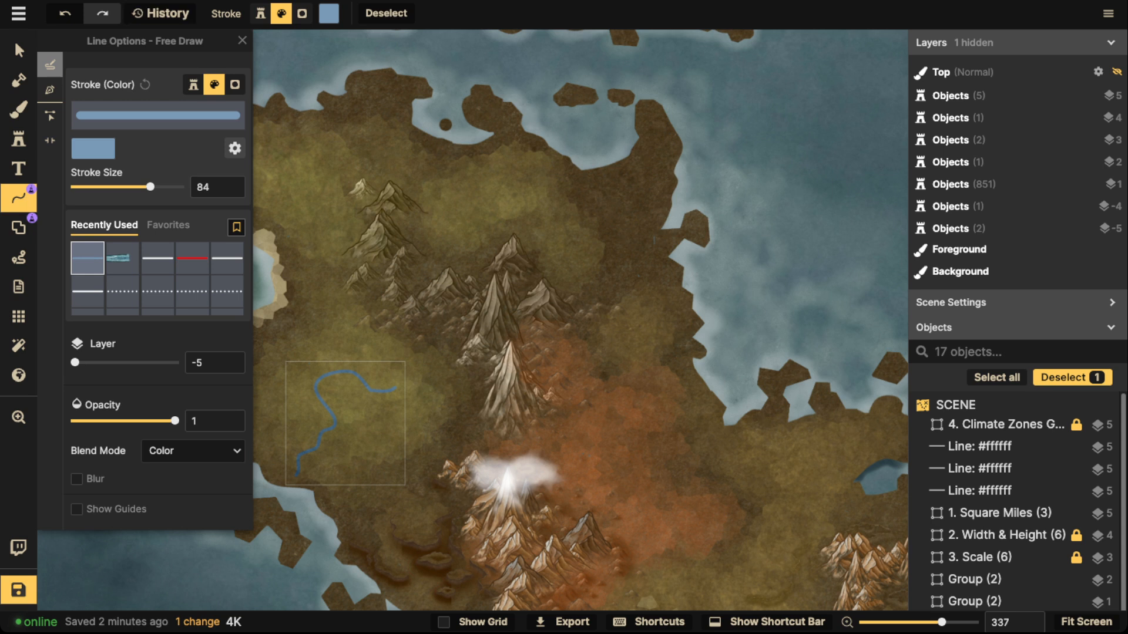
click(19, 50)
drag(344, 422, 366, 417)
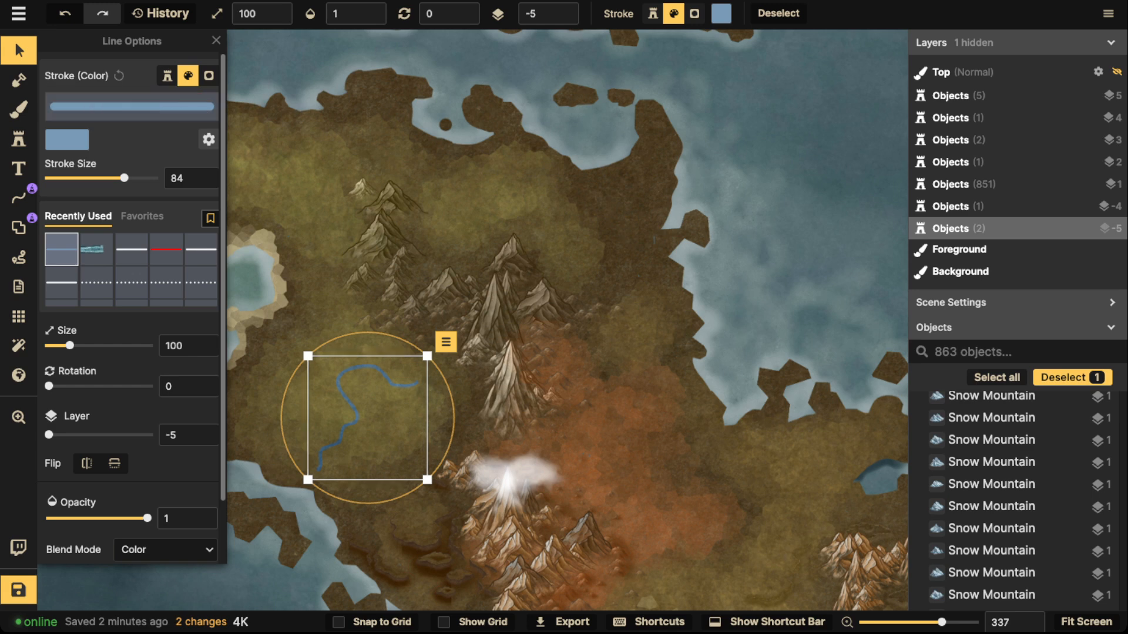
- Reduce the river line's stroke size to 43 and delete the line
click(123, 178)
drag(123, 178, 114, 178)
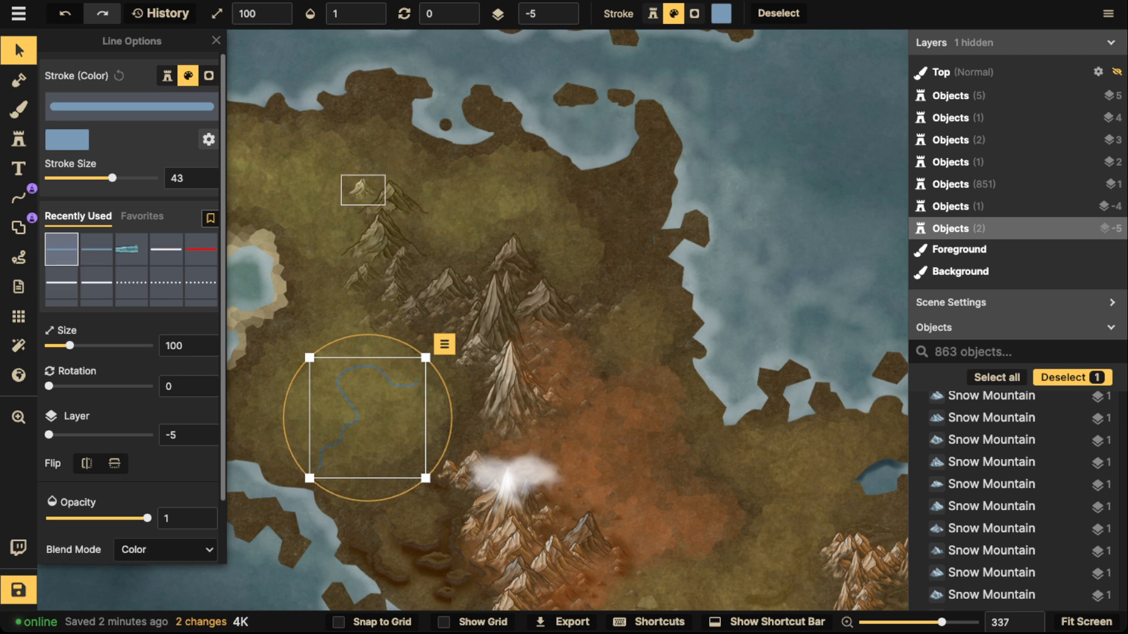
key(Delete)
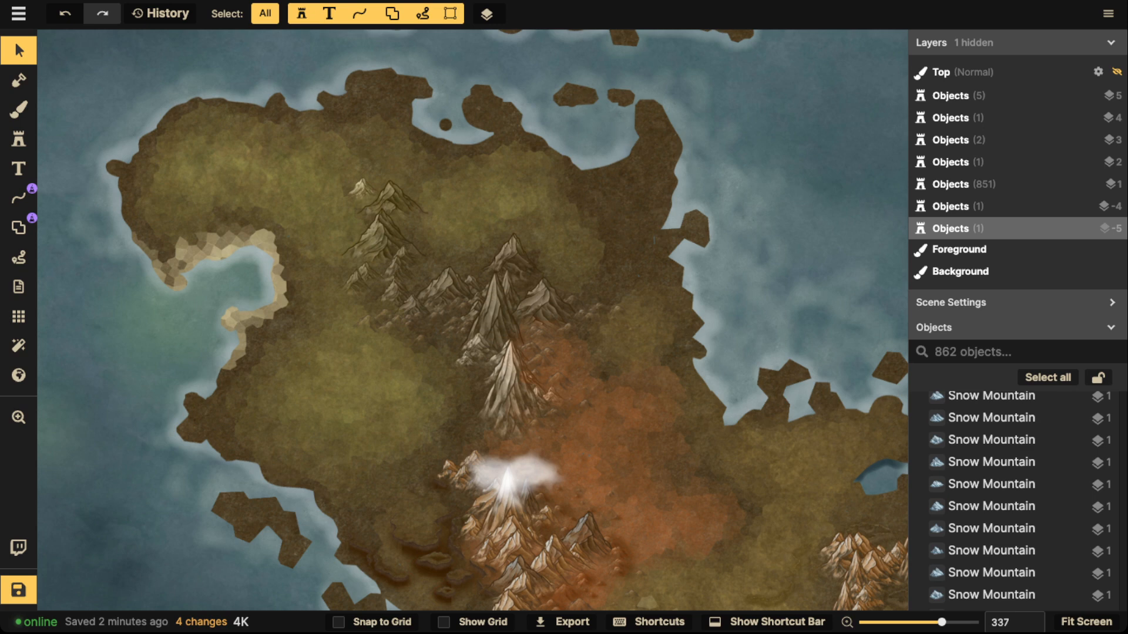
scroll(378, 188, down, 8)
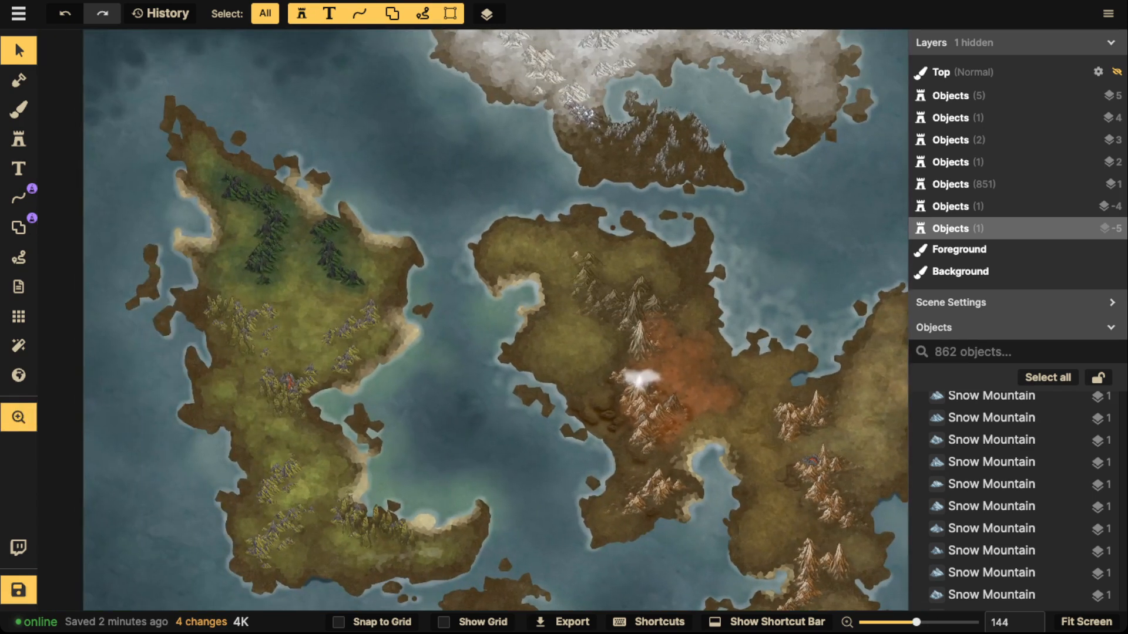
scroll(478, 287, up, 3)
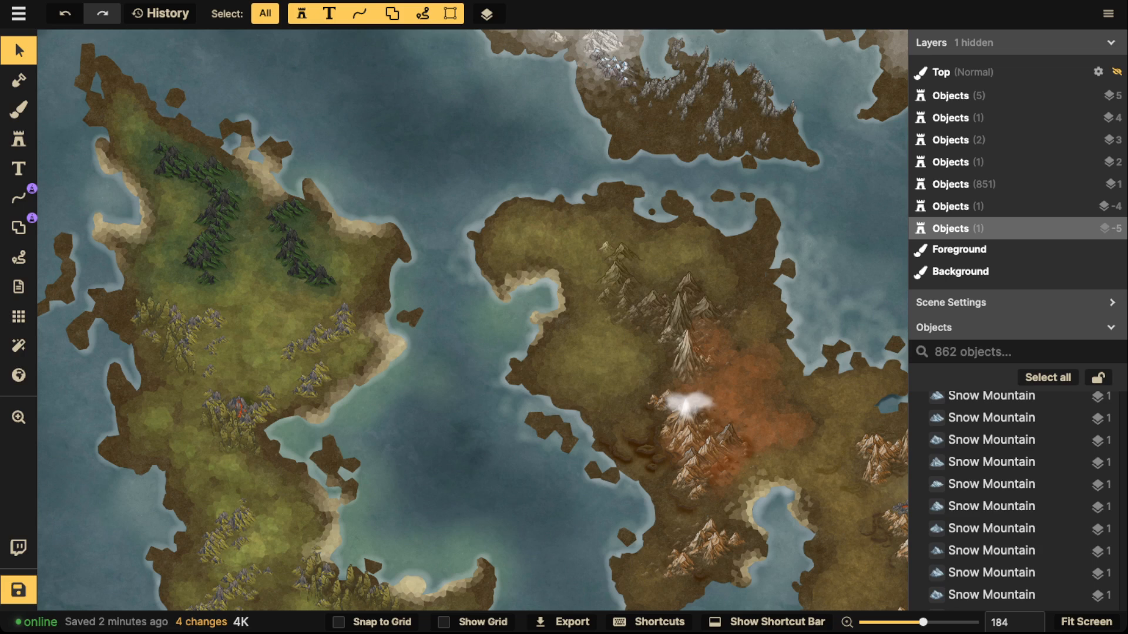
- Set up the shape tool without a stroke and with a blue water texture fill from the Fantasy World Core pack
scroll(657, 362, up, 5)
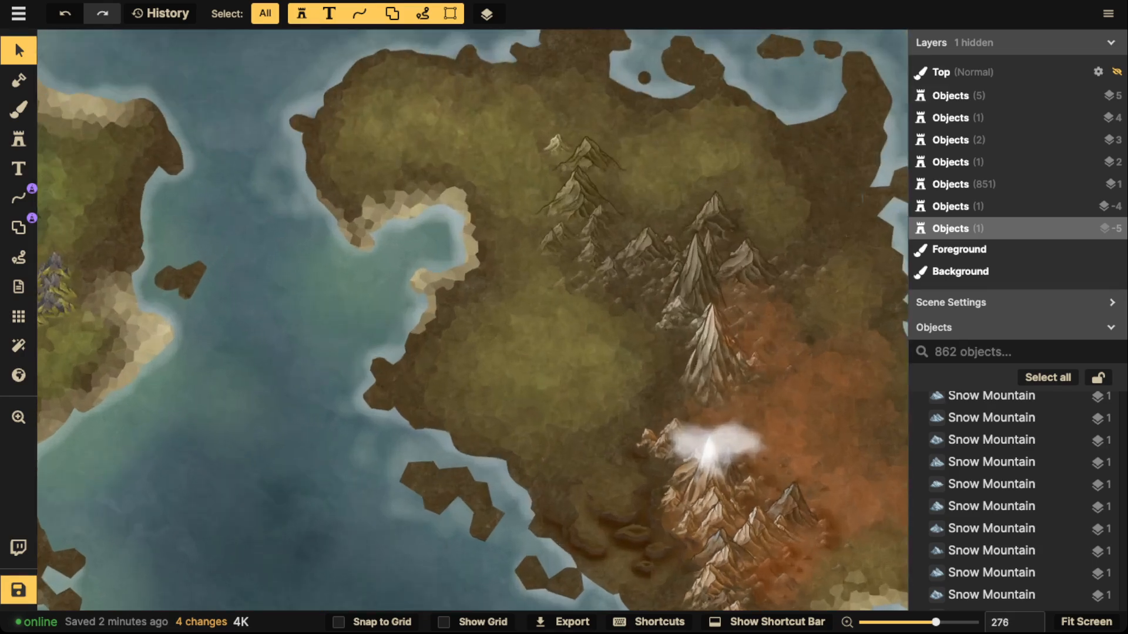
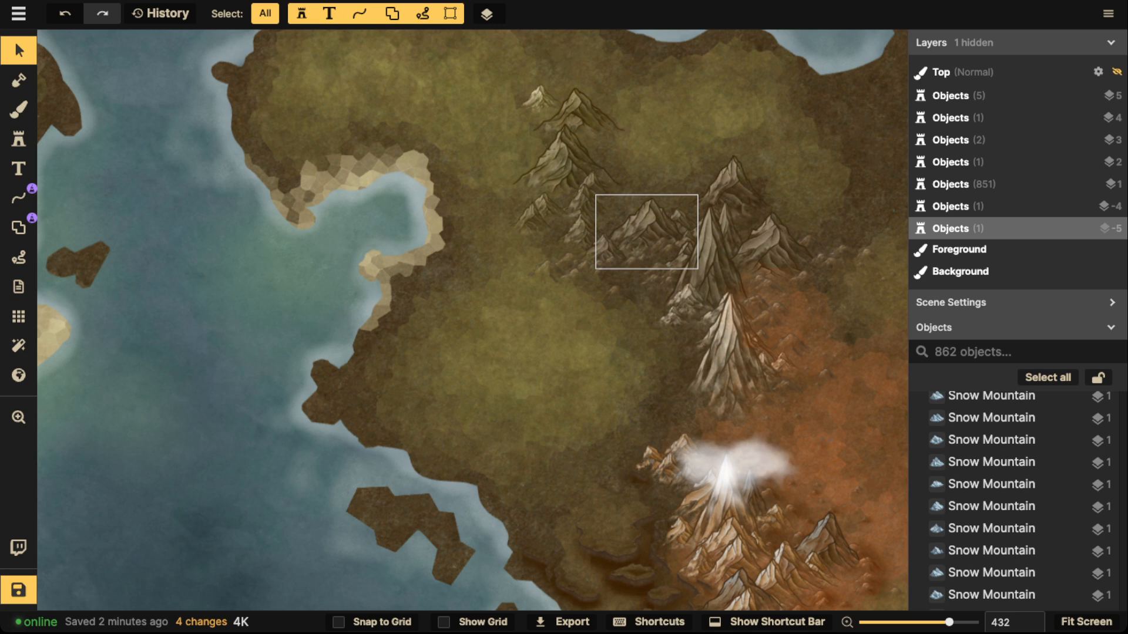
click(646, 231)
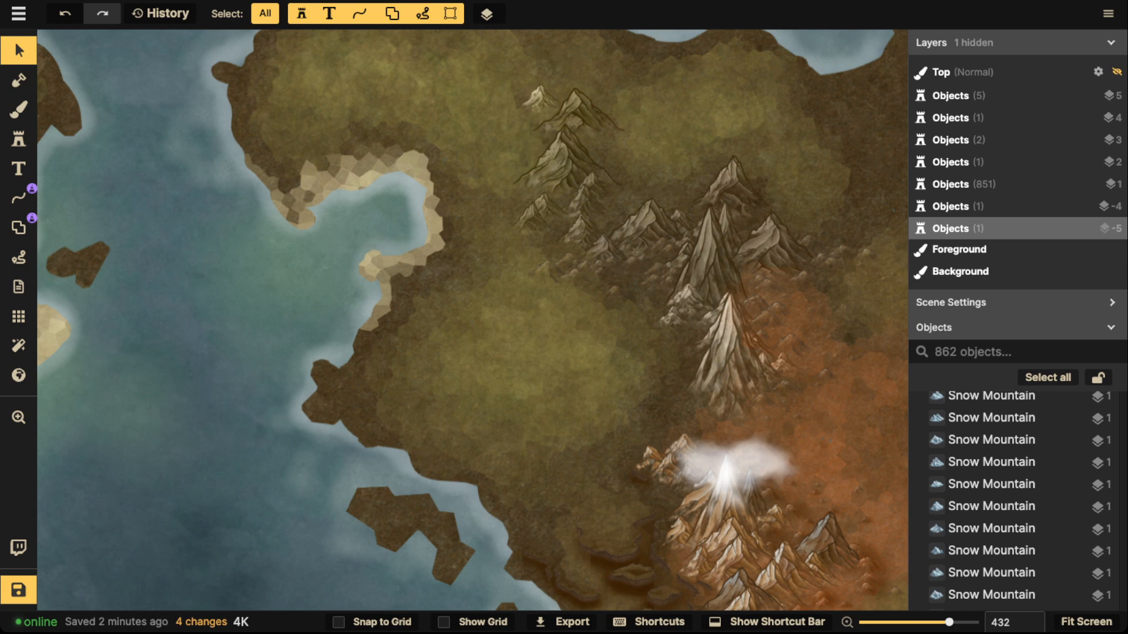
scroll(699, 141, up, 8)
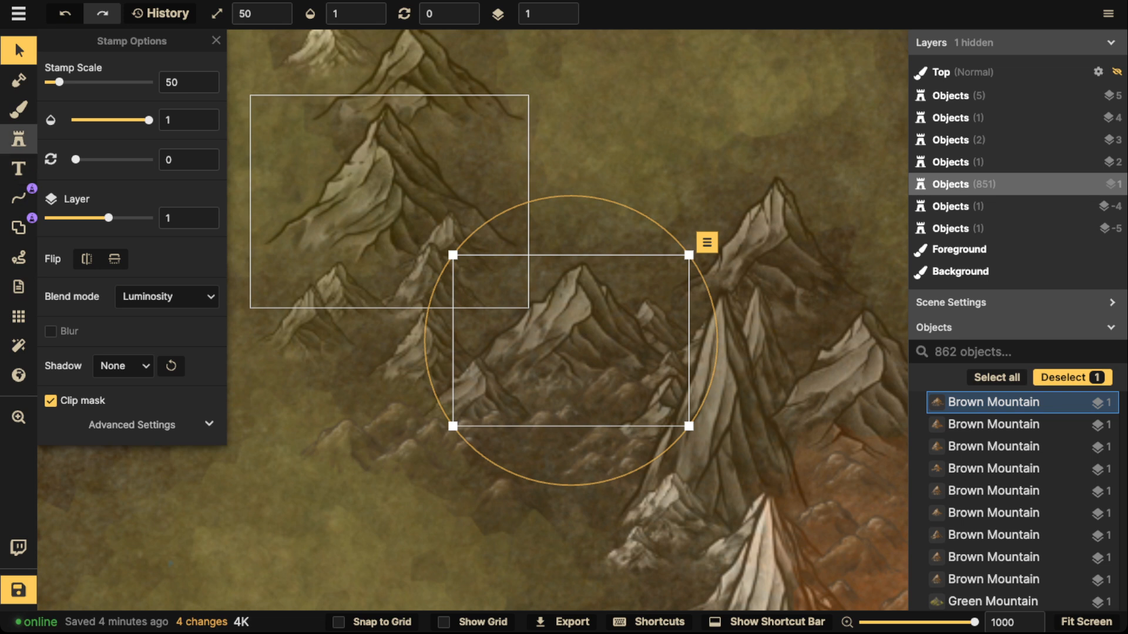
click(18, 227)
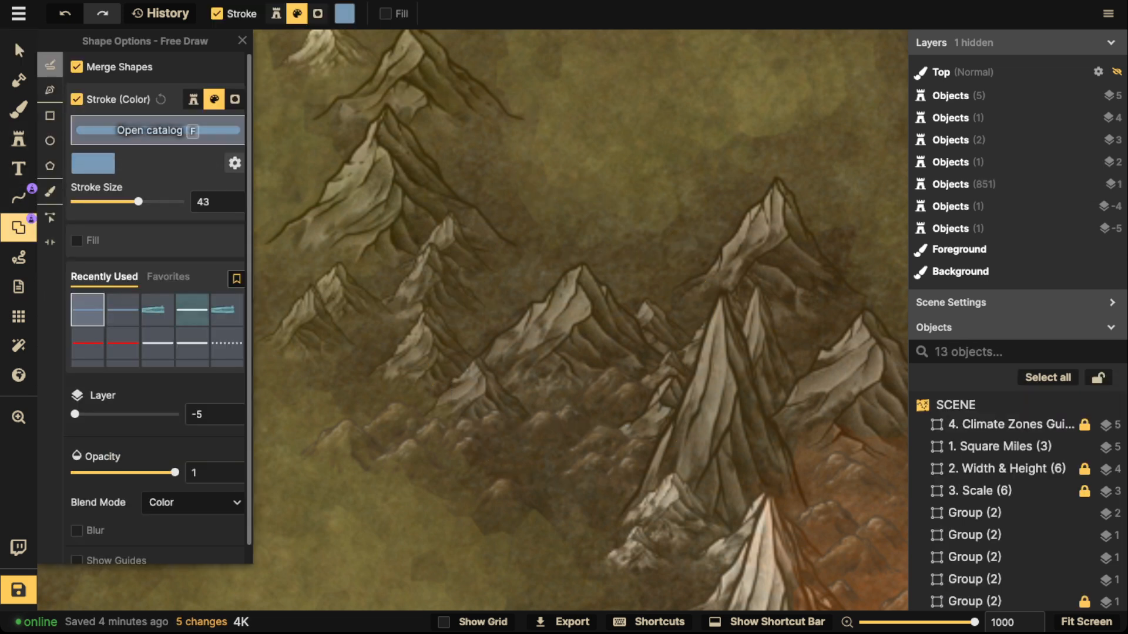
click(77, 99)
click(76, 135)
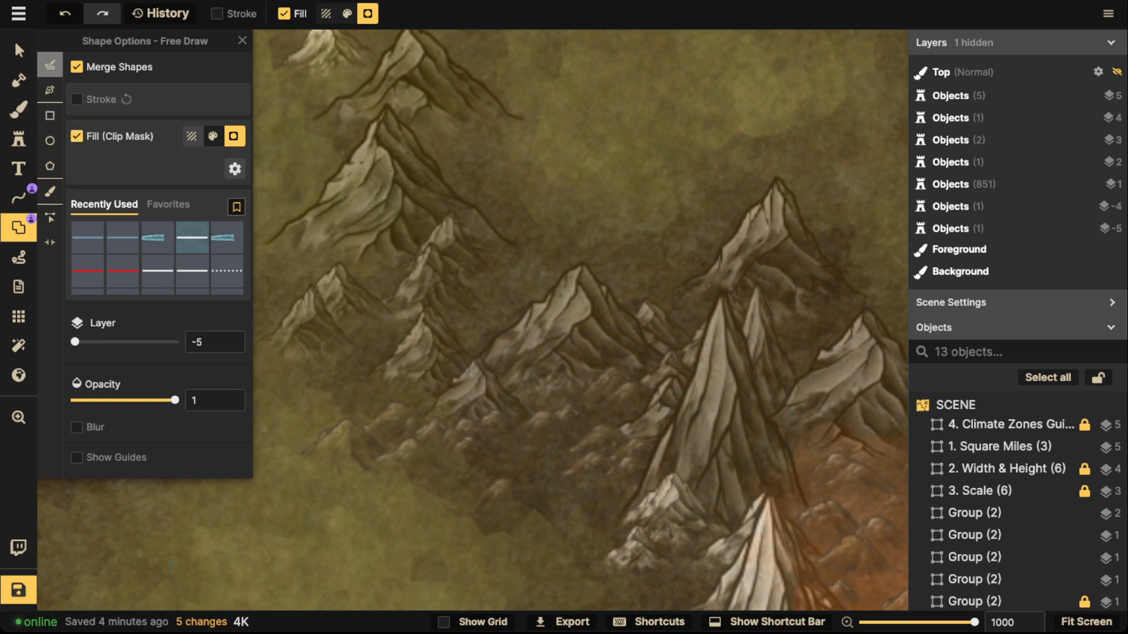
click(191, 136)
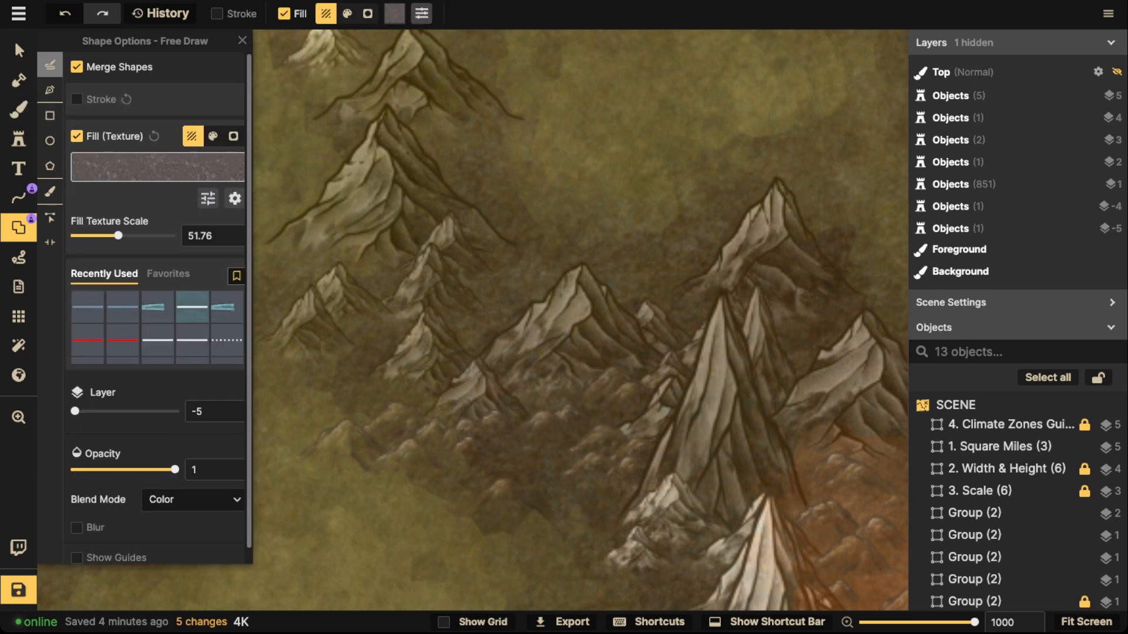
click(155, 168)
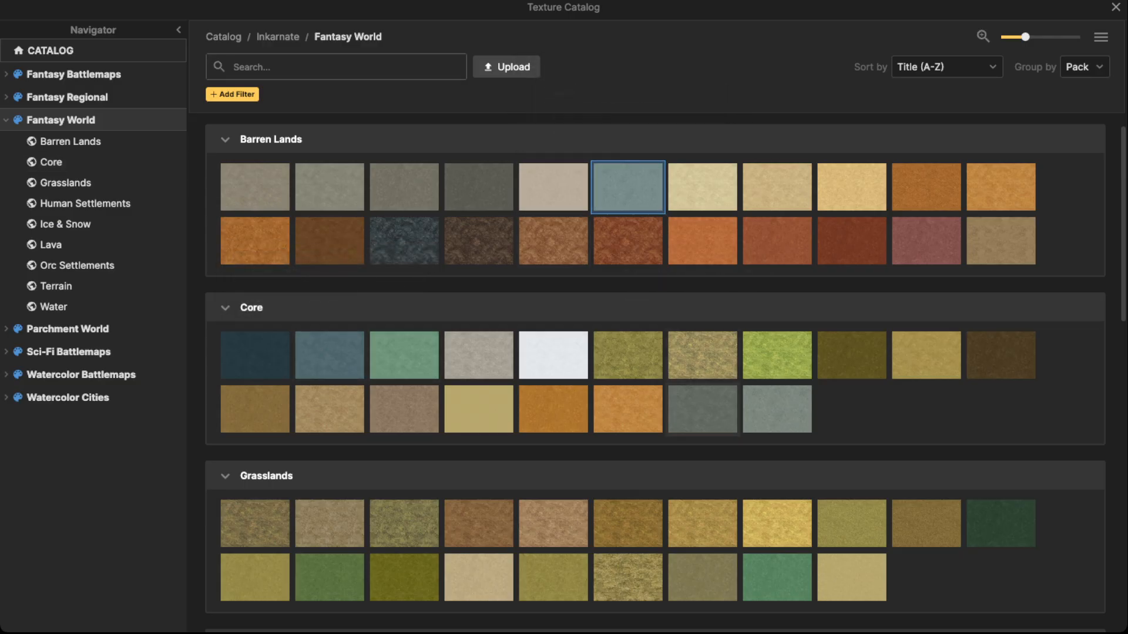
click(406, 356)
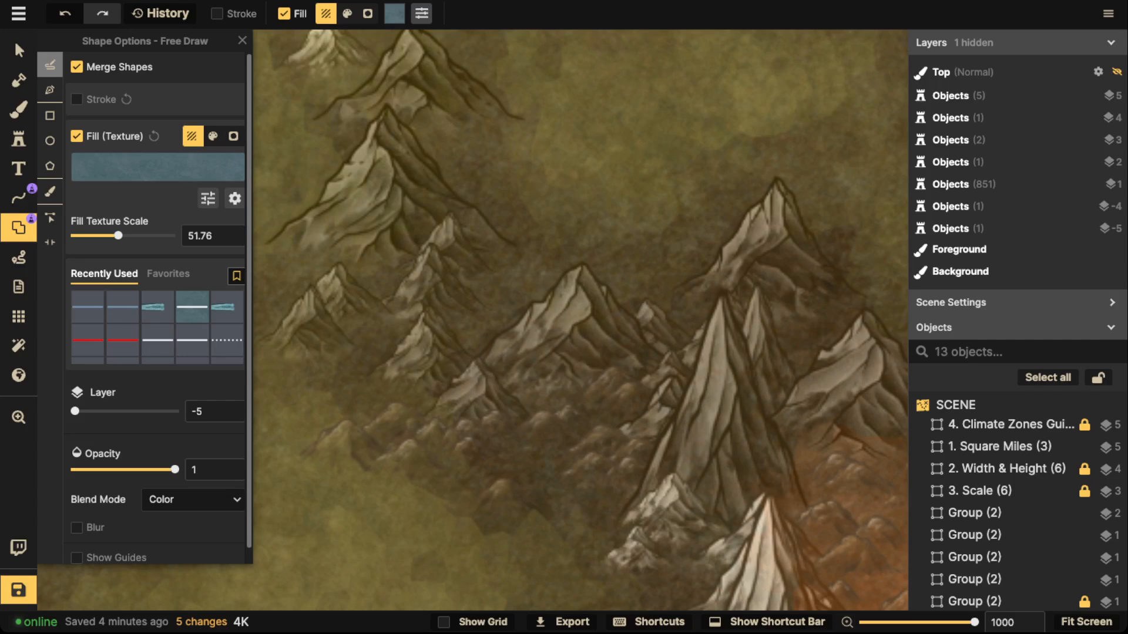
- Paint a small lake shape on layer 0 with the size 5 shape brush on the plain north of the mountain range
click(50, 191)
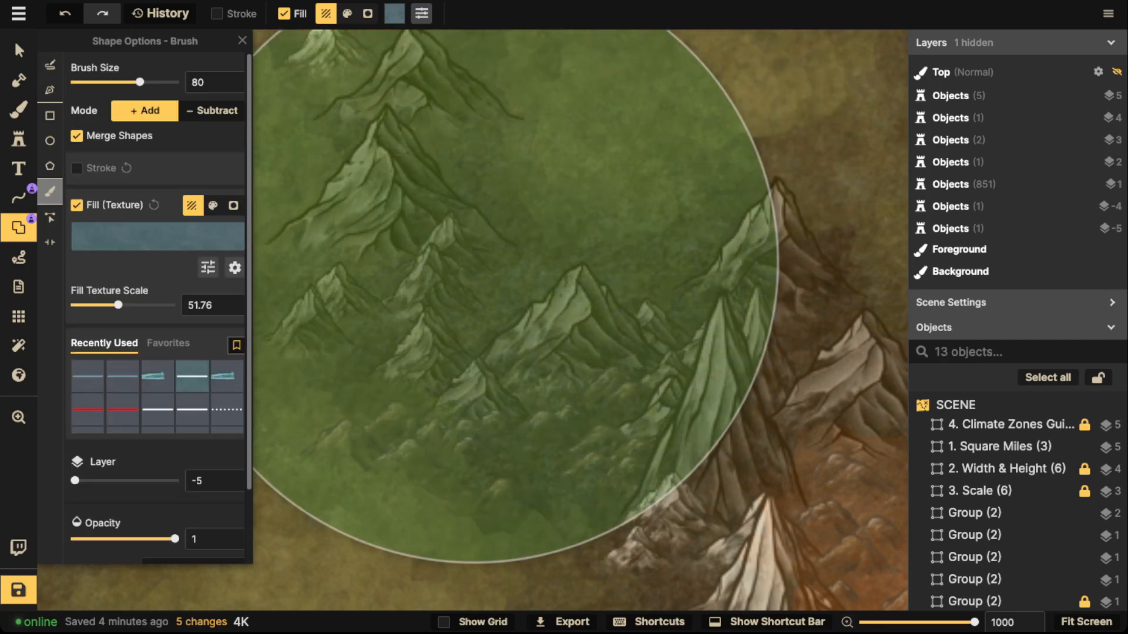
scroll(514, 295, down, 10)
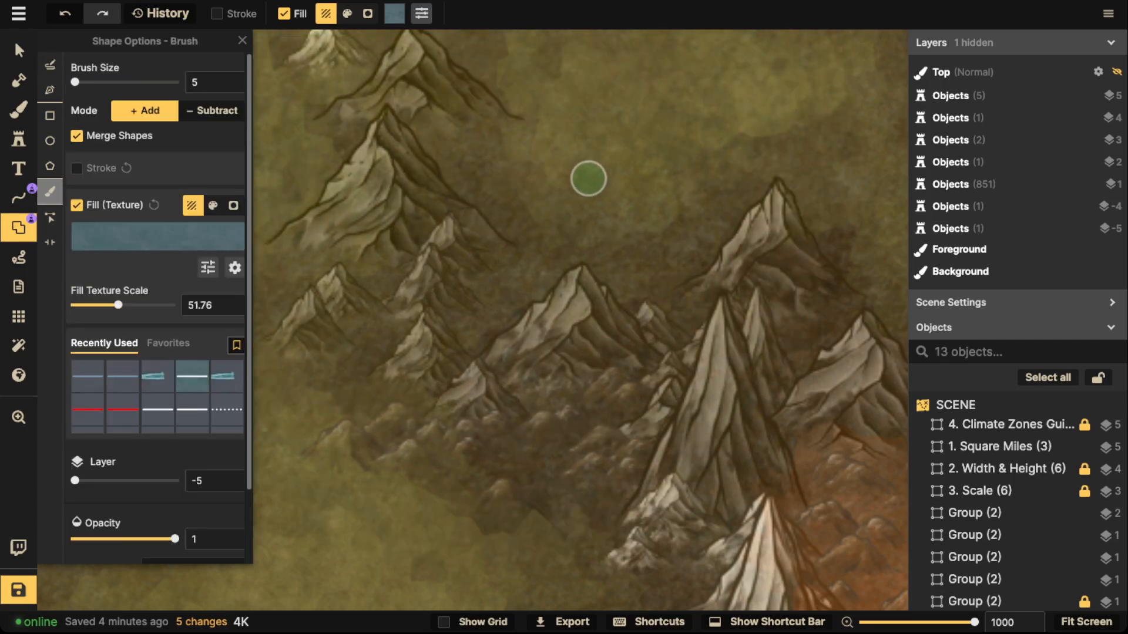
click(594, 168)
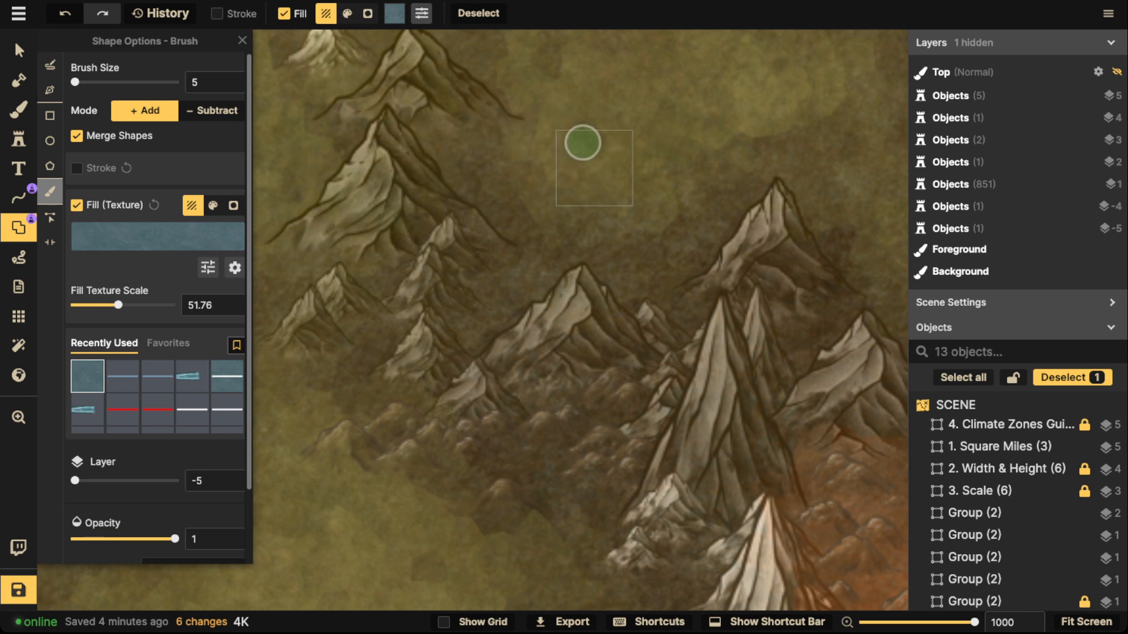
scroll(596, 256, down, 2)
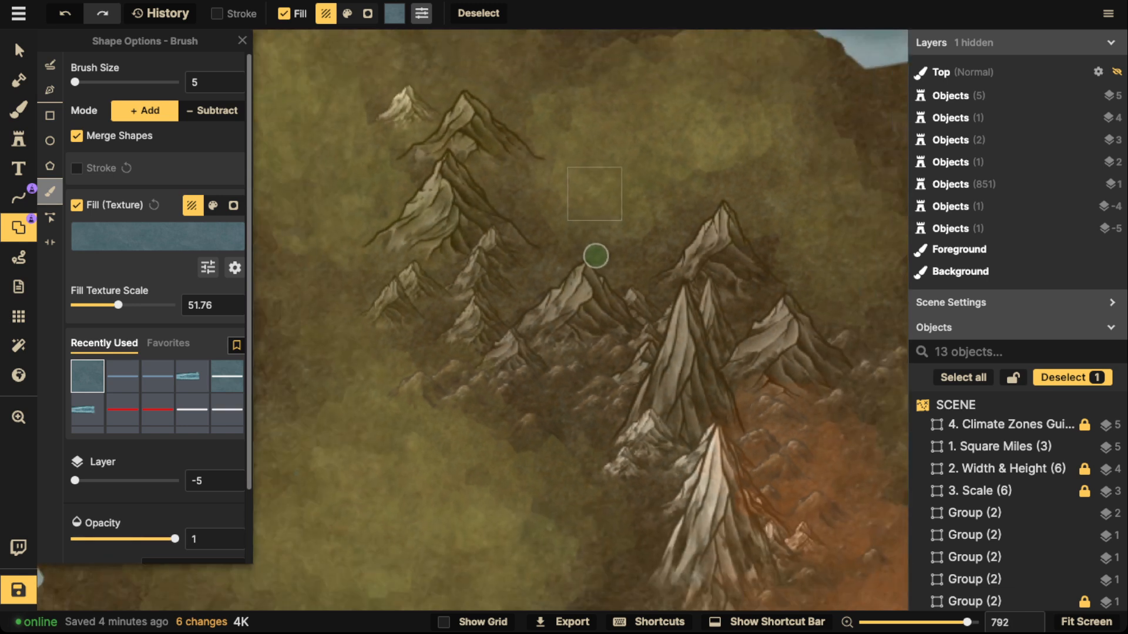
scroll(596, 256, down, 1)
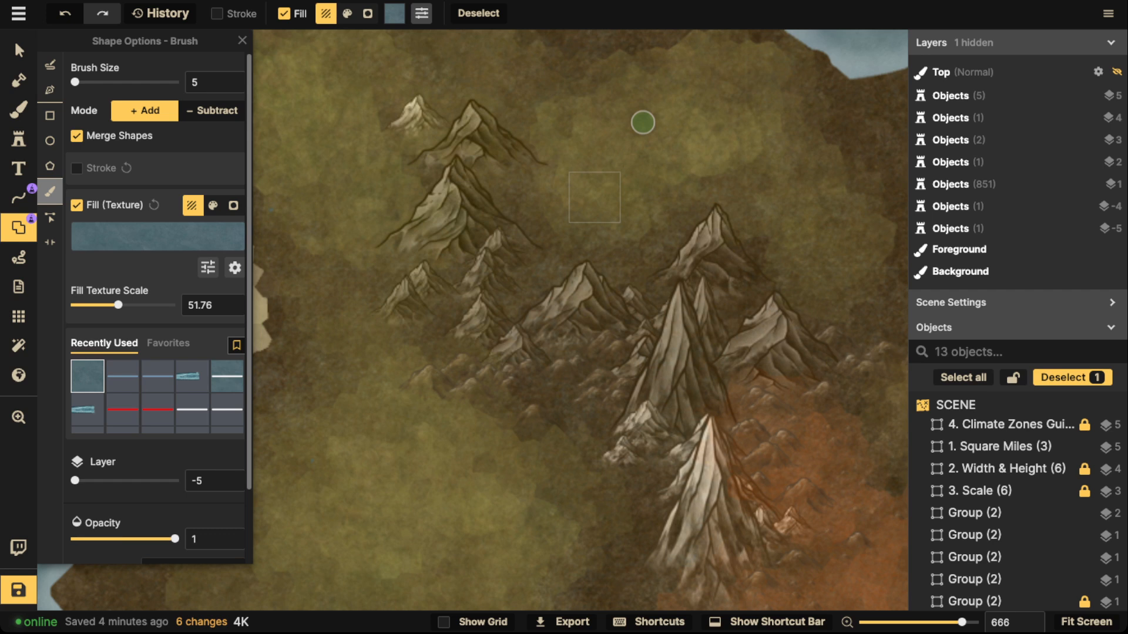
click(595, 198)
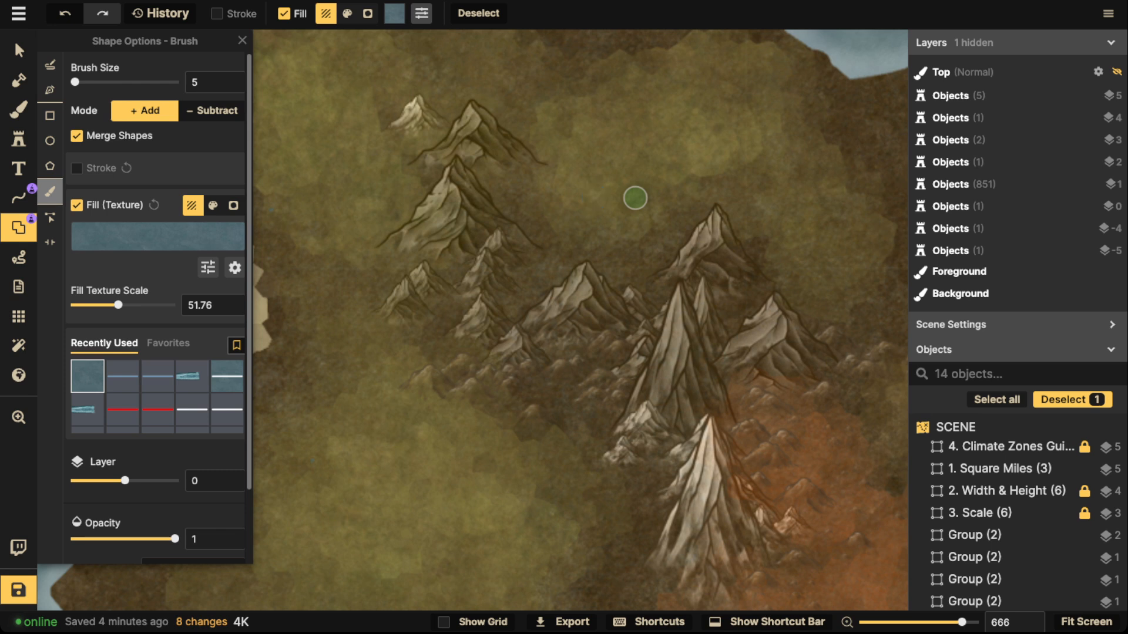
mouse_move(639, 151)
mouse_down()
mouse_move(604, 176)
mouse_move(635, 177)
mouse_move(655, 163)
mouse_move(641, 147)
mouse_move(601, 174)
mouse_move(646, 156)
mouse_up()
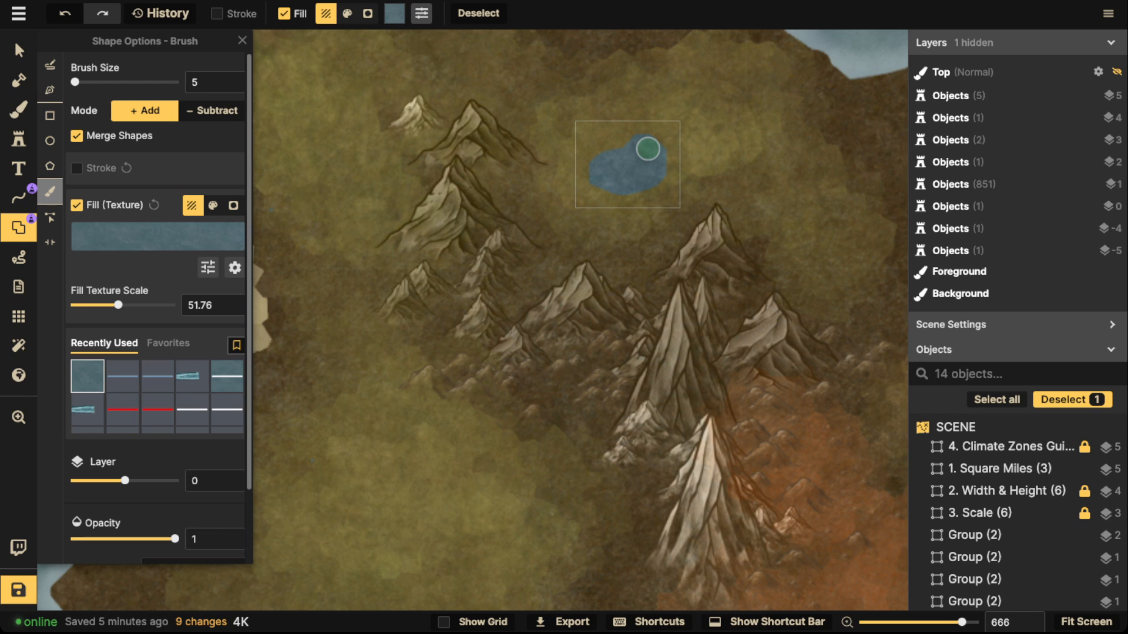
- Reduce the lake's size to 40 and move it beside the peak of the central mountain in the range
key(v)
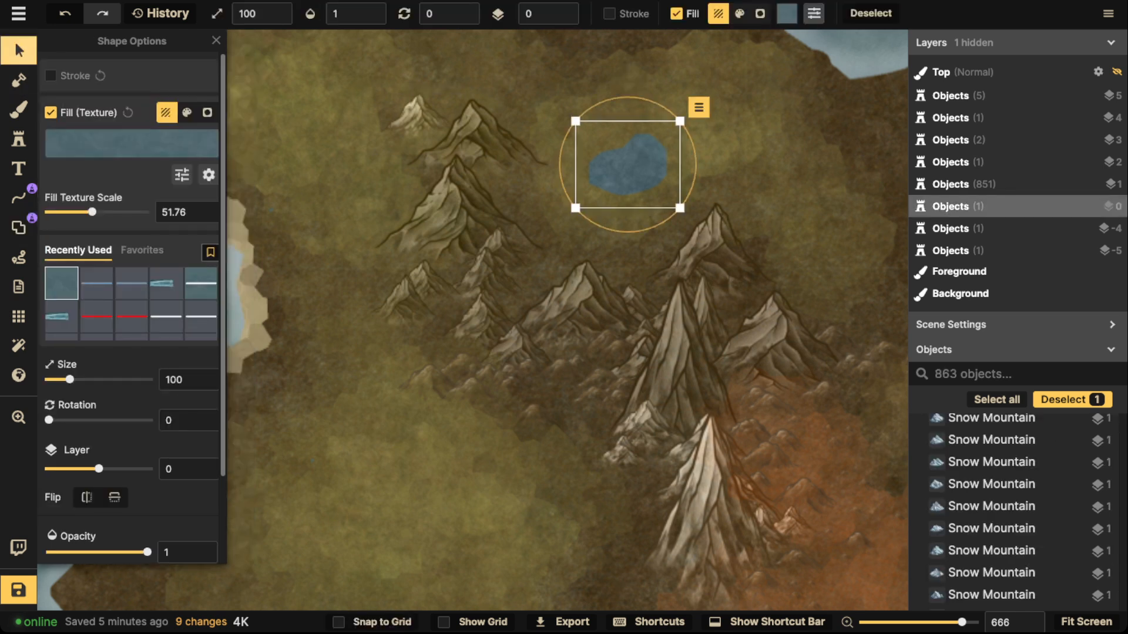
key(bracketleft)
key(bracketleft)
key(bracketleft)
key(bracketleft)
key(bracketleft)
key(bracketleft)
scroll(624, 226, up, 1)
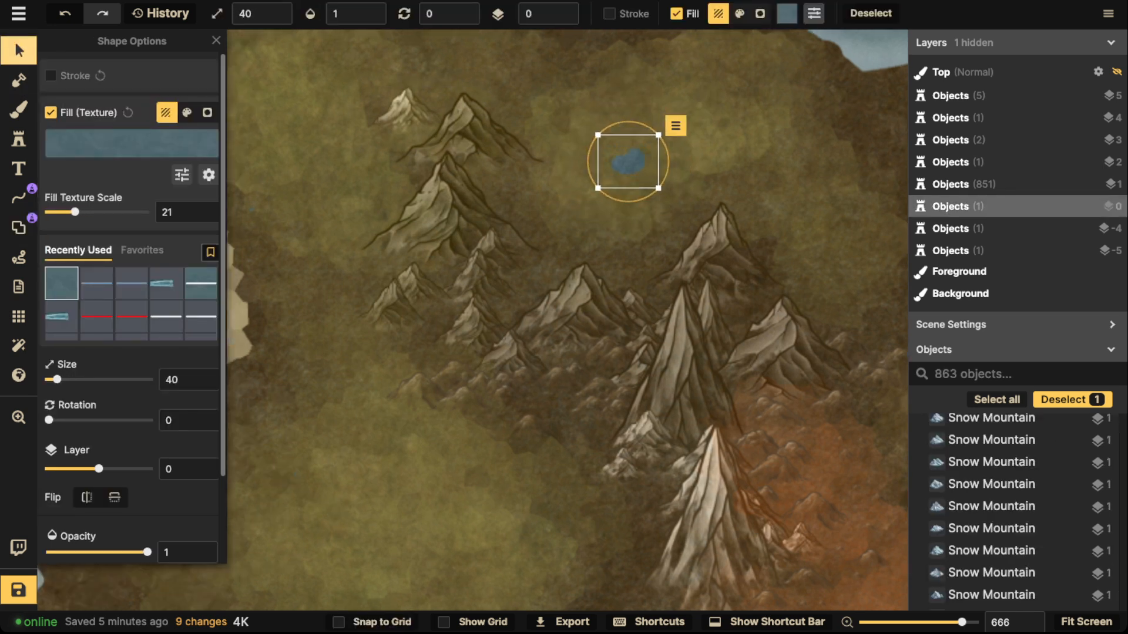
scroll(622, 218, up, 2)
drag(631, 139, 586, 296)
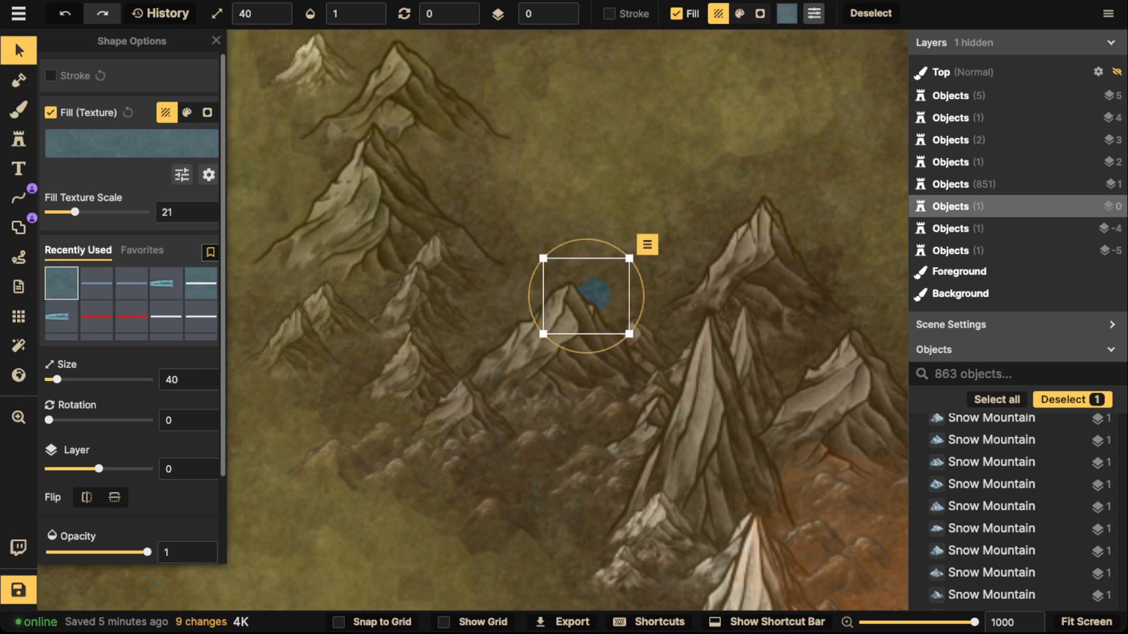
click(547, 358)
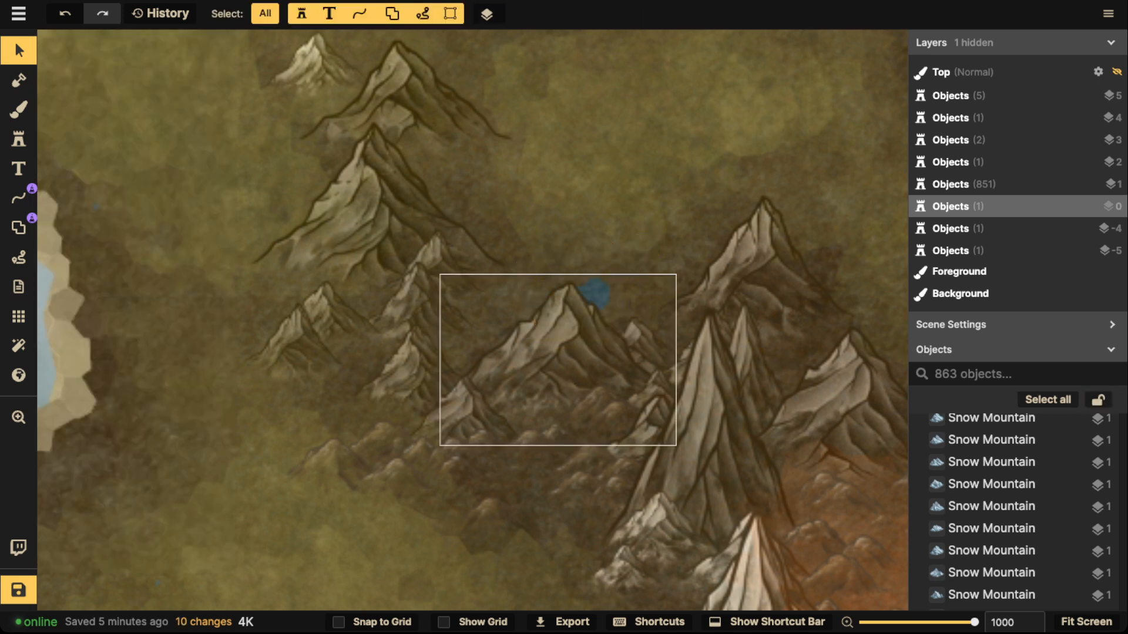
- Stamp a brown mountain at scale 50 behind the lake, put it on layer 0 and shift it south over the lake
click(19, 139)
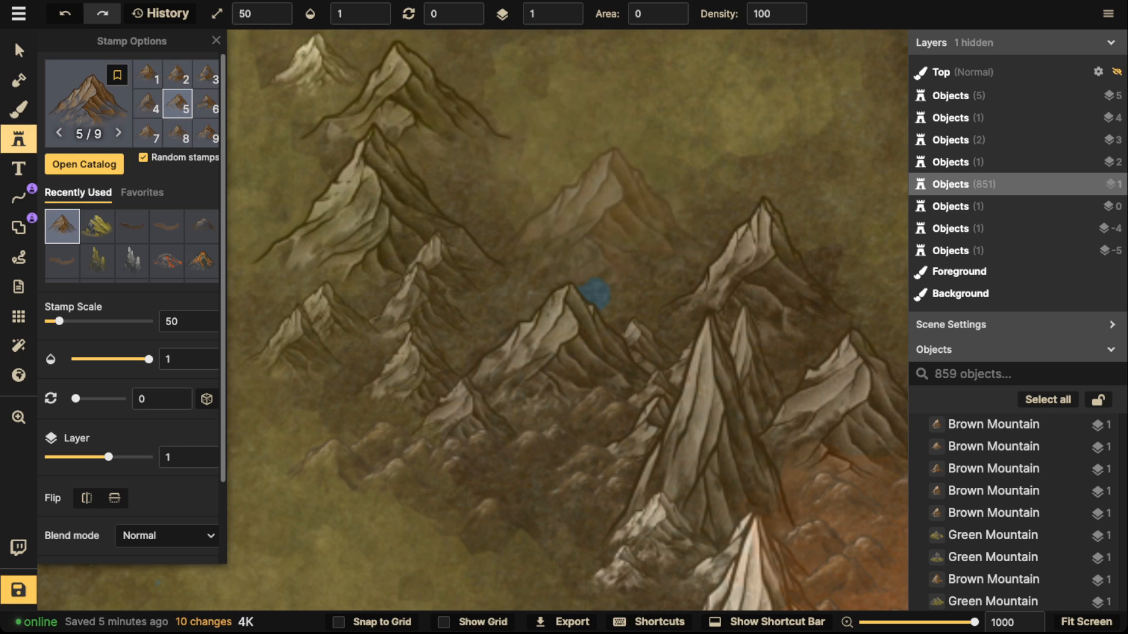
click(614, 229)
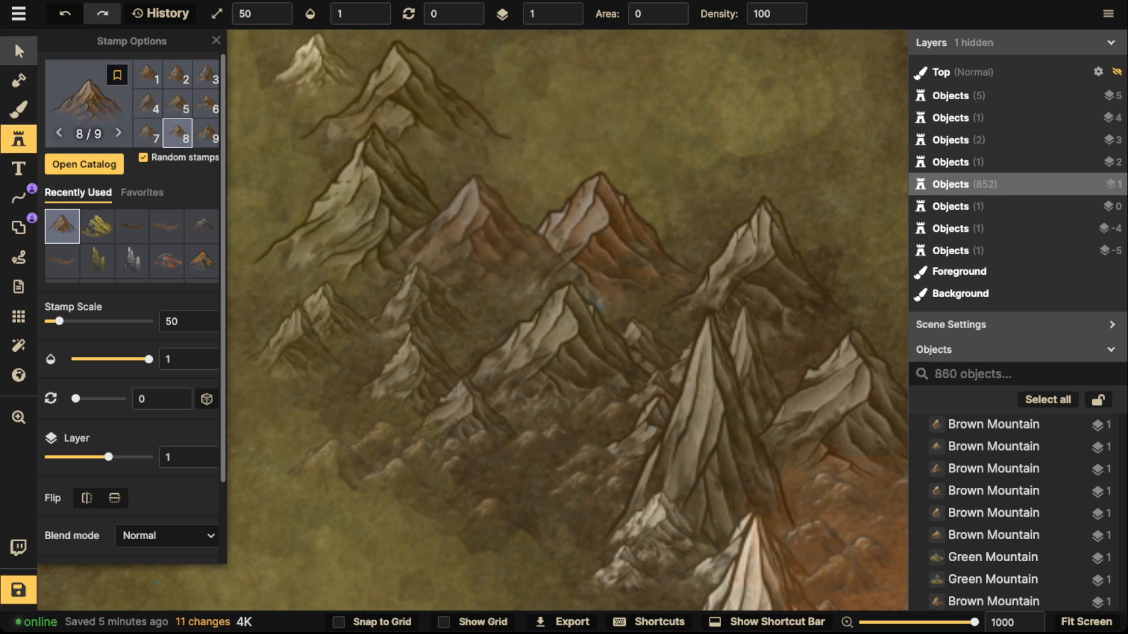
click(19, 51)
click(564, 19)
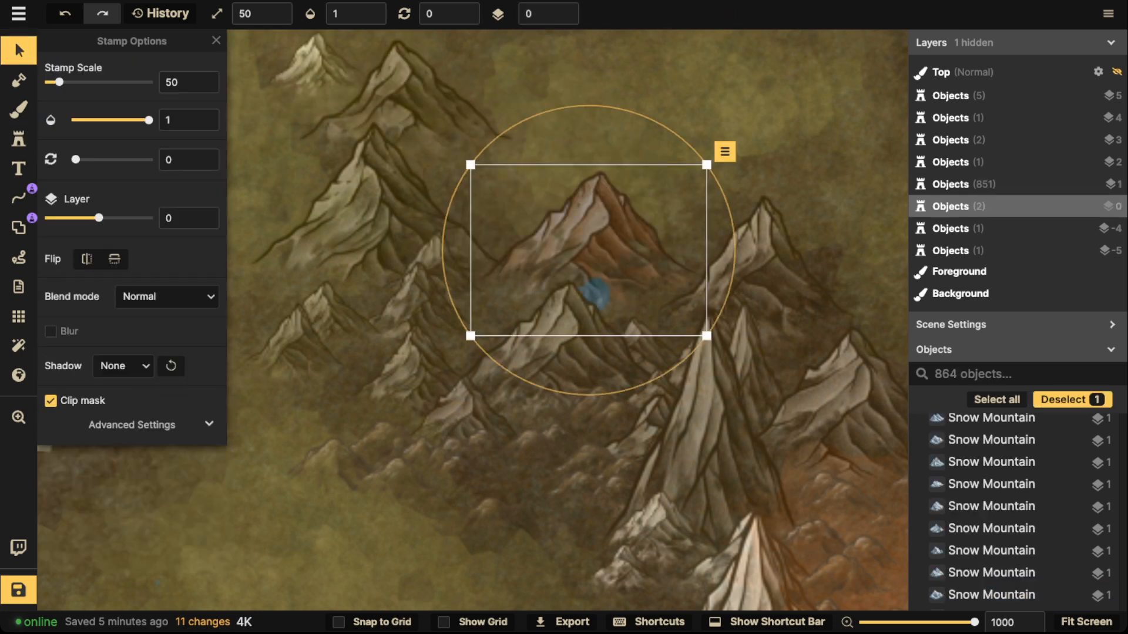
drag(589, 251, 595, 309)
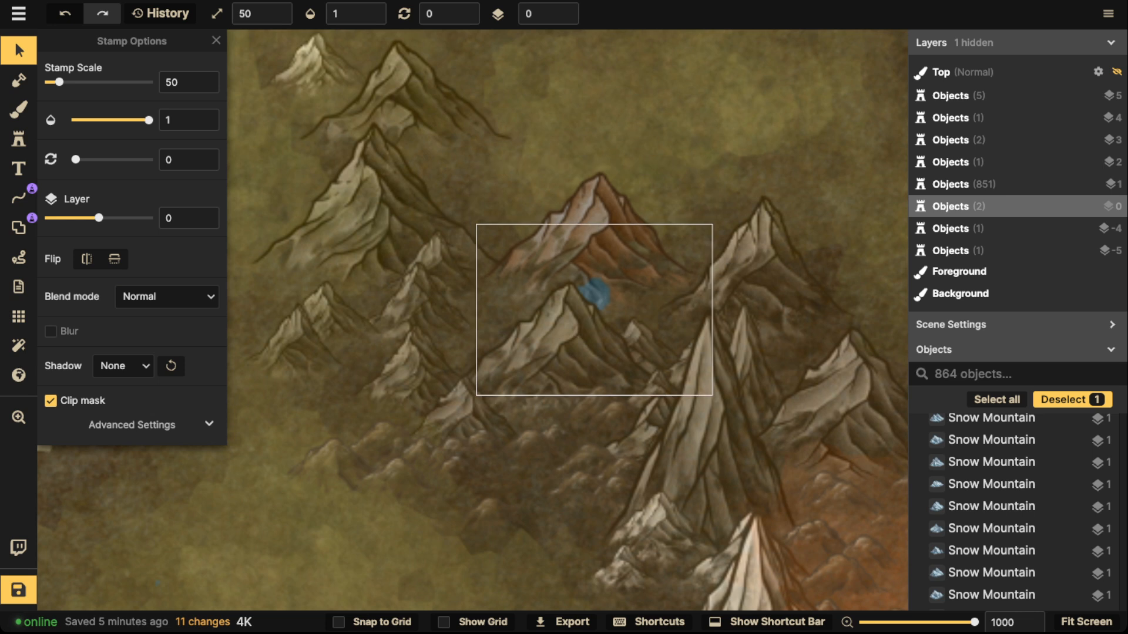
- Set the new mountain's blend mode to Luminosity and nudge it slightly north
click(167, 297)
scroll(135, 527, down, 3)
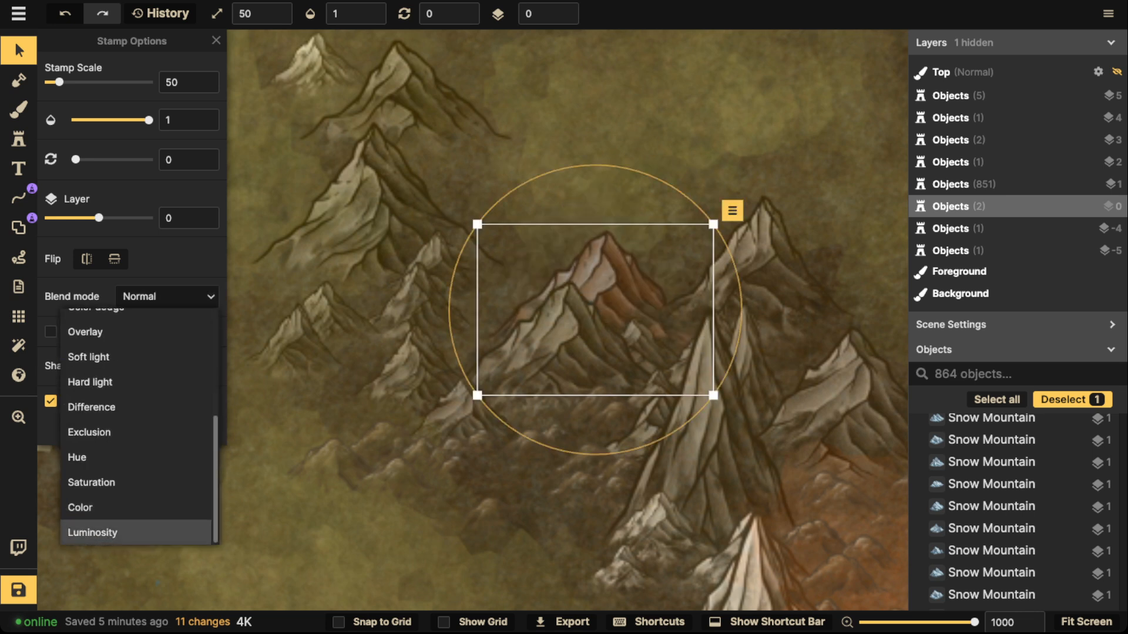
click(136, 532)
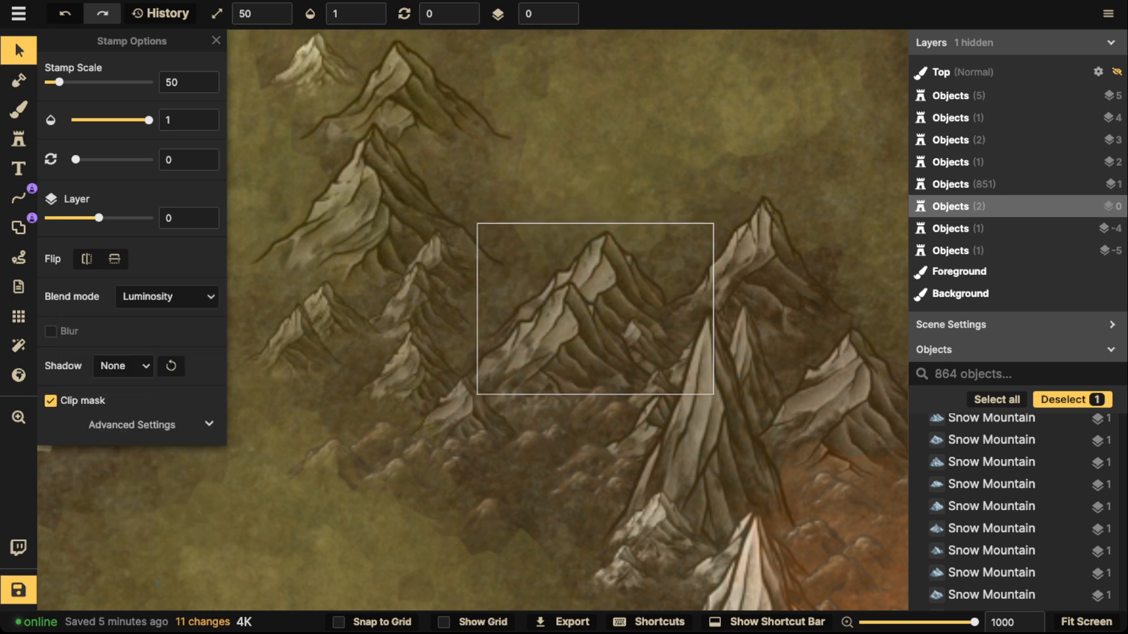
drag(592, 292, 589, 277)
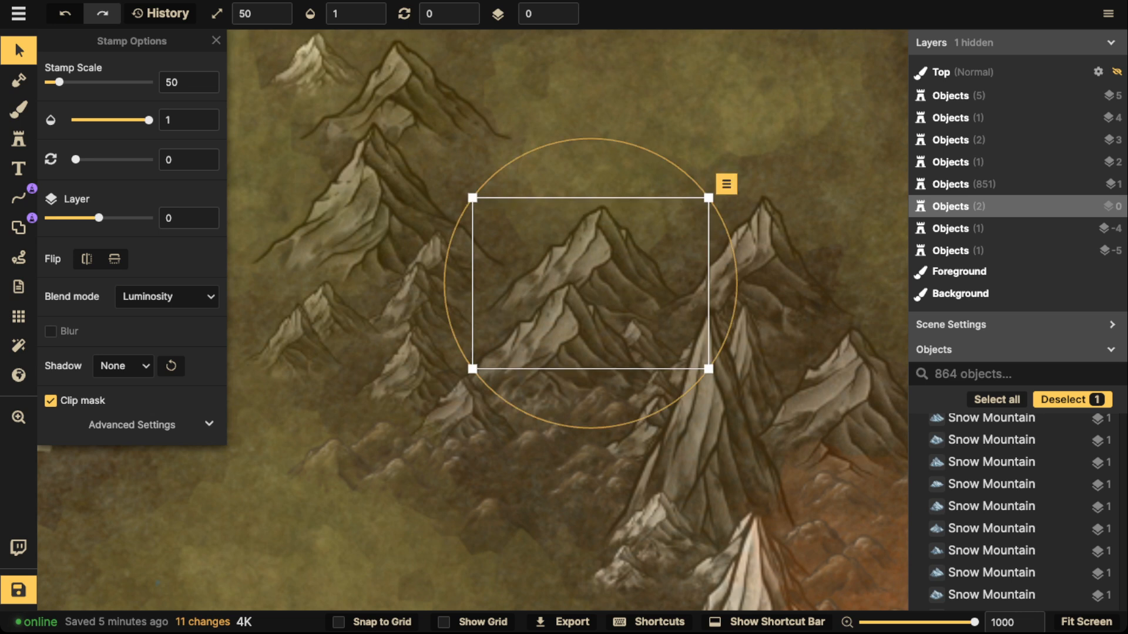
- Lower the new mountain to layer -2 and adjust its position behind the lake
click(564, 19)
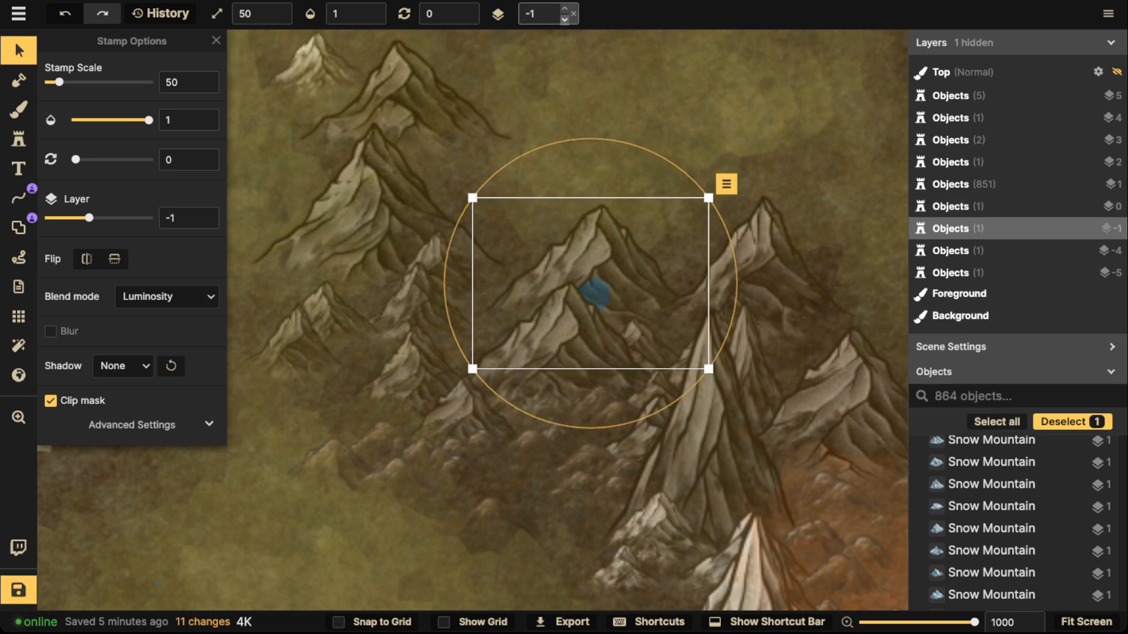
click(564, 19)
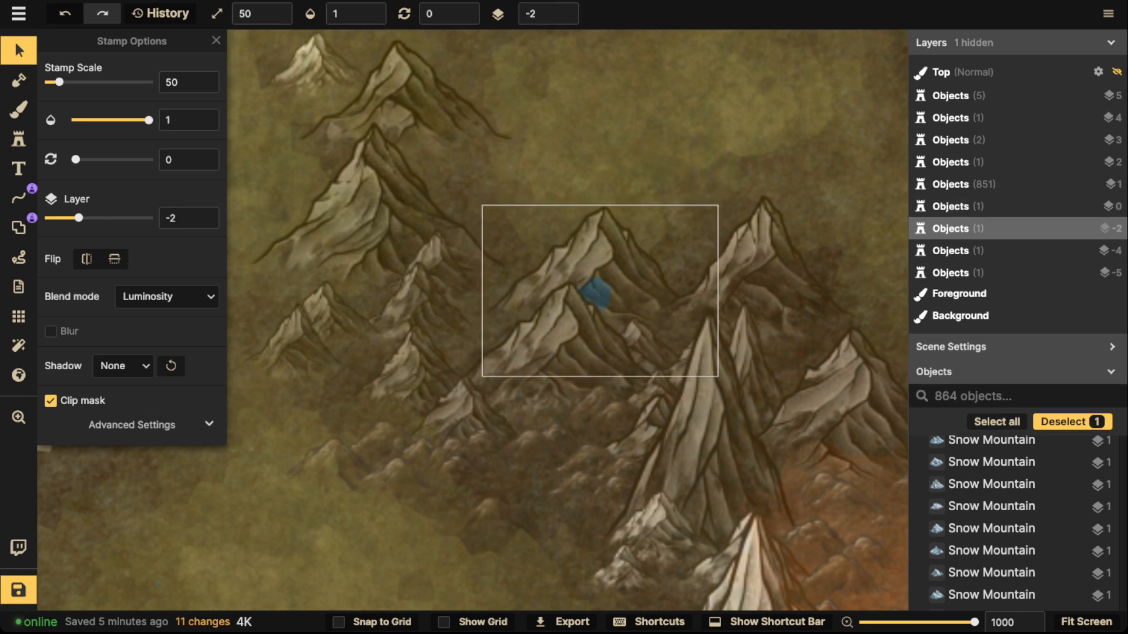
drag(599, 282, 607, 288)
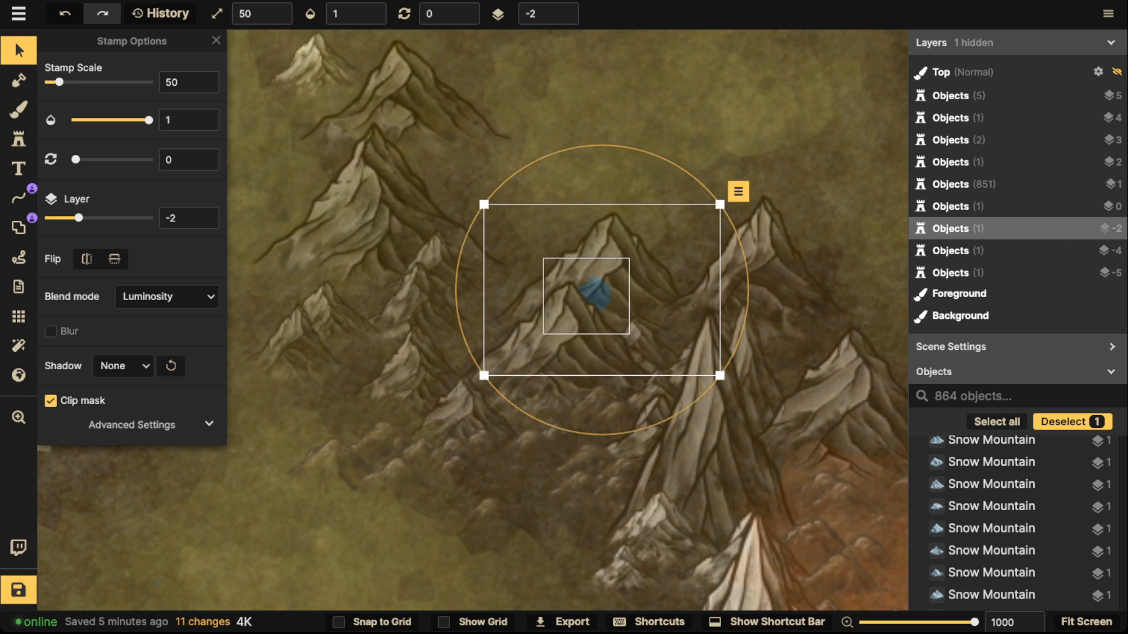
- Set the lake's blend mode to Normal and adjust the lake and the mountain behind it so they fit together
click(596, 291)
scroll(130, 294, down, 2)
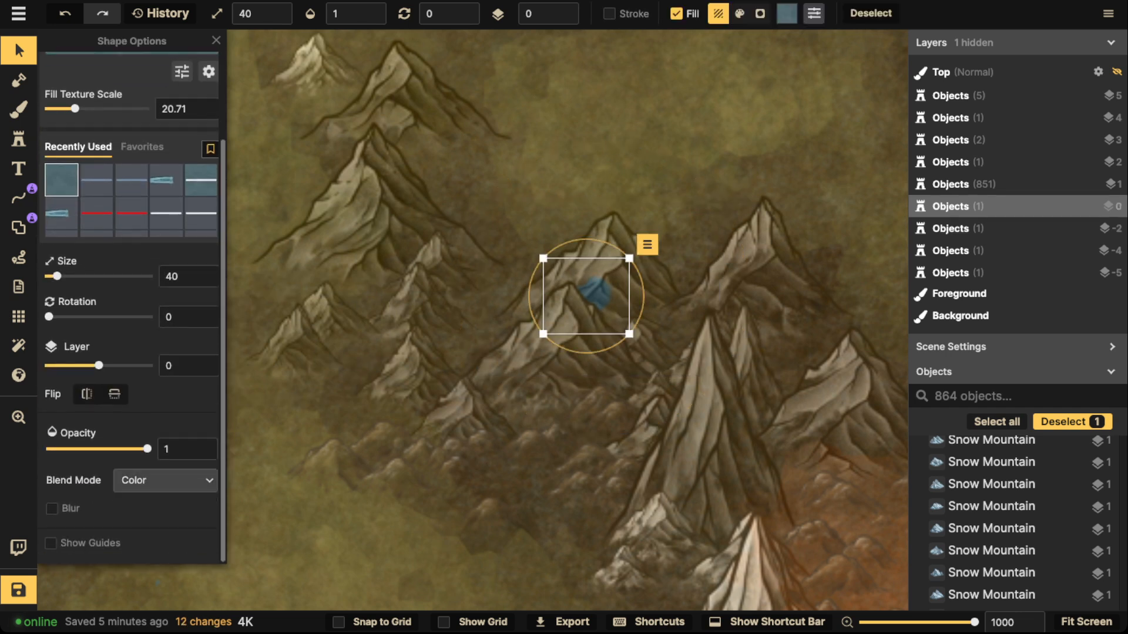
click(164, 480)
scroll(136, 320, up, 2)
scroll(135, 321, up, 2)
click(88, 266)
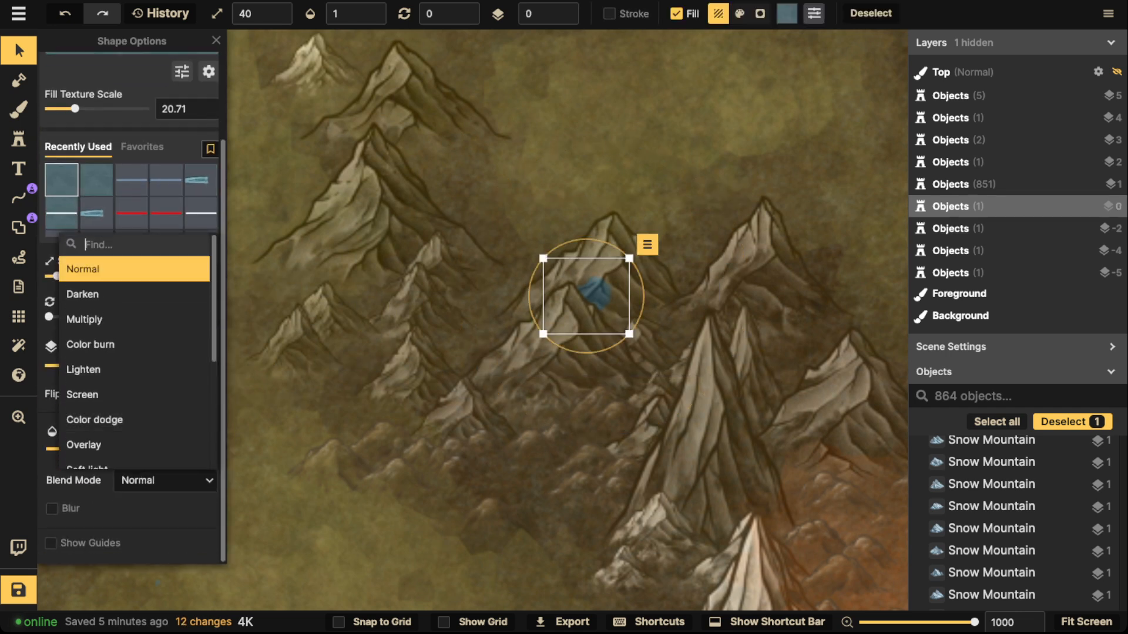
drag(596, 292, 624, 290)
click(645, 288)
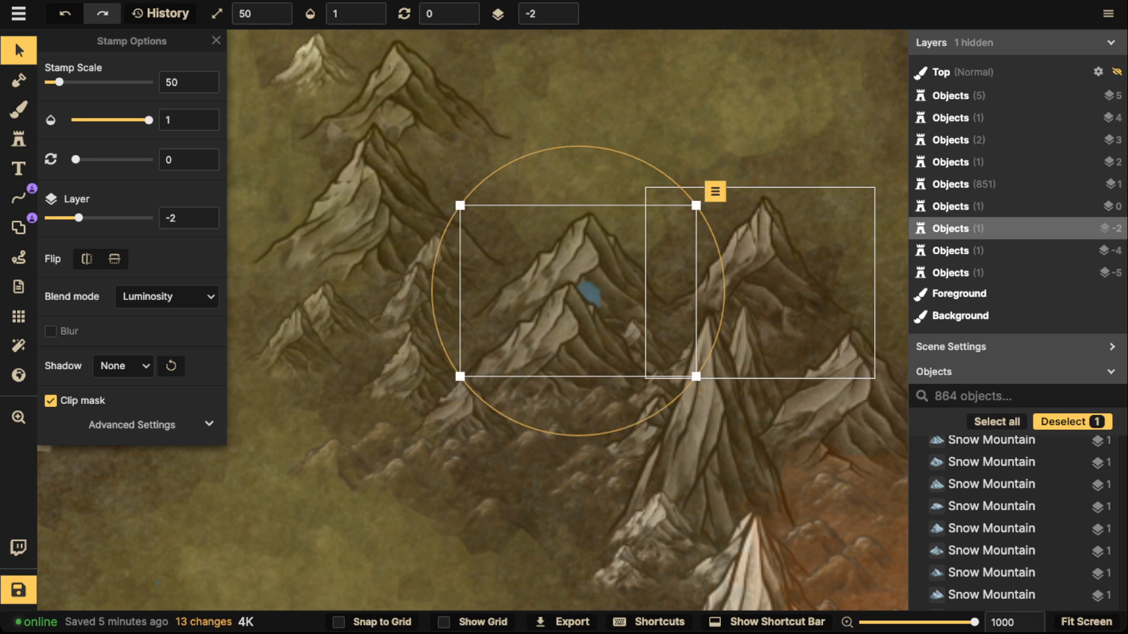
- Duplicate the brown mountain east of the lake and place the copy directly against the lake's eastern side
click(755, 259)
key(ctrl+c)
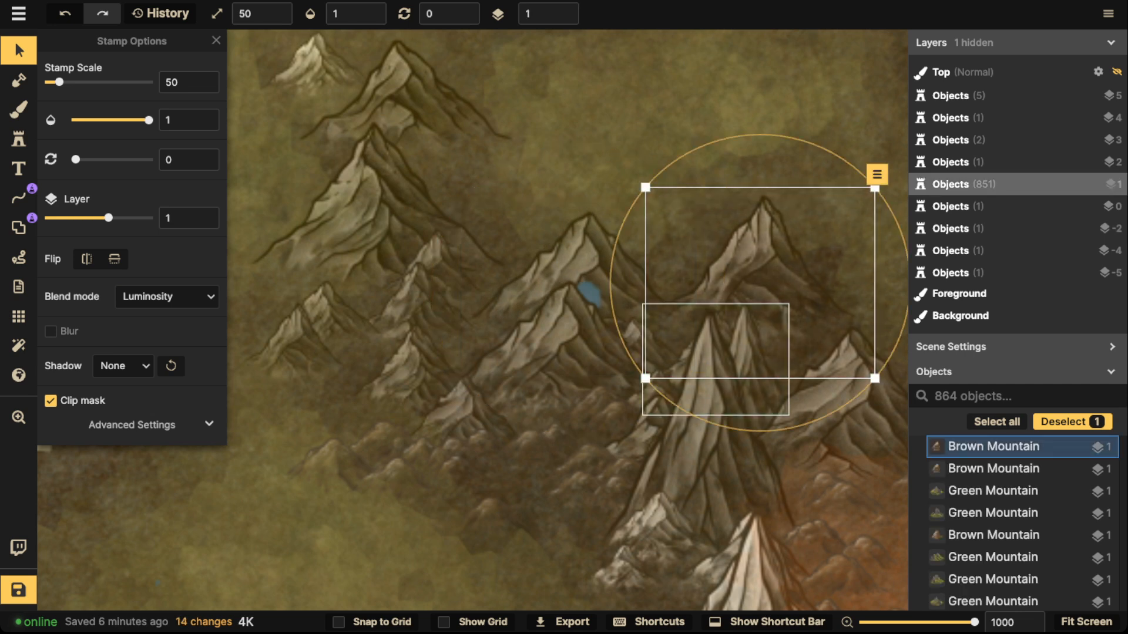
key(ctrl+v)
drag(667, 279, 655, 304)
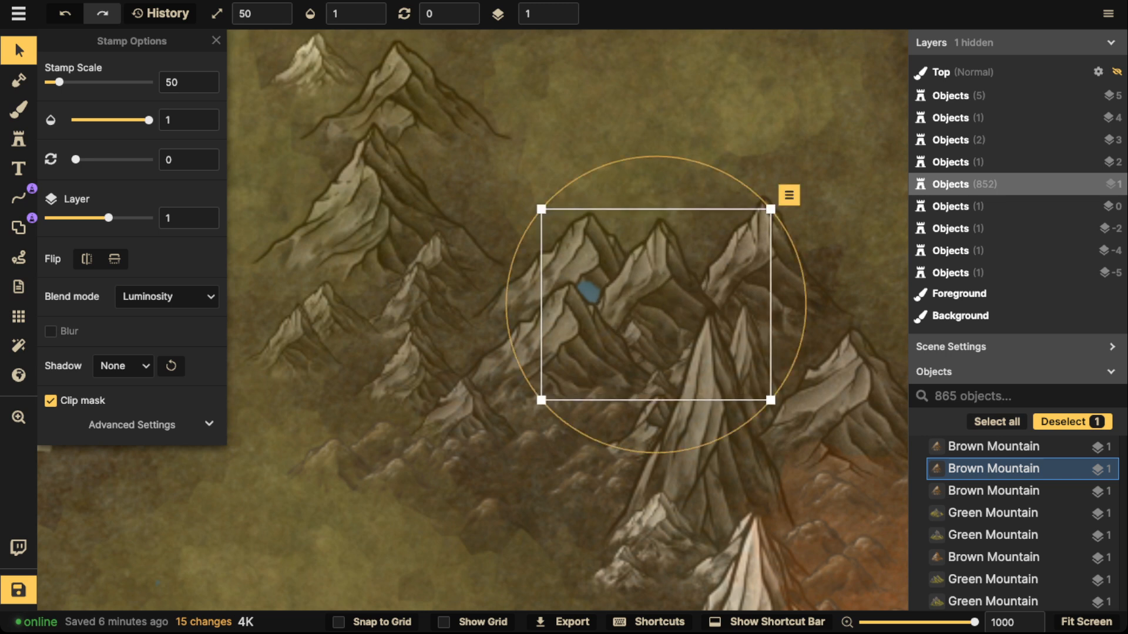
- Scale the copied brown mountain down to 30 and nestle it against the lake's eastern side
scroll(656, 304, down, 2)
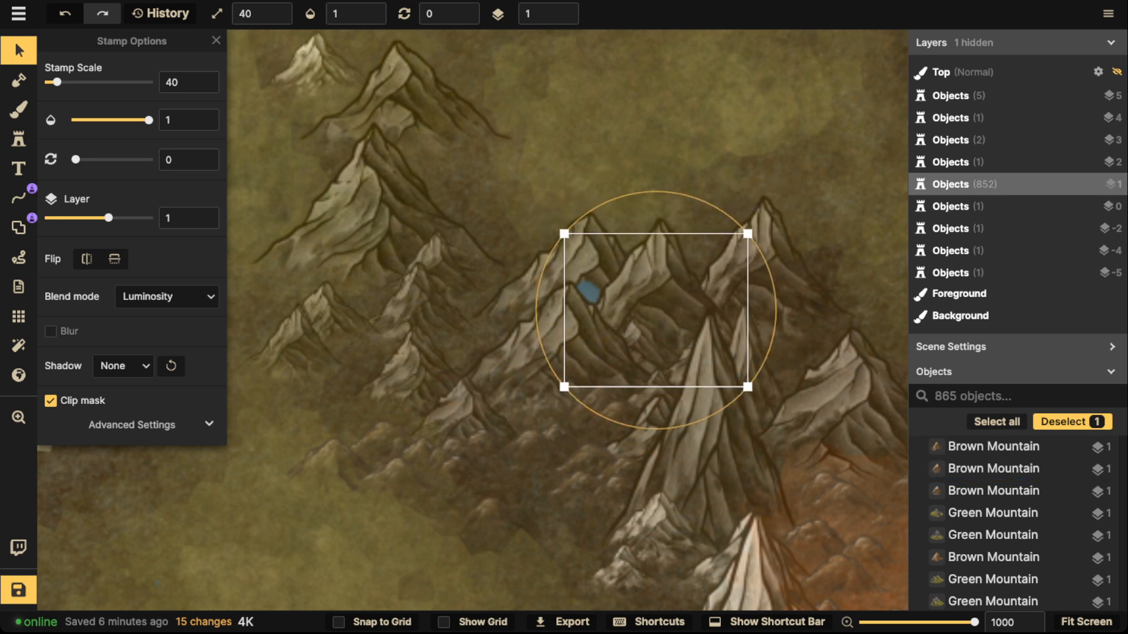
scroll(655, 304, down, 2)
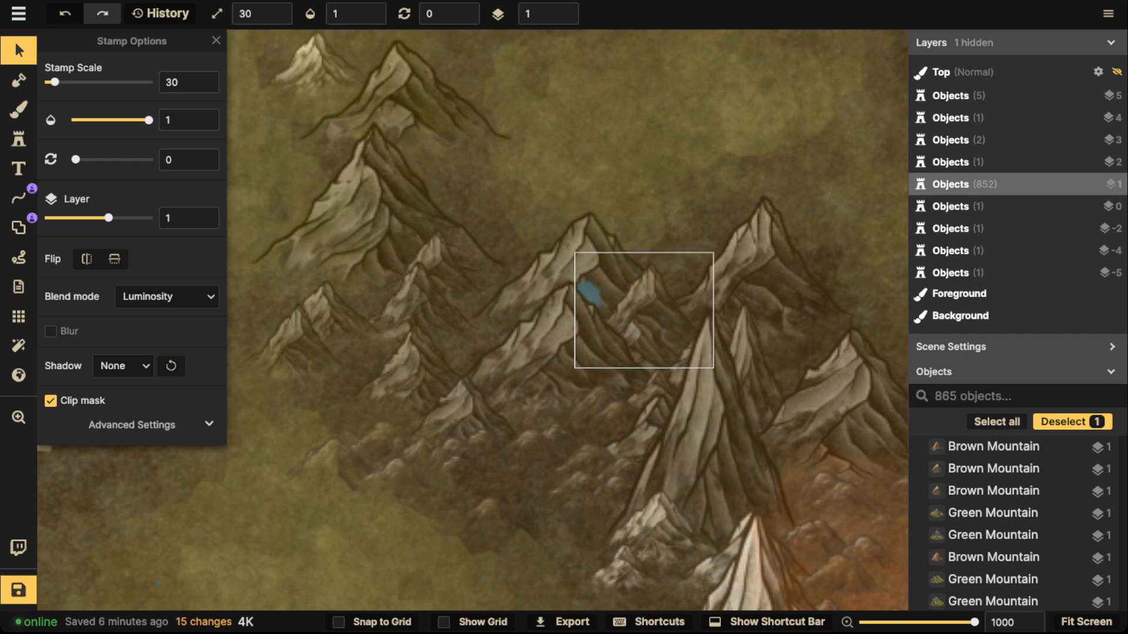
drag(644, 310, 631, 304)
click(445, 239)
- Examine the peaks around the lake and the land up to the northern coast as a possible river route
scroll(444, 238, down, 10)
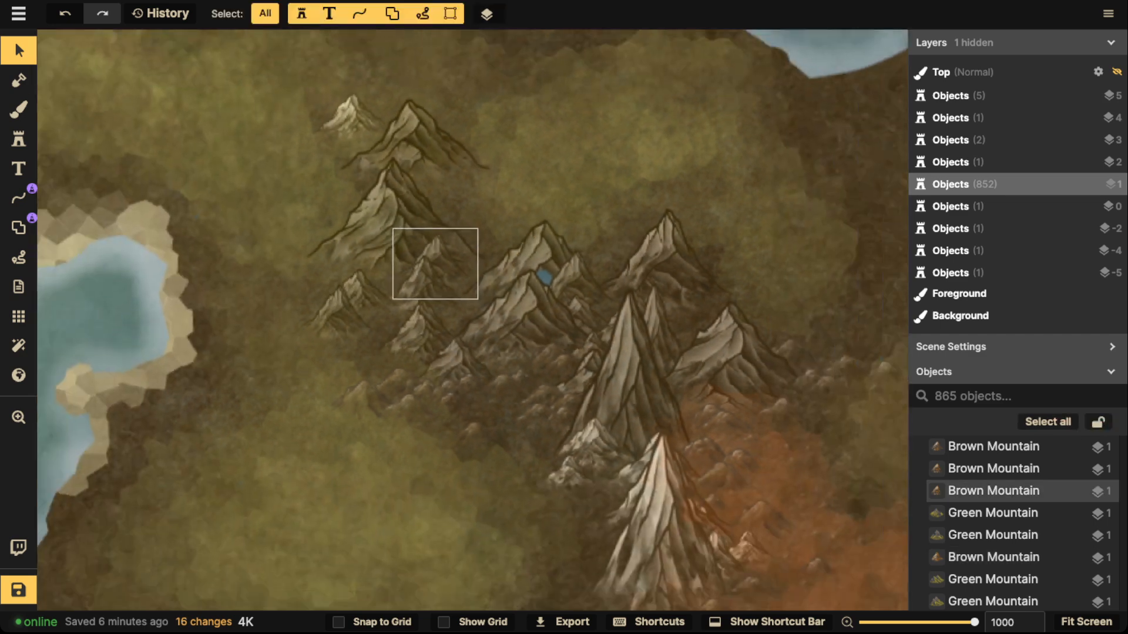
drag(444, 239, 502, 228)
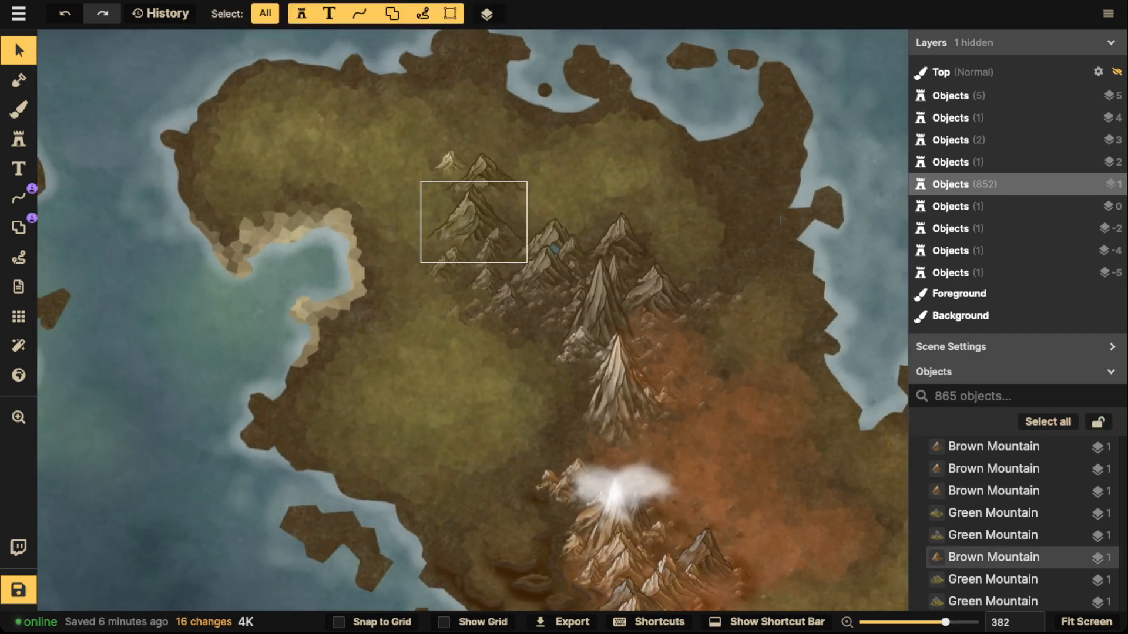
scroll(529, 292, up, 5)
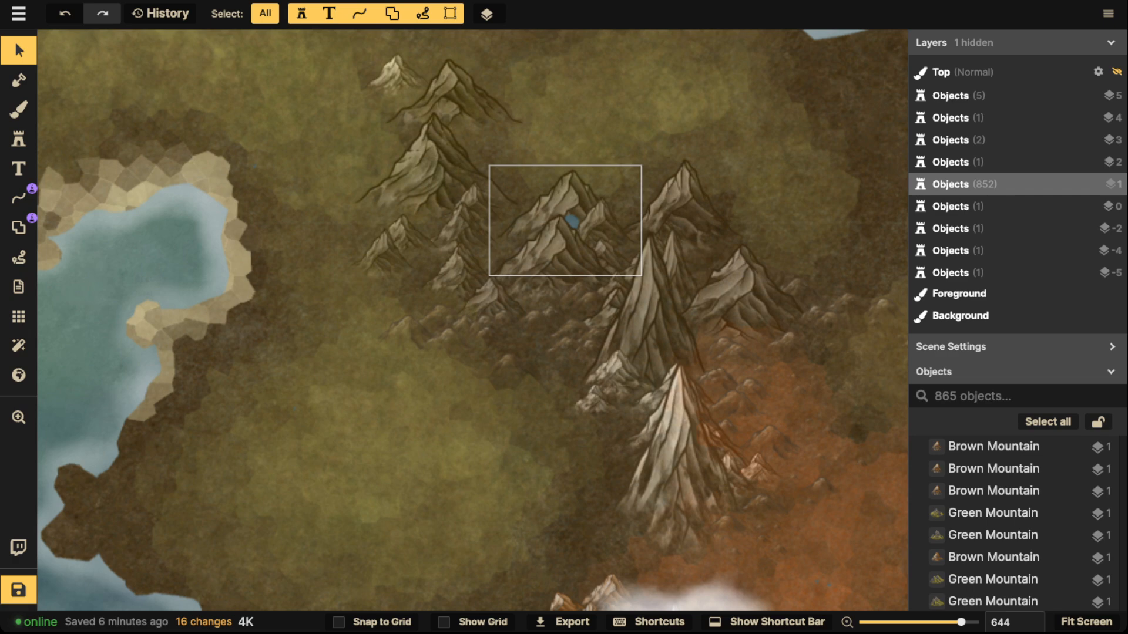
drag(682, 220, 586, 415)
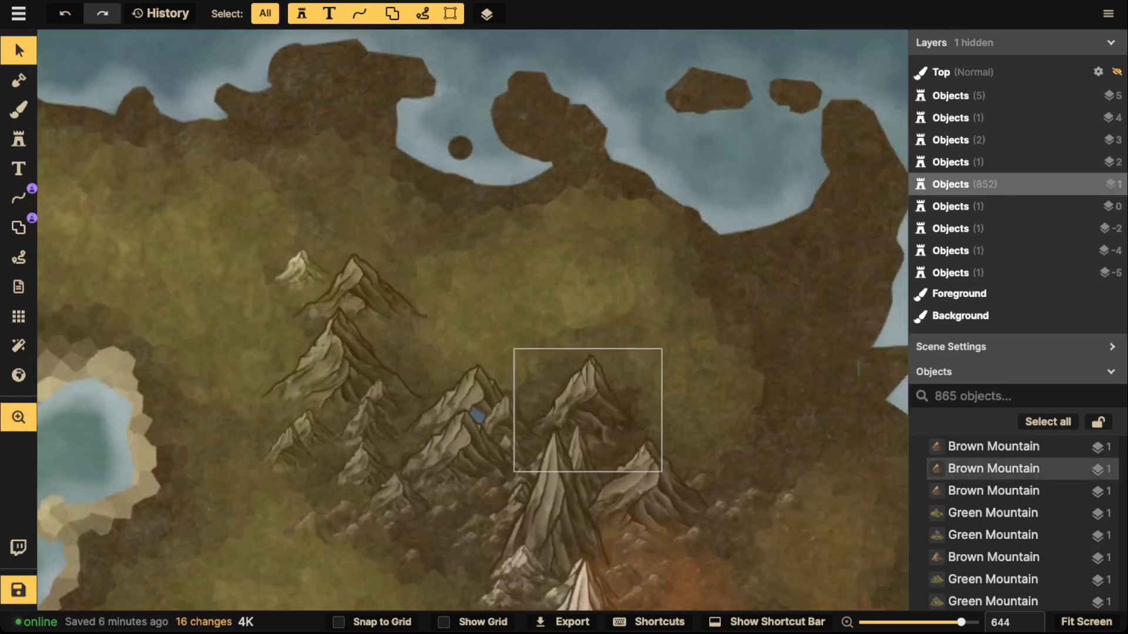
drag(458, 463, 496, 465)
scroll(485, 445, up, 5)
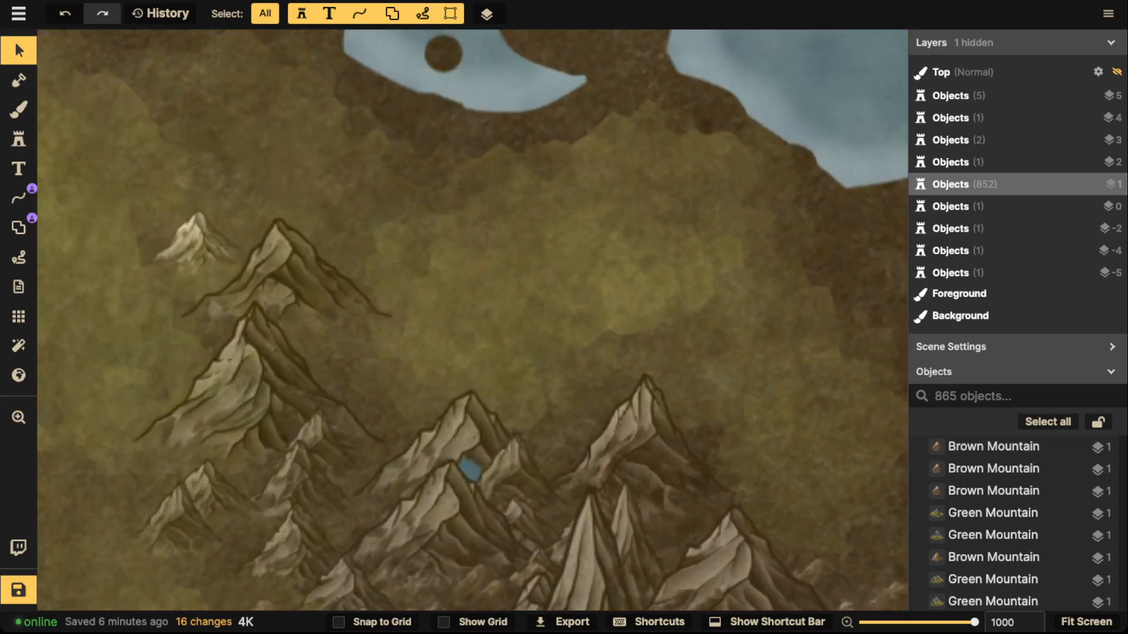
drag(555, 341, 373, 449)
scroll(532, 290, down, 3)
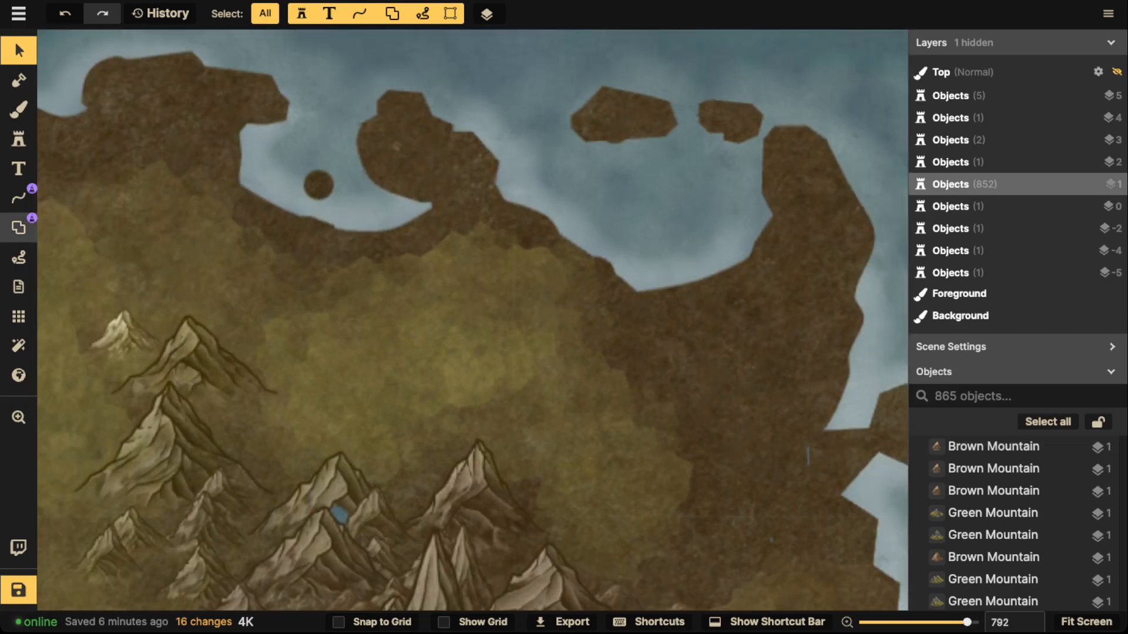
- Draw a winding freehand river with the river stamp stroke from the lake's mountains northeast to the northern bay
click(18, 256)
click(125, 106)
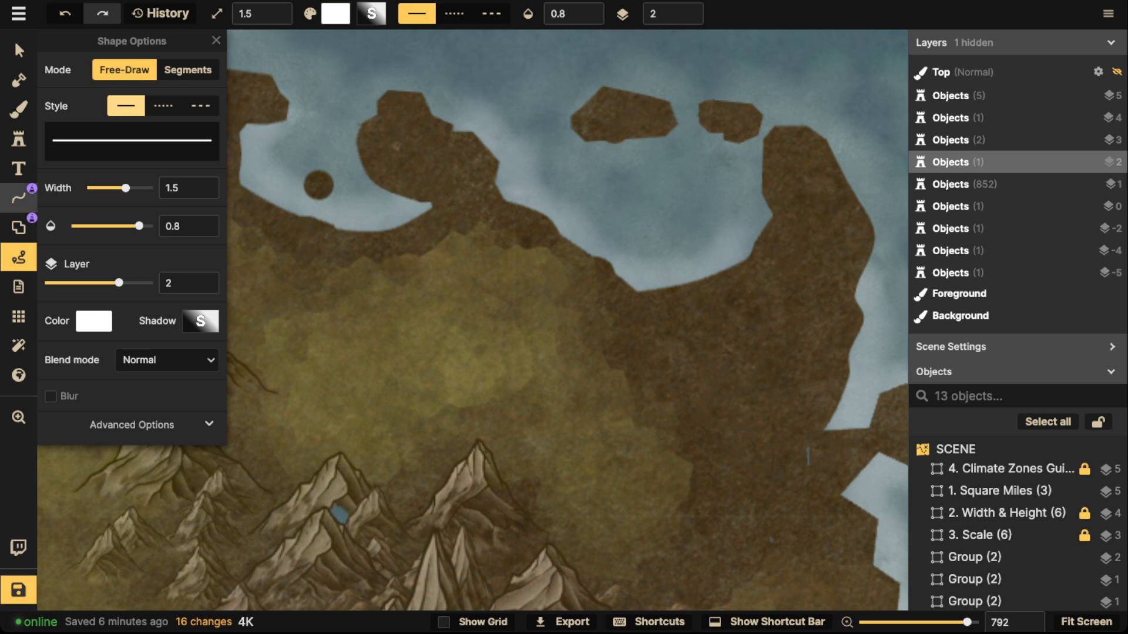
click(18, 198)
click(227, 259)
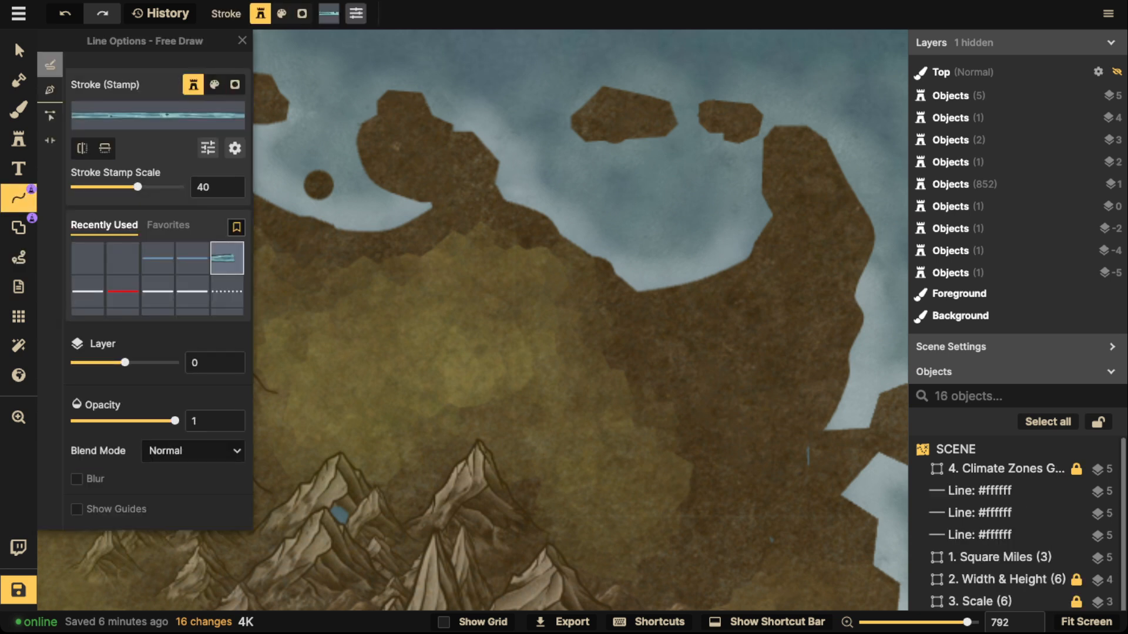
scroll(652, 362, down, 2)
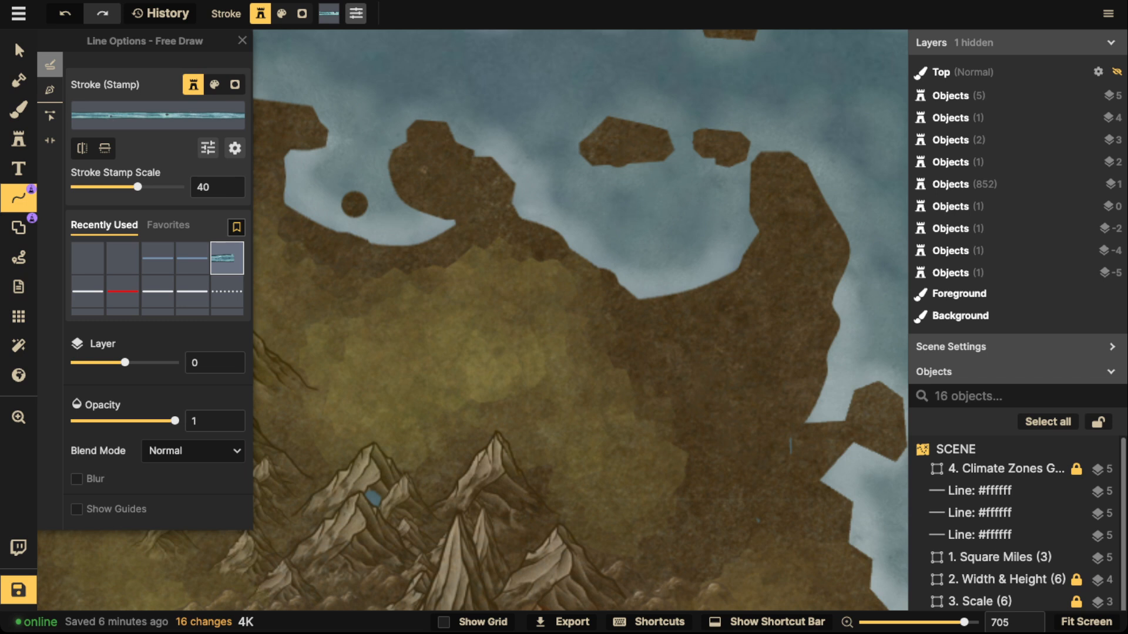
mouse_move(393, 467)
mouse_down()
mouse_move(414, 457)
mouse_move(405, 447)
mouse_move(420, 454)
mouse_move(417, 425)
mouse_move(482, 423)
mouse_move(480, 390)
mouse_move(524, 372)
mouse_move(525, 352)
mouse_move(558, 337)
mouse_move(556, 310)
mouse_move(571, 300)
mouse_move(556, 281)
mouse_move(585, 258)
mouse_up()
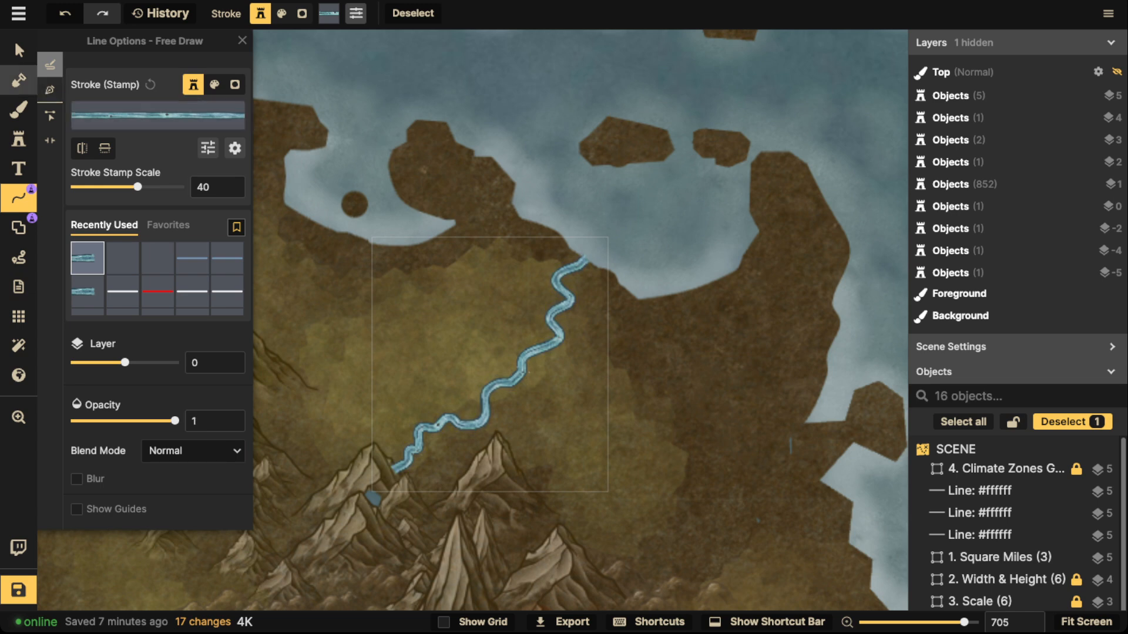
- Lower the new river to layer -4 and reduce its stroke stamp scale to 18
click(19, 81)
click(19, 50)
click(485, 406)
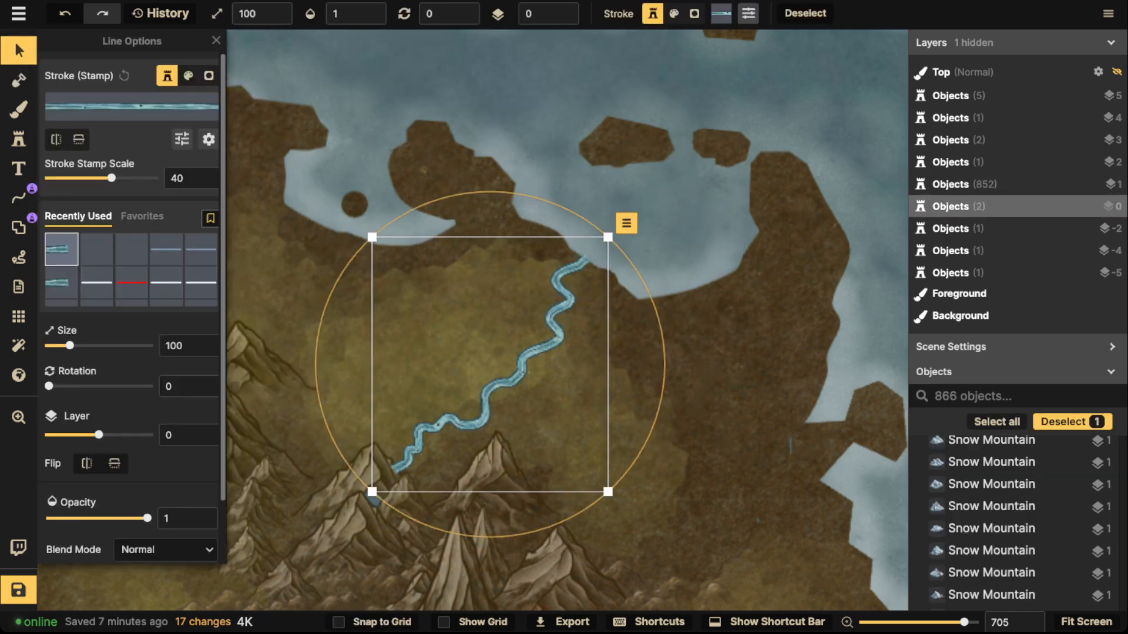
double_click(565, 18)
double_click(565, 18)
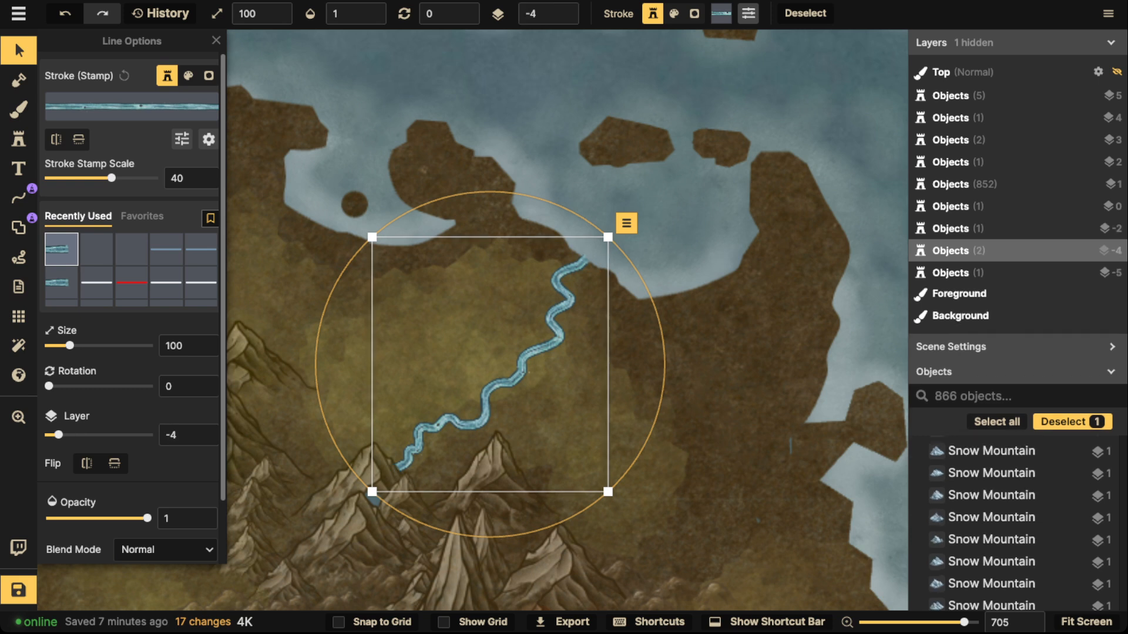
drag(112, 178, 98, 178)
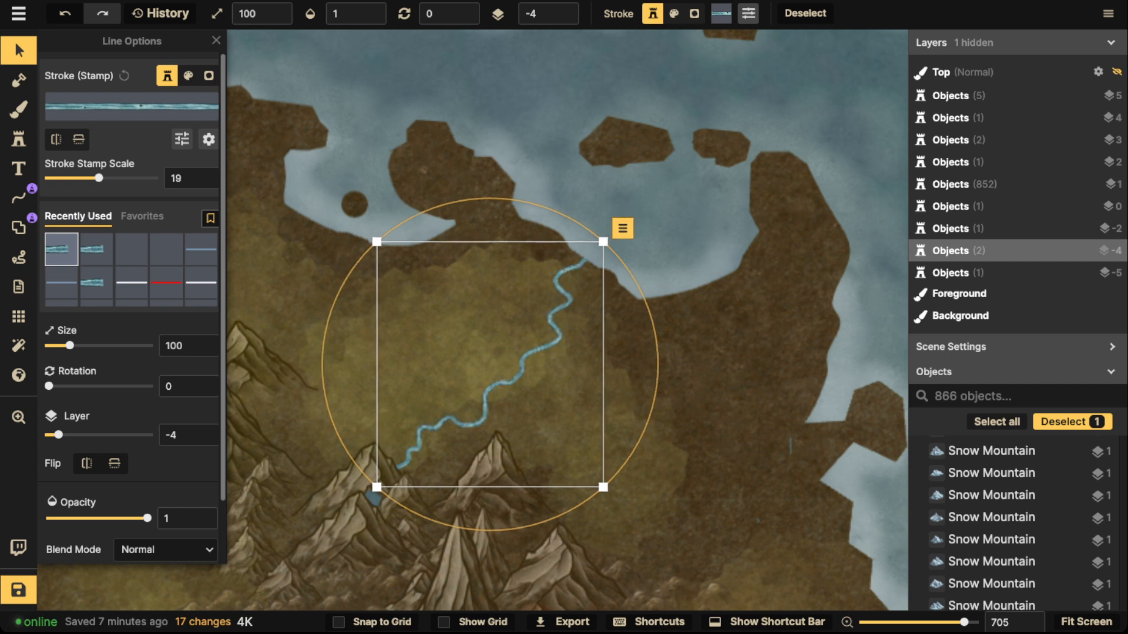
key(Escape)
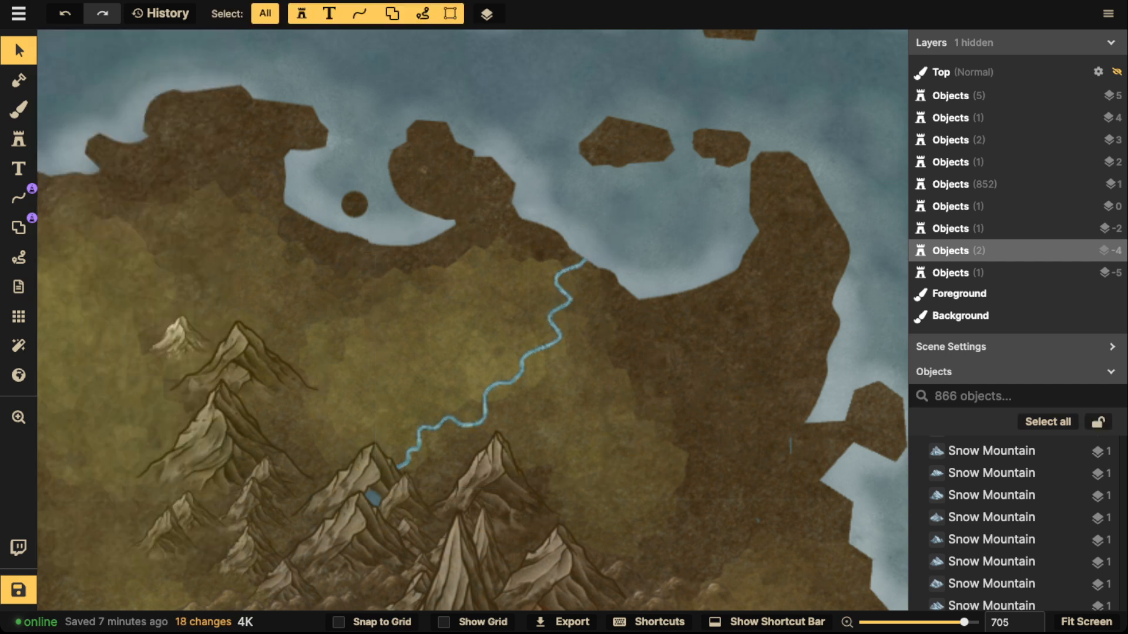
- Draw two short freehand tributaries branching north from the river's first bend near the mountains, at stroke scale 18
click(19, 198)
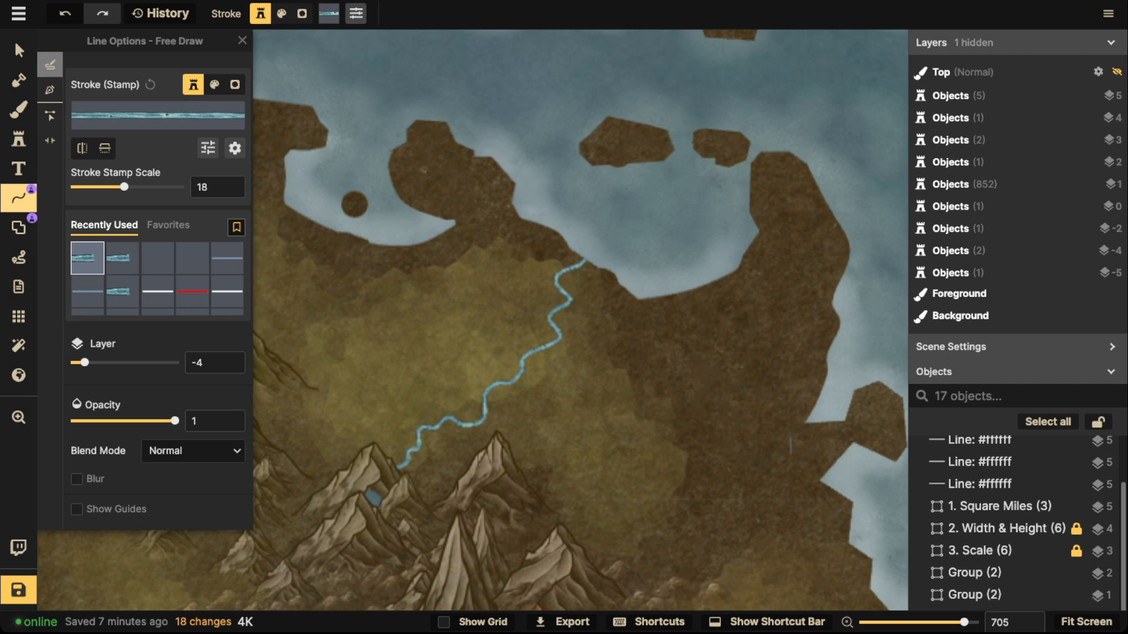
drag(422, 427, 395, 403)
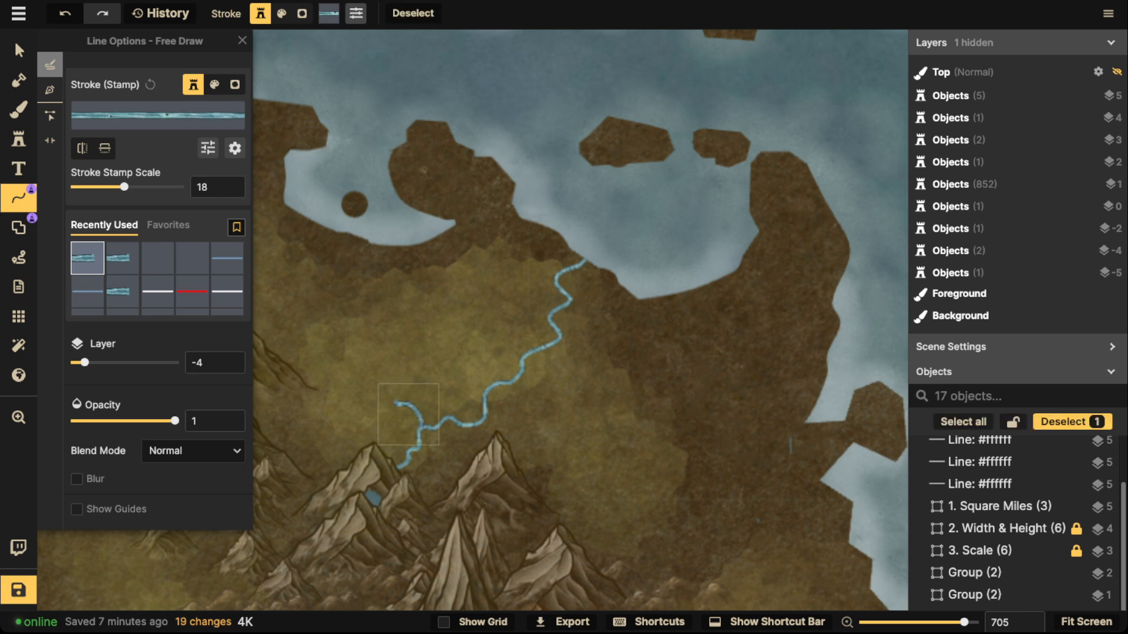
key(Escape)
drag(413, 404, 427, 375)
key(Escape)
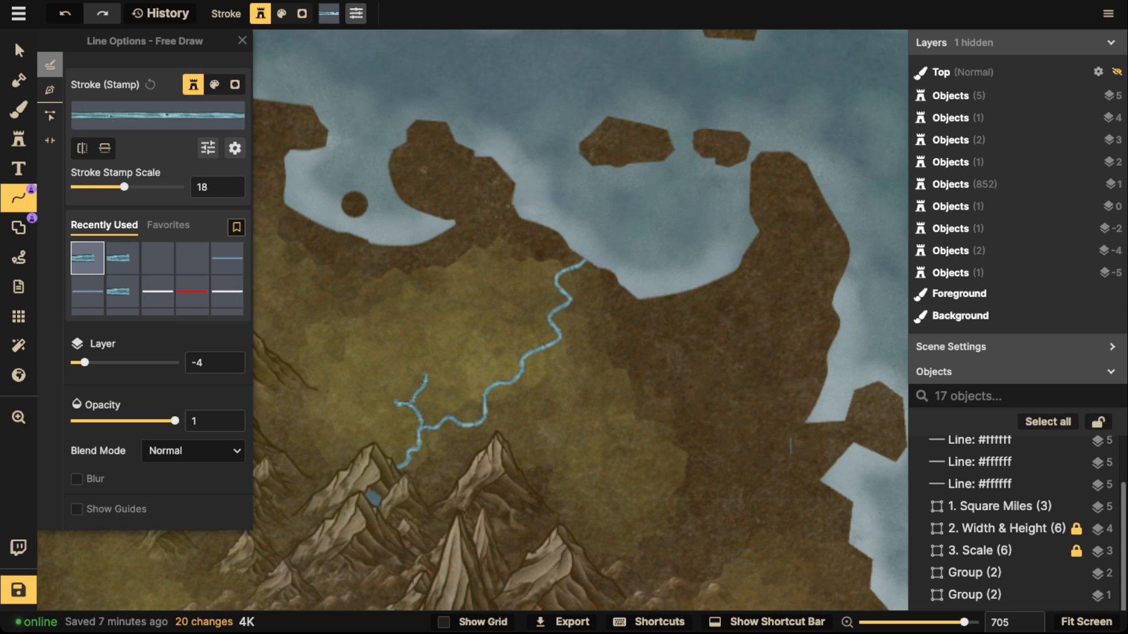
- Add short side branches along the river's middle bends, including one heading east and a small forked one heading north
drag(562, 338, 585, 341)
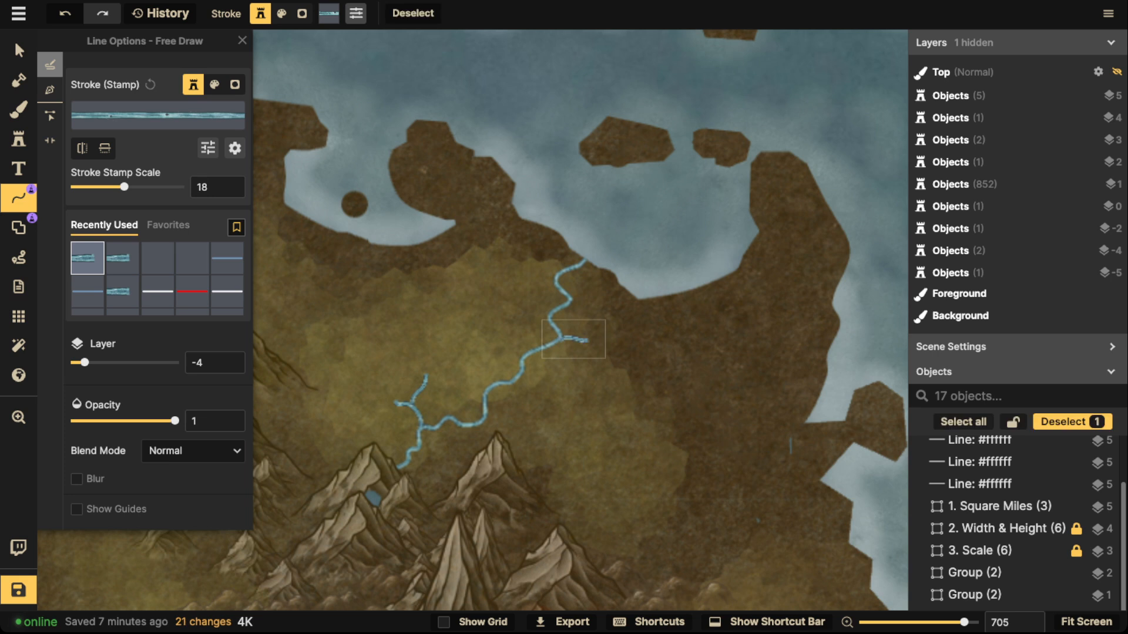
key(Escape)
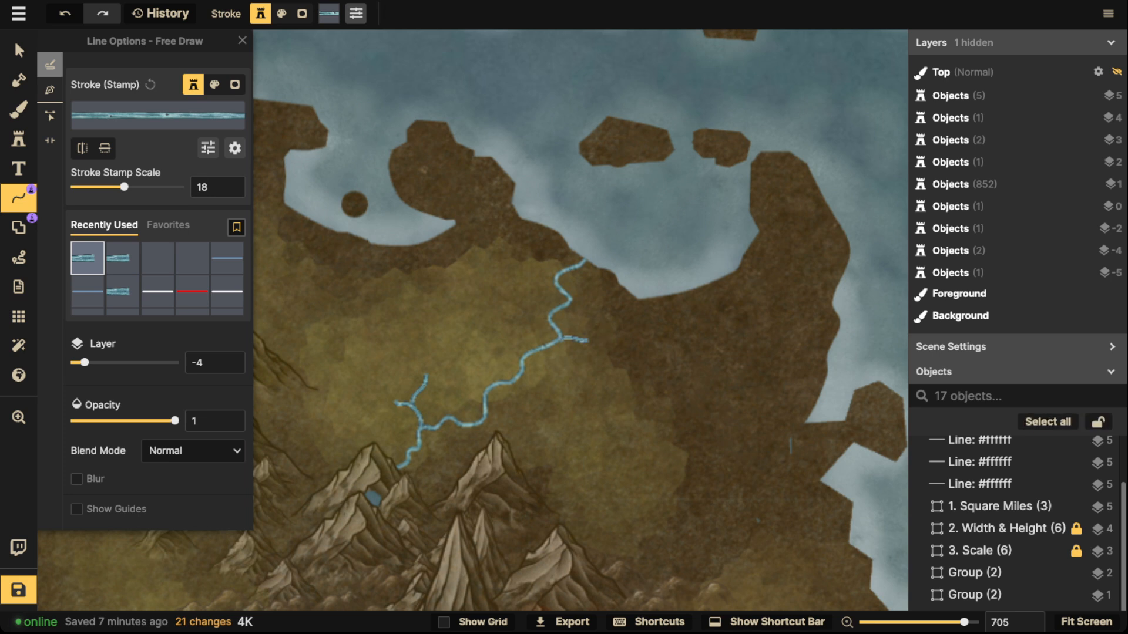
mouse_move(451, 417)
mouse_down()
mouse_move(441, 400)
mouse_move(493, 375)
mouse_move(483, 365)
mouse_move(499, 356)
mouse_up()
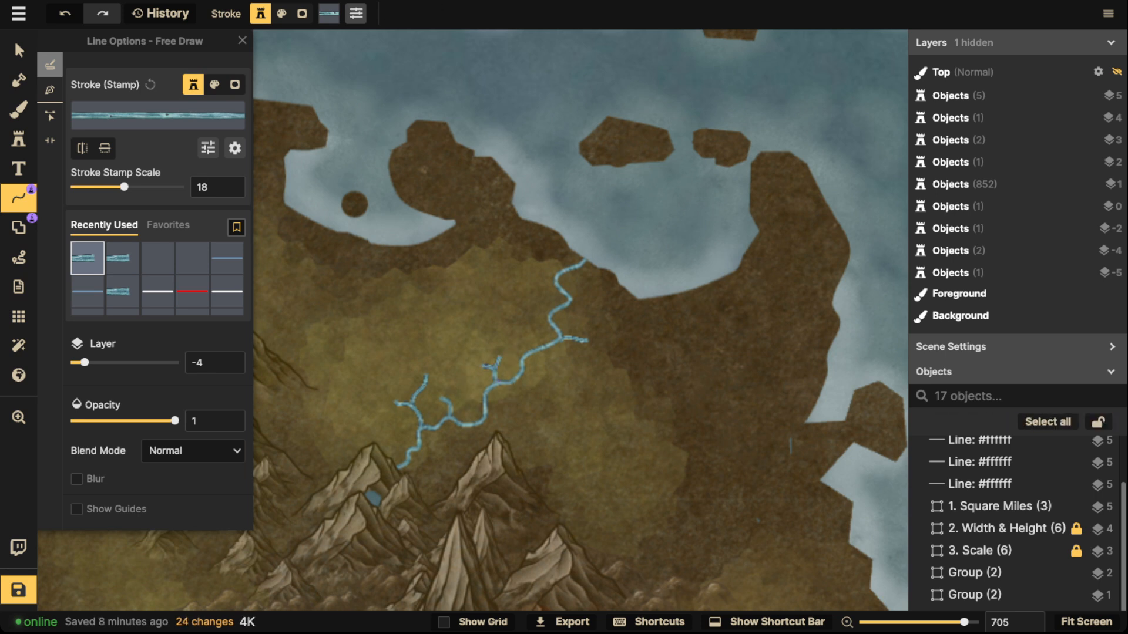
drag(483, 422, 503, 421)
- Draw several short branches at the river mouth to form a delta along the northern bay's coast
drag(568, 253, 570, 251)
mouse_move(571, 298)
mouse_down()
mouse_move(621, 288)
mouse_move(598, 277)
mouse_move(604, 270)
mouse_up()
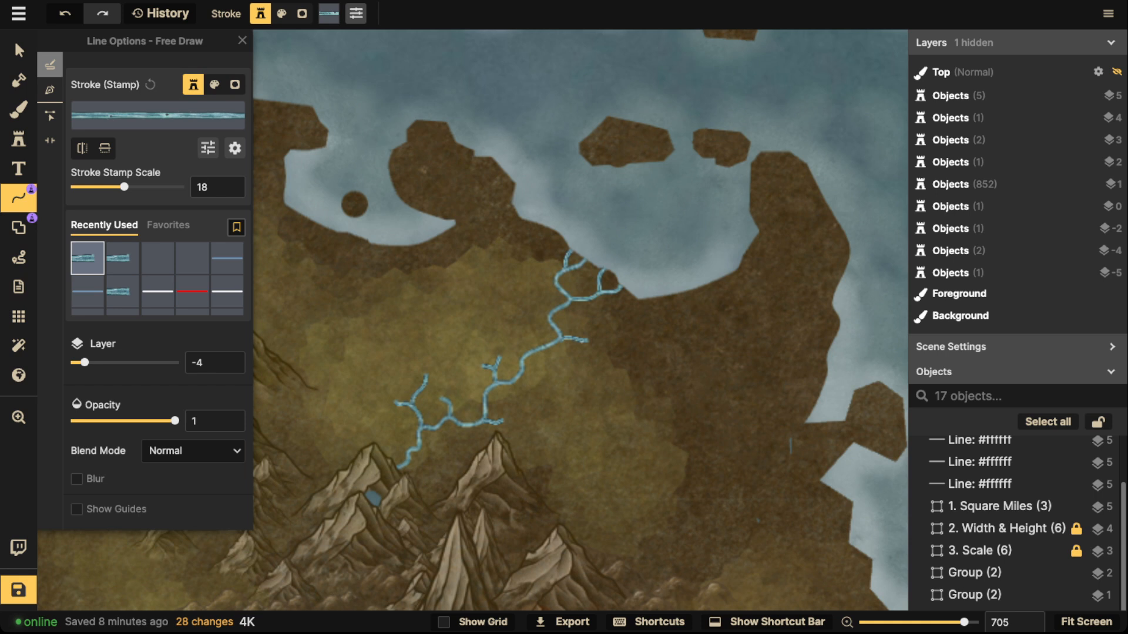
drag(564, 248, 565, 238)
click(242, 41)
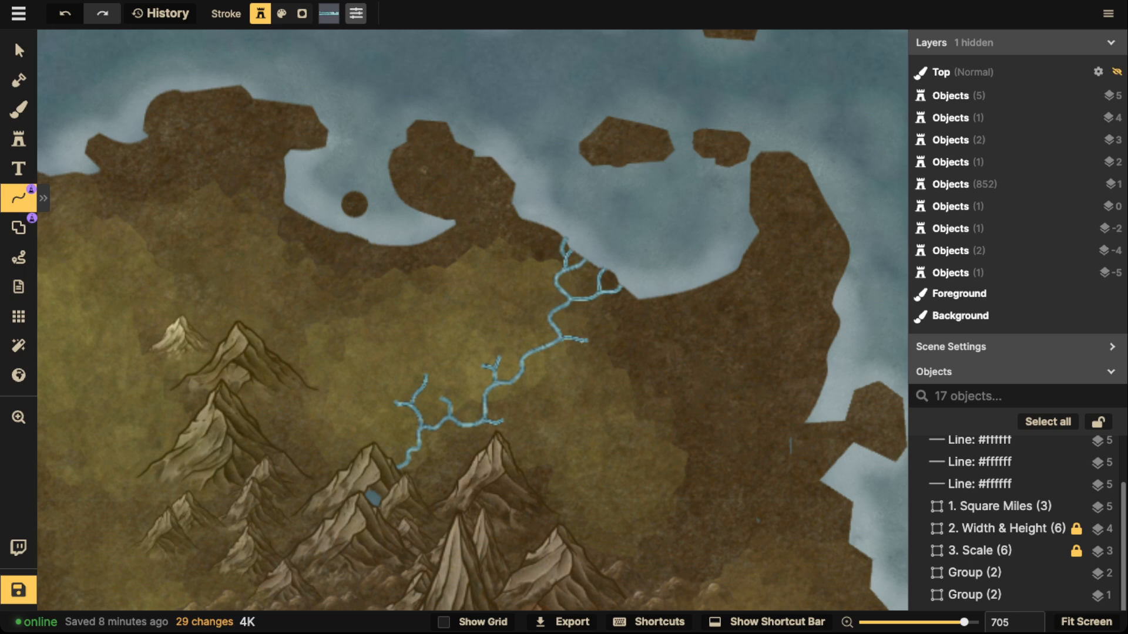
click(19, 50)
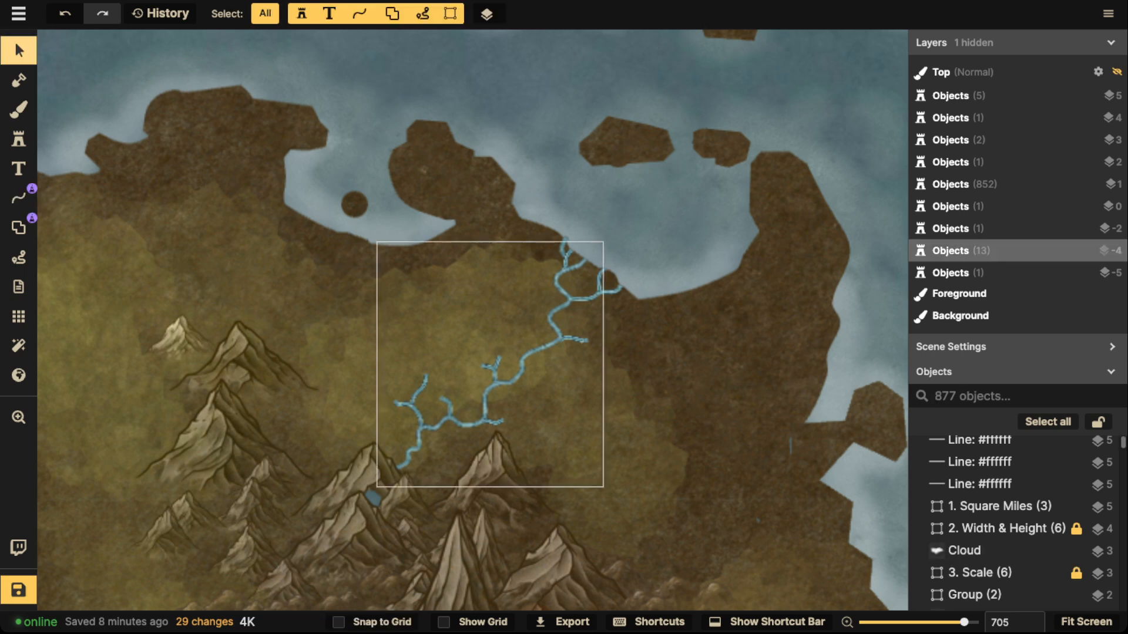
- Paint a rounded lake with the shape brush and blue water texture in the green area southwest of the mountains
scroll(367, 337, down, 5)
drag(355, 342, 642, 299)
scroll(551, 310, down, 3)
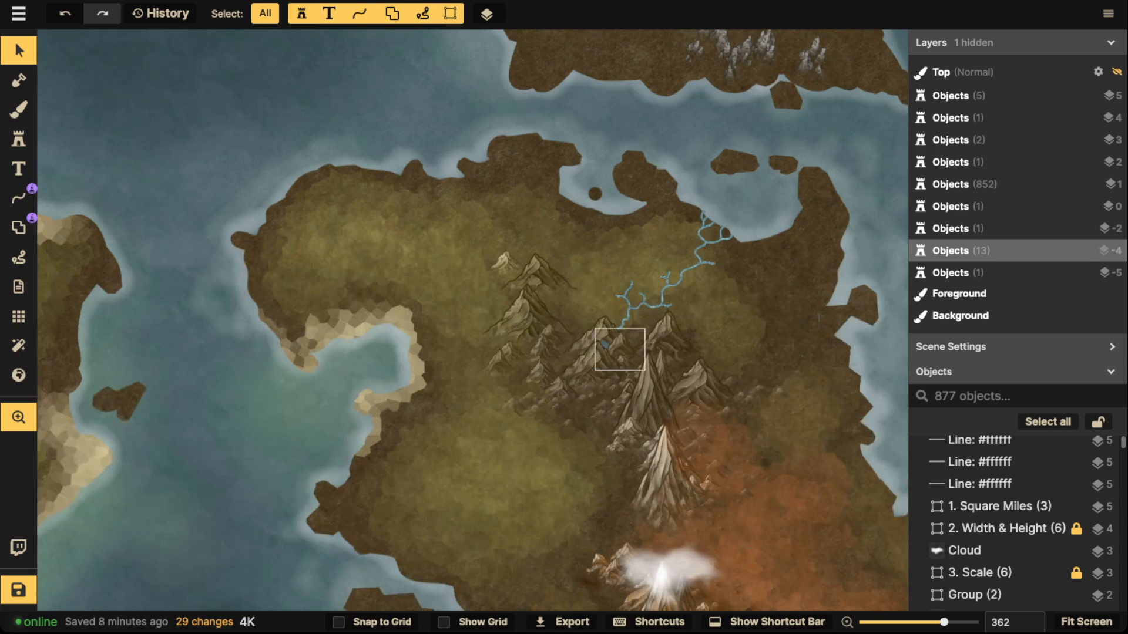
drag(624, 348, 577, 351)
click(19, 198)
scroll(455, 424, up, 3)
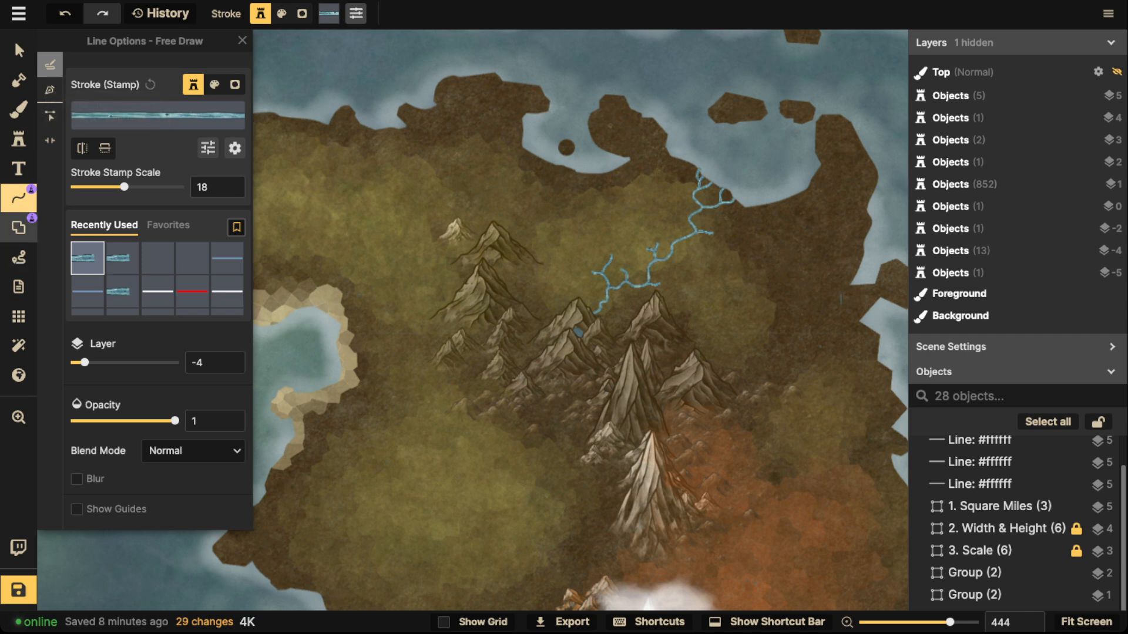
click(19, 227)
click(50, 140)
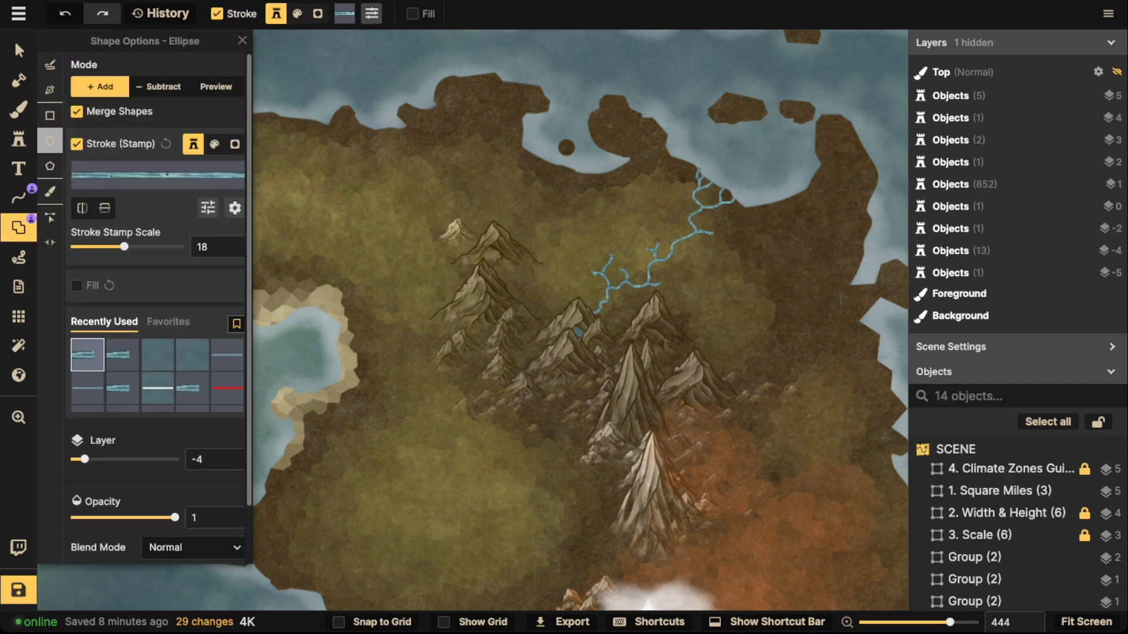
click(49, 191)
click(158, 376)
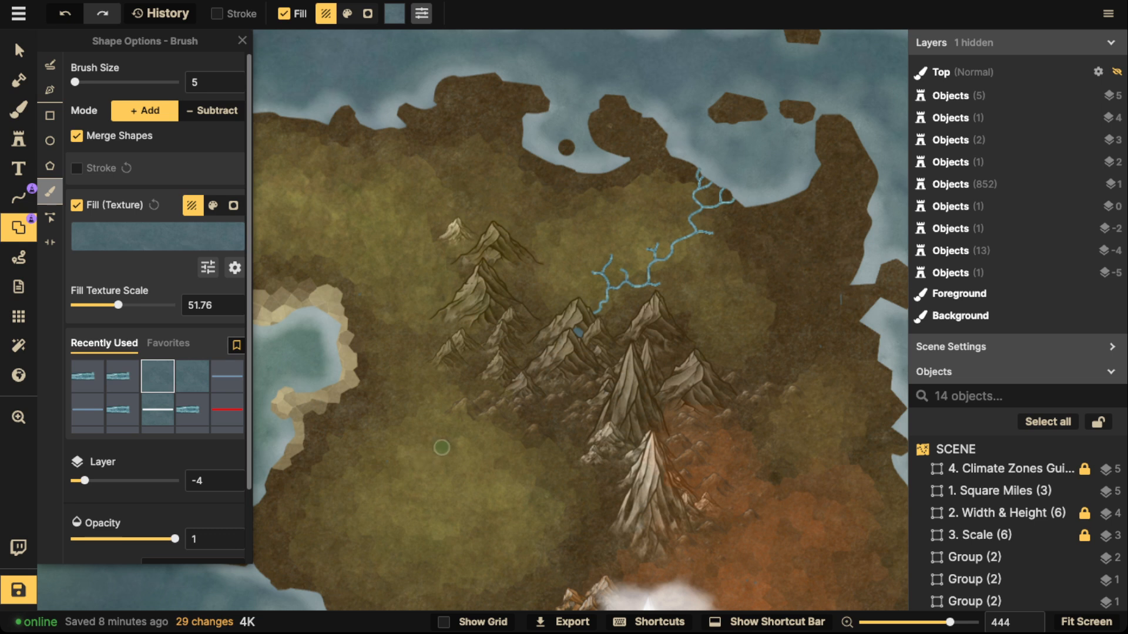
mouse_move(428, 485)
mouse_down()
mouse_move(444, 512)
mouse_move(433, 473)
mouse_move(447, 480)
mouse_move(432, 506)
mouse_move(427, 482)
mouse_move(447, 477)
mouse_move(445, 520)
mouse_move(457, 482)
mouse_up()
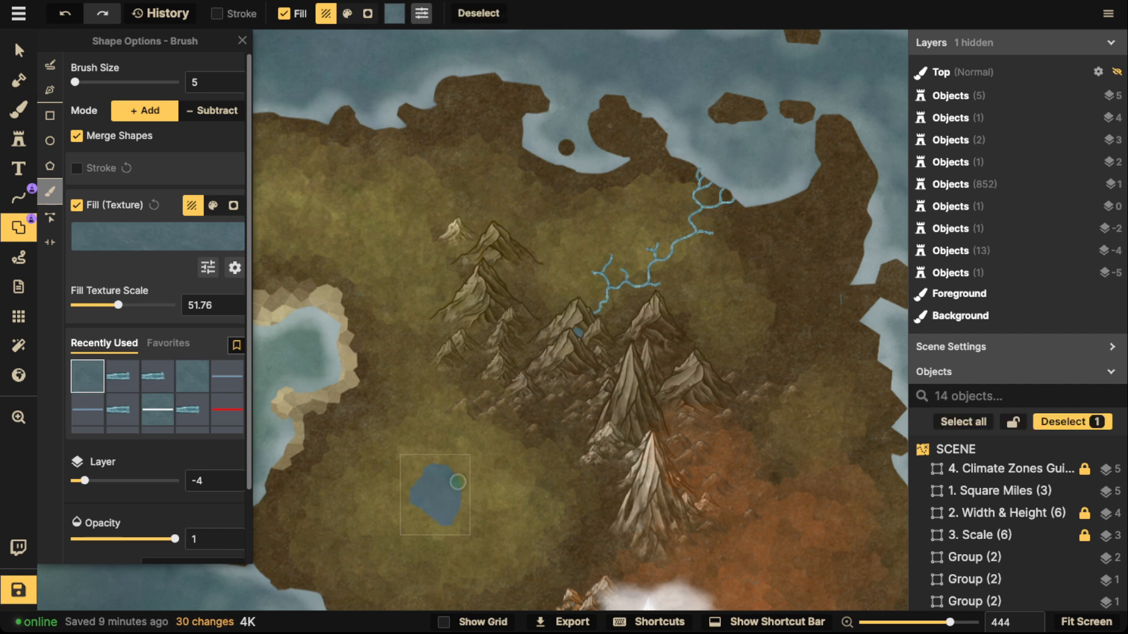
- Scale the newly painted lake down to 30 and move it slightly northeast
key(v)
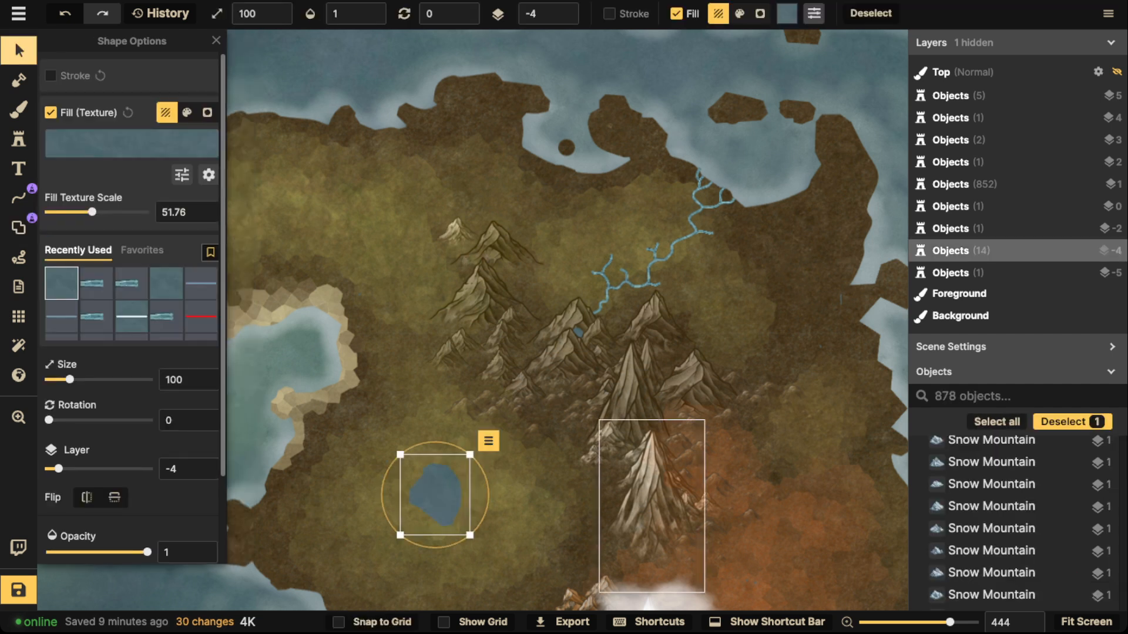
drag(468, 458, 494, 456)
key(bracketleft)
key(bracketleft)
click(494, 452)
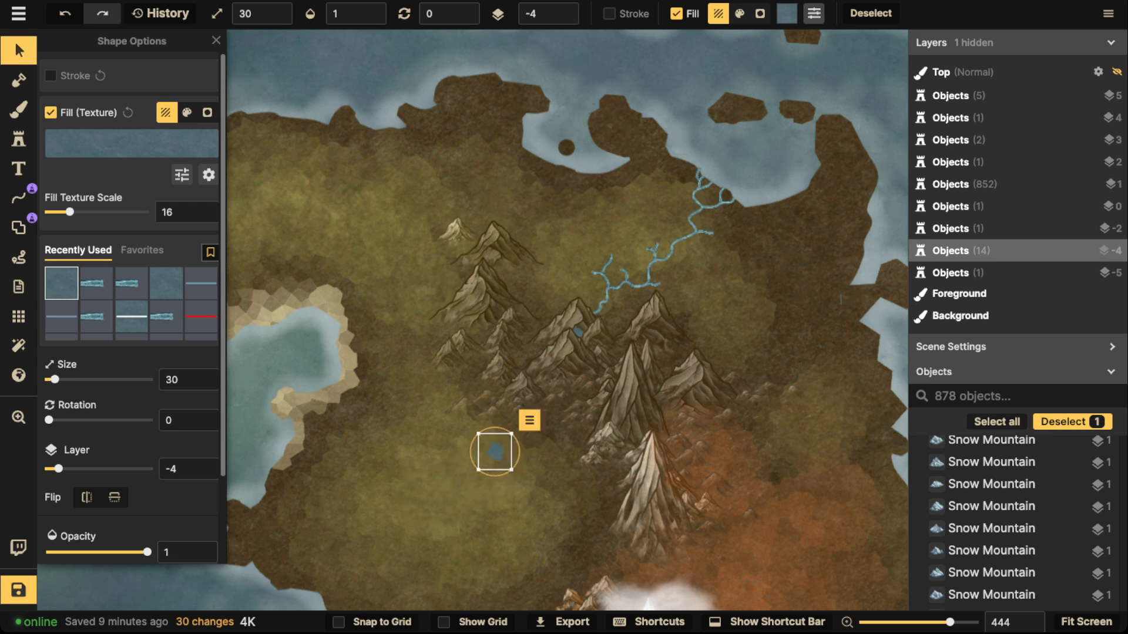
- Copy the mountain lake, place the copy just south of the small painted lake and rotate it to 45 degrees
click(578, 333)
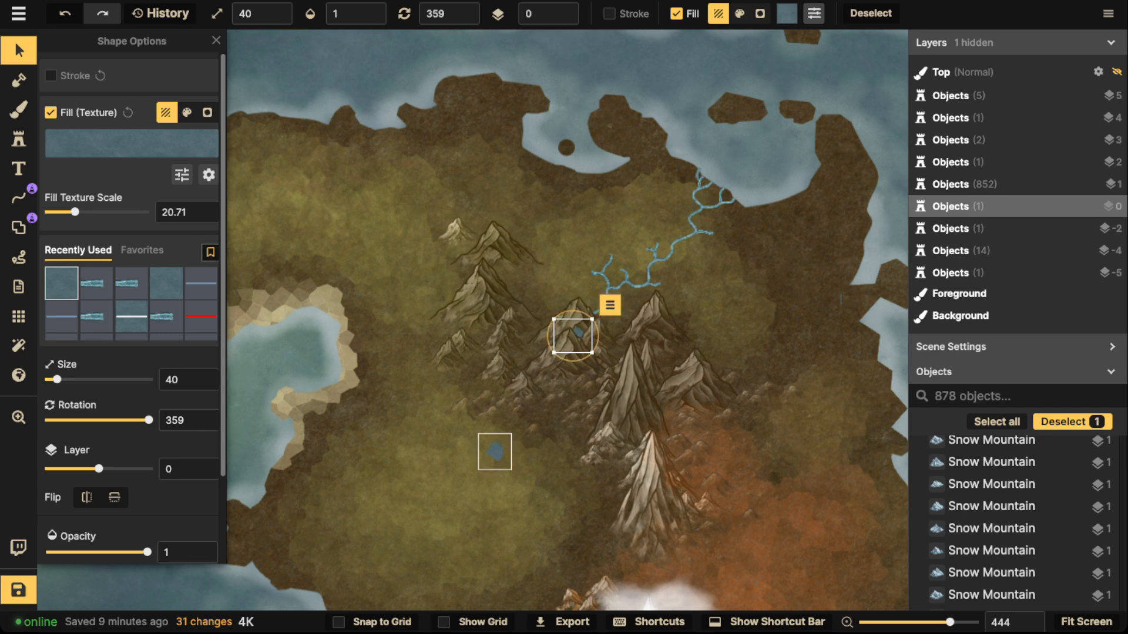
key(ctrl+v)
scroll(502, 447, up, 5)
drag(501, 444, 522, 545)
drag(487, 512, 487, 495)
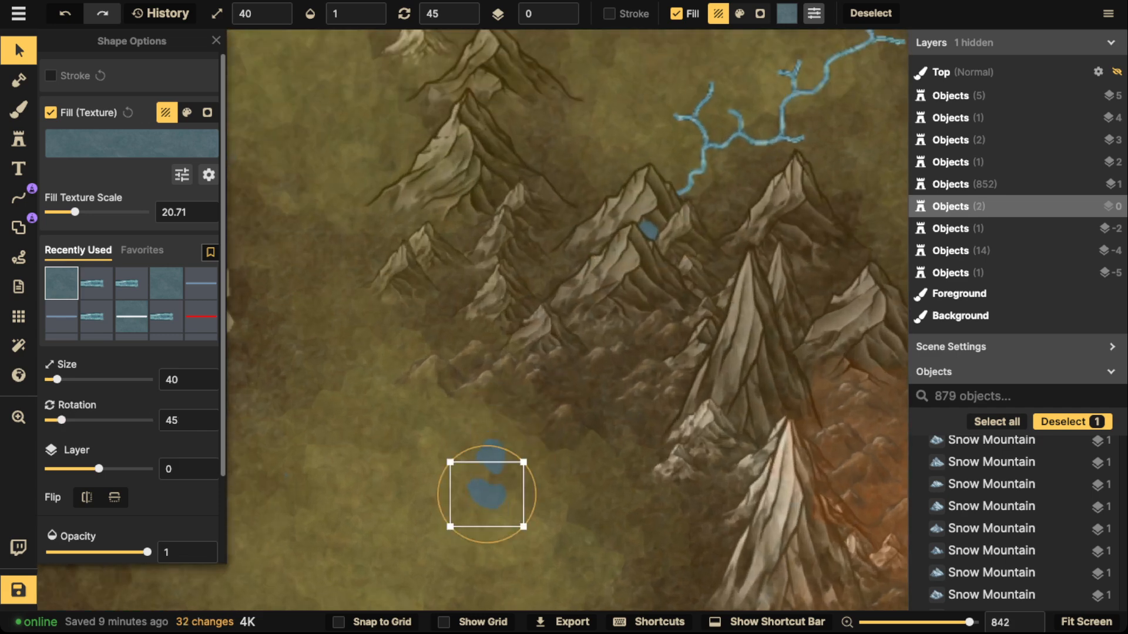
- Enlarge the copied lake and adjust the small painted lake so it sits against its northeastern edge
drag(523, 529, 533, 535)
click(491, 455)
drag(524, 488, 527, 422)
drag(497, 456, 506, 458)
scroll(502, 458, up, 1)
key(Escape)
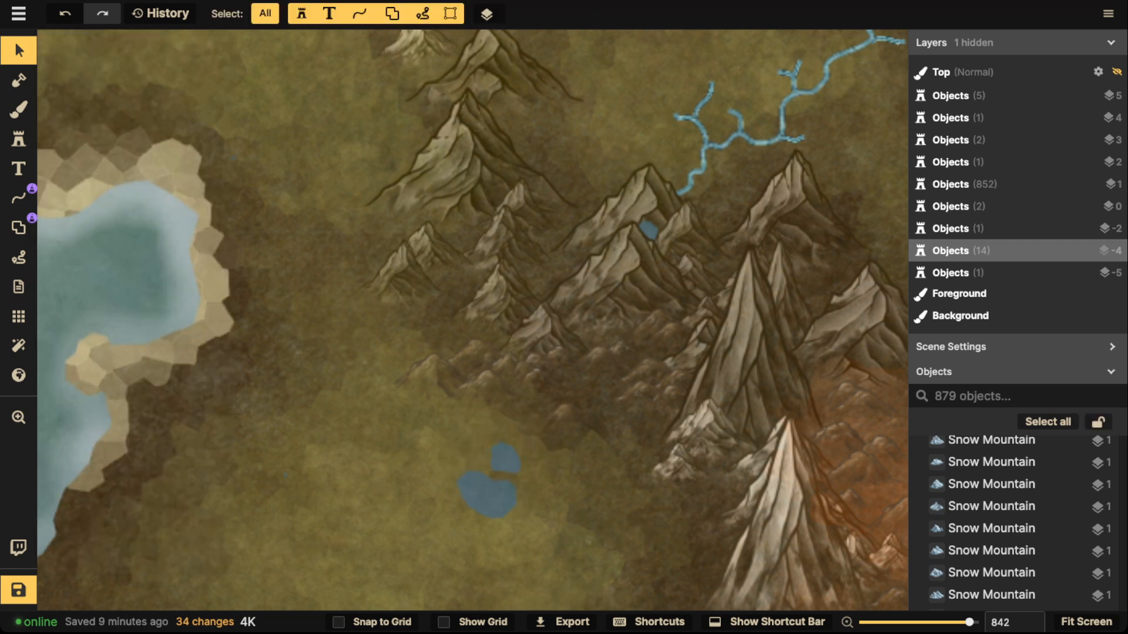
- Paint a small rounded lake with the shape brush and blue water texture northwest of the two existing green-area lakes
click(19, 228)
scroll(326, 388, down, 5)
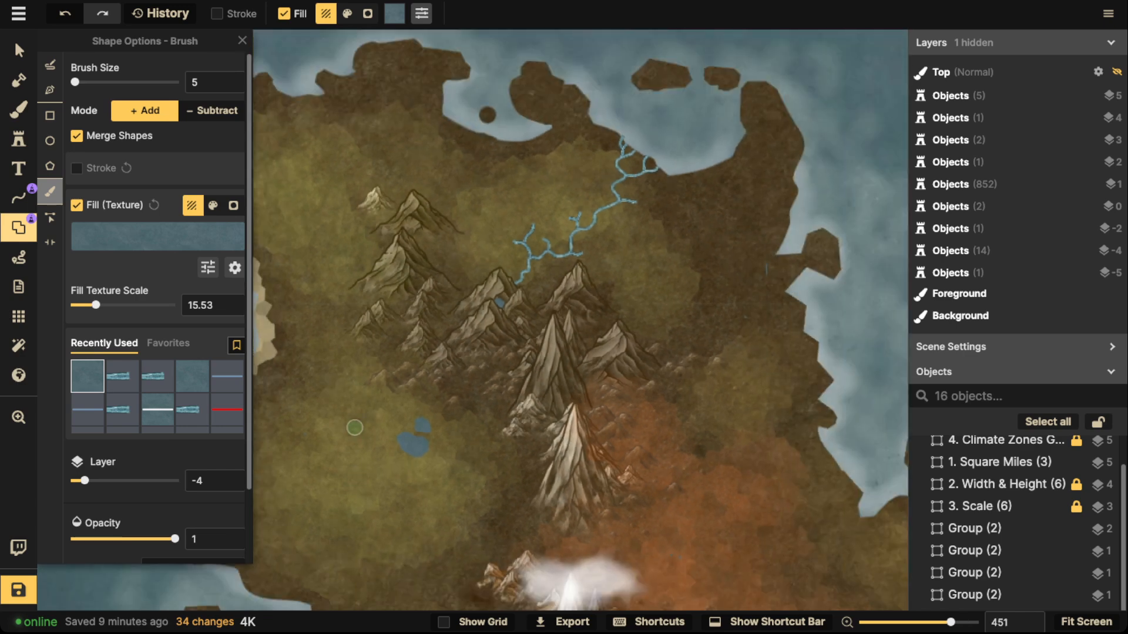
mouse_move(338, 364)
mouse_down()
mouse_move(332, 376)
mouse_move(346, 380)
mouse_move(335, 348)
mouse_up()
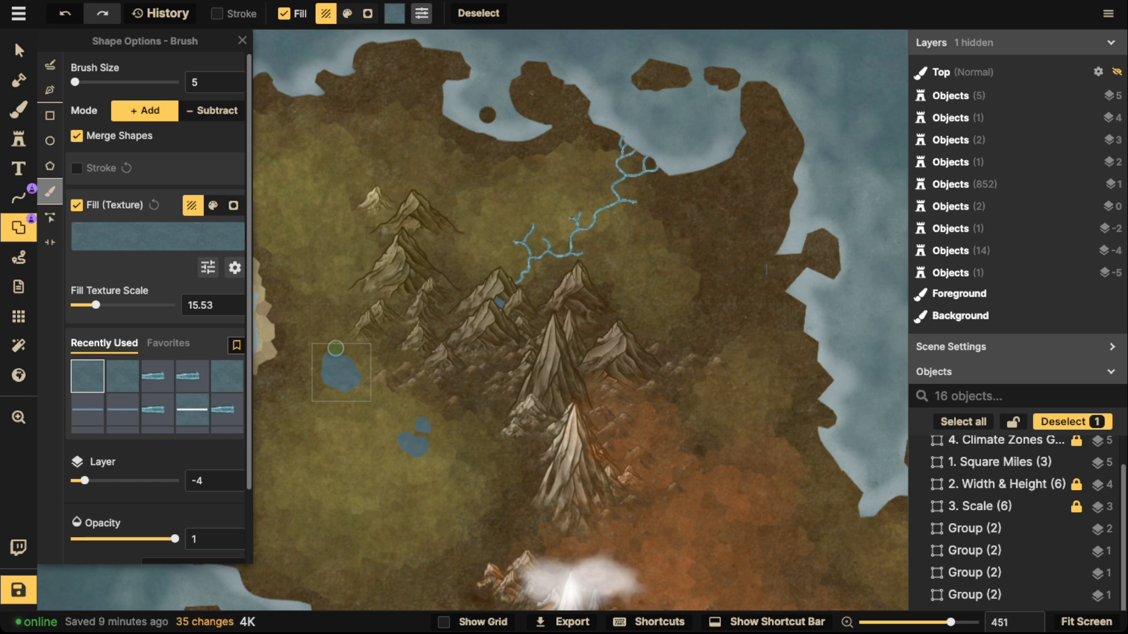
- Scale the new lake down and move it south to sit just southwest of the two neighbouring lakes
click(19, 50)
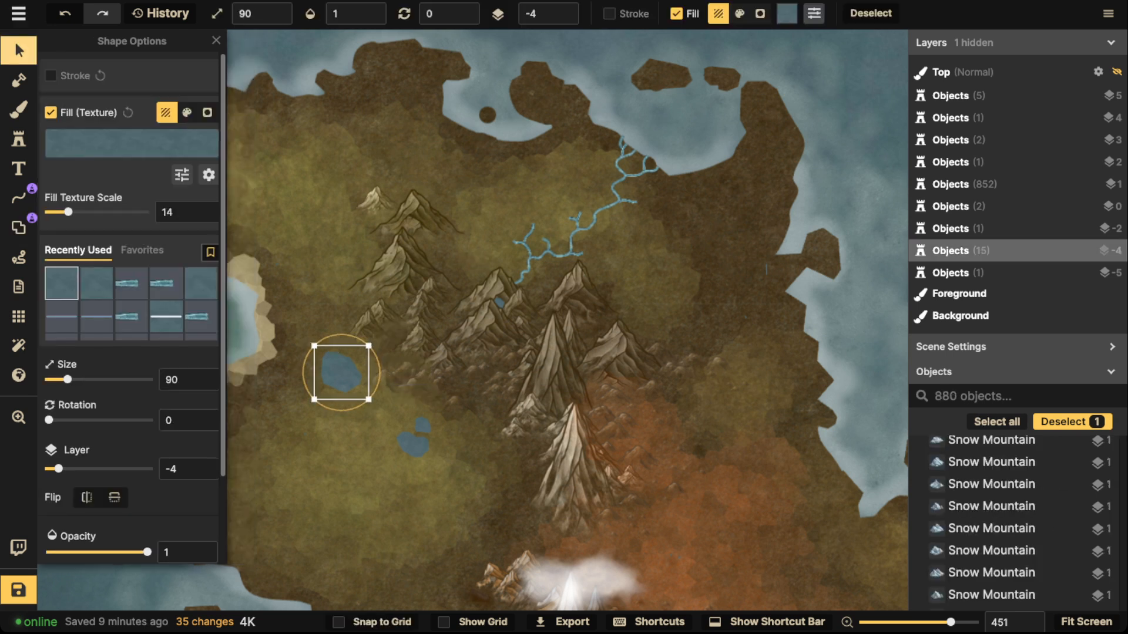
key(bracketleft)
key(bracketleft)
key(bracketleft)
key(bracketleft)
key(bracketleft)
drag(342, 373, 342, 461)
key(Escape)
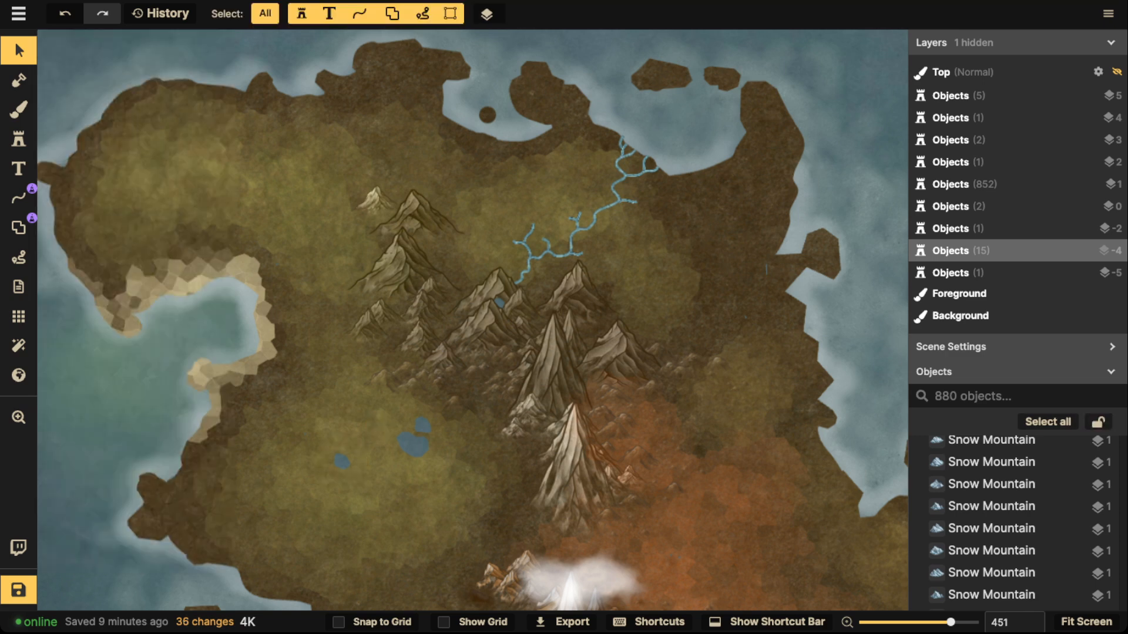
click(19, 198)
click(157, 257)
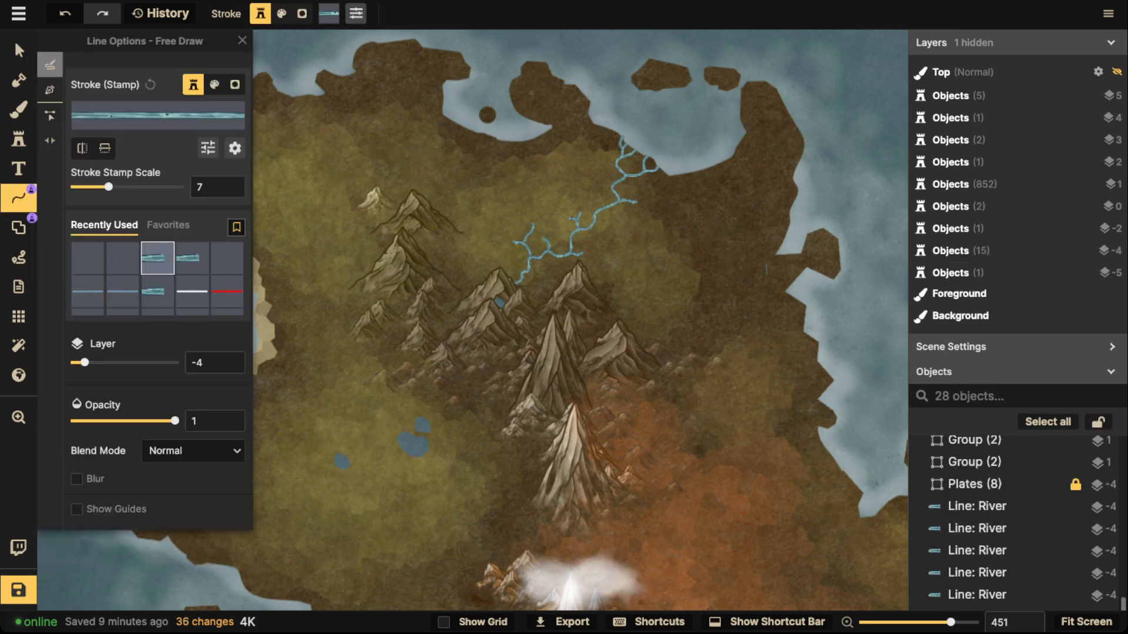
scroll(452, 411, up, 5)
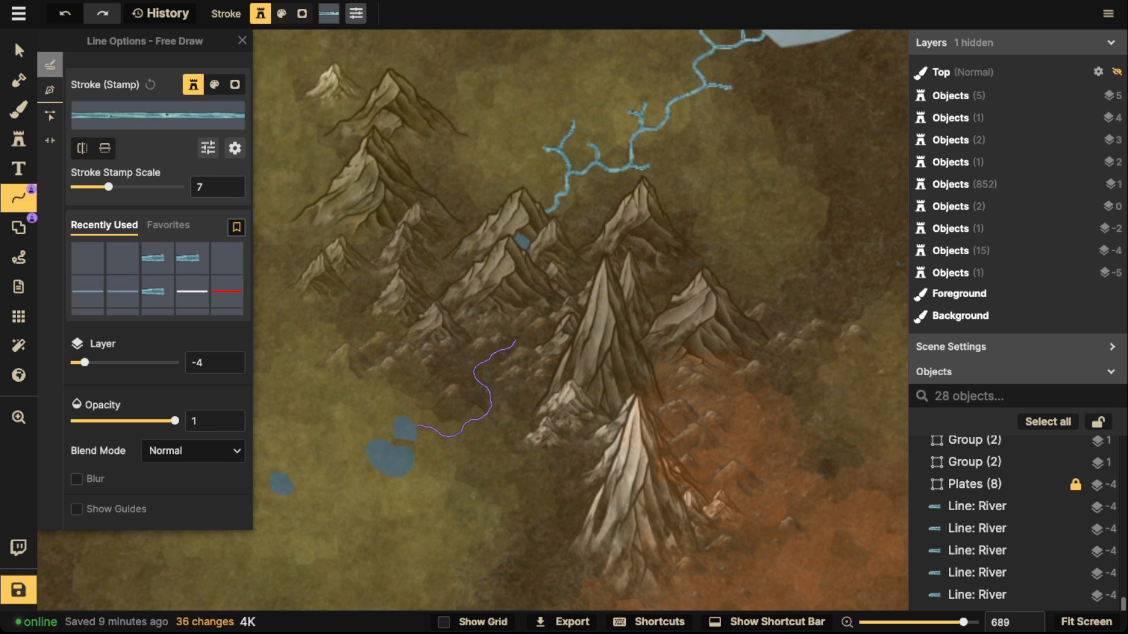
drag(416, 426, 515, 341)
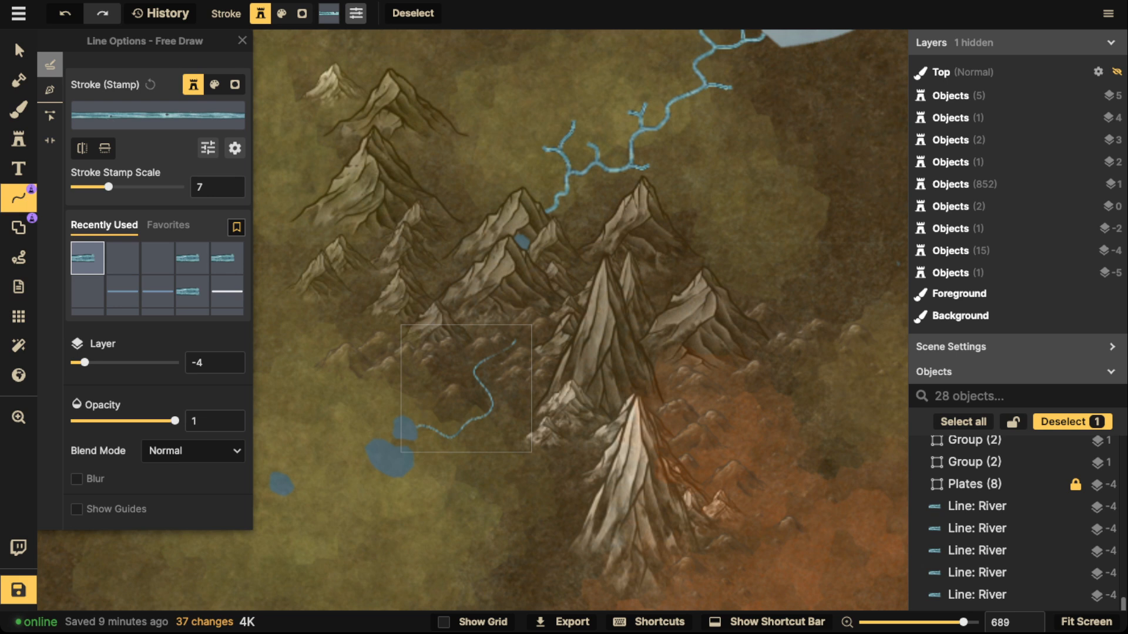
key(Delete)
- Reuse the northern river's stroke at stamp scale 18 to draw a winding river from the tall central mountain to the northeastern lake
click(19, 51)
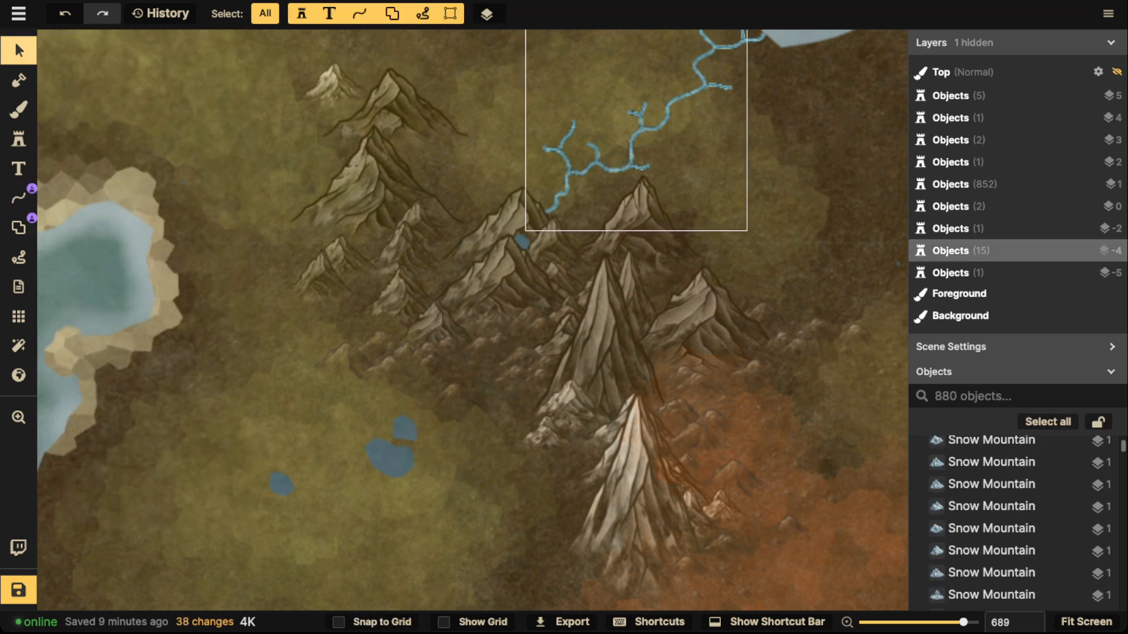
click(556, 202)
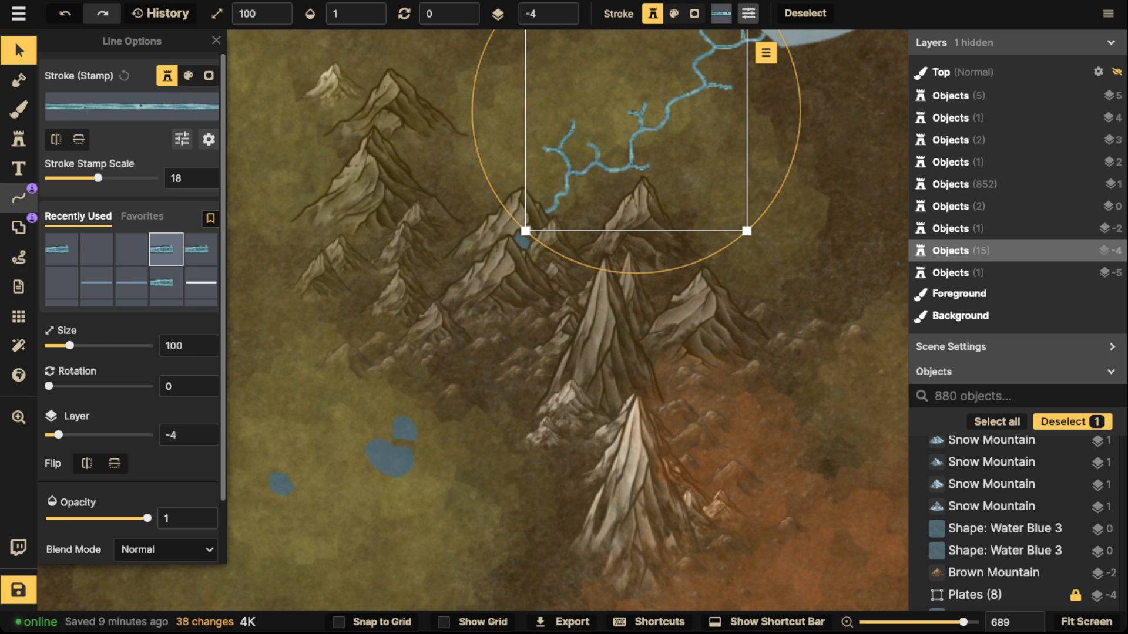
click(19, 198)
drag(599, 448, 565, 467)
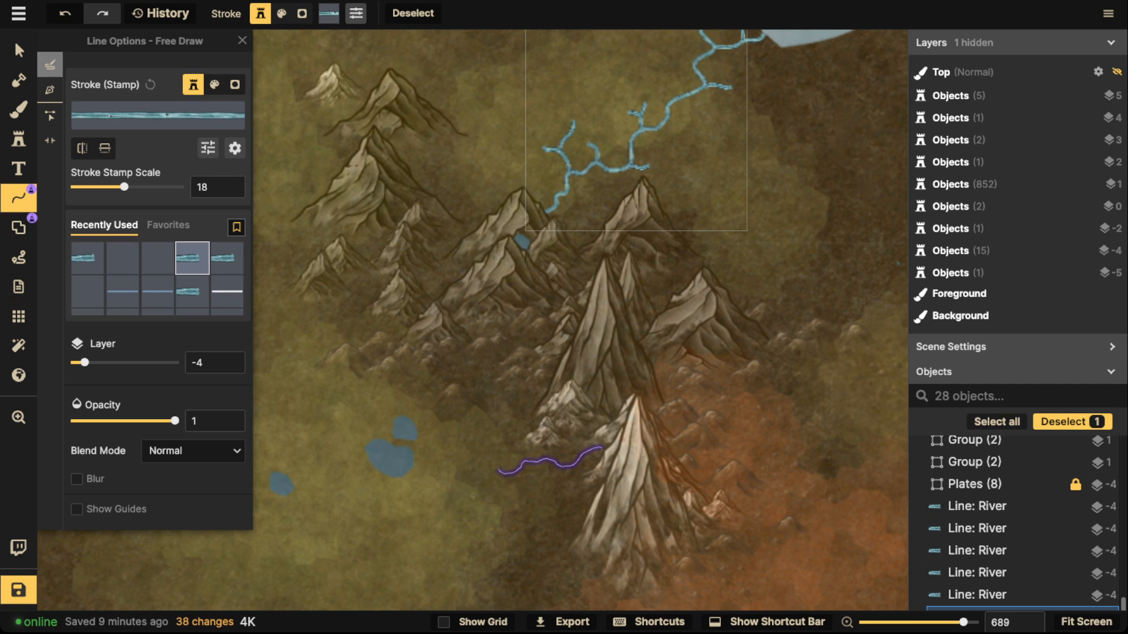
mouse_move(498, 471)
mouse_down()
mouse_move(450, 423)
mouse_move(415, 425)
mouse_move(525, 235)
mouse_move(579, 189)
mouse_up()
key(Escape)
- Try a widely meandering river from the green area to the southwestern coast and undo it
mouse_move(513, 295)
mouse_down()
mouse_move(478, 304)
mouse_move(467, 357)
mouse_move(563, 383)
mouse_move(597, 432)
mouse_move(486, 456)
mouse_move(471, 532)
mouse_move(444, 537)
mouse_up()
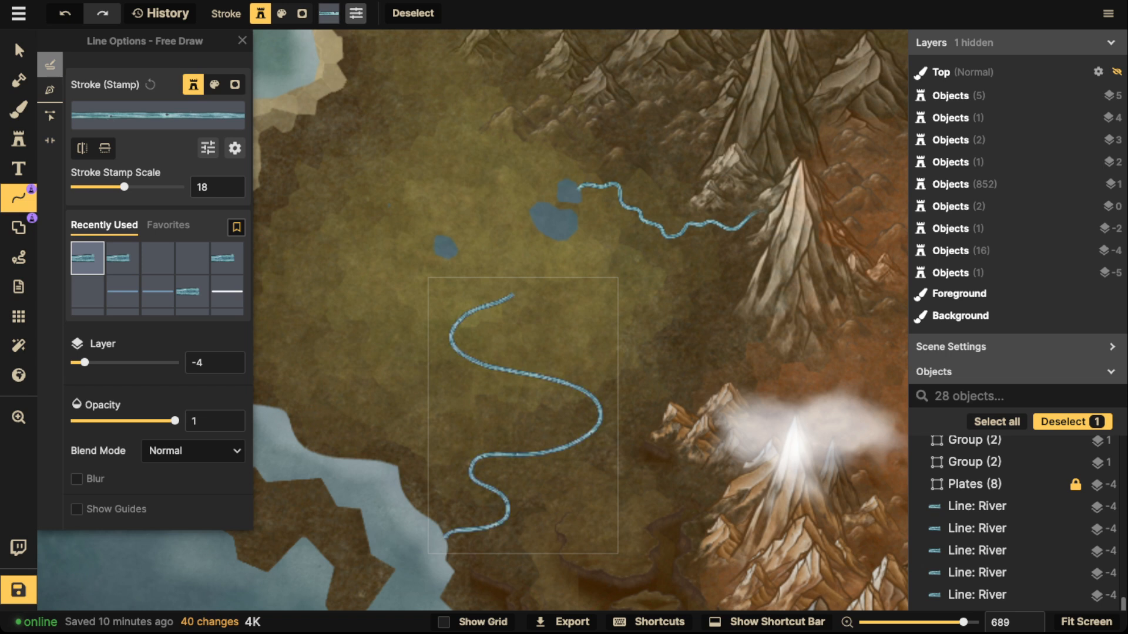
key(ctrl+z)
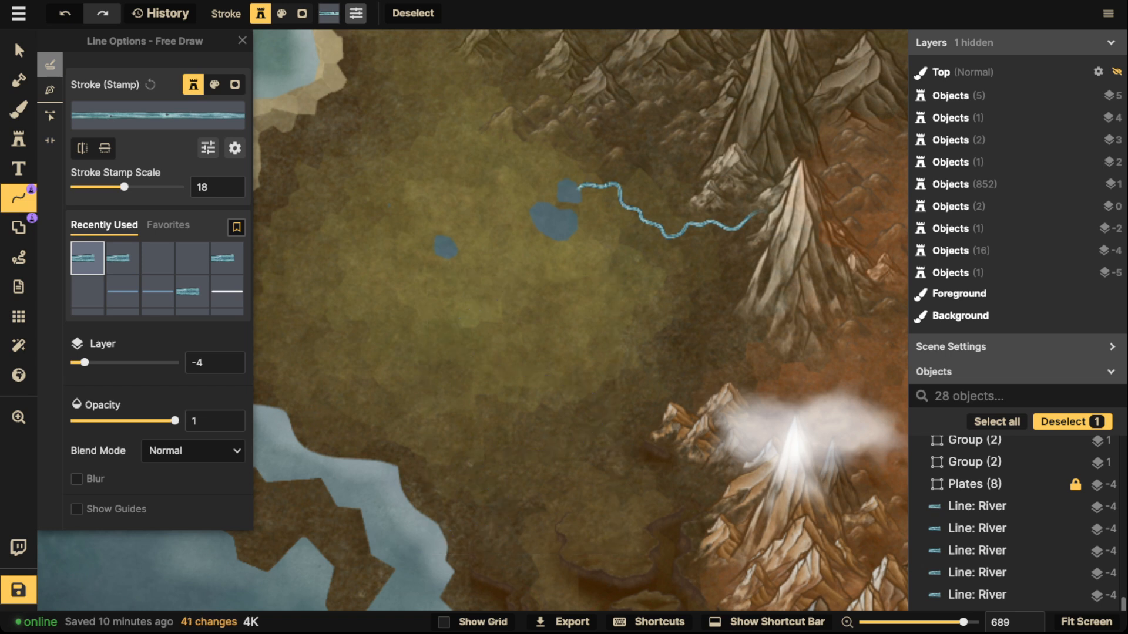
- Link the three lakes with short river segments and add two branches joining the eastern river to the mountains
mouse_move(563, 208)
mouse_down()
mouse_move(532, 231)
mouse_move(457, 242)
mouse_up()
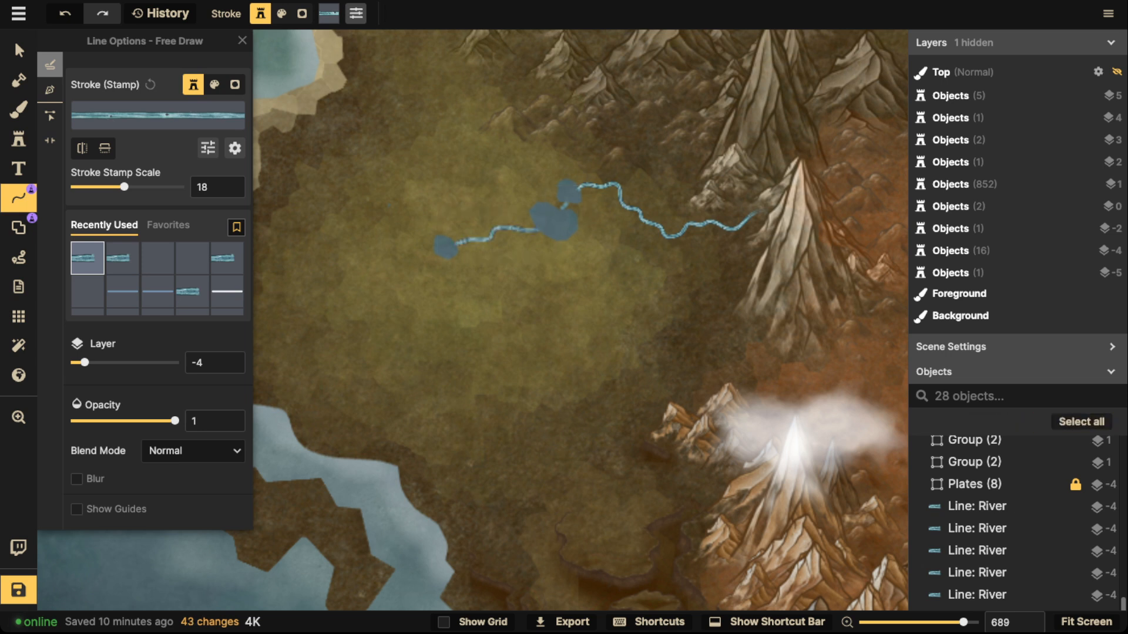
key(space)
drag(528, 247, 470, 340)
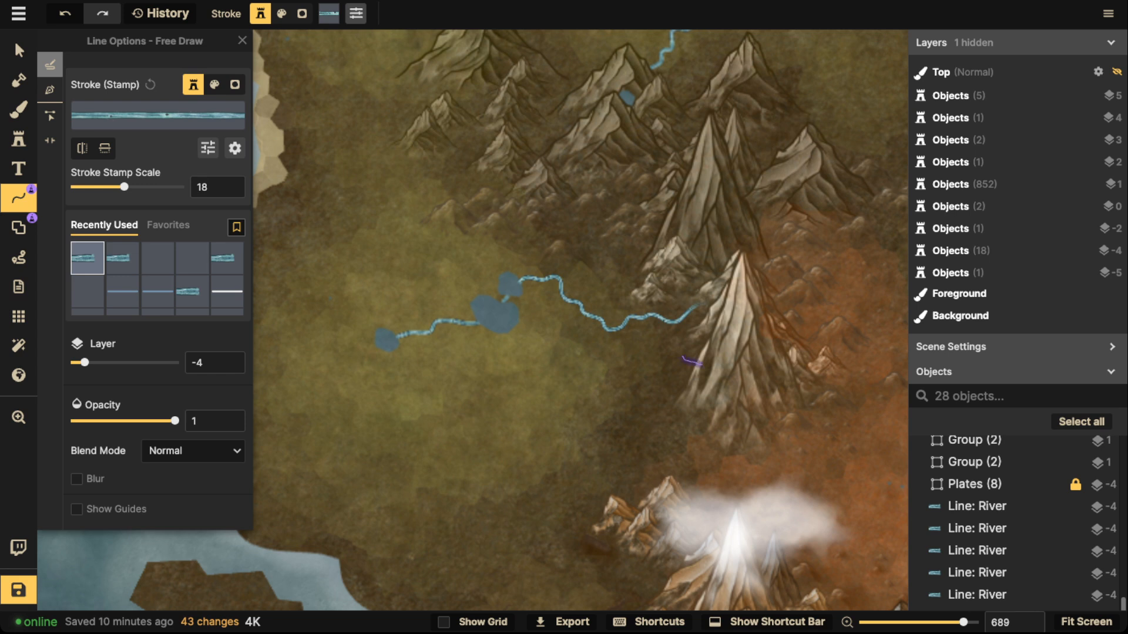
drag(672, 333, 669, 323)
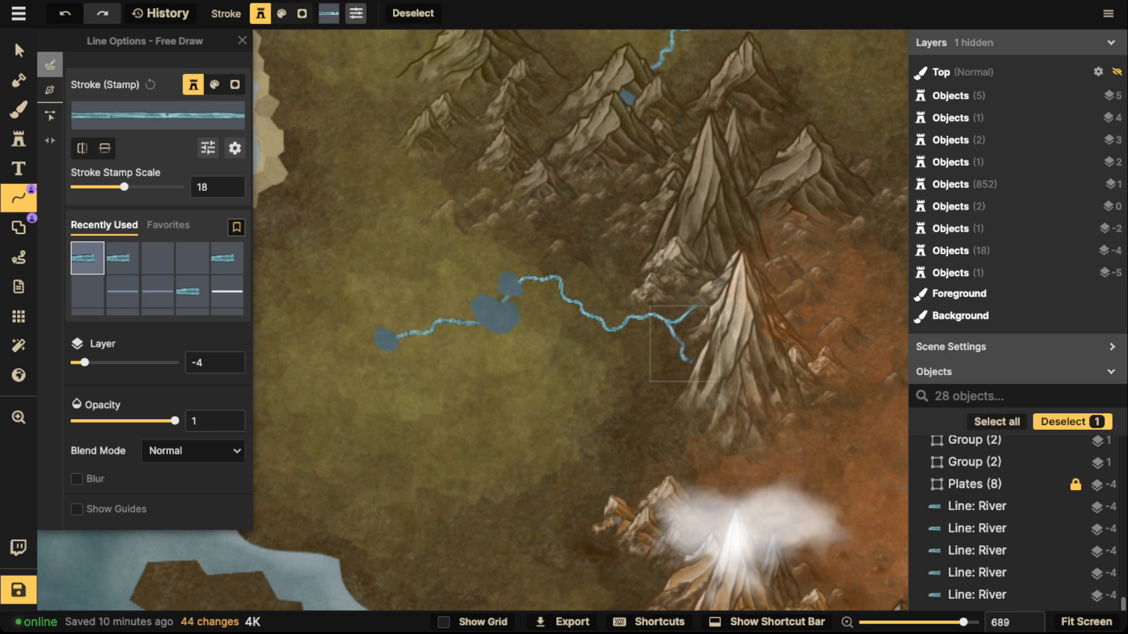
drag(650, 248, 561, 277)
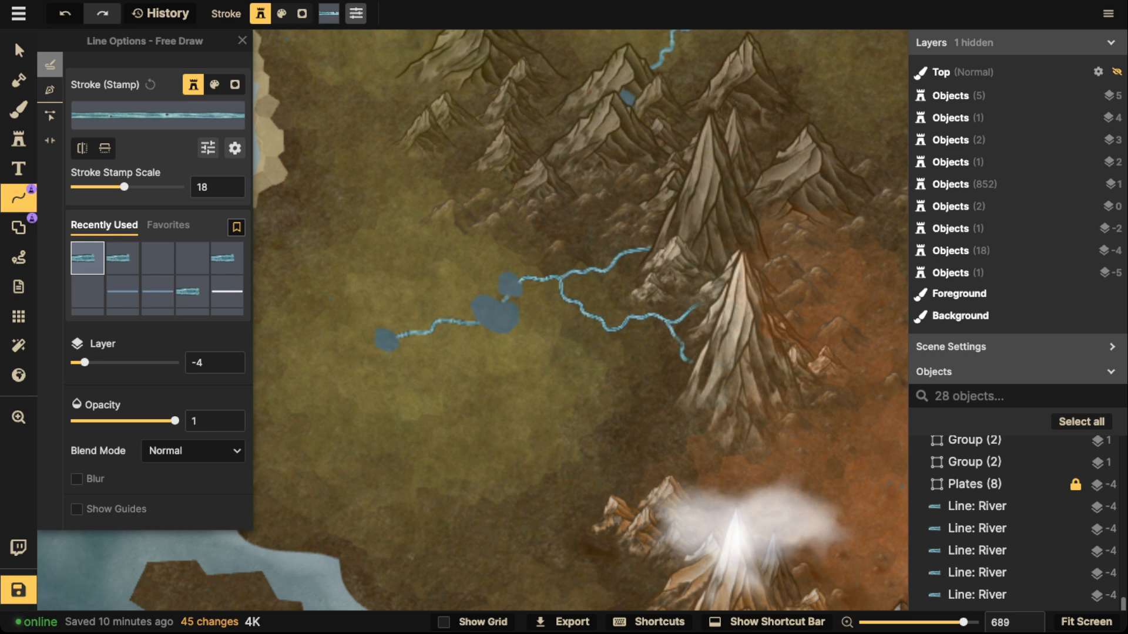
- Select the main eastern river, its northern branch and the western lake connector, and set their stroke brightness to 63
click(18, 51)
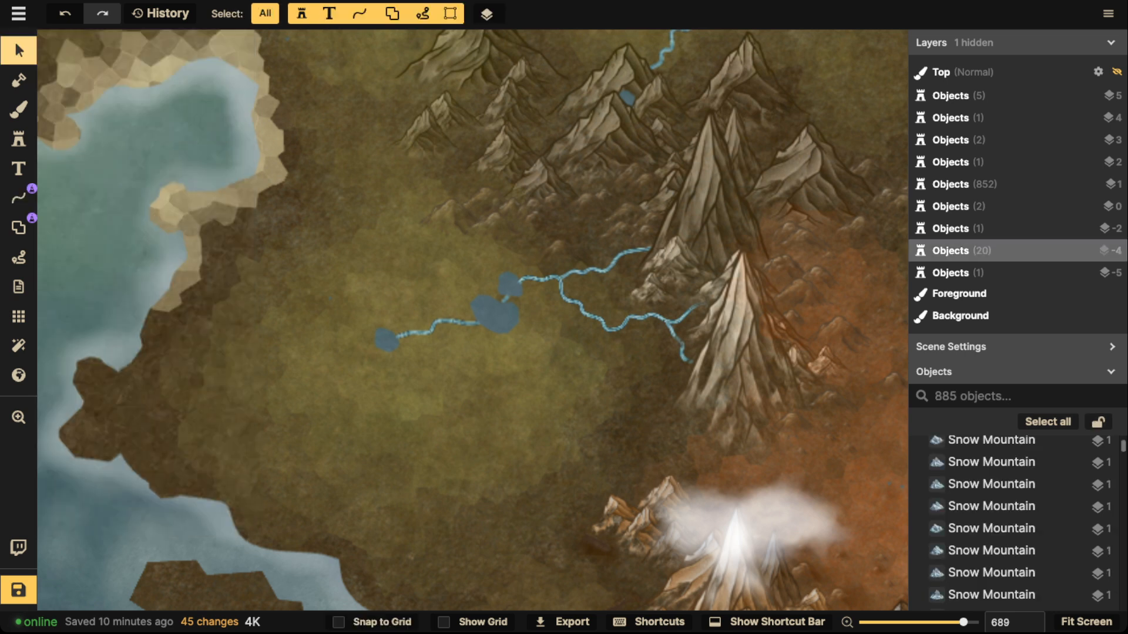
click(495, 315)
shift+click(386, 340)
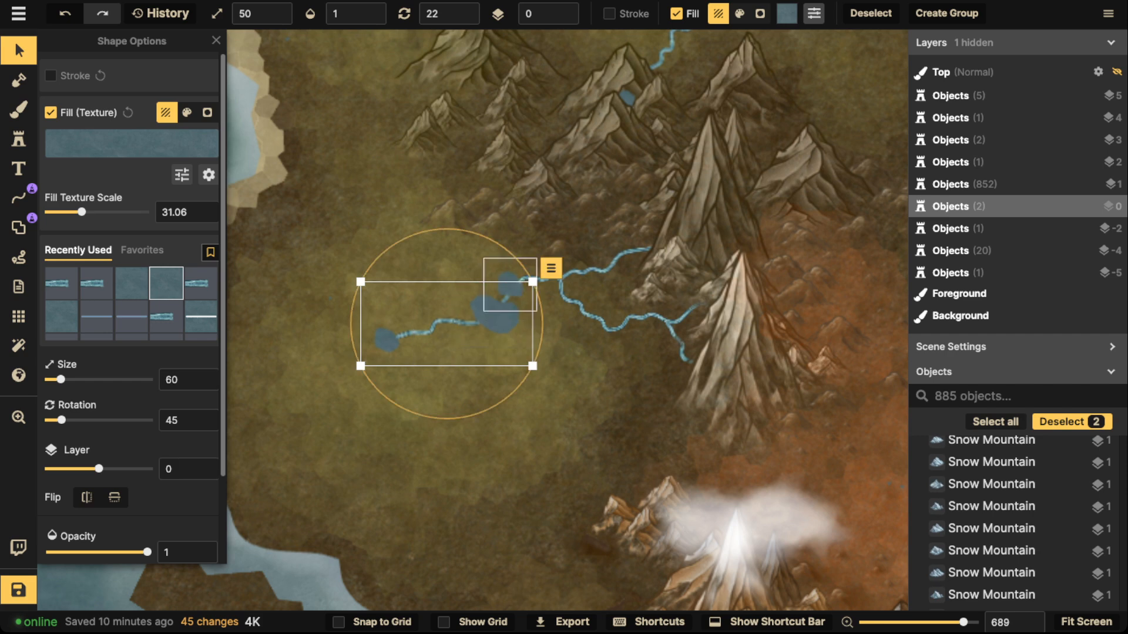
click(558, 294)
click(577, 287)
scroll(578, 285, down, 5)
drag(579, 284, 575, 302)
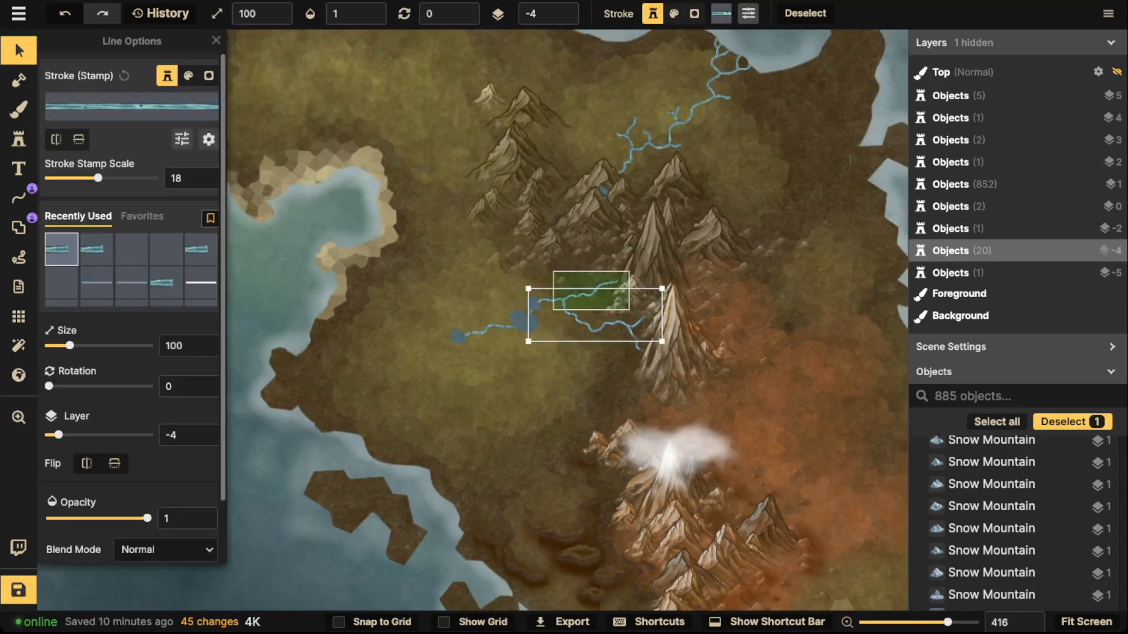
shift+click(590, 291)
shift+click(488, 331)
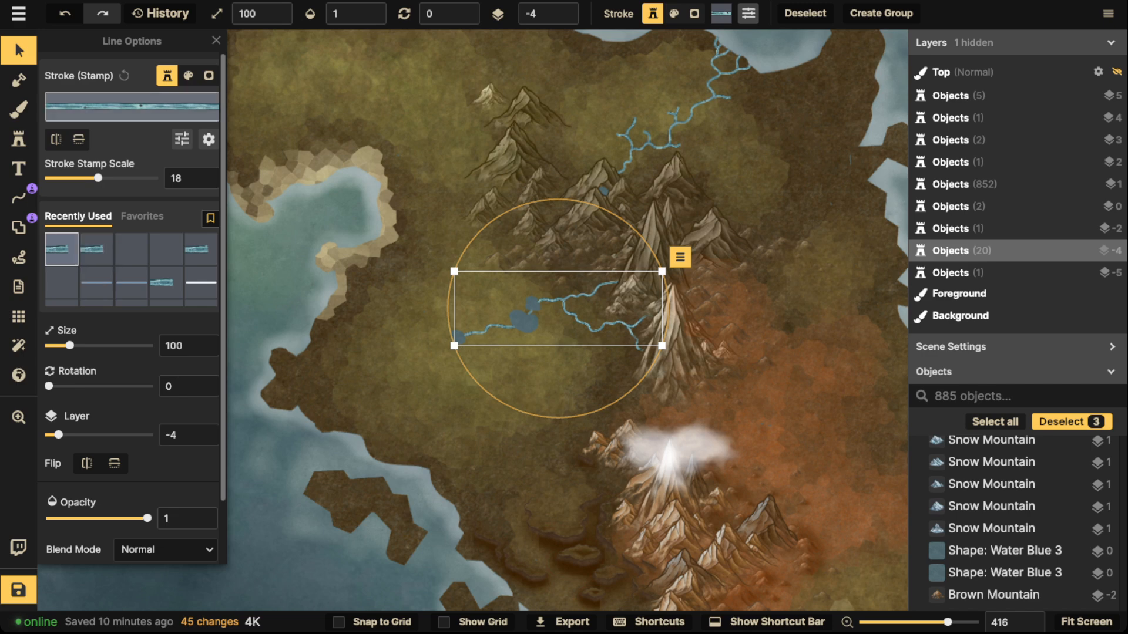
click(182, 139)
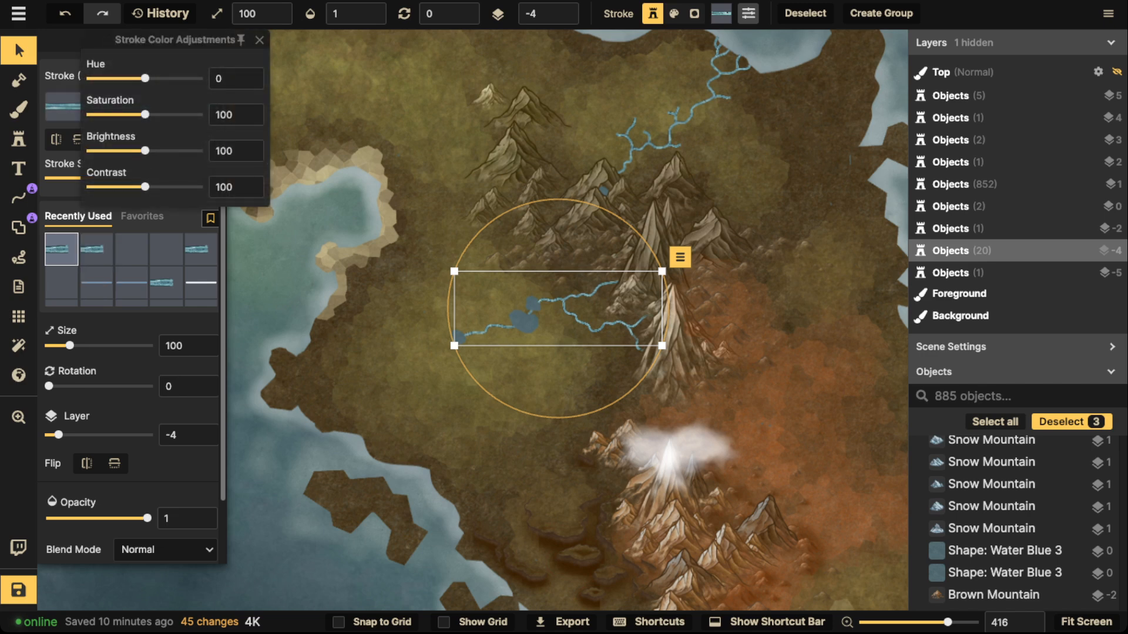
drag(146, 151, 124, 150)
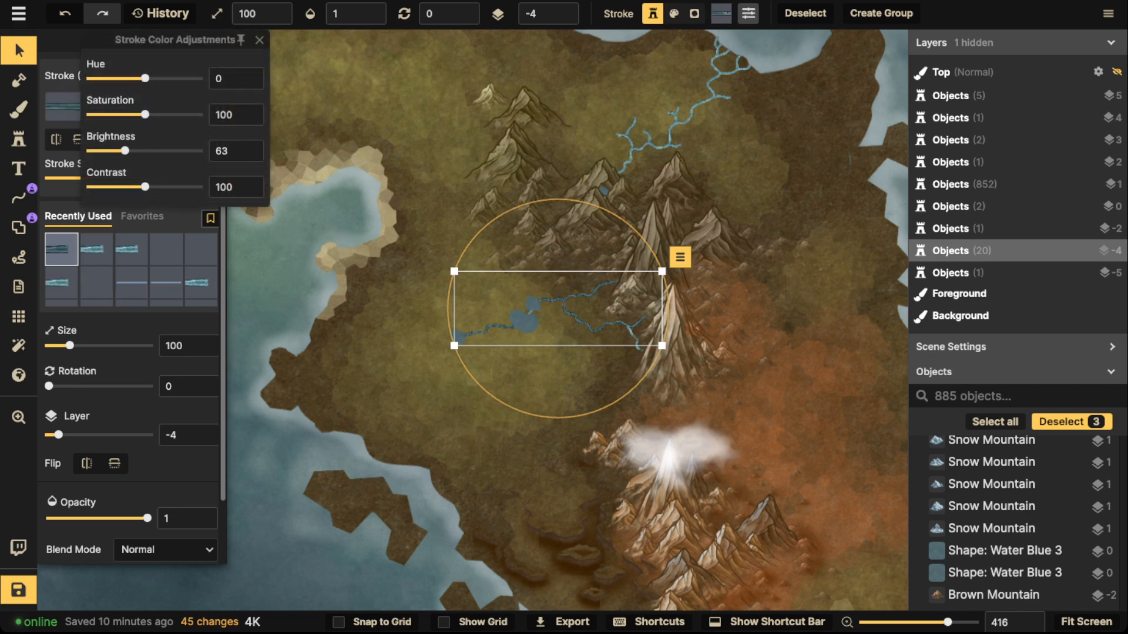
- Darken the stroke of the short river between the two adjoining lakes and the small southeastern branch to match the other segments
click(523, 321)
click(531, 312)
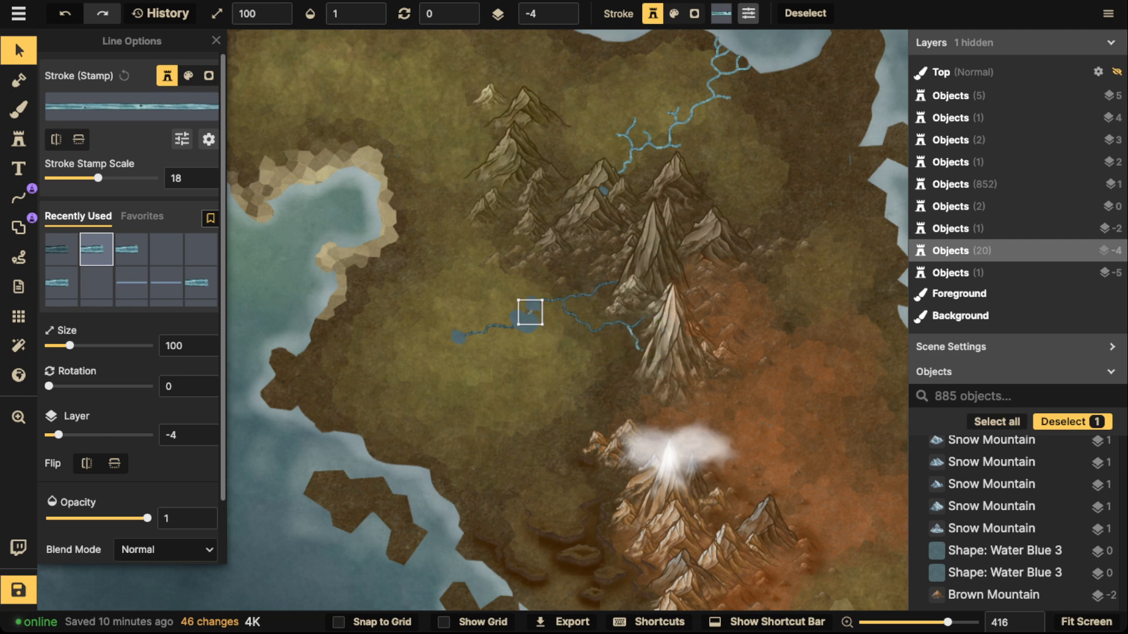
shift+click(634, 334)
click(182, 139)
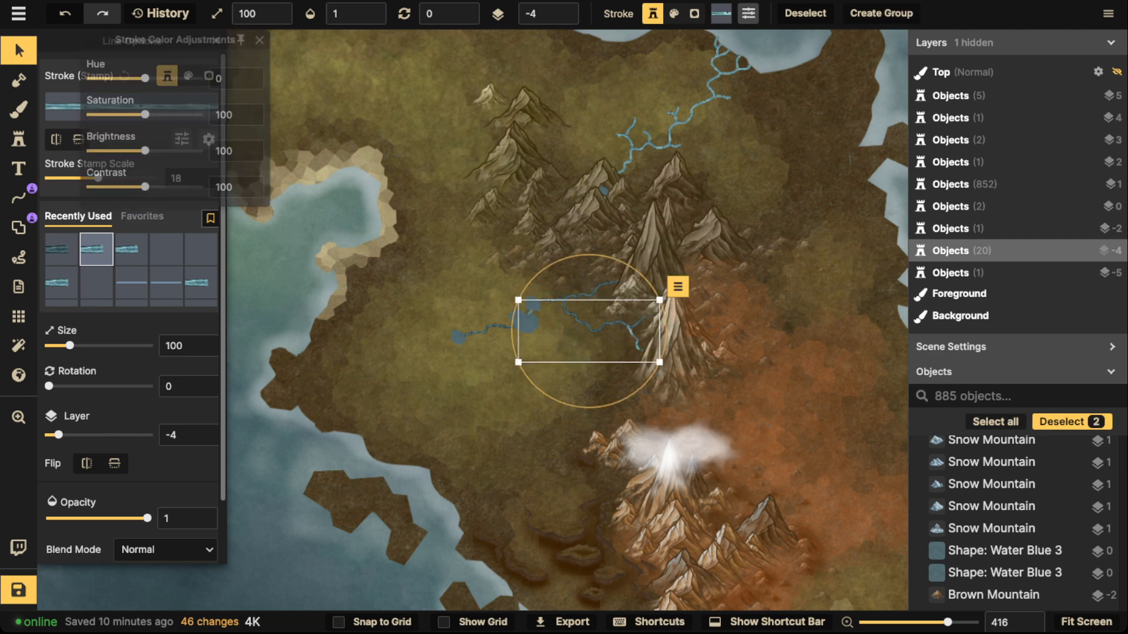
drag(145, 150, 134, 150)
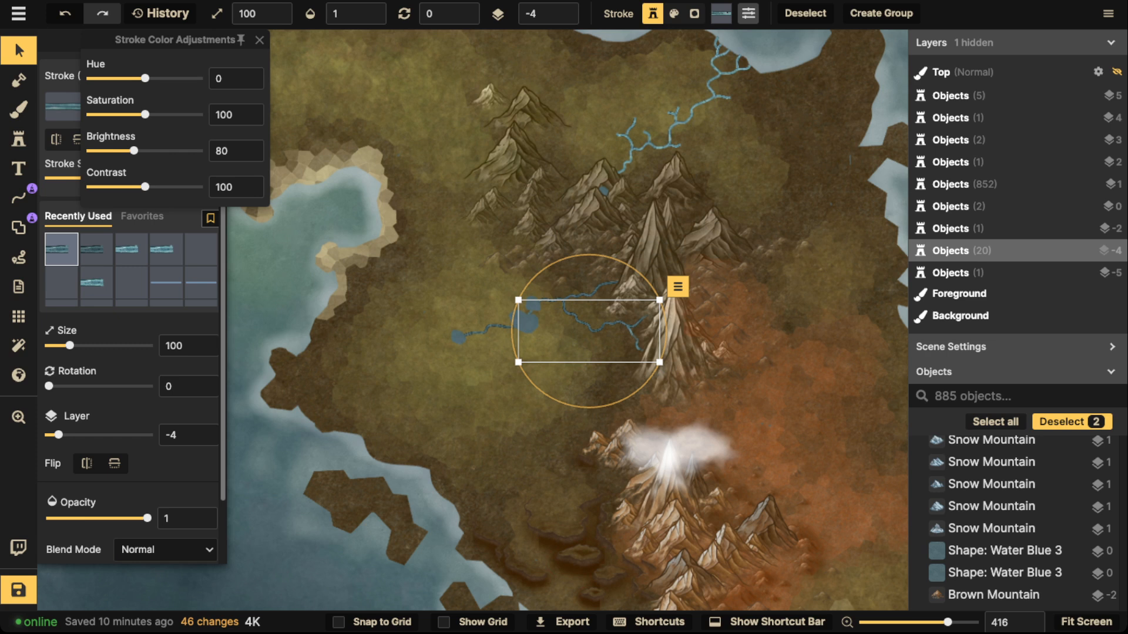
drag(134, 150, 131, 150)
click(591, 291)
key(space)
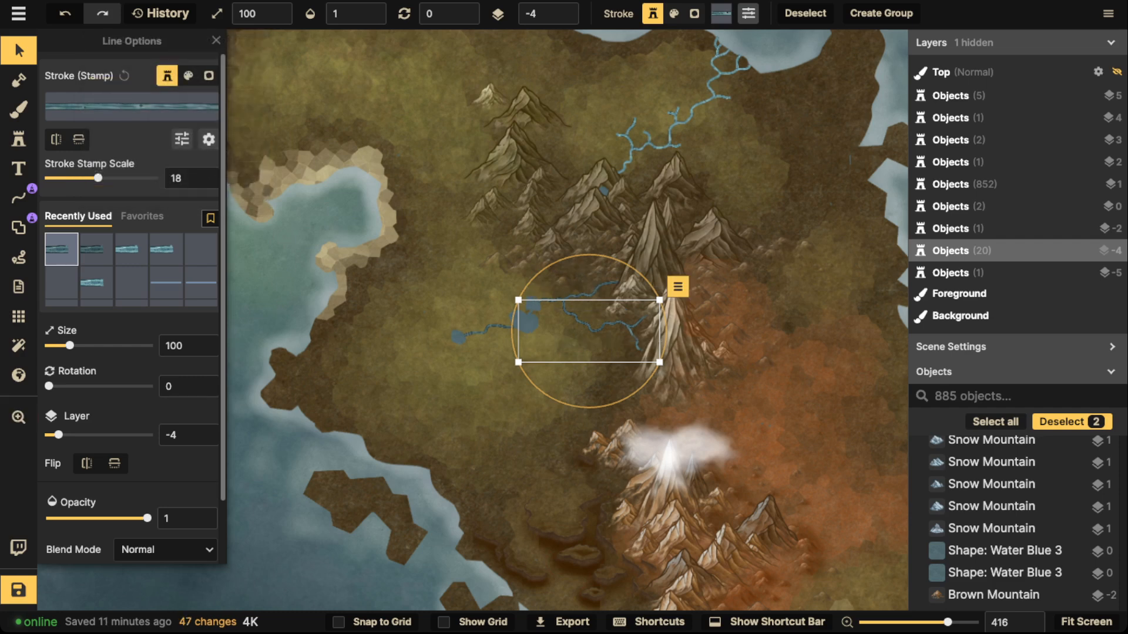
- Select the northern river together with all lines of the same style
key(Escape)
scroll(699, 261, down, 8)
scroll(670, 189, up, 7)
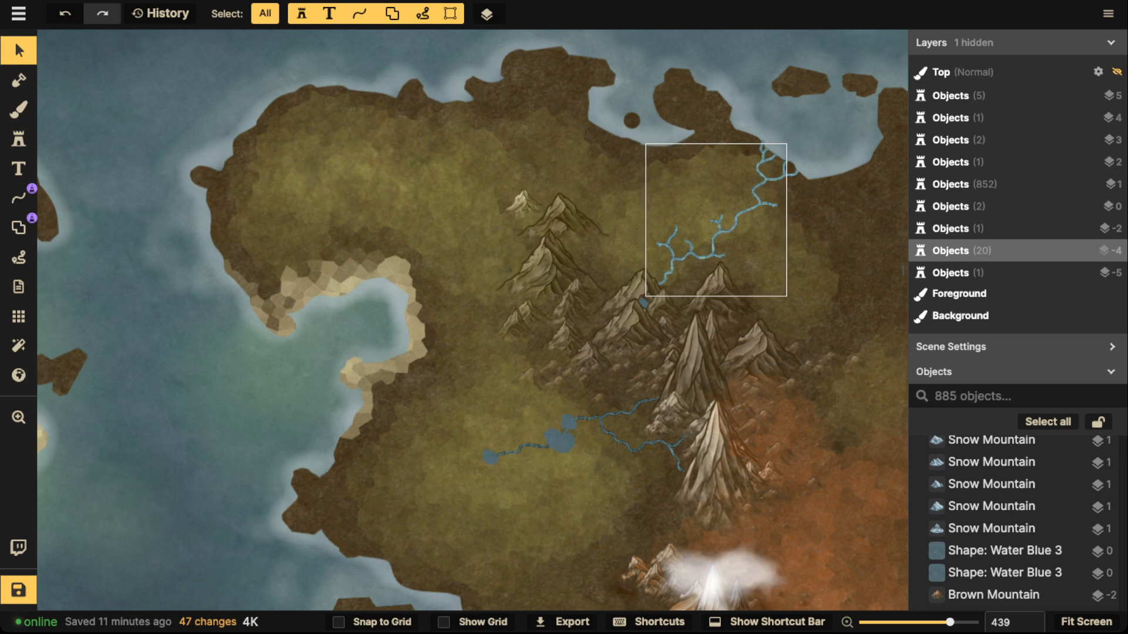
click(720, 232)
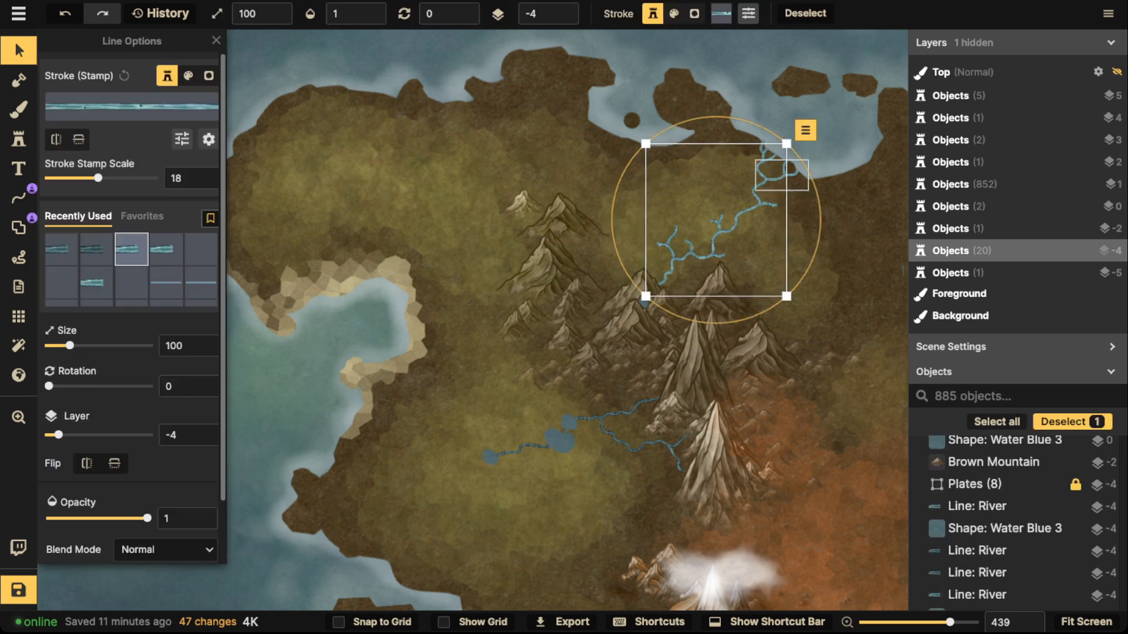
click(806, 130)
mouse_move(825, 154)
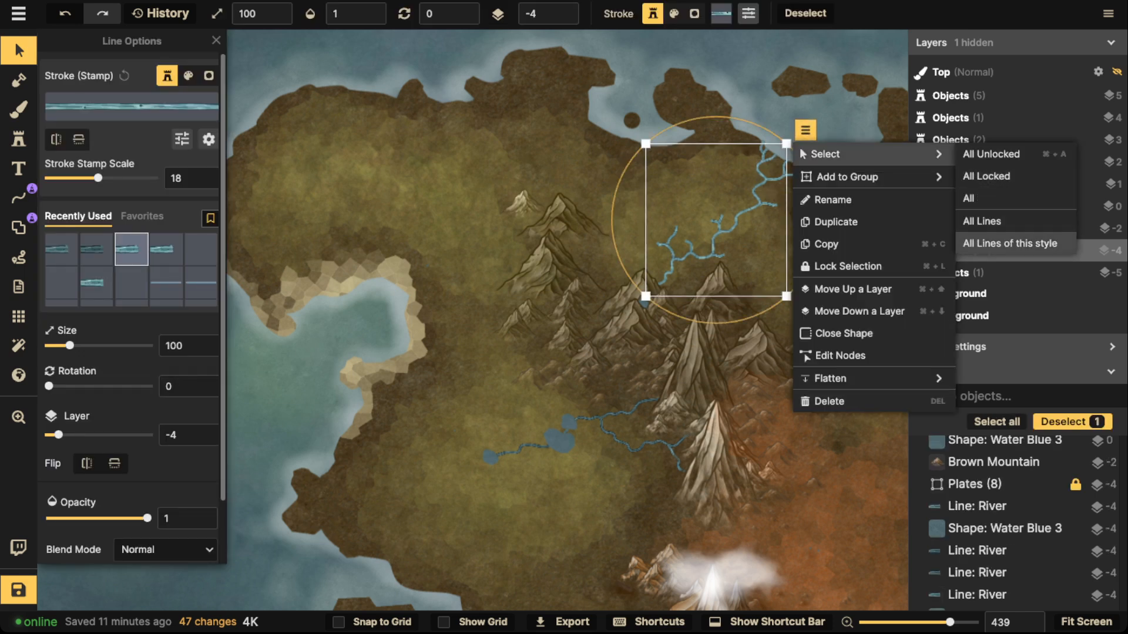
click(1010, 243)
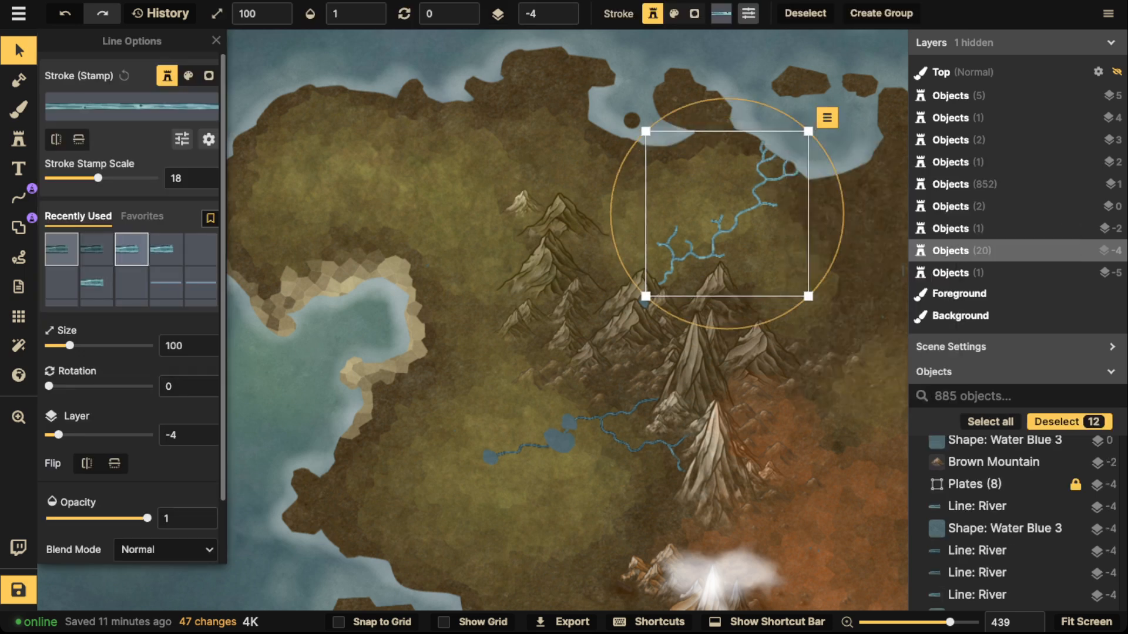
- Restyle the selected northern river lines with the darker river stamp and deselect them
click(61, 250)
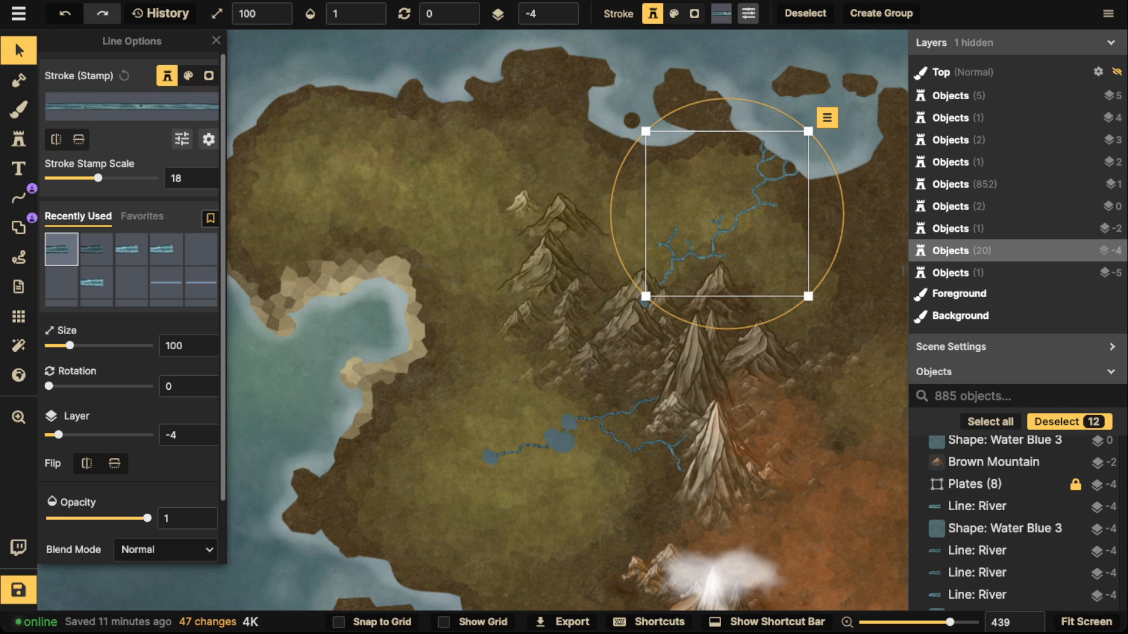
key(Escape)
- Draw a winding freehand river, styled like the existing lake river, from the westernmost small lake down to the southwest coast
scroll(658, 255, down, 3)
drag(663, 251, 662, 185)
scroll(482, 353, up, 3)
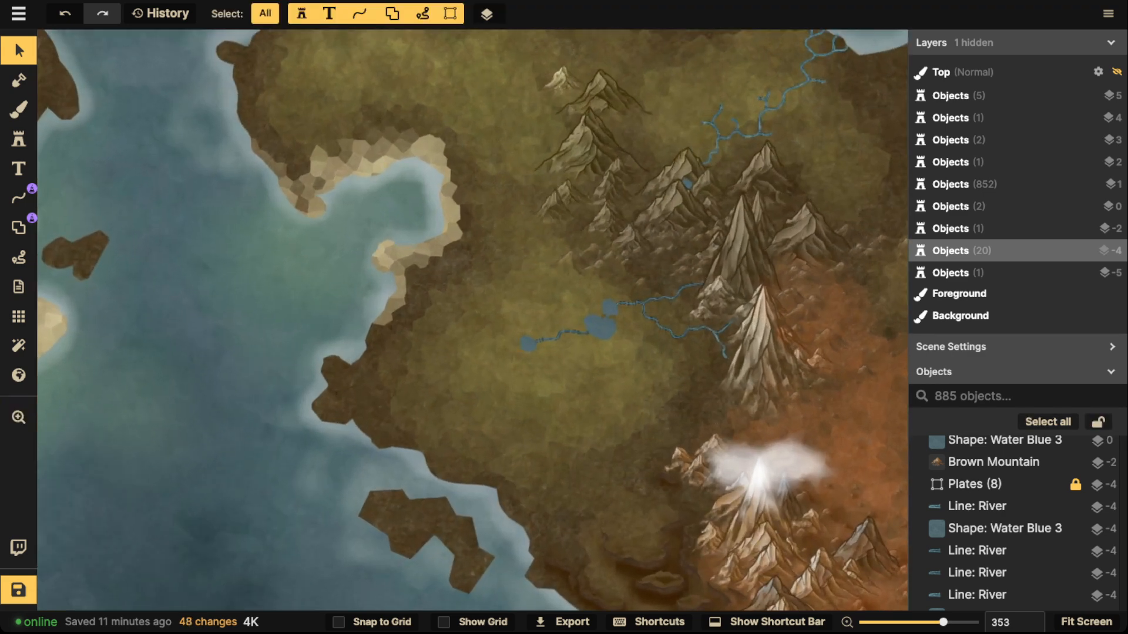
scroll(518, 346, up, 5)
click(564, 335)
click(19, 198)
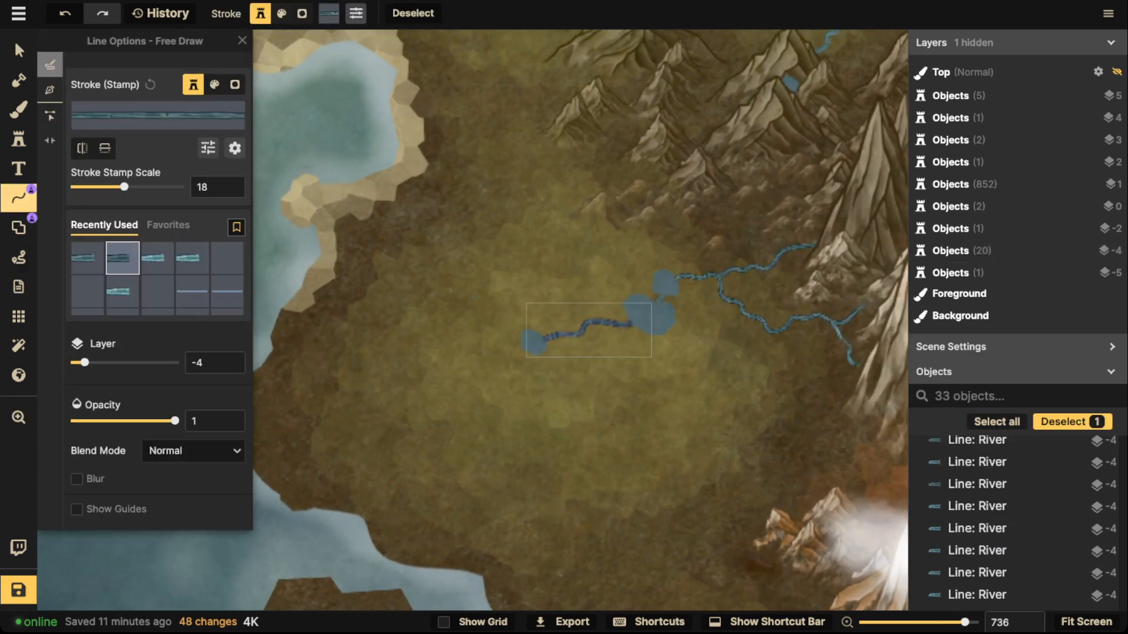
key(Escape)
mouse_move(532, 352)
mouse_down()
mouse_move(532, 373)
mouse_move(486, 399)
mouse_up()
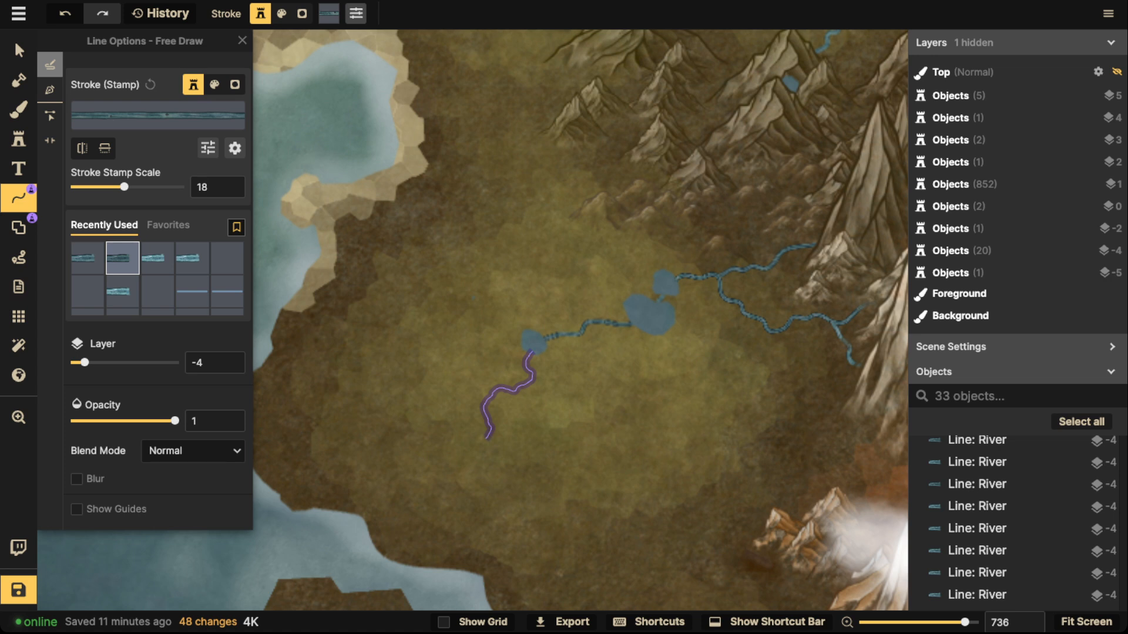
mouse_move(471, 441)
mouse_down()
mouse_move(440, 446)
mouse_move(433, 474)
mouse_move(396, 494)
mouse_up()
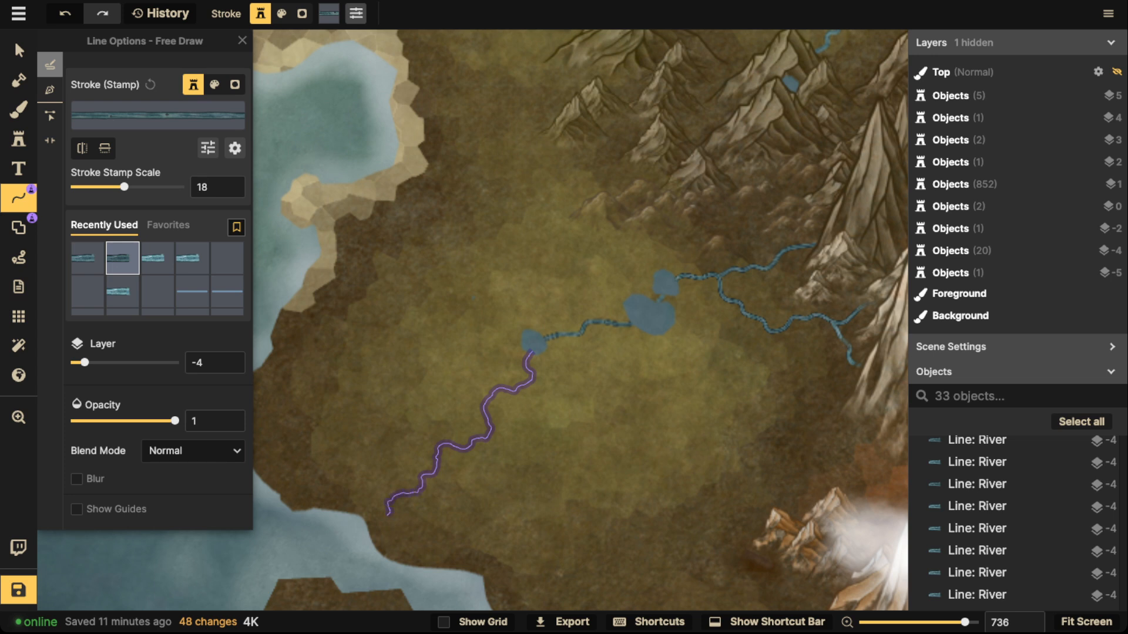
drag(370, 520, 370, 519)
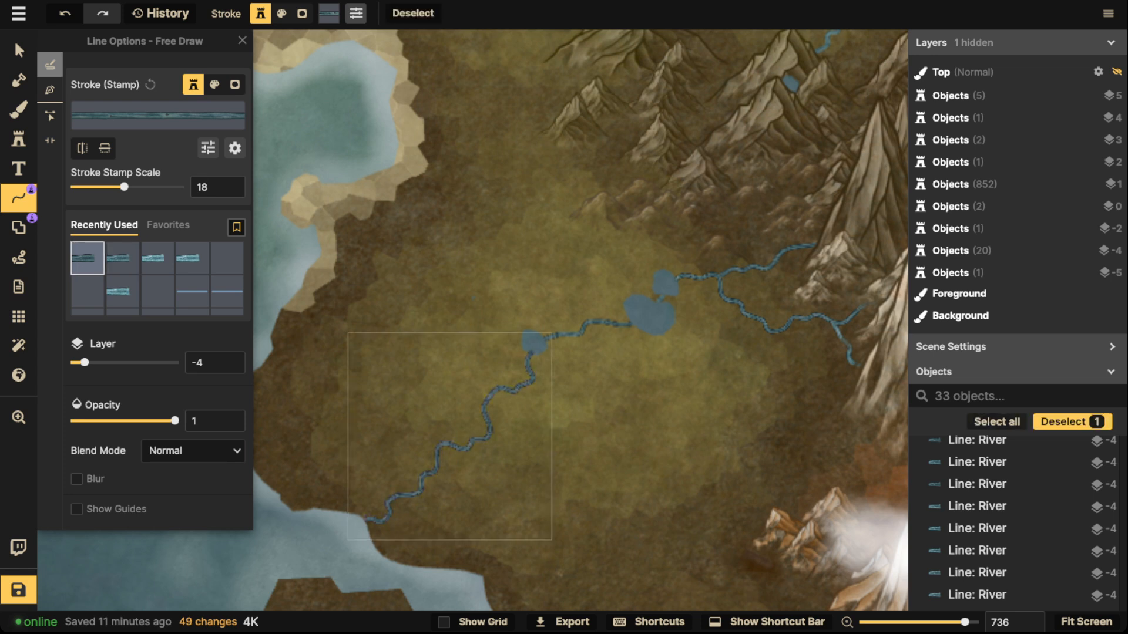
- Select the three connected lakes and give them a white (ffffff) colour stroke
click(19, 50)
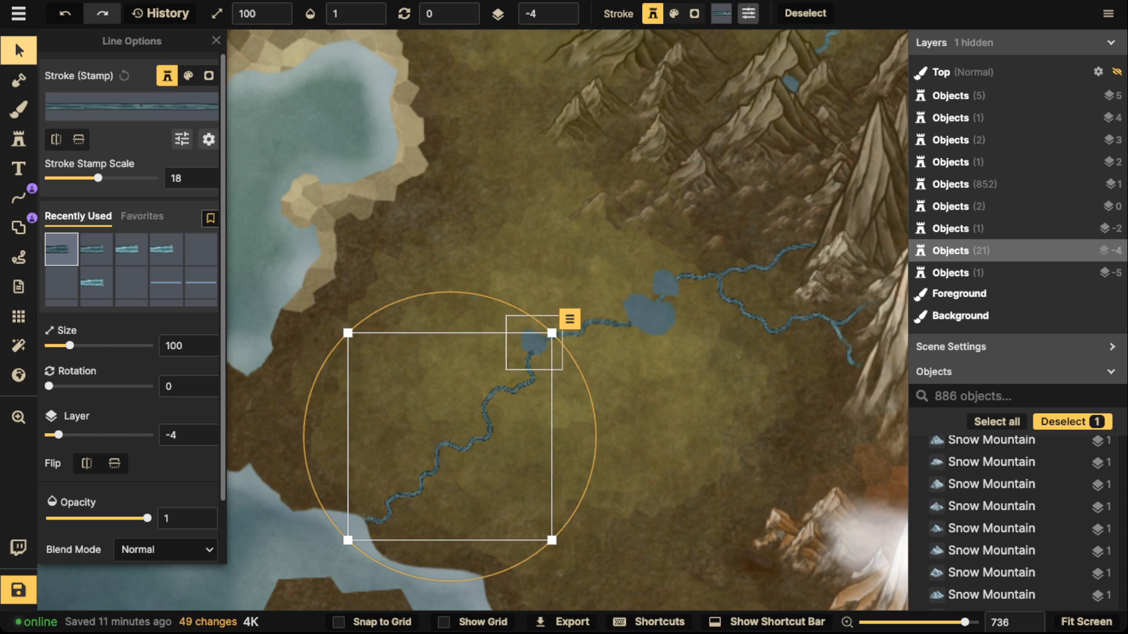
click(534, 342)
shift+click(649, 315)
shift+click(665, 284)
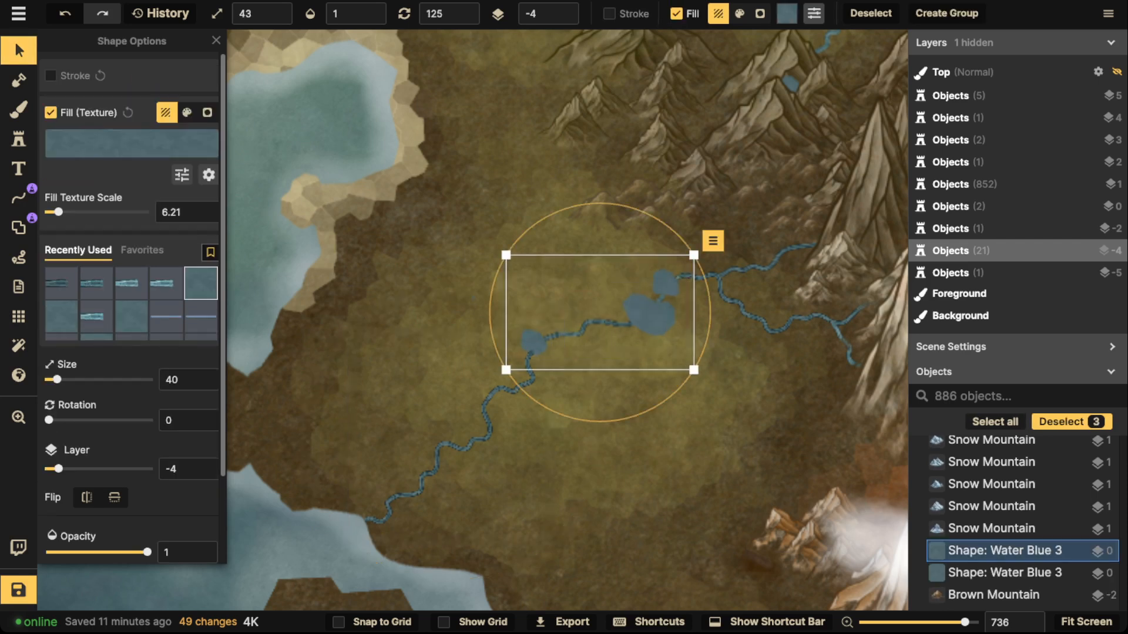
click(51, 75)
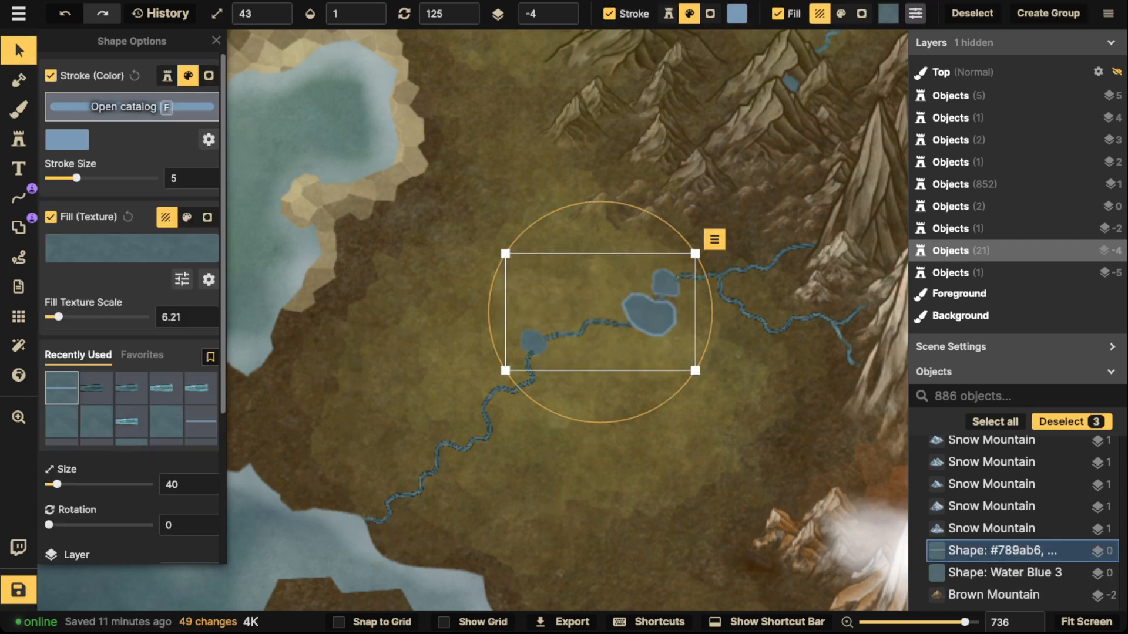
click(132, 107)
key(Escape)
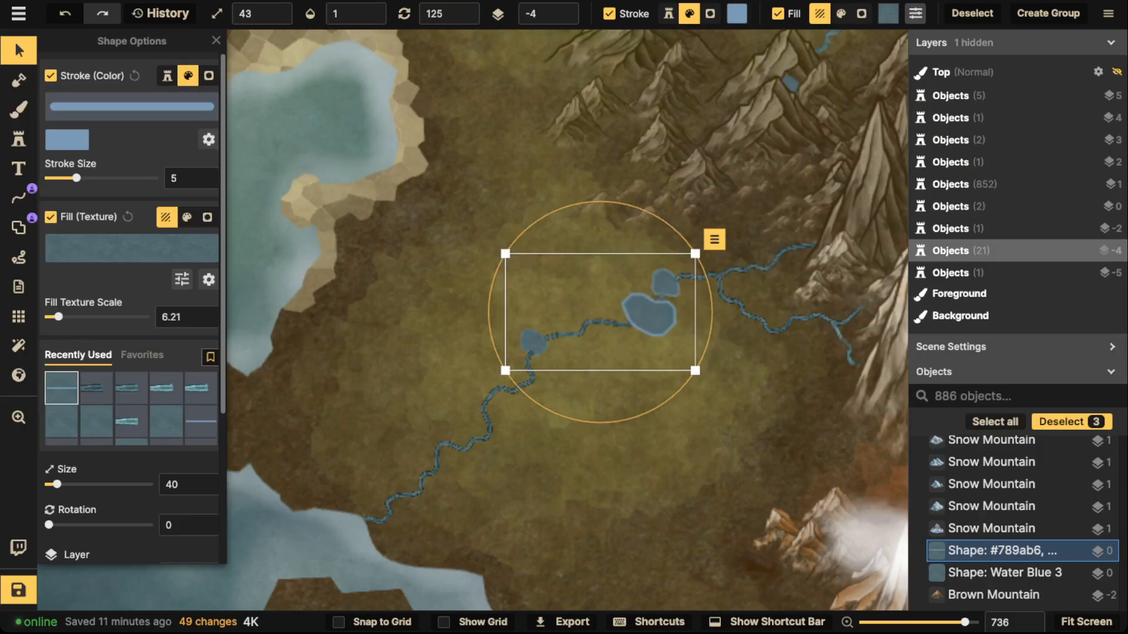
click(67, 140)
click(194, 123)
drag(194, 124, 119, 55)
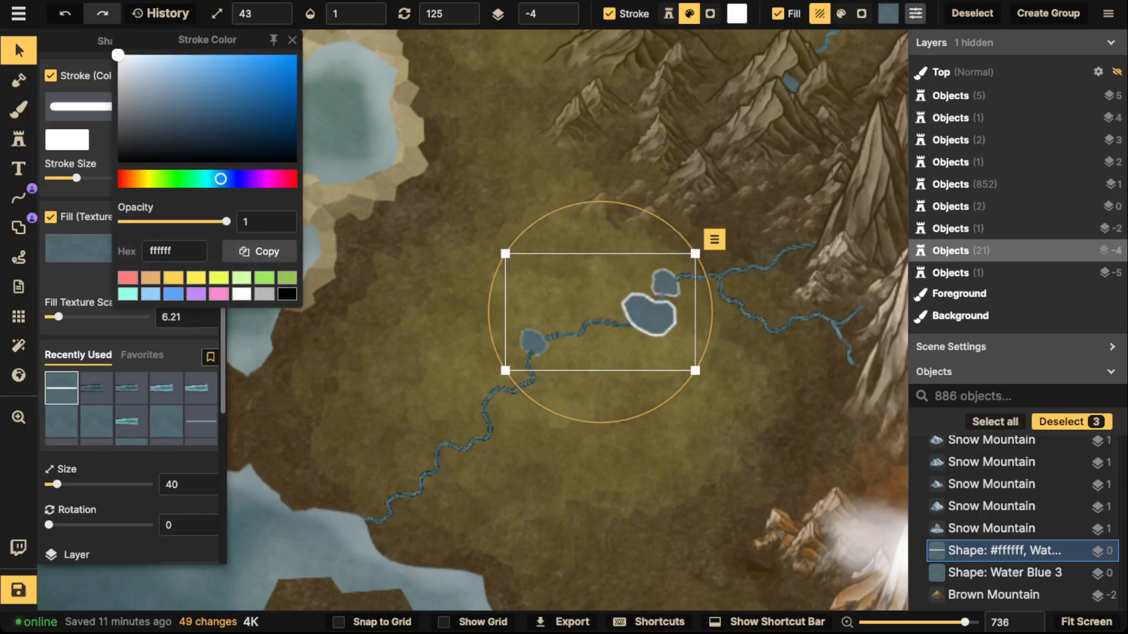
key(Escape)
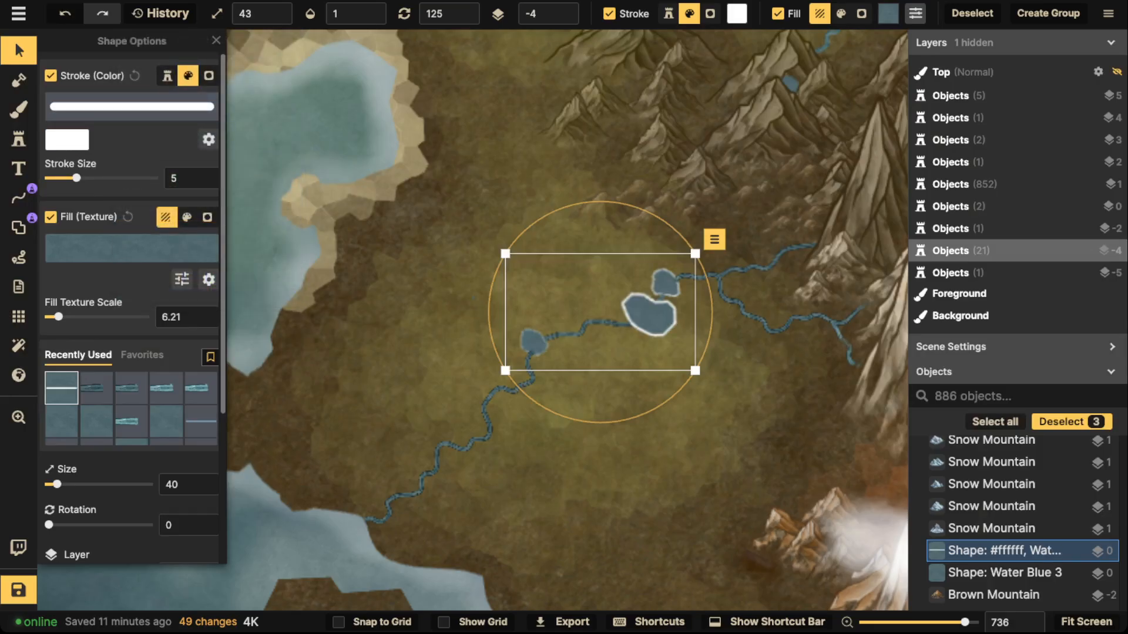
- Set the lakes' stroke size to 4 and deselect them
drag(76, 178, 72, 178)
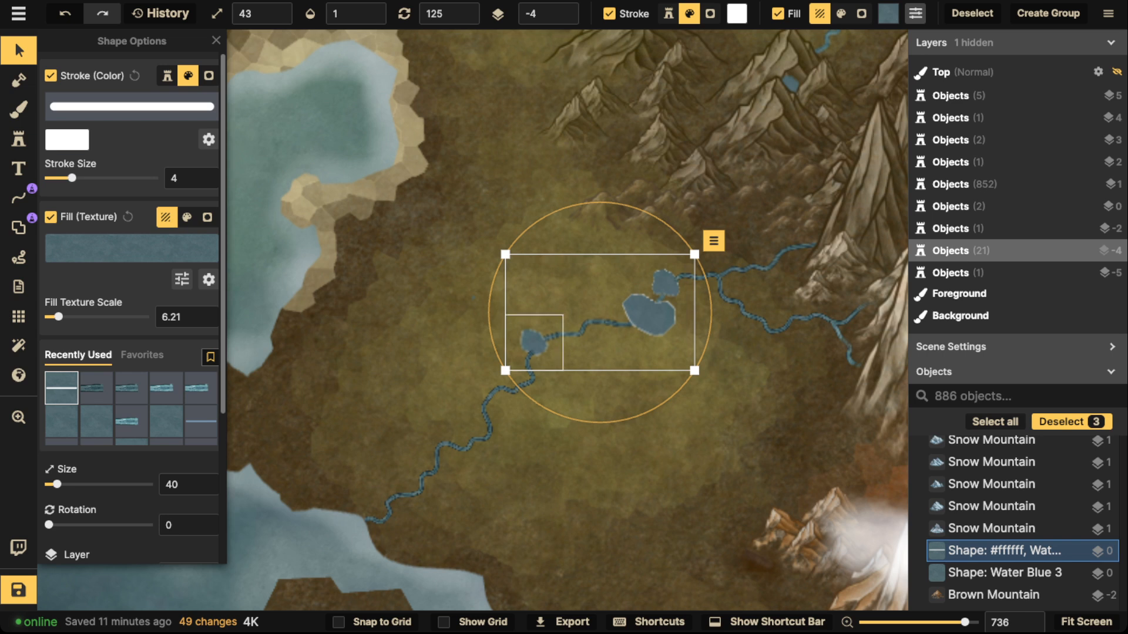
click(533, 342)
shift+click(649, 317)
shift+click(666, 283)
click(573, 358)
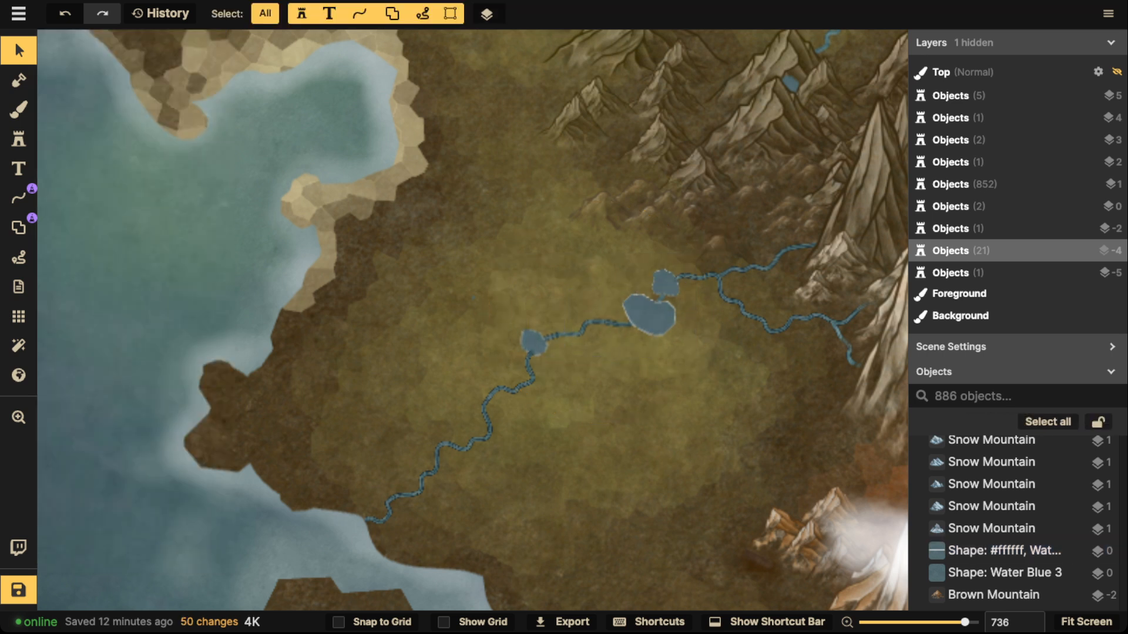
- Move the three connected lakes together to layer -2 so they sit above the rivers
click(534, 343)
shift+click(649, 317)
shift+click(666, 283)
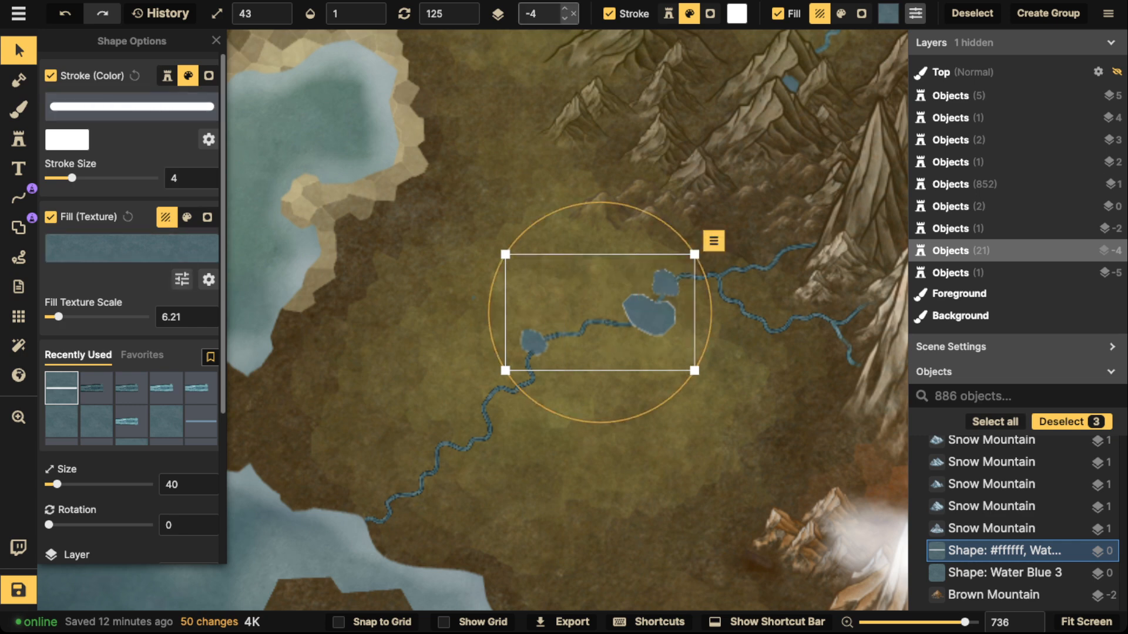
click(564, 8)
click(565, 8)
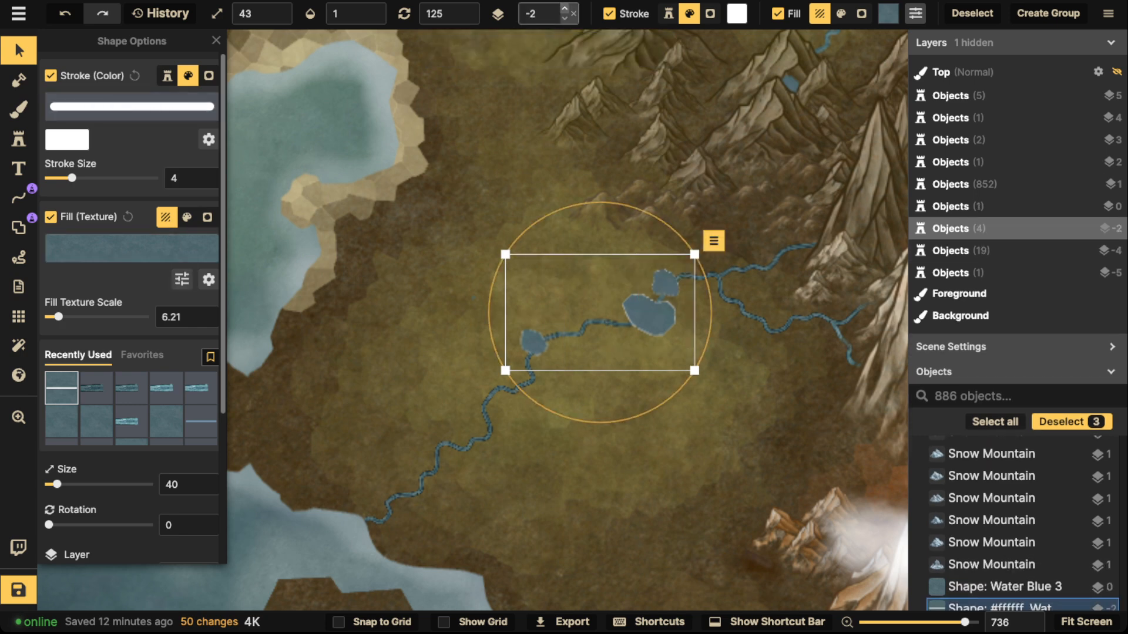
click(522, 239)
scroll(522, 239, down, 5)
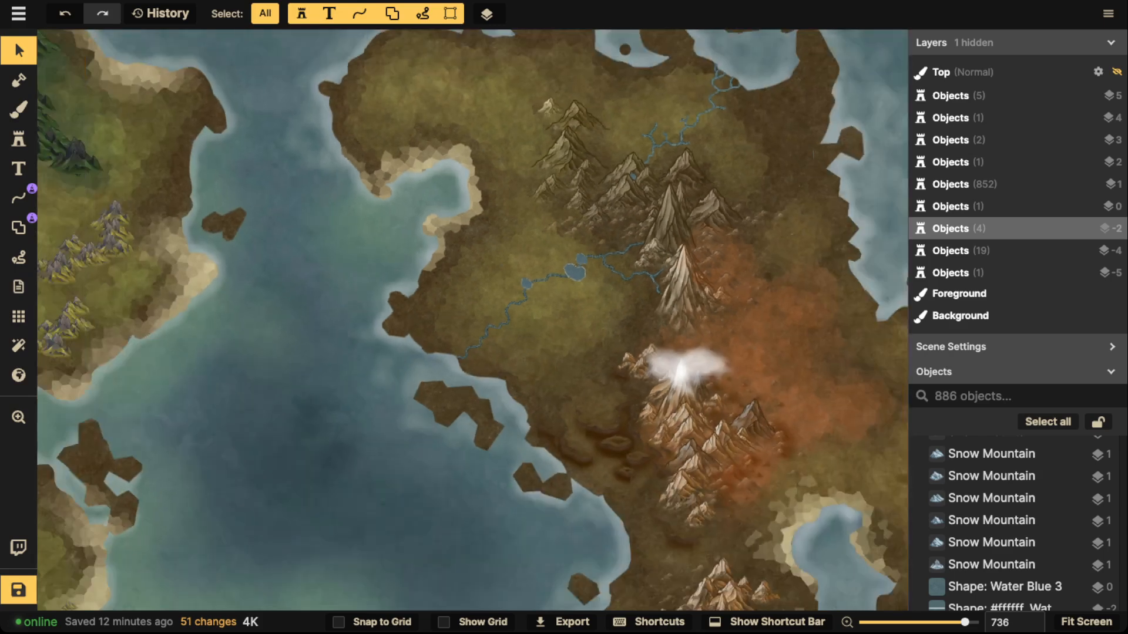
scroll(522, 239, down, 1)
drag(584, 209, 479, 325)
drag(423, 298, 504, 215)
drag(558, 298, 636, 228)
mouse_move(625, 295)
mouse_down()
mouse_move(546, 252)
mouse_move(617, 305)
mouse_up()
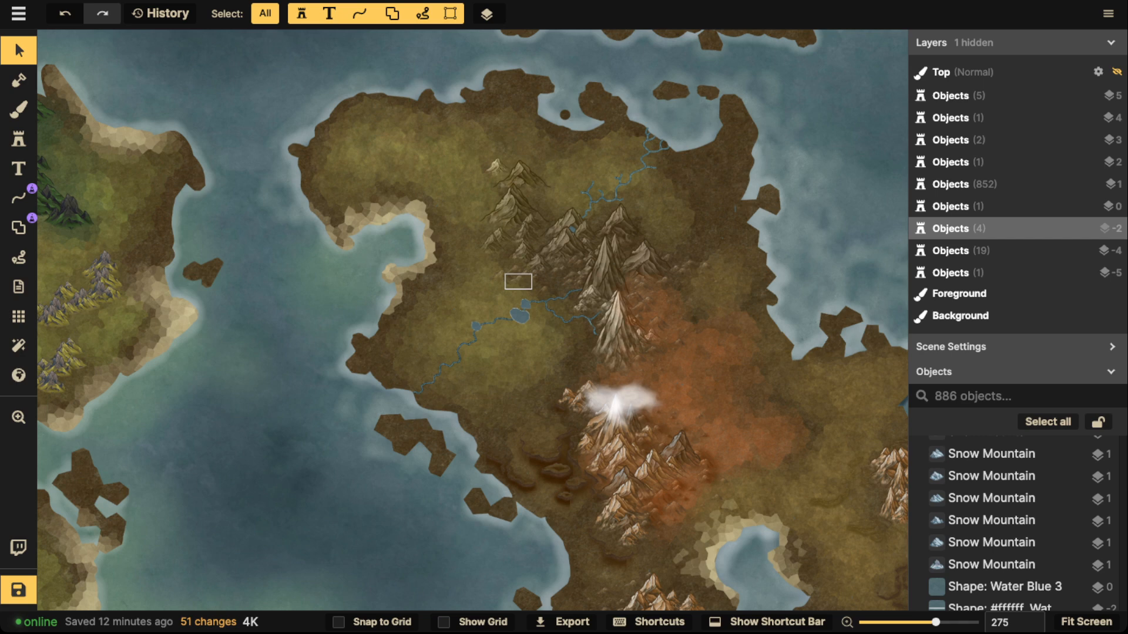
scroll(519, 282, up, 5)
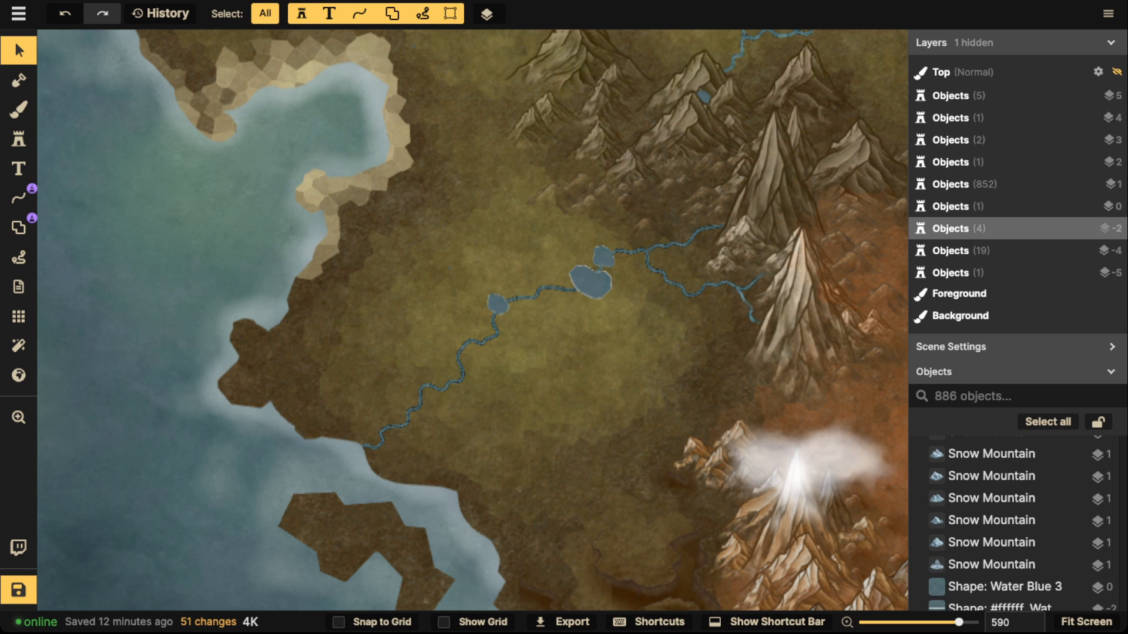
click(19, 198)
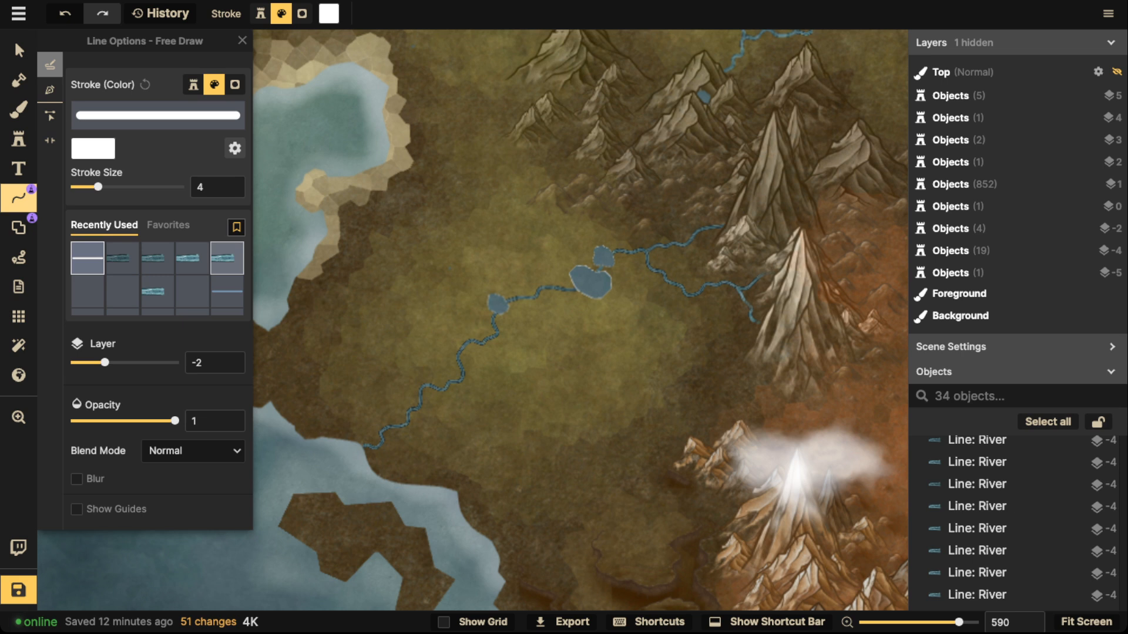
click(50, 89)
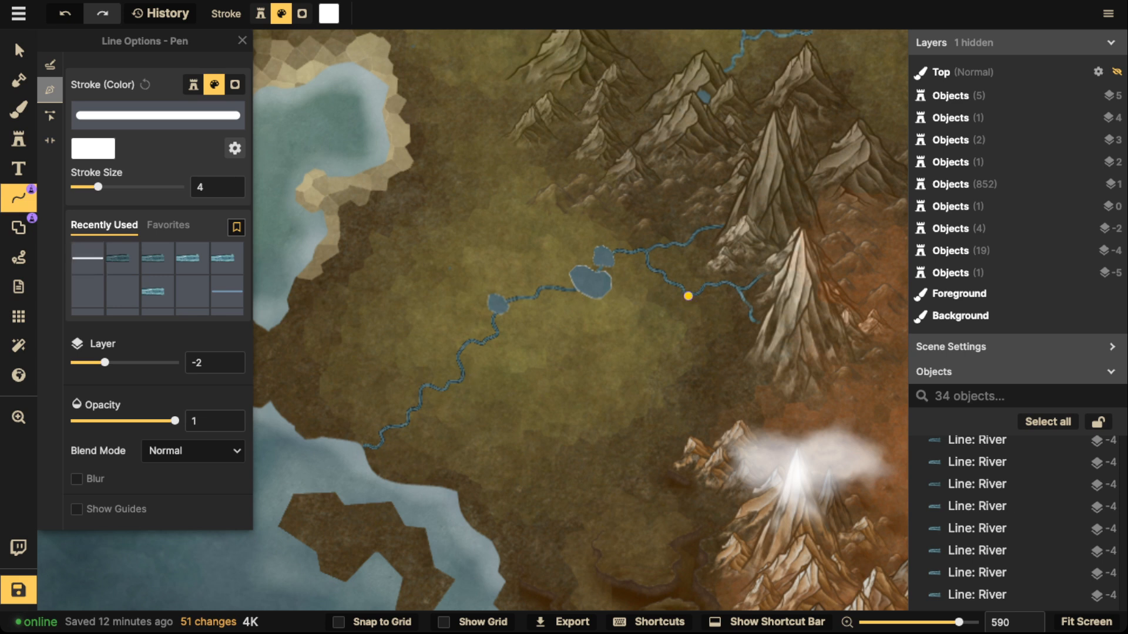
click(688, 296)
click(50, 65)
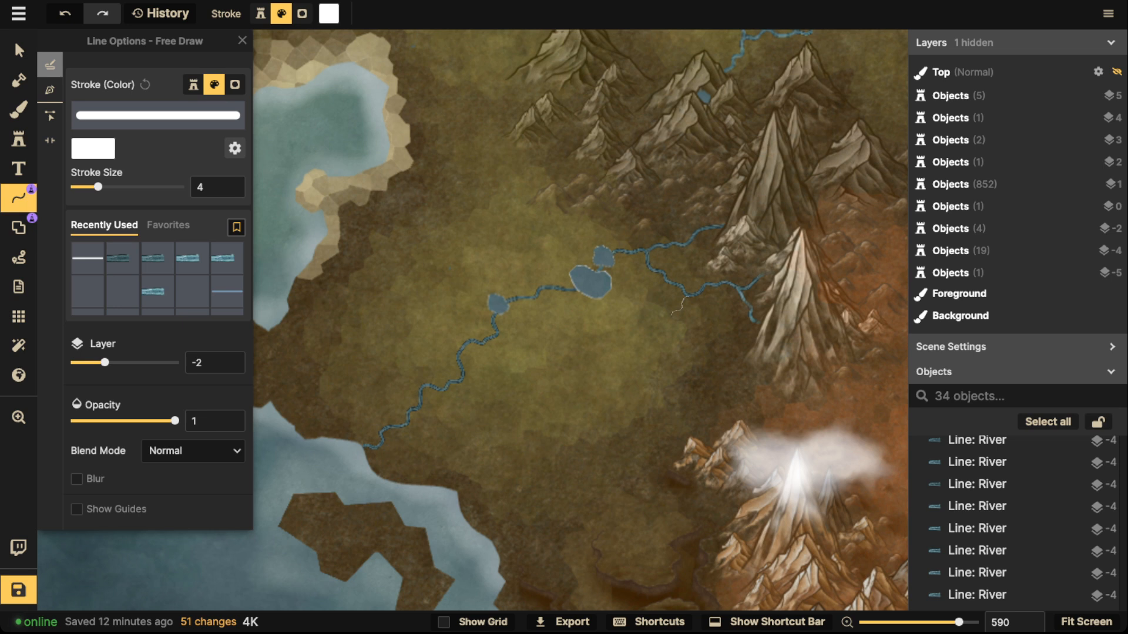
drag(686, 297, 672, 315)
key(ctrl+z)
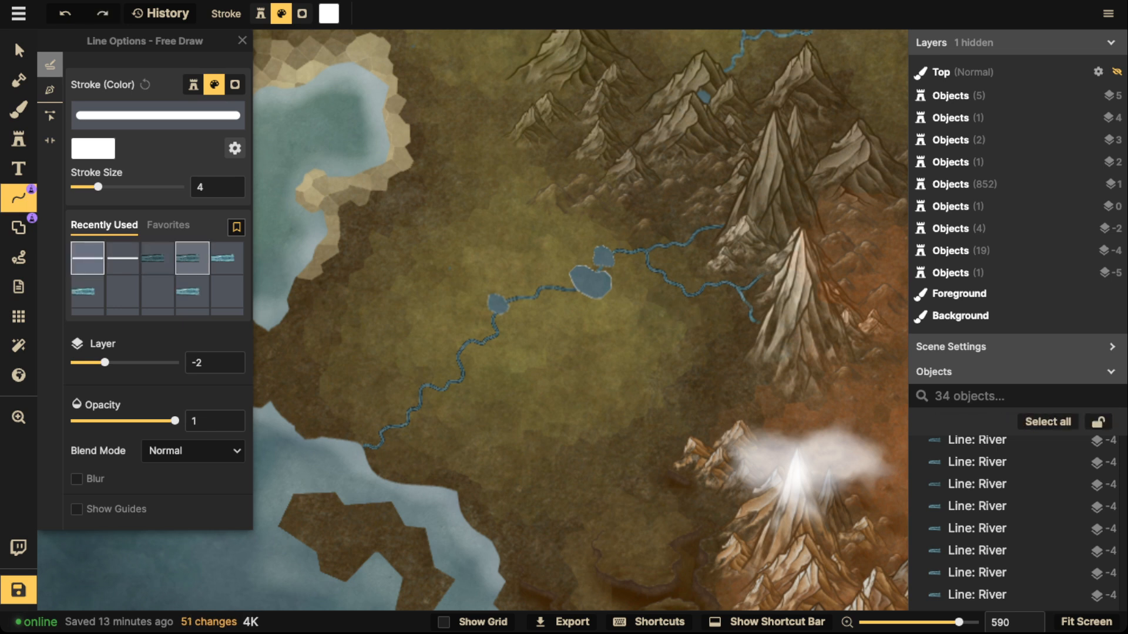
click(192, 259)
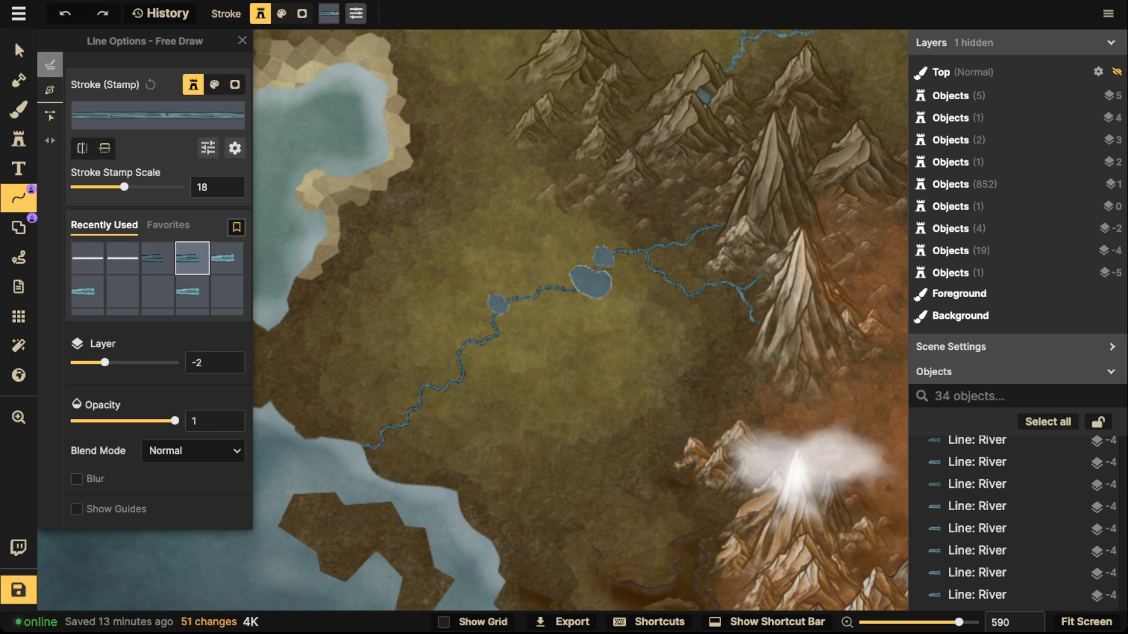
drag(687, 295, 670, 306)
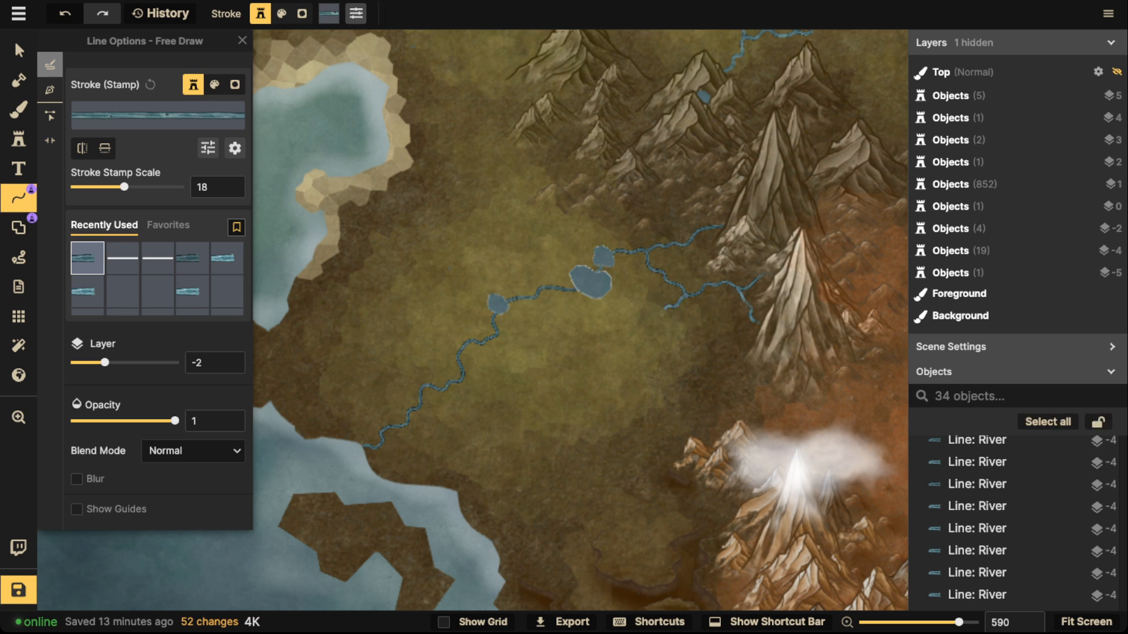
key(ctrl+z)
- Draw short freehand tributaries with the darker river stamp along the lake river, from its eastern branch to the southwest coast
click(192, 259)
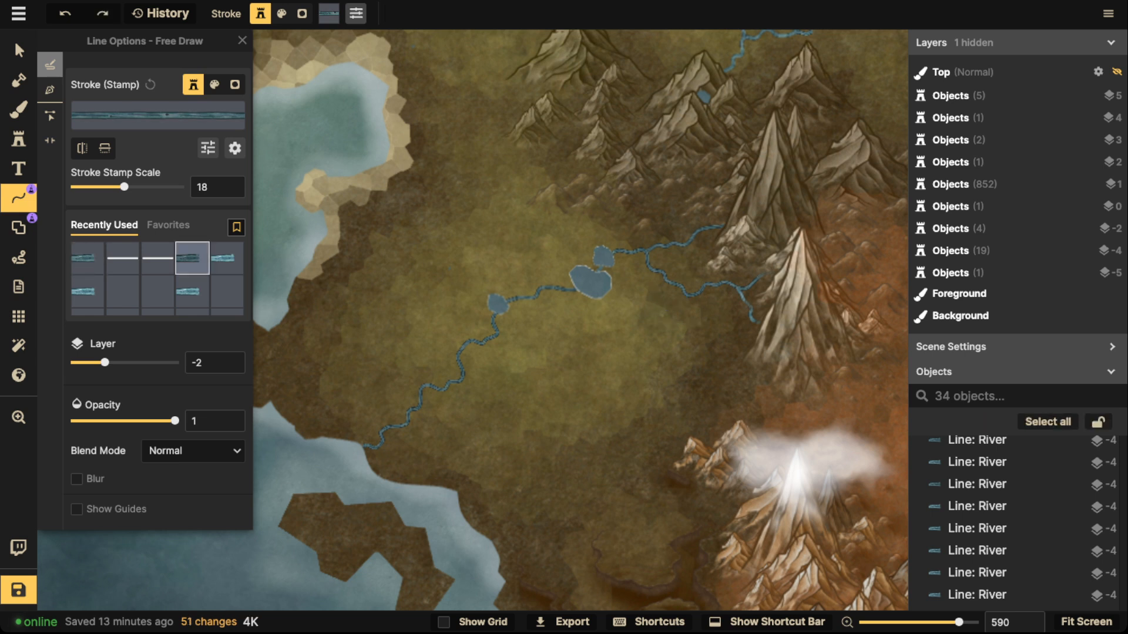
drag(683, 309, 683, 310)
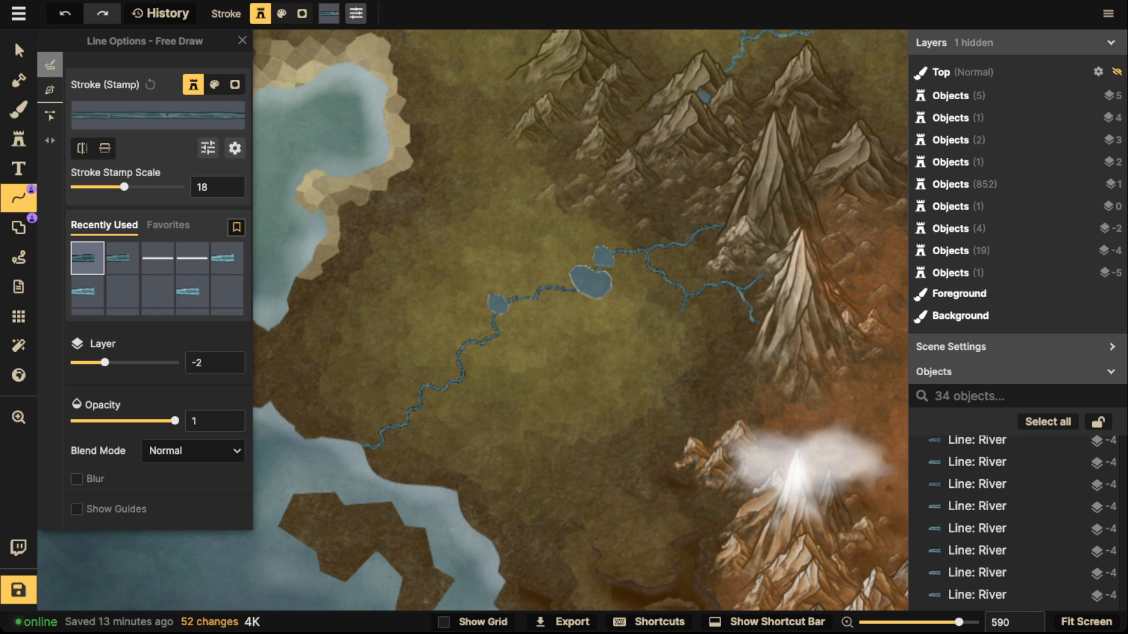
drag(532, 304, 532, 306)
drag(426, 387, 426, 388)
drag(379, 450, 418, 434)
drag(536, 288, 537, 288)
drag(422, 431, 371, 431)
- Draw a branching river from the easternmost peak of the central mountains northeast across the dark lowland
scroll(581, 320, down, 5)
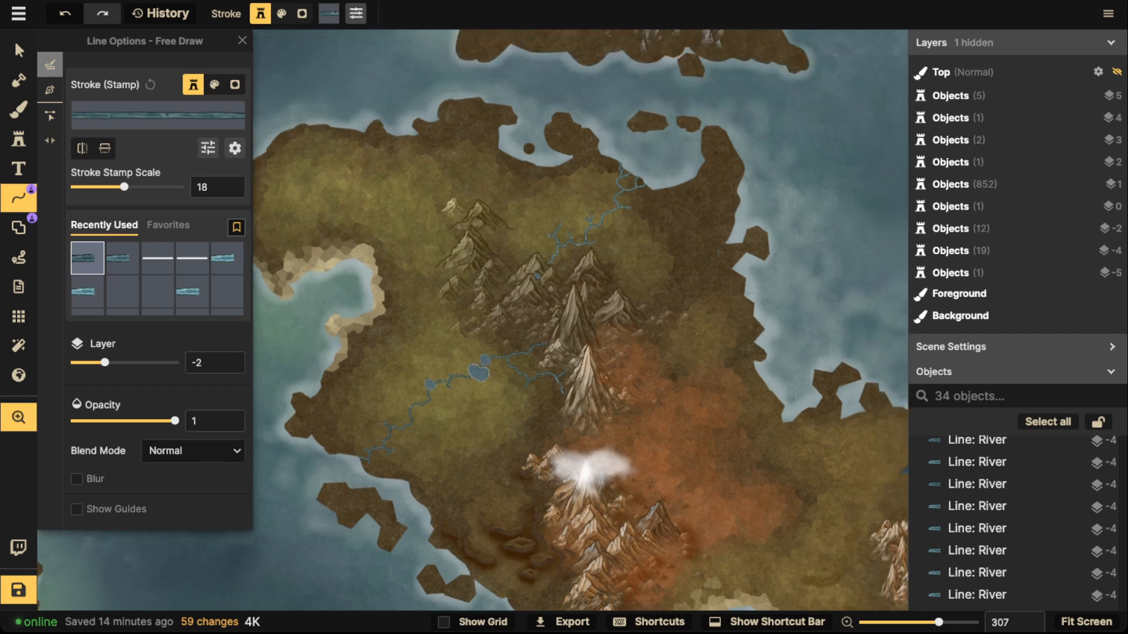
scroll(573, 343, up, 3)
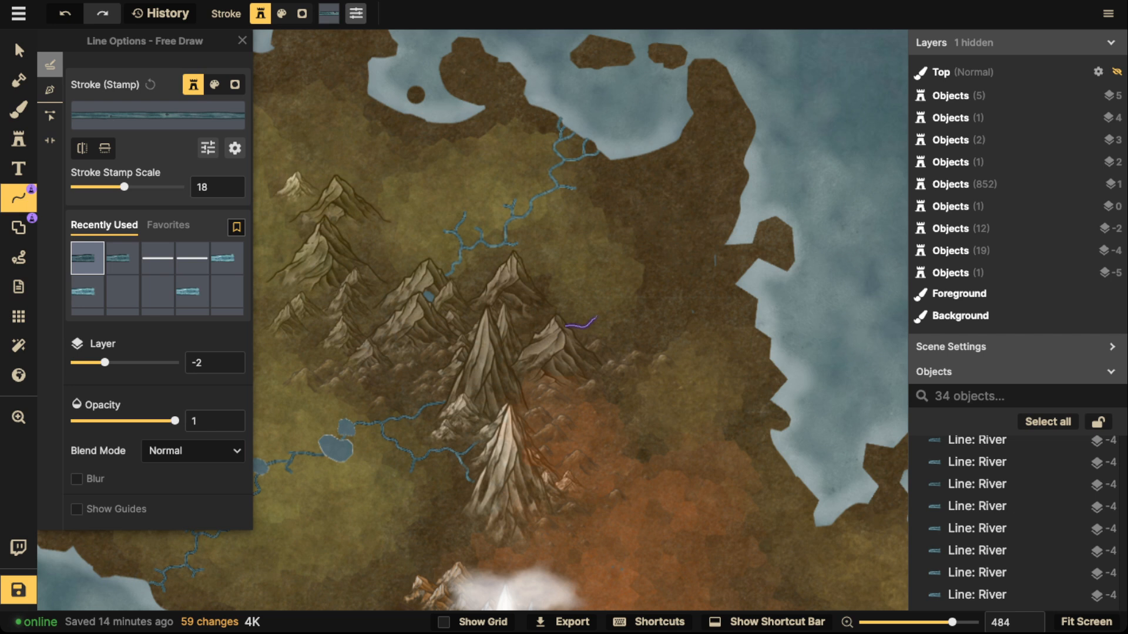
drag(565, 326, 615, 291)
mouse_move(602, 273)
mouse_down()
mouse_move(590, 269)
mouse_move(636, 256)
mouse_up()
- Save the map
scroll(582, 320, down, 5)
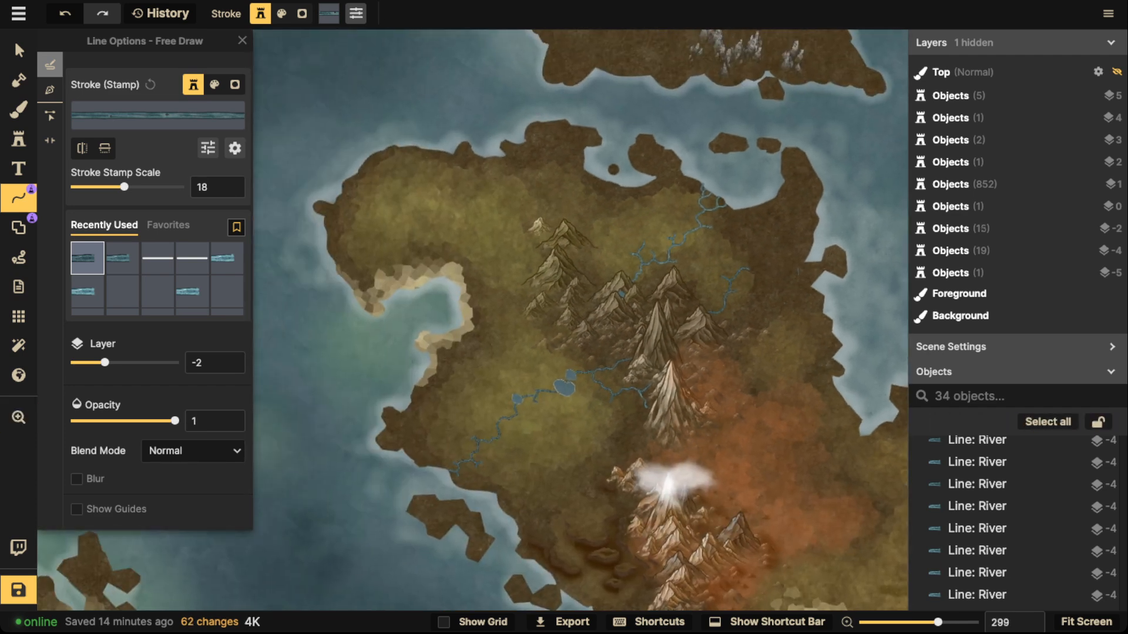
scroll(582, 321, down, 5)
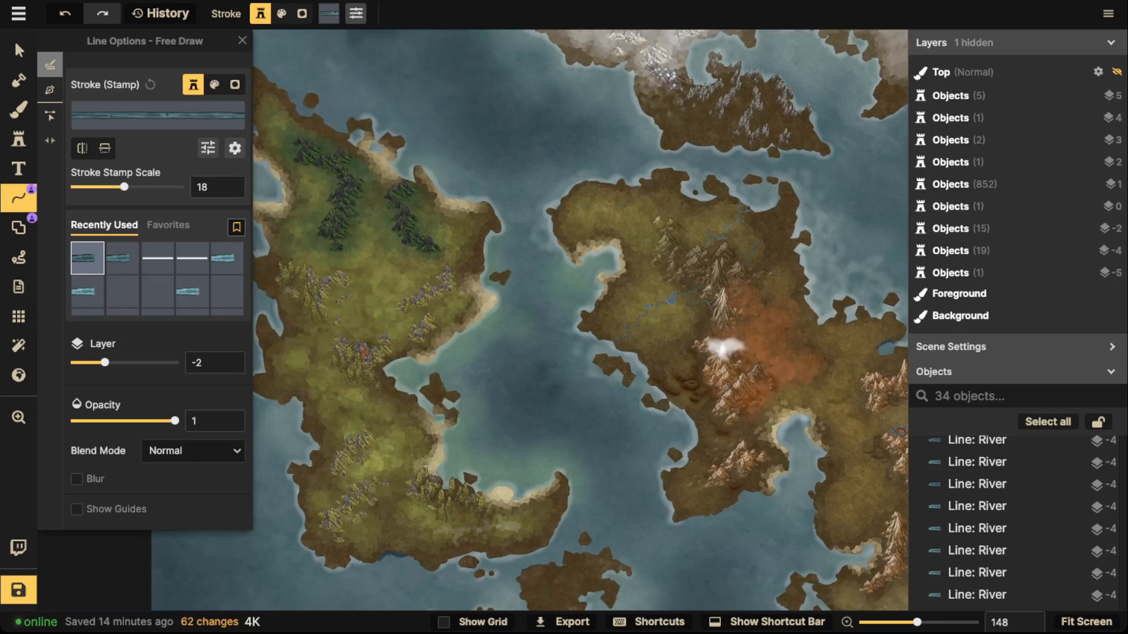
click(19, 590)
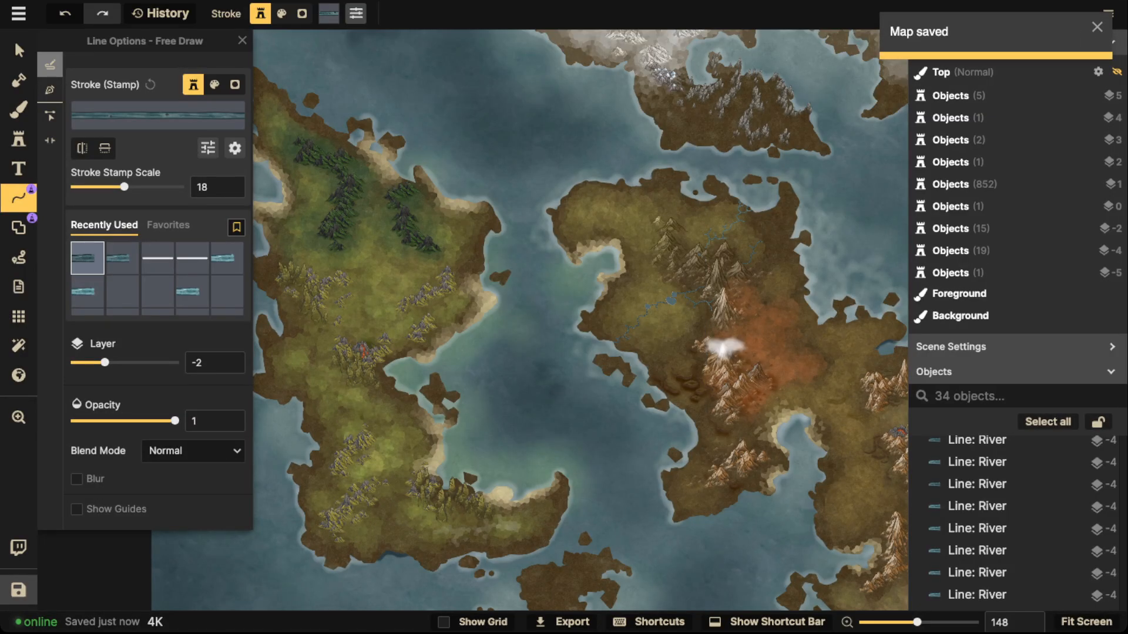
- Draw a short freehand river on the western continent, from the west coast inlet to the mountain range south of the volcano
scroll(543, 206, up, 2)
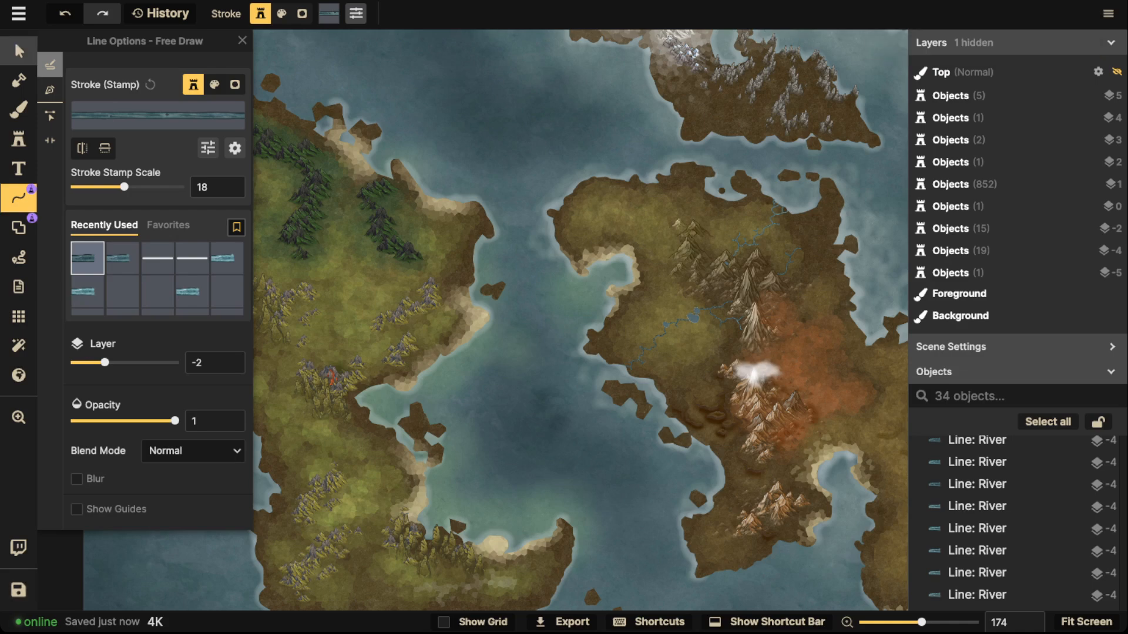
click(19, 51)
scroll(341, 318, up, 2)
scroll(289, 461, up, 5)
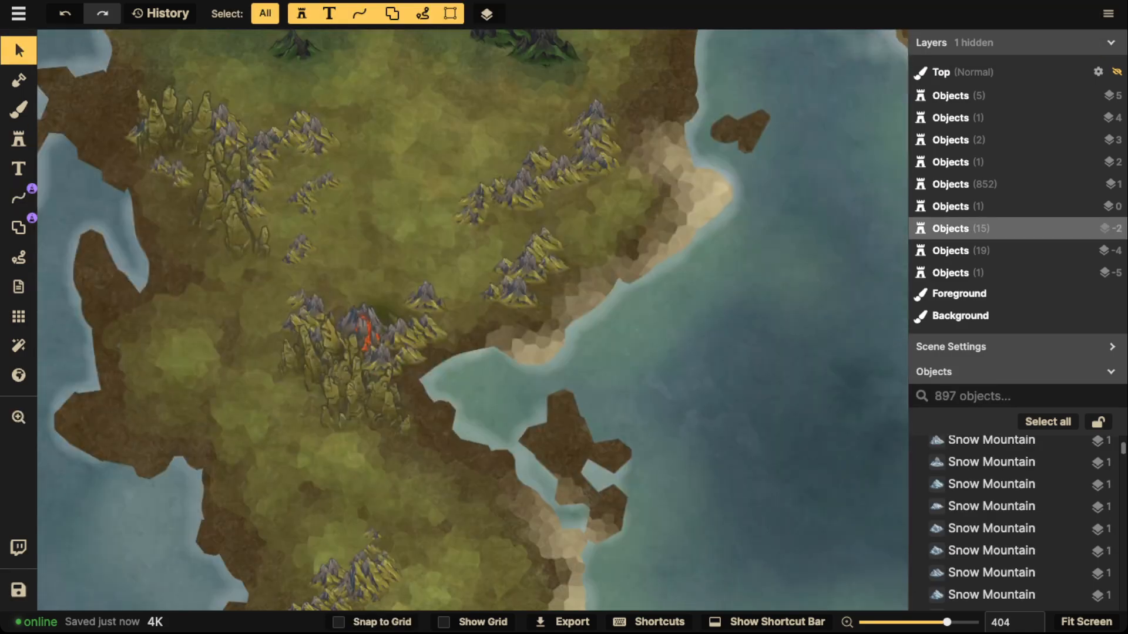
click(19, 198)
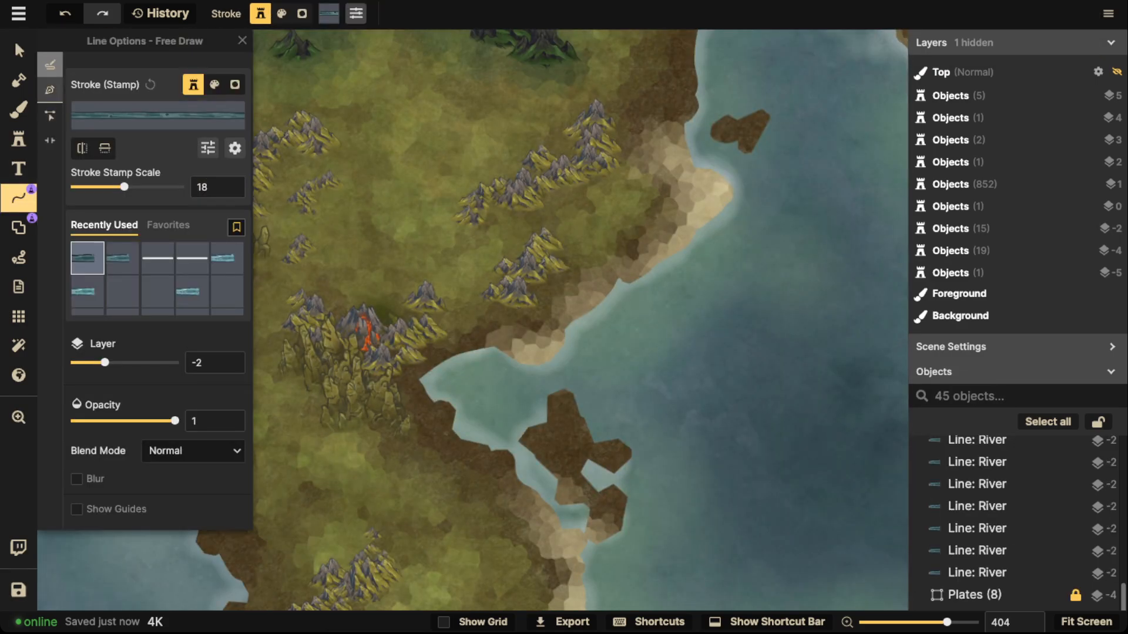
key(space)
drag(412, 353, 568, 290)
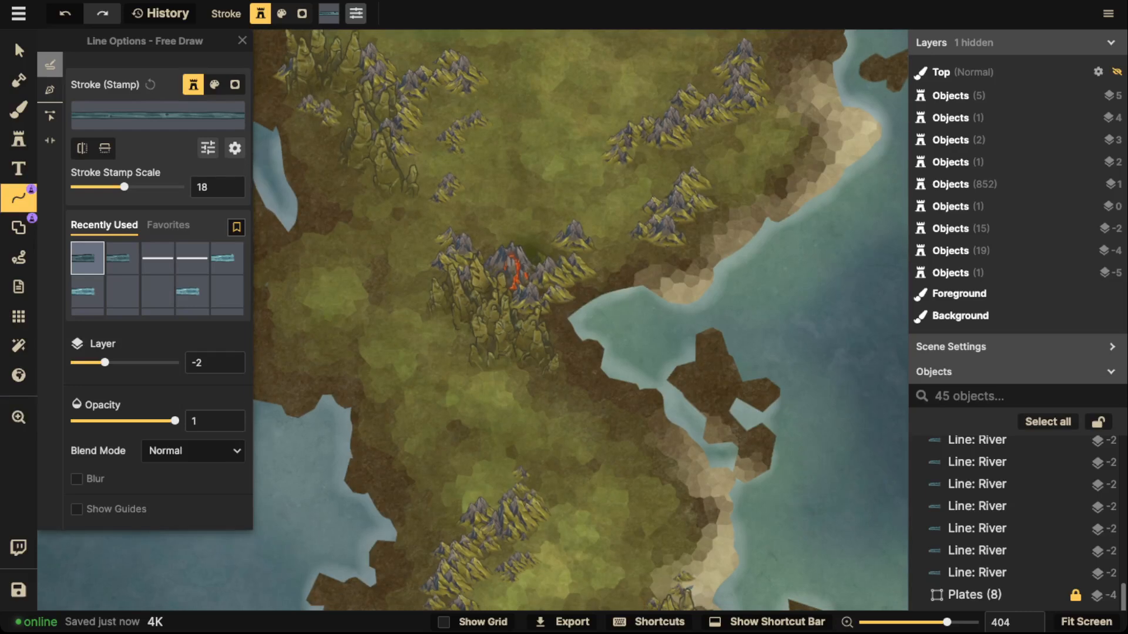
key(space)
drag(499, 441, 584, 251)
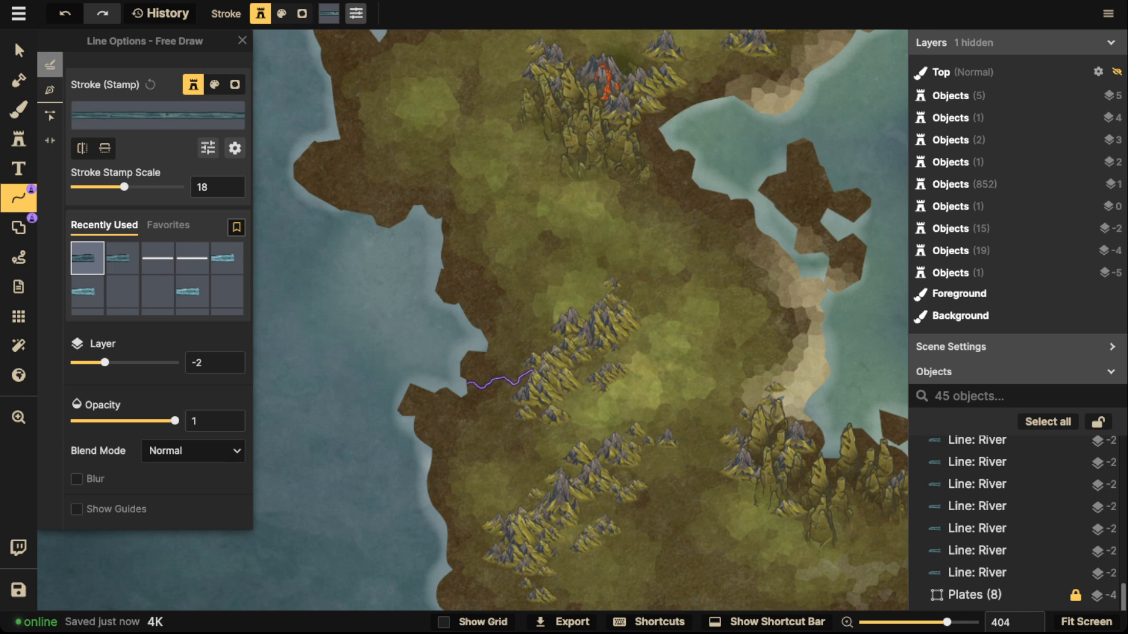
drag(532, 371, 534, 370)
key(Escape)
- Draw a short winding river from the continent's southwest coast up to the southern end of the southwestern mountains
key(space)
drag(541, 411, 514, 182)
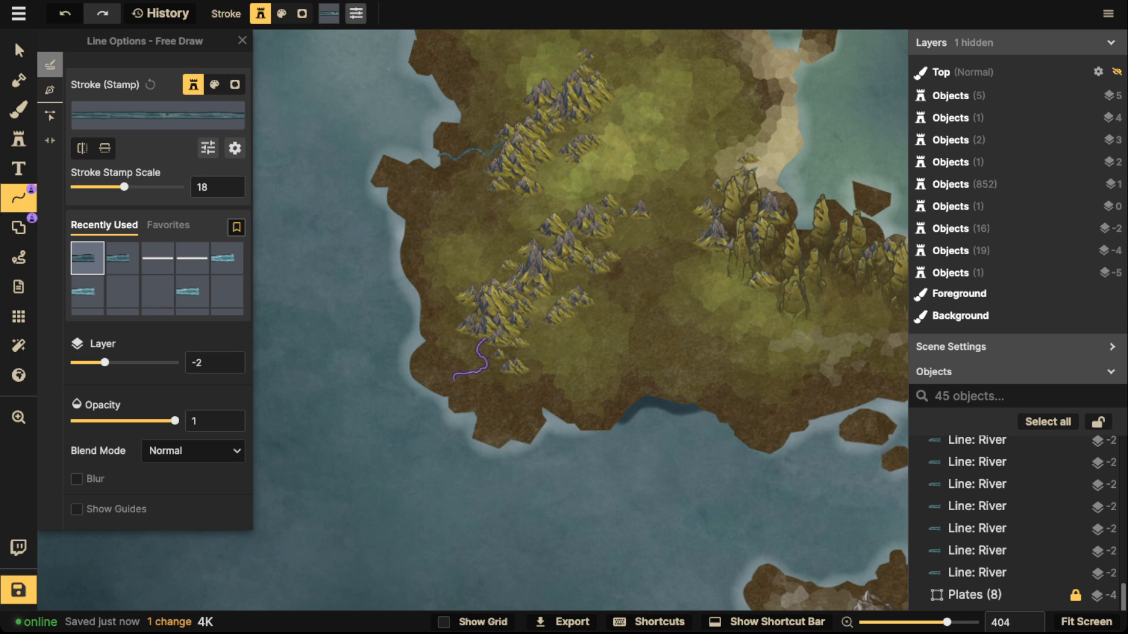
drag(486, 339, 487, 338)
key(Escape)
key(space)
drag(576, 329, 407, 363)
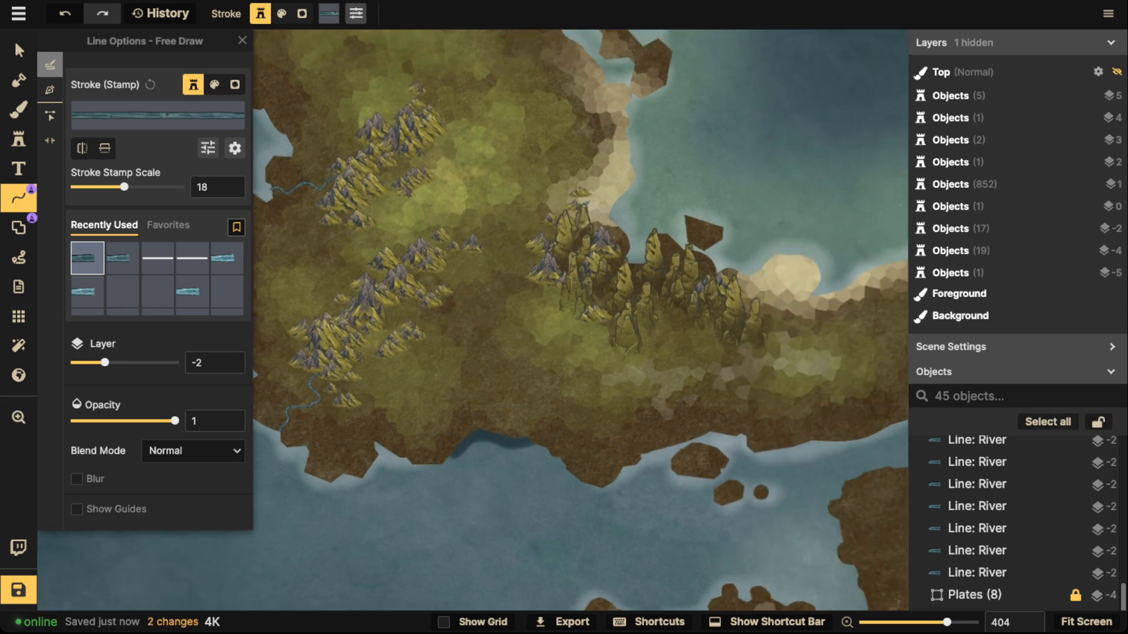
mouse_move(408, 305)
mouse_down()
mouse_move(422, 317)
mouse_move(393, 310)
mouse_up()
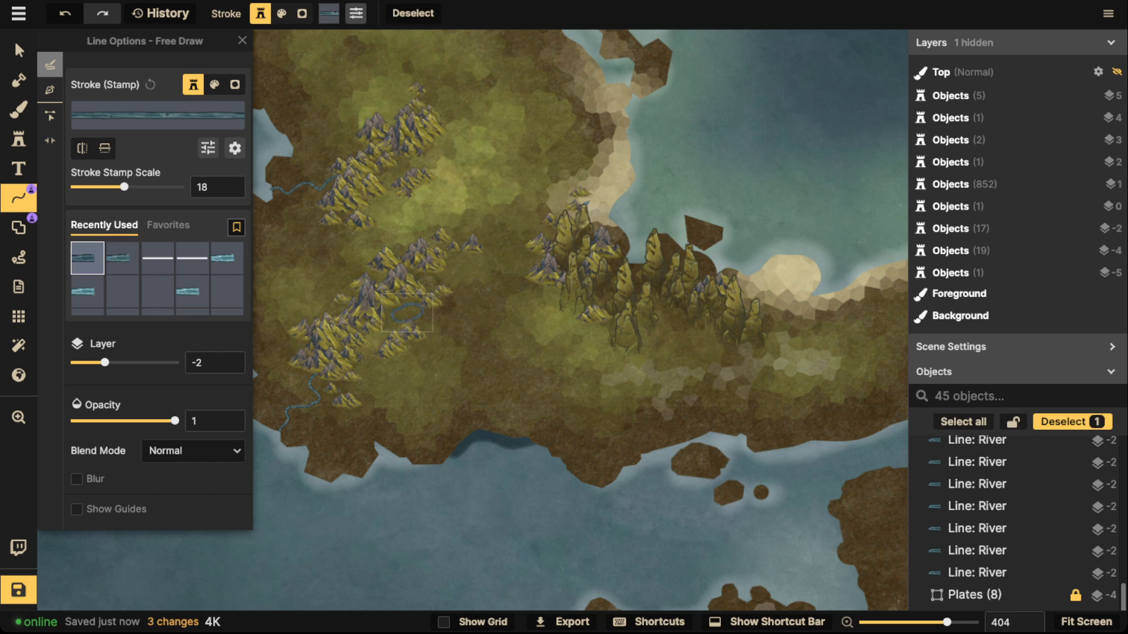
key(ctrl+z)
- Draw a long winding river from the volcano's western foothills southwest to the coast
key(space)
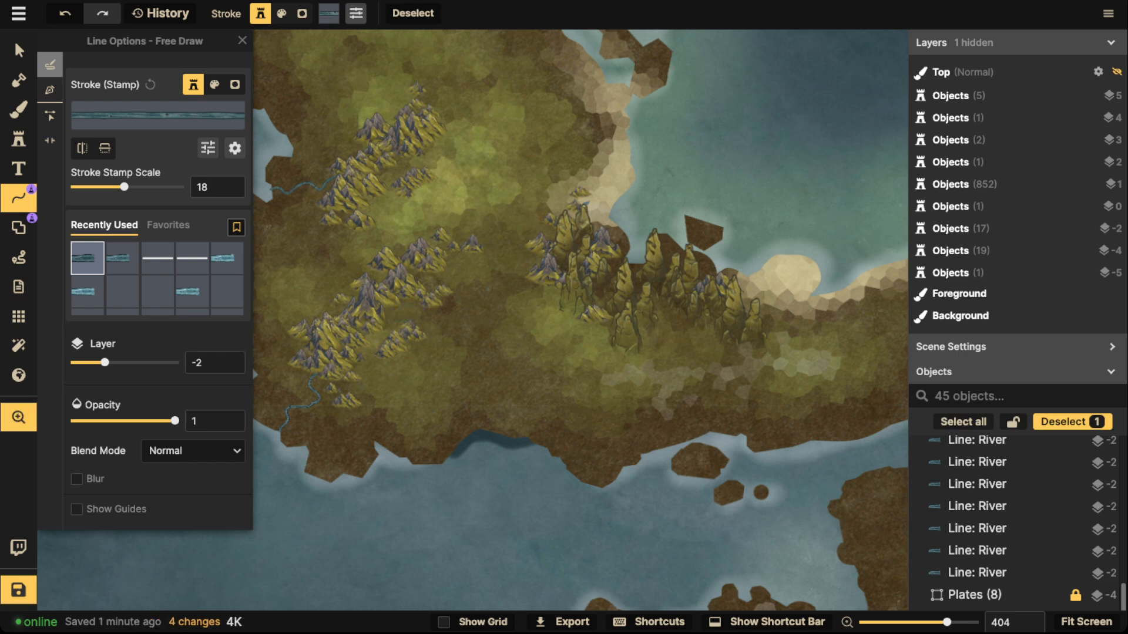
mouse_move(528, 305)
mouse_down()
mouse_move(539, 356)
mouse_move(513, 341)
mouse_move(449, 382)
mouse_move(426, 339)
mouse_up()
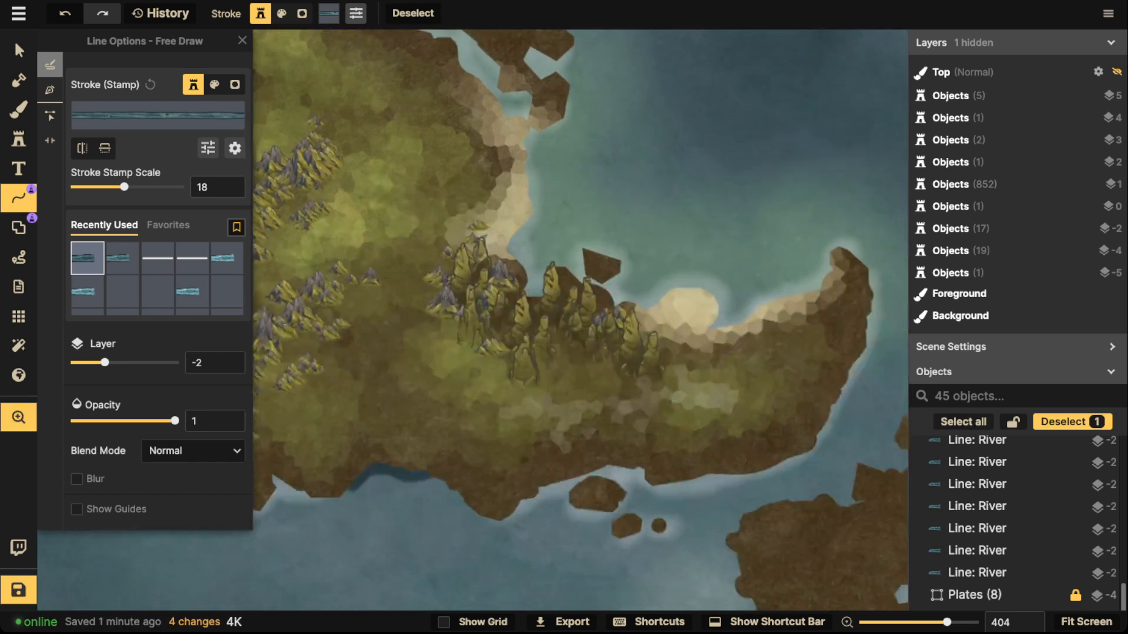
key(space)
drag(446, 194, 713, 539)
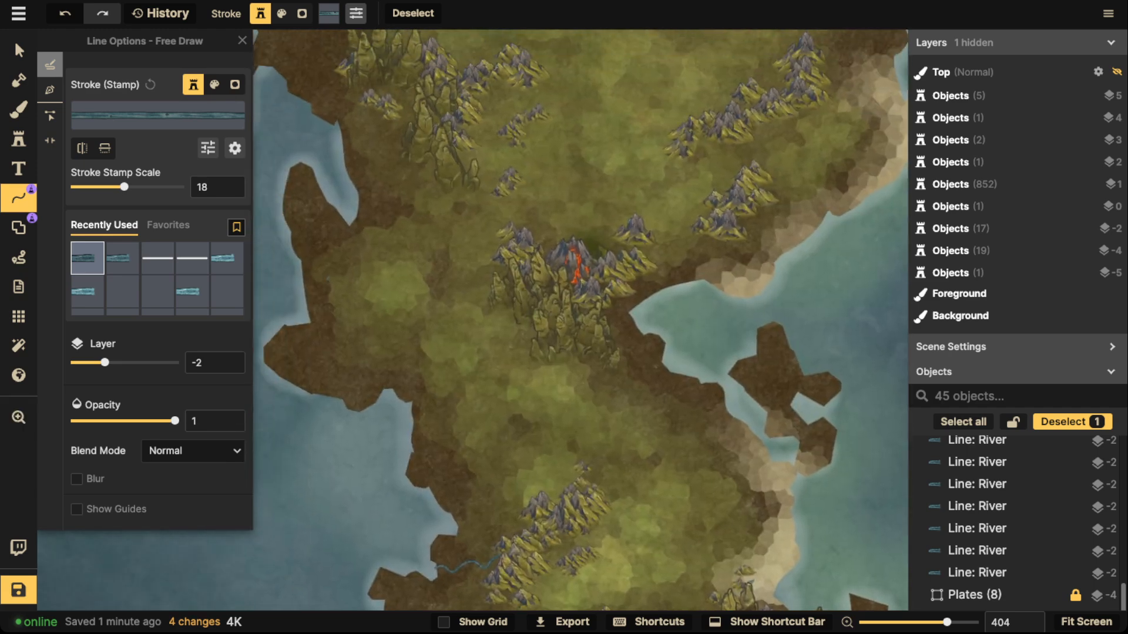
drag(499, 317, 514, 309)
drag(417, 400, 414, 403)
key(Escape)
scroll(576, 352, down, 5)
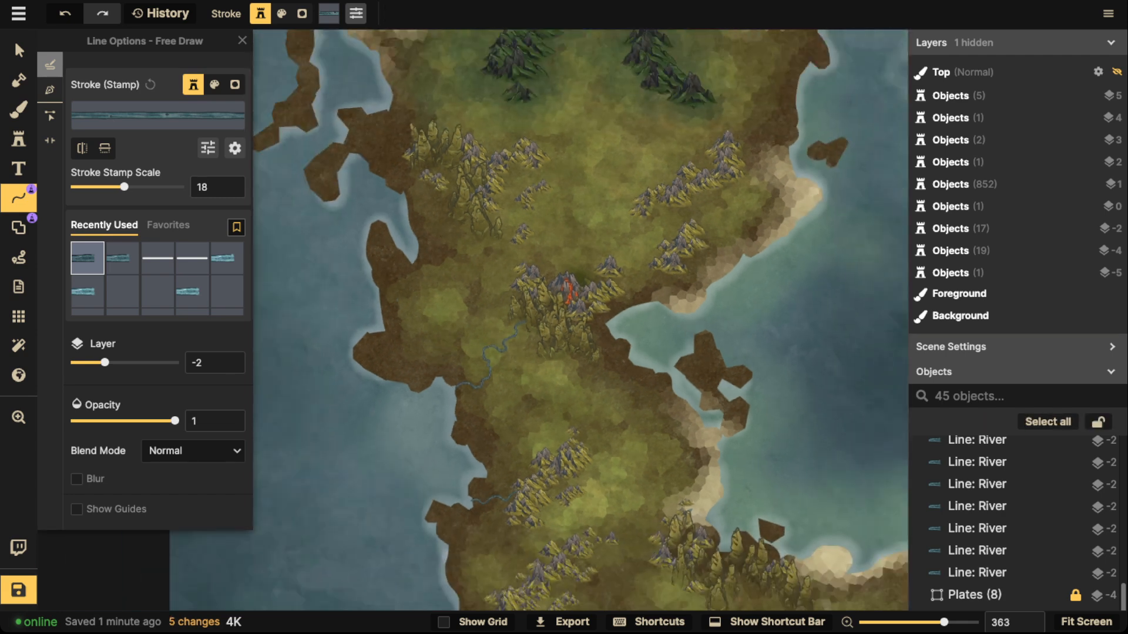
drag(845, 311, 370, 350)
scroll(370, 350, up, 5)
scroll(441, 335, up, 3)
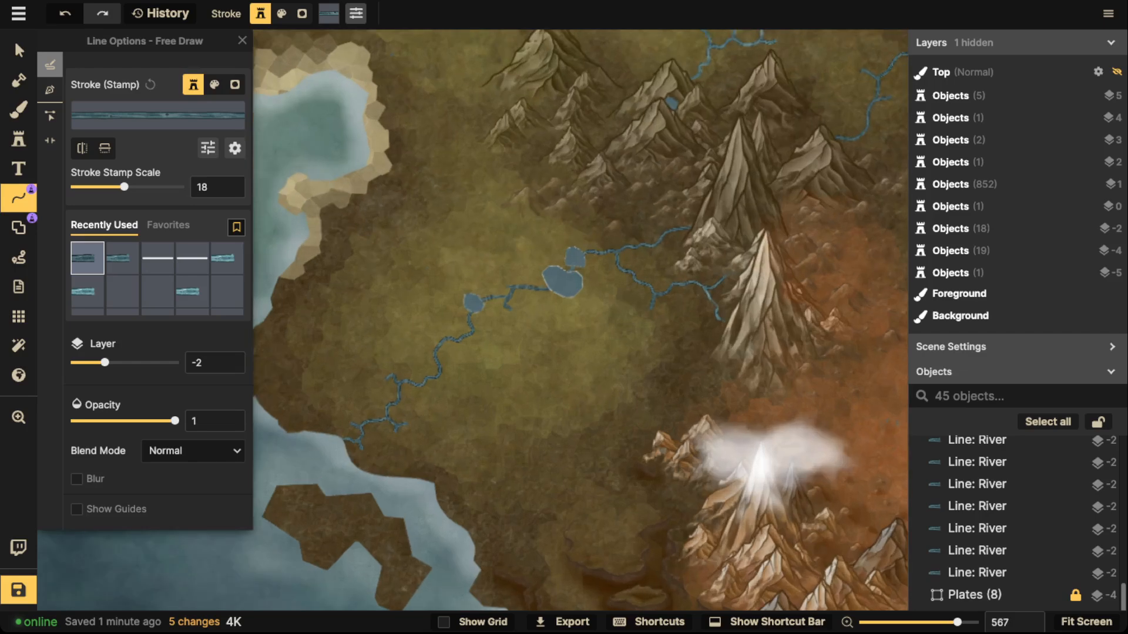
mouse_move(671, 253)
mouse_down()
mouse_move(507, 312)
mouse_move(369, 461)
mouse_up()
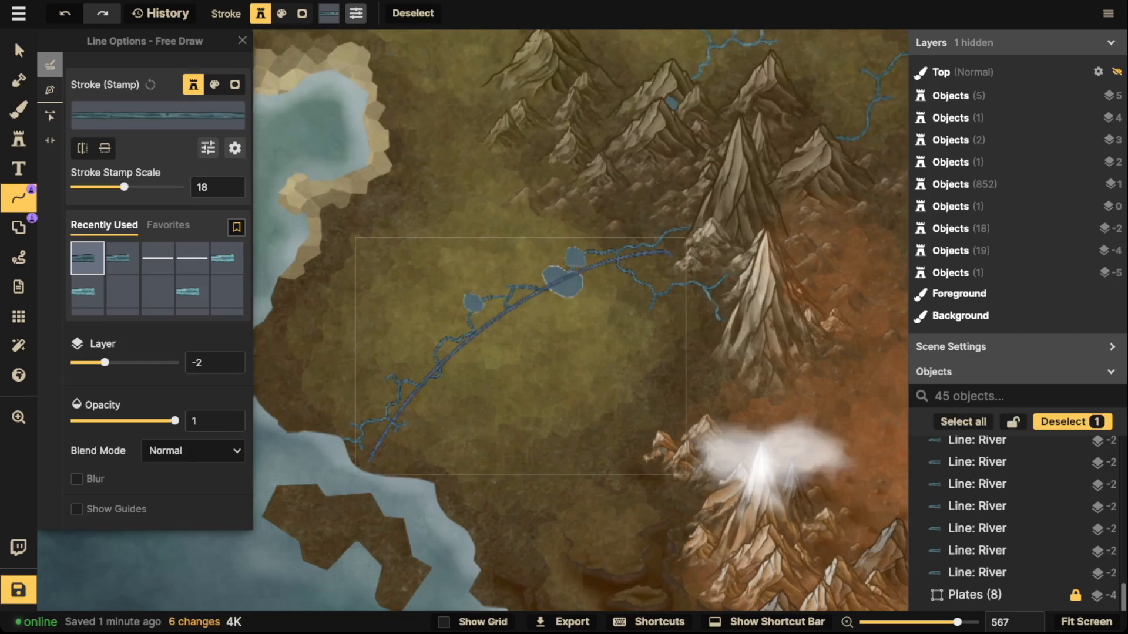
key(ctrl+z)
- Try short rivers between the volcano's eastern foothills and the nearby bay, and undo them
key(space)
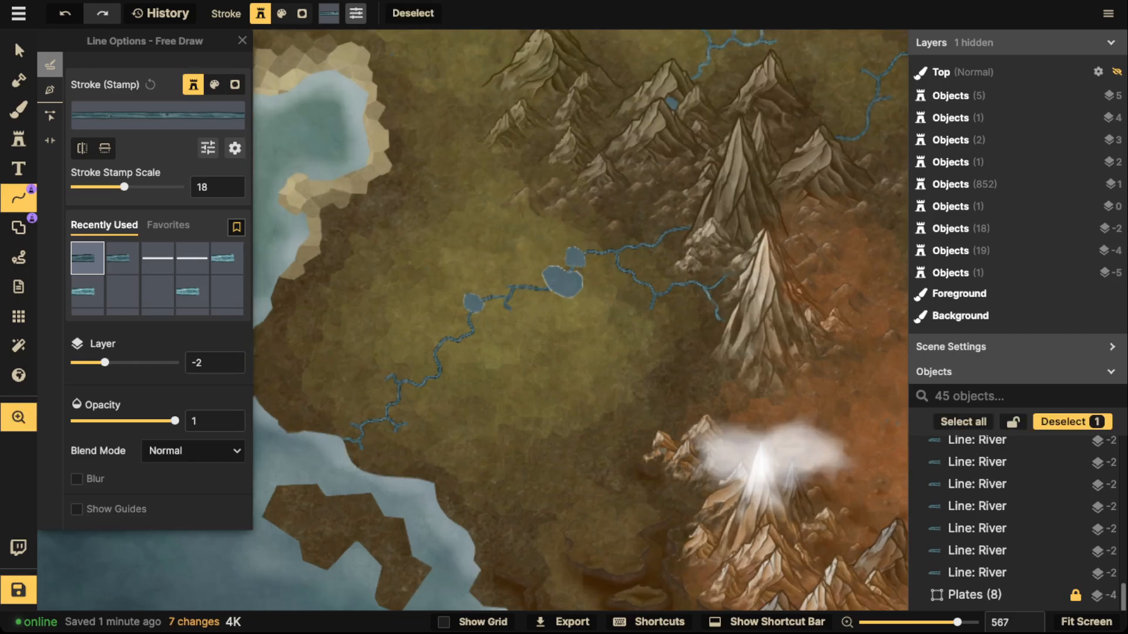
mouse_move(646, 282)
mouse_down()
mouse_move(450, 392)
mouse_move(680, 370)
mouse_up()
drag(440, 399, 780, 249)
drag(365, 382, 834, 265)
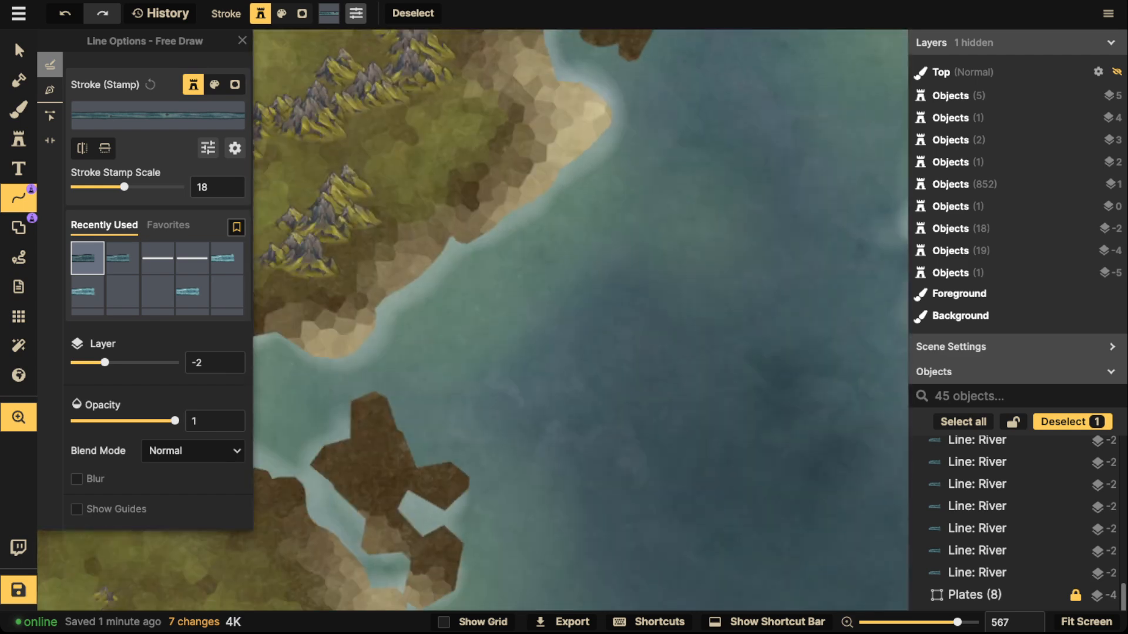
drag(440, 341, 735, 294)
mouse_move(470, 353)
mouse_down()
mouse_move(702, 278)
mouse_move(714, 328)
mouse_move(739, 339)
mouse_move(742, 323)
mouse_move(683, 358)
mouse_move(728, 301)
mouse_up()
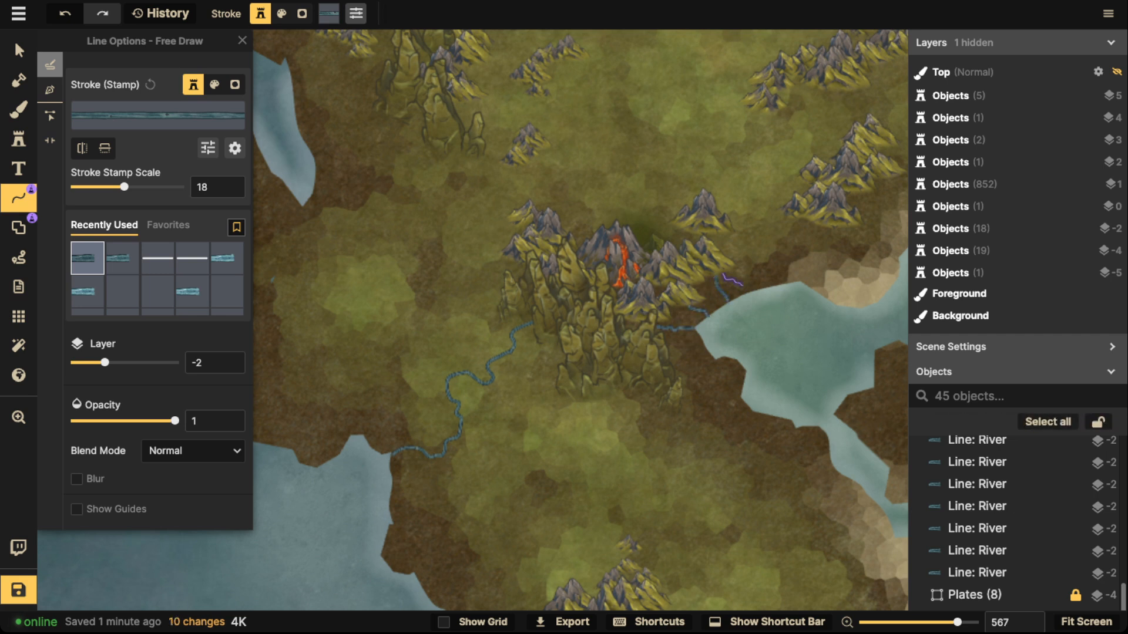
key(ctrl+z)
key(ctrl+z)
key(ctrl+z)
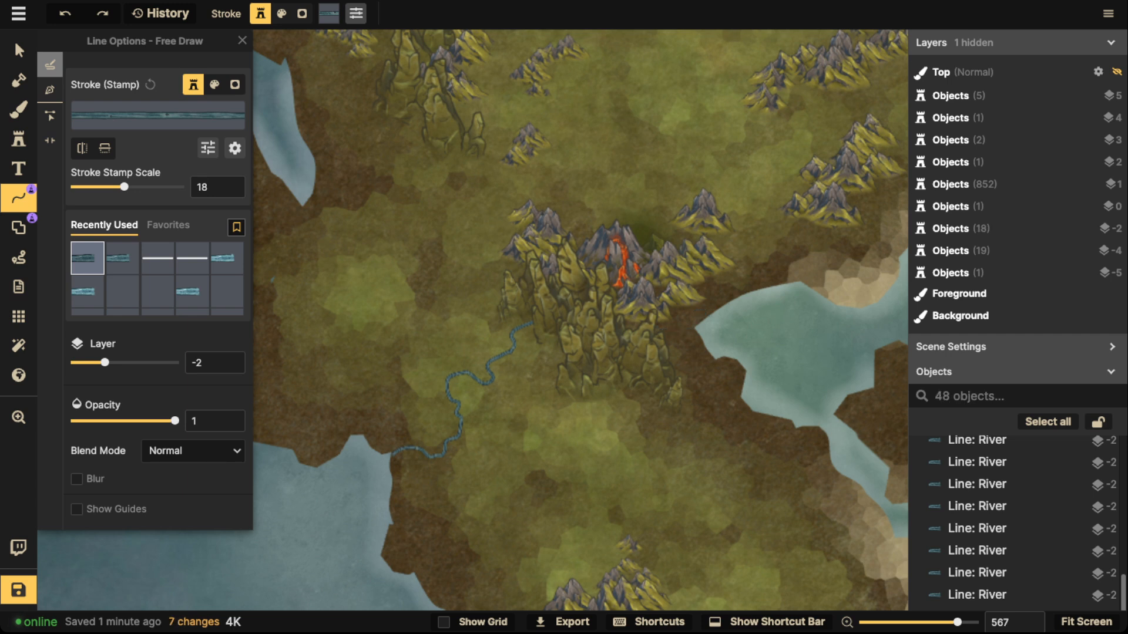
- Draw a winding river from the south side of the mountain ridge northeast of the volcano down to the southeast coast
key(space)
drag(529, 305, 671, 402)
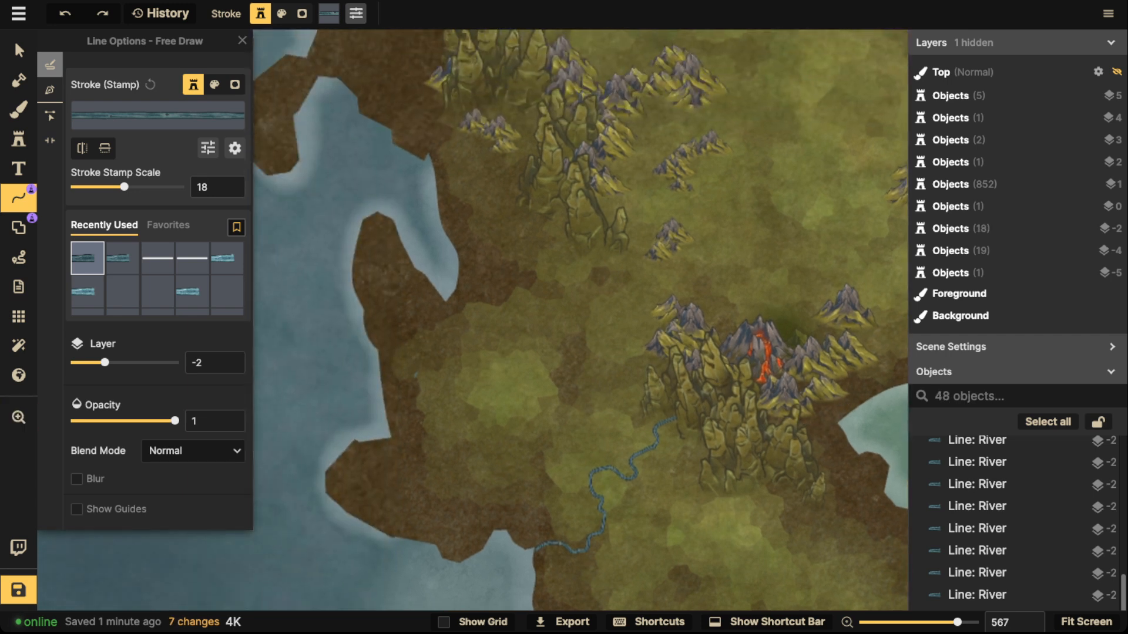
key(space)
key(space)
drag(763, 235, 242, 470)
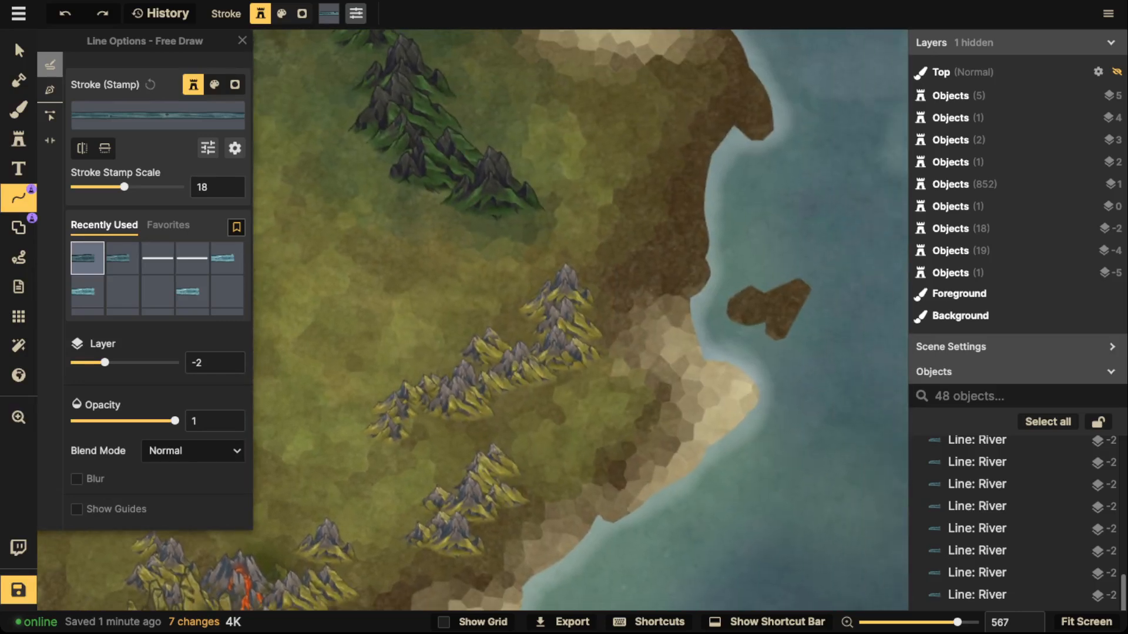
mouse_move(530, 388)
mouse_down()
mouse_move(534, 404)
mouse_move(565, 410)
mouse_move(562, 448)
mouse_up()
drag(589, 476, 598, 511)
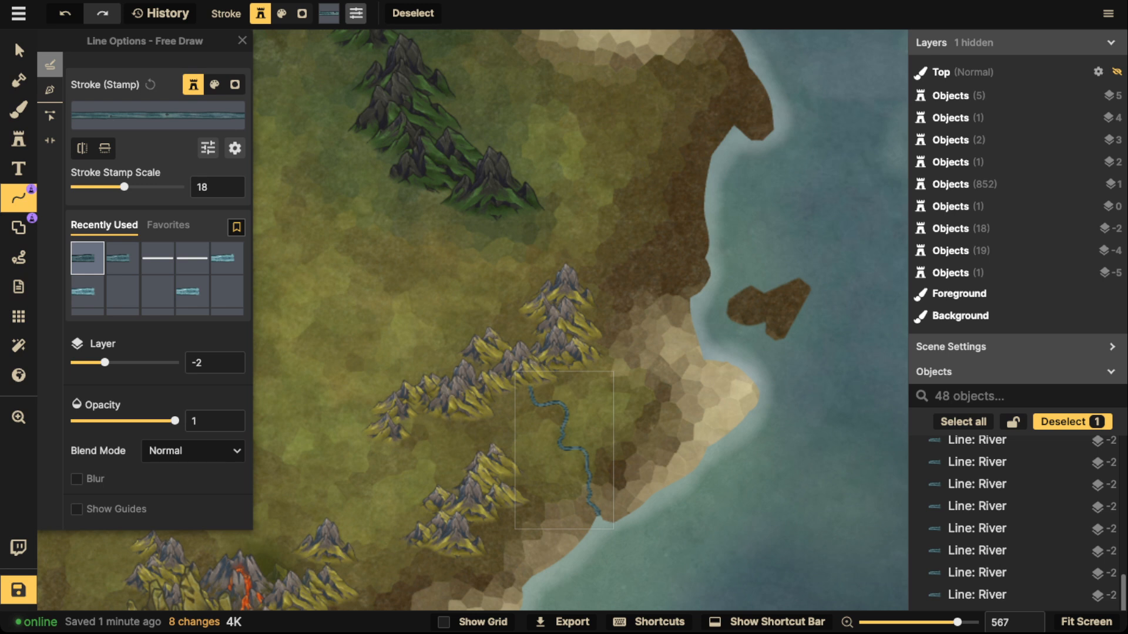
key(Escape)
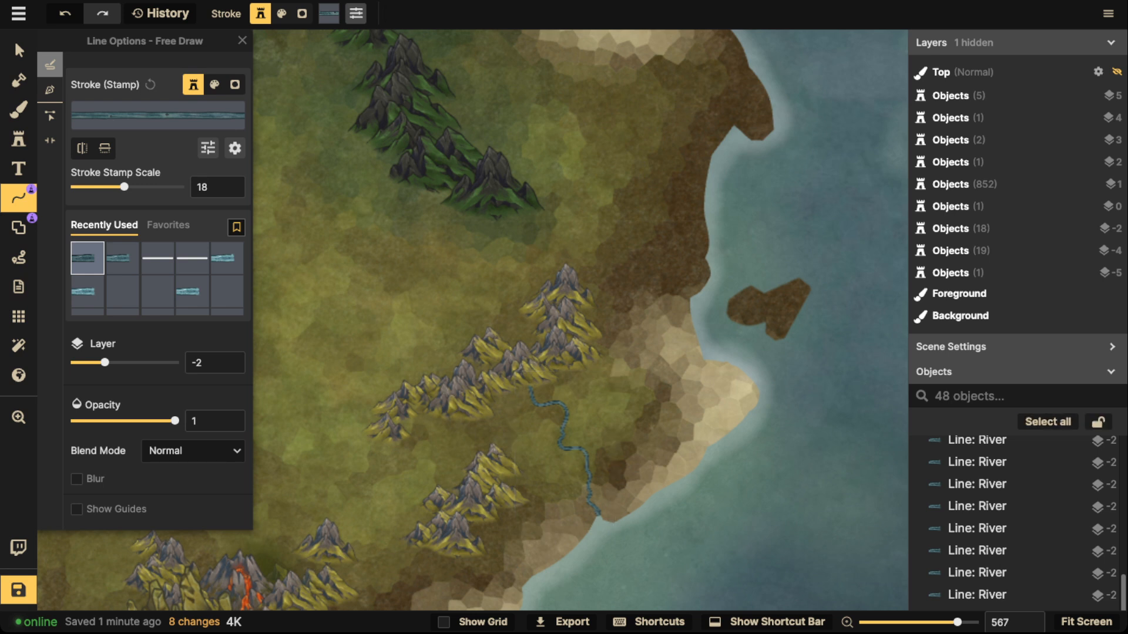
- Draw a river from the easternmost peak of that ridge east to the coast facing the small island
drag(584, 319, 590, 321)
drag(689, 308, 690, 309)
key(Escape)
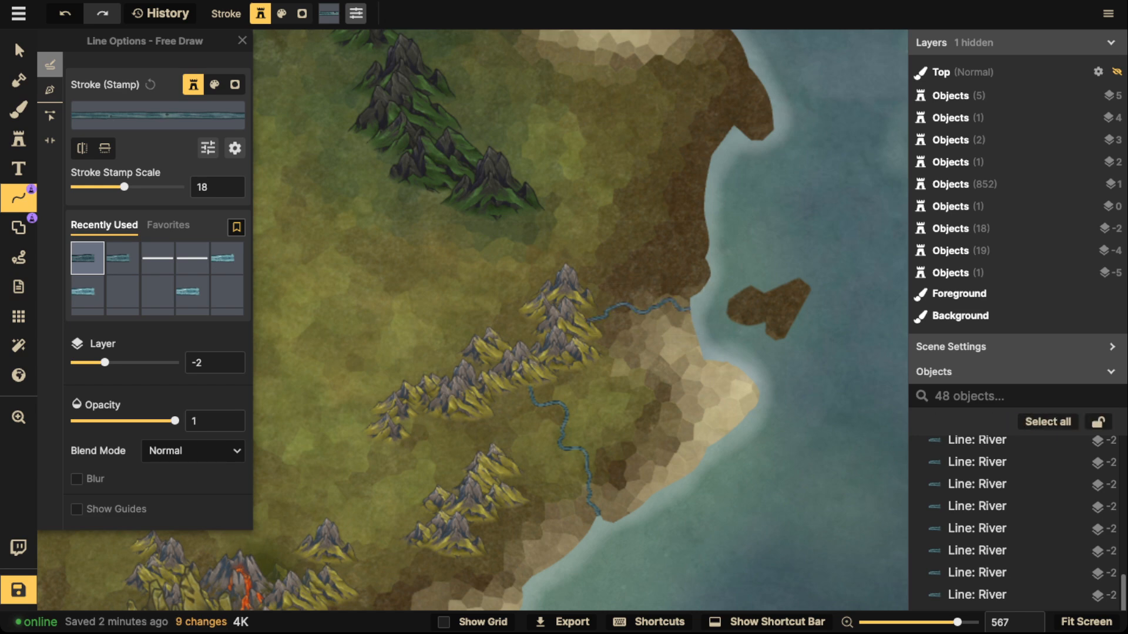
- Draw a winding river from the larger green mountain range in the north to the northeastern coastal inlet
scroll(613, 274, down, 5)
drag(587, 253, 717, 376)
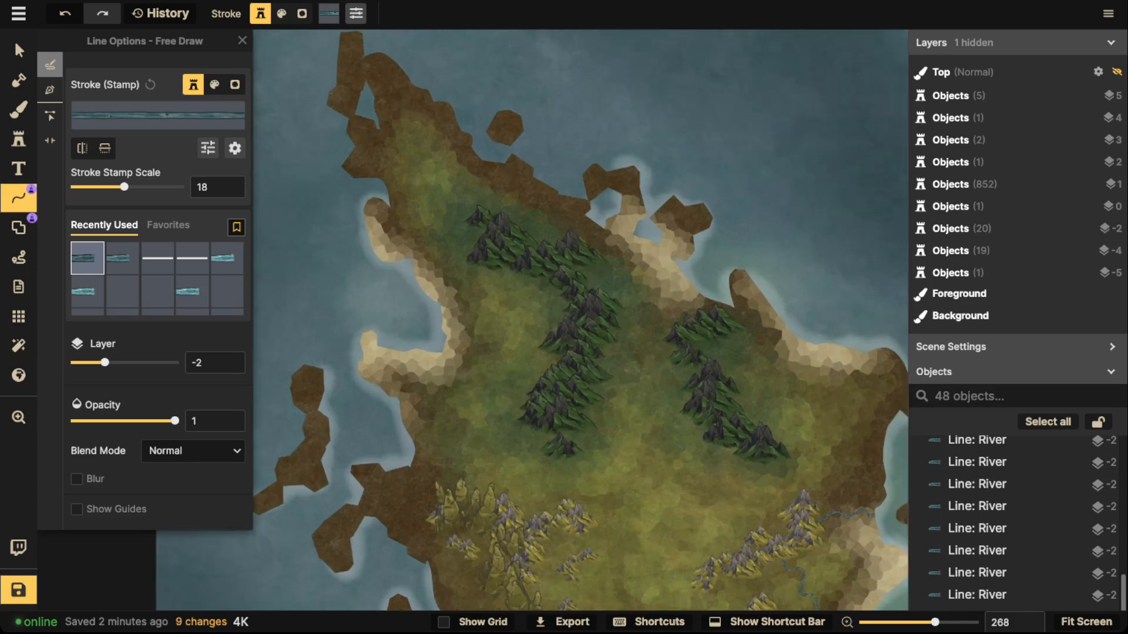
scroll(564, 235, up, 3)
scroll(586, 279, up, 3)
drag(587, 282, 508, 352)
scroll(587, 282, down, 2)
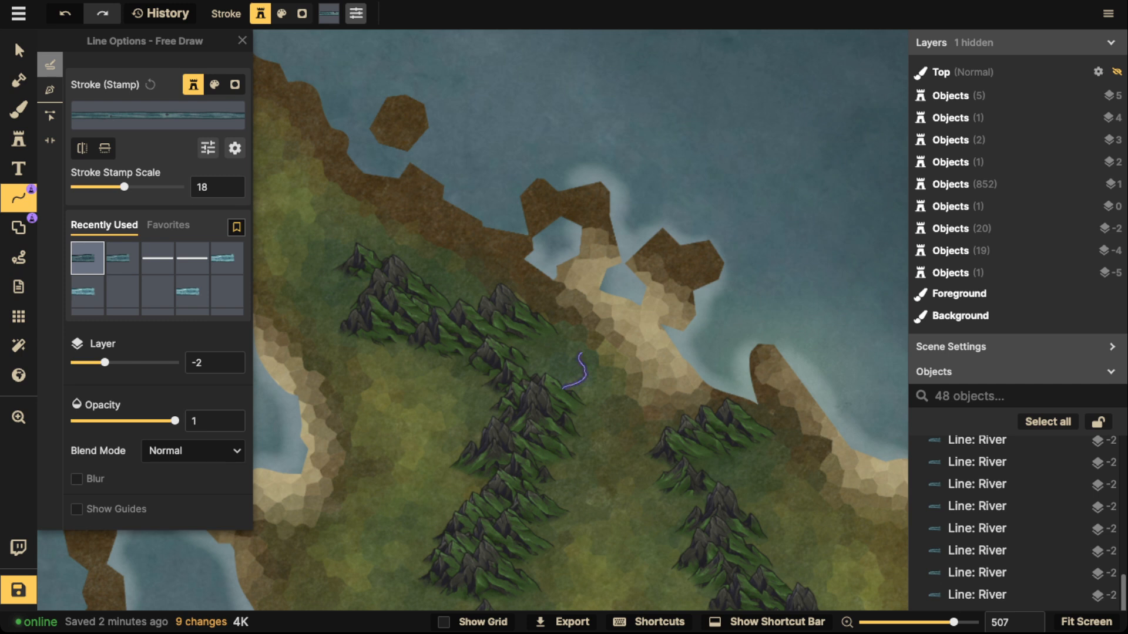
mouse_move(601, 347)
mouse_down()
mouse_move(588, 301)
mouse_move(554, 287)
mouse_move(696, 169)
mouse_up()
key(space)
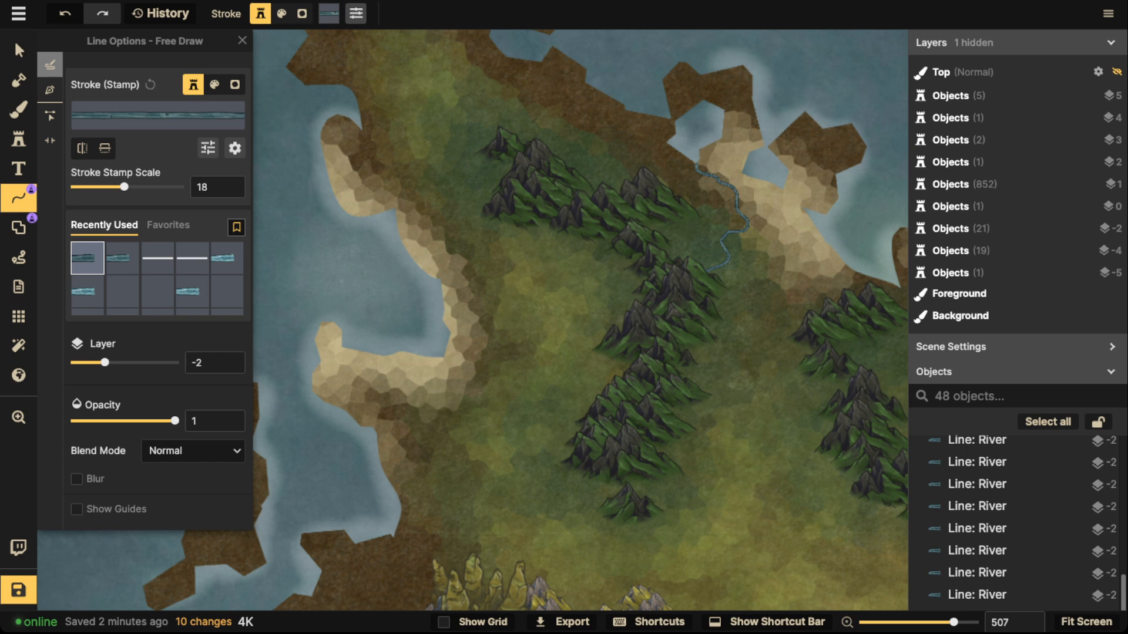
- Draw a winding river from the larger green range west to the sandy bay, and another between its northern peaks and the north coast
mouse_move(647, 279)
mouse_down()
mouse_move(598, 274)
mouse_move(551, 304)
mouse_move(440, 314)
mouse_up()
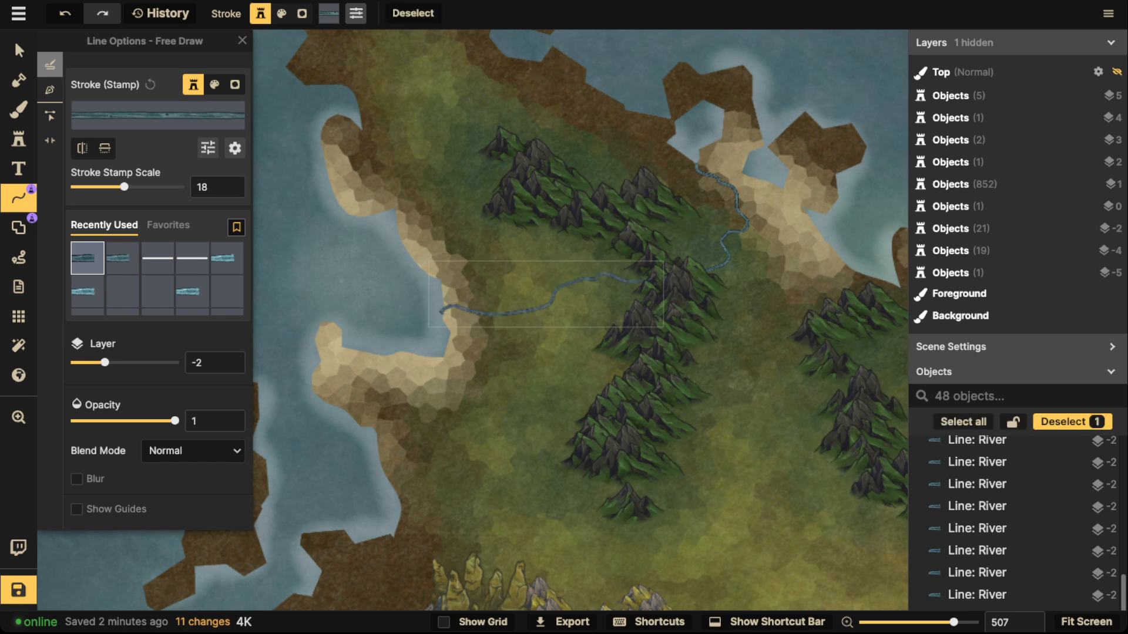
key(ctrl+z)
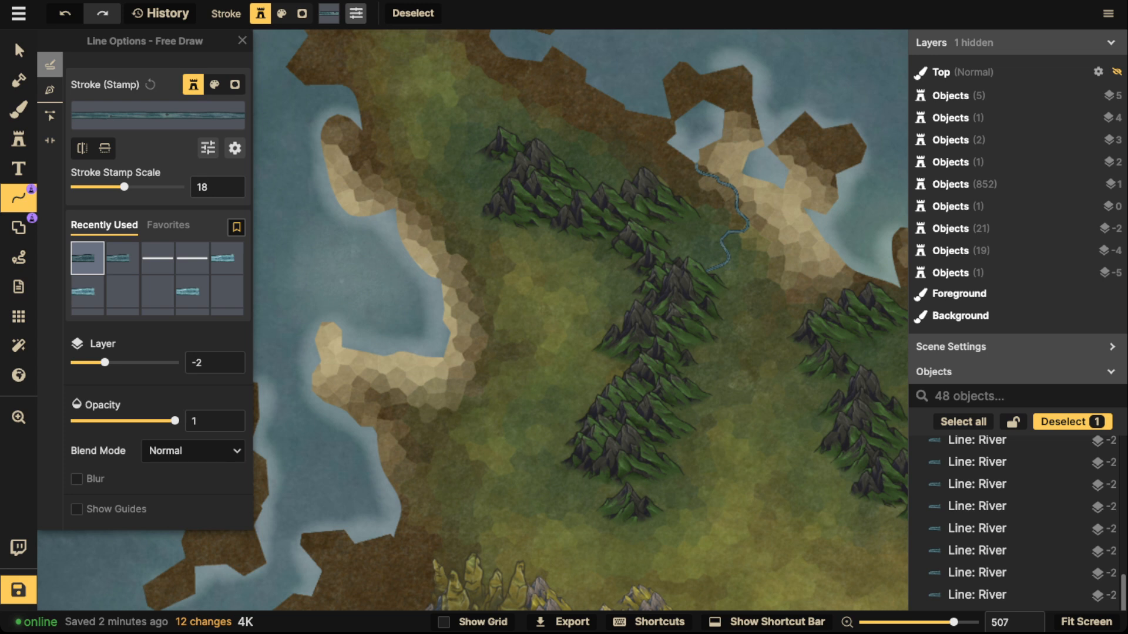
mouse_move(611, 387)
mouse_down()
mouse_move(575, 364)
mouse_move(554, 376)
mouse_move(489, 342)
mouse_move(450, 342)
mouse_up()
key(Escape)
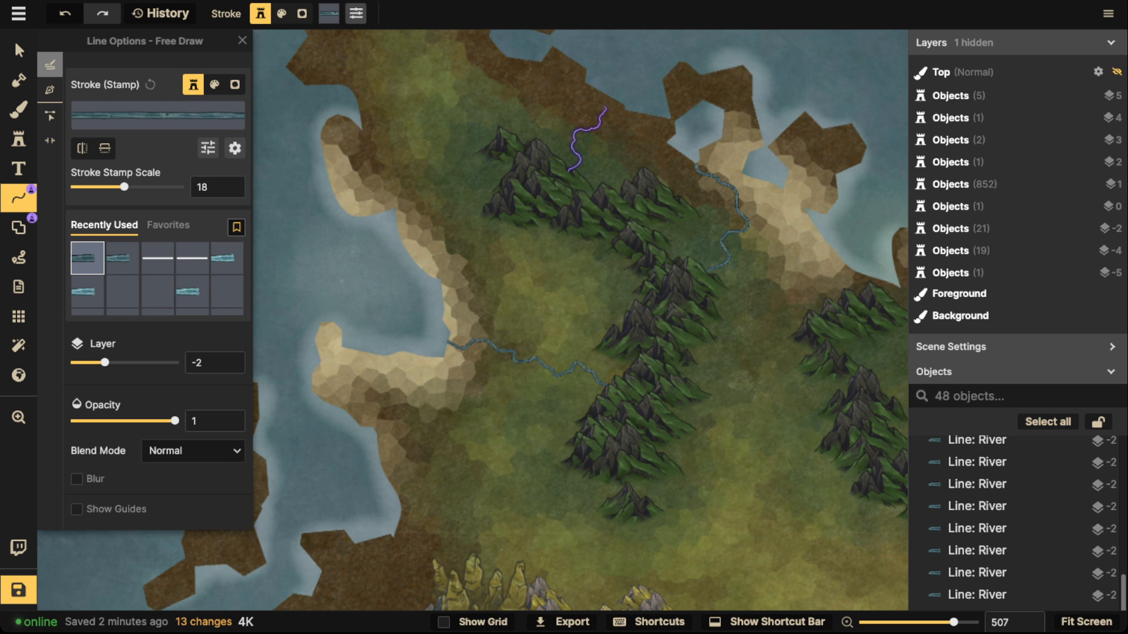
drag(569, 170, 568, 171)
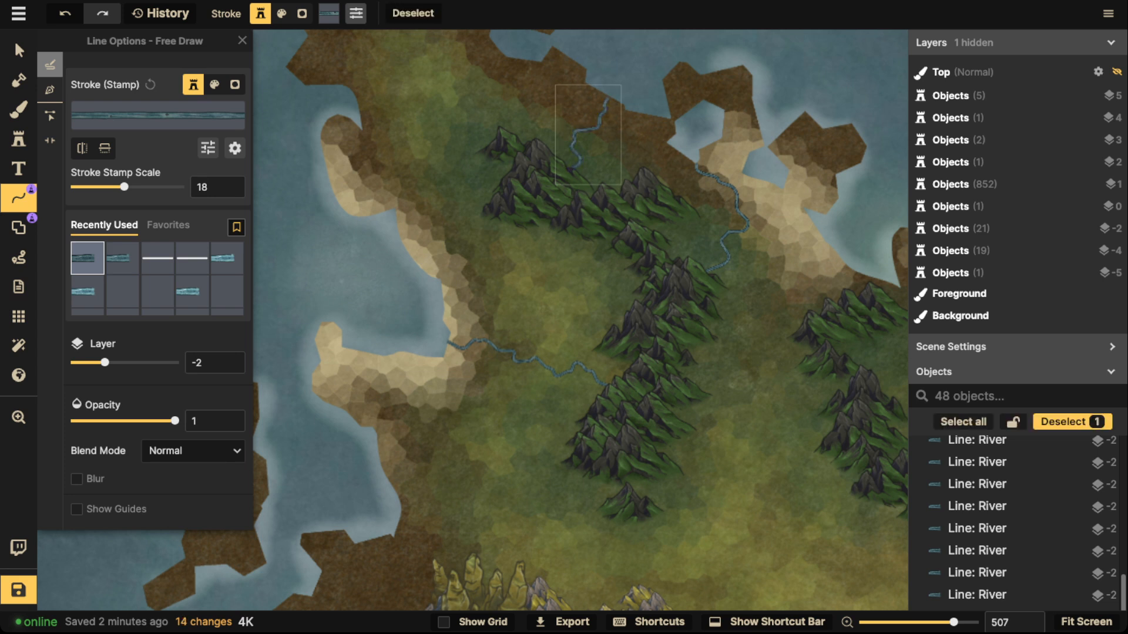
- Draw a river from the smaller eastern green range northeast to the coast
key(space)
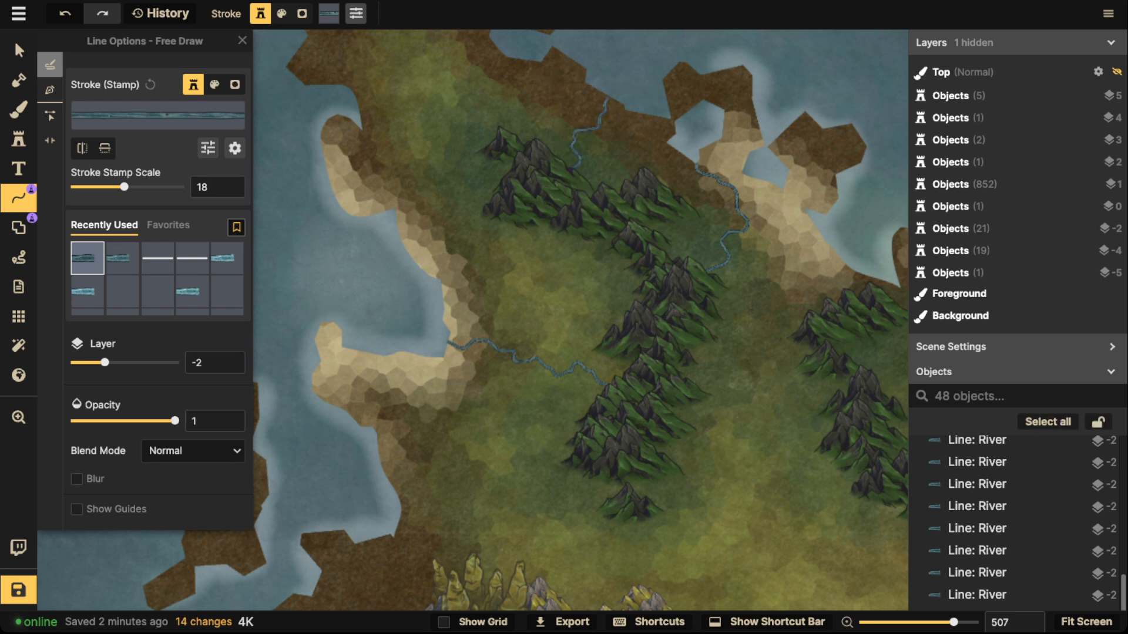
drag(735, 329, 400, 287)
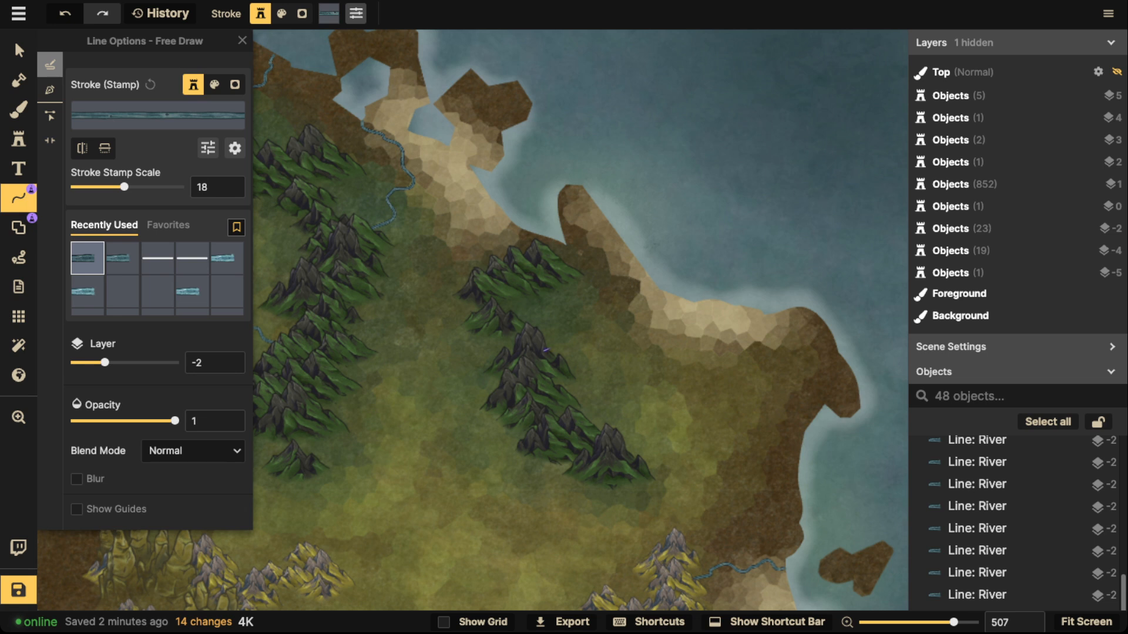
drag(546, 351, 565, 348)
- Draw two short inland rivers from the larger green range, one off its eastern slope and one off its southwestern slope
key(space)
drag(653, 285, 872, 246)
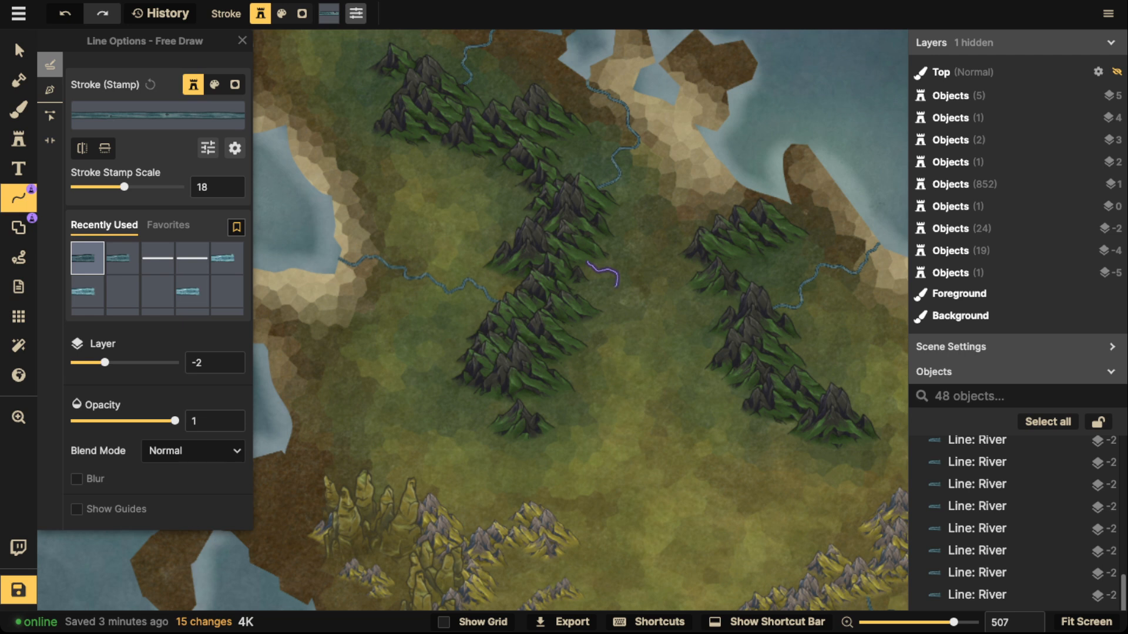
drag(613, 297, 662, 417)
key(space)
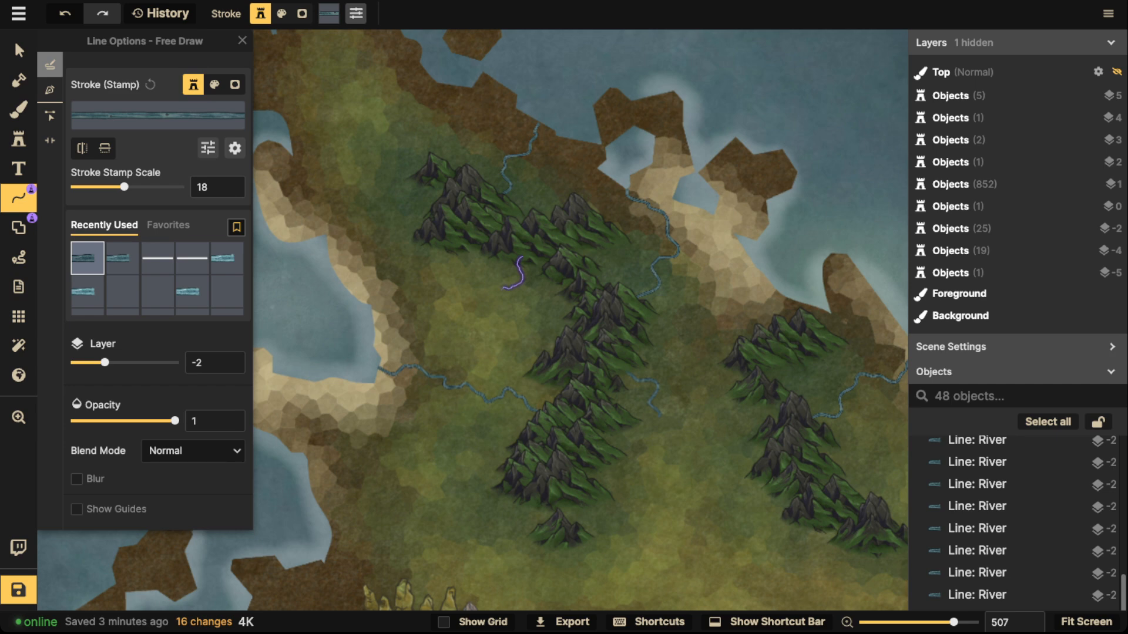
drag(504, 289, 491, 300)
- Pick up an existing cliff near the orange snow-capped mountains in the southeast as the active stamp
key(space)
mouse_move(529, 446)
mouse_down()
mouse_move(411, 384)
mouse_move(388, 188)
mouse_move(537, 118)
mouse_move(614, 98)
mouse_up()
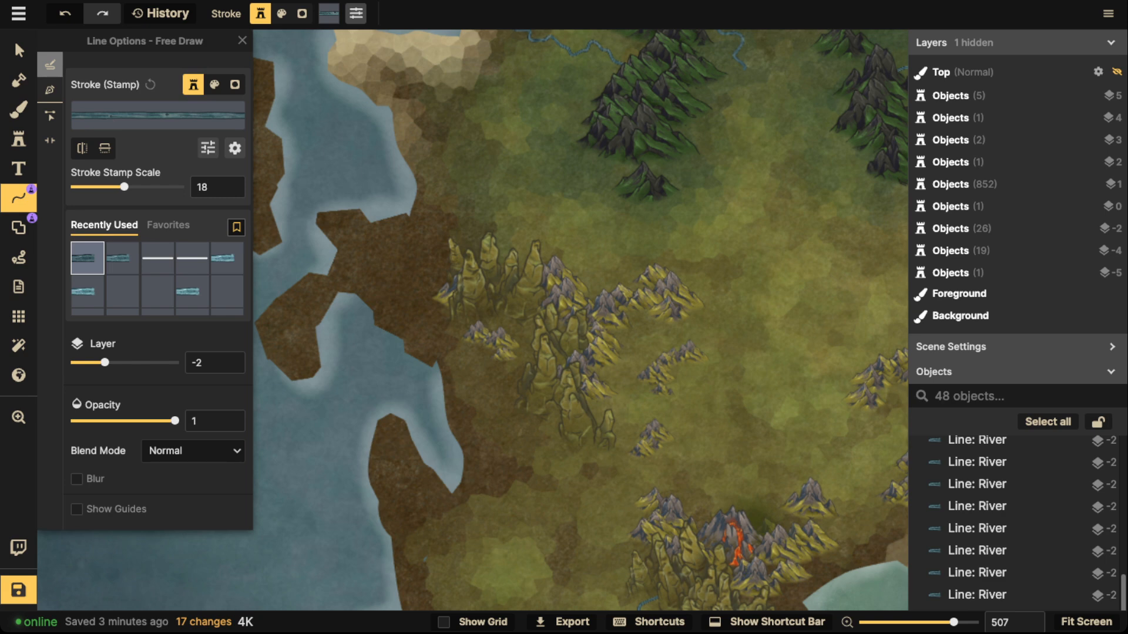
key(space)
drag(576, 206, 453, 458)
drag(764, 435, 264, 138)
scroll(564, 320, down, 3)
drag(734, 352, 411, 292)
drag(717, 539, 589, 396)
scroll(589, 397, up, 5)
scroll(590, 276, up, 8)
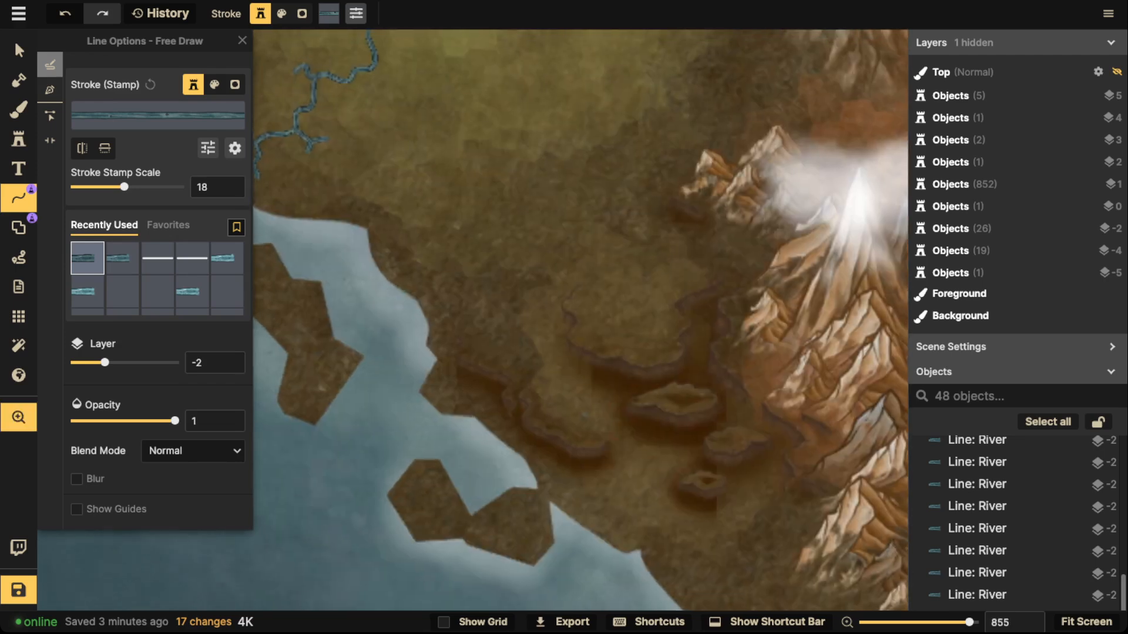
click(19, 50)
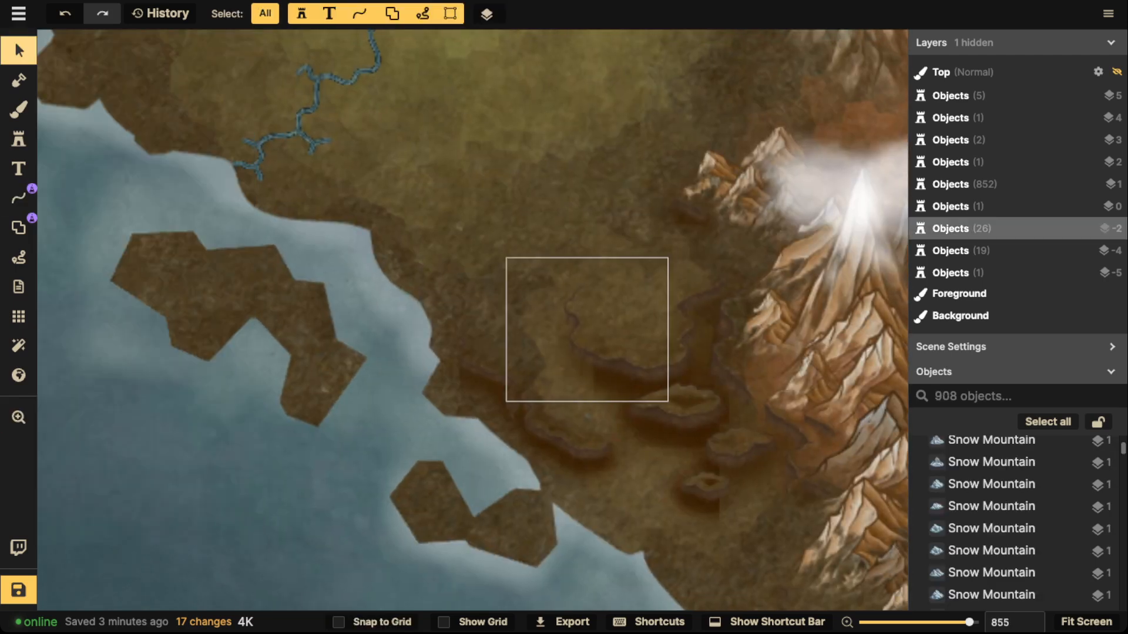
click(588, 329)
key(s)
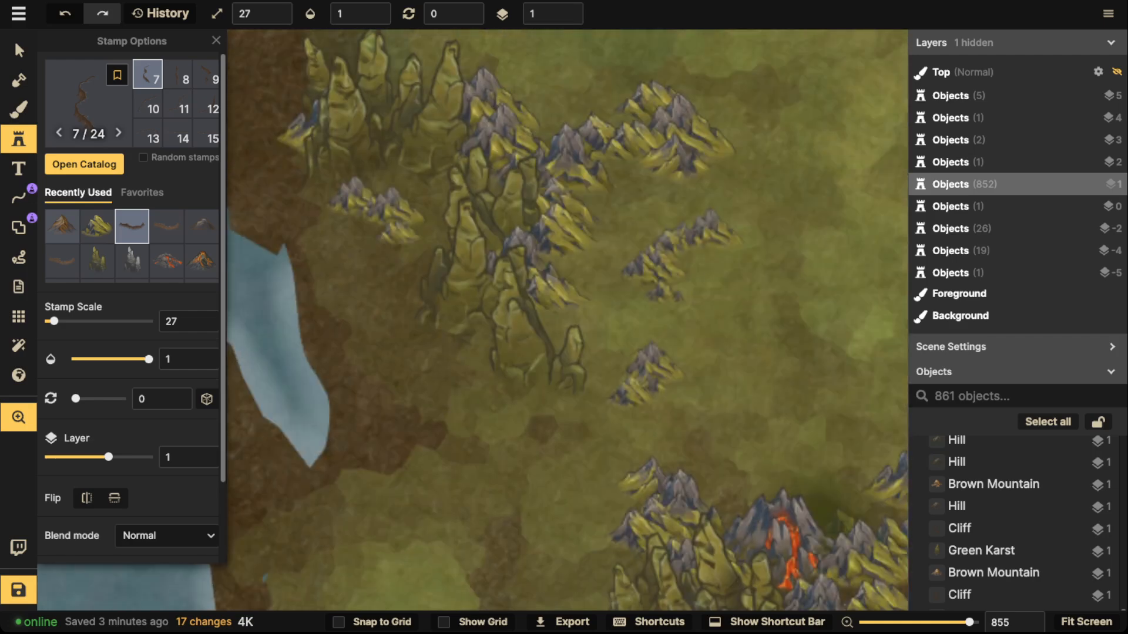
- Place cliff variation 7, rotated to 345°, on the southeast side of the river flowing from the volcano's karst range
drag(617, 558, 411, 55)
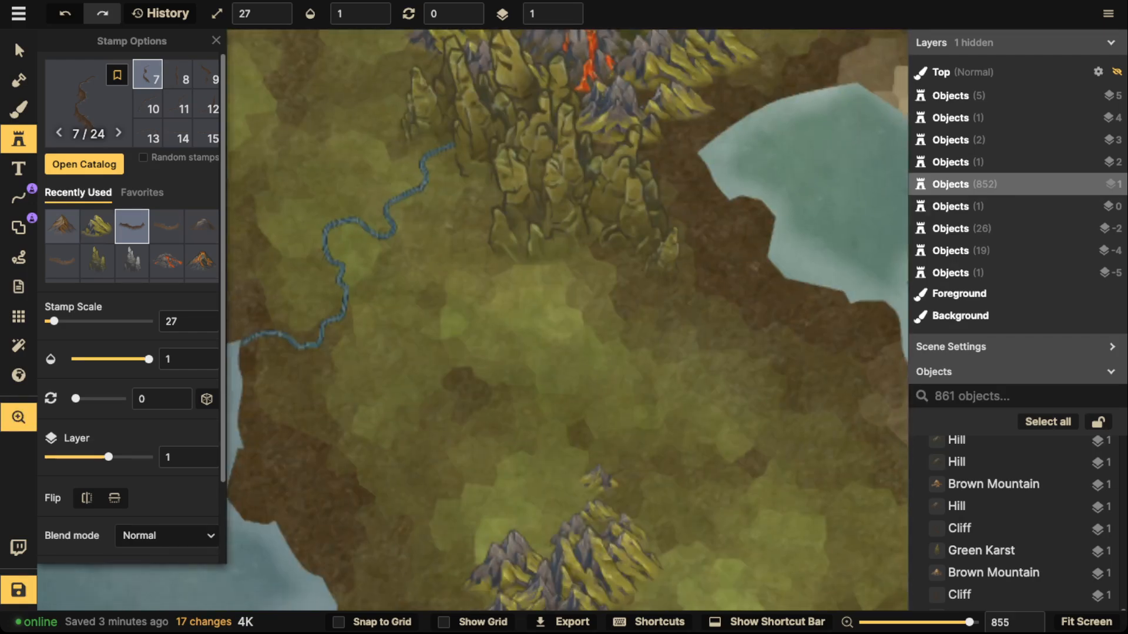
drag(528, 264, 586, 351)
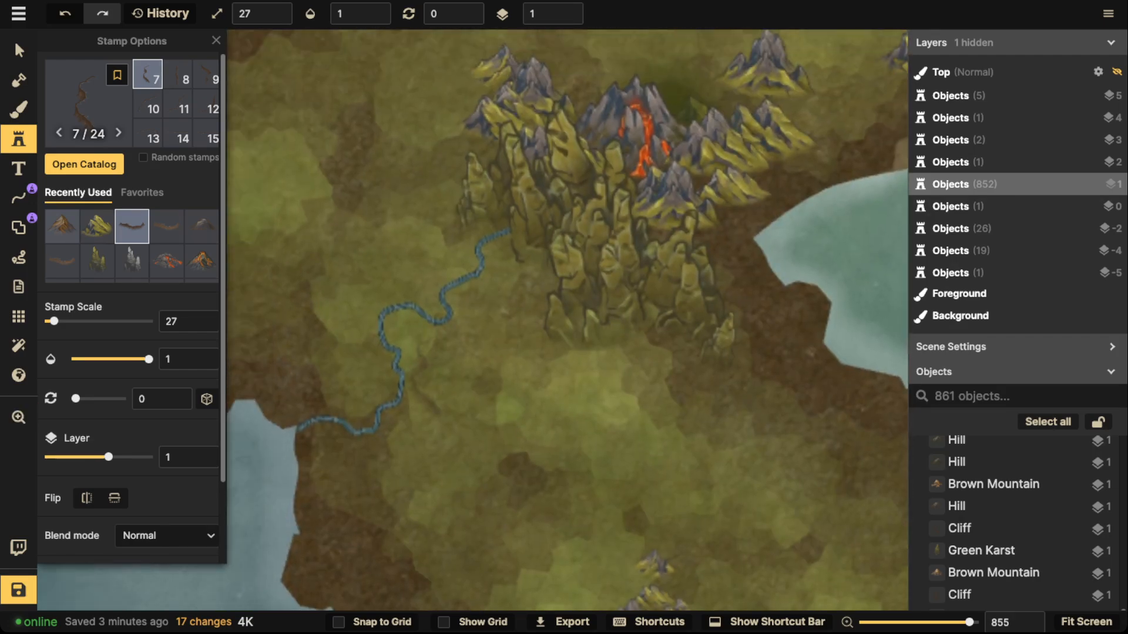
key(Left)
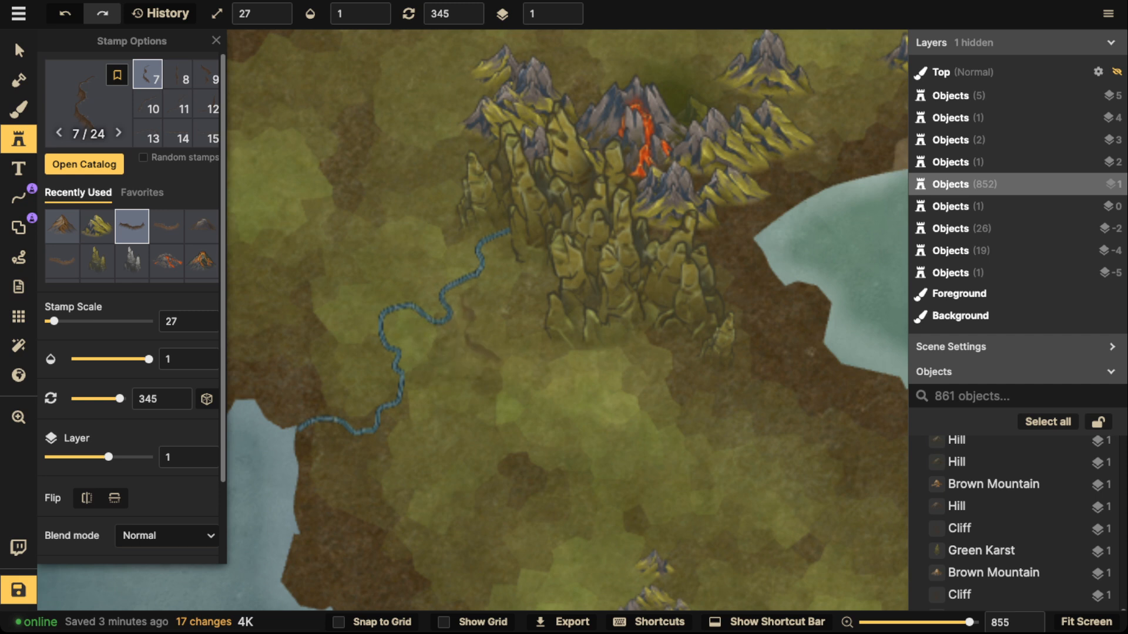
click(479, 324)
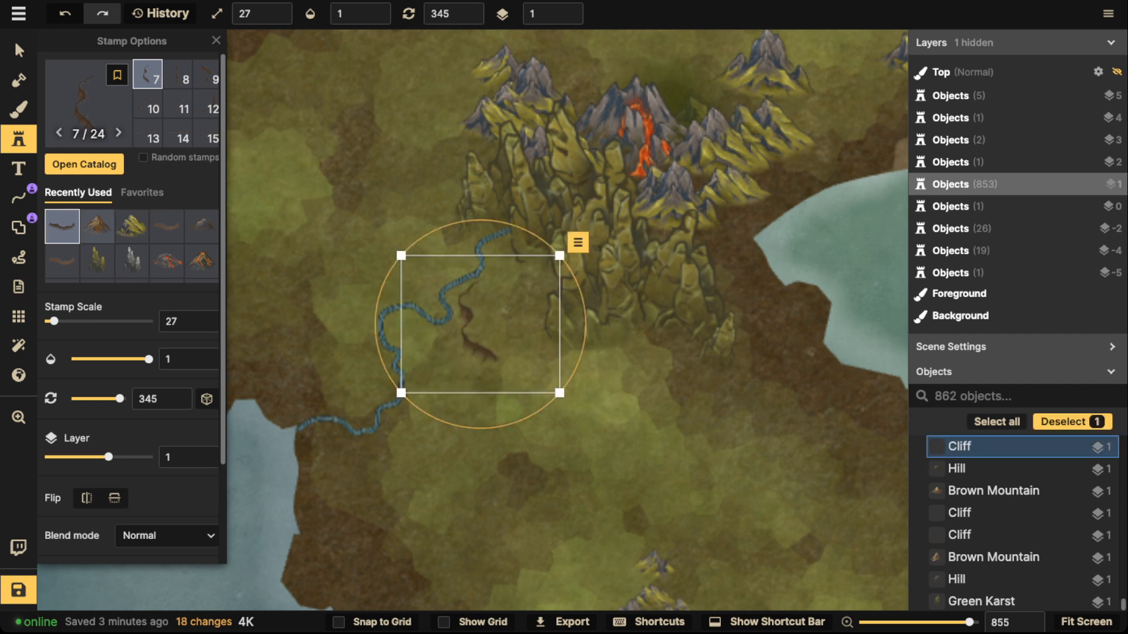
drag(480, 324, 478, 323)
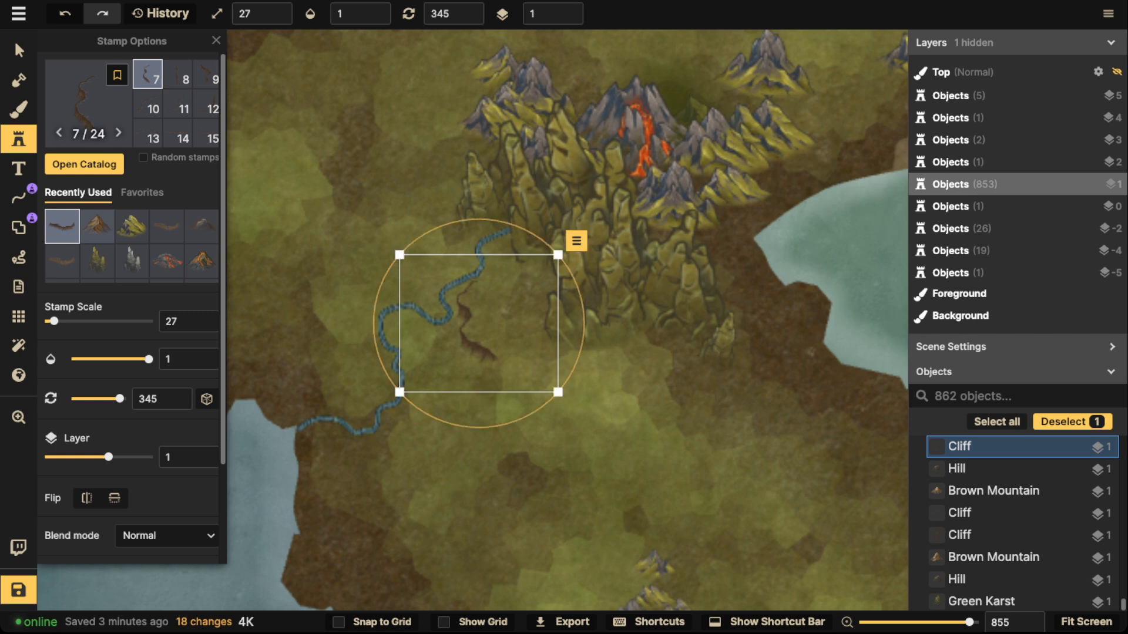
key(Escape)
- Place cliff variation 1 on the northwest side of the same river, just west of the karst peaks
key(Left)
key(Left)
key(Left)
key(Left)
key(Left)
key(Left)
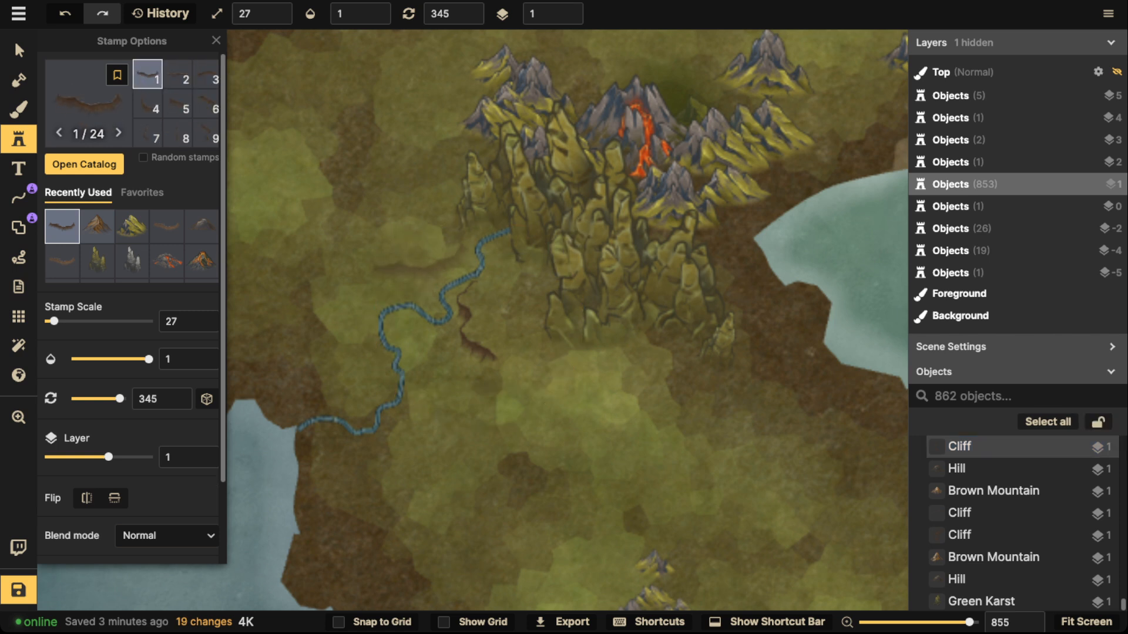
click(425, 265)
key(Escape)
- Place cliff variation 22 at 0° rotation over the northern cliff's east end, linking it up to the karst peaks
key(Left)
key(Left)
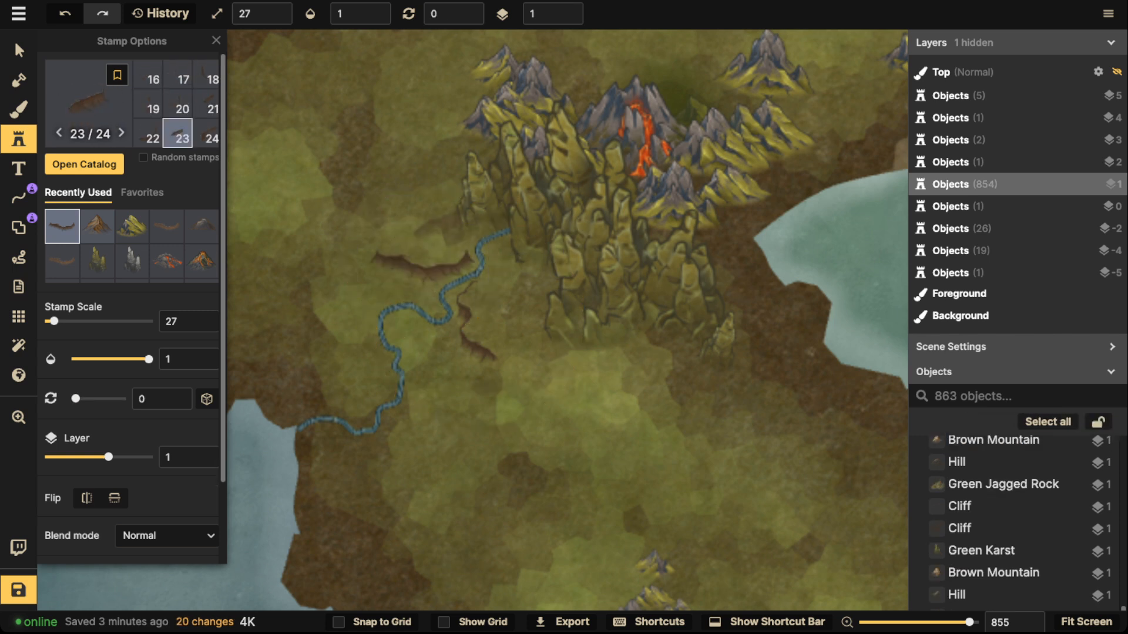
key(Left)
key(Left)
key(Right)
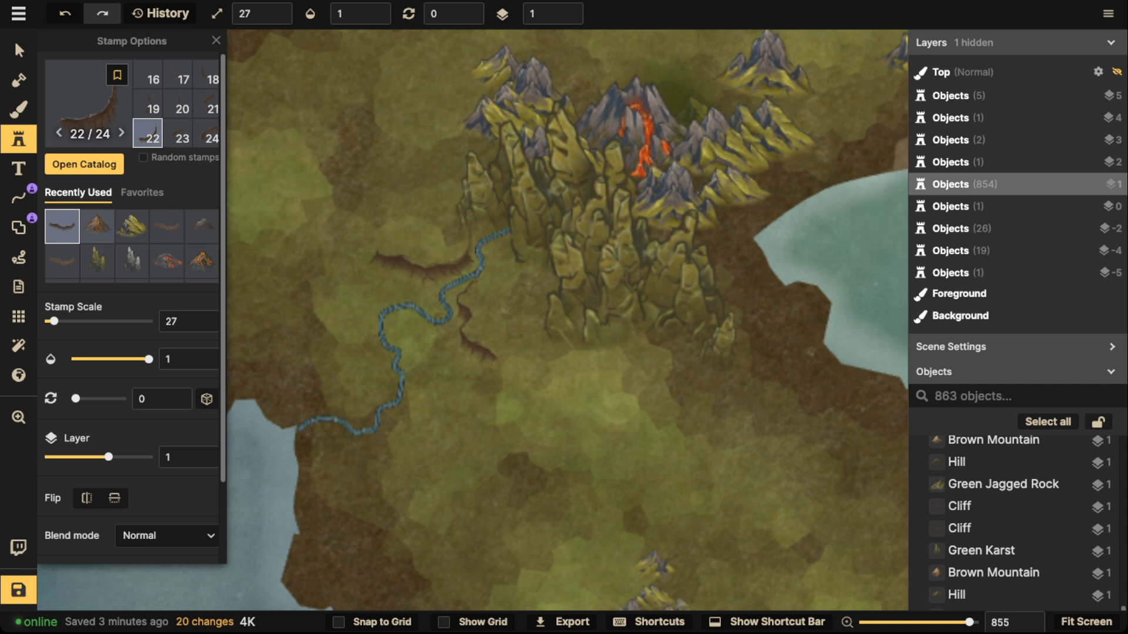
click(451, 251)
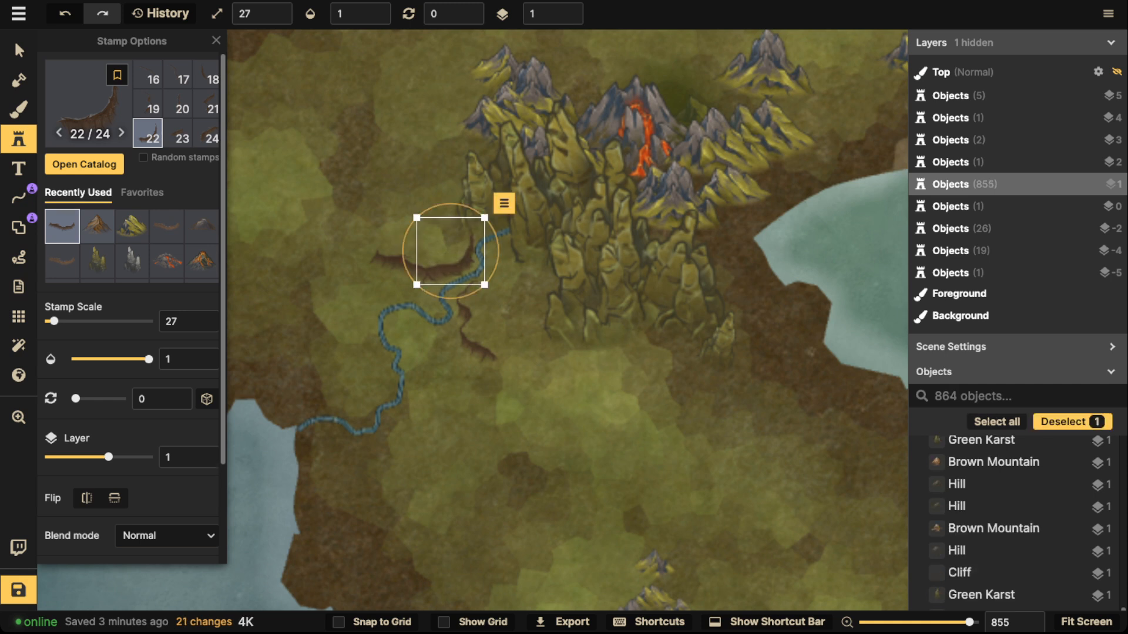
key(Escape)
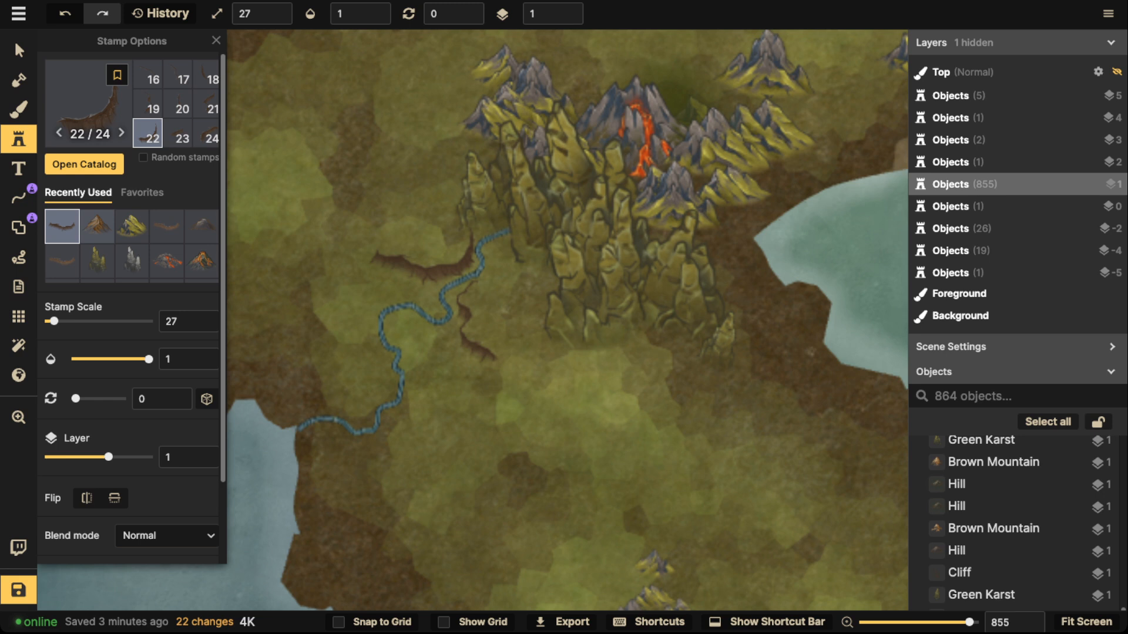
- Select both cliff pieces north of the river and shift them slightly west, clear of the water
scroll(506, 135, down, 1)
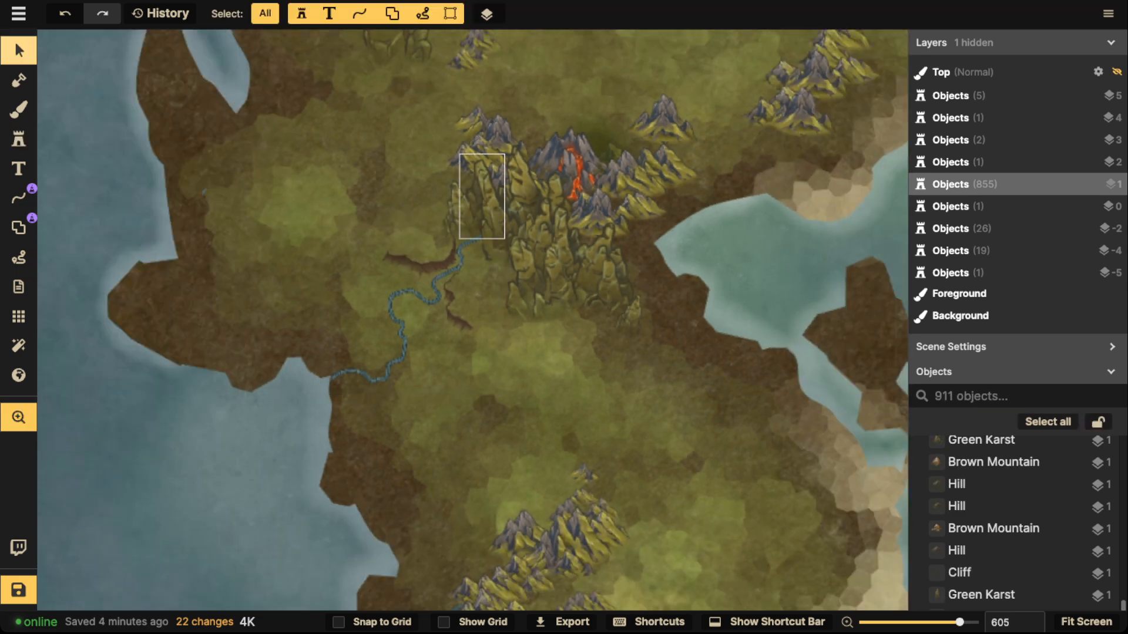
drag(479, 203, 474, 322)
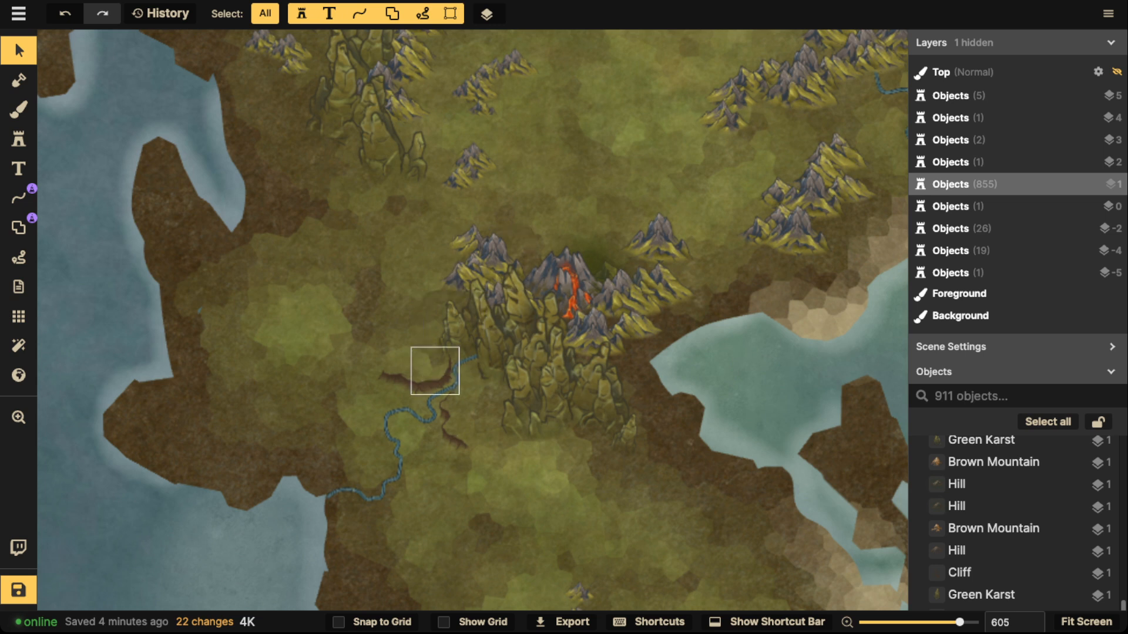
click(437, 374)
shift+click(399, 381)
drag(405, 382, 397, 382)
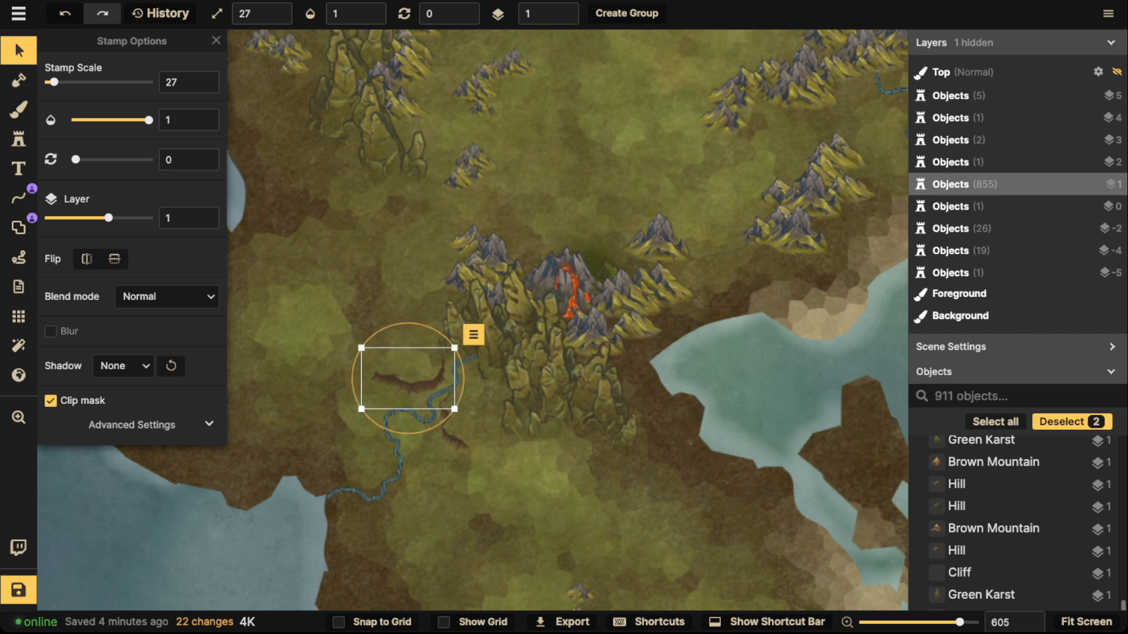
key(Escape)
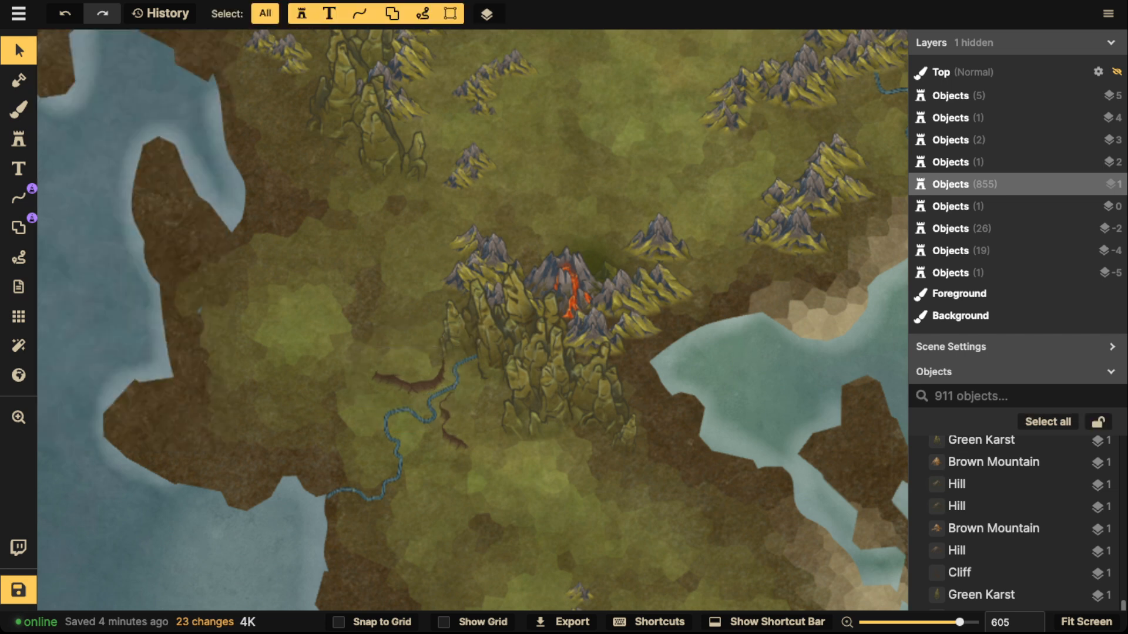
- Duplicate the long northern cliff and place the copy south of the river, extending the southern cliff eastward
click(411, 384)
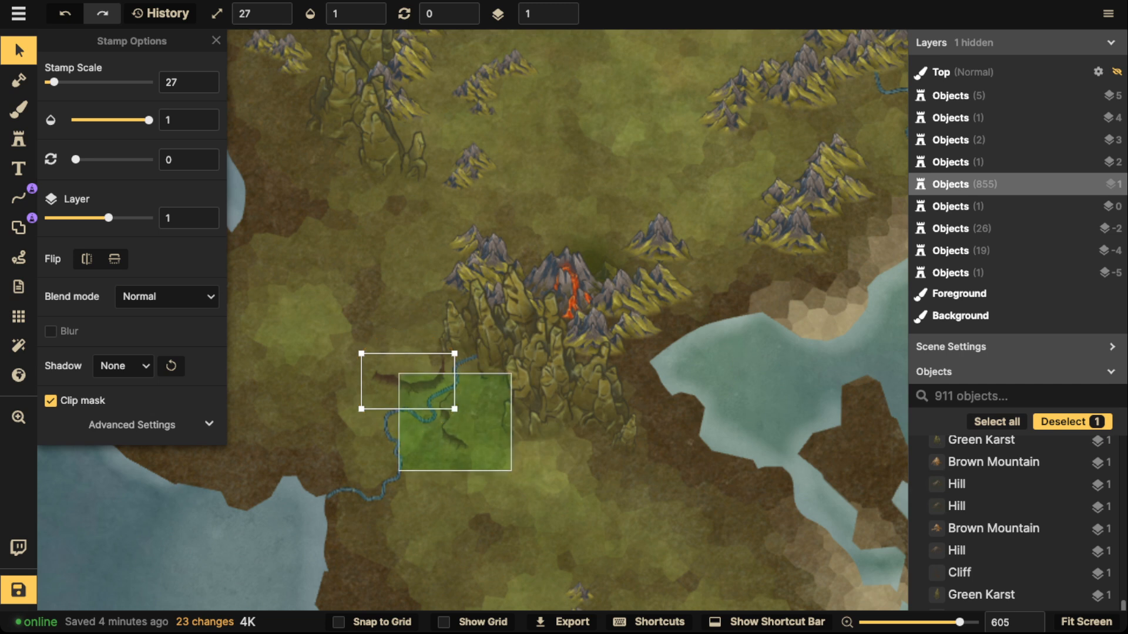
key(ctrl+v)
drag(512, 464, 494, 450)
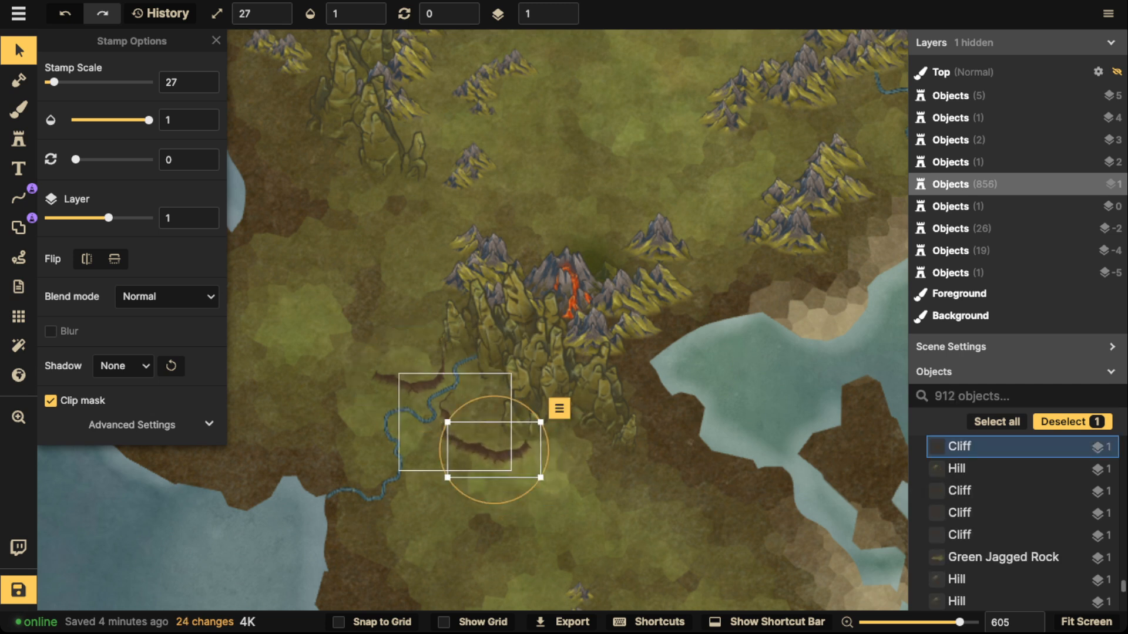
click(408, 382)
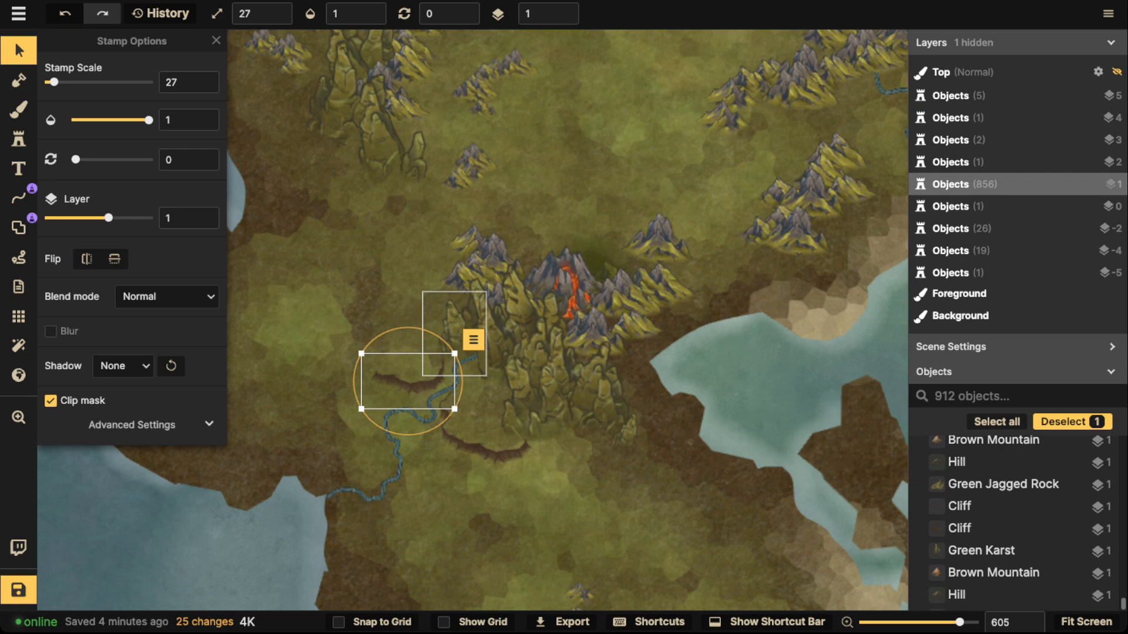
- Nudge the lava volcano stamp slightly southwest
scroll(515, 343, up, 5)
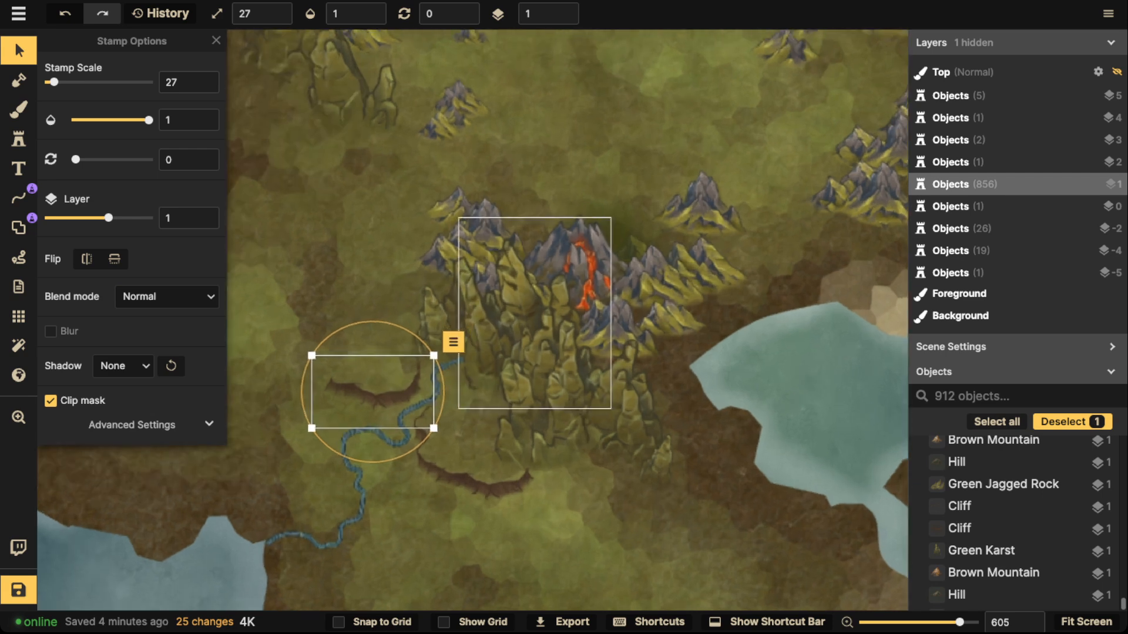
key(Escape)
key(space)
drag(467, 307, 572, 336)
key(Escape)
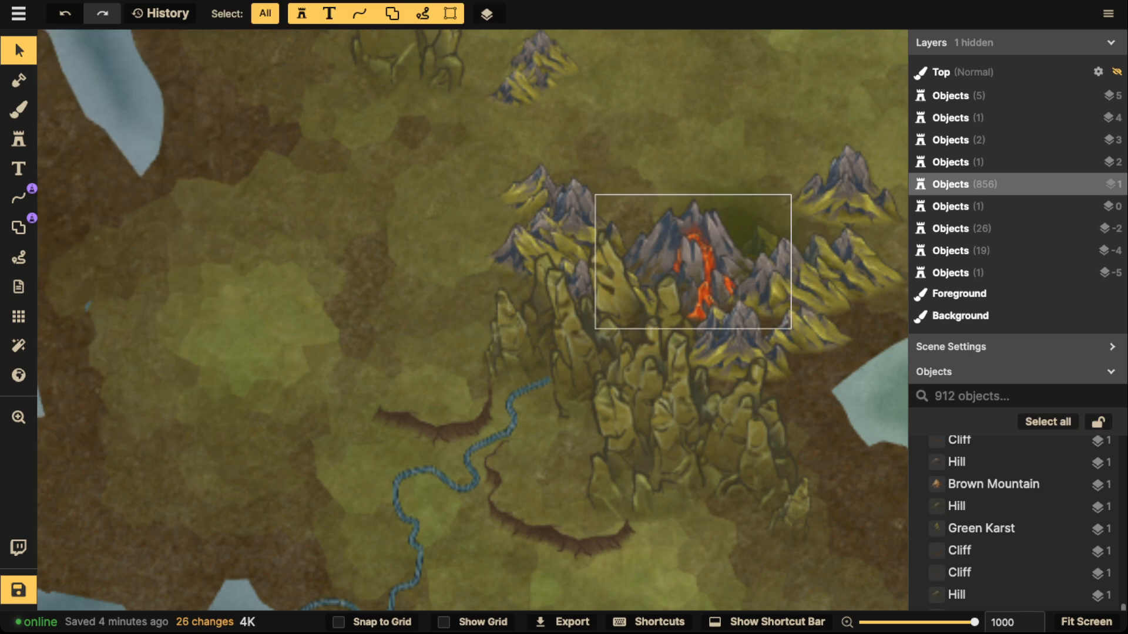
click(694, 260)
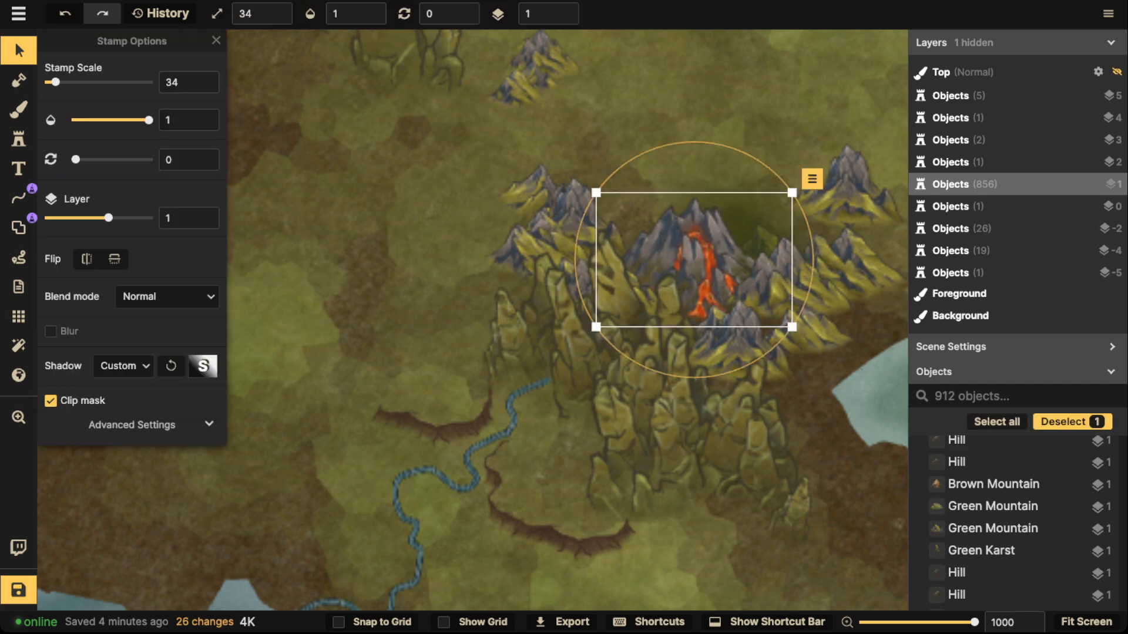
drag(694, 260, 692, 261)
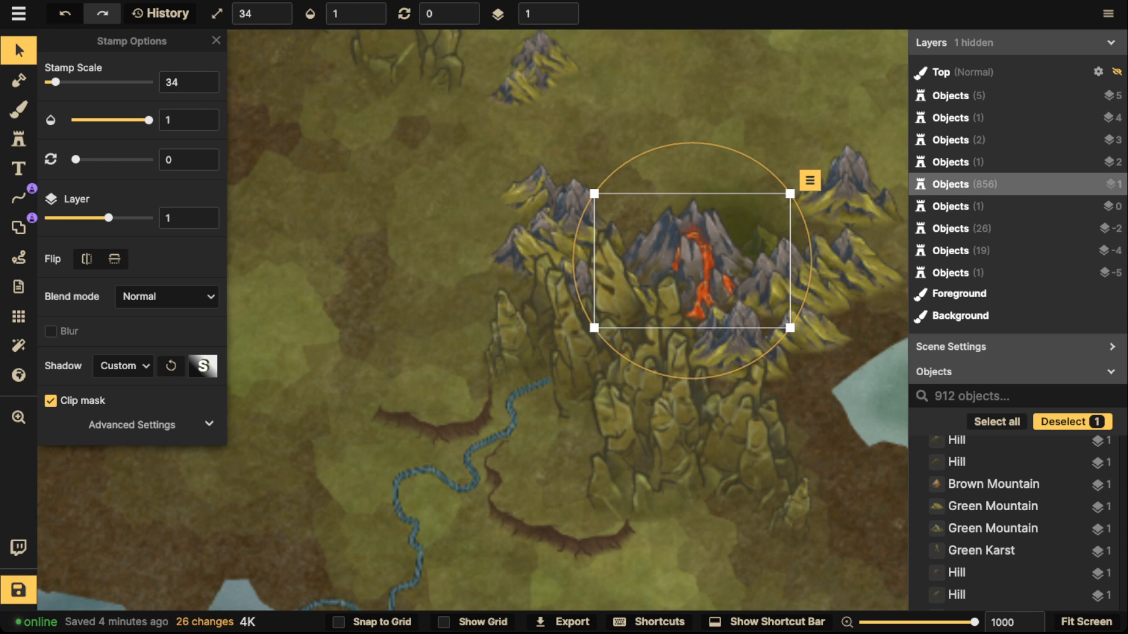
- Find the Large Waterfall stamp by searching the catalog for "waterfall" and place it at scale 34 at the river's source
click(18, 139)
click(86, 164)
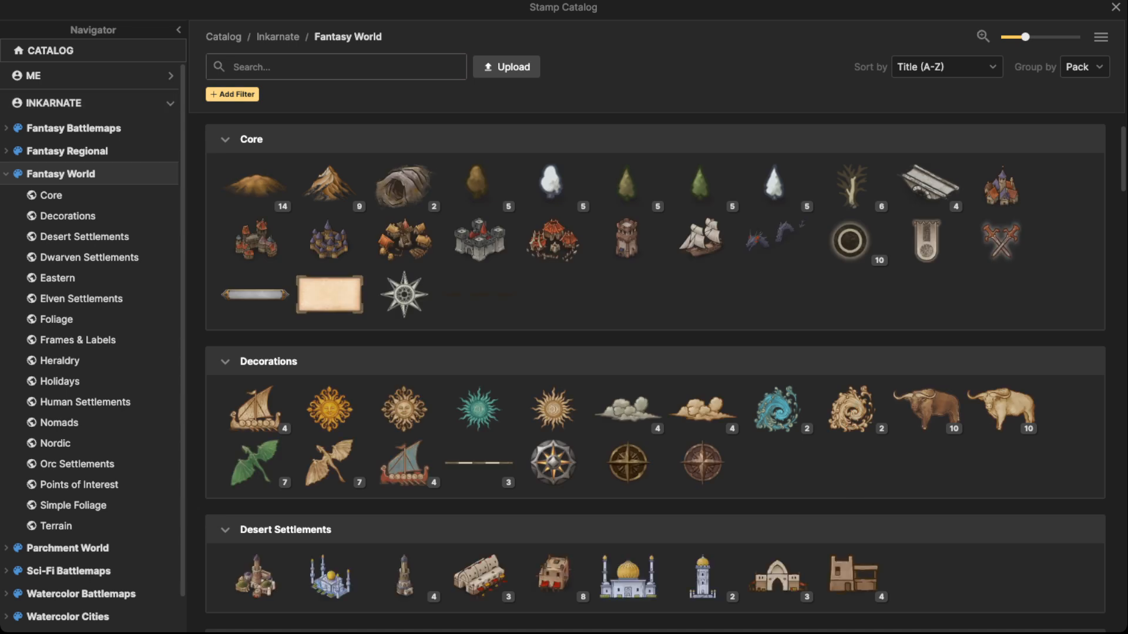
text(waterfall)
key(Return)
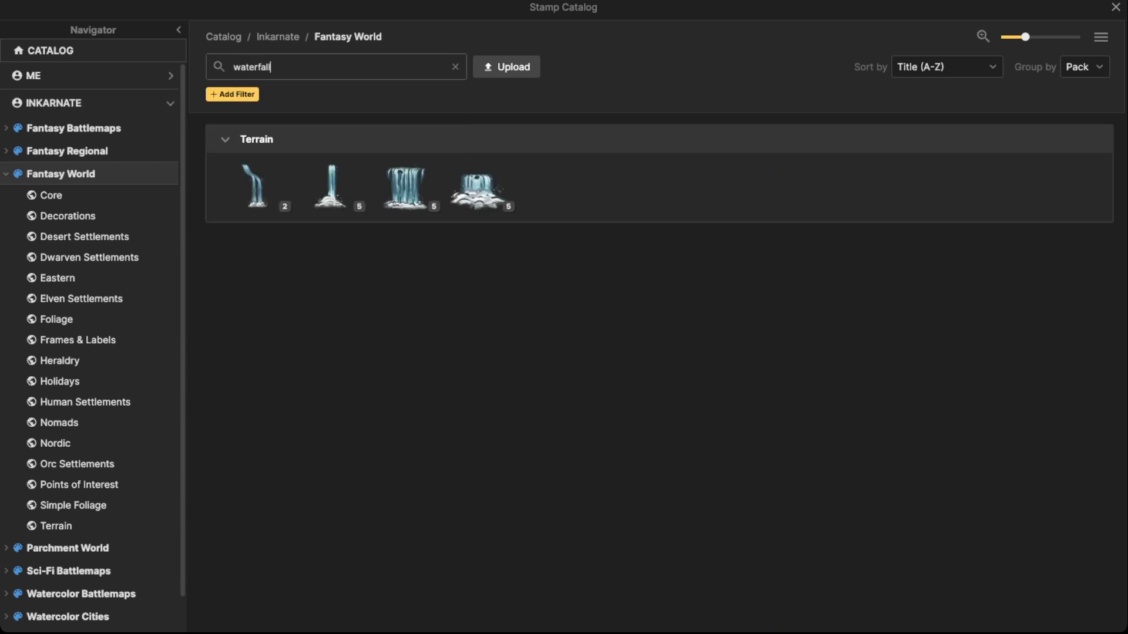
click(331, 187)
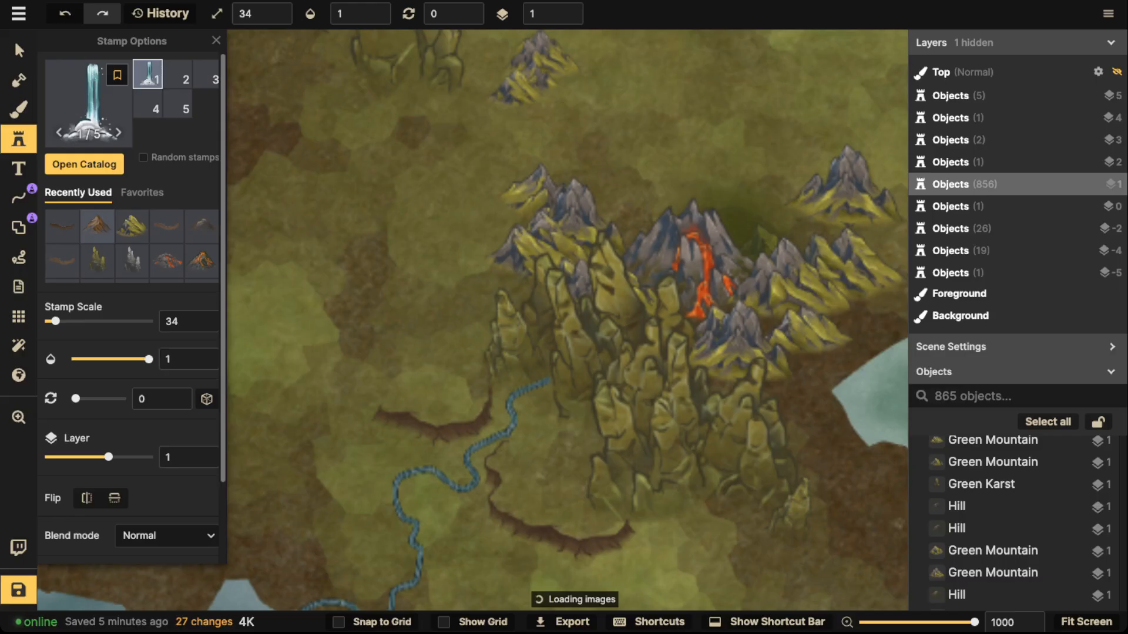
click(545, 356)
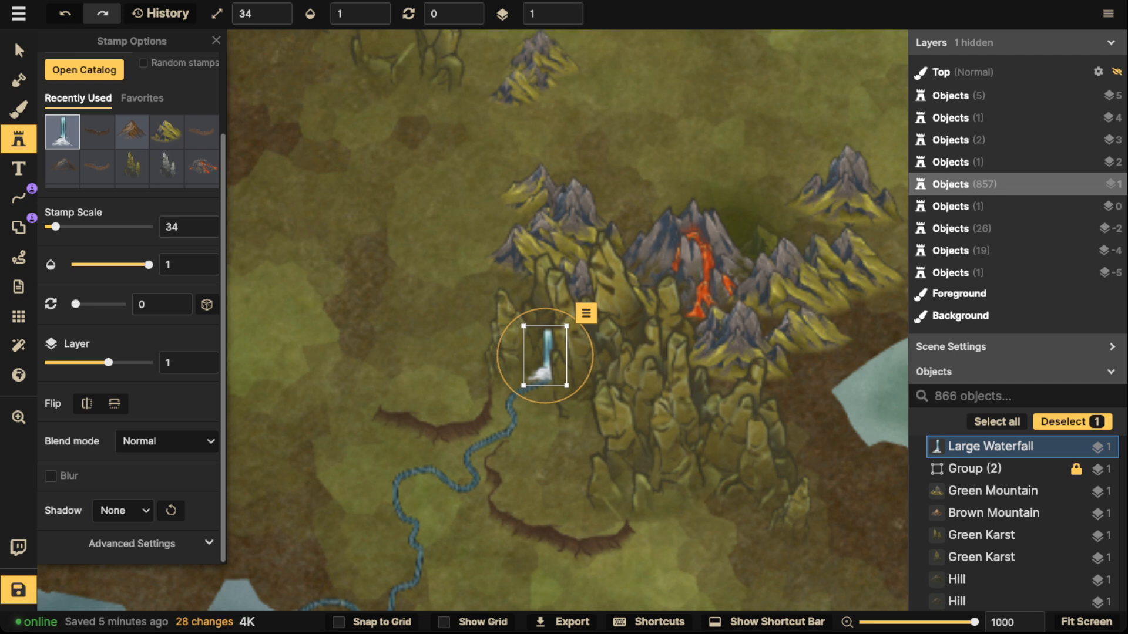
- Darken the placed waterfall by lowering its brightness to 64
click(132, 543)
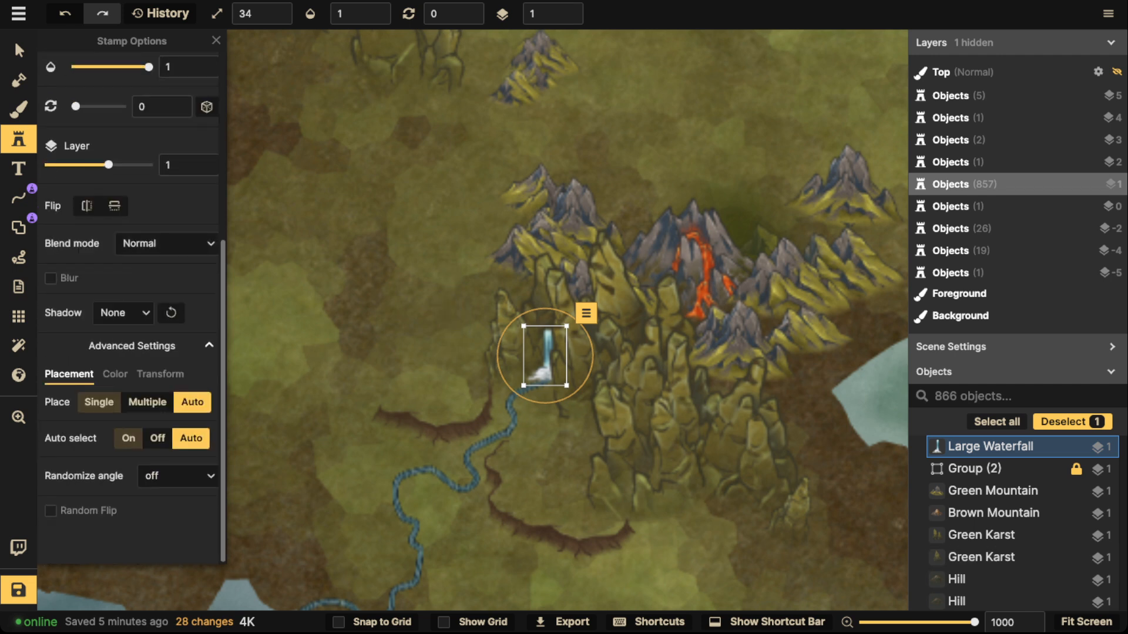
click(115, 374)
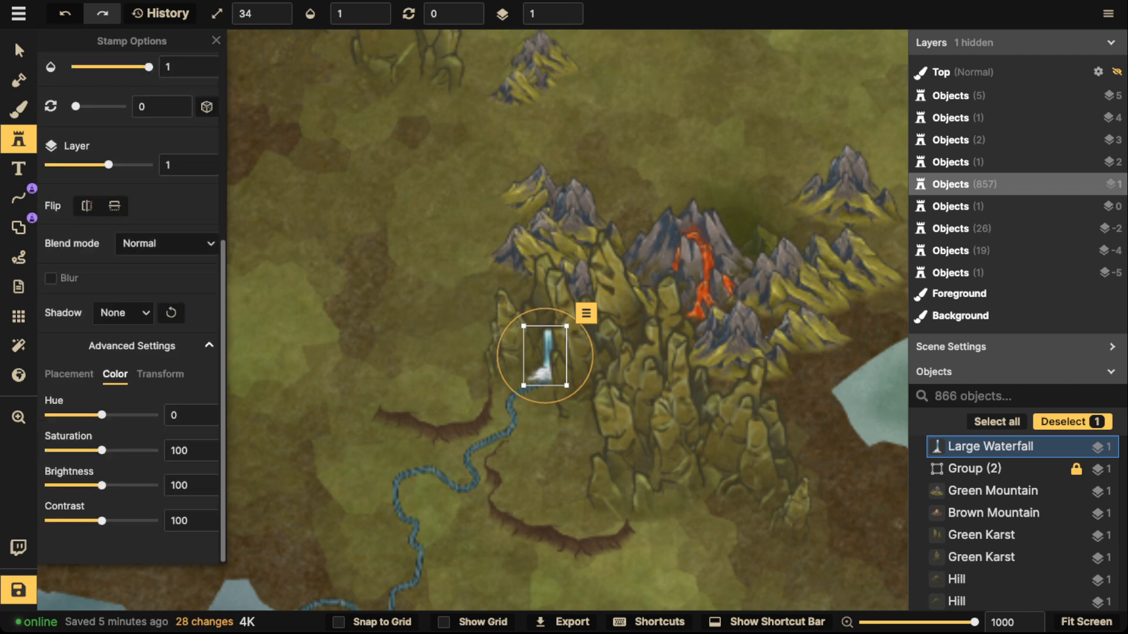
drag(101, 485, 86, 485)
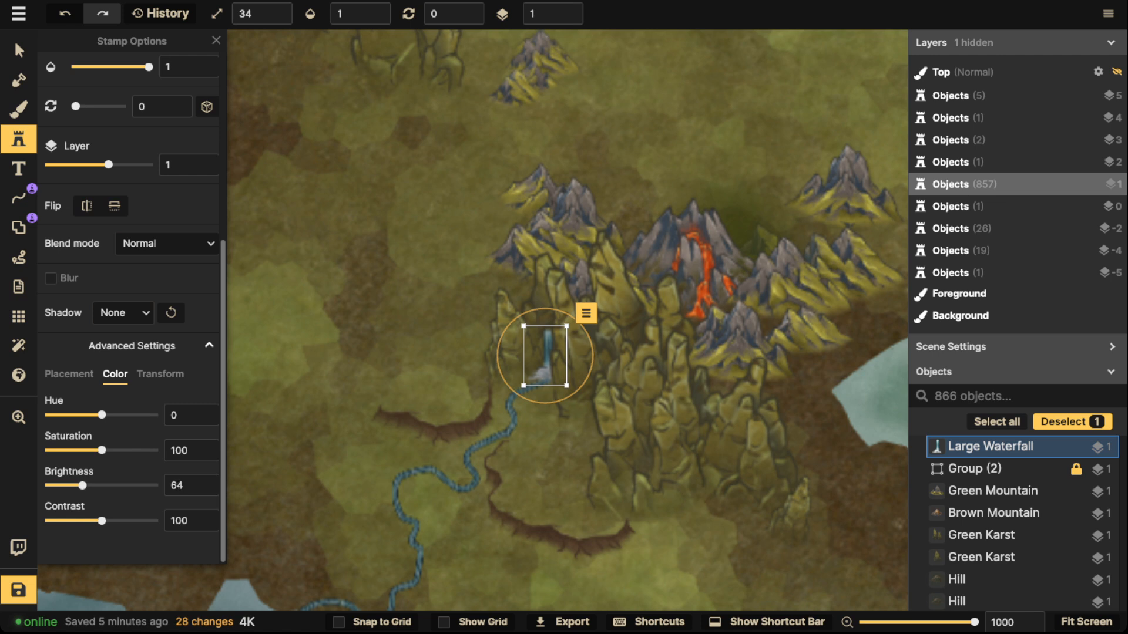
key(Escape)
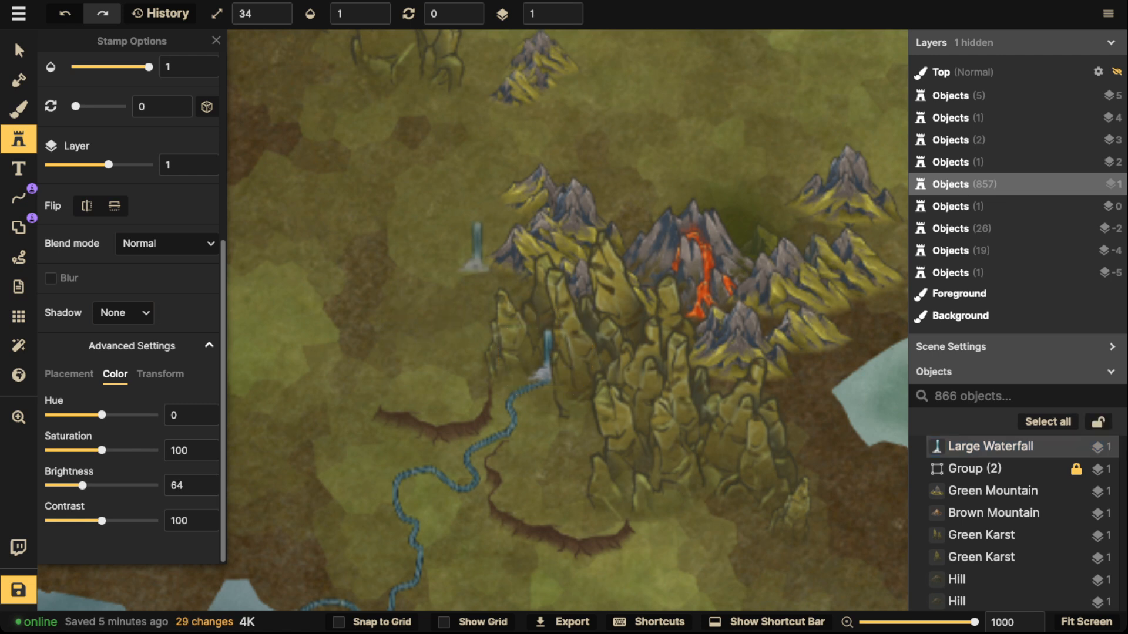
- Set up the shape Brush at size 5 with the water-texture fill and white stroke preset
click(18, 227)
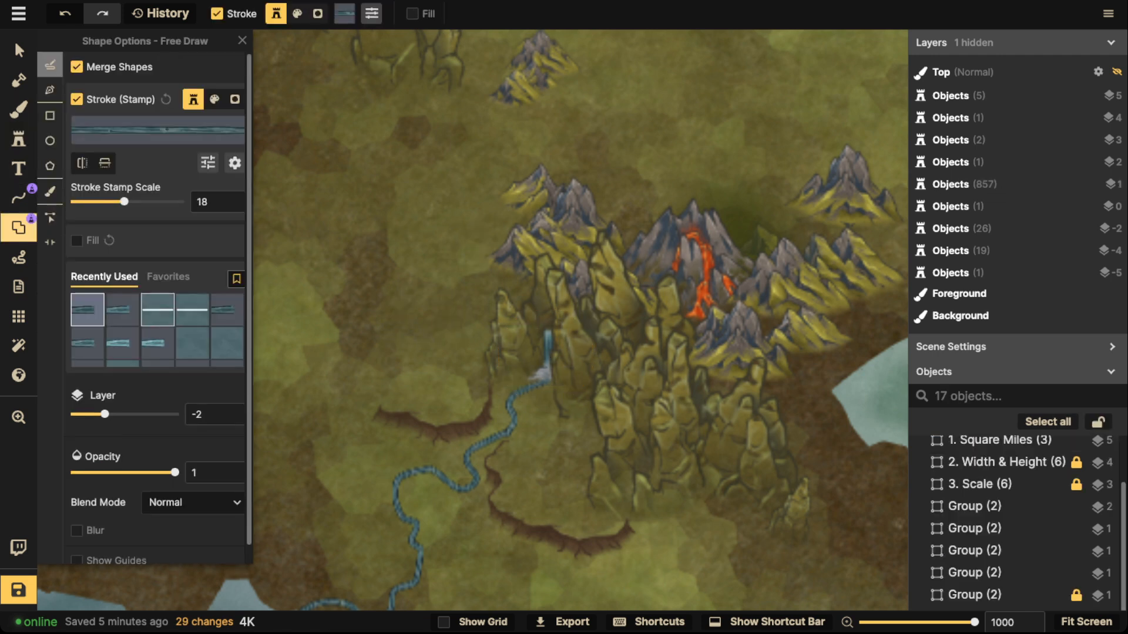
click(192, 310)
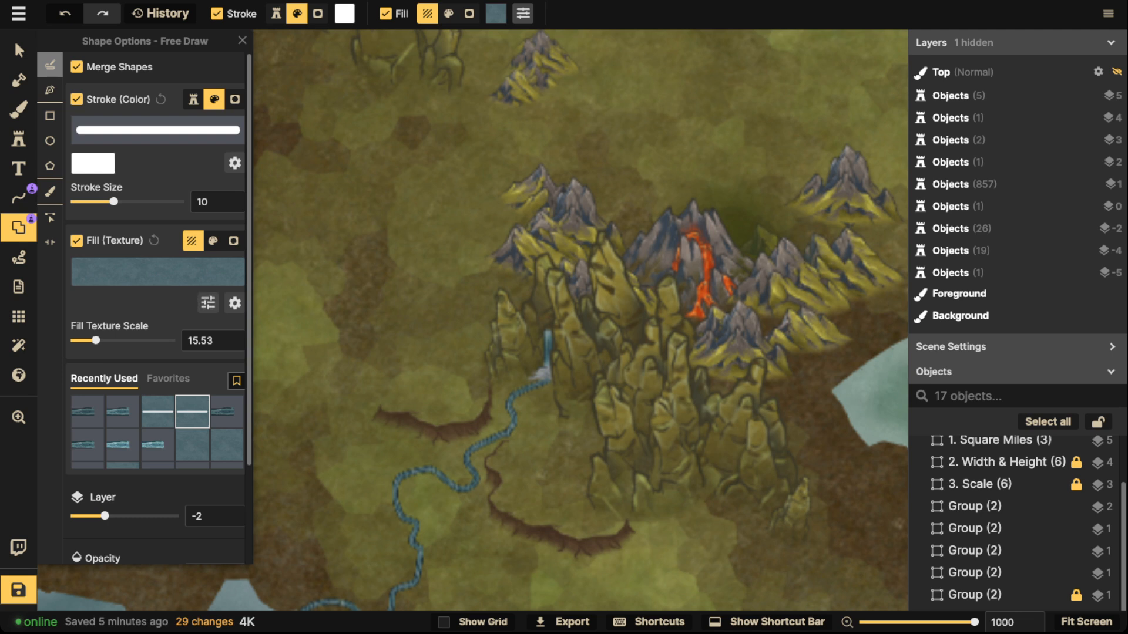
click(50, 140)
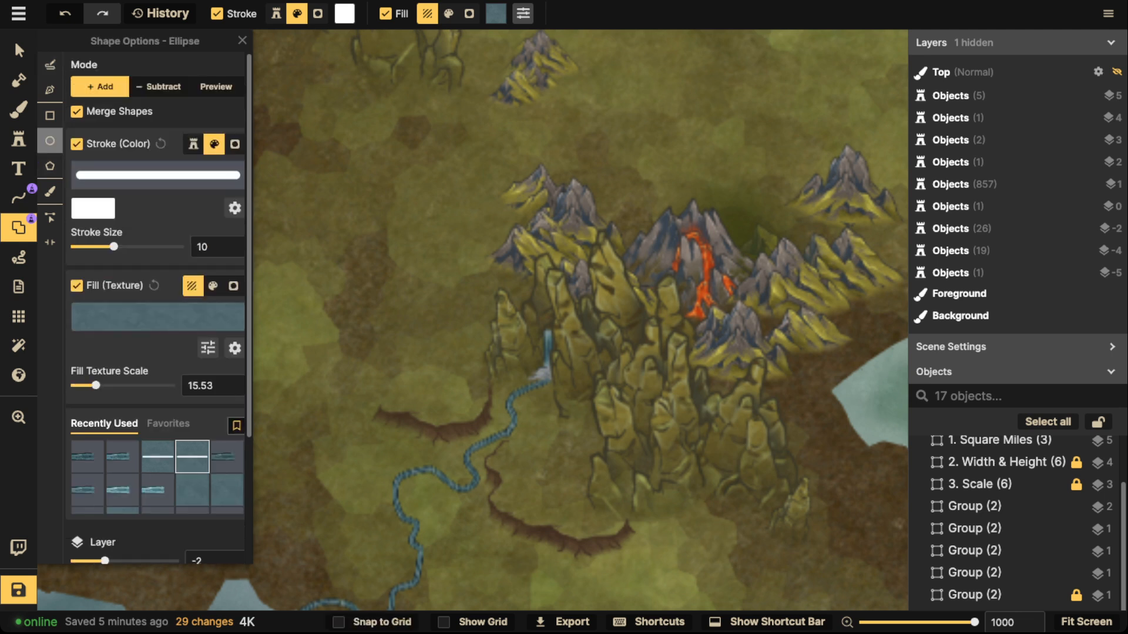
click(50, 191)
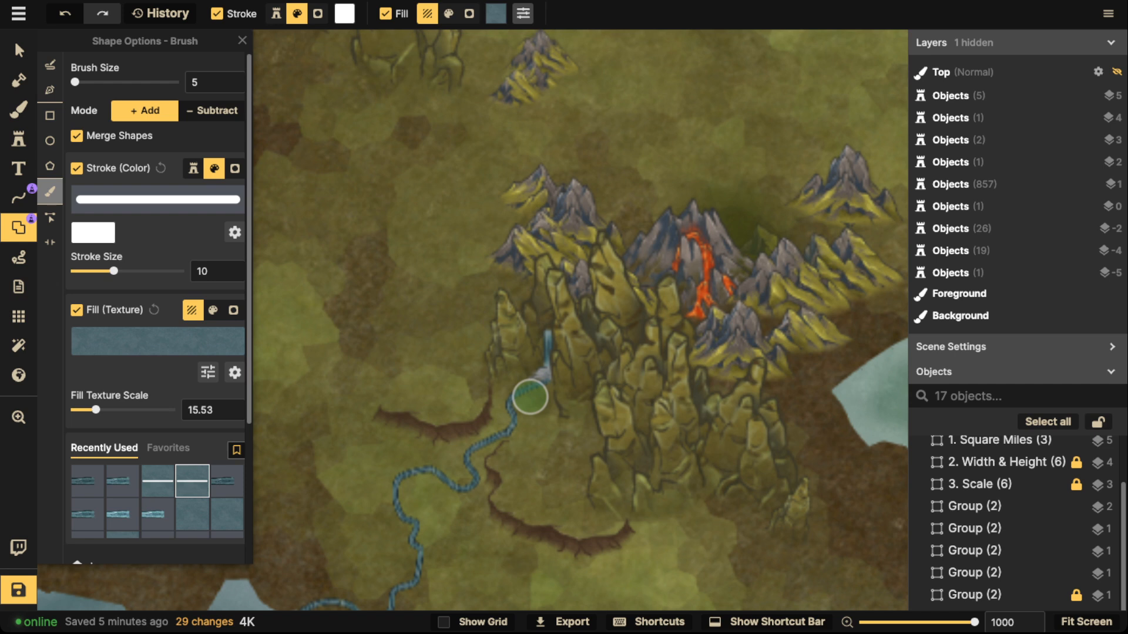
click(376, 181)
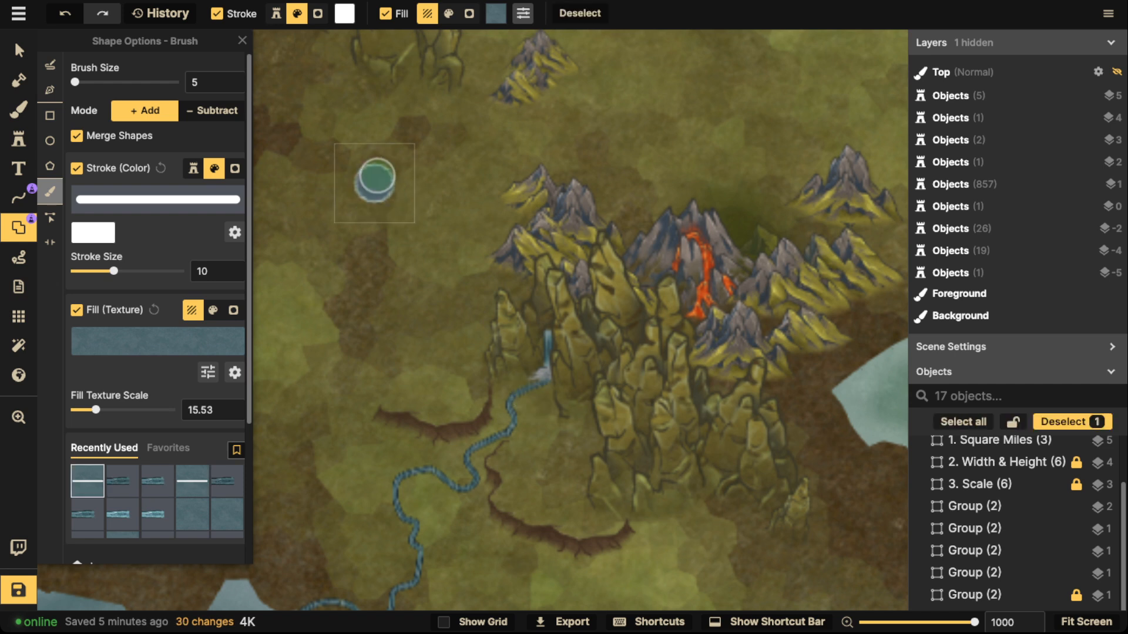
key(ctrl+z)
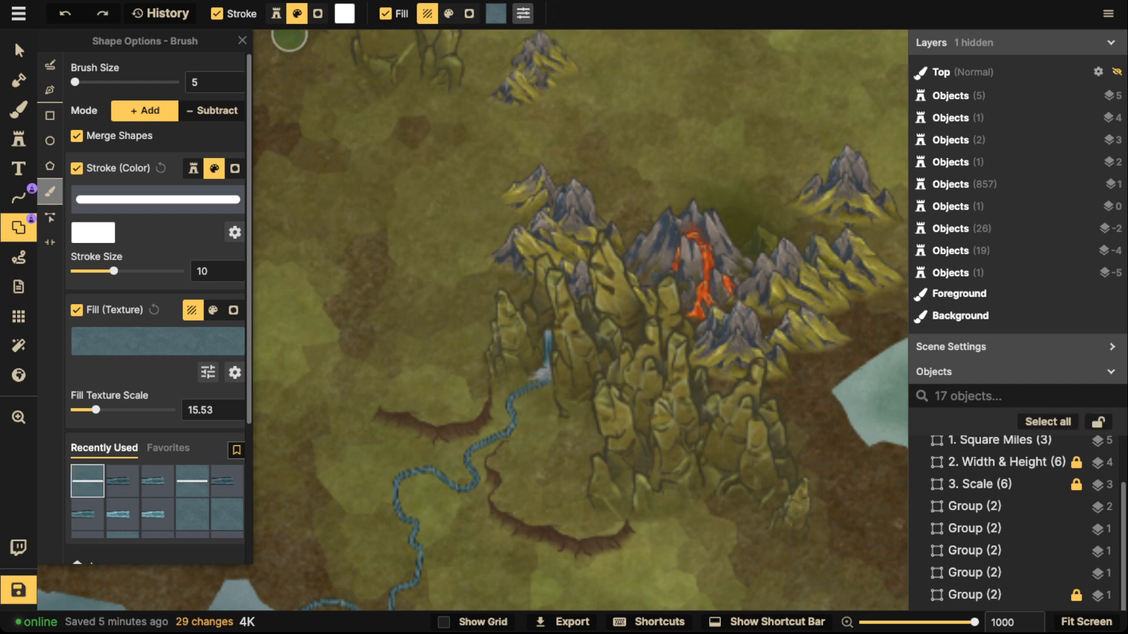
key(ctrl+y)
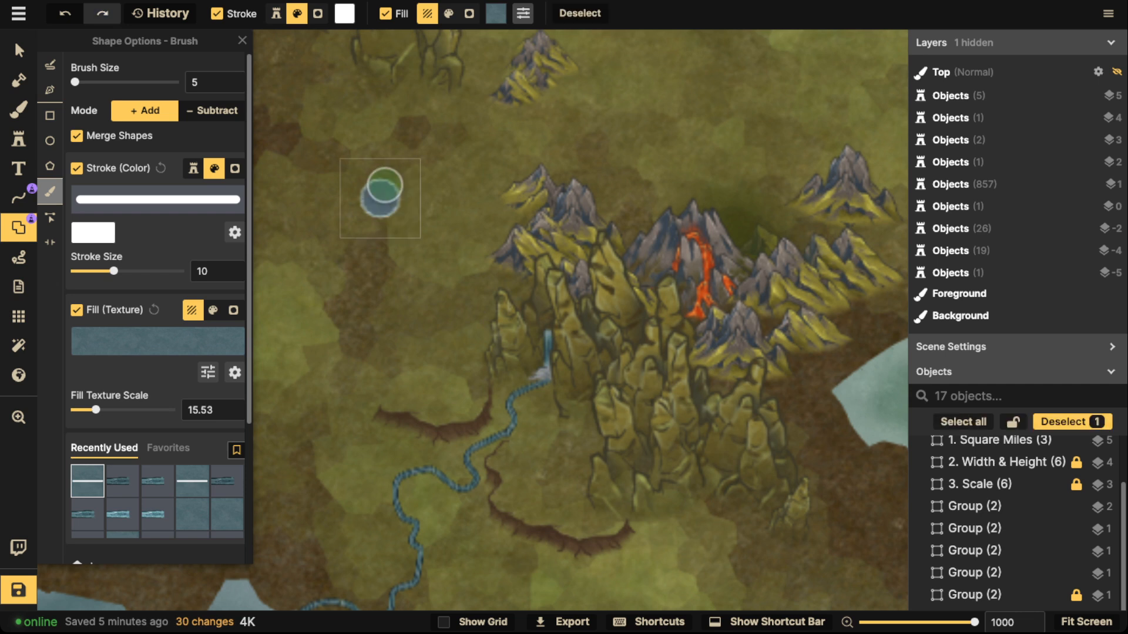
key(ctrl+z)
- Paint a small rounded pond on the open land northwest of the river and move it to the waterfall's base
mouse_move(380, 196)
mouse_down()
mouse_move(403, 213)
mouse_move(369, 199)
mouse_up()
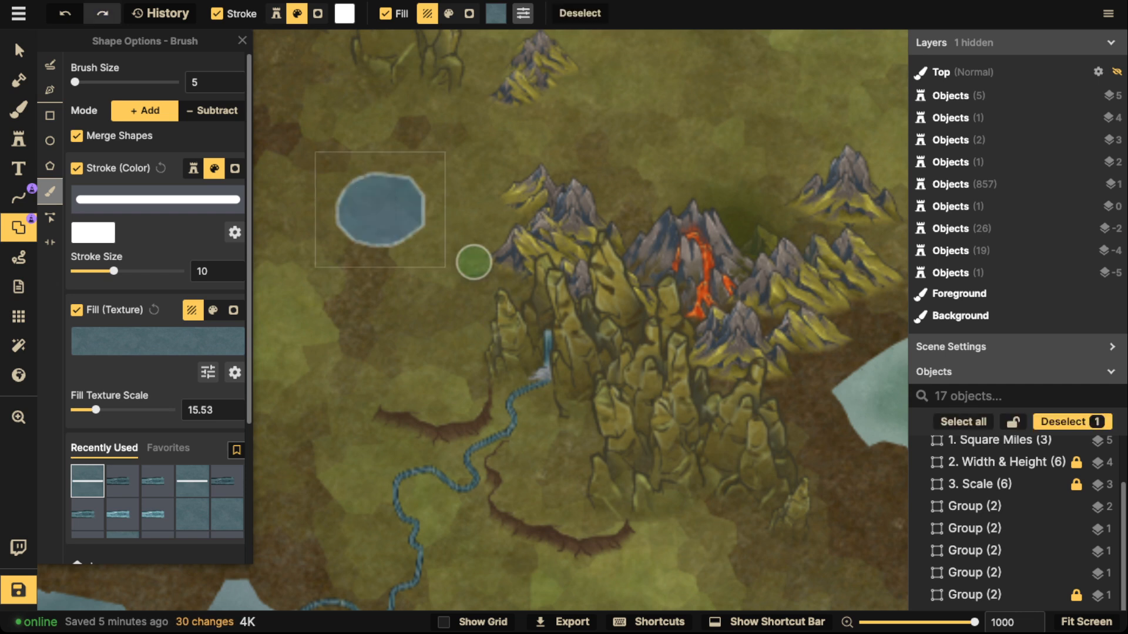
click(19, 50)
drag(315, 152, 546, 385)
key(bracketright)
key(bracketright)
click(479, 391)
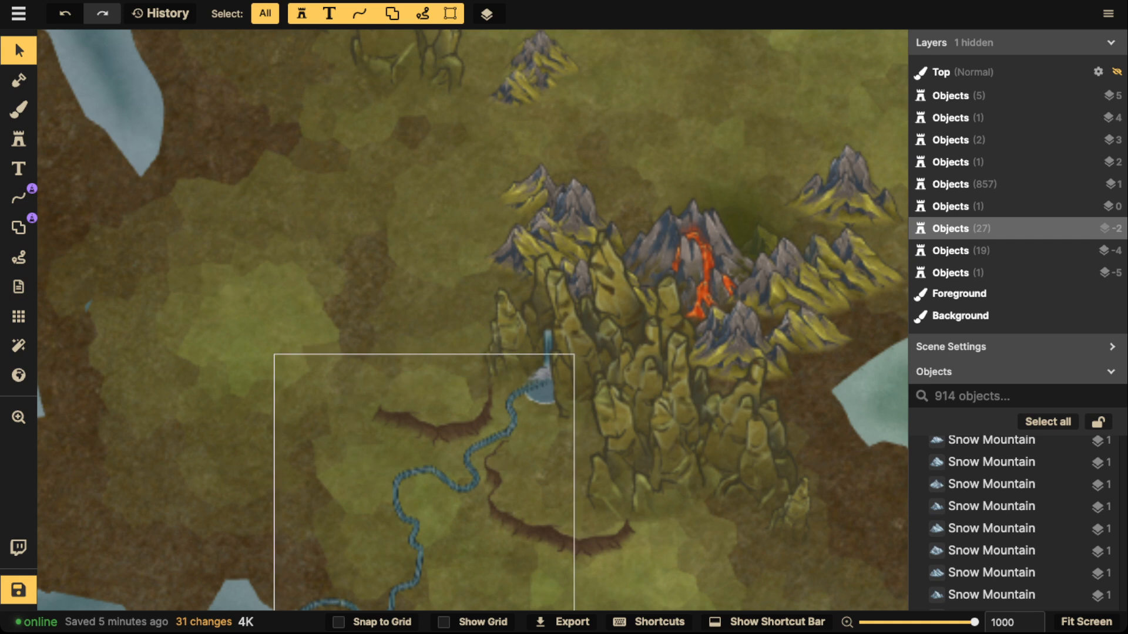
- Delete the river line running southwest from the waterfall
click(510, 420)
scroll(416, 510, down, 3)
key(Delete)
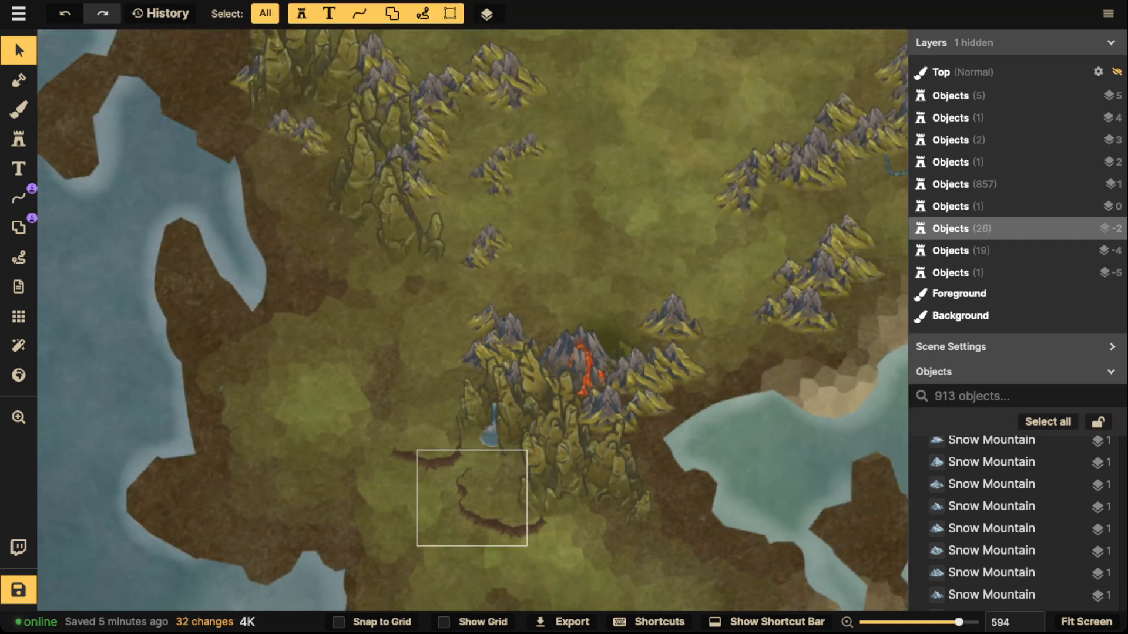
- Nudge the cliff stamp south of the waterfall slightly southeast
click(466, 501)
scroll(465, 501, up, 3)
scroll(396, 554, up, 3)
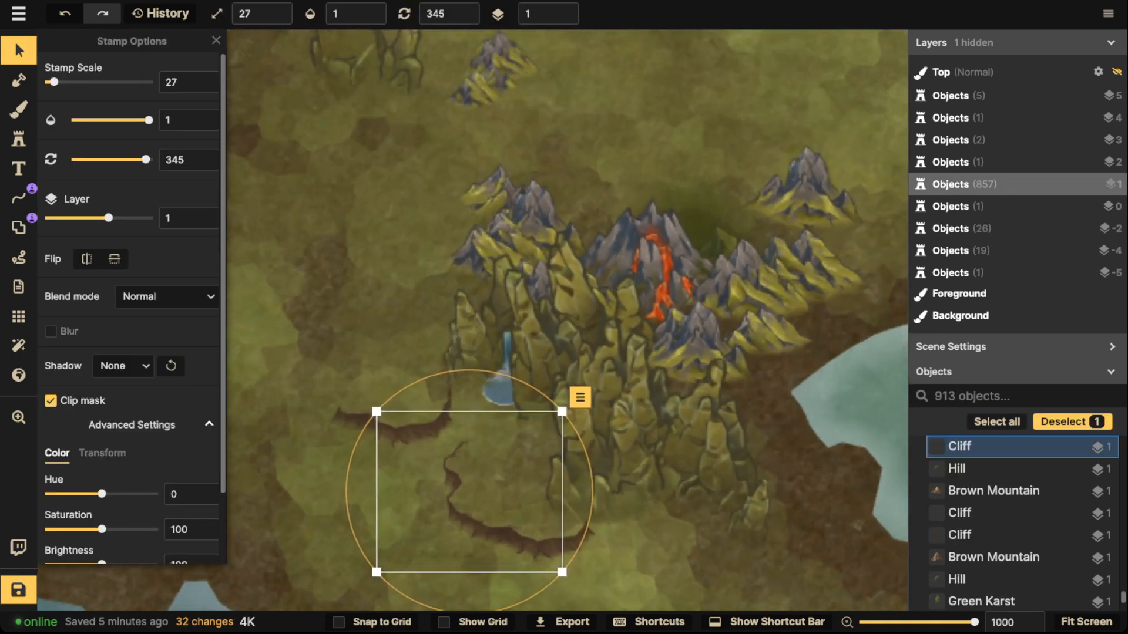
drag(479, 500, 482, 505)
click(435, 364)
- Place Cliff stamp variant 21 at scale 27, rotated to 30, just south of the northern cliff
click(455, 418)
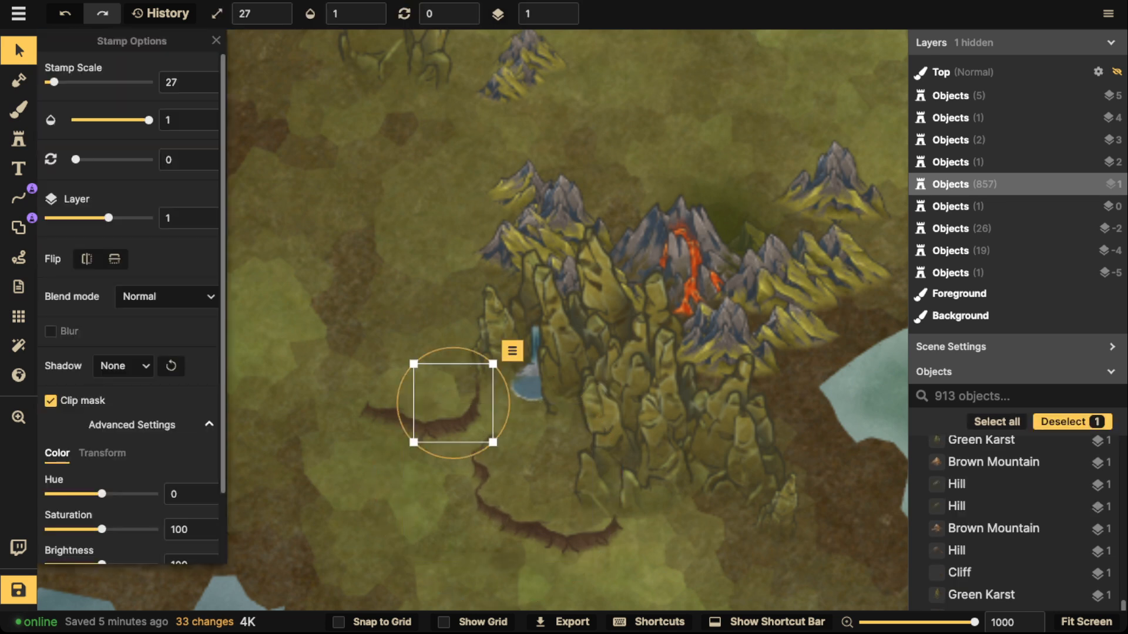
key(s)
key(space)
drag(458, 253, 682, 160)
key(Left)
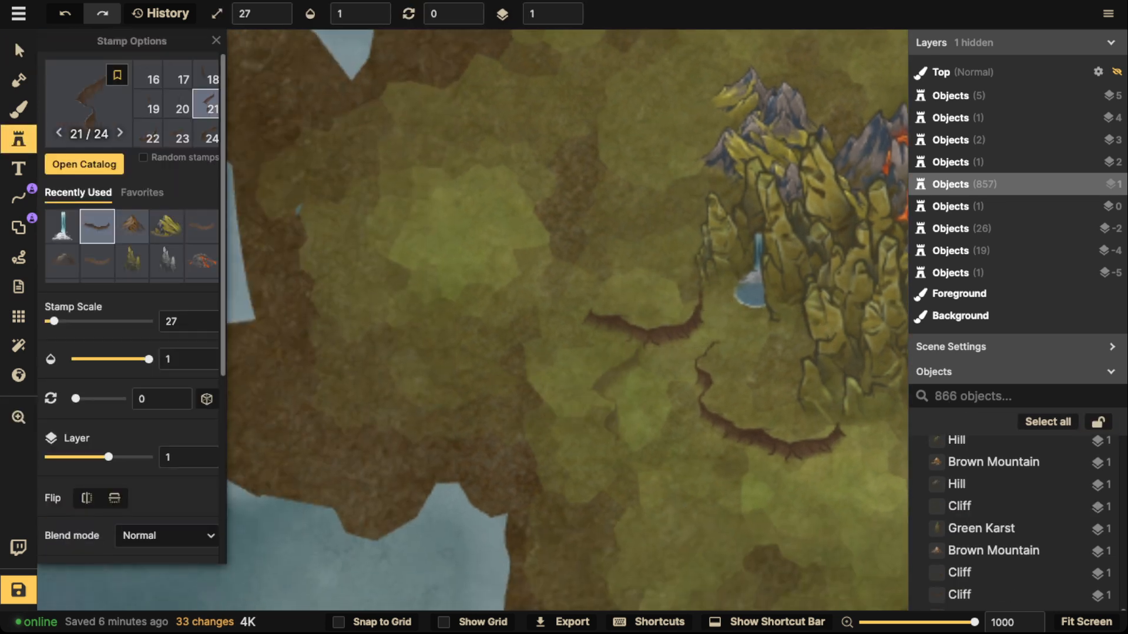
scroll(642, 392, up, 2)
click(626, 393)
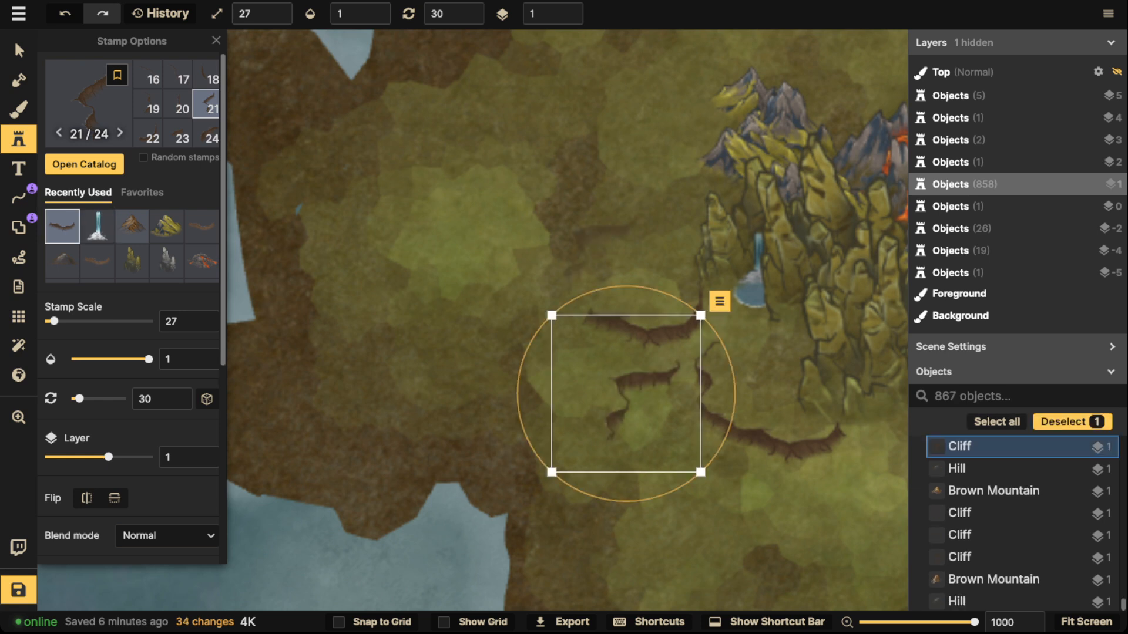
- Shift both northern cliff pieces west and move the new rotated cliff northeast, closer to the waterfall pond
click(19, 50)
click(458, 205)
click(664, 332)
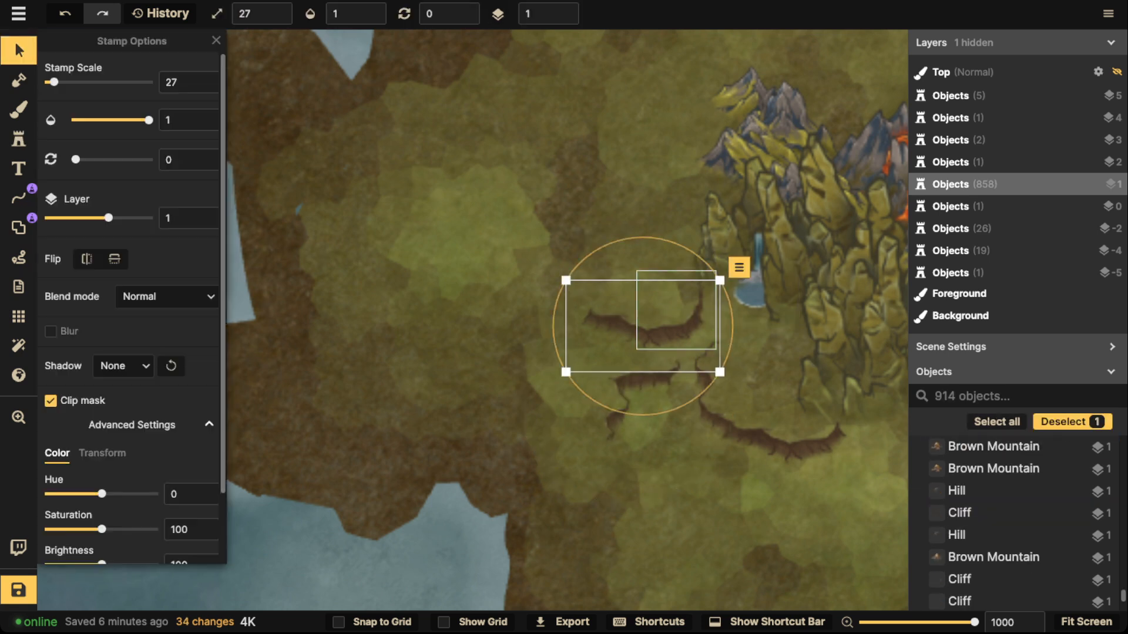
shift+click(669, 330)
drag(670, 330, 577, 322)
drag(634, 382, 677, 329)
key(Escape)
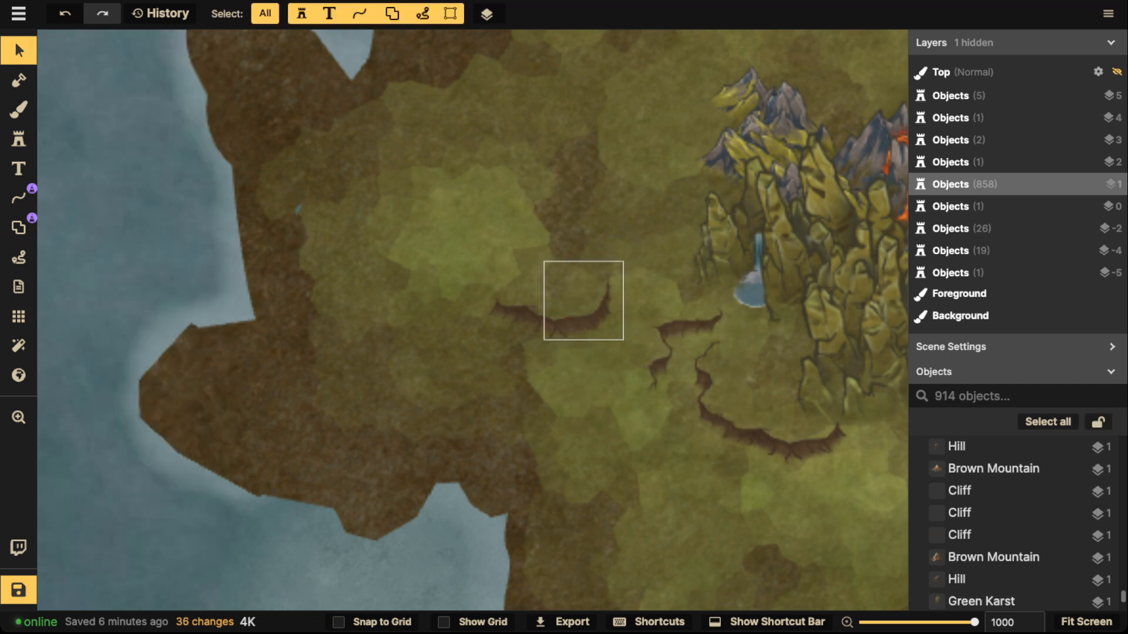
- Move the short curved cliff southwest and the long cliff southeast to join the rotated cliff's lower end
drag(592, 311, 466, 395)
key(Escape)
drag(550, 317, 600, 394)
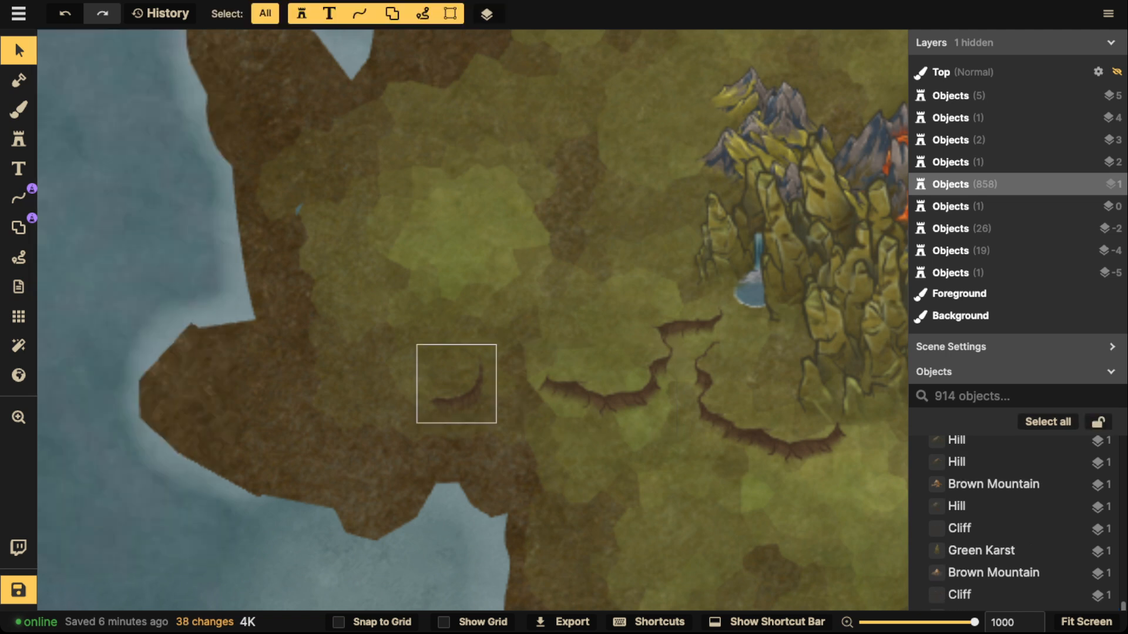
- Bring the short curved cliff back near the long cliff's west end and nudge the rotated cliff slightly west
drag(464, 393, 541, 334)
drag(669, 340, 667, 339)
drag(768, 379, 774, 362)
drag(670, 337, 663, 337)
- Flip the short curved cliff horizontally and attach it to the long cliff's west end
click(540, 335)
click(541, 335)
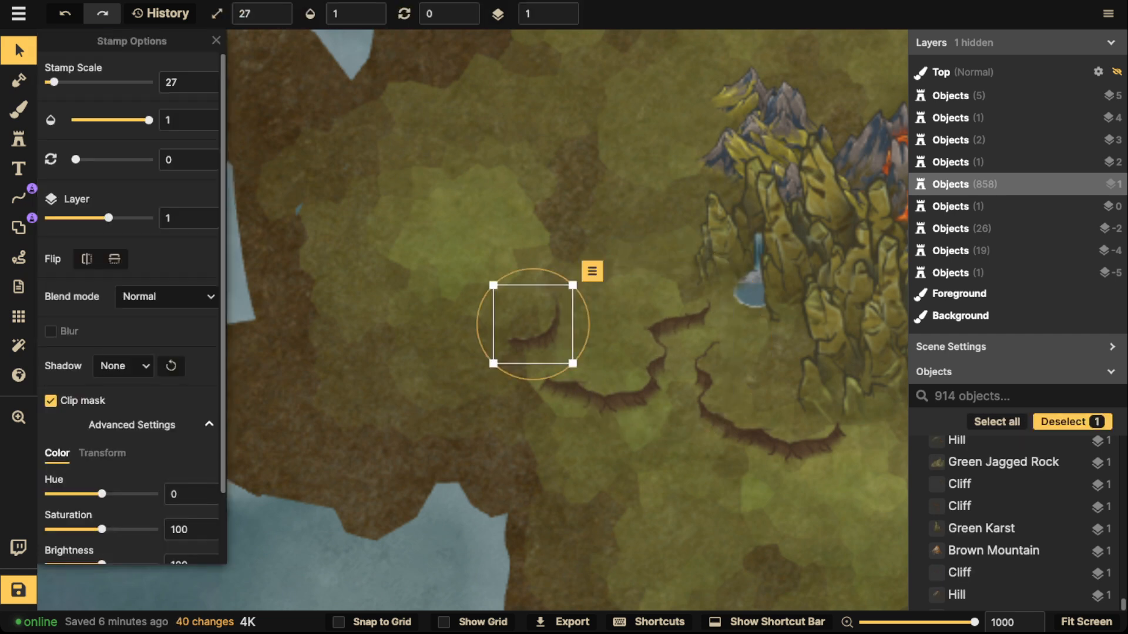
click(87, 259)
drag(533, 332, 531, 371)
click(531, 371)
- Place Cliff stamp variant 1 at scale 27 and rotation 0 south of the gap between the two cliff lines
click(714, 395)
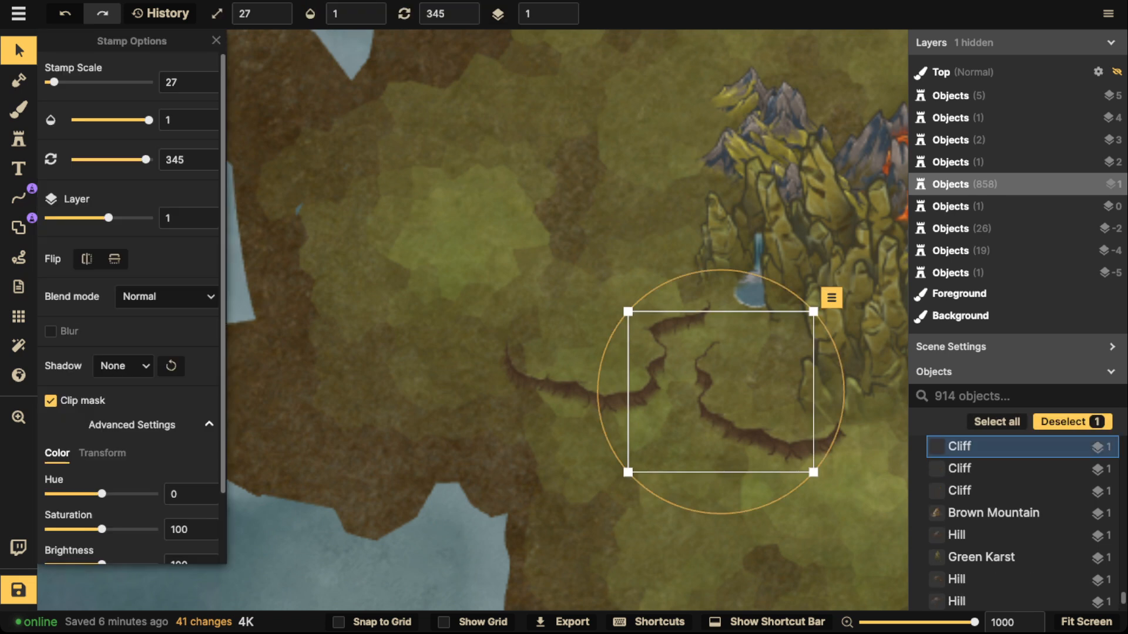
click(18, 139)
drag(664, 459, 602, 352)
key(Left)
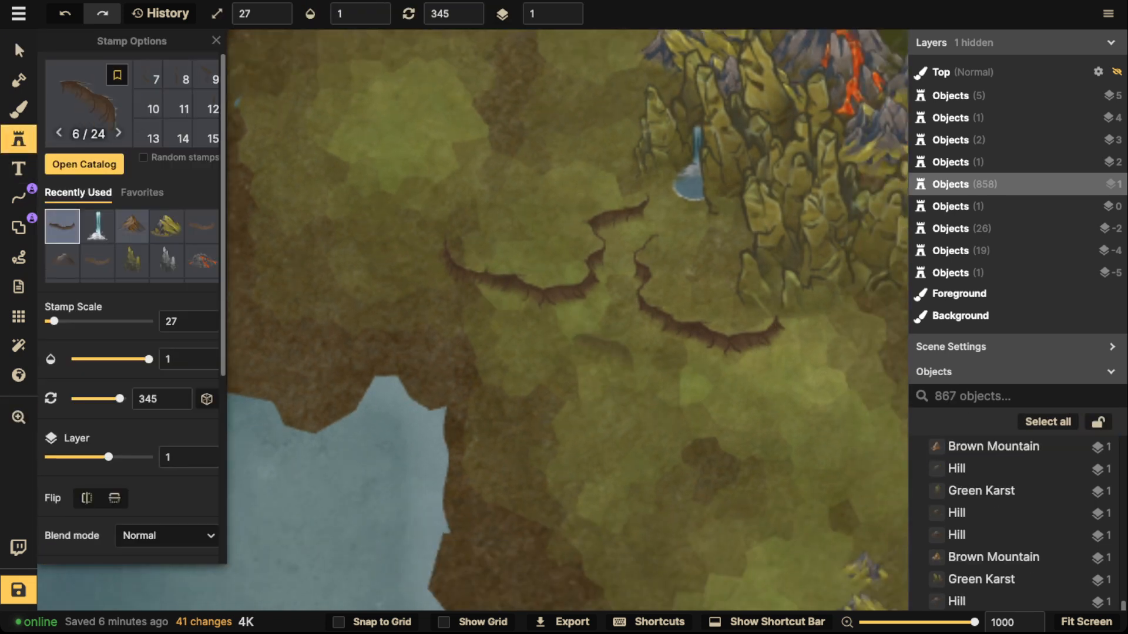
key(Right)
key(Right)
key(Right)
key(Right)
key(Right)
key(Right)
key(Right)
key(Right)
key(Right)
key(Right)
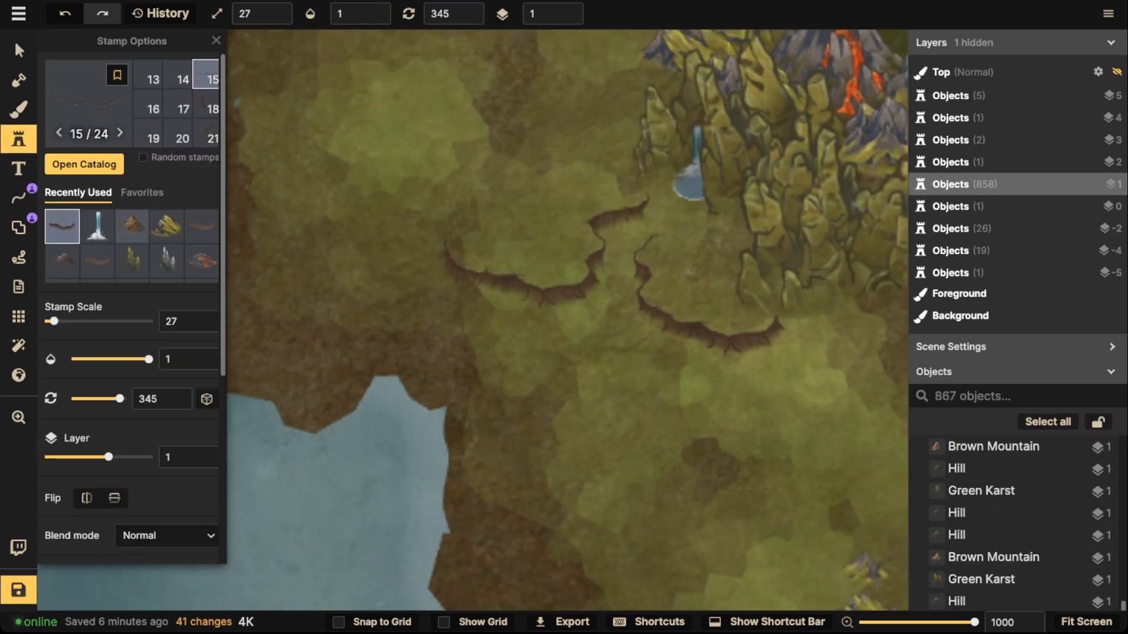
key(Right)
key(Right)
key(Right)
key(Right)
key(Right)
key(Right)
key(Right)
key(Right)
key(Right)
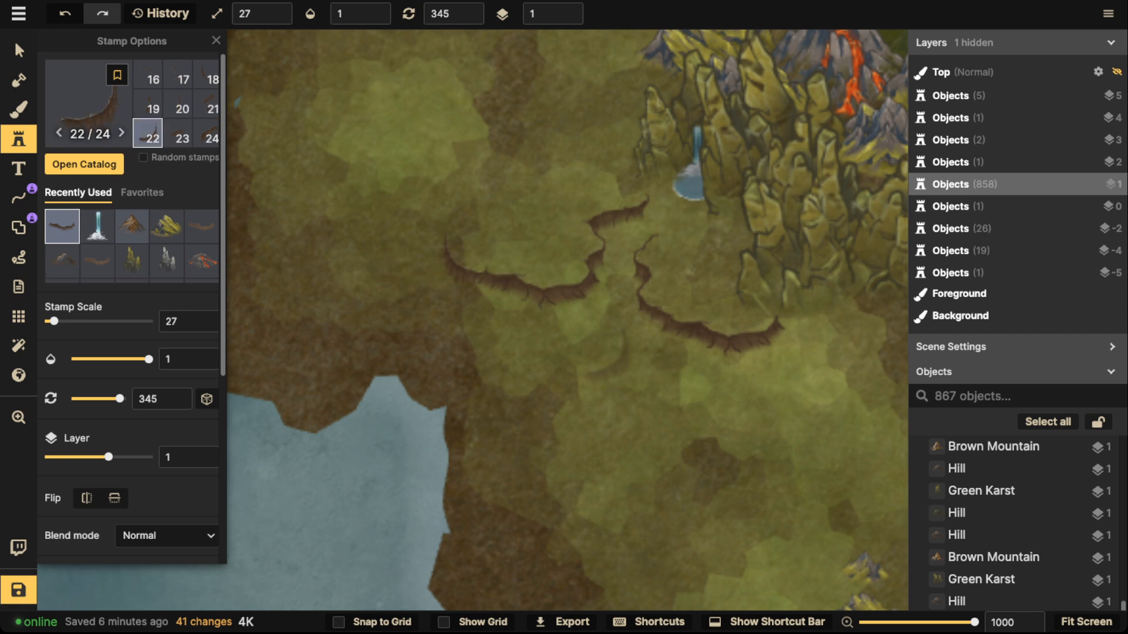
key(Right)
key(Left)
key(period)
key(period)
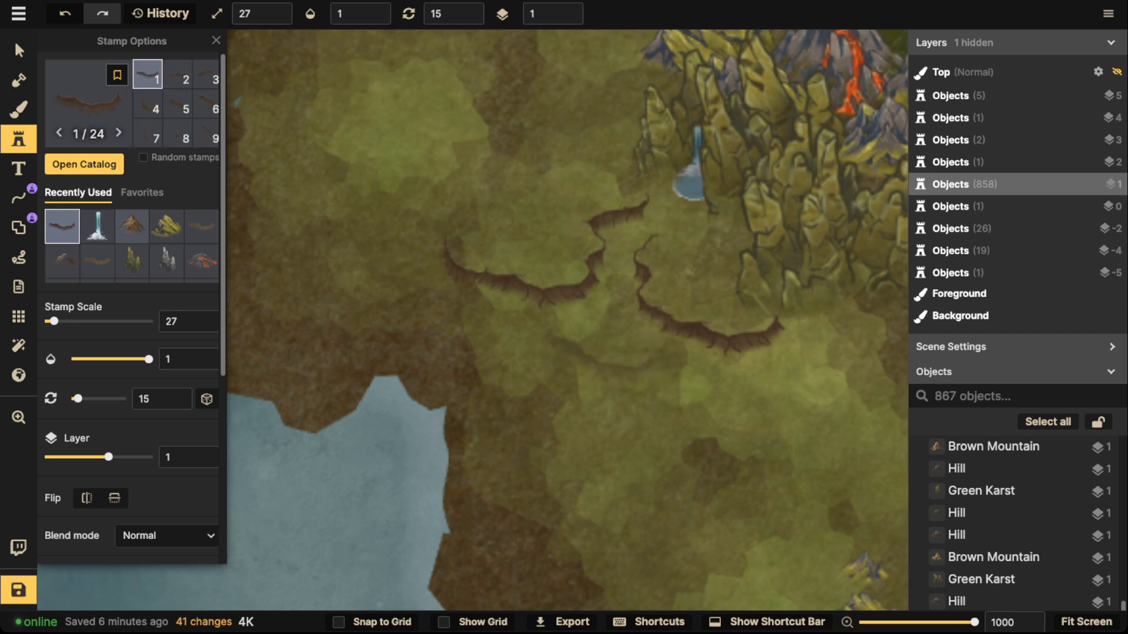
key(comma)
click(590, 365)
key(Escape)
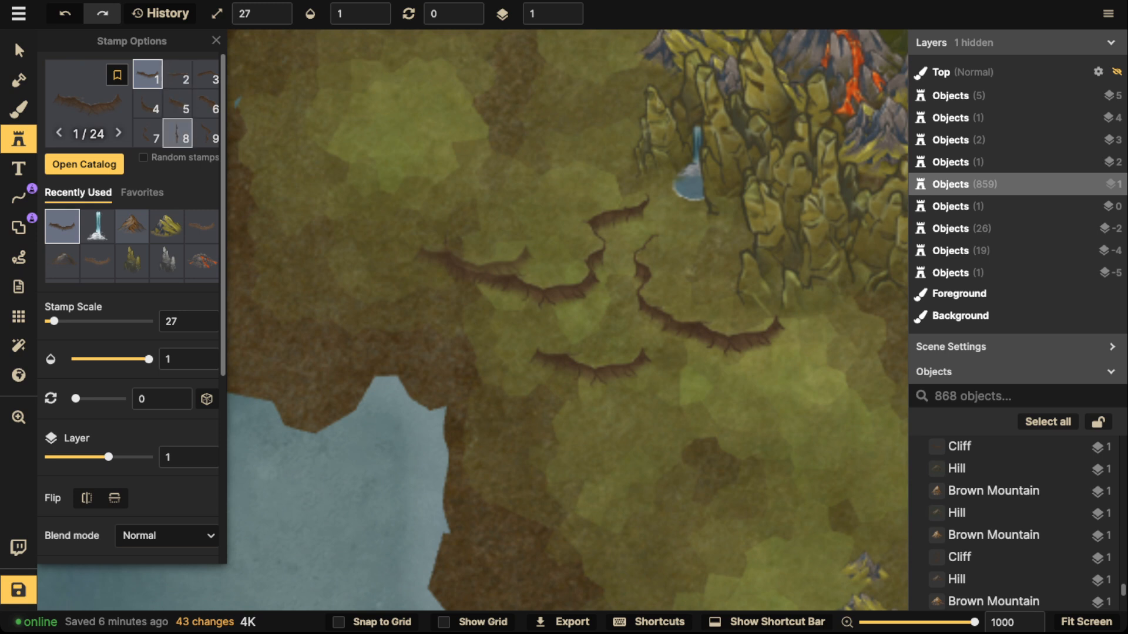
- Place Cliff stamp variant 13 directly above the new southern cliff to close it into a small plateau
scroll(178, 132, down, 2)
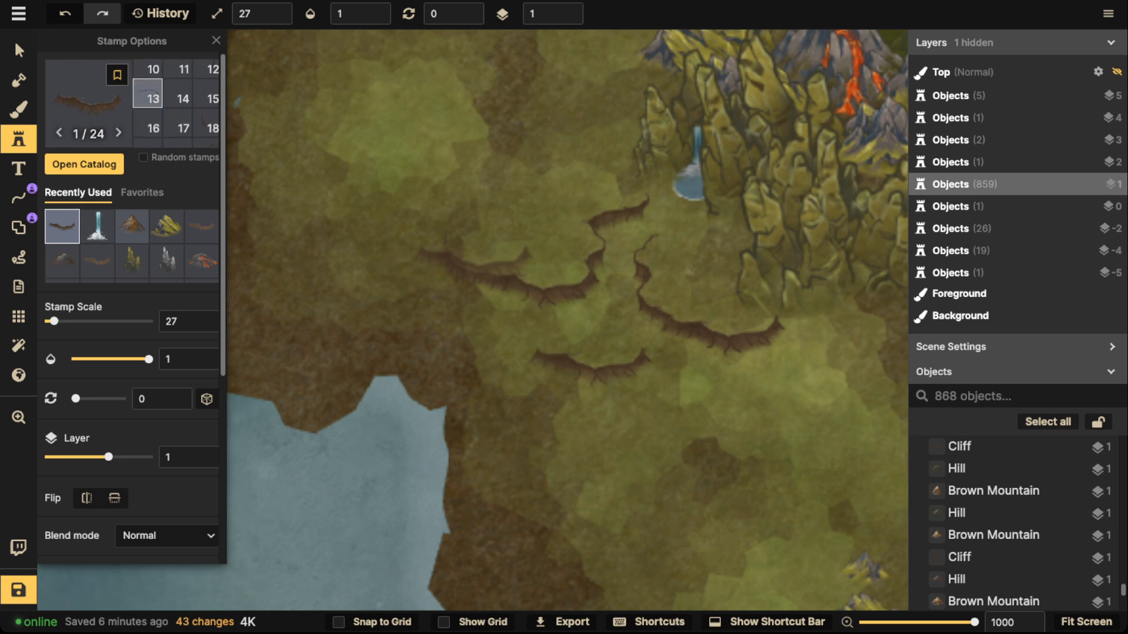
click(148, 94)
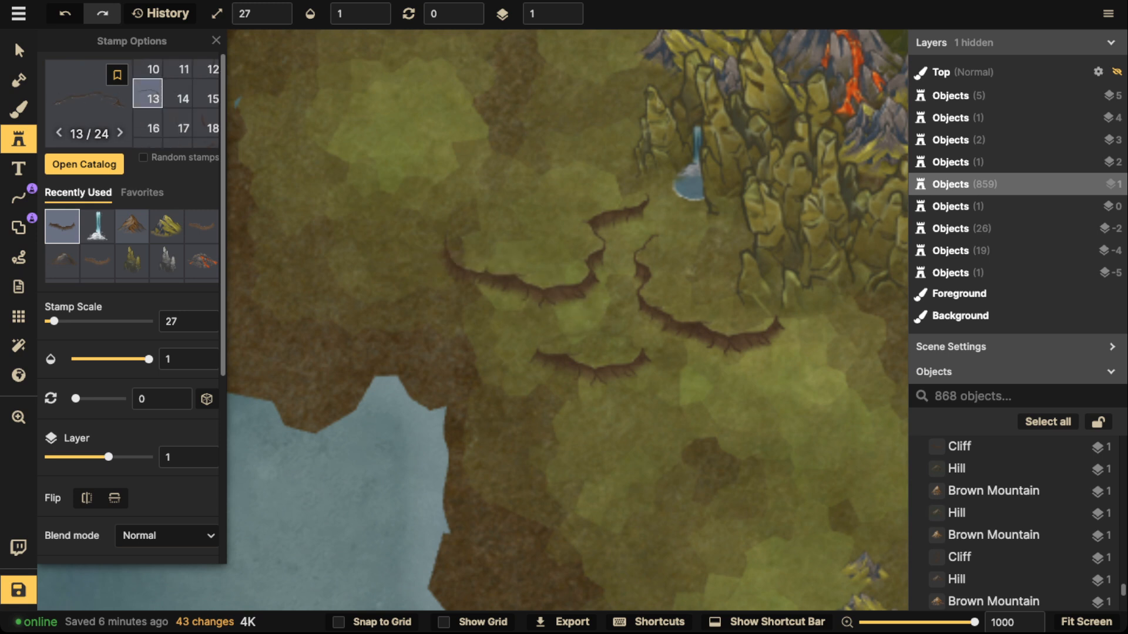
click(586, 349)
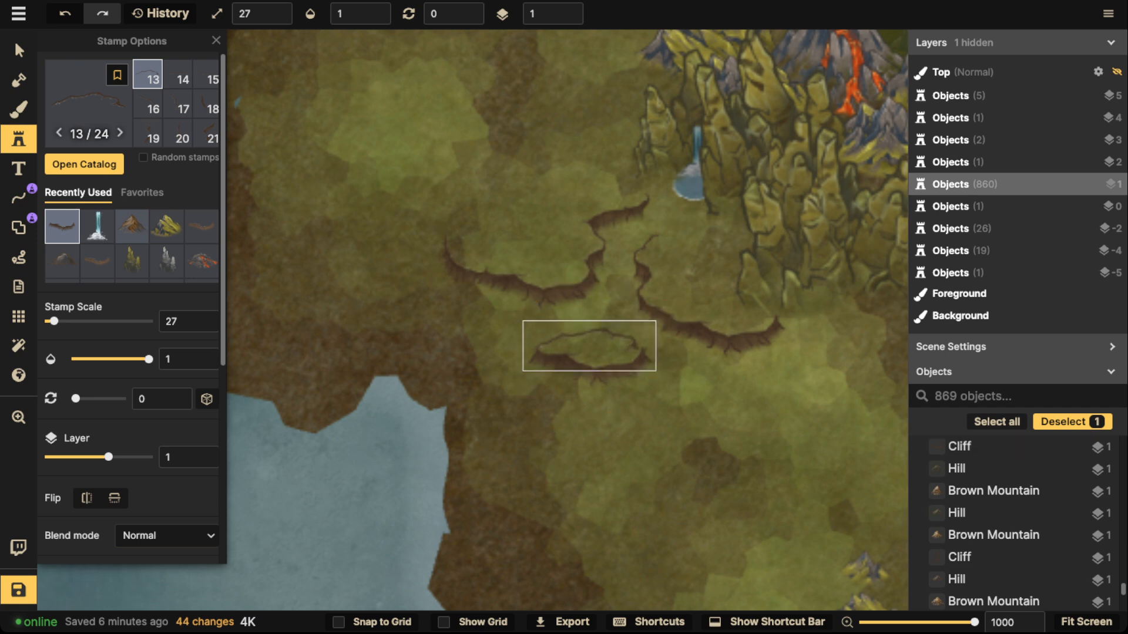
key(Escape)
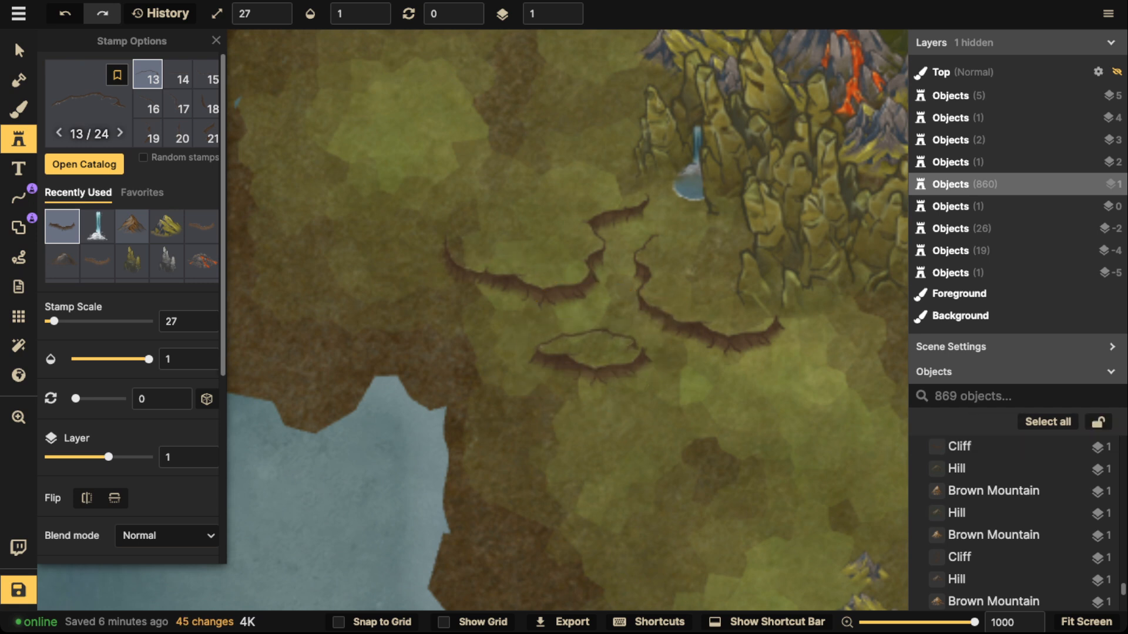
- Nudge the karst beside the waterfall slightly northwest and shift the pond slightly west
click(18, 50)
click(656, 133)
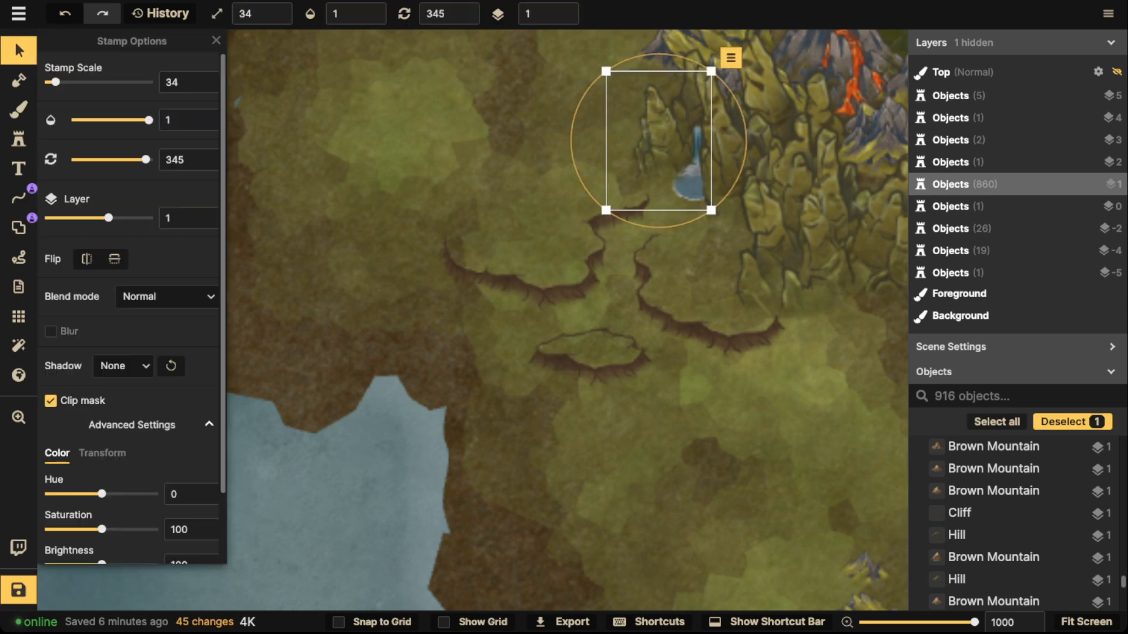
drag(656, 133, 651, 122)
drag(688, 185, 681, 183)
key(Escape)
click(19, 198)
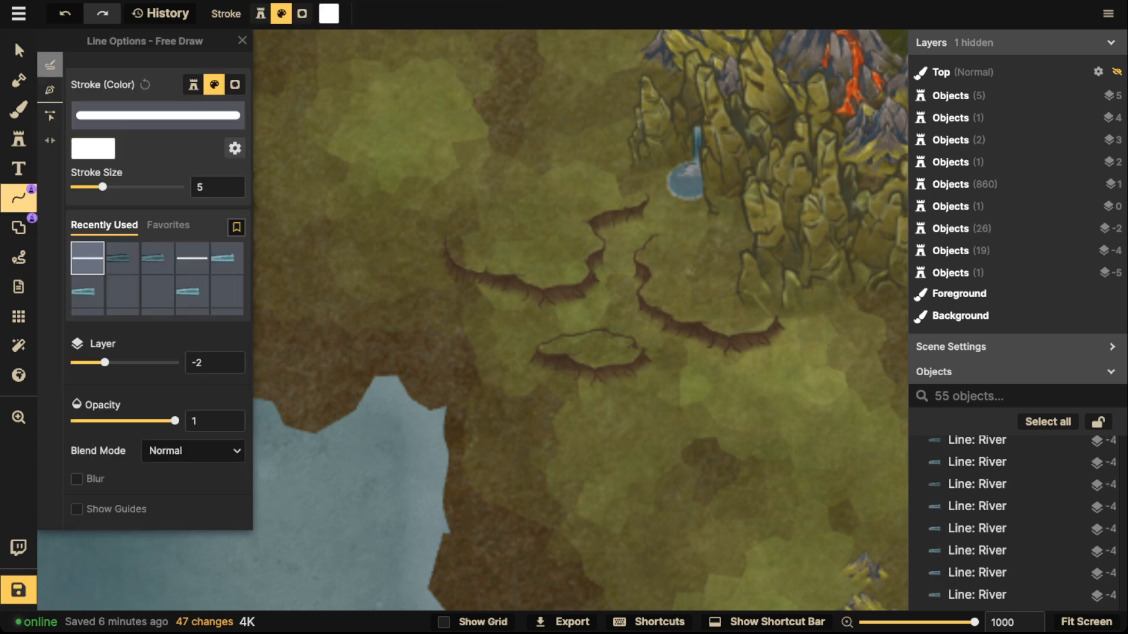
click(122, 258)
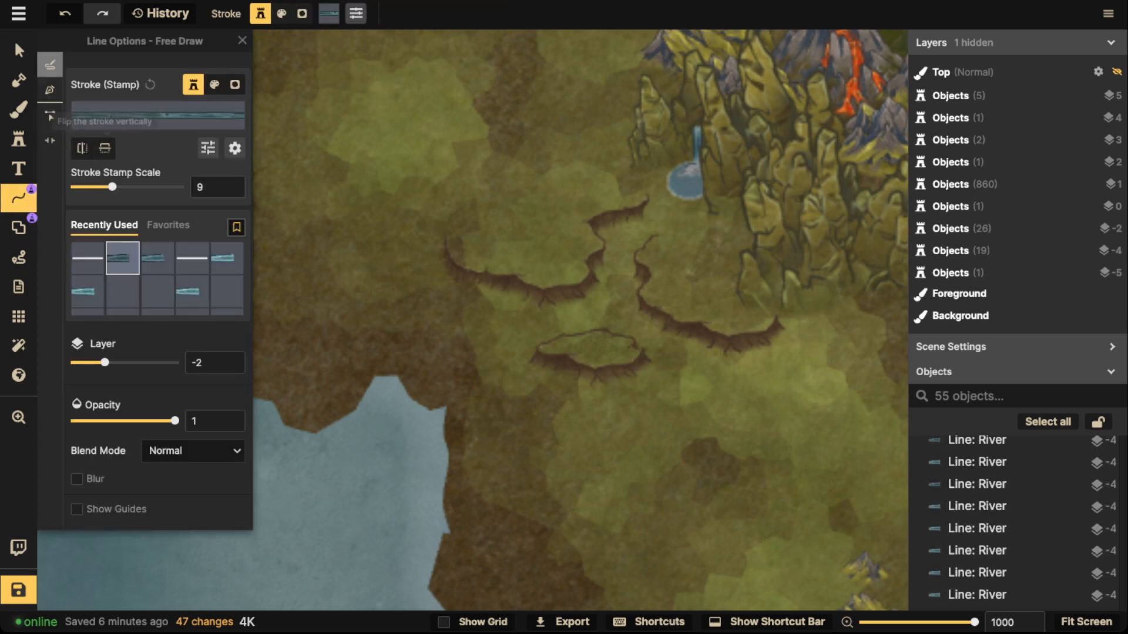
drag(679, 196, 676, 201)
click(66, 13)
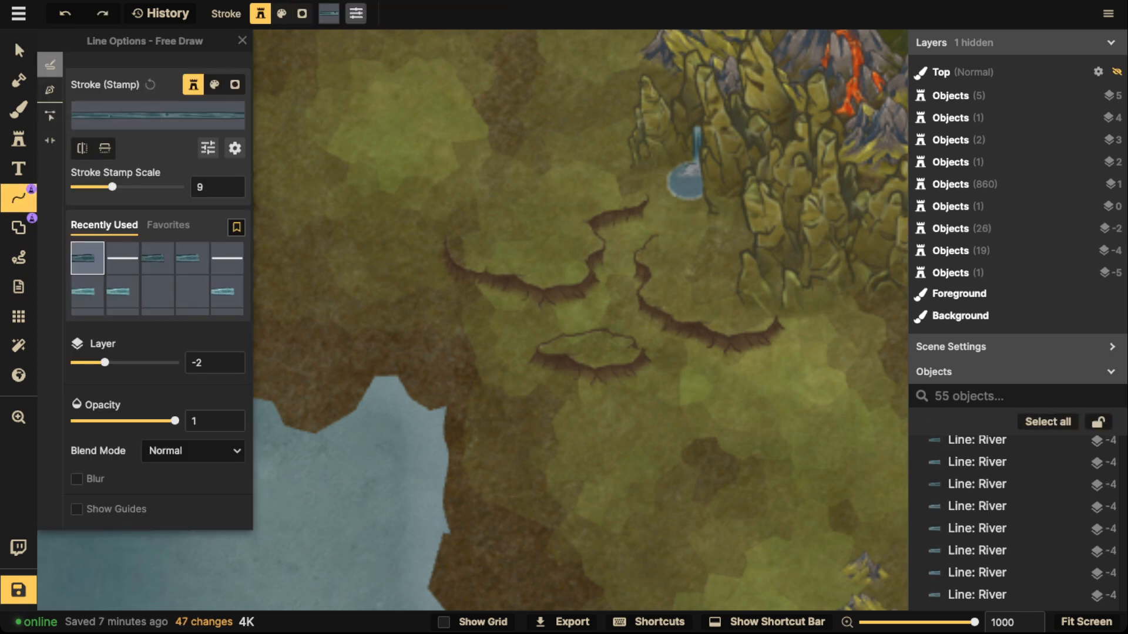
- Draw a winding river with the river stamp stroke at scale 18 from the waterfall pond, between the cliffs, to the southwest coast
click(157, 258)
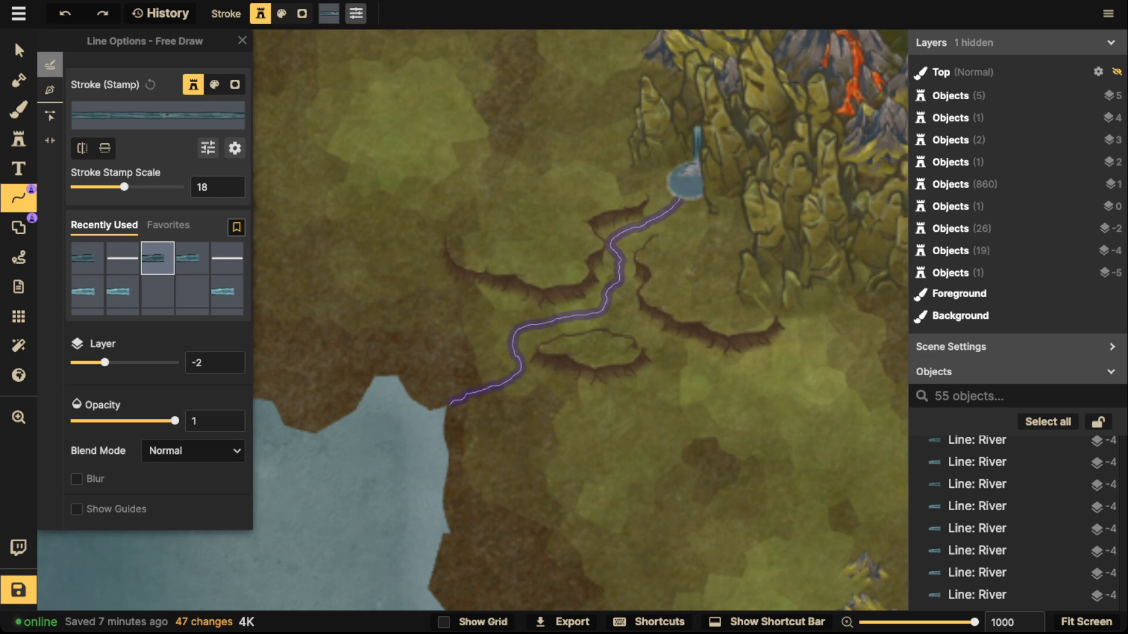
drag(450, 405, 447, 409)
key(ctrl+z)
scroll(388, 245, down, 5)
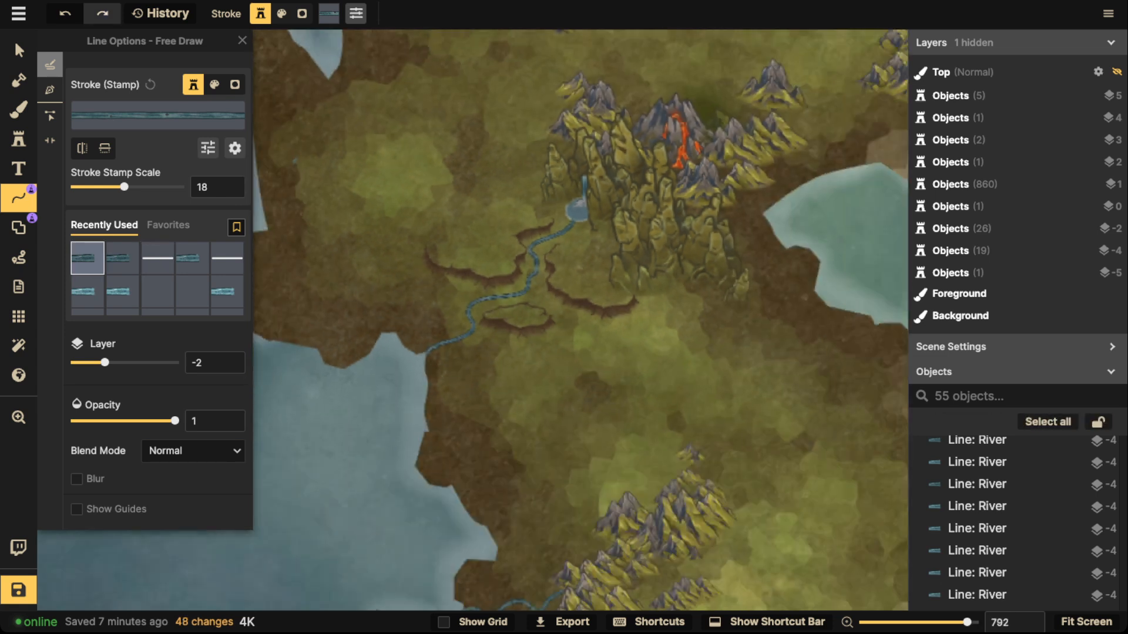
click(14, 40)
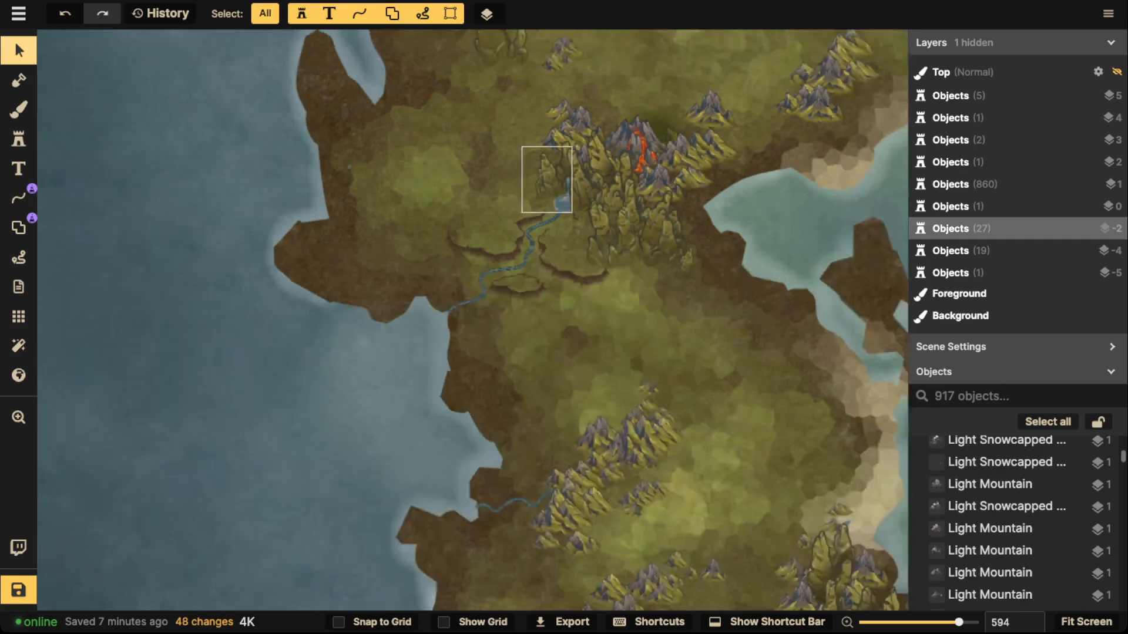
- Inspect the waterfall, pond, volcano and river running between the cliffs to the southwest coast
scroll(620, 193, up, 5)
click(535, 187)
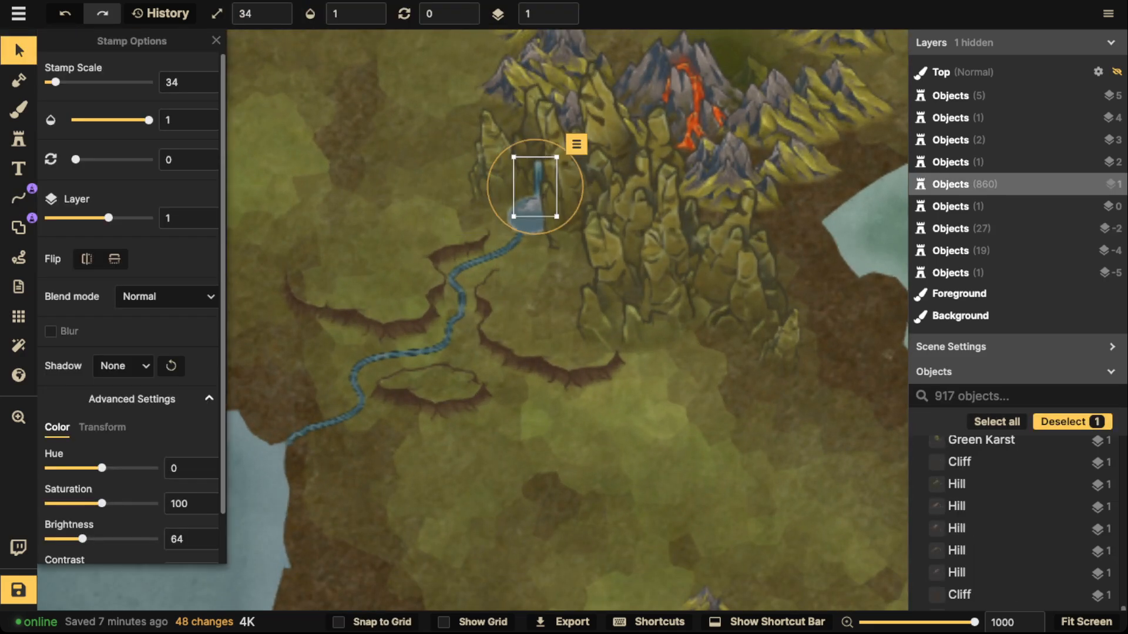
click(346, 252)
scroll(563, 170, down, 2)
drag(564, 169, 550, 195)
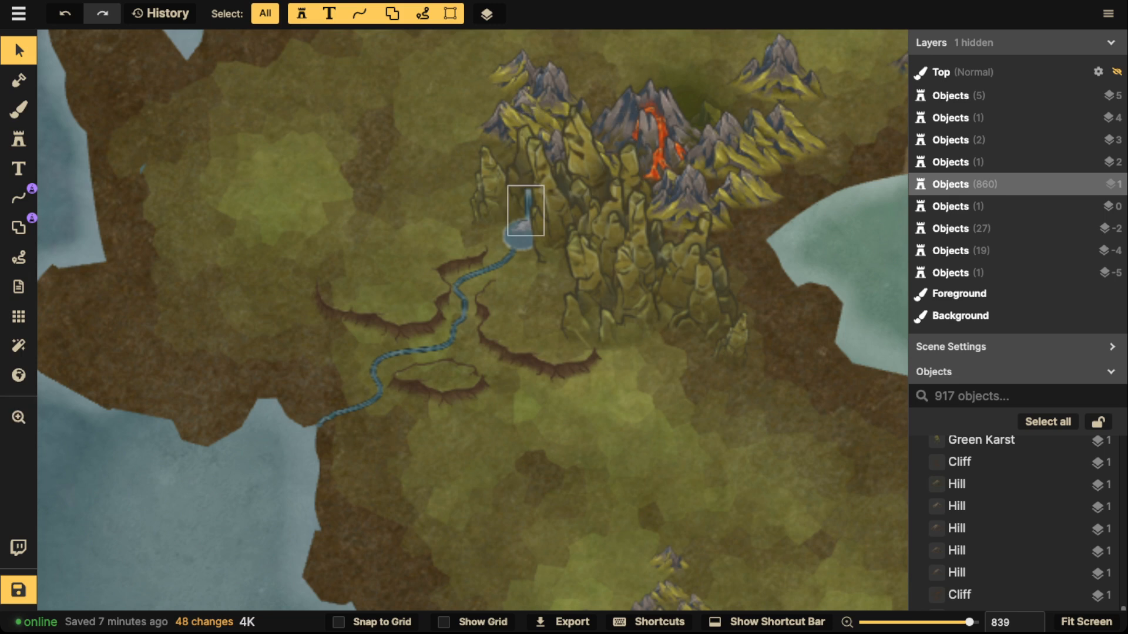
click(653, 132)
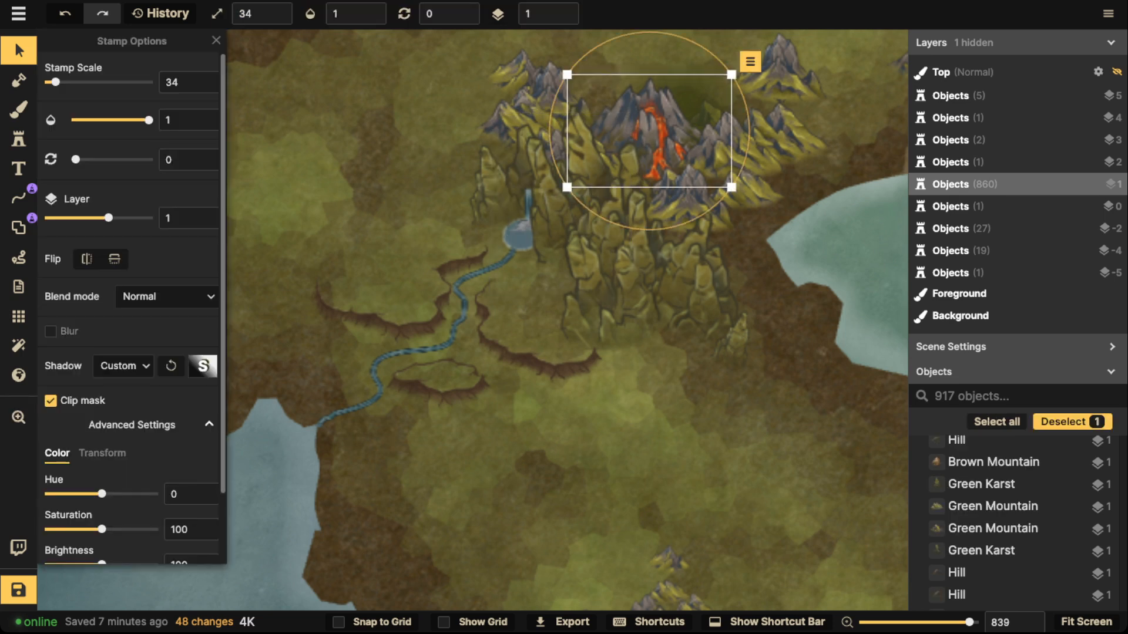
click(527, 207)
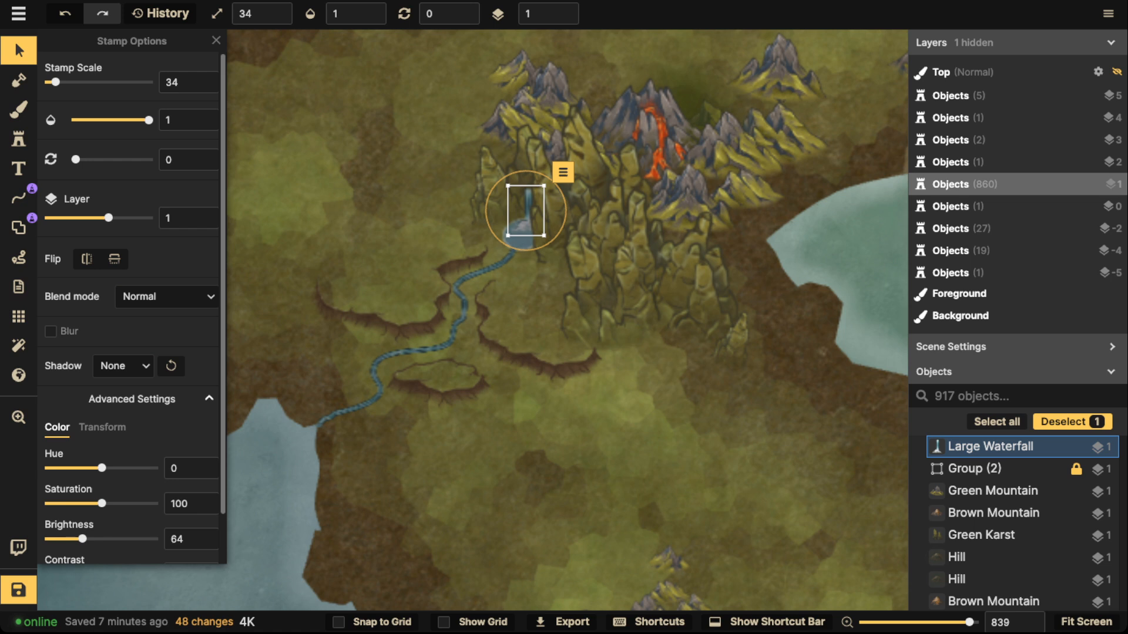
scroll(529, 115, down, 5)
click(529, 114)
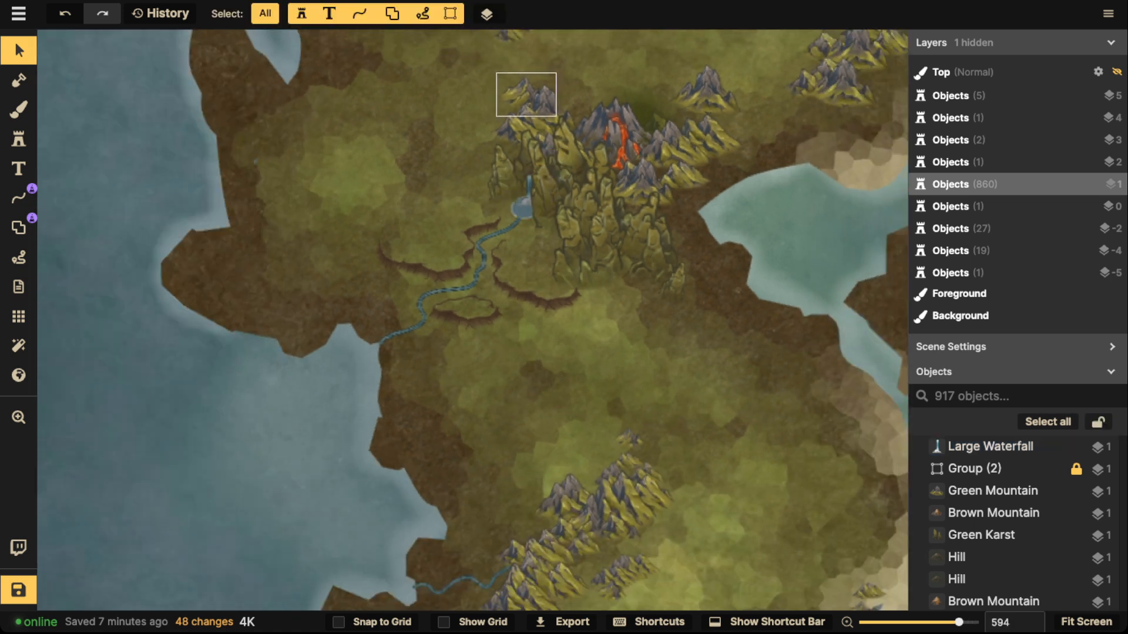
scroll(528, 144, down, 3)
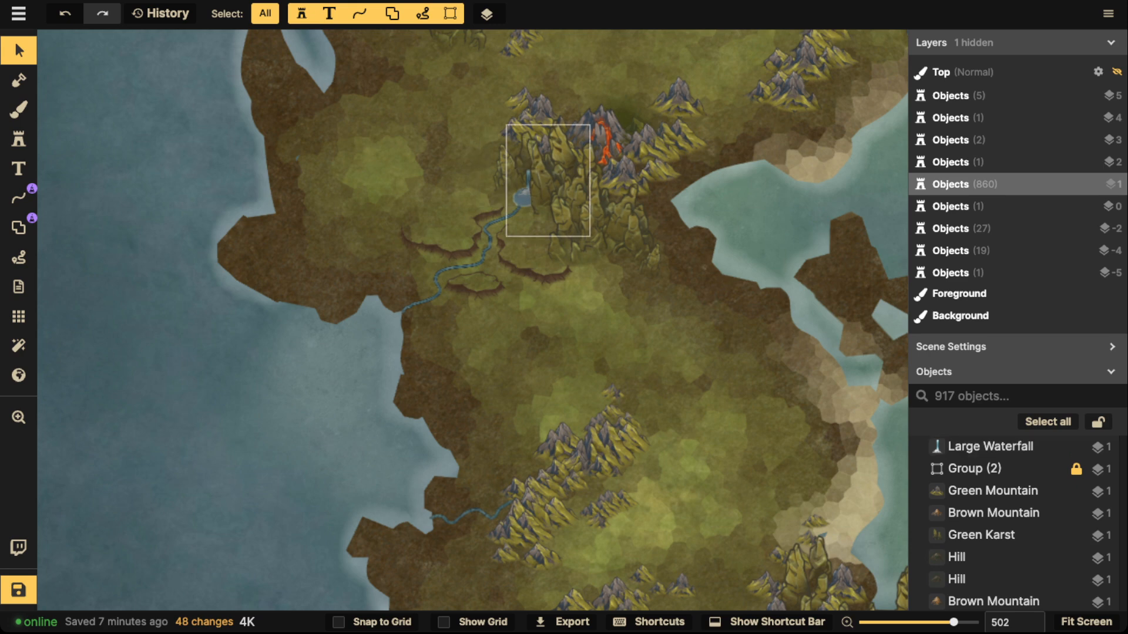
scroll(554, 185, up, 3)
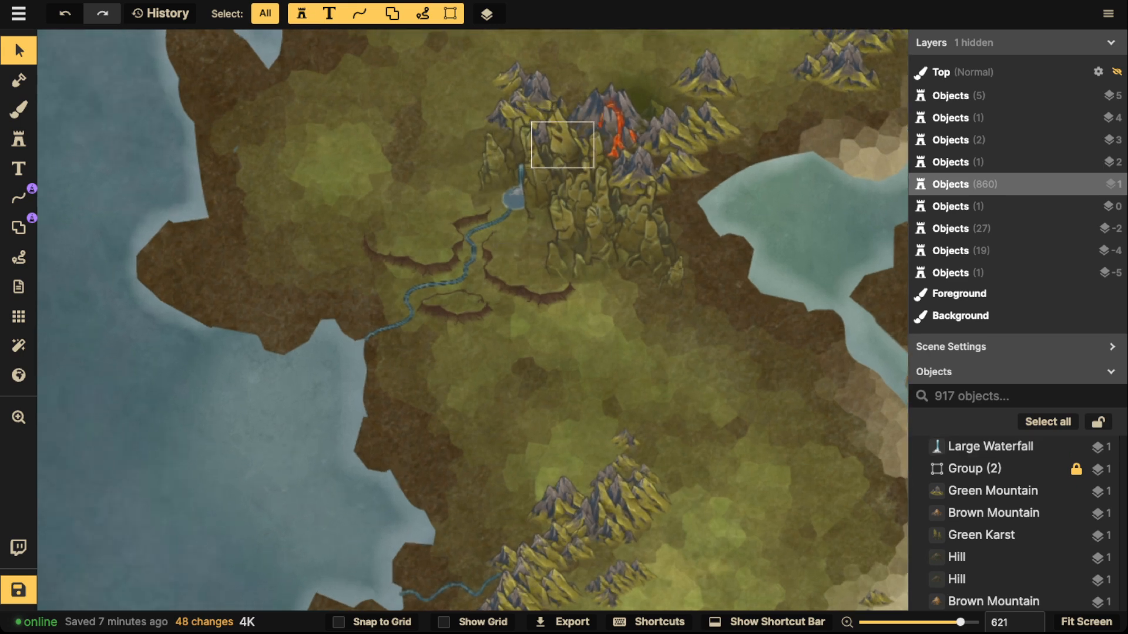
scroll(547, 141, up, 2)
drag(547, 141, 549, 226)
scroll(496, 318, down, 3)
scroll(496, 329, down, 6)
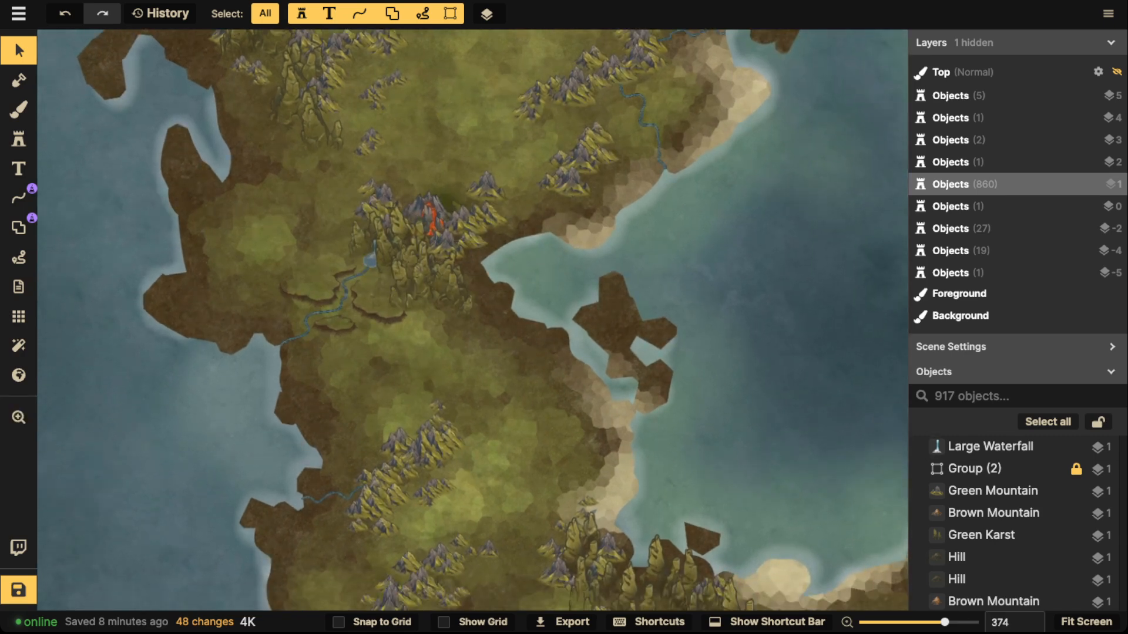
- Look over the dark green mountain ranges in the north and the rivers around them
key(space)
drag(407, 237, 537, 387)
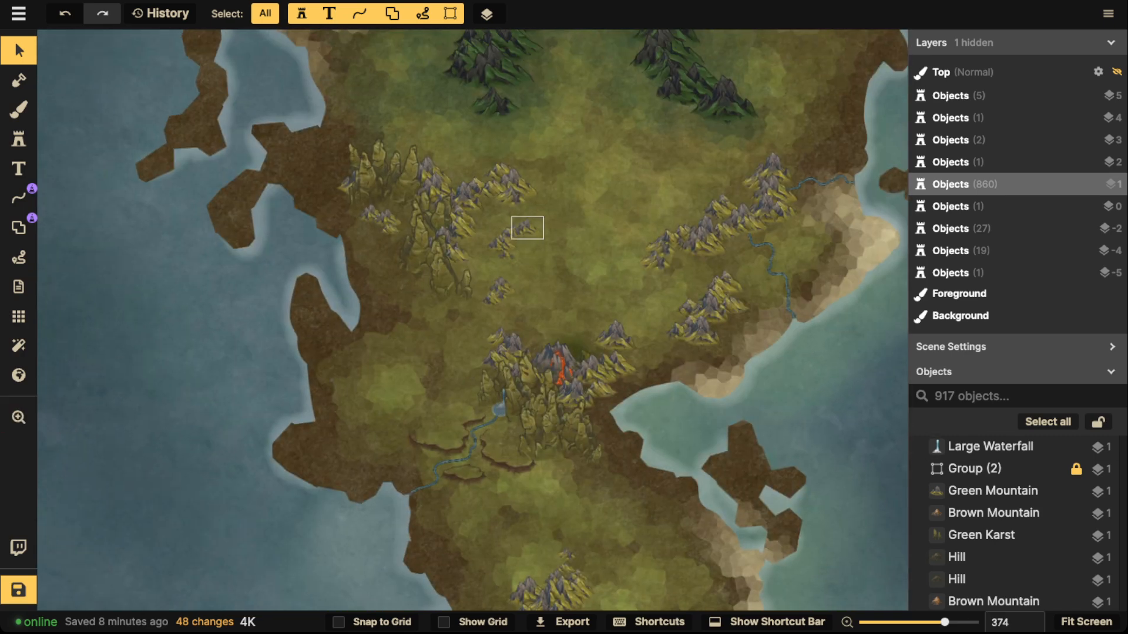
scroll(527, 228, up, 2)
key(space)
drag(527, 228, 558, 311)
key(space)
drag(593, 46, 533, 293)
scroll(533, 294, up, 7)
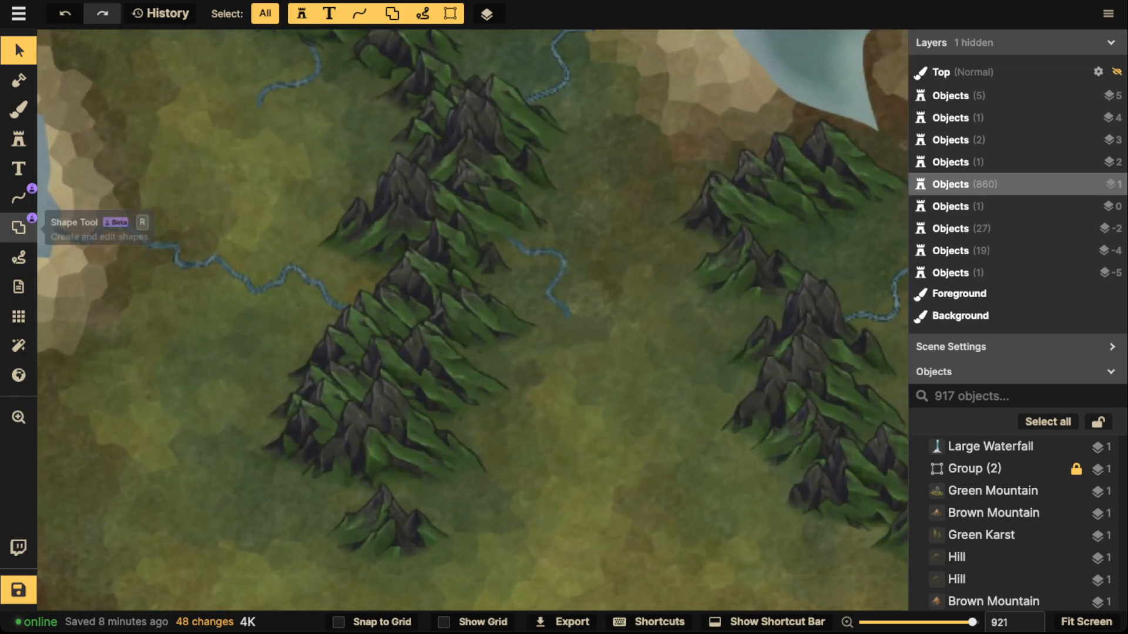
scroll(446, 359, down, 9)
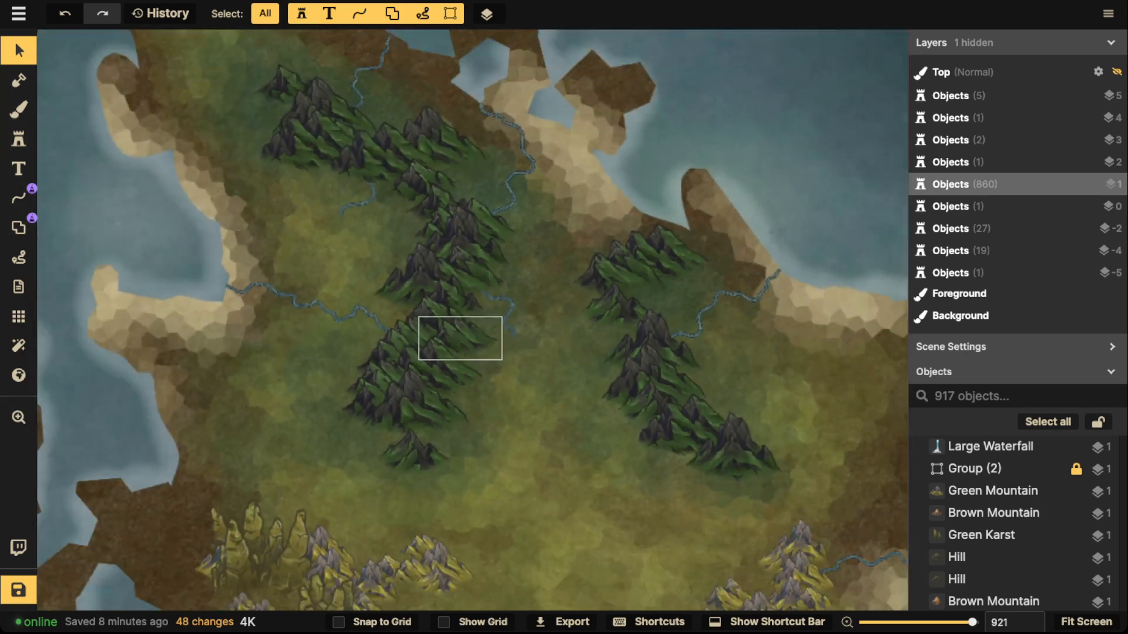
key(space)
drag(447, 359, 447, 209)
- Paint an outlined, water-textured lake with the shape brush at size 5 in the plain south of the dark green ranges
click(19, 227)
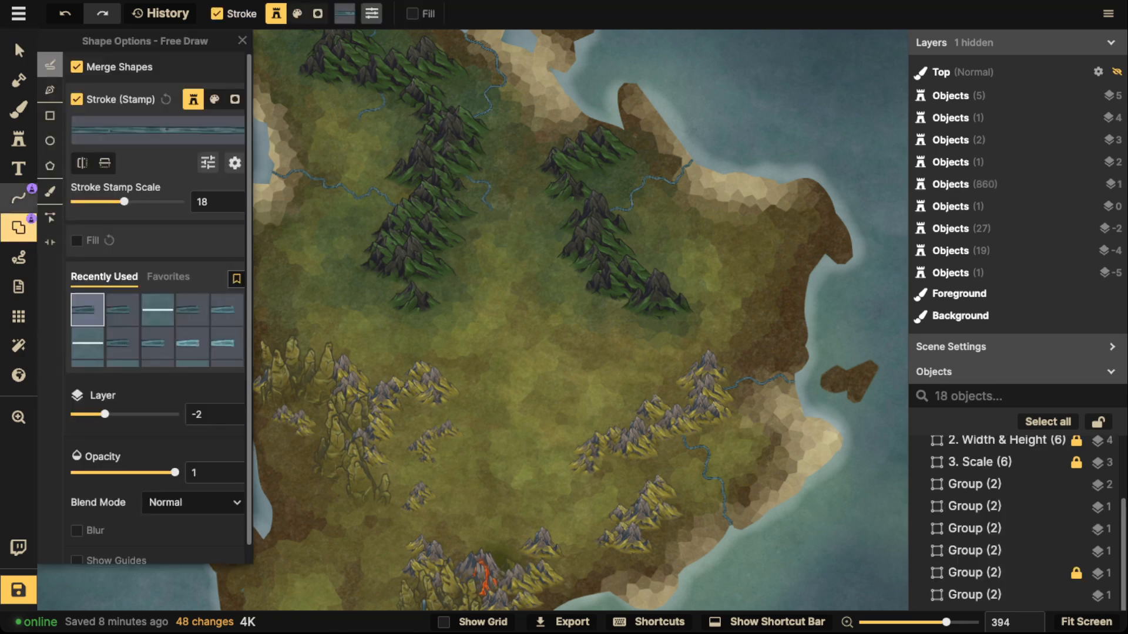
click(49, 141)
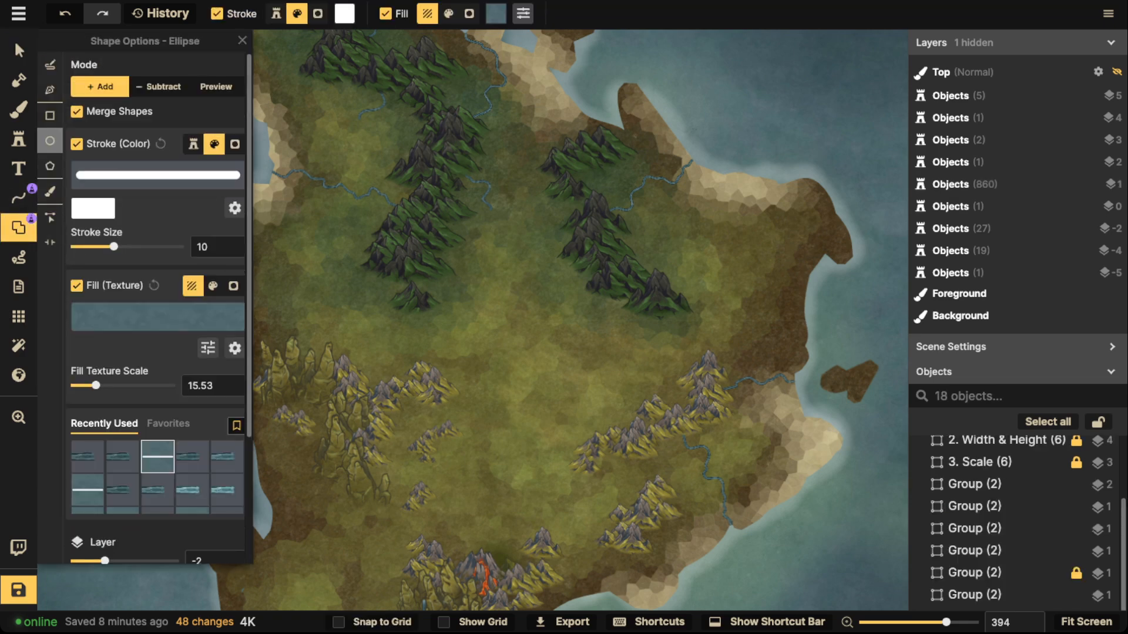
click(50, 191)
drag(644, 183, 573, 227)
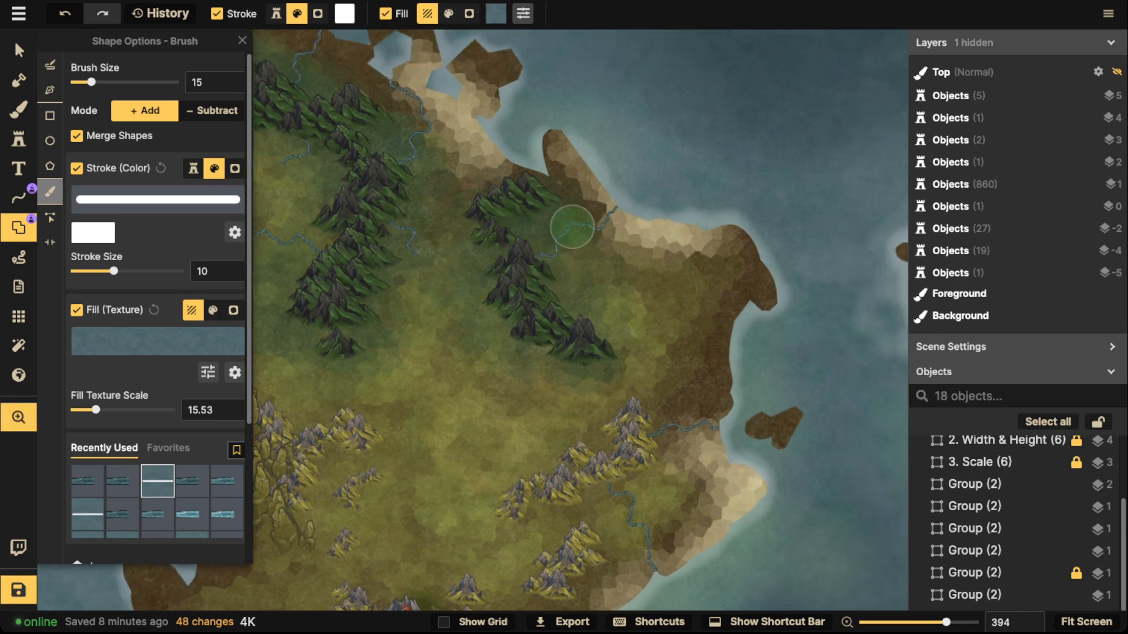
key(bracketleft)
mouse_move(437, 349)
mouse_down()
mouse_move(574, 284)
mouse_move(562, 334)
mouse_move(587, 326)
mouse_move(581, 316)
mouse_move(565, 342)
mouse_up()
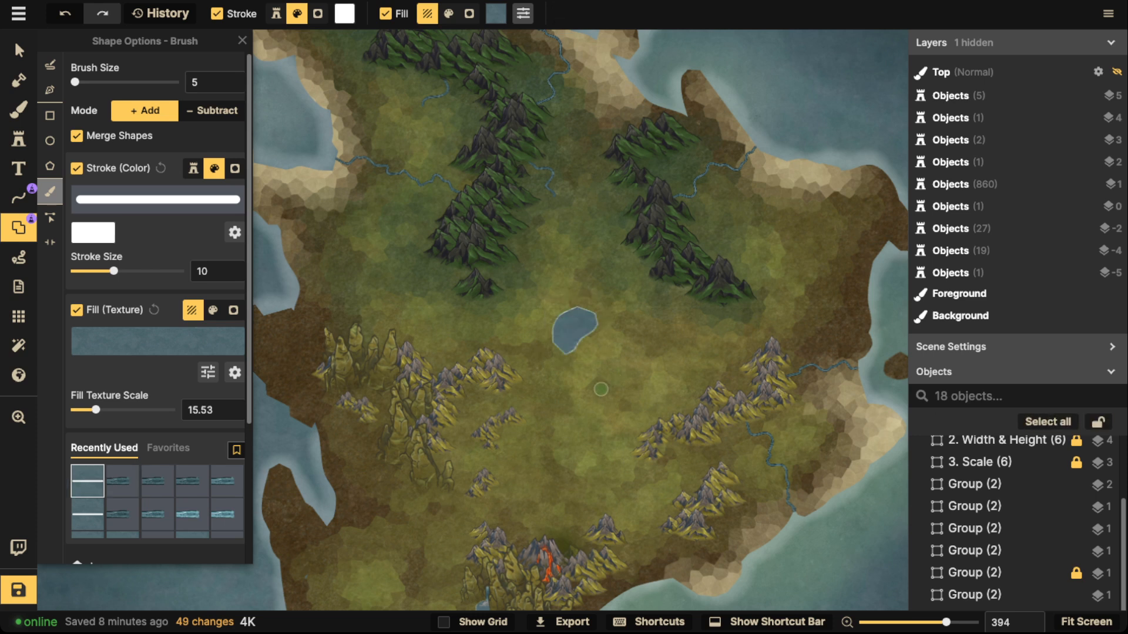
- Paint five more irregular lakes, two beside the first in the central plain and three near the northeast coast
drag(598, 396, 586, 421)
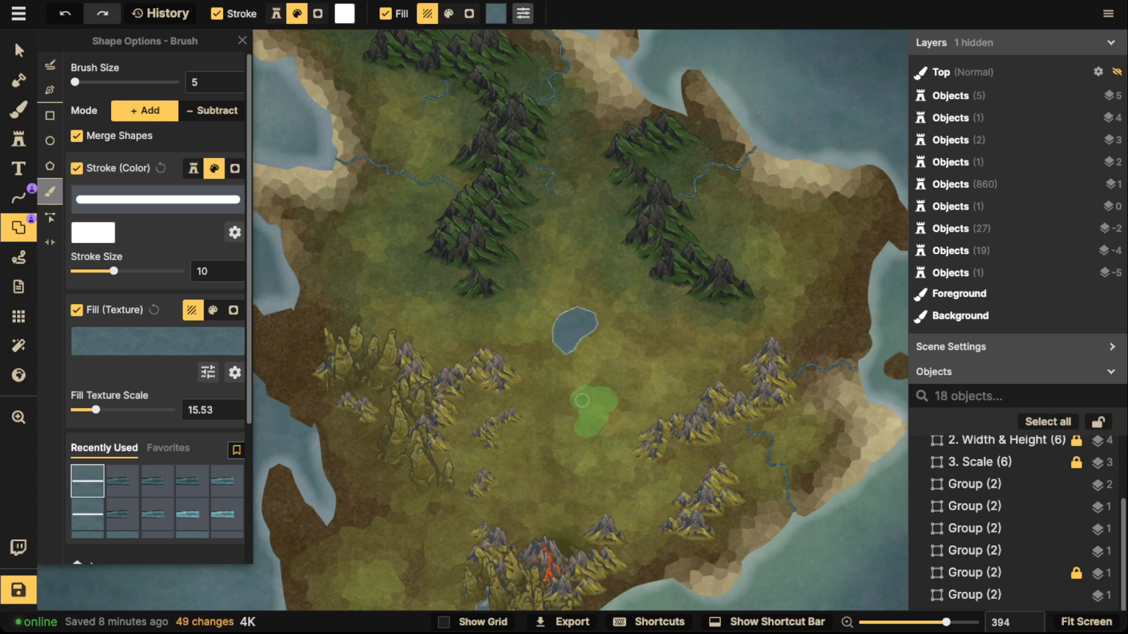
drag(598, 406, 598, 406)
drag(670, 324, 661, 361)
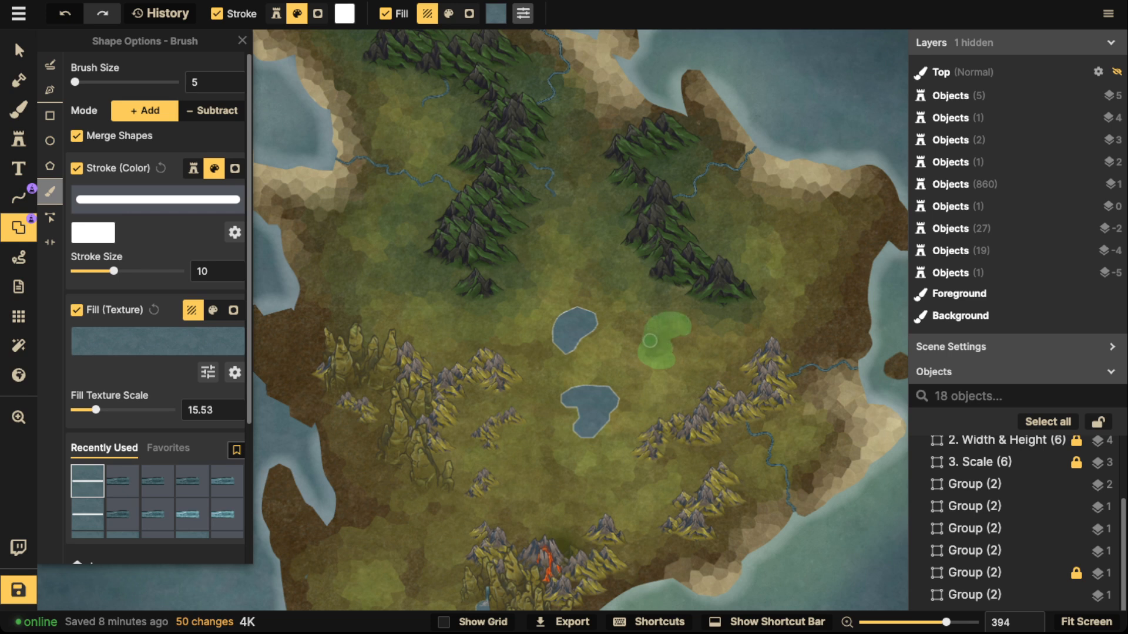
drag(650, 341, 650, 341)
mouse_move(790, 286)
mouse_down()
mouse_move(814, 285)
mouse_move(820, 268)
mouse_move(831, 286)
mouse_move(816, 262)
mouse_up()
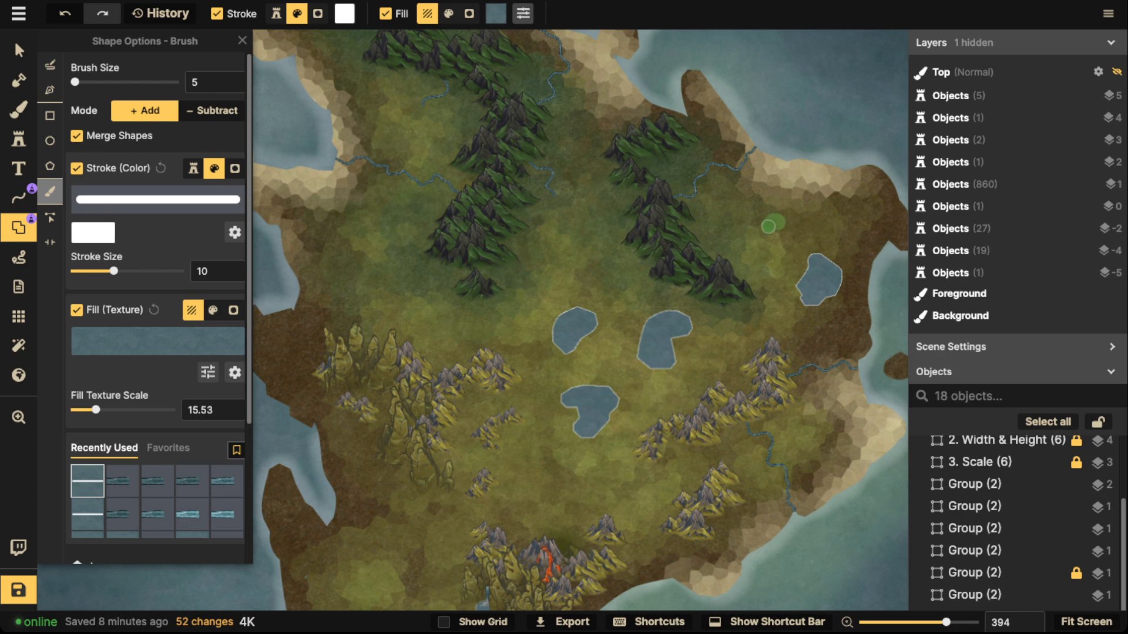
drag(761, 215, 761, 216)
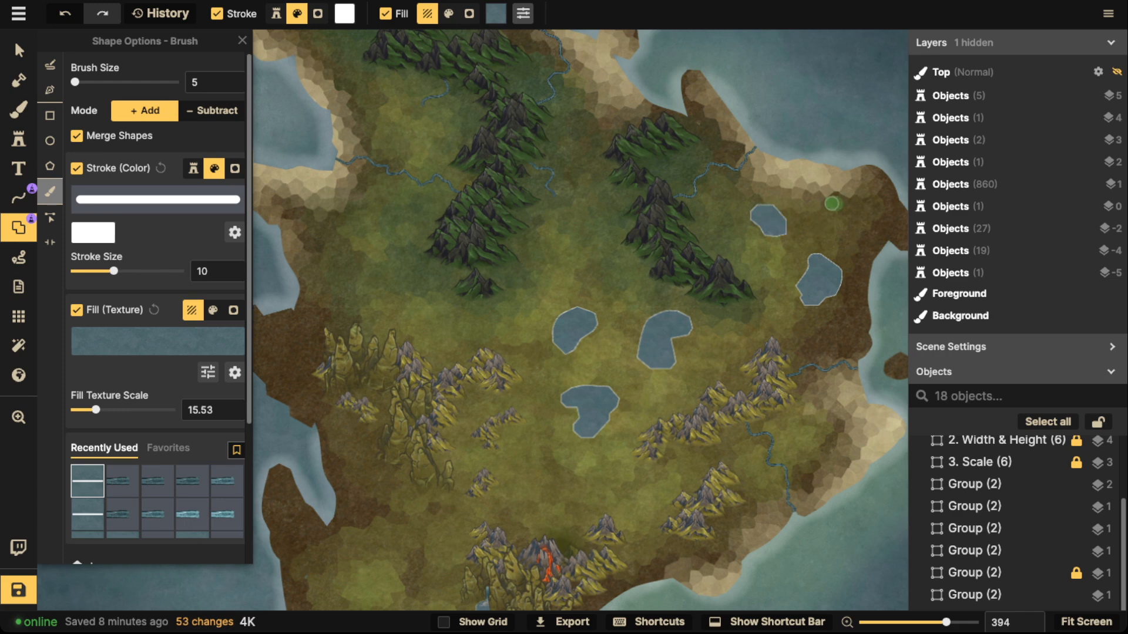
drag(838, 193, 838, 192)
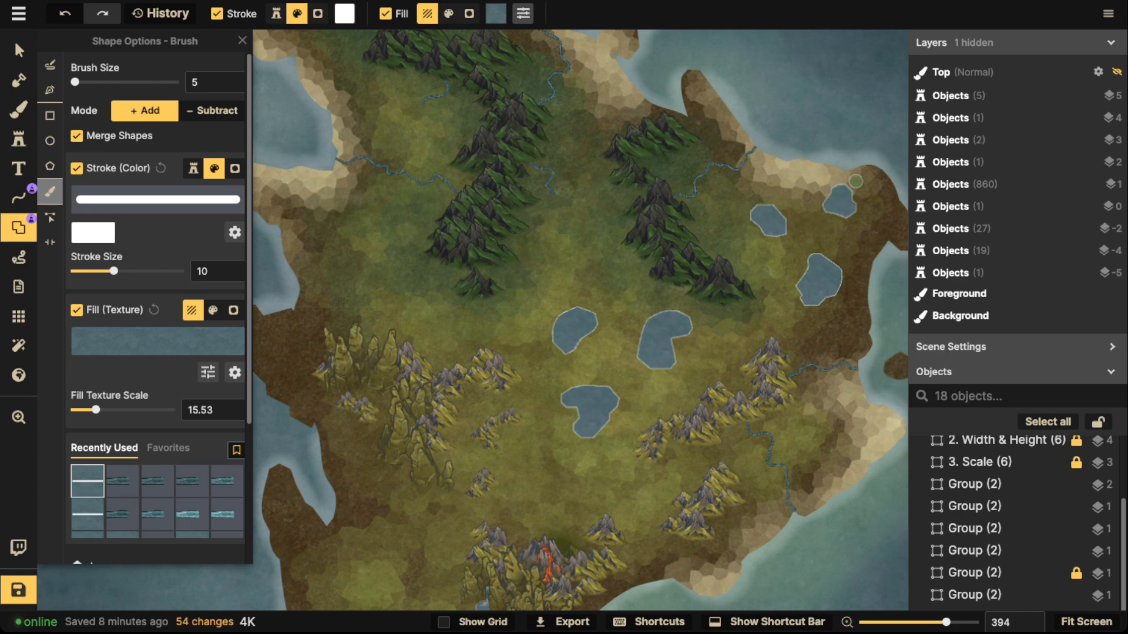
- Select all six new lakes together and scale them down to size 50
click(19, 51)
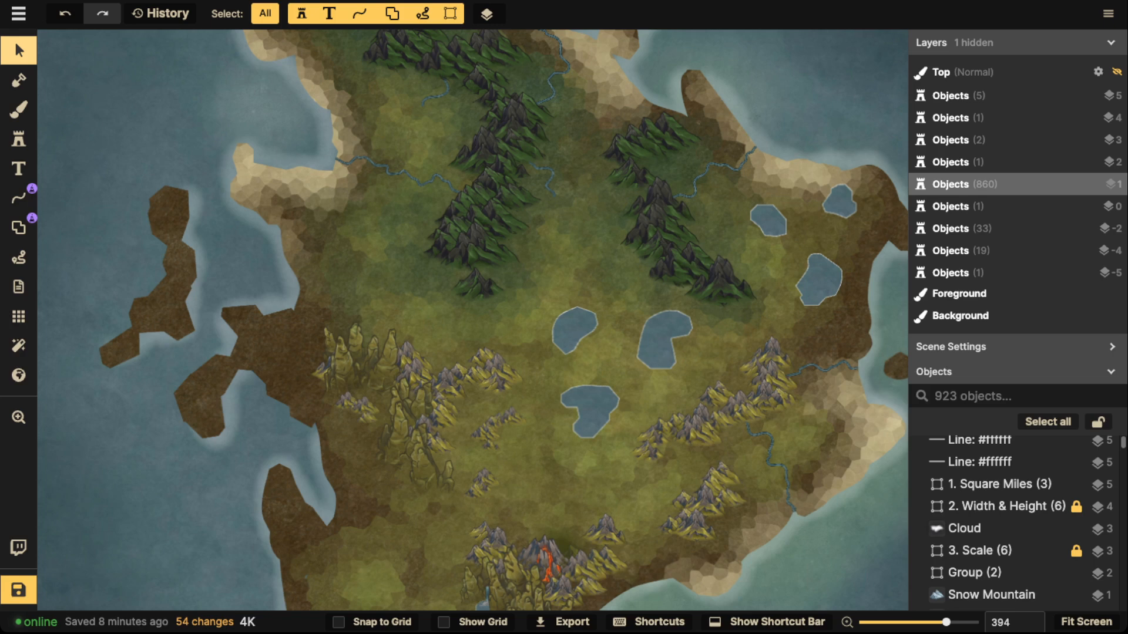
click(590, 411)
shift+click(664, 341)
shift+click(576, 330)
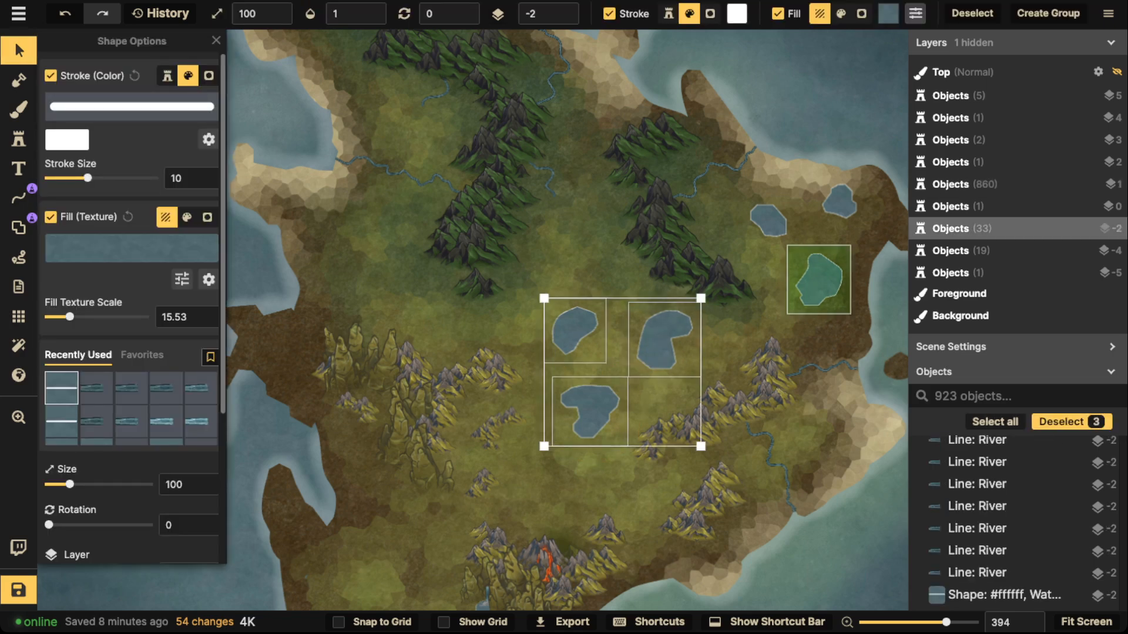
shift+click(818, 279)
shift+click(768, 220)
shift+click(839, 201)
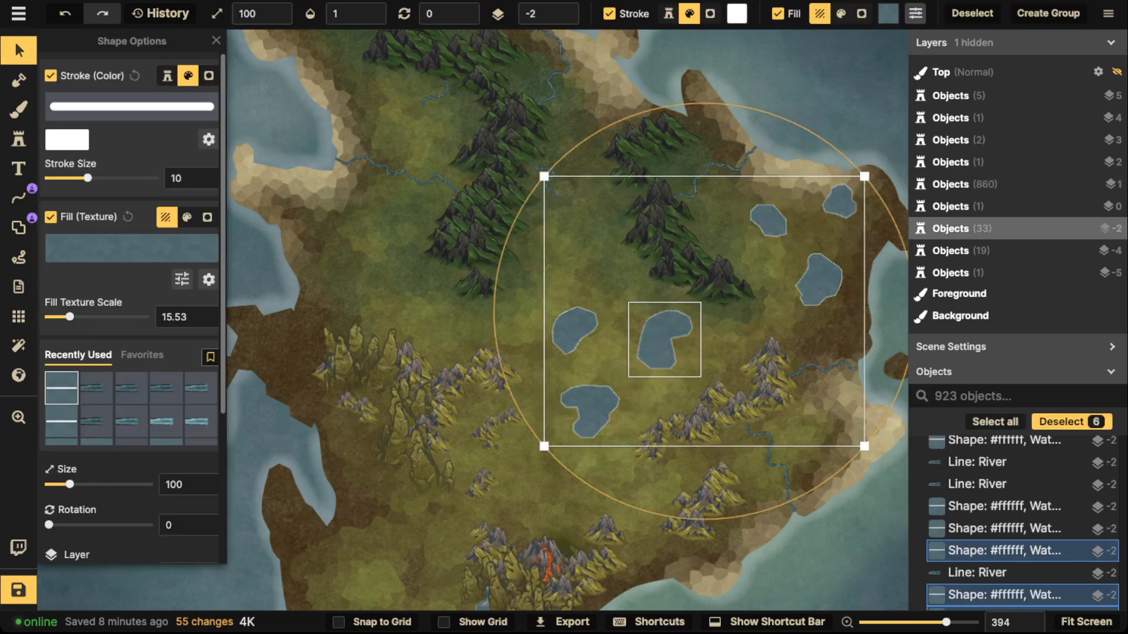
scroll(665, 340, down, 5)
click(874, 171)
- Move the largest central lake to the river's end east of the western green range and the smaller one to the river's end west of it
click(665, 340)
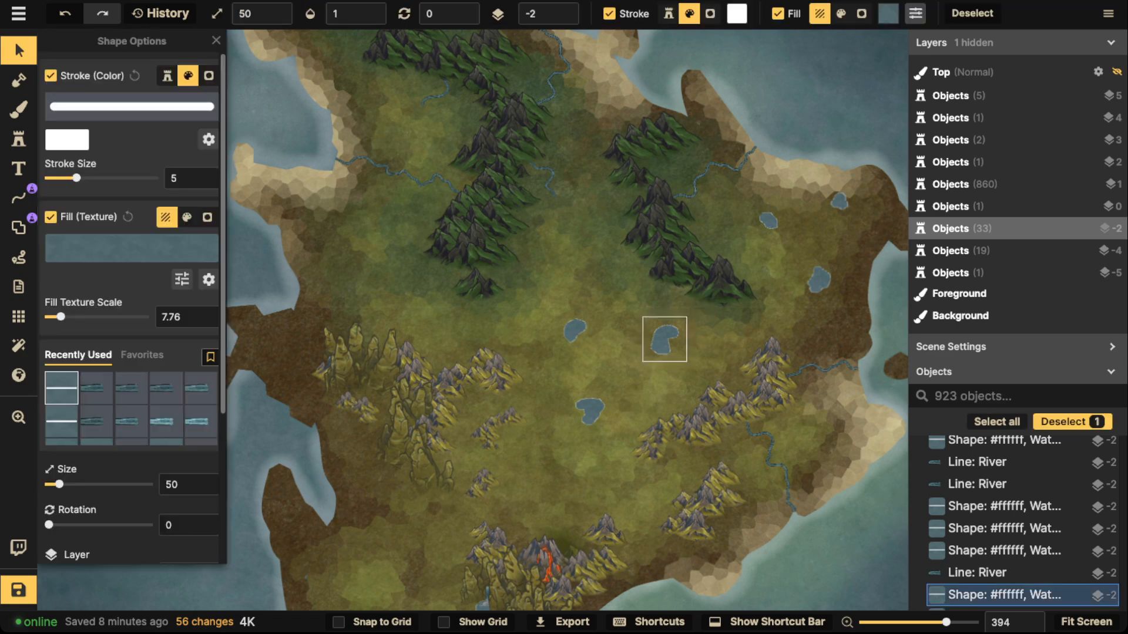
drag(664, 339, 560, 205)
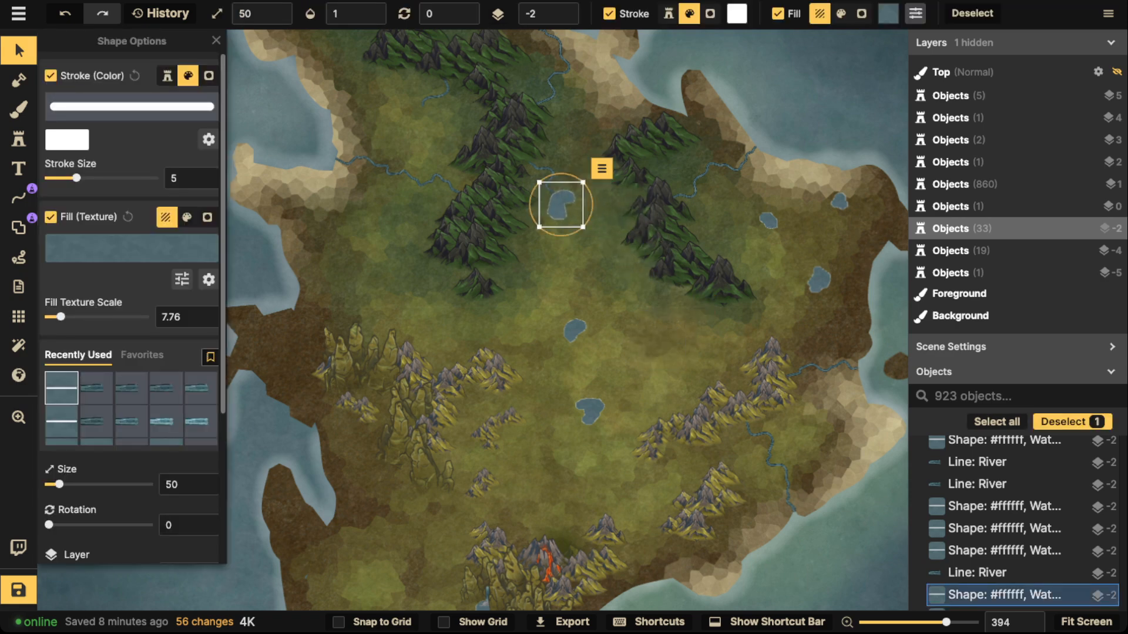
click(594, 264)
click(575, 331)
mouse_move(575, 331)
mouse_down()
mouse_move(442, 186)
mouse_move(536, 247)
mouse_move(589, 156)
mouse_move(604, 241)
mouse_move(685, 257)
mouse_move(770, 241)
mouse_move(625, 348)
mouse_move(679, 442)
mouse_move(578, 345)
mouse_up()
key(space)
drag(488, 222, 486, 341)
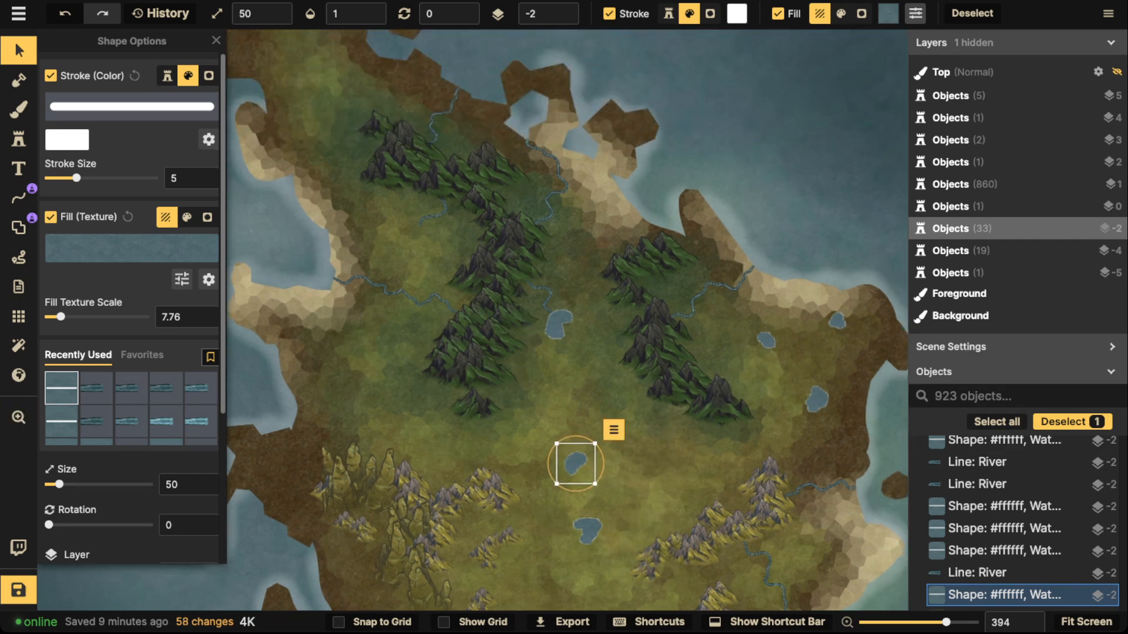
drag(575, 464, 419, 236)
- Move the three northeastern lakes to the western range's northern peaks, the eastern range's north end, and beside the westernmost lake
drag(766, 340, 471, 154)
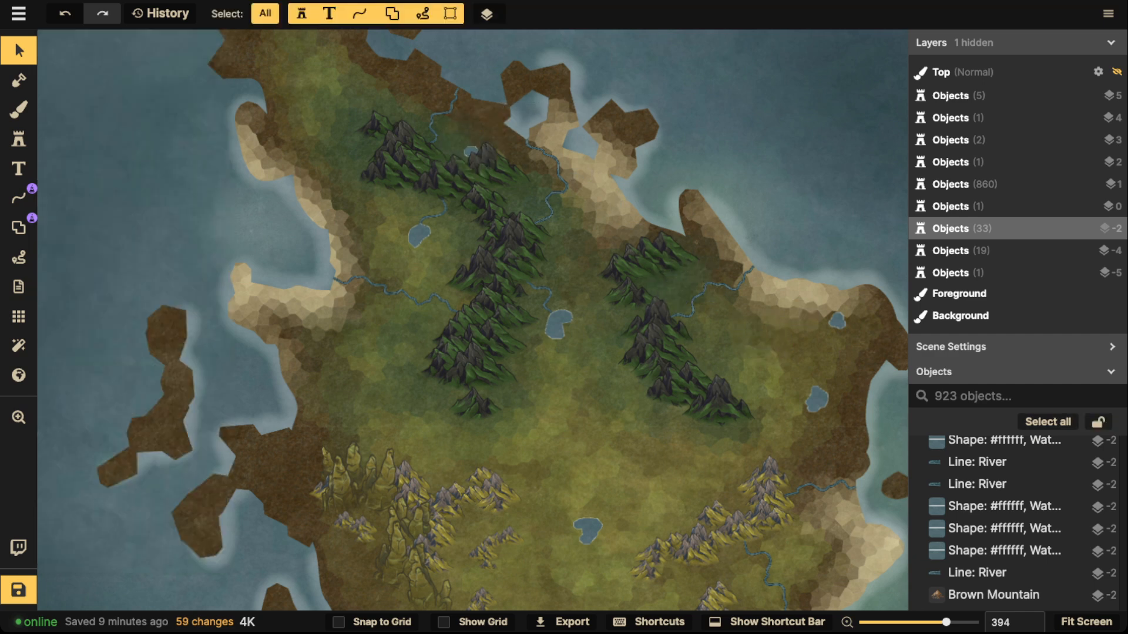
drag(837, 320, 624, 248)
drag(817, 400, 455, 231)
- Set the pond beside the westernmost lake to size 30 and rotation 315, and nudge it slightly north
scroll(438, 262, up, 3)
scroll(439, 242, up, 5)
drag(505, 284, 493, 270)
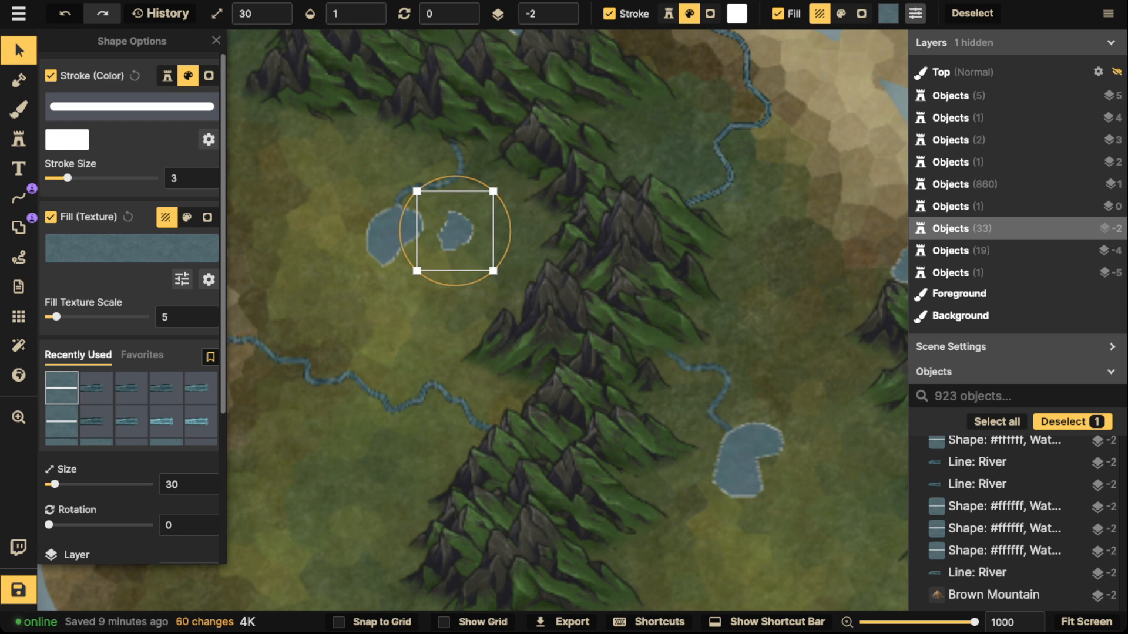
scroll(455, 231, down, 3)
drag(455, 231, 455, 220)
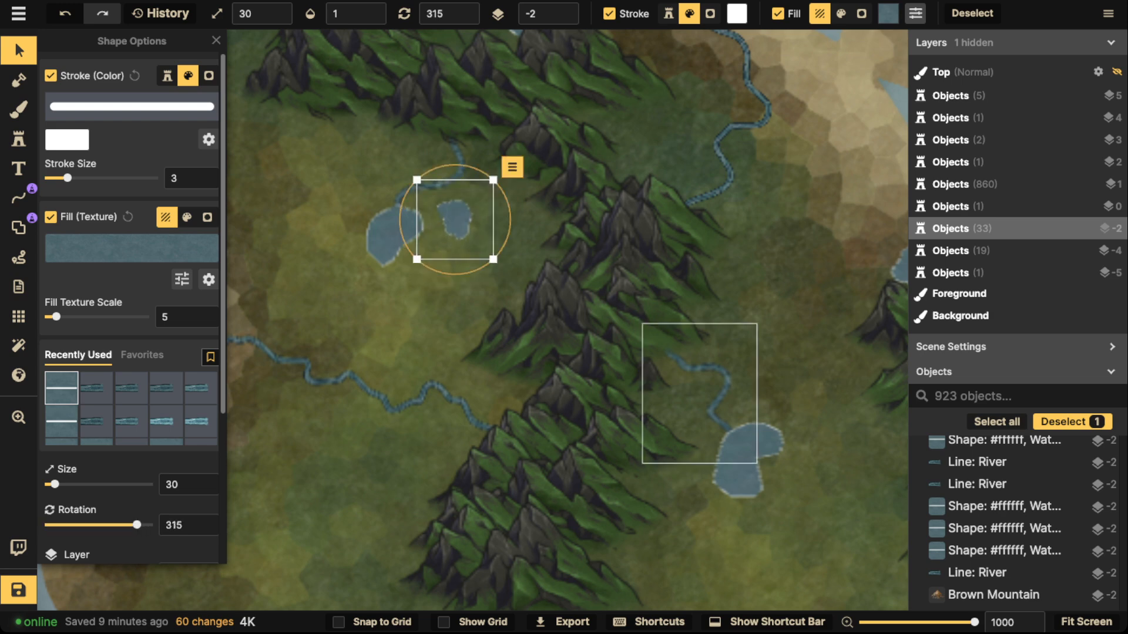
- Copy the remaining lake in the plain south of the dark green ranges
click(740, 455)
scroll(741, 450, down, 5)
drag(741, 449, 640, 275)
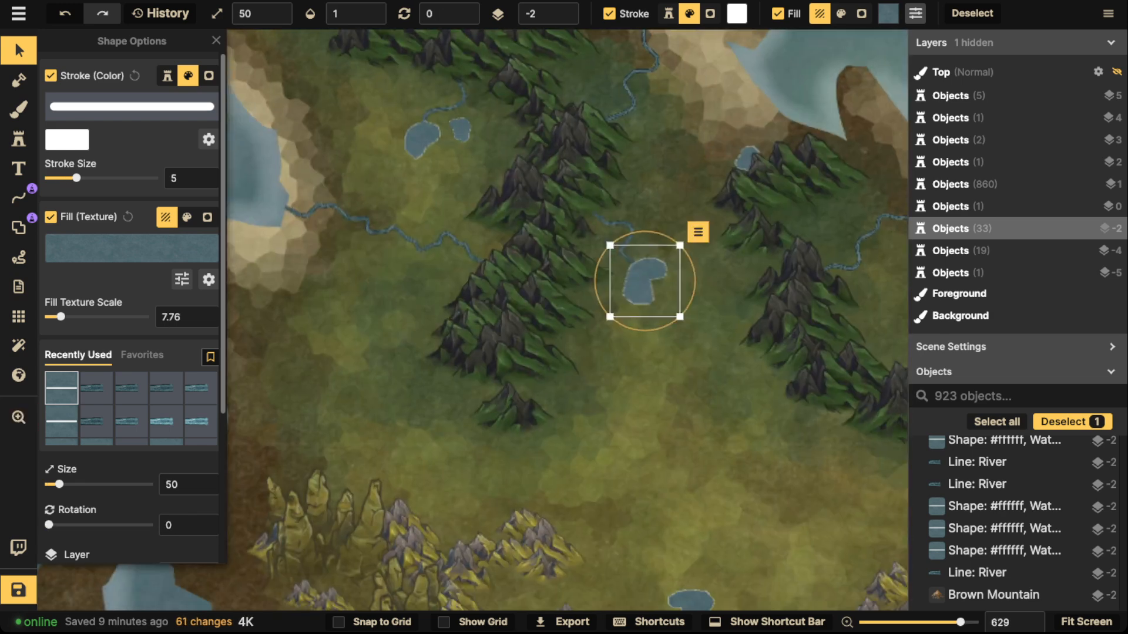
drag(687, 449, 559, 301)
click(563, 460)
key(ctrl+c)
- Paste the copied lake west of the green range, shrink it to a tiny pond and place it just north of the westernmost lake
drag(345, 193, 615, 496)
key(ctrl+v)
key(bracketleft)
key(bracketleft)
key(bracketleft)
key(bracketleft)
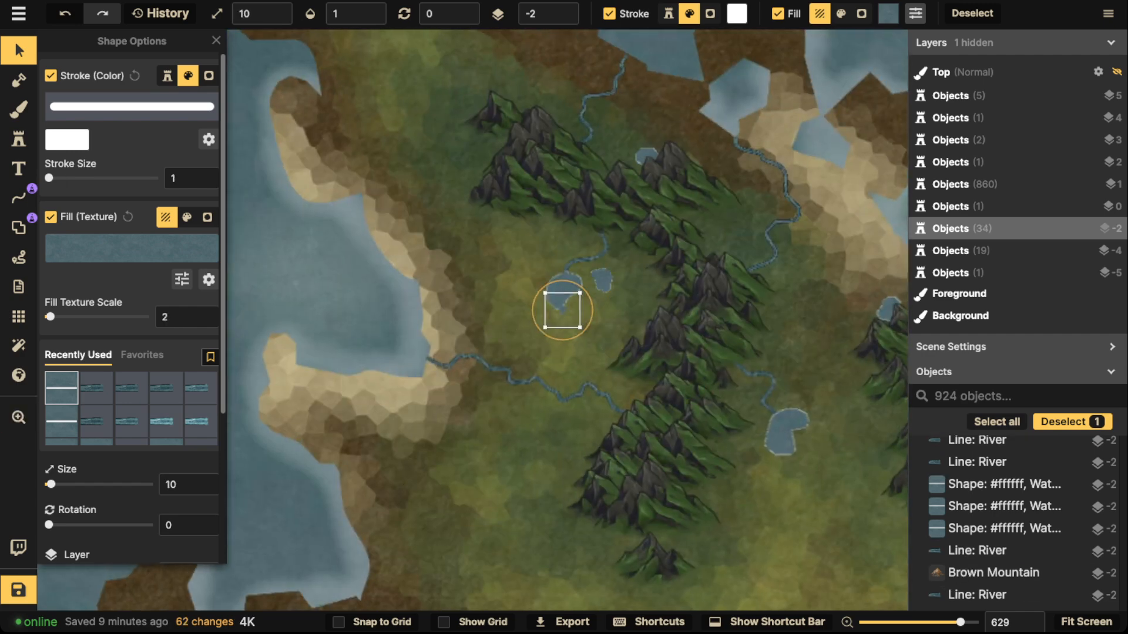
key(bracketright)
drag(563, 311, 552, 258)
key(Escape)
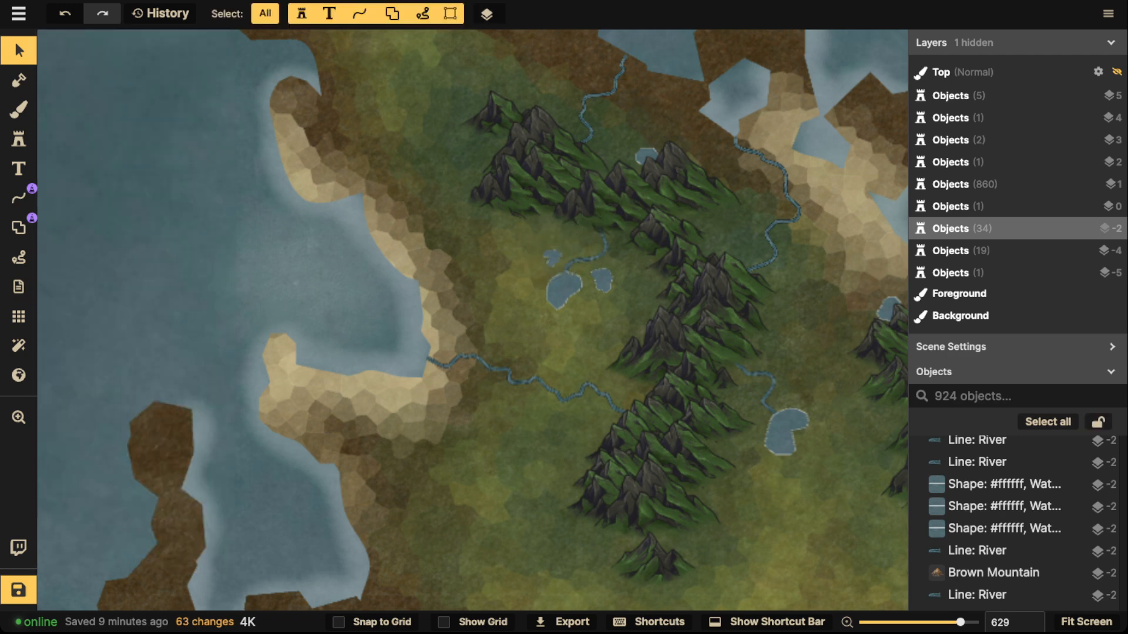
- Move the remaining central lake across the sea to the eastern continent, at the northern edge of the brown mountains near the river
scroll(664, 346, down, 5)
drag(664, 346, 517, 285)
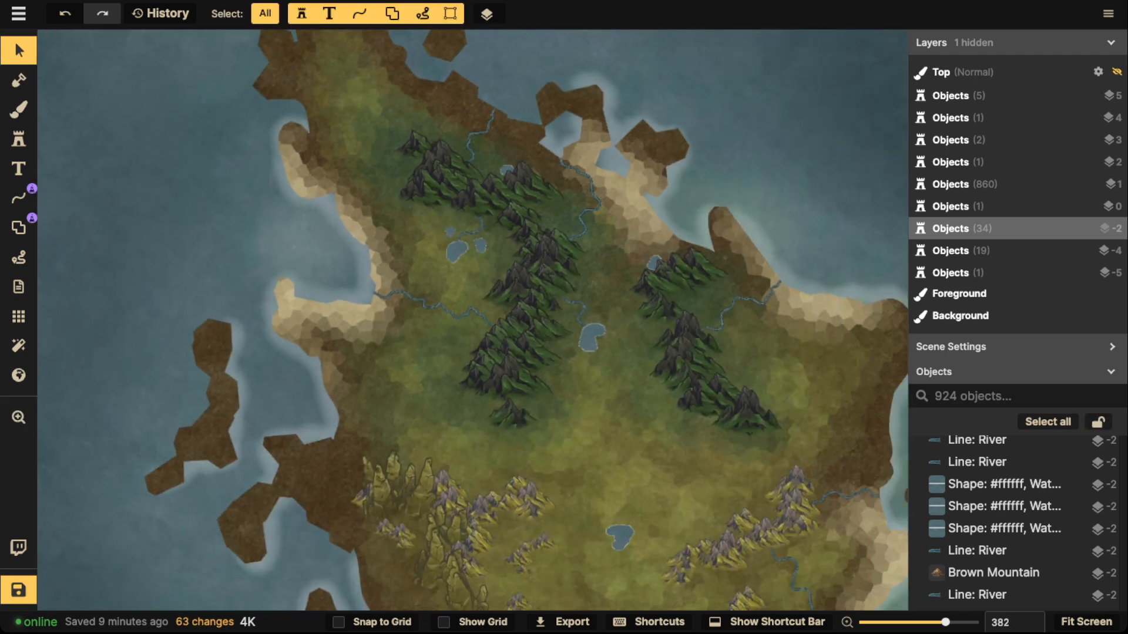
drag(620, 537, 669, 281)
scroll(593, 395, down, 5)
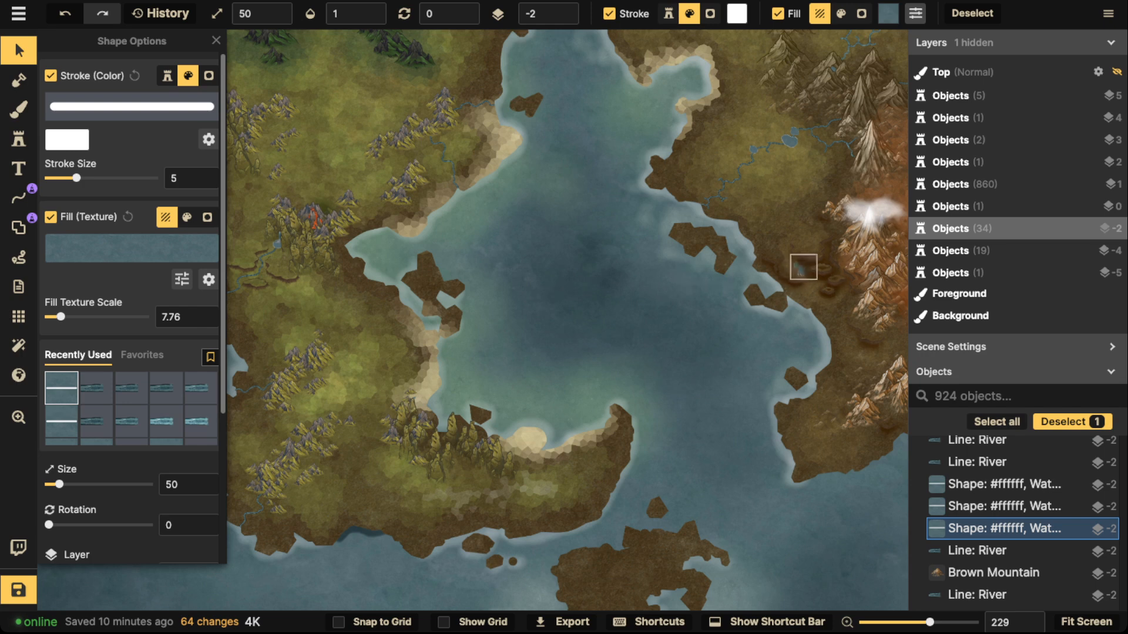
drag(808, 263, 674, 305)
scroll(676, 305, up, 10)
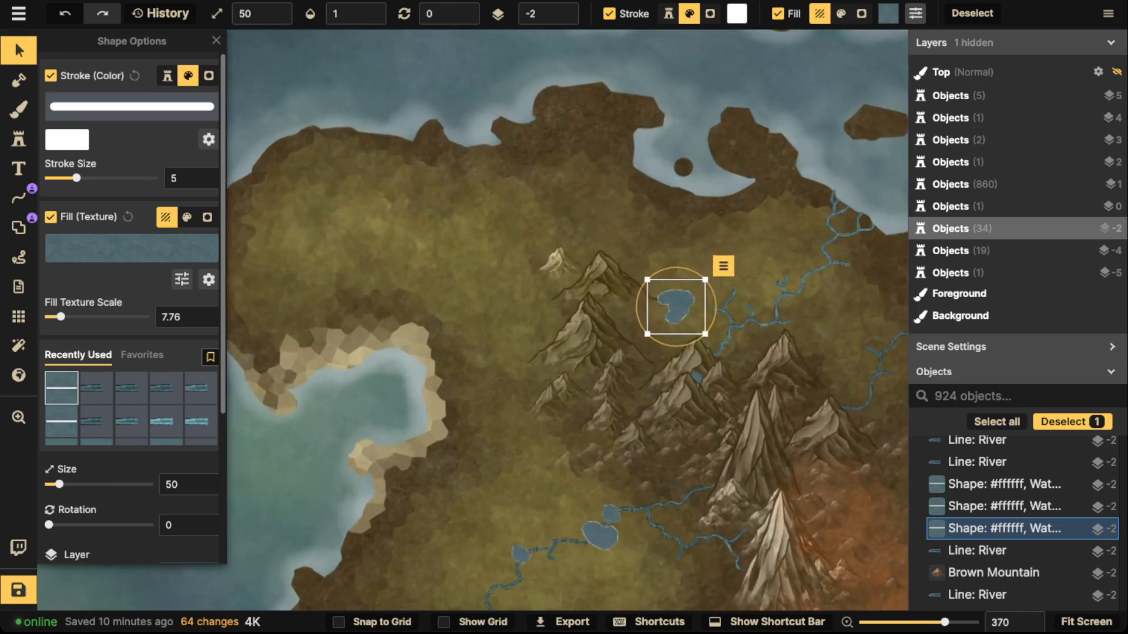
- Move the eastern continent's northern lake southwest, tucking it against the eastern foot of the northwestern brown peaks, and deselect it
scroll(673, 311, down, 3)
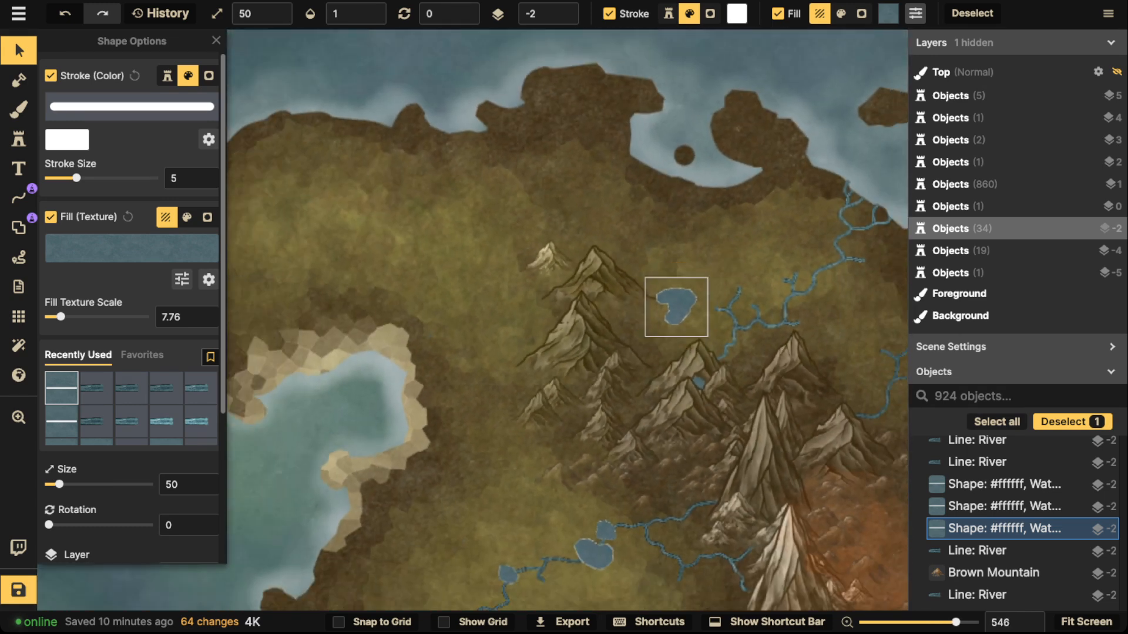
drag(618, 324, 619, 333)
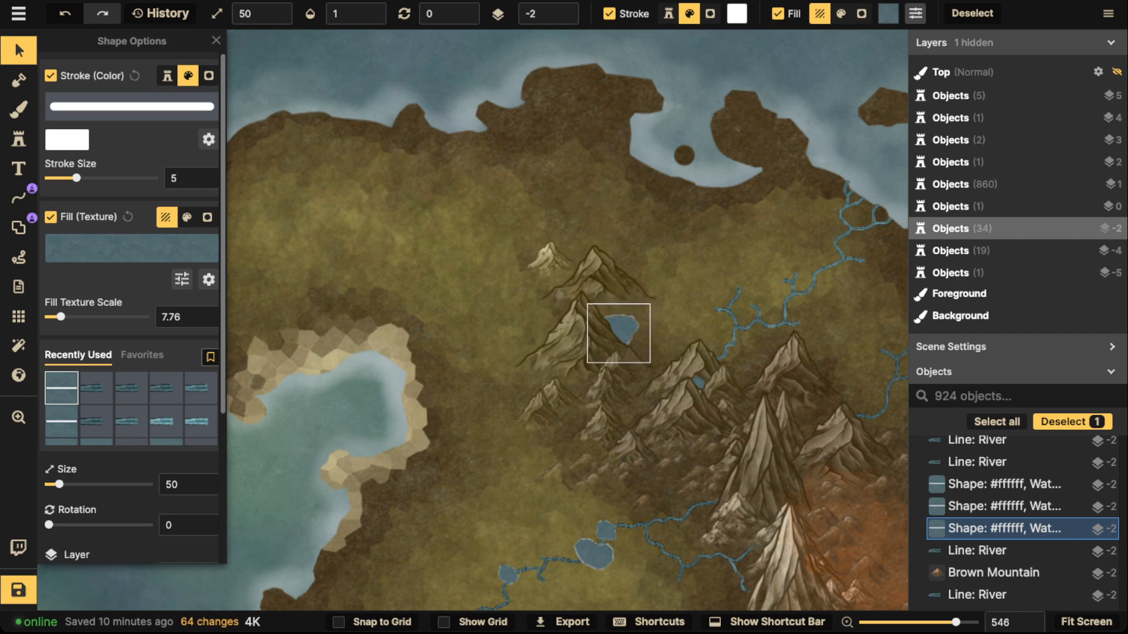
click(507, 269)
- Examine the whole map, including the southern snow land and the eastern continent, for mountain ranges that still lack rivers
scroll(507, 269, down, 10)
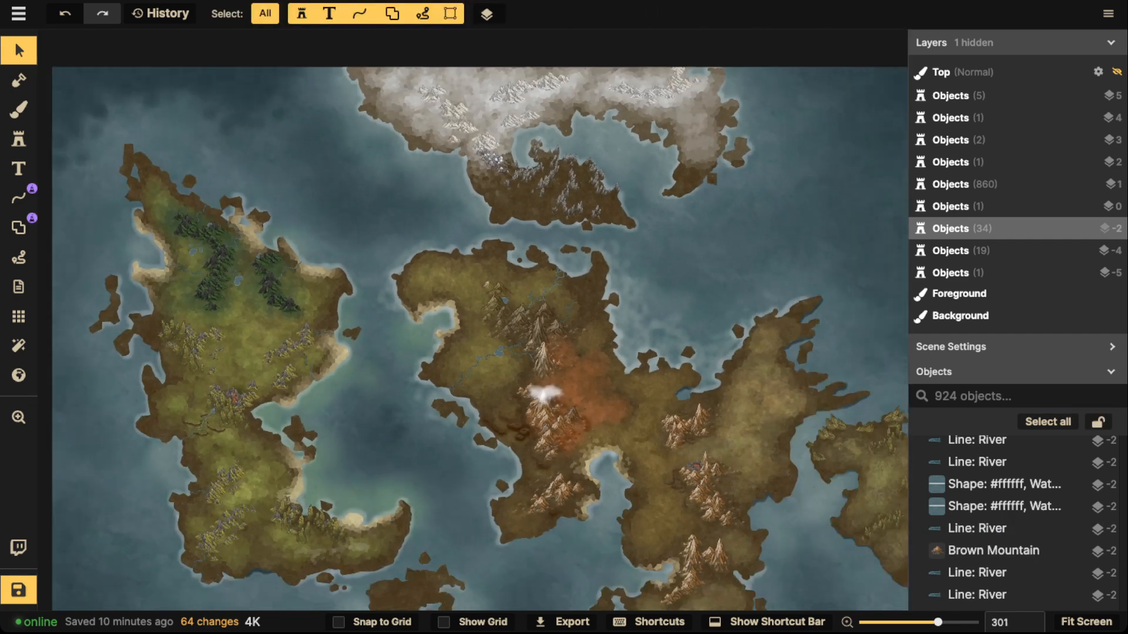
drag(426, 297, 485, 252)
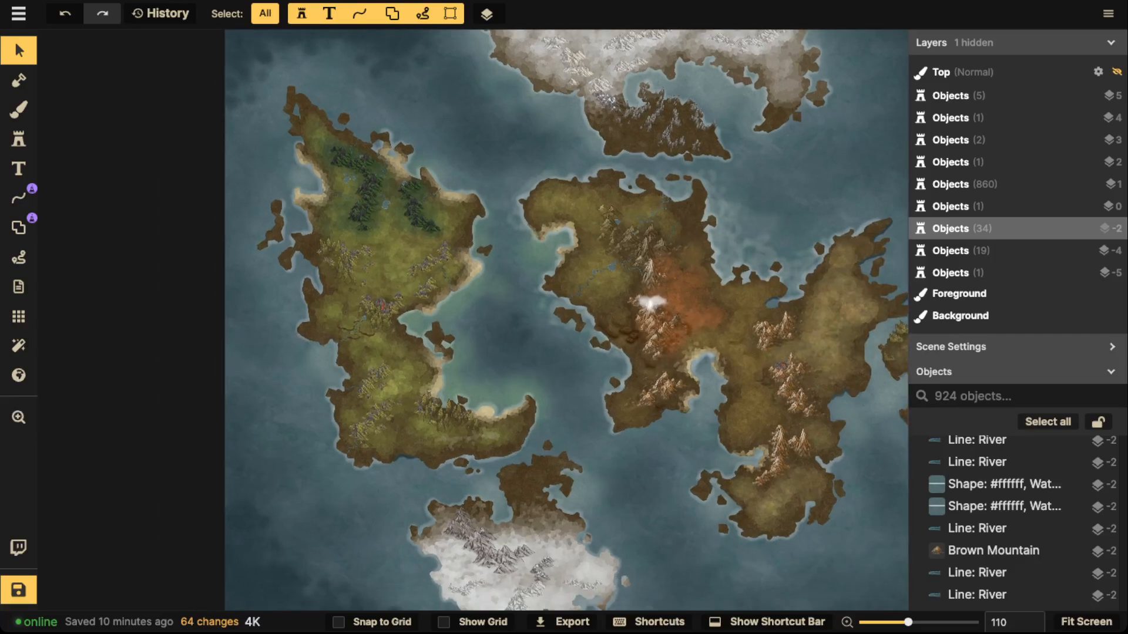
scroll(676, 341, down, 2)
drag(664, 350, 540, 293)
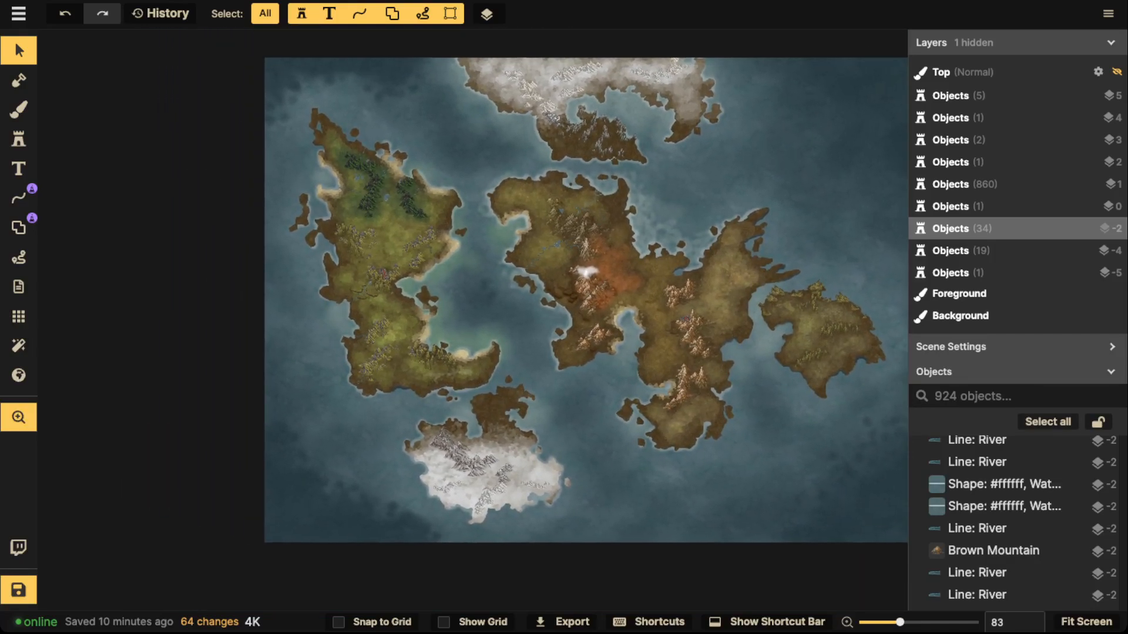
drag(365, 198, 466, 249)
scroll(464, 558, up, 6)
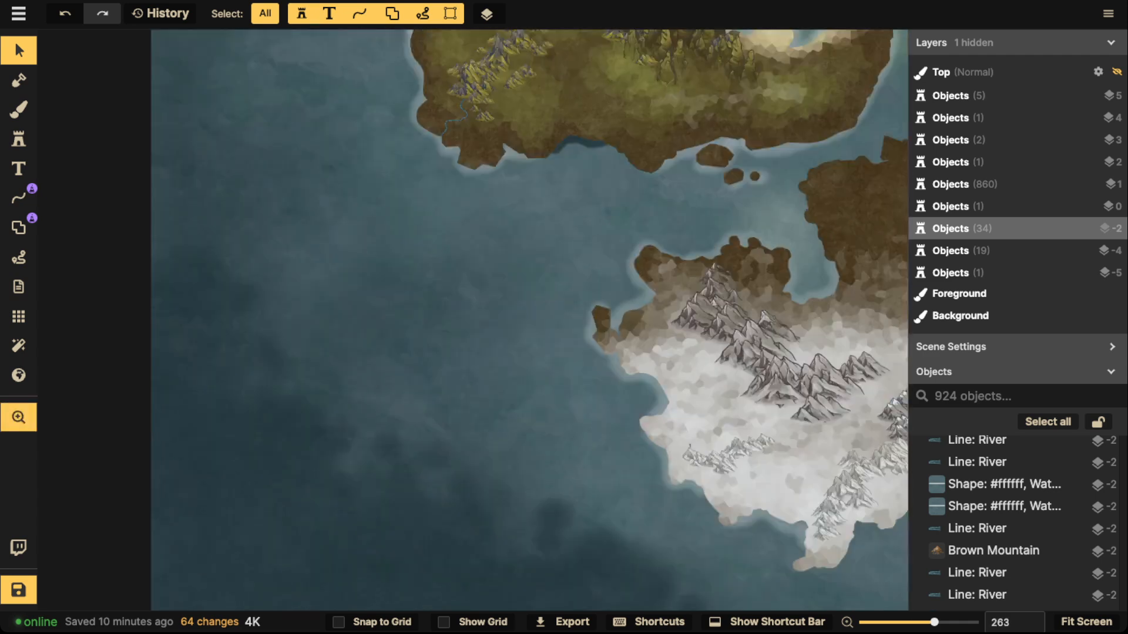
drag(464, 558, 426, 390)
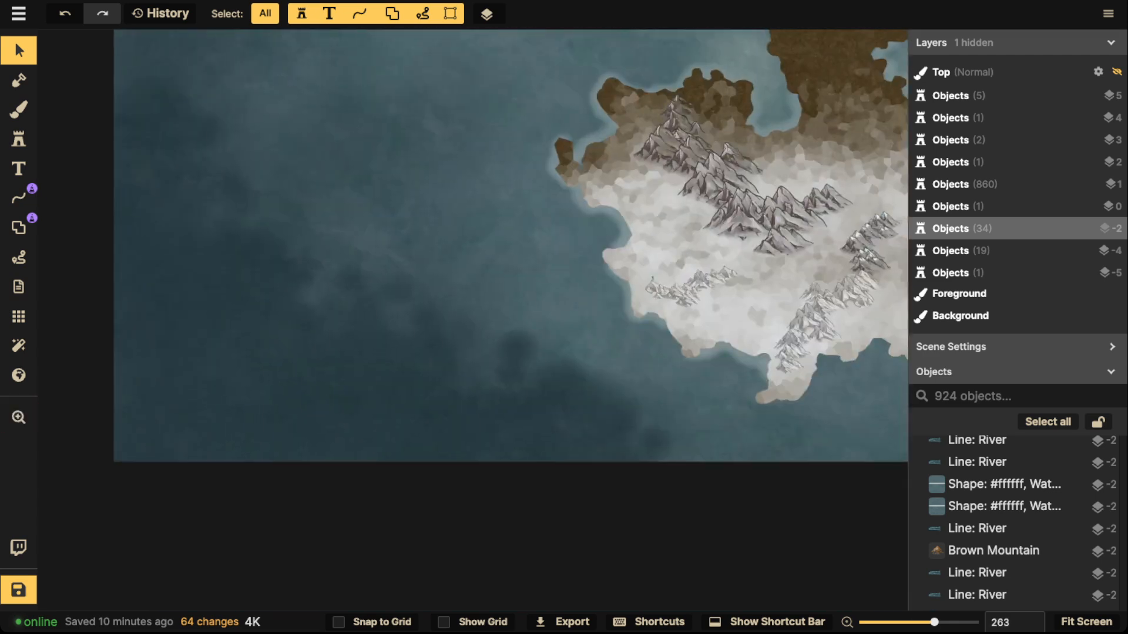
drag(459, 158, 558, 514)
drag(499, 159, 495, 462)
drag(666, 220, 176, 224)
scroll(364, 372, down, 3)
scroll(364, 372, down, 2)
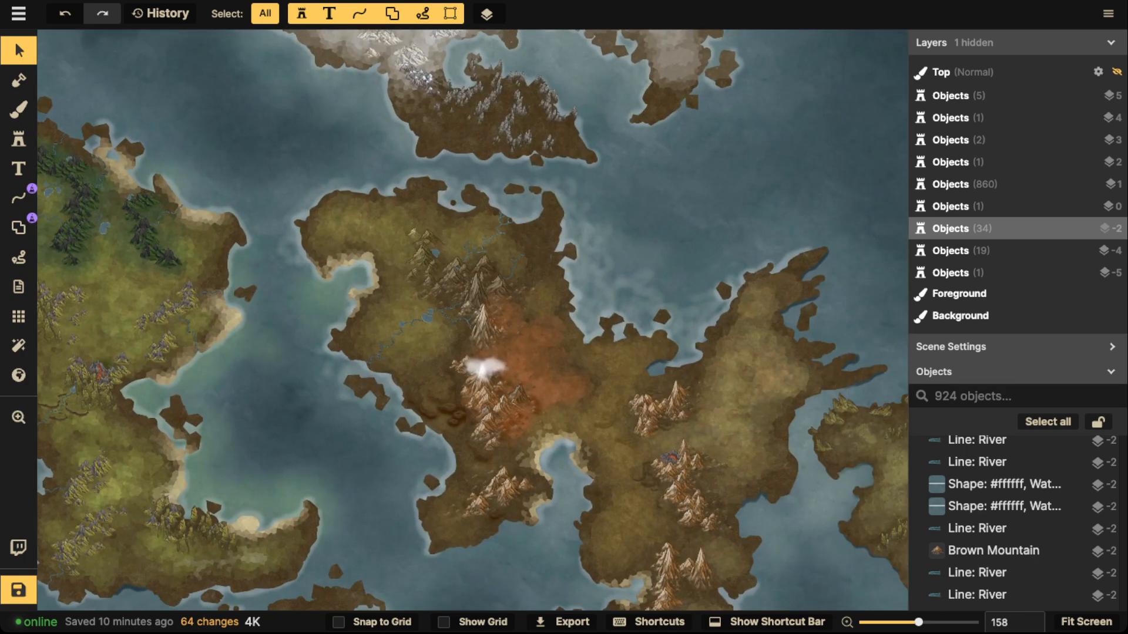
scroll(411, 352, down, 1)
drag(411, 353, 592, 364)
drag(646, 423, 475, 420)
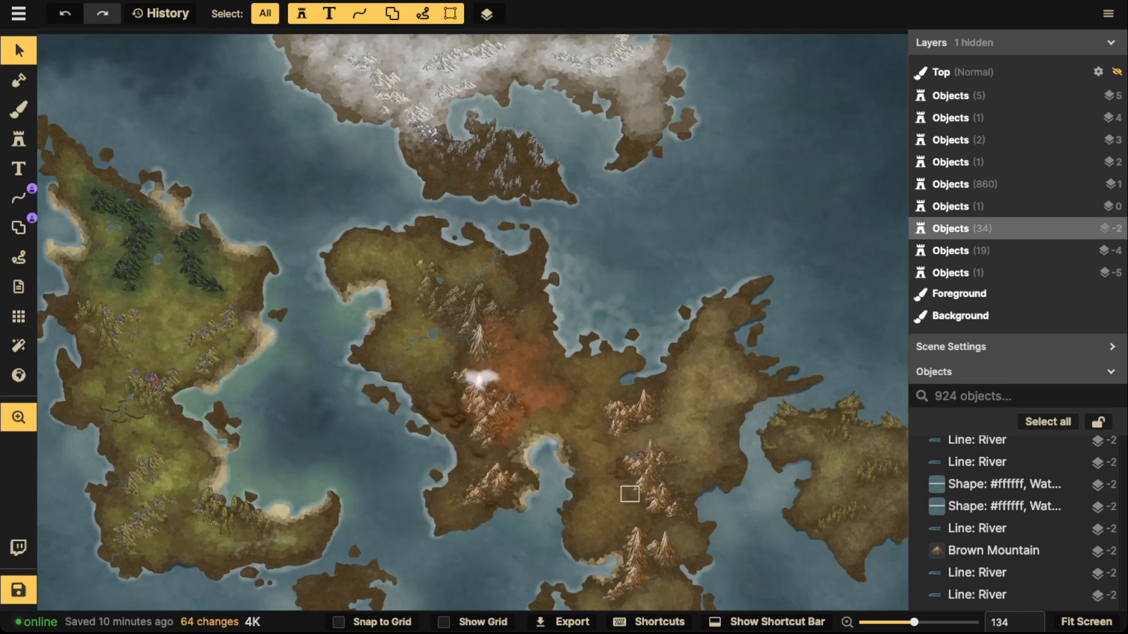
- Draw a winding river from the brown range south of the lava crater to the eastern bay, using the river stamp at scale 18
drag(652, 497, 512, 410)
scroll(512, 410, up, 5)
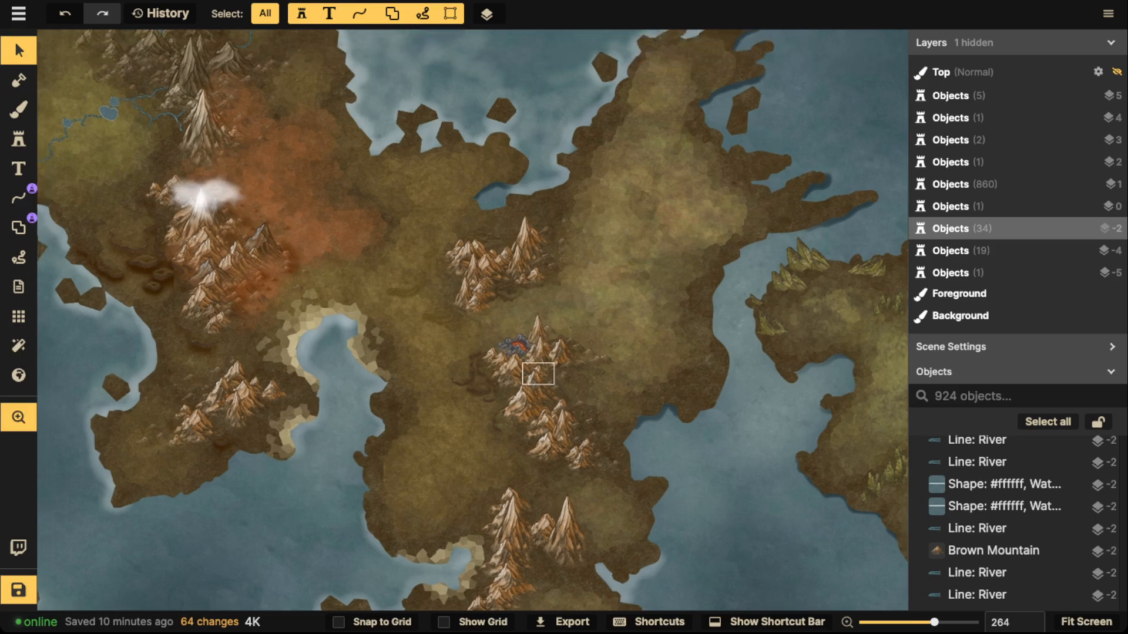
drag(536, 373, 531, 335)
scroll(544, 445, up, 3)
scroll(468, 436, up, 2)
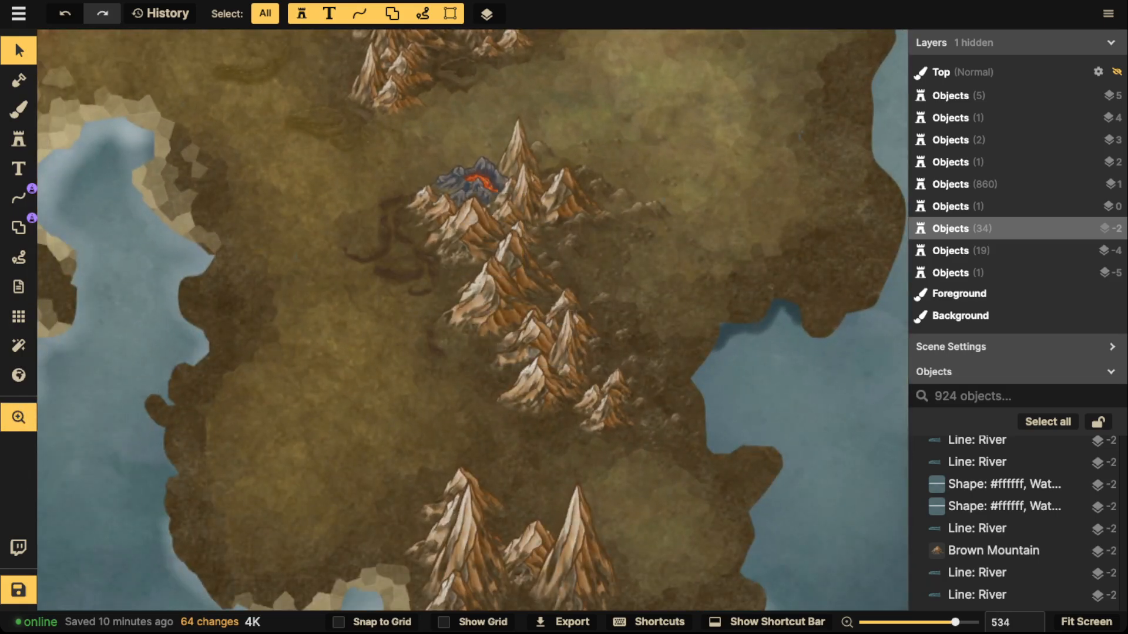
drag(542, 260, 611, 263)
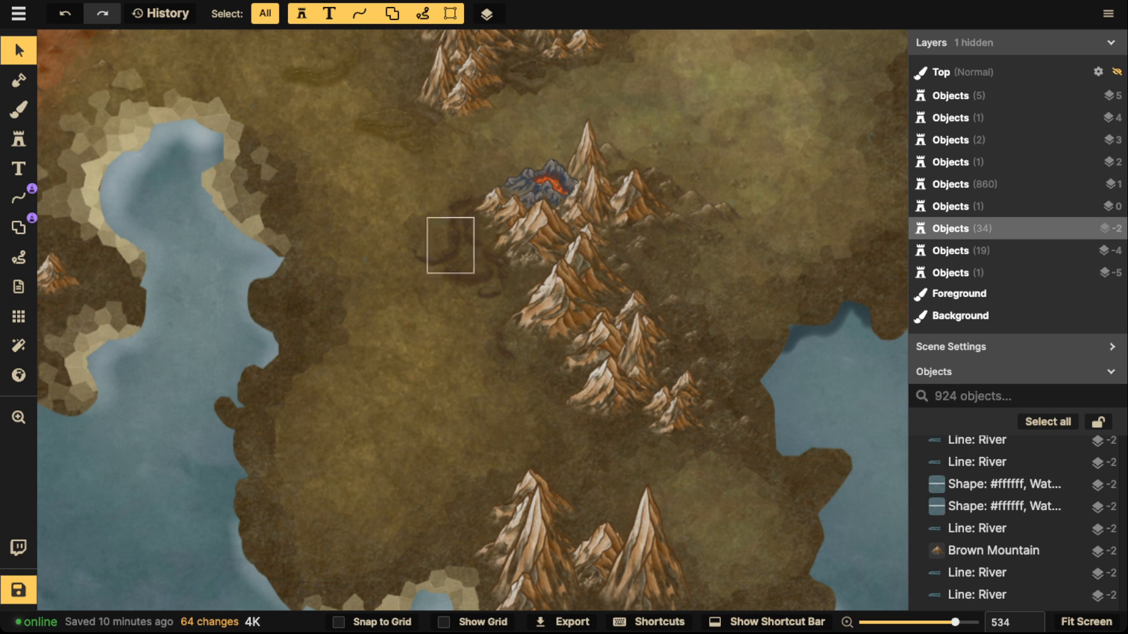
click(18, 198)
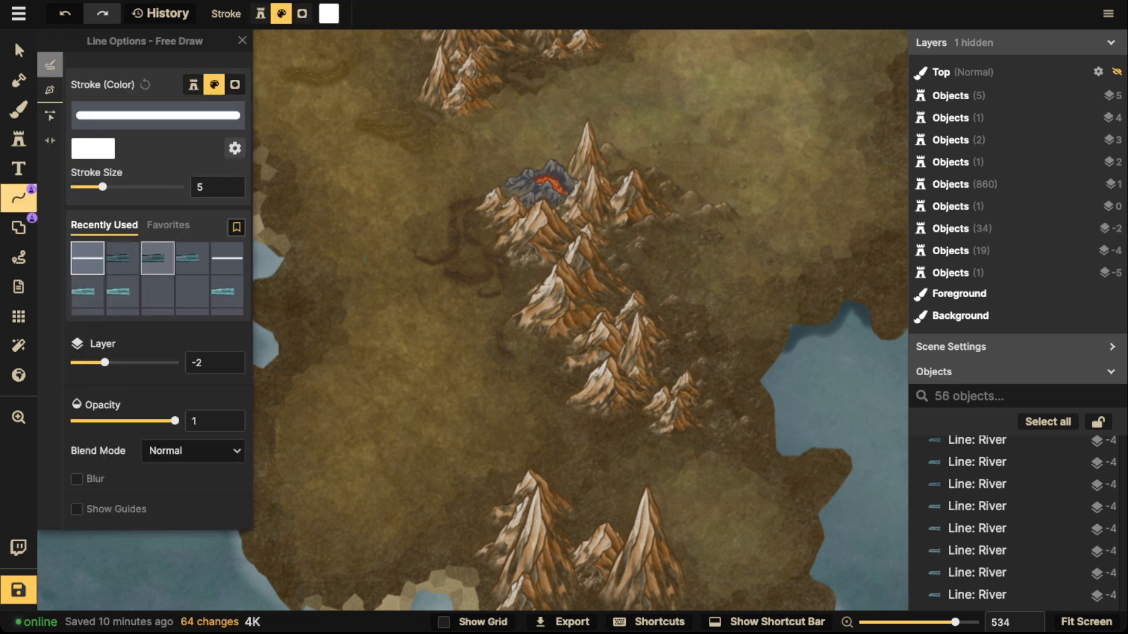
click(122, 258)
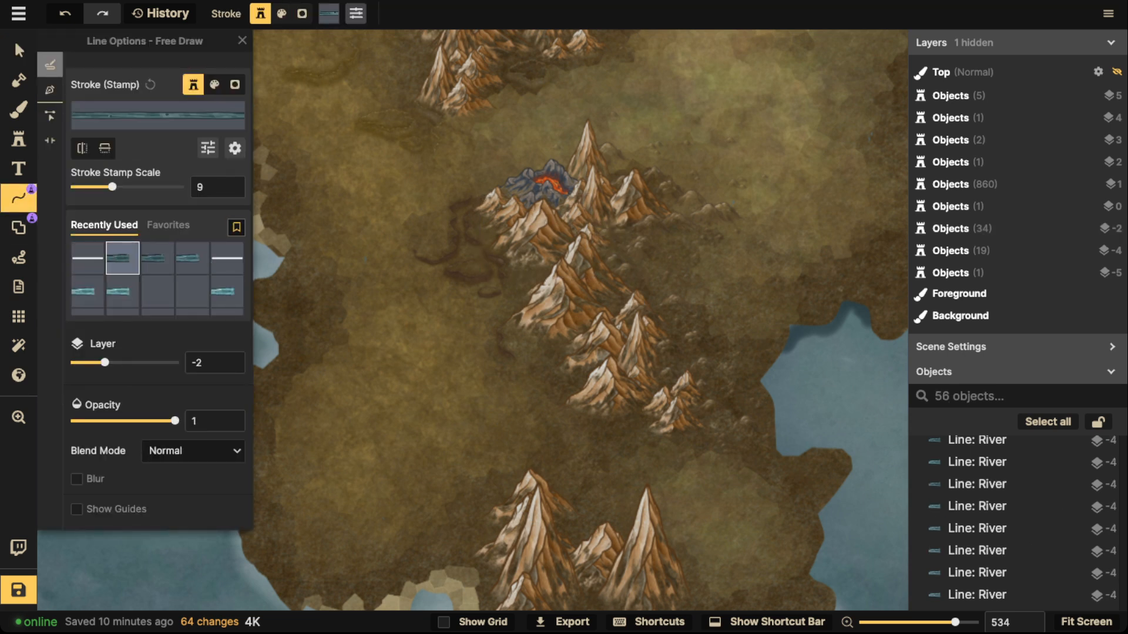
drag(499, 265, 426, 278)
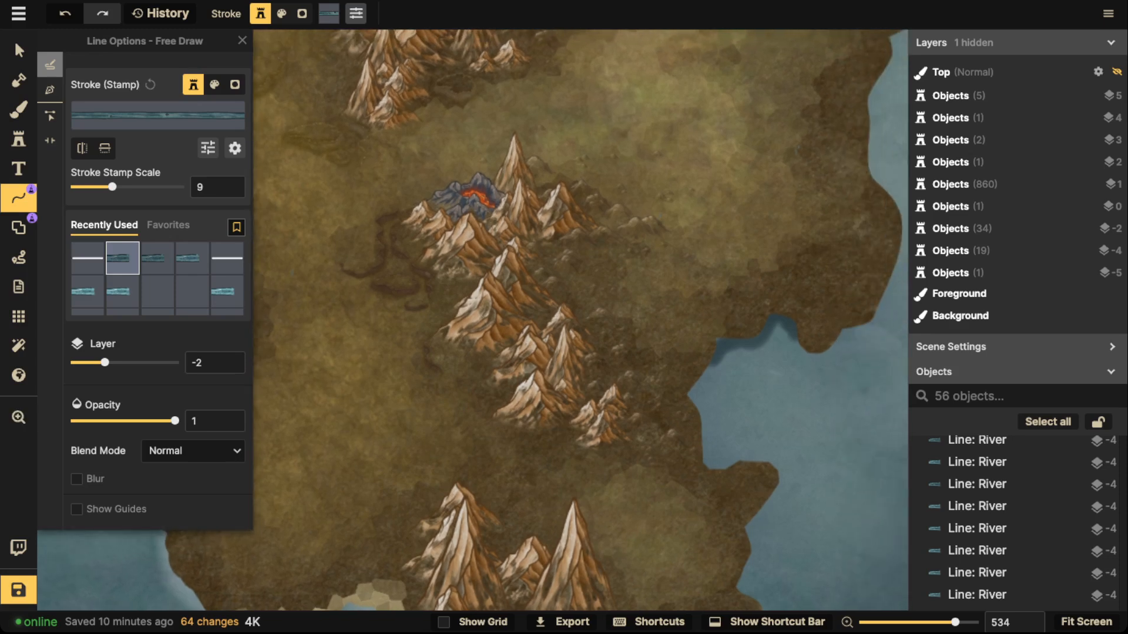
drag(549, 295, 571, 291)
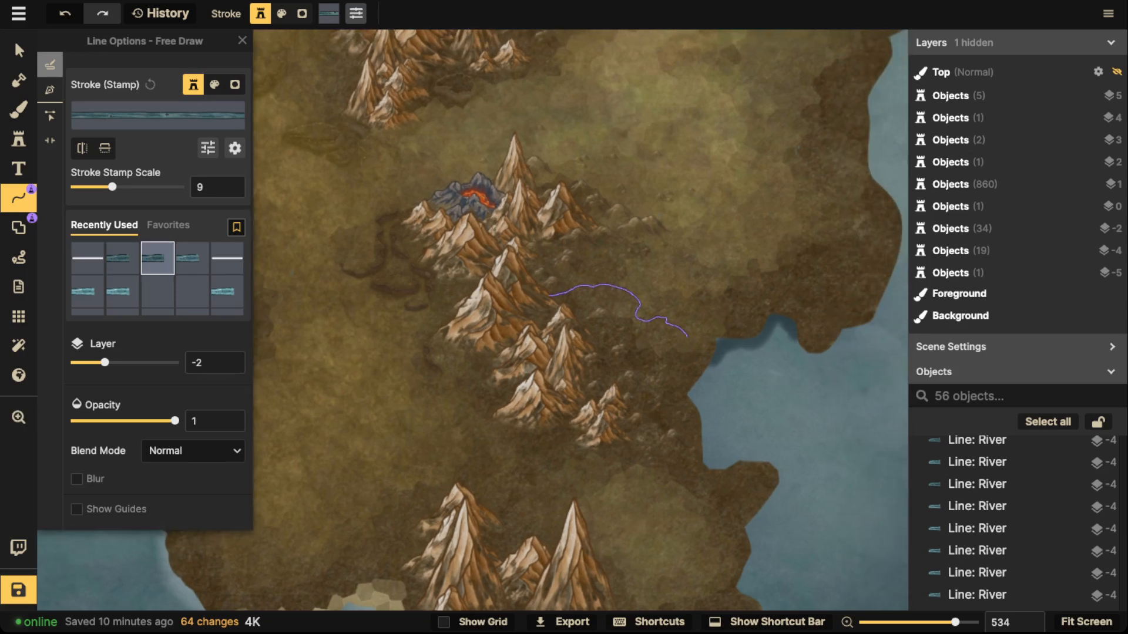
drag(703, 370, 703, 371)
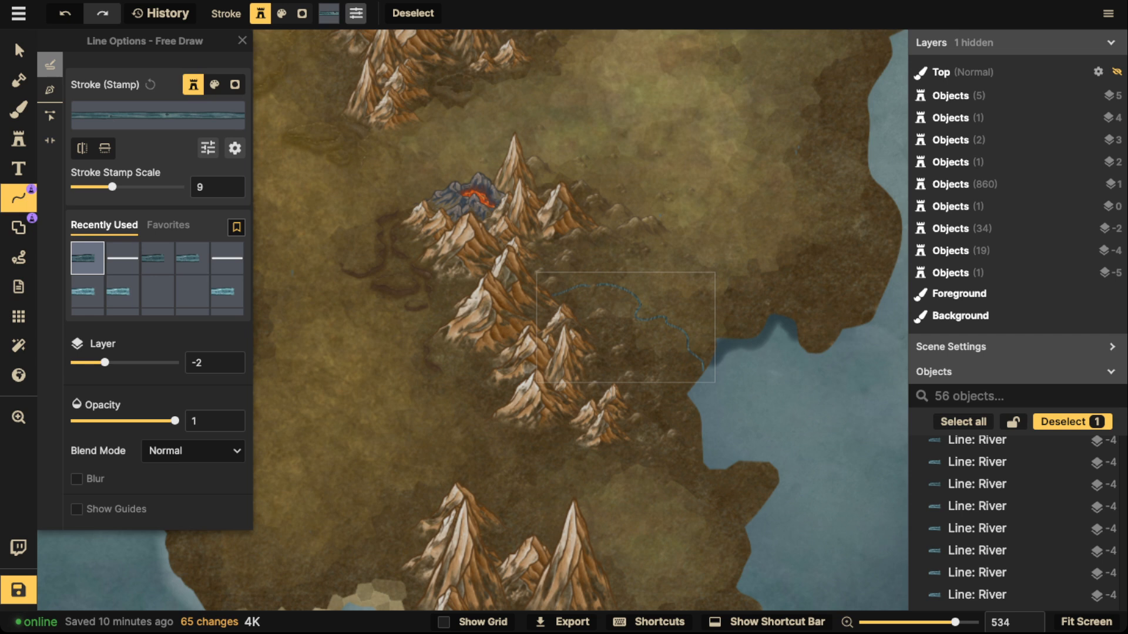
click(157, 259)
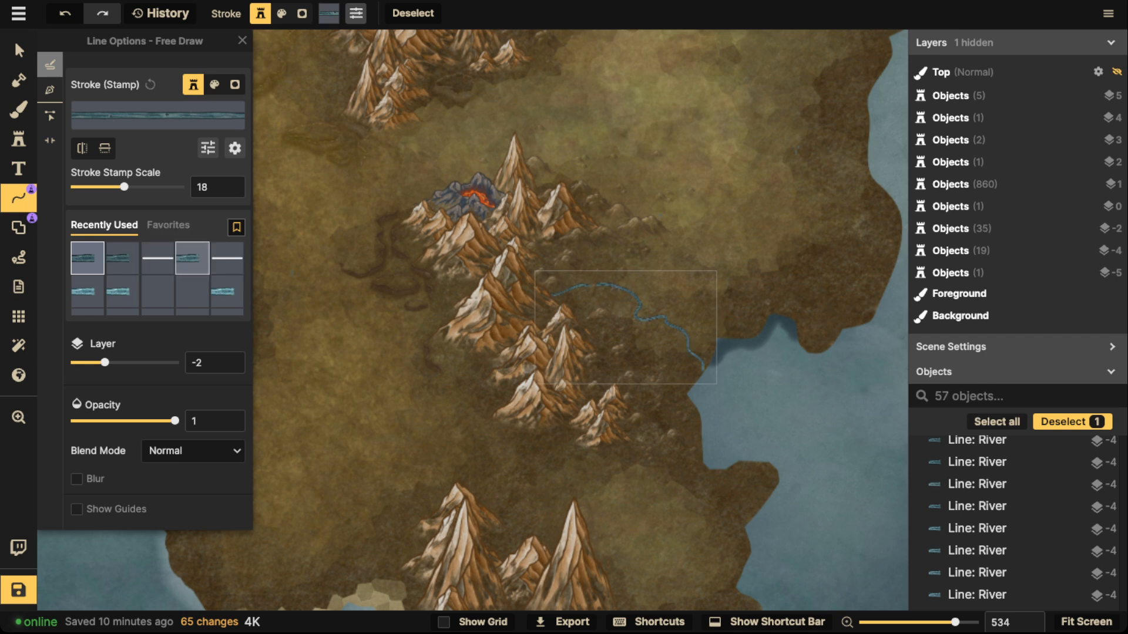
- Paint the green grass texture along the new river's banks on the foreground layer with brush size 5 and opacity 0.34
click(19, 108)
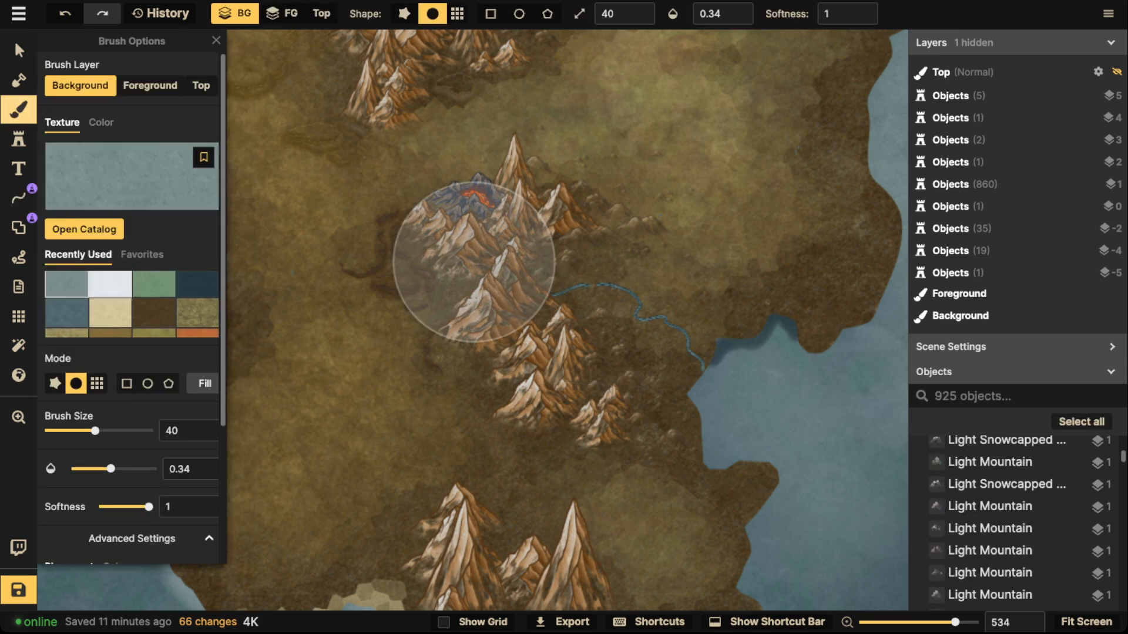
click(154, 335)
scroll(574, 289, down, 8)
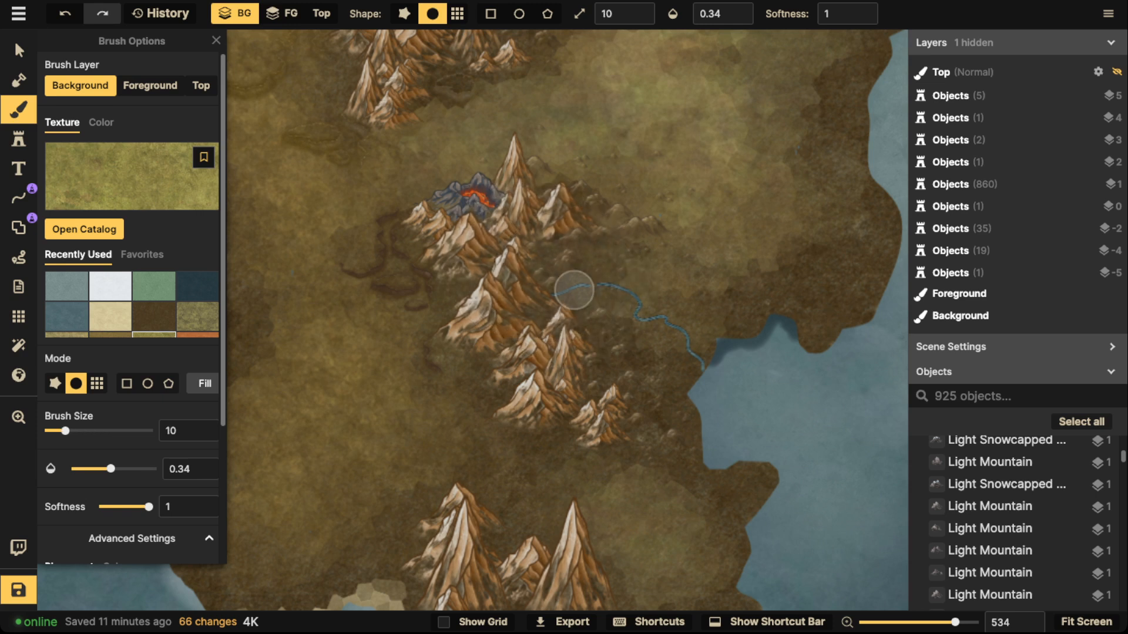
scroll(574, 289, up, 5)
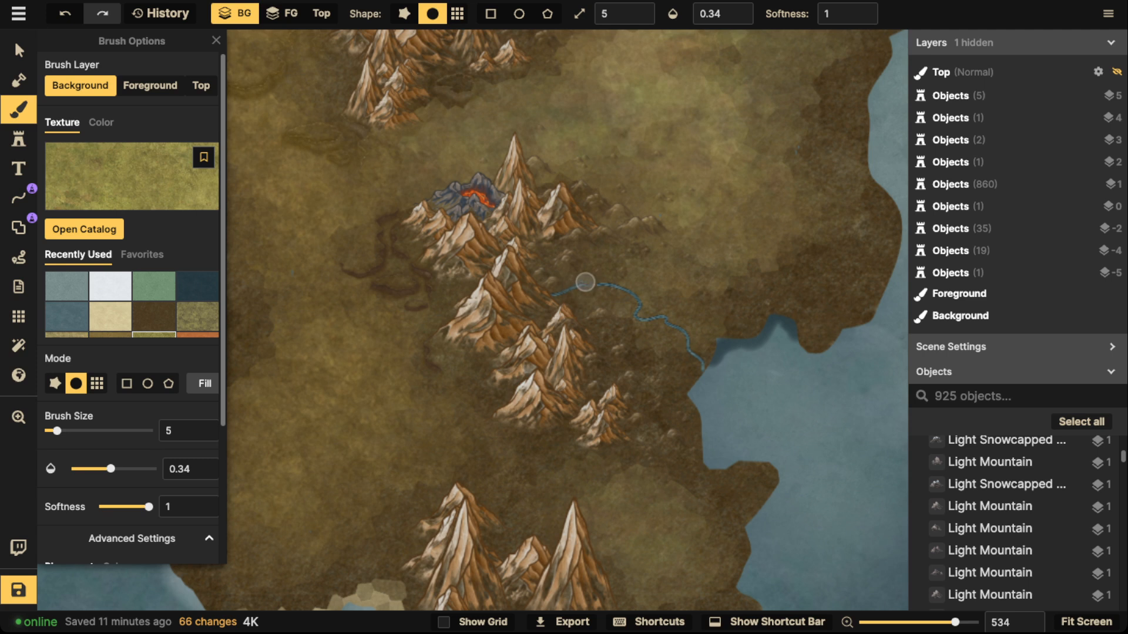
click(585, 282)
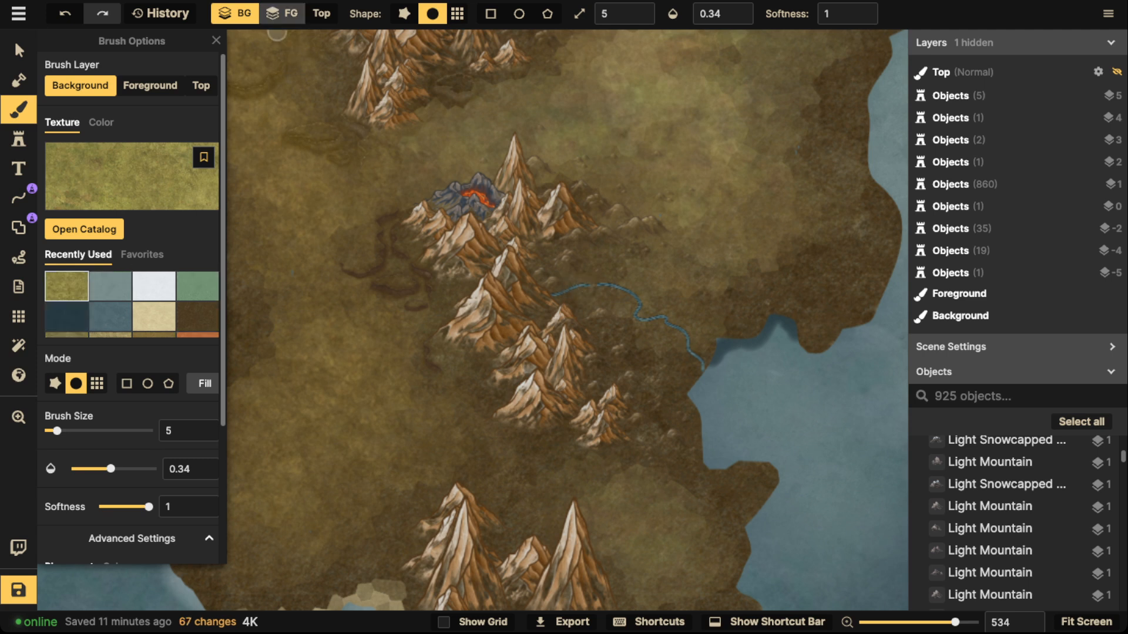
click(282, 13)
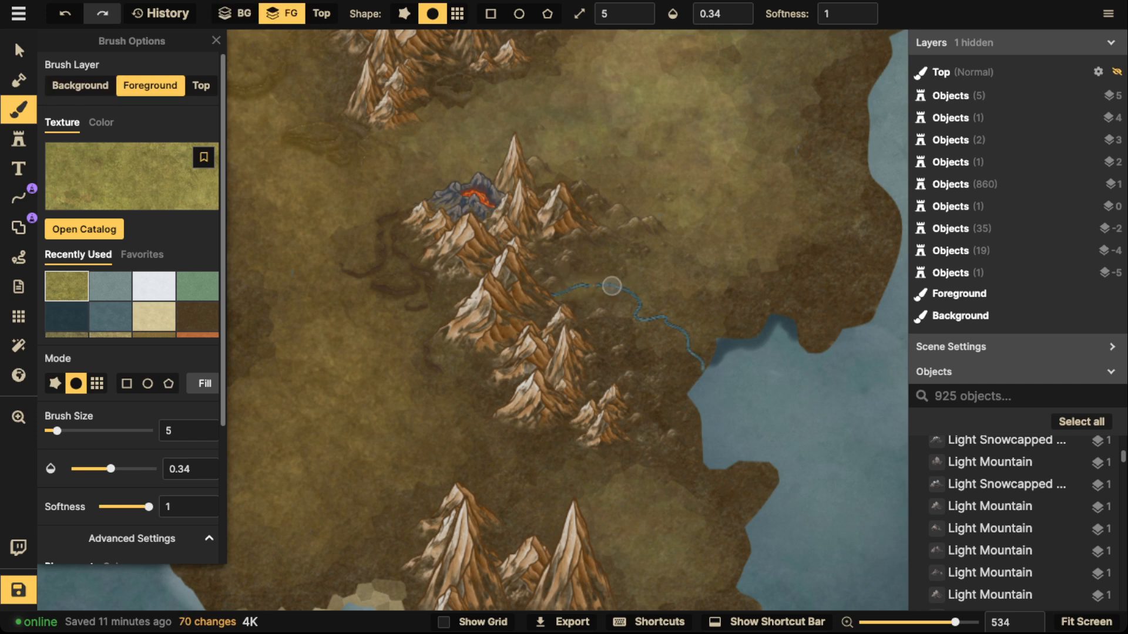
mouse_move(655, 317)
mouse_down()
mouse_move(677, 319)
mouse_move(700, 365)
mouse_up()
mouse_move(673, 323)
mouse_down()
mouse_move(628, 292)
mouse_move(598, 285)
mouse_move(578, 306)
mouse_move(564, 286)
mouse_move(613, 277)
mouse_move(637, 289)
mouse_move(632, 311)
mouse_move(682, 319)
mouse_move(697, 376)
mouse_move(670, 322)
mouse_move(640, 314)
mouse_move(641, 293)
mouse_move(588, 274)
mouse_up()
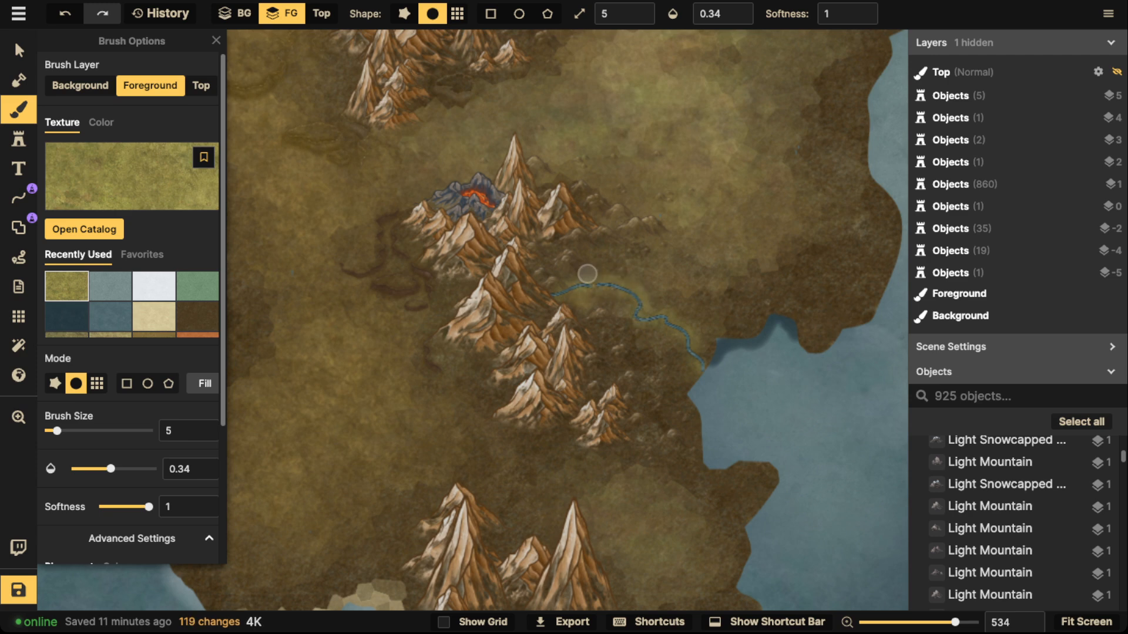
- Reposition the small hills beside the new river's upper course, just east of the mountain range
click(19, 51)
scroll(505, 209, up, 3)
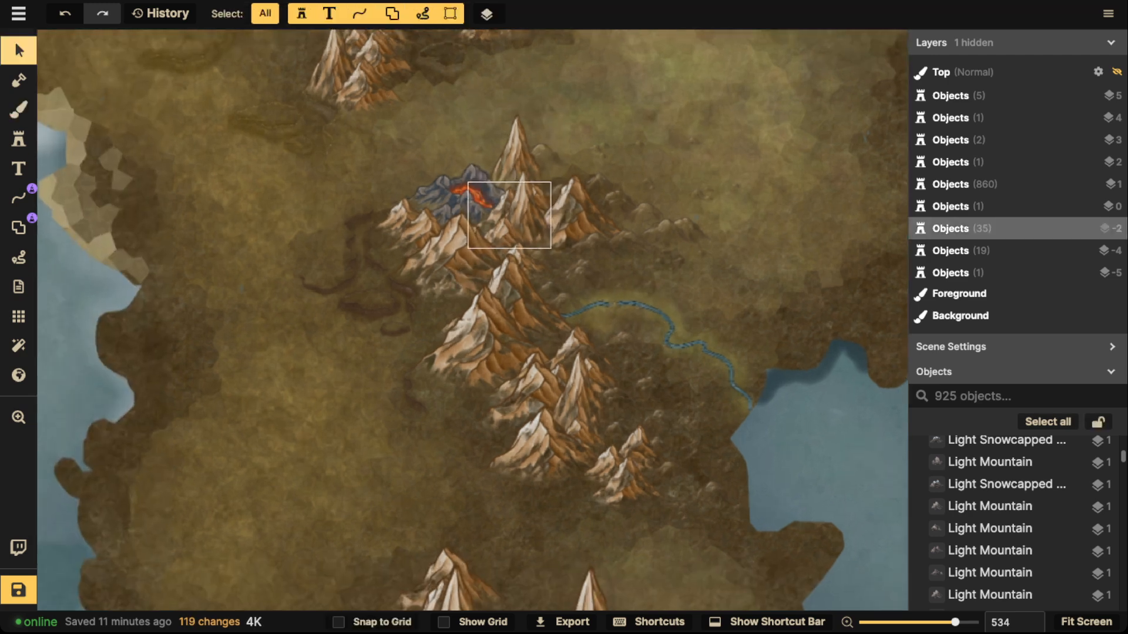
scroll(604, 275, up, 3)
click(617, 313)
drag(617, 312, 548, 341)
click(655, 310)
click(646, 317)
click(601, 353)
scroll(614, 351, up, 3)
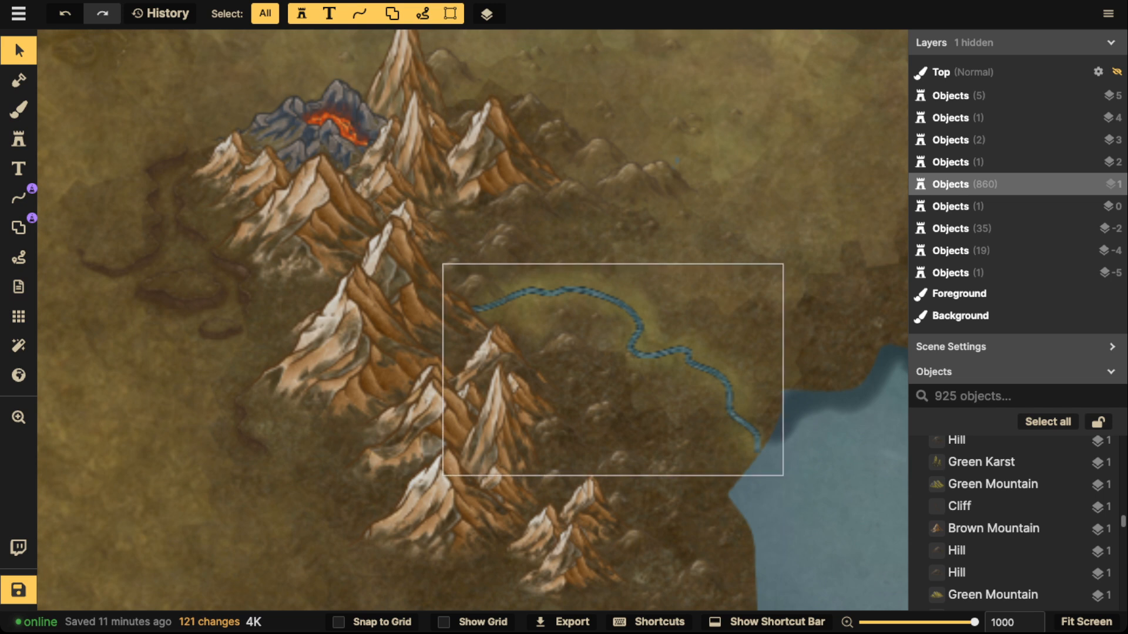
- Duplicate the hill south of the river at scale 18 and place the copy against the river's upper course near the range
click(566, 346)
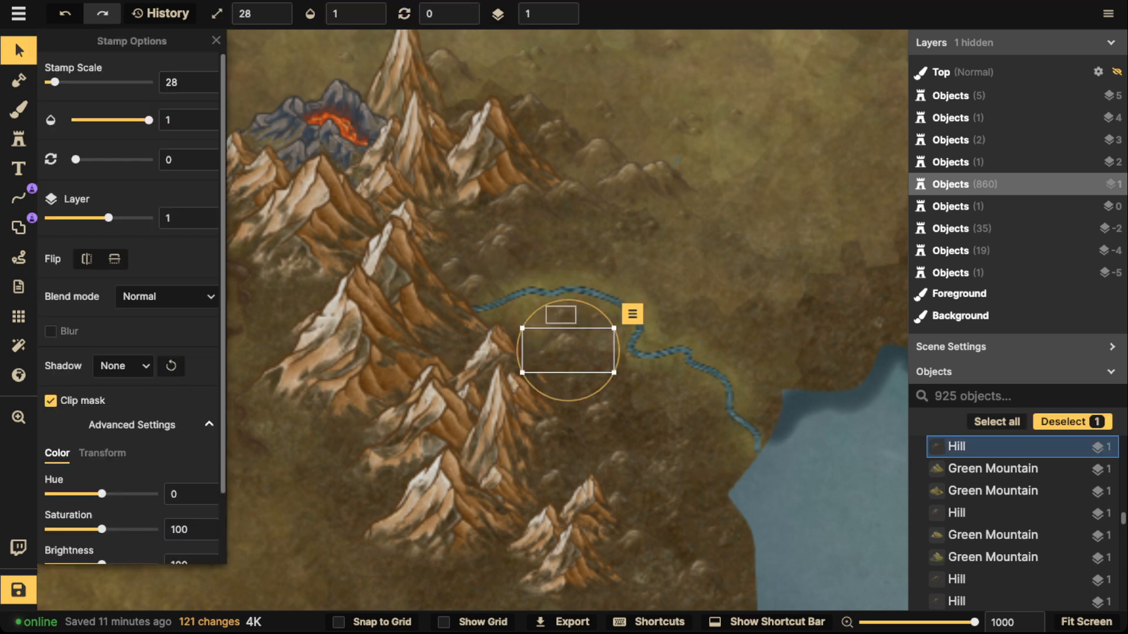
key(ctrl+v)
scroll(566, 313, up, 2)
scroll(567, 313, down, 3)
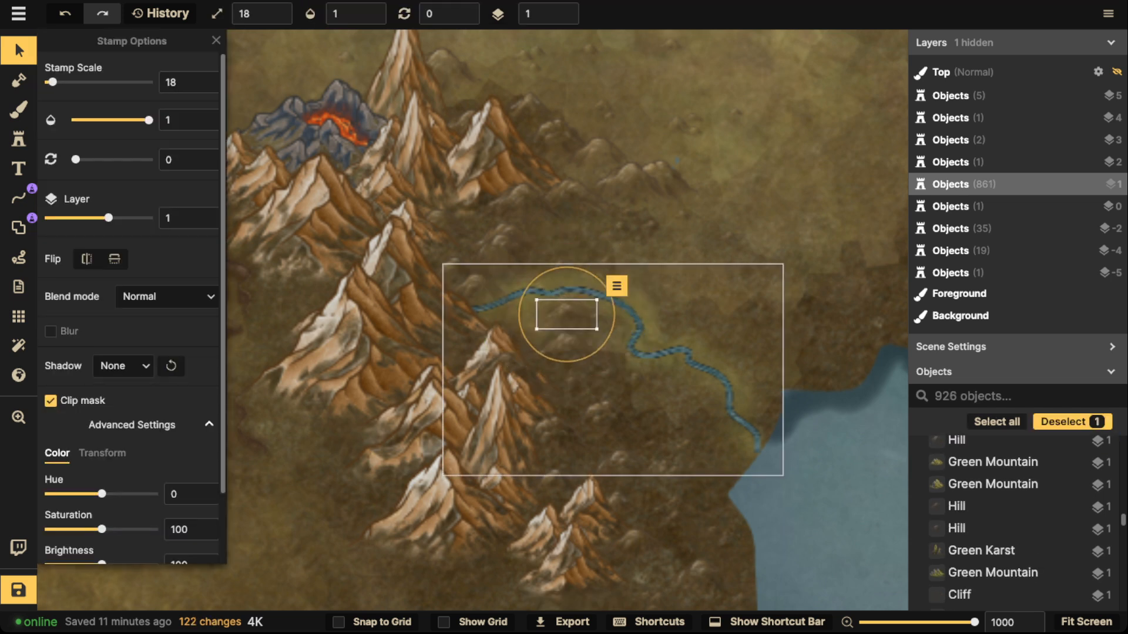
drag(567, 314, 529, 302)
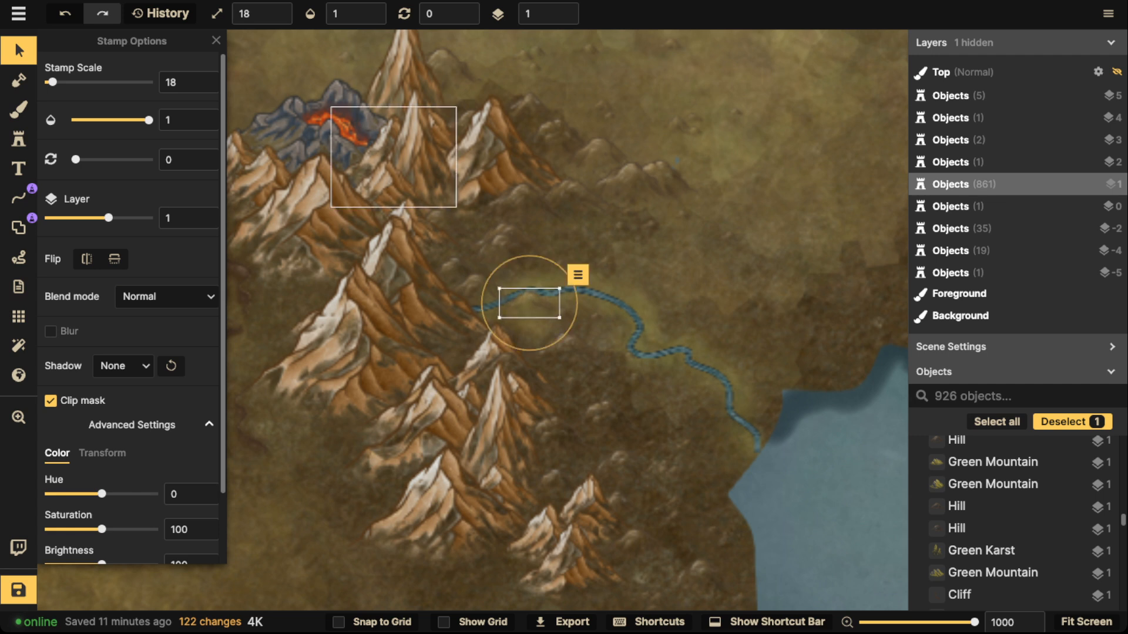
- Stretch the duplicated hill to a height of 132 and deselect it
click(102, 453)
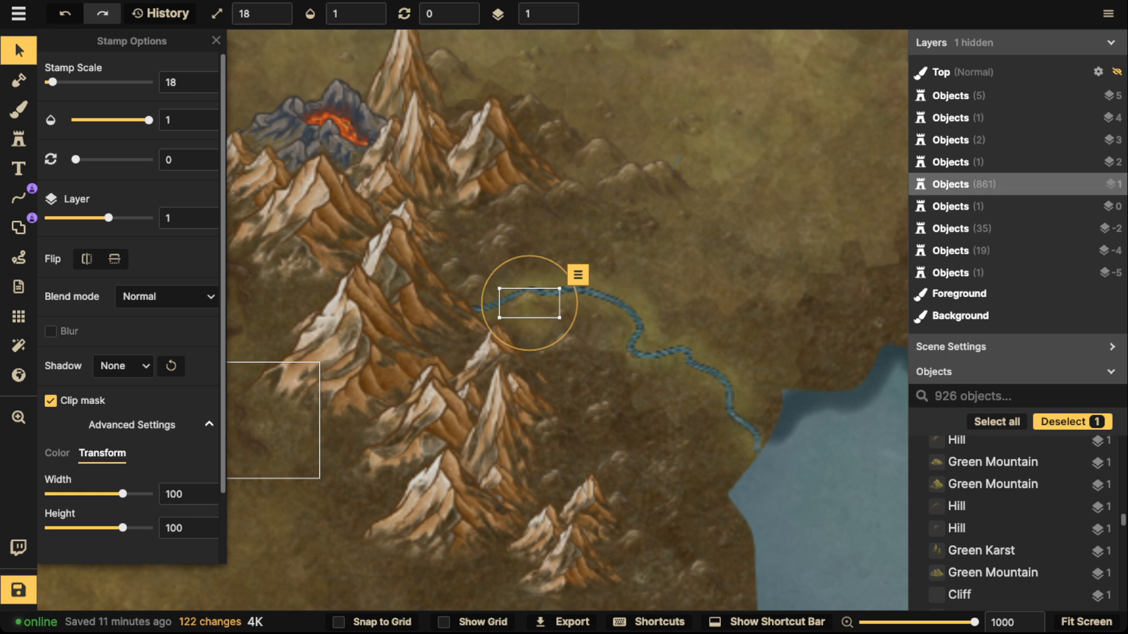
drag(123, 528, 127, 528)
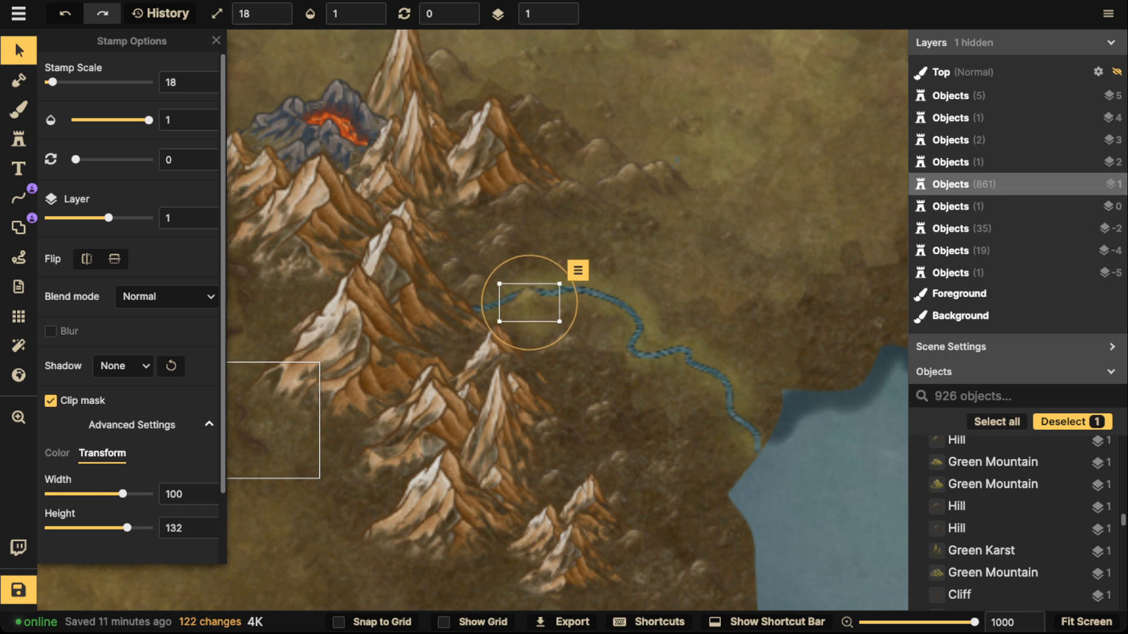
click(588, 384)
- Duplicate a small hill at scale 8 and place the copy on the river's south bank, just before its first bend
click(602, 419)
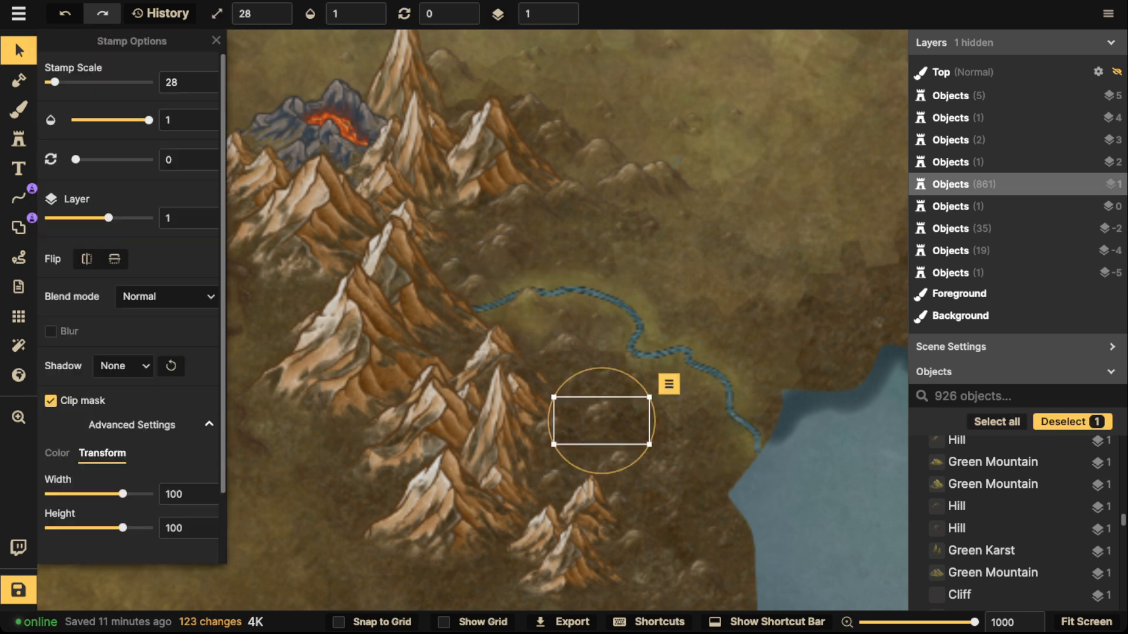
click(561, 315)
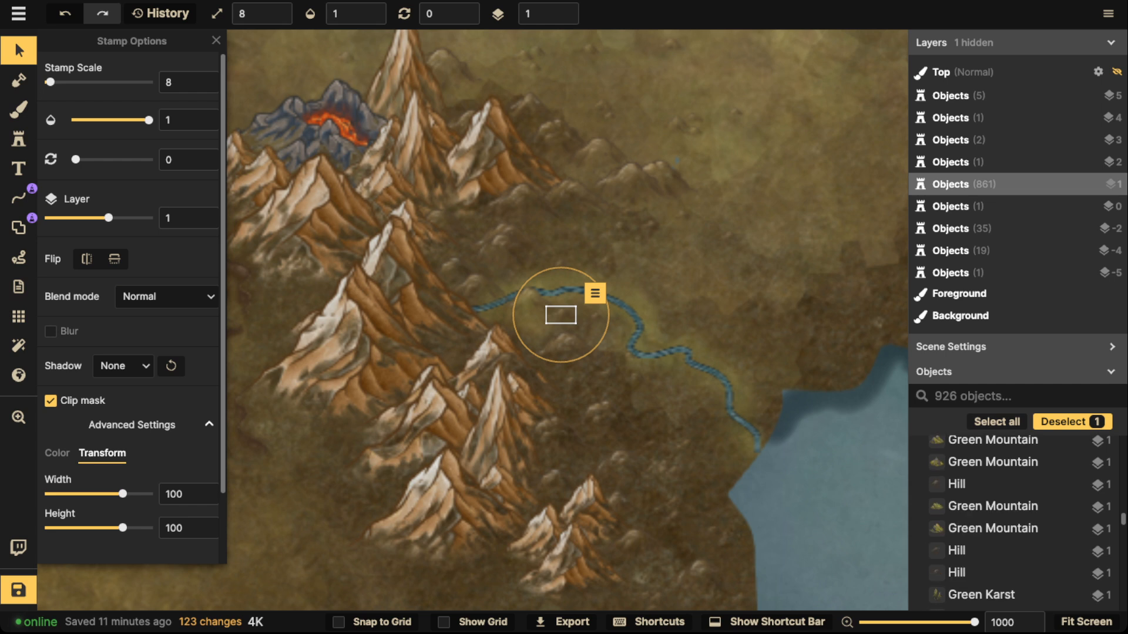
key(ctrl+c)
key(ctrl+v)
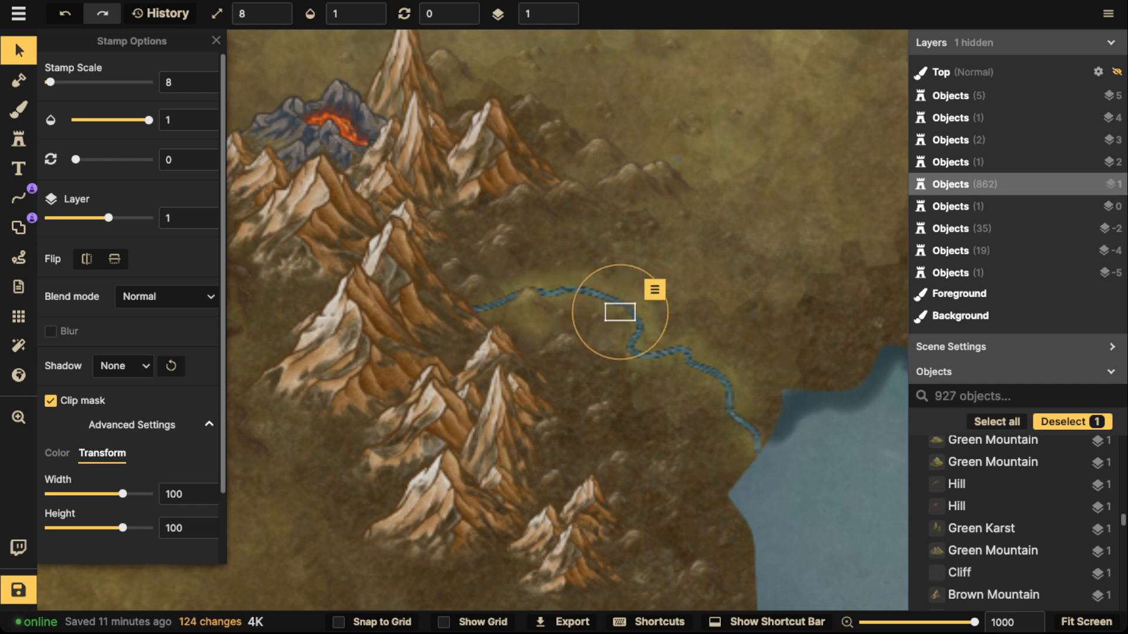
scroll(620, 312, up, 2)
scroll(620, 311, down, 1)
scroll(620, 312, down, 1)
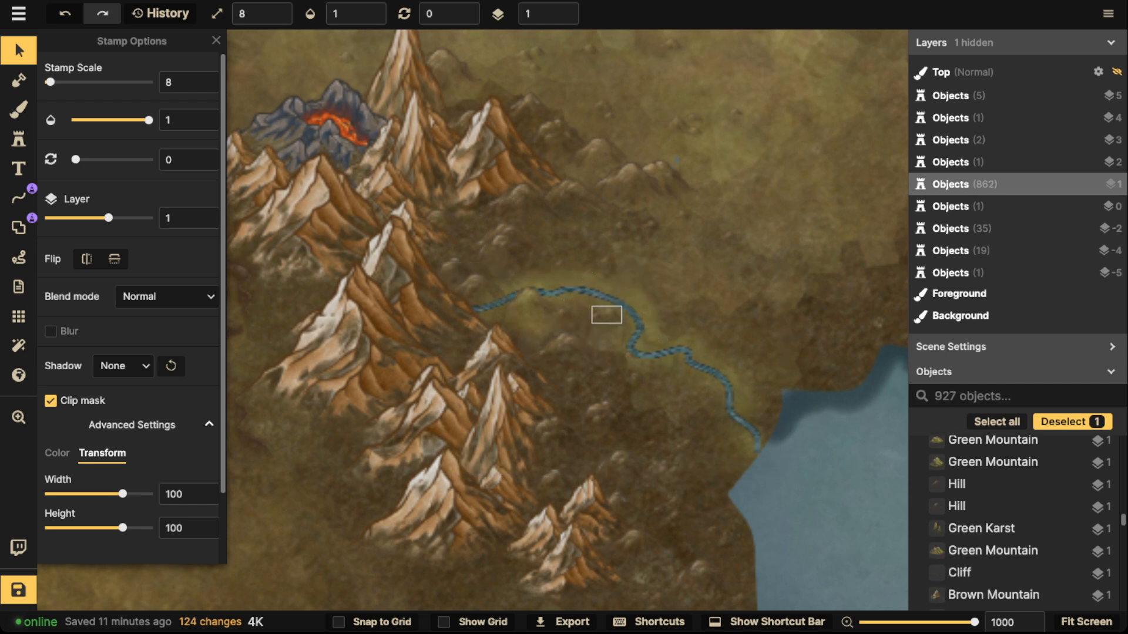
- Place another hill copy at scale 10 on the north bank of the river's upper course and deselect it
scroll(596, 306, up, 1)
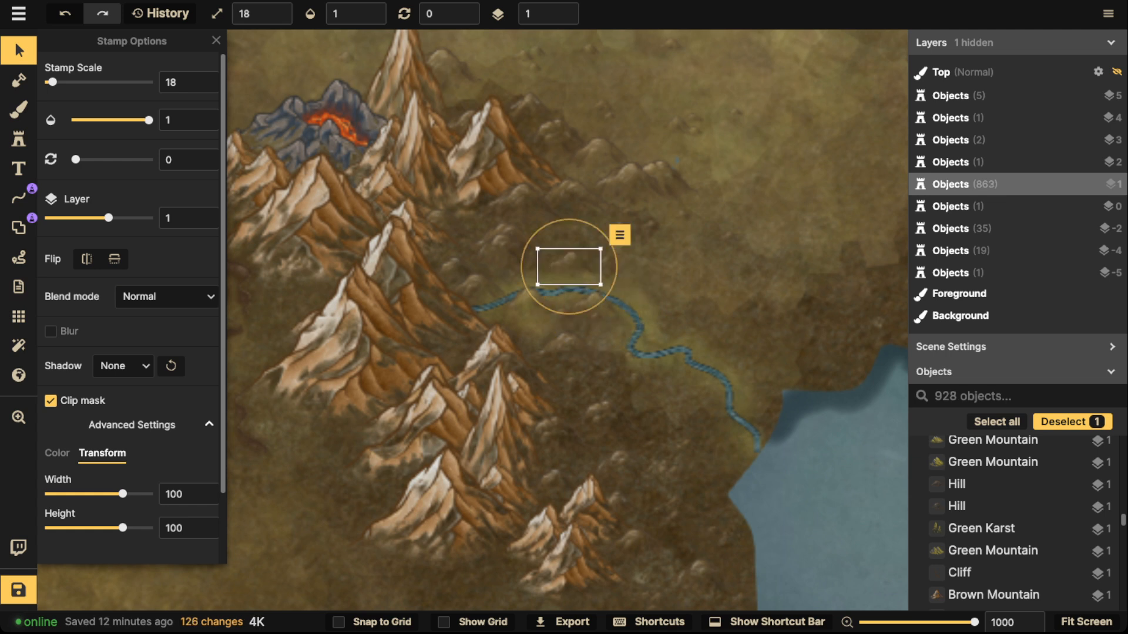
click(564, 274)
scroll(561, 276, down, 1)
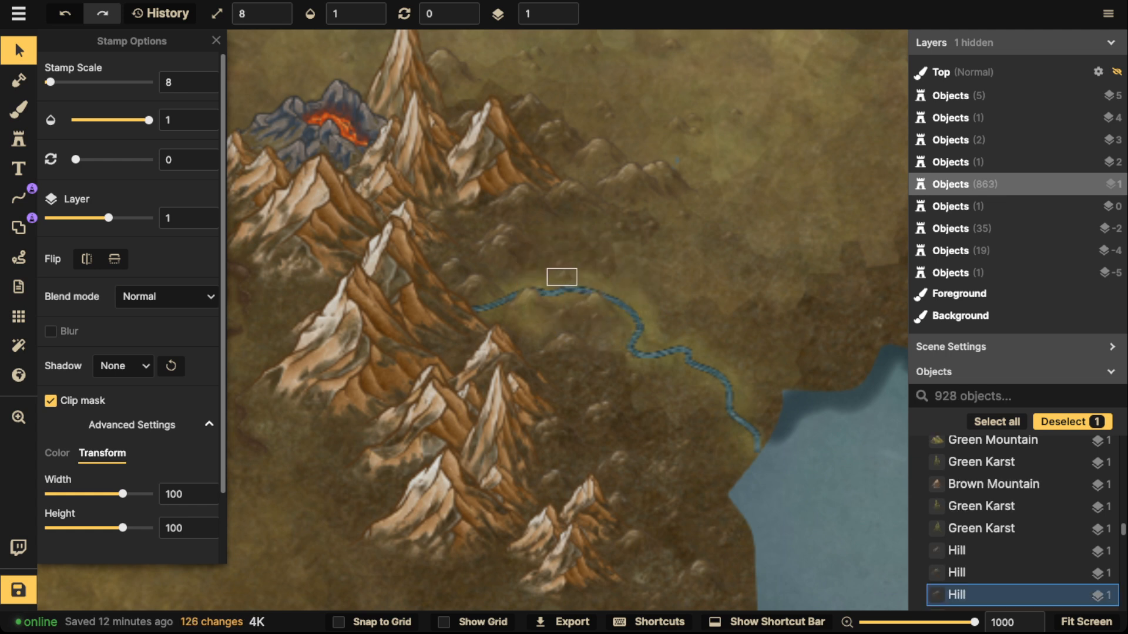
click(560, 276)
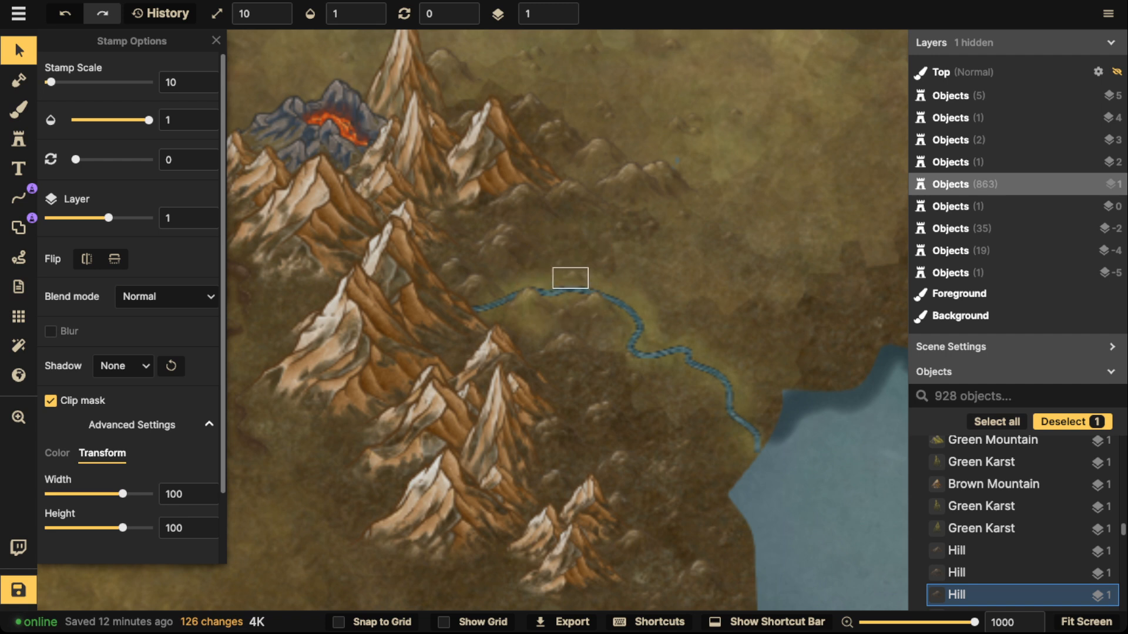
drag(545, 279, 544, 279)
key(Escape)
- Review the new river's surroundings and the whole world map, and save the map
scroll(447, 279, down, 3)
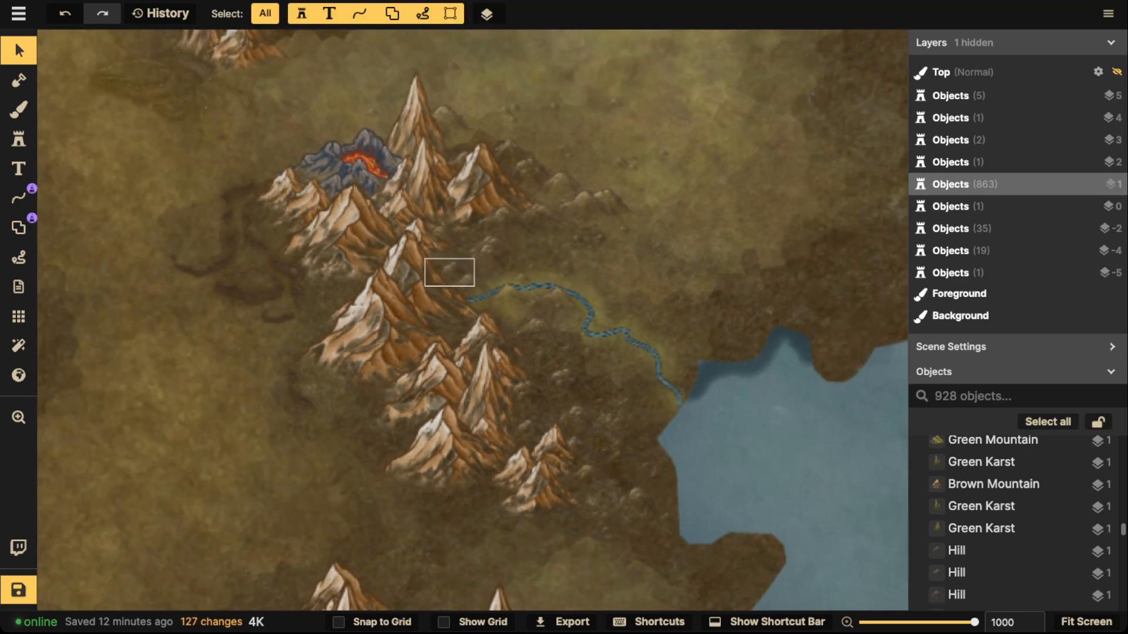
scroll(470, 287, down, 6)
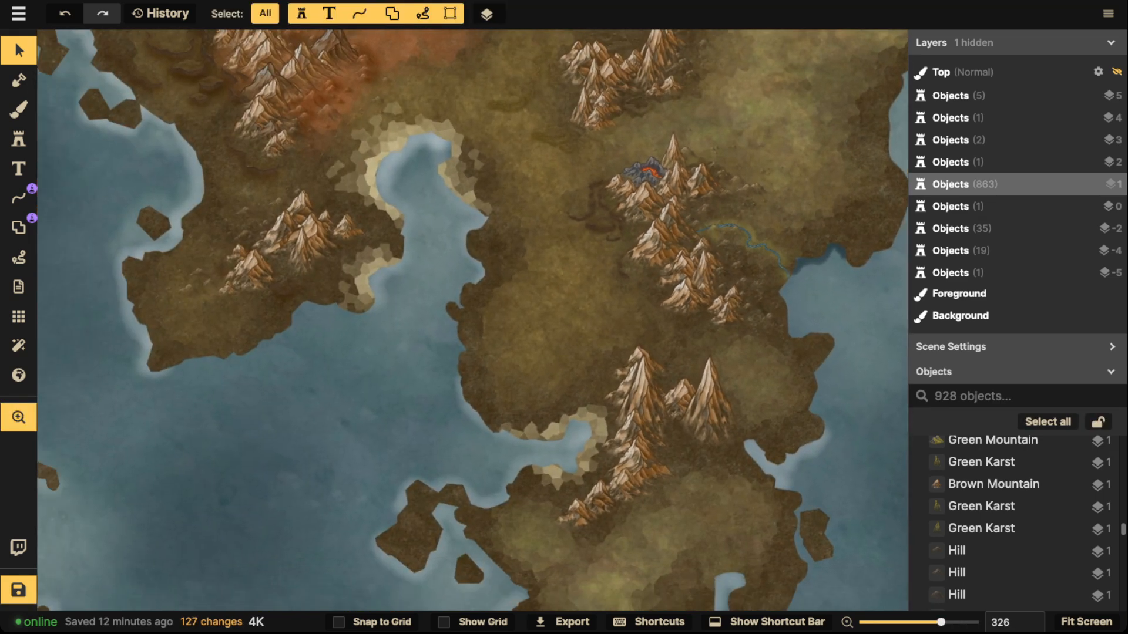
drag(570, 212, 568, 272)
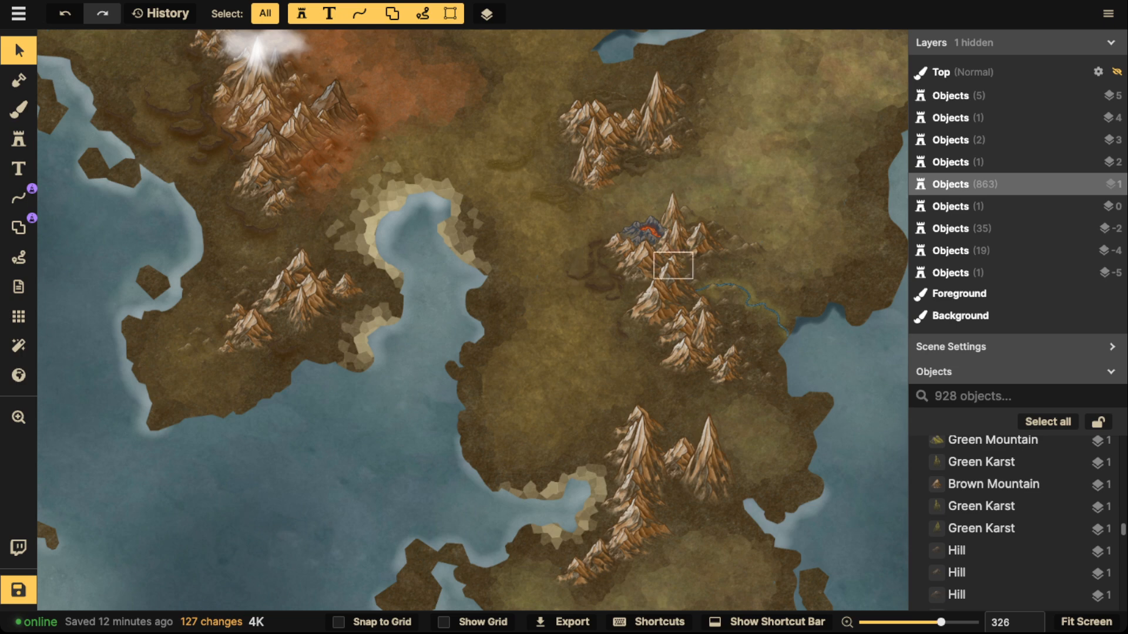
scroll(726, 301, up, 7)
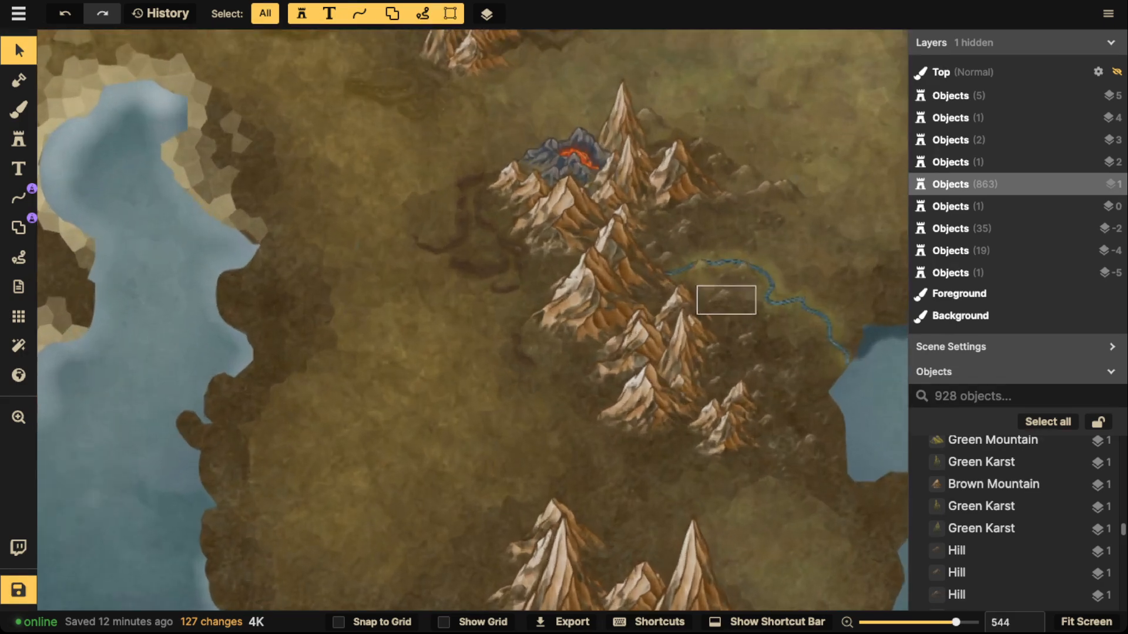
drag(726, 301, 531, 323)
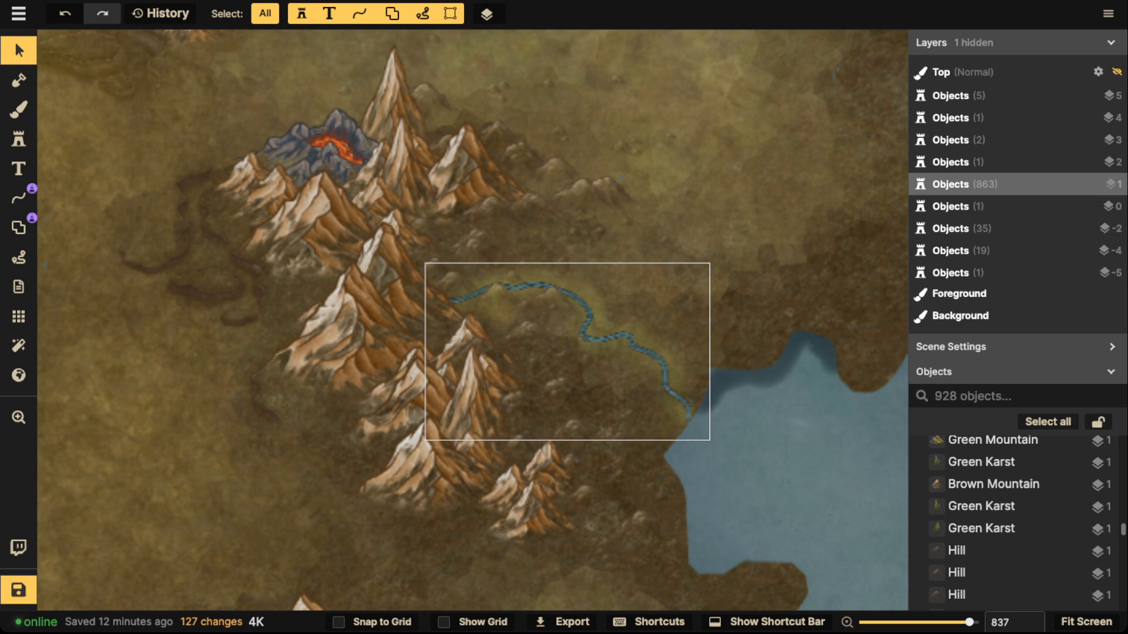
scroll(581, 296, down, 2)
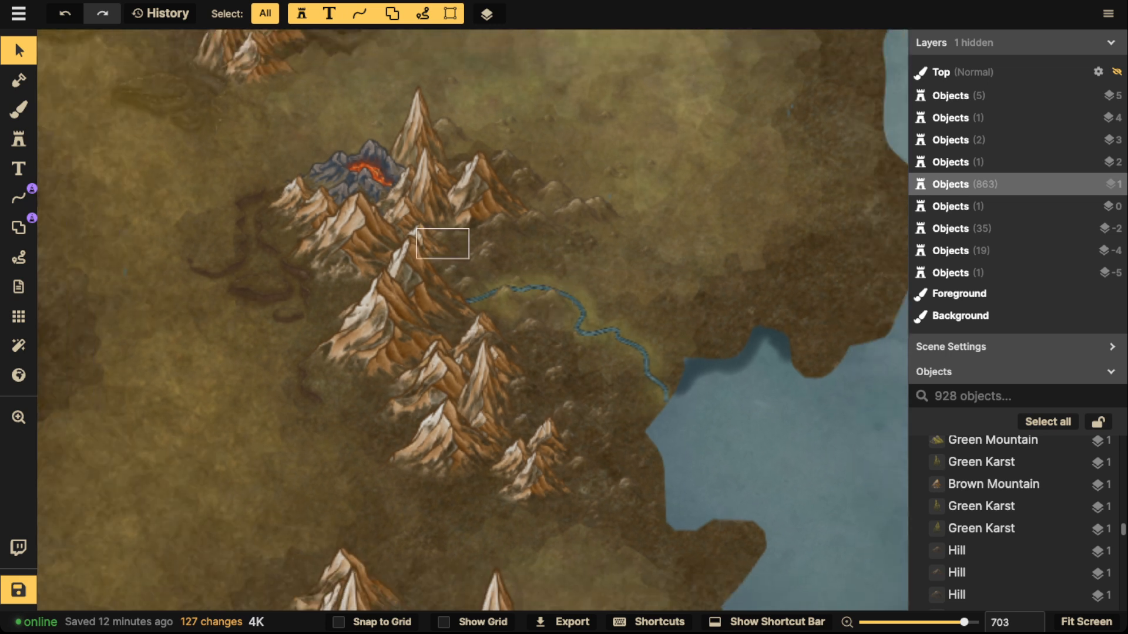
scroll(333, 178, down, 2)
drag(264, 200, 905, 350)
drag(411, 276, 495, 282)
scroll(495, 283, down, 3)
scroll(507, 276, down, 10)
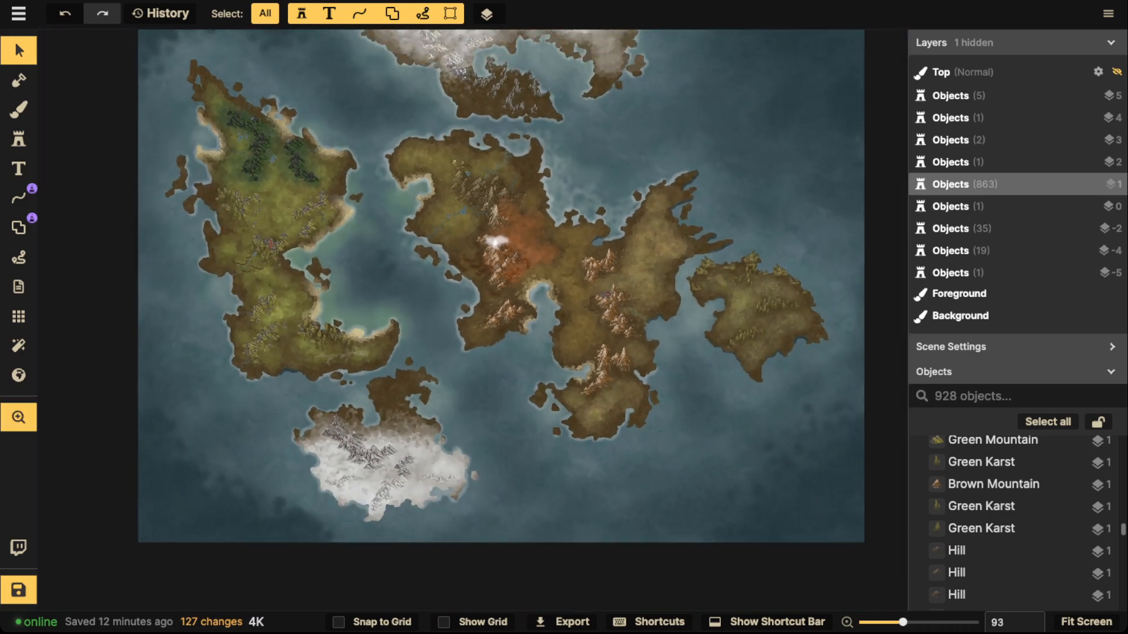
drag(506, 276, 510, 347)
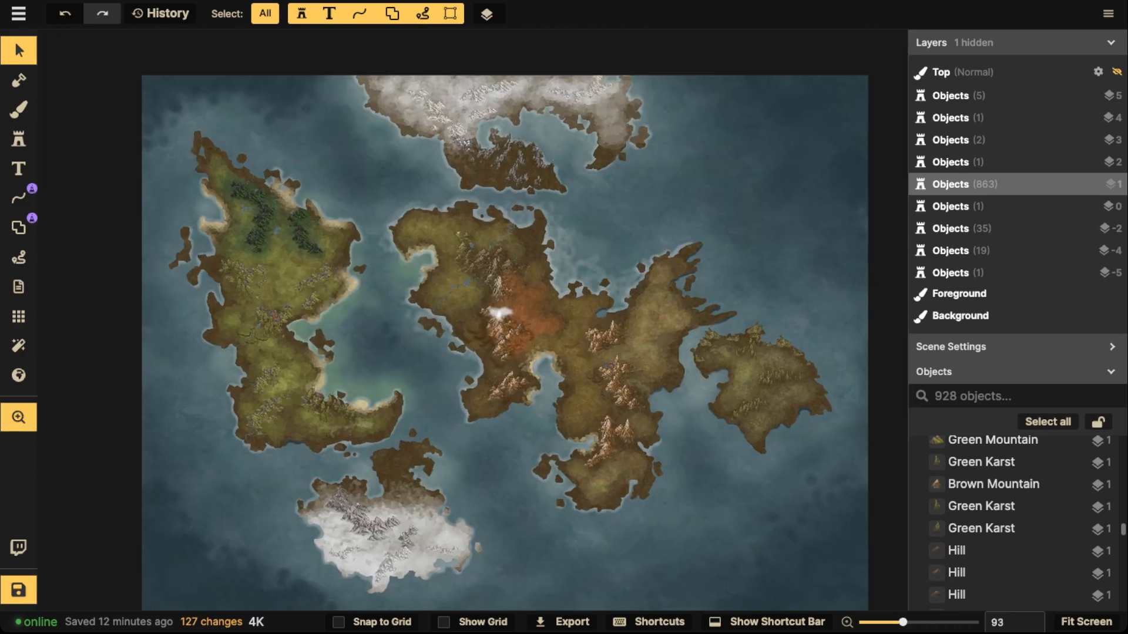
key(ctrl+s)
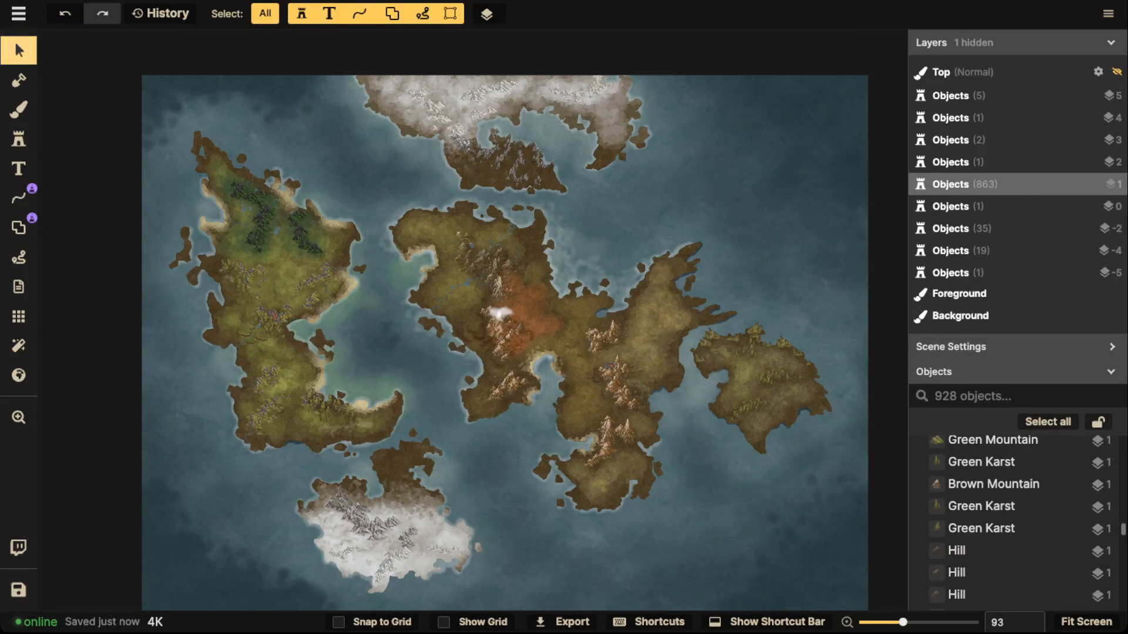
- Nudge the short river west of the southwestern green-grey mountain range slightly toward the peaks and deselect it
scroll(185, 355, up, 5)
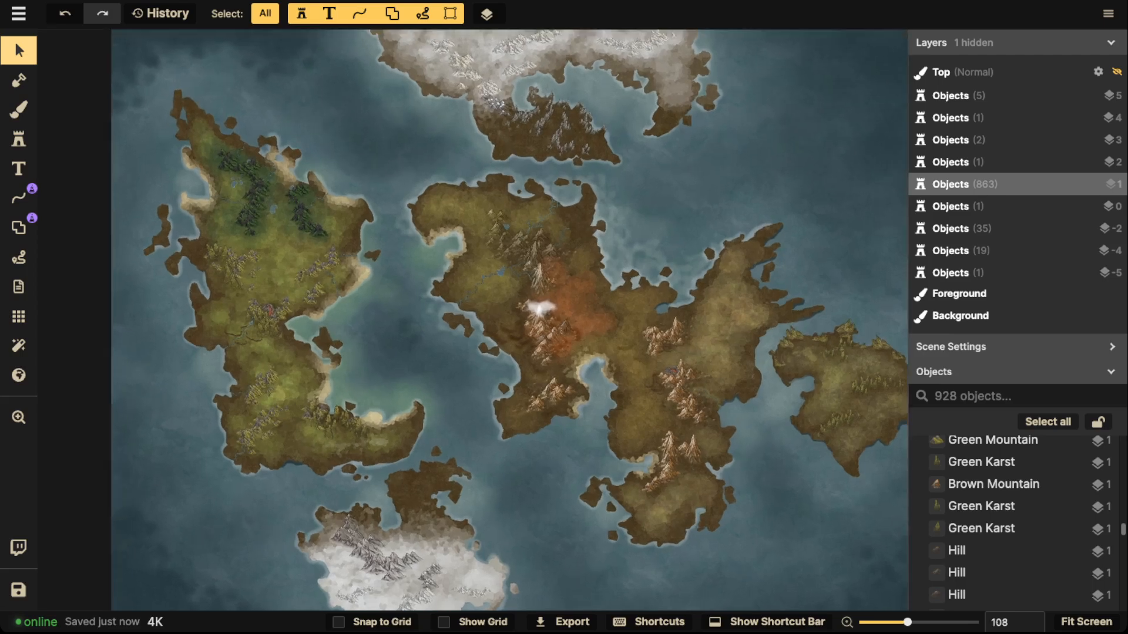
scroll(382, 341, up, 2)
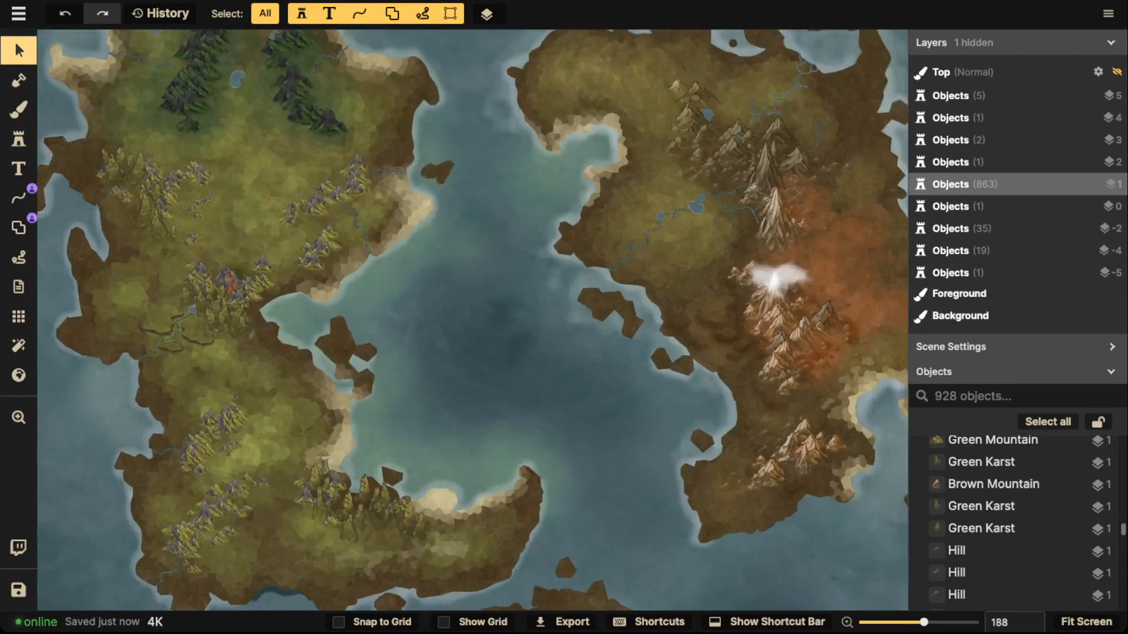
drag(246, 535, 462, 327)
scroll(449, 347, up, 2)
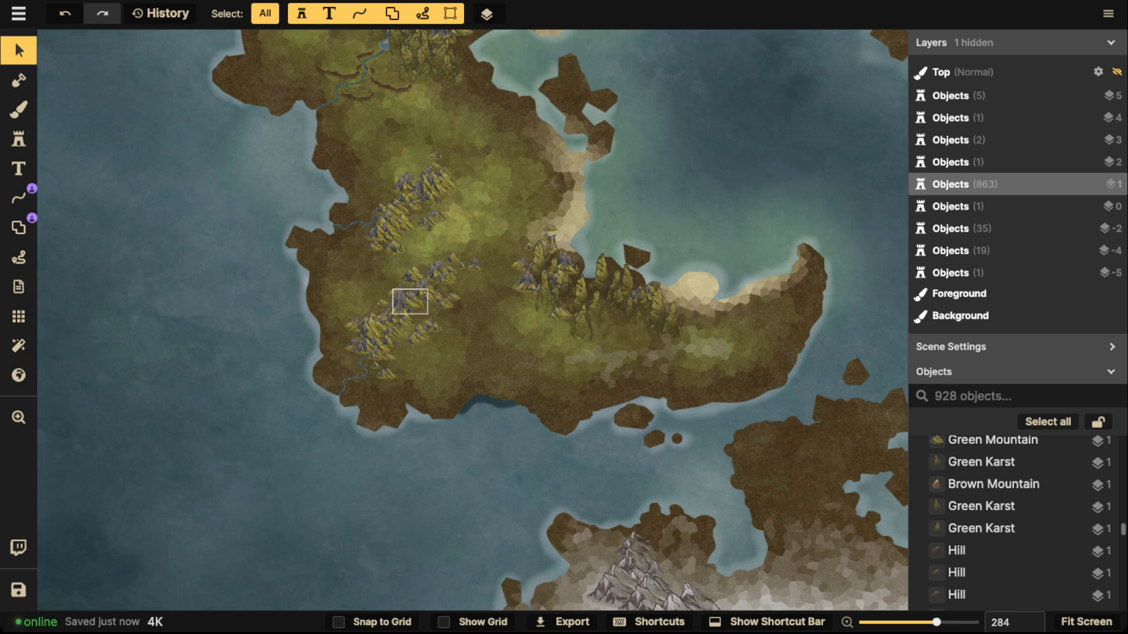
scroll(405, 297, up, 1)
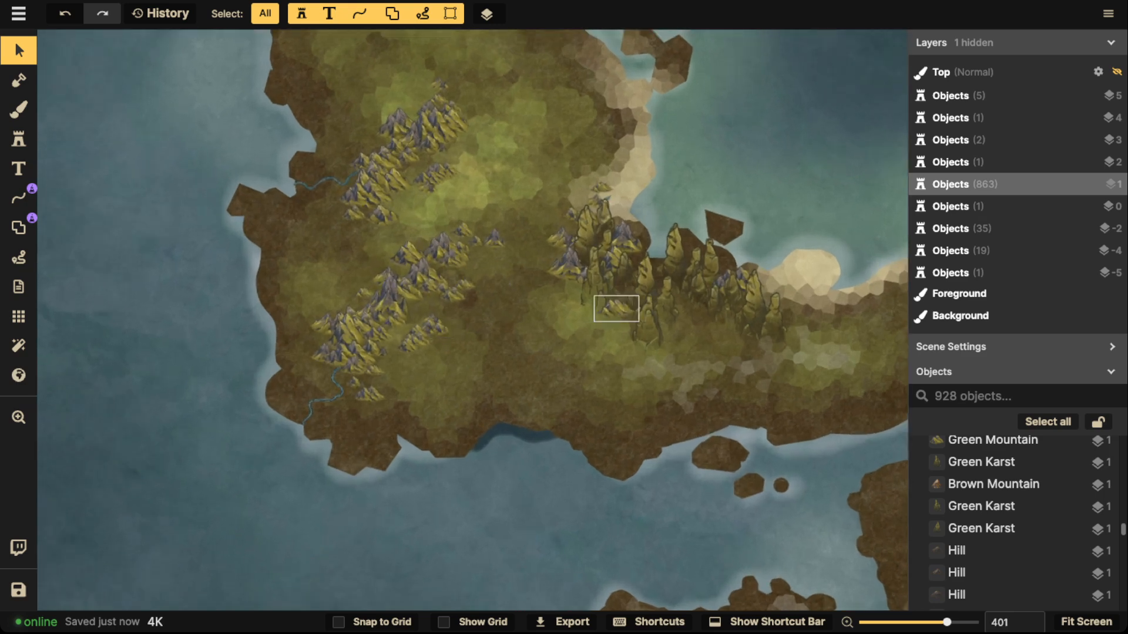
drag(409, 262, 407, 356)
drag(427, 285, 439, 361)
click(339, 354)
drag(340, 354, 343, 354)
key(Escape)
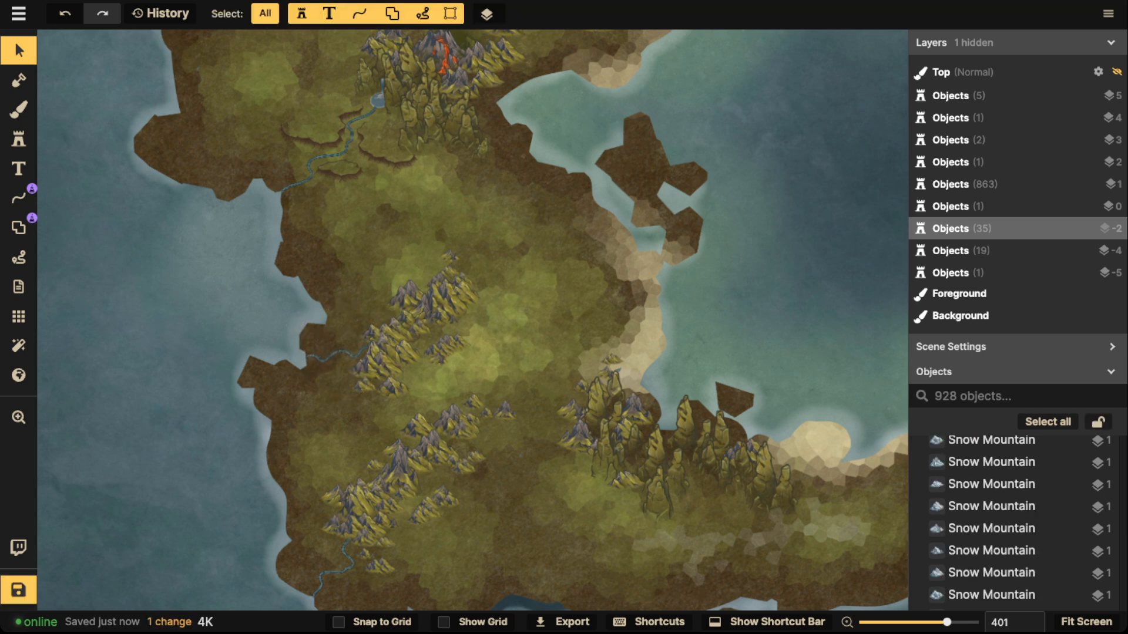
- Select the river below the lava-topped peaks and start the free-draw Line tool with the river stamp at scale 18 on layer -2
drag(368, 76, 341, 190)
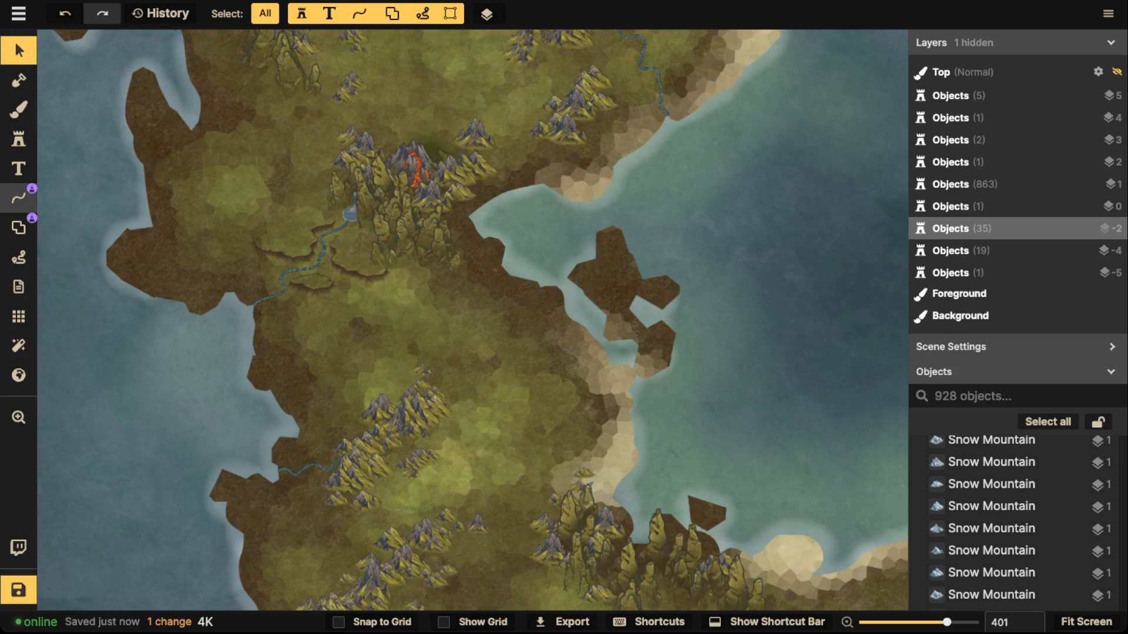
click(294, 257)
click(289, 271)
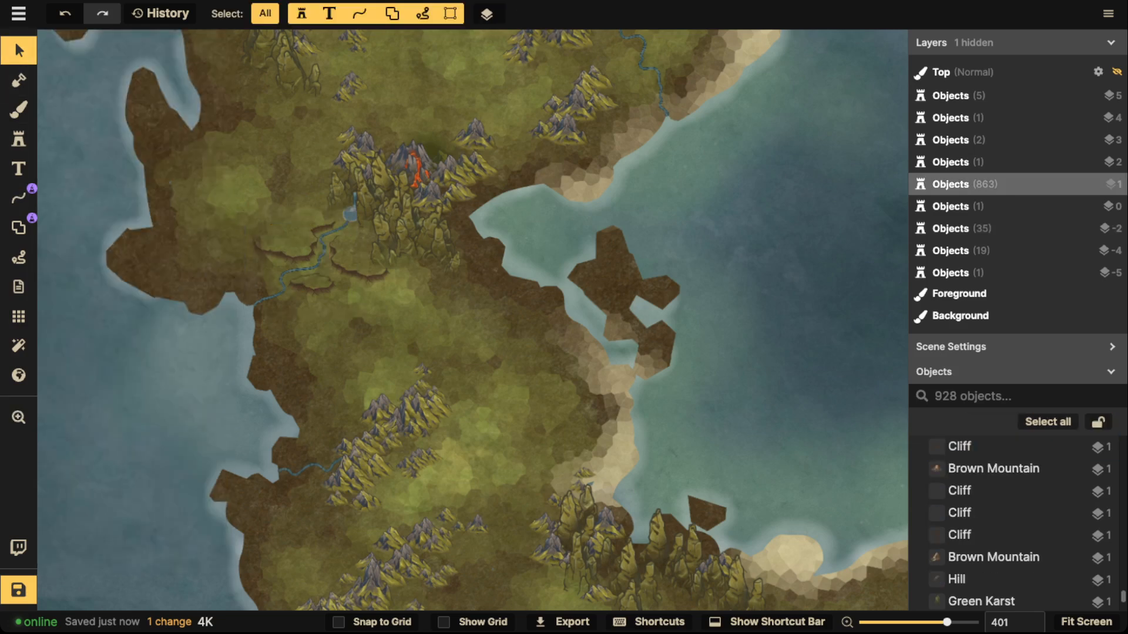
click(289, 271)
click(19, 198)
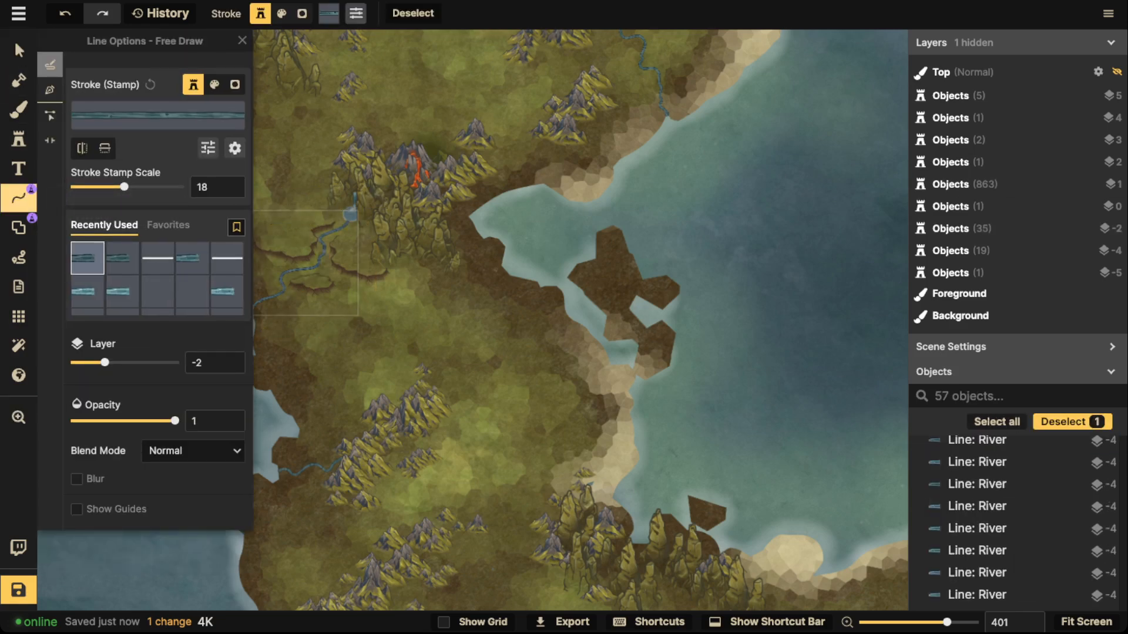
- Survey the southern landmasses and the southwestern peninsula for a place to add a river
scroll(599, 441, down, 2)
drag(599, 441, 305, 108)
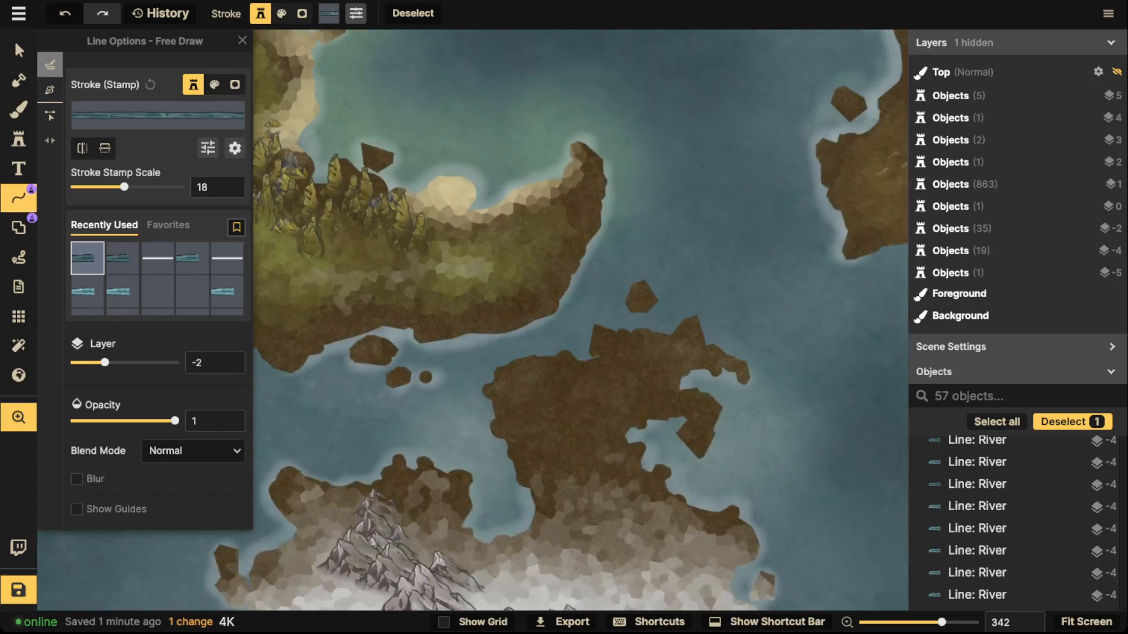
drag(646, 411, 590, 278)
scroll(377, 171, up, 2)
scroll(605, 429, down, 3)
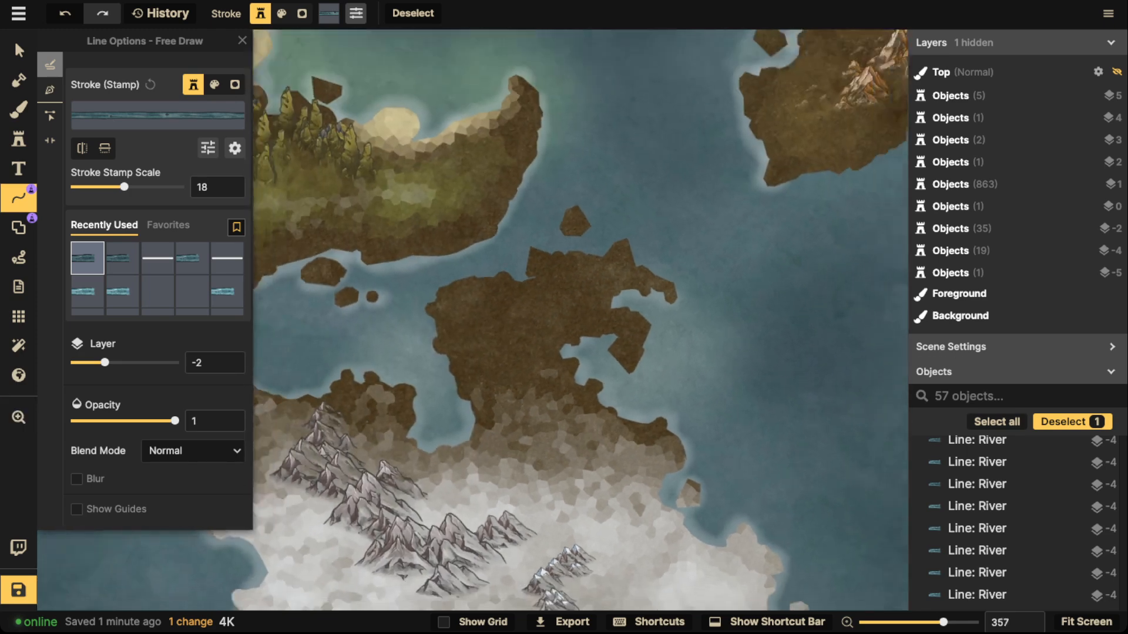
drag(605, 428, 752, 207)
drag(431, 189, 565, 385)
scroll(566, 385, up, 3)
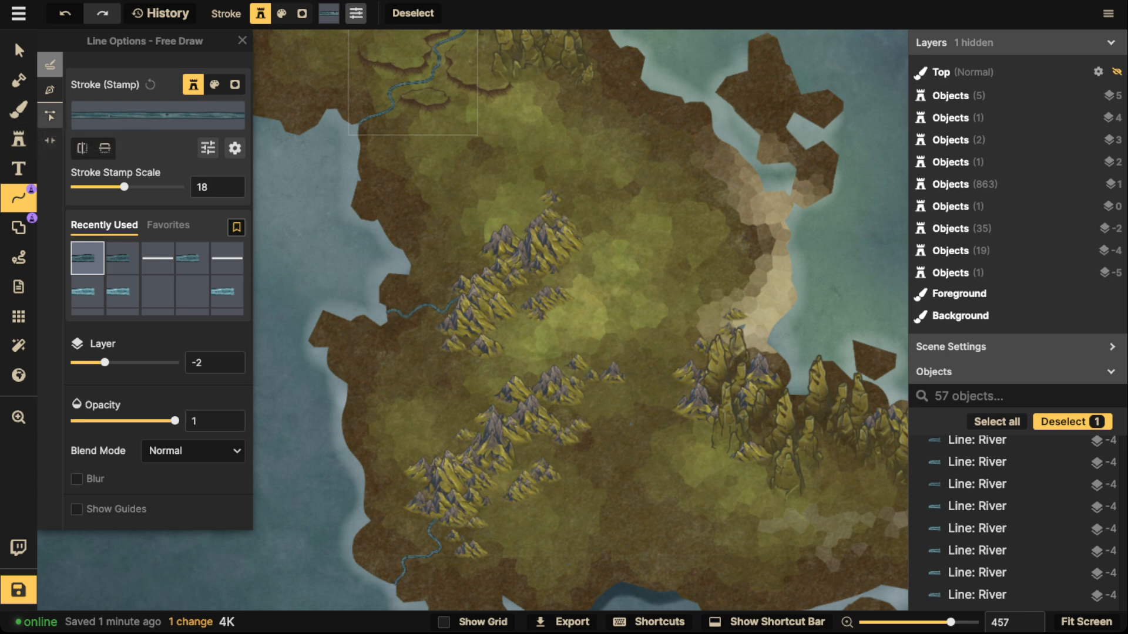
click(50, 89)
drag(639, 455, 608, 370)
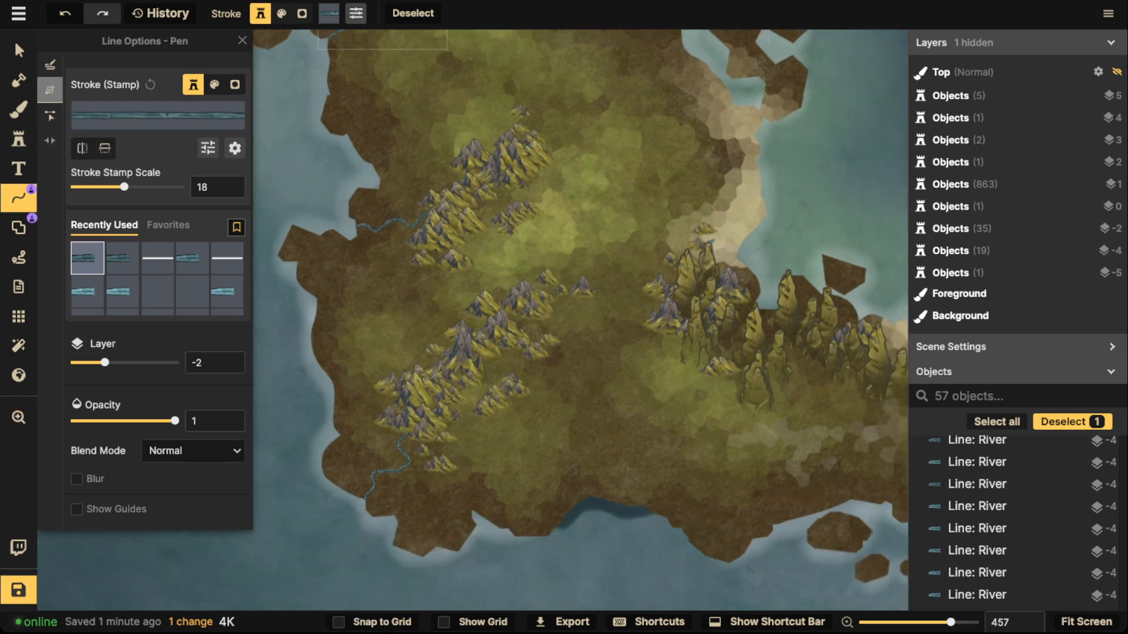
click(506, 396)
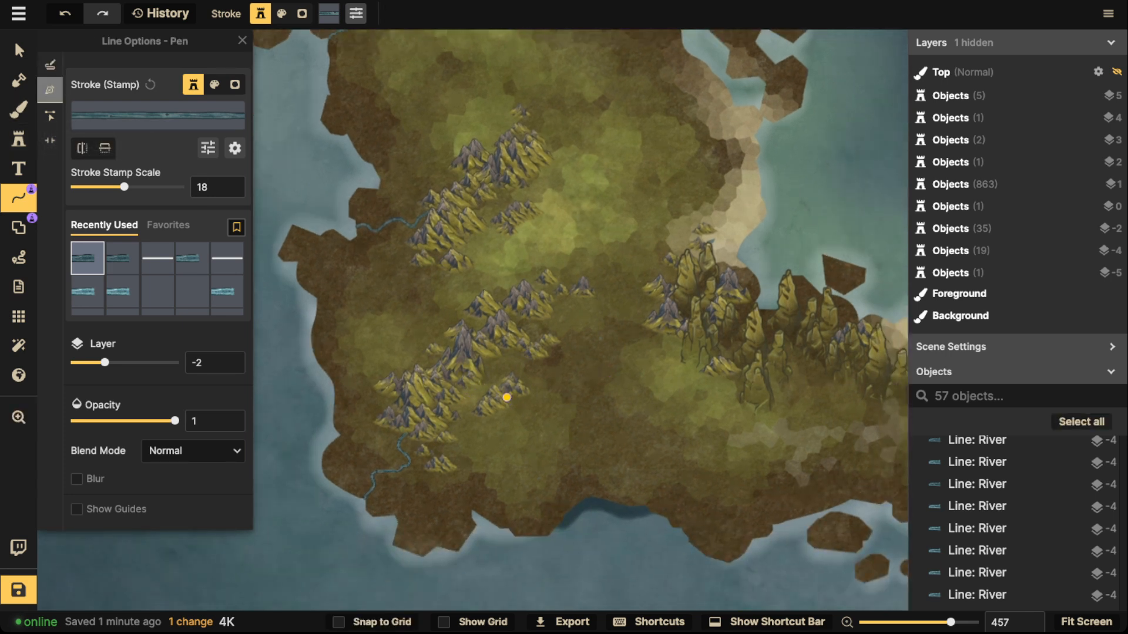
click(524, 406)
key(Escape)
- Draw a winding free-hand river from the small southwestern mountains down to the south coast
click(50, 64)
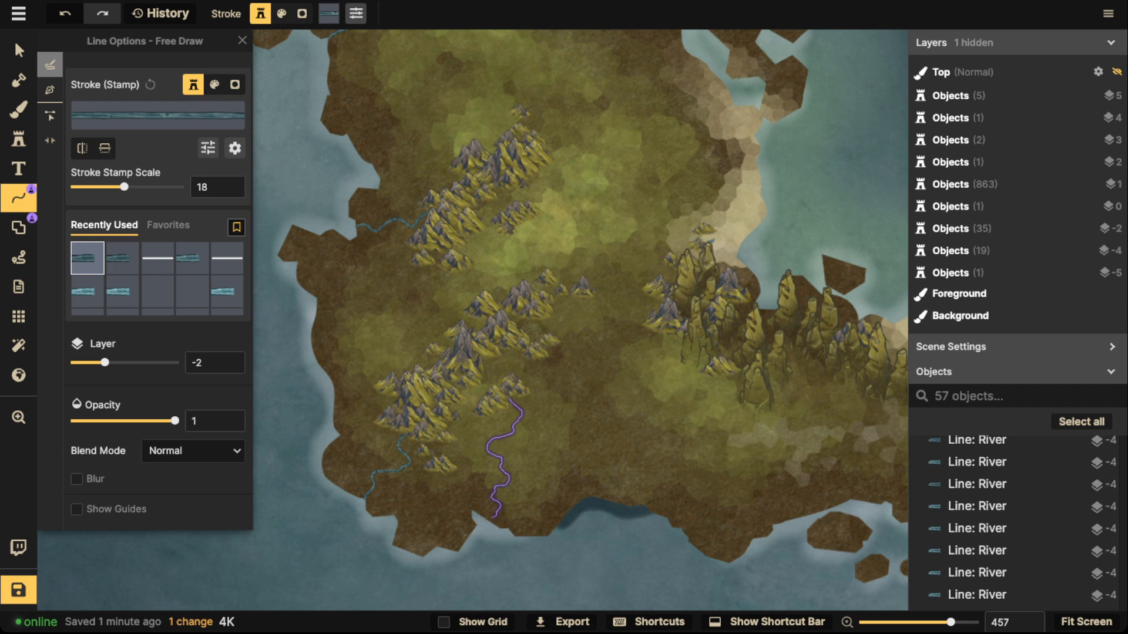
drag(492, 520, 492, 521)
key(Escape)
- Draw a river from the western karst peaks to the nearby coast, and another at the southern end of the green range north of them
key(space)
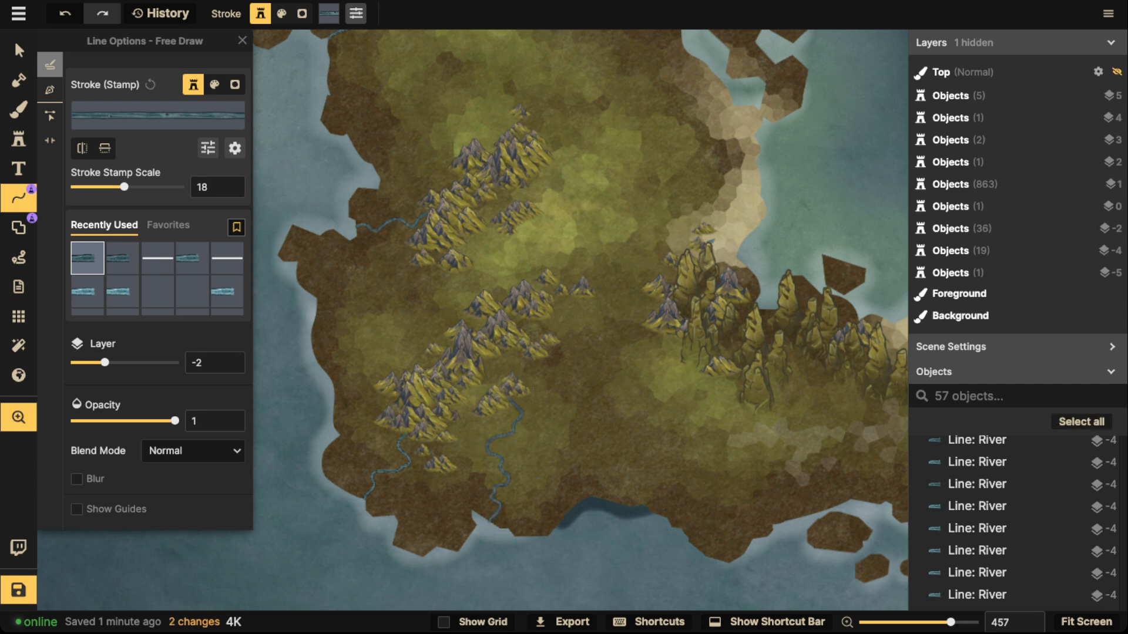
mouse_move(675, 264)
mouse_down()
mouse_move(451, 374)
mouse_move(386, 434)
mouse_move(428, 473)
mouse_move(686, 461)
mouse_move(759, 511)
mouse_up()
drag(588, 235, 739, 566)
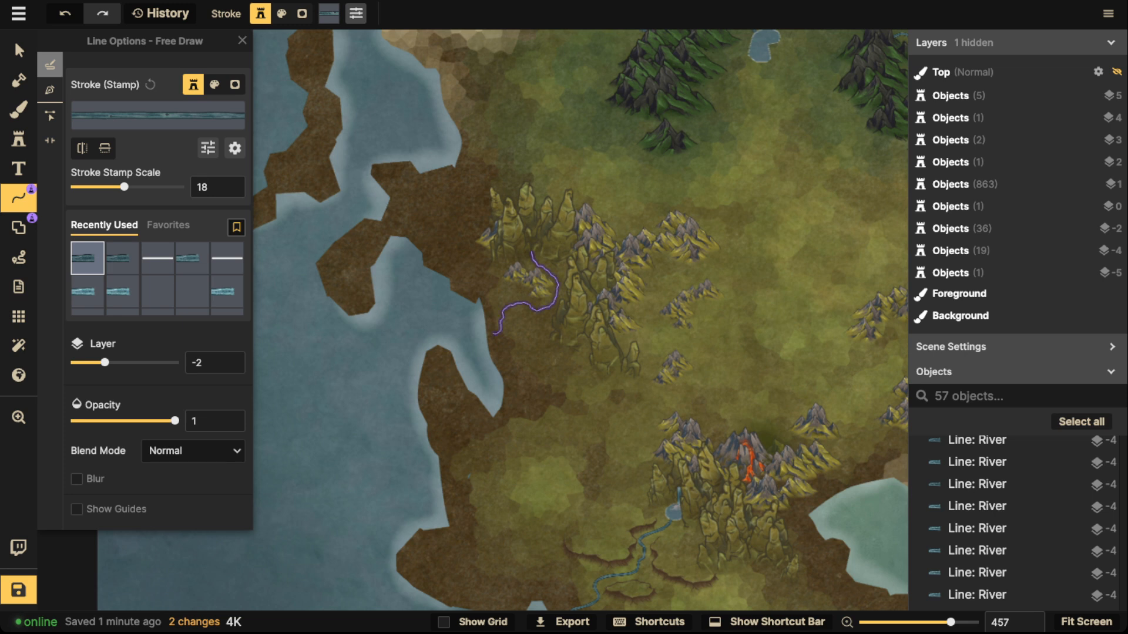
mouse_move(531, 254)
mouse_down()
mouse_move(551, 271)
mouse_move(403, 426)
mouse_move(335, 548)
mouse_move(391, 524)
mouse_move(427, 457)
mouse_up()
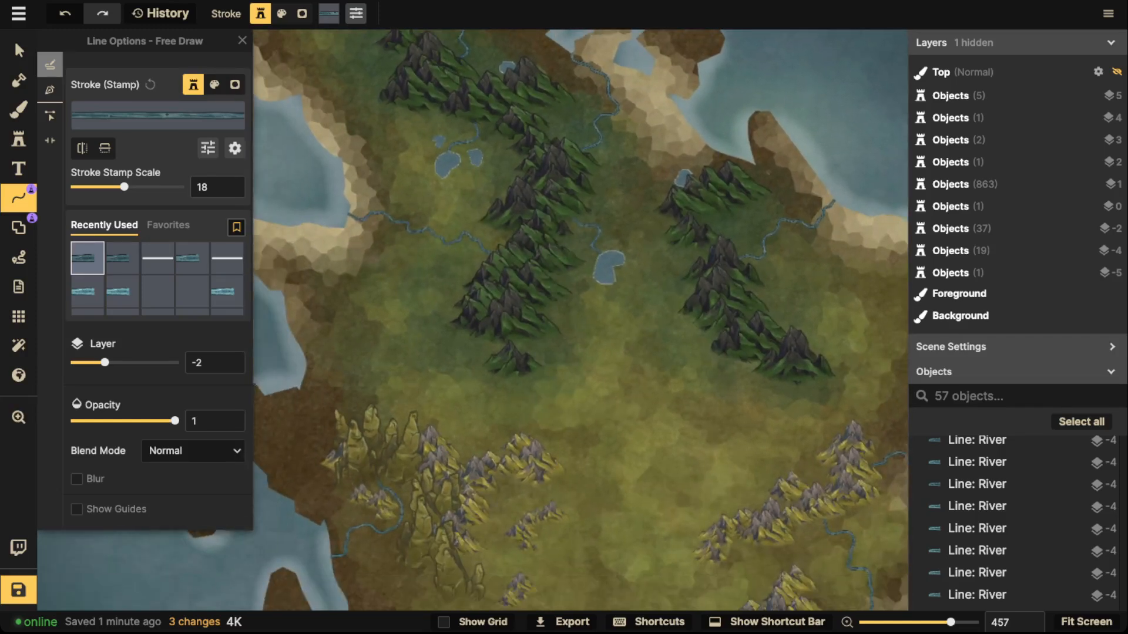
drag(540, 336, 547, 349)
drag(533, 402, 533, 403)
- Draw a winding river from the southeastern karst peaks of the western continent south to the coast
mouse_move(616, 499)
mouse_down()
mouse_move(372, 332)
mouse_move(431, 77)
mouse_up()
drag(505, 458, 558, 230)
drag(616, 447, 388, 188)
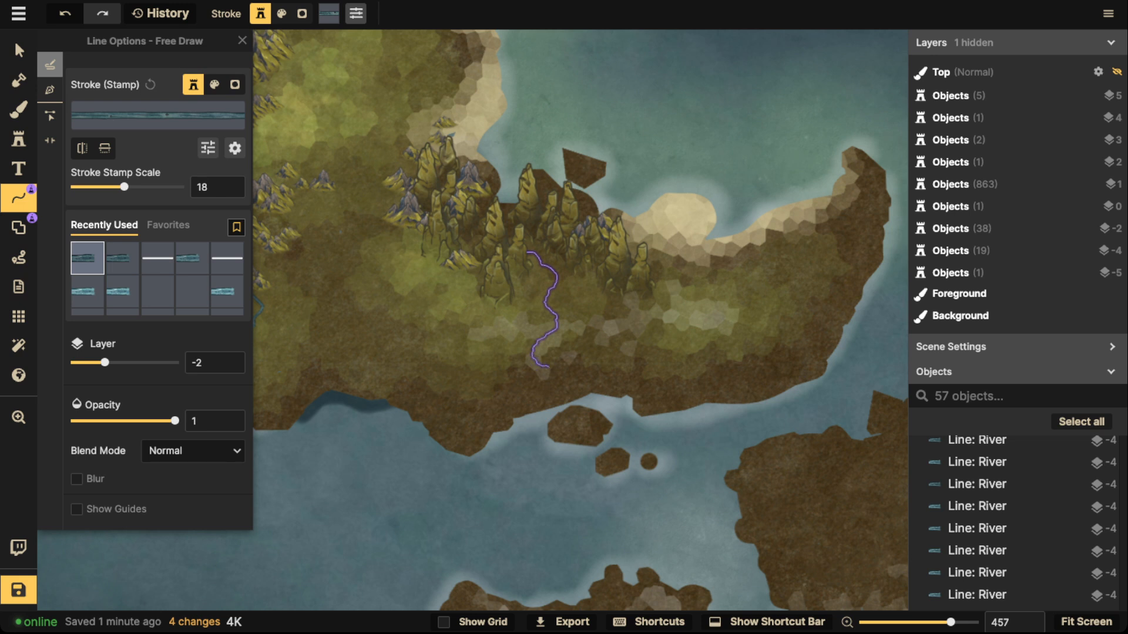
mouse_move(566, 398)
mouse_down()
mouse_move(575, 487)
mouse_move(546, 210)
mouse_move(495, 67)
mouse_move(285, 258)
mouse_up()
key(Escape)
- Draw a river from the cloud-topped mountain west to the dark hills, and another from those hills southwest to the coast
key(space)
drag(622, 235, 346, 456)
drag(587, 212, 475, 533)
key(space)
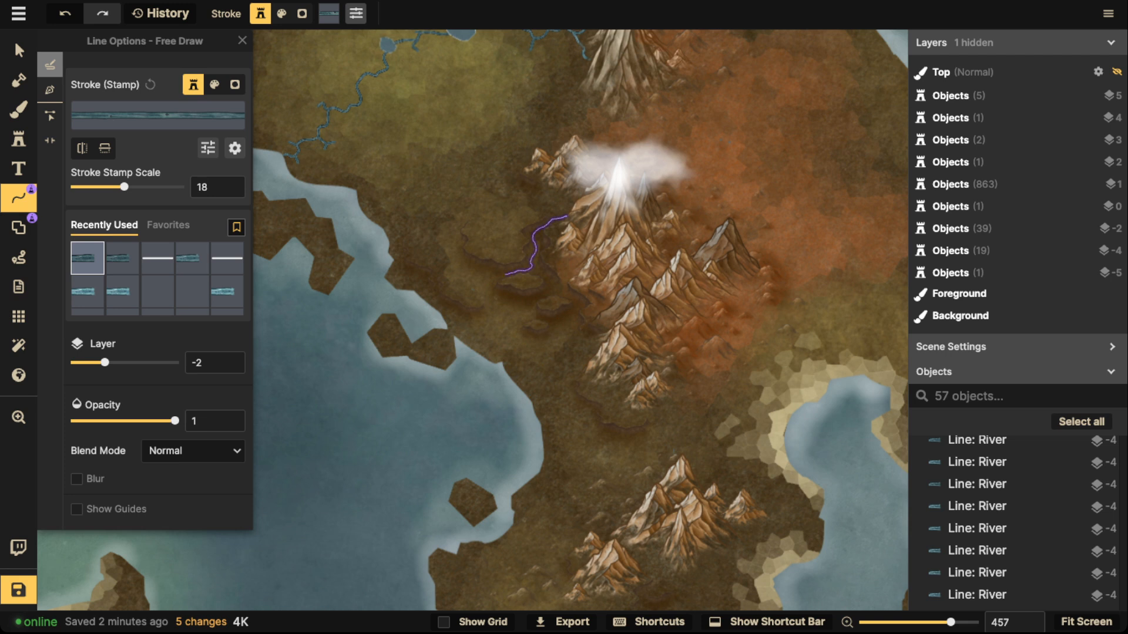
drag(512, 310, 468, 350)
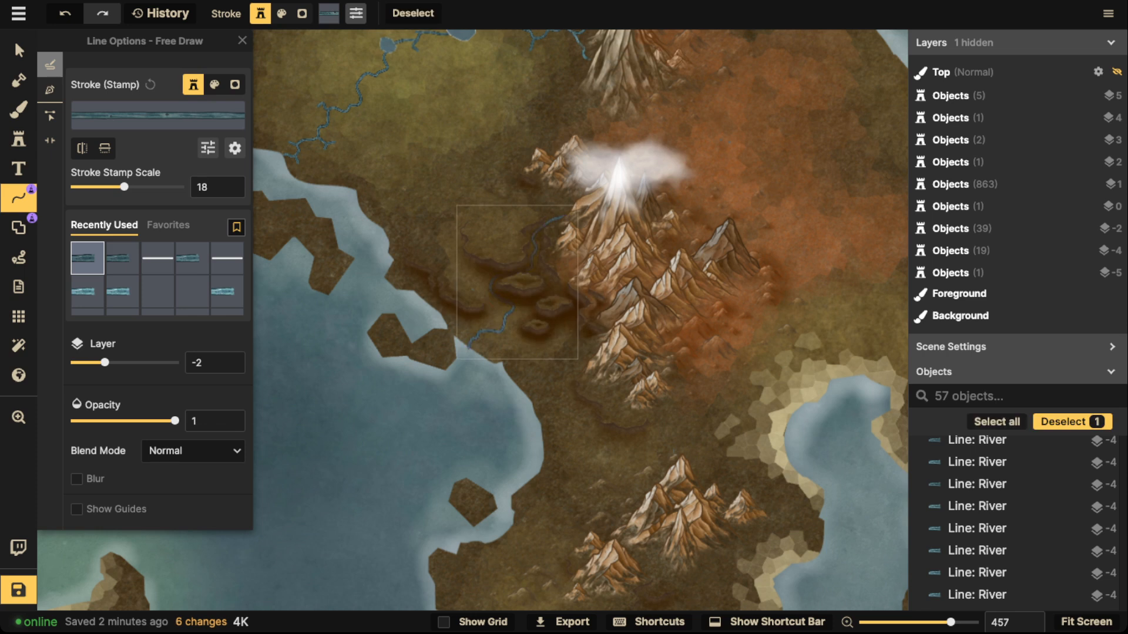
key(Escape)
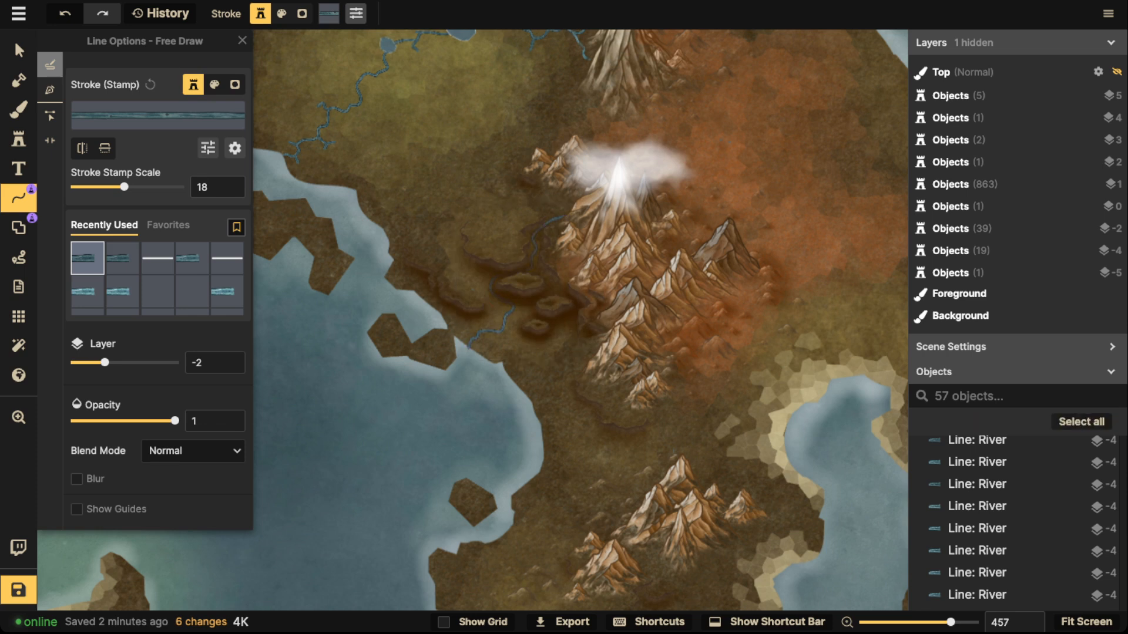
click(19, 50)
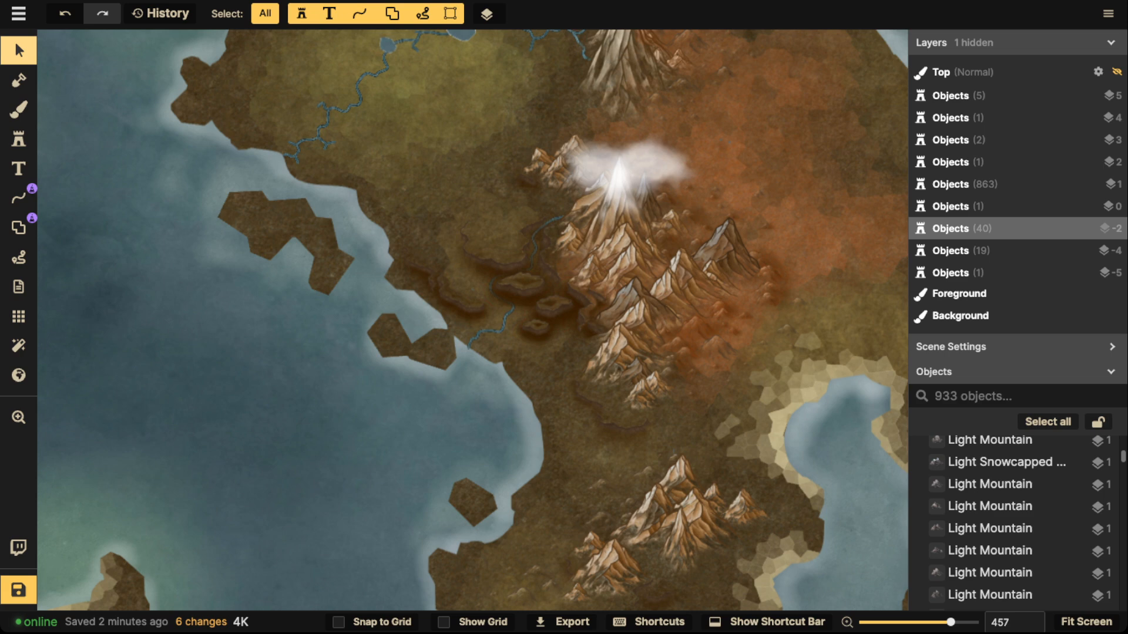
click(493, 328)
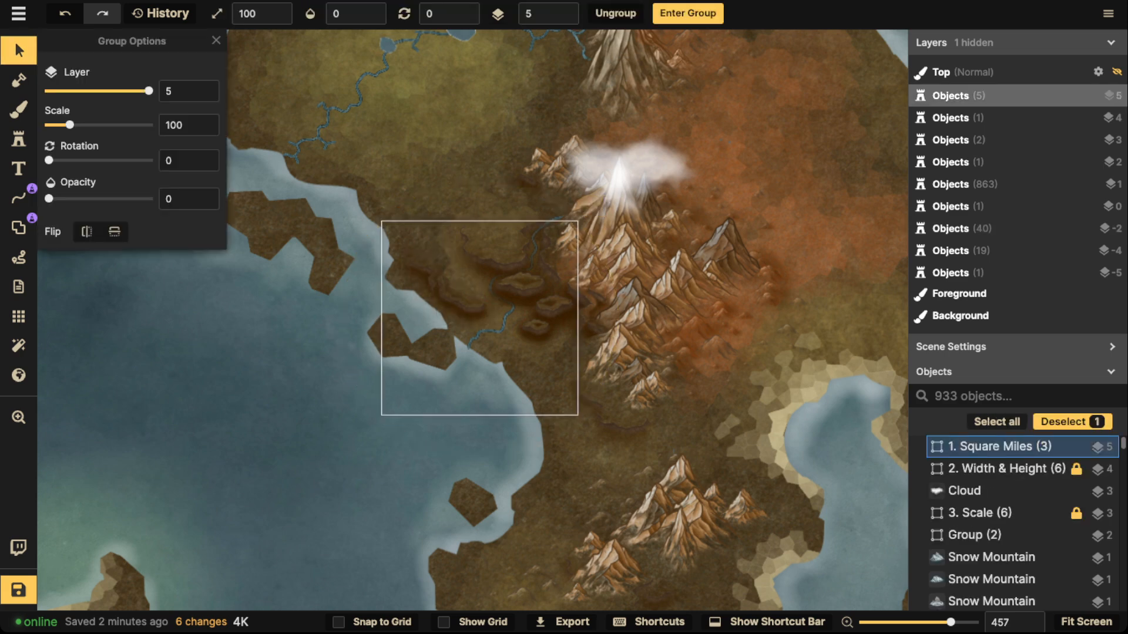
double_click(493, 328)
click(494, 328)
key(Escape)
scroll(387, 283, down, 5)
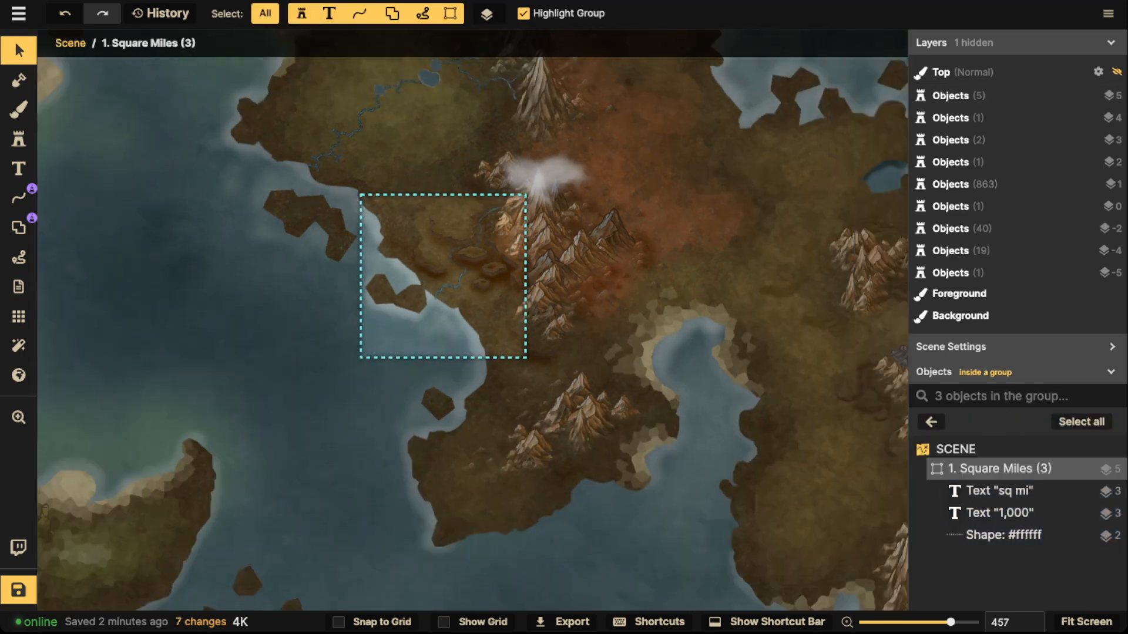
key(Escape)
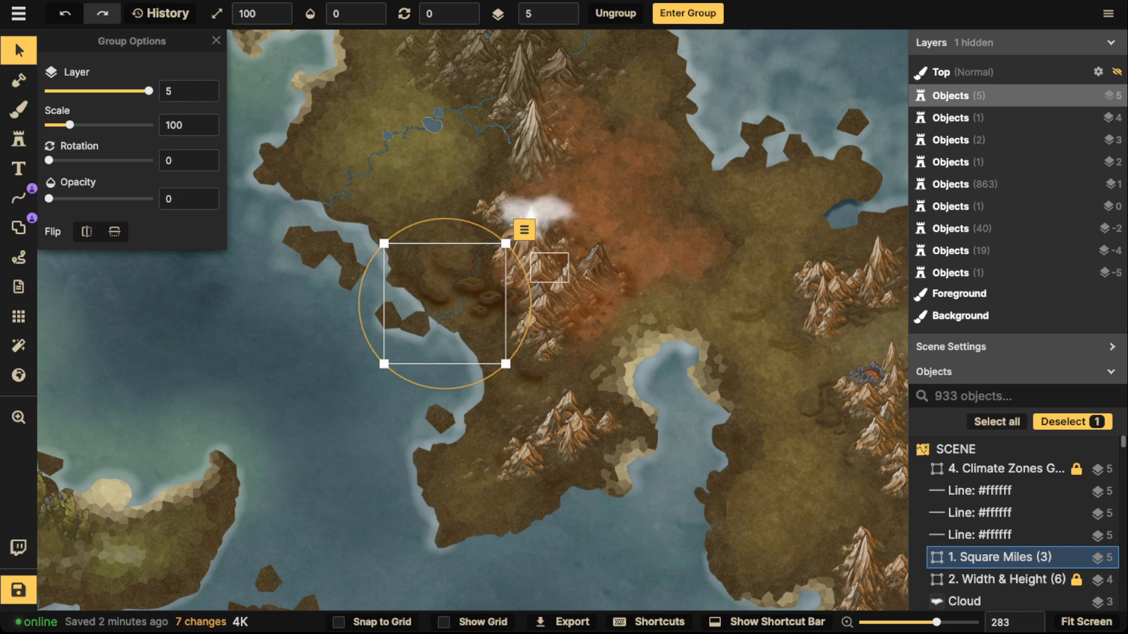
- Draw a river from the tall peak of the northeastern brown mountains to the bay north of it, with the river stamp at scale 9
click(19, 198)
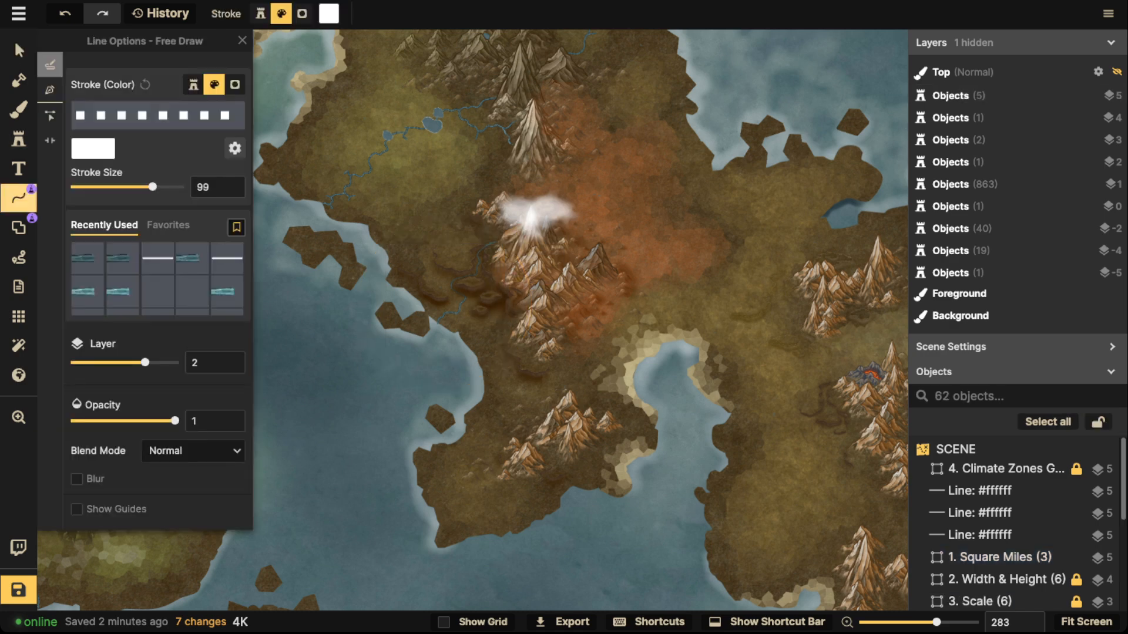
drag(705, 370, 511, 370)
scroll(511, 370, up, 1)
scroll(647, 333, up, 5)
drag(647, 332, 411, 490)
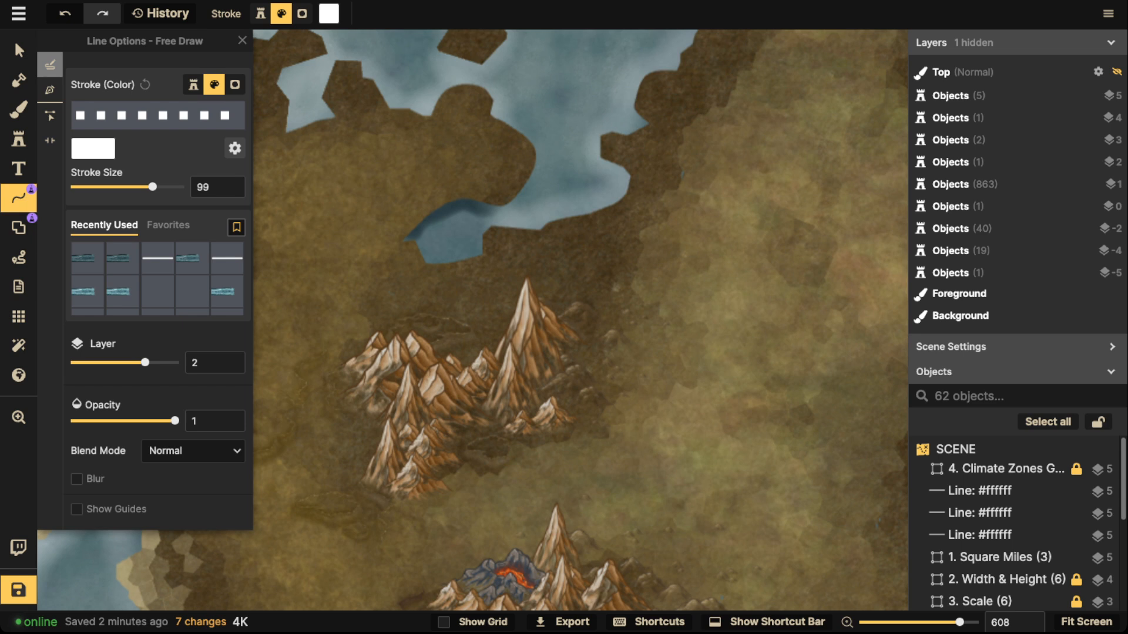
drag(517, 312, 504, 304)
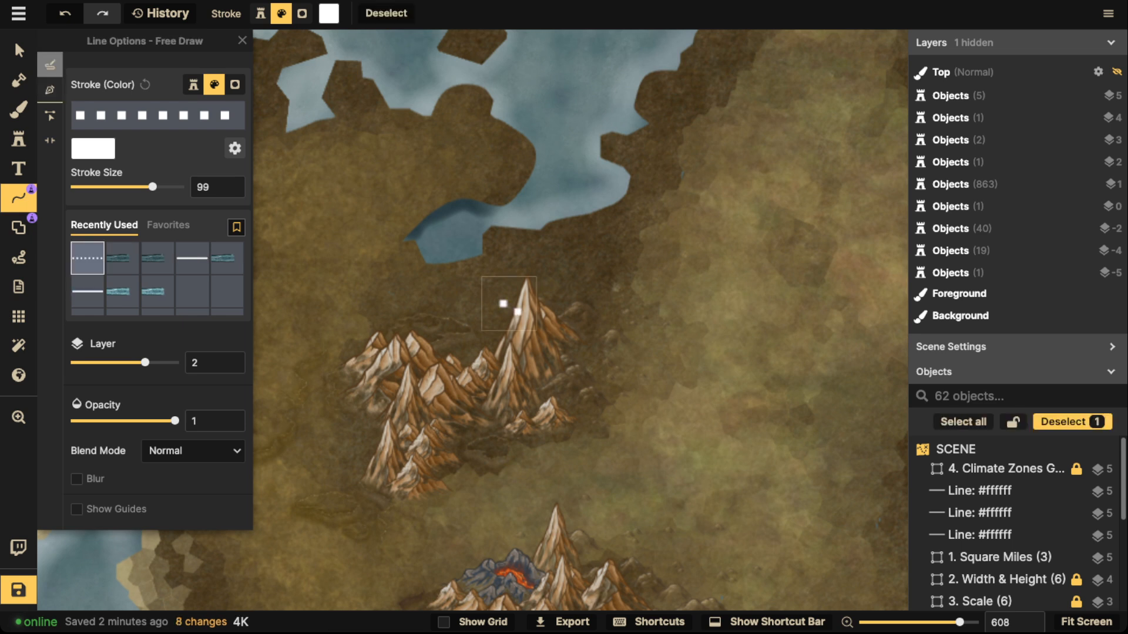
click(122, 257)
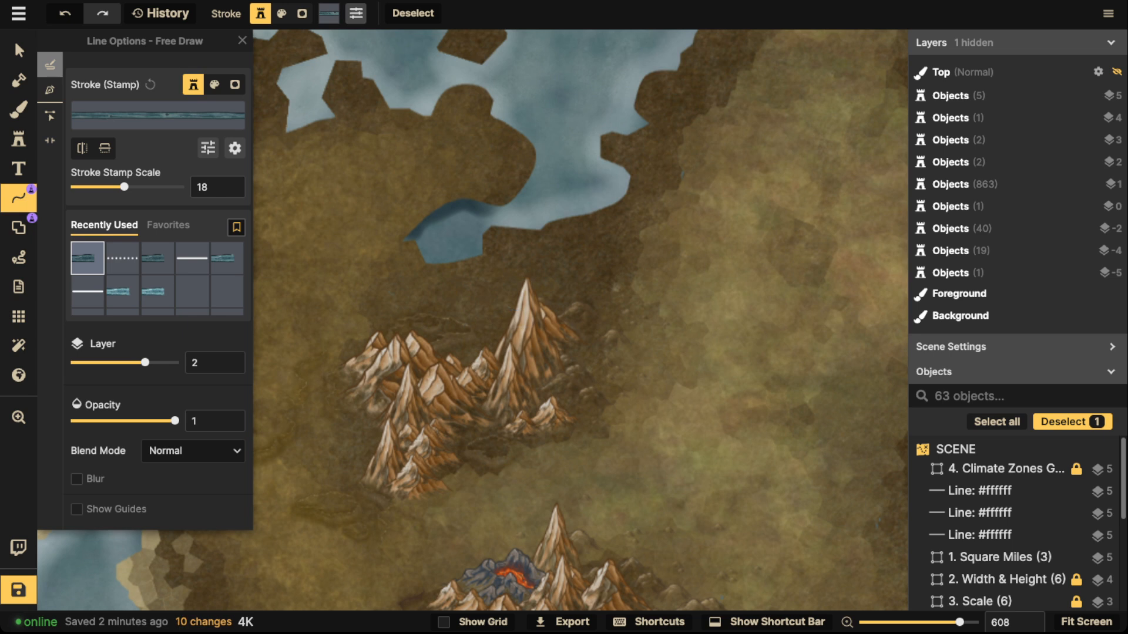
click(157, 258)
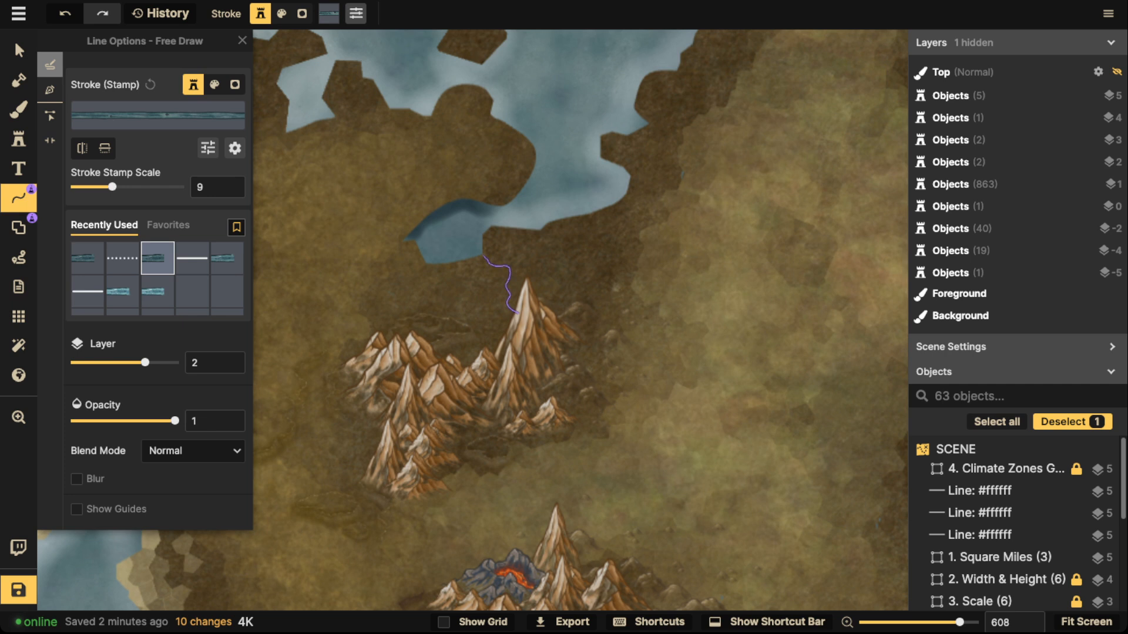
drag(482, 256, 519, 313)
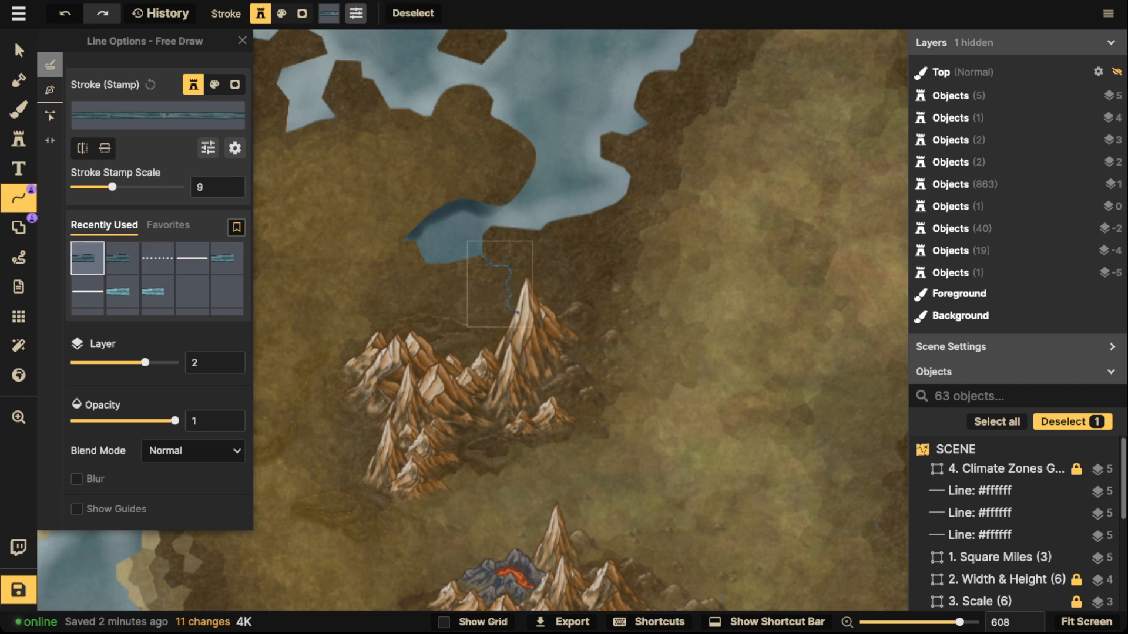
- Move the new river to layer -1 and set its stroke stamp scale to 20
drag(145, 363, 116, 363)
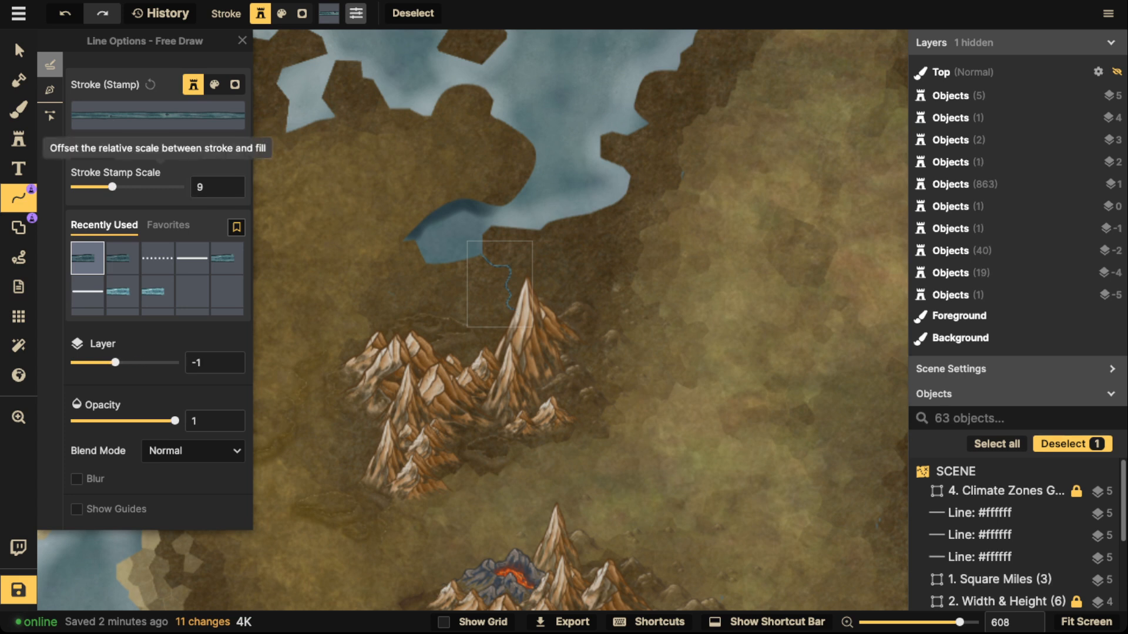
drag(112, 187, 125, 187)
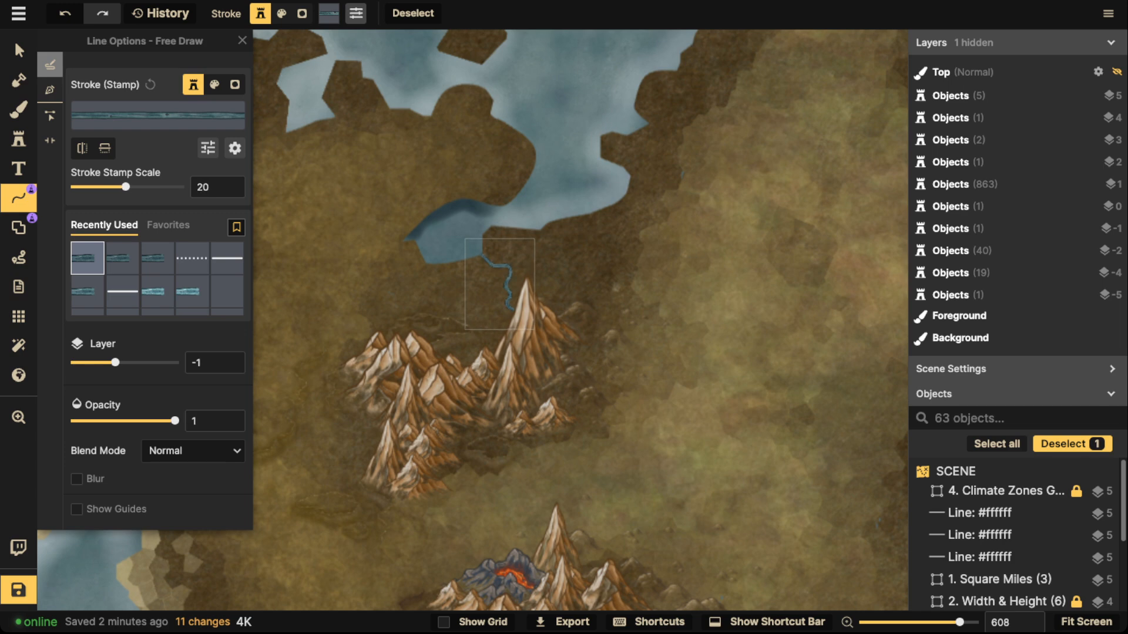
key(Escape)
- Draw a winding river from the snowcapped mountains at the northern peninsula's neck down to its west coast
scroll(529, 341, down, 5)
key(space)
drag(528, 341, 706, 218)
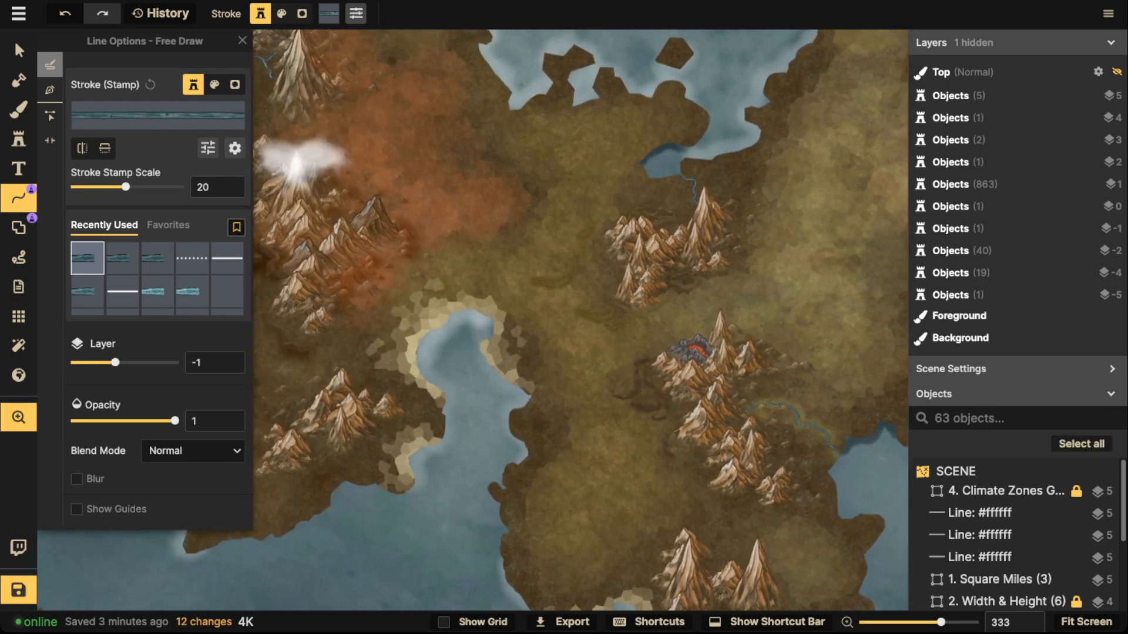
key(space)
drag(528, 264, 588, 400)
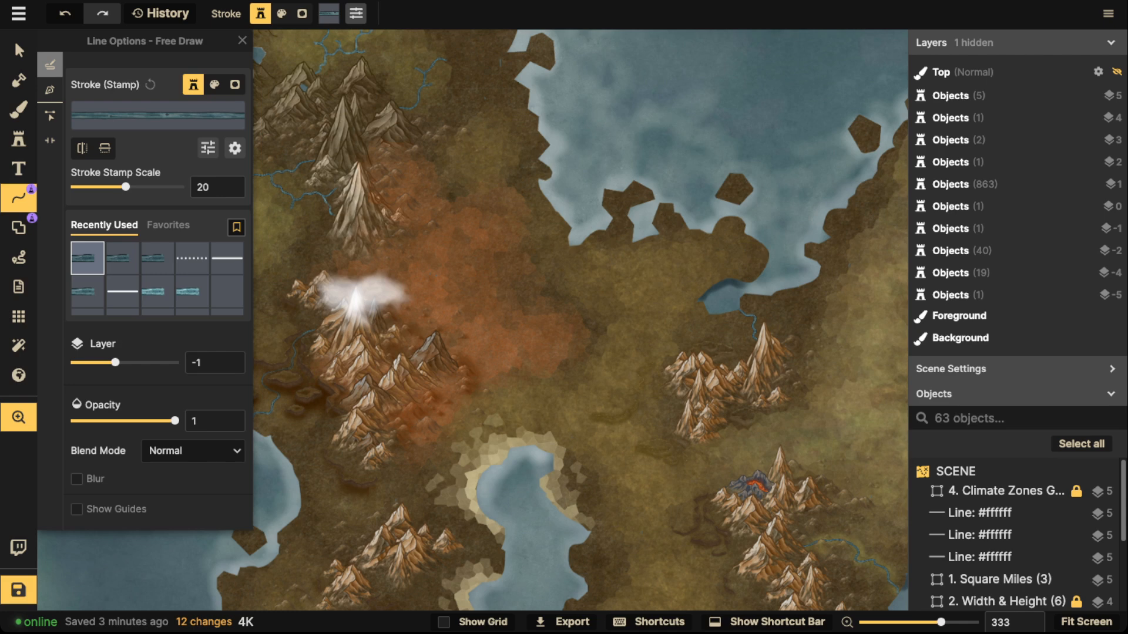
drag(470, 264, 676, 266)
drag(558, 147, 553, 532)
drag(558, 235, 526, 379)
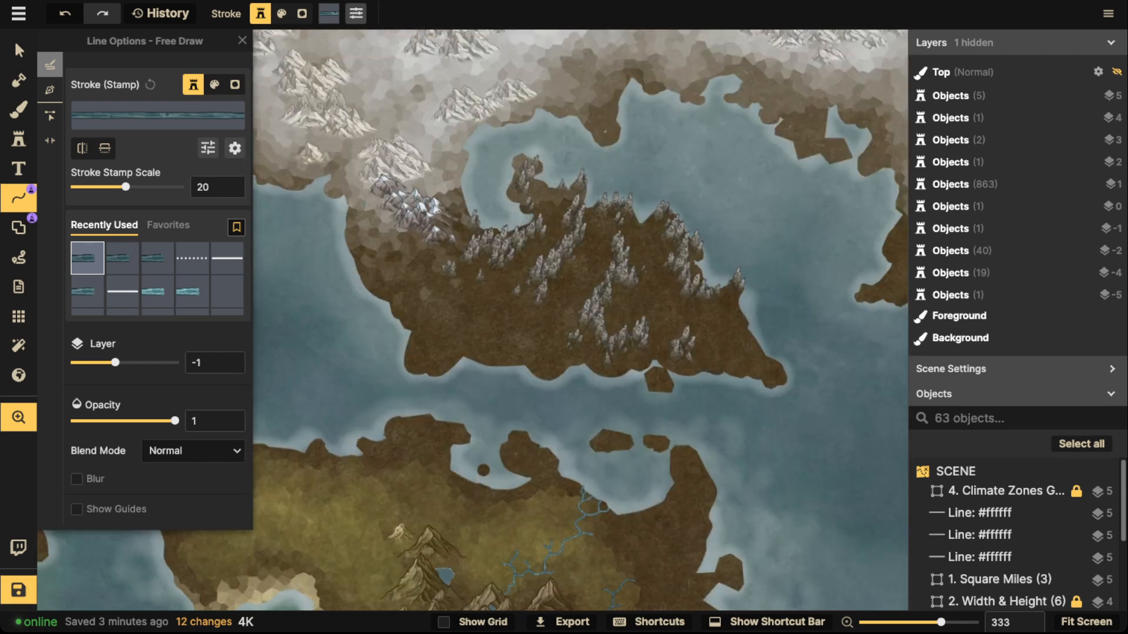
scroll(564, 301, up, 3)
drag(564, 301, 609, 429)
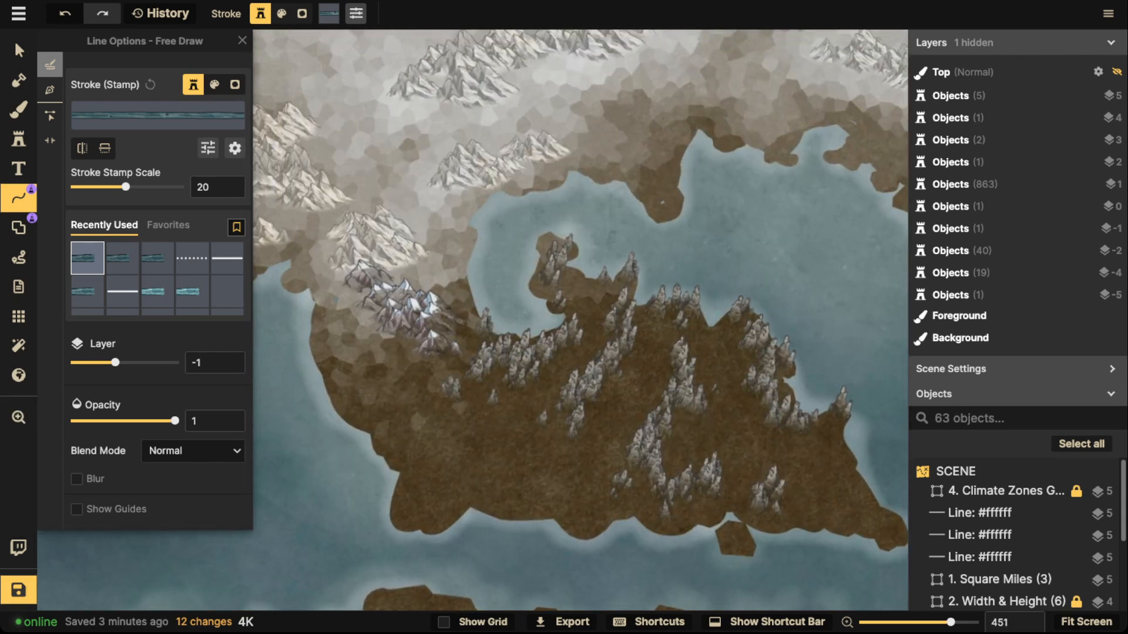
key(space)
drag(546, 294, 612, 296)
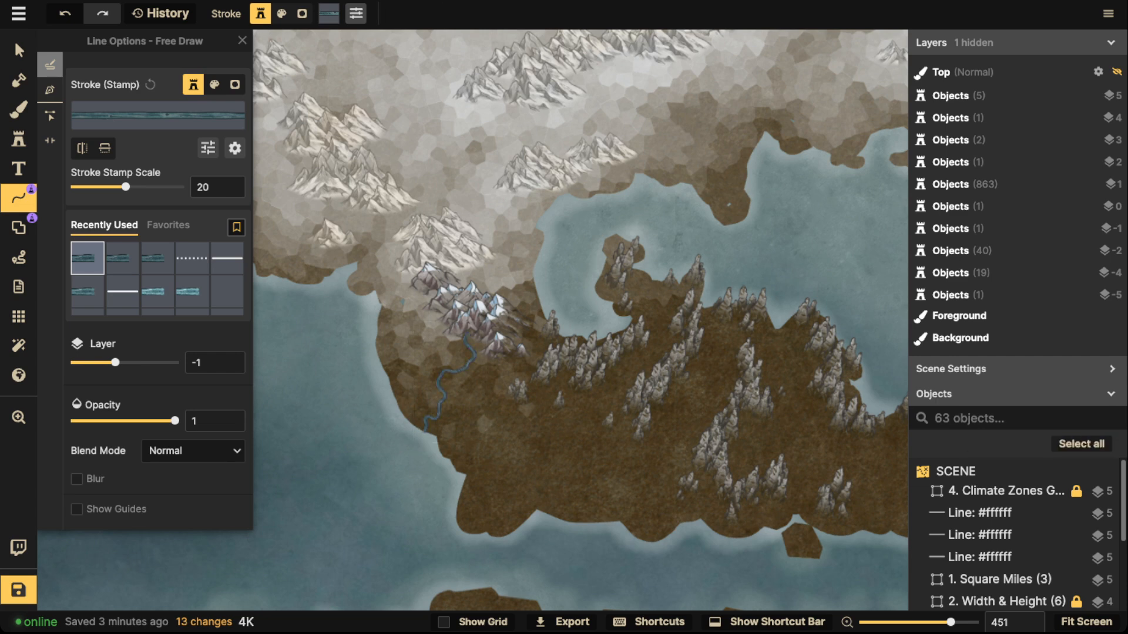
- Survey the snowy southern continent and its mountain ranges for a place to add a river
scroll(467, 291, down, 5)
key(space)
drag(470, 364, 756, 91)
drag(493, 329, 749, 247)
drag(582, 399, 529, 130)
drag(635, 411, 428, 191)
scroll(600, 349, up, 5)
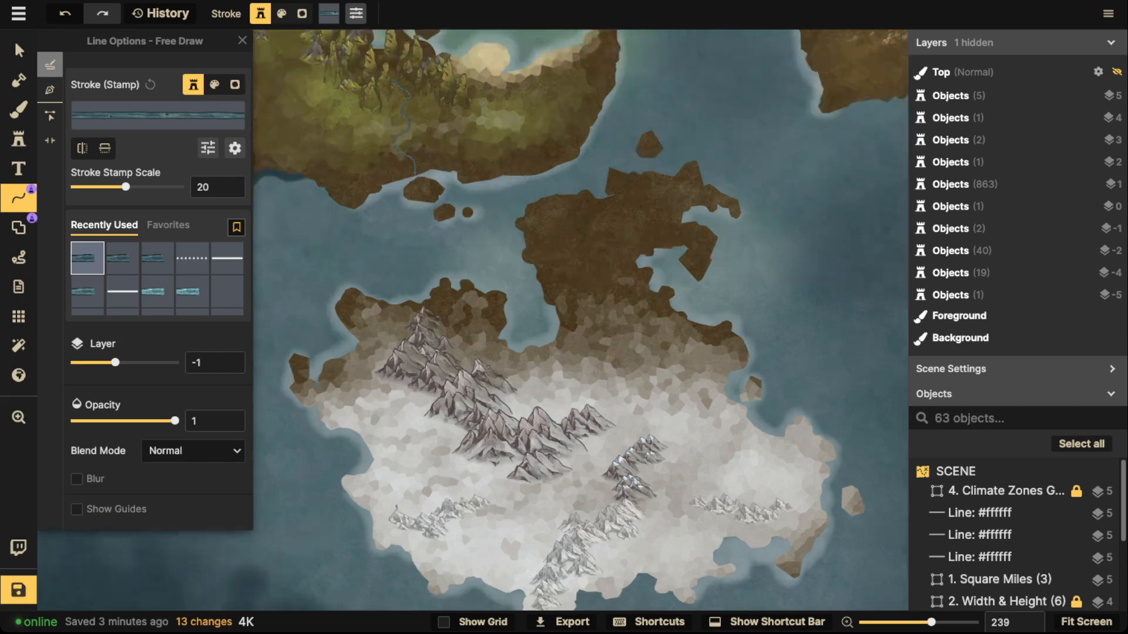
scroll(599, 349, up, 2)
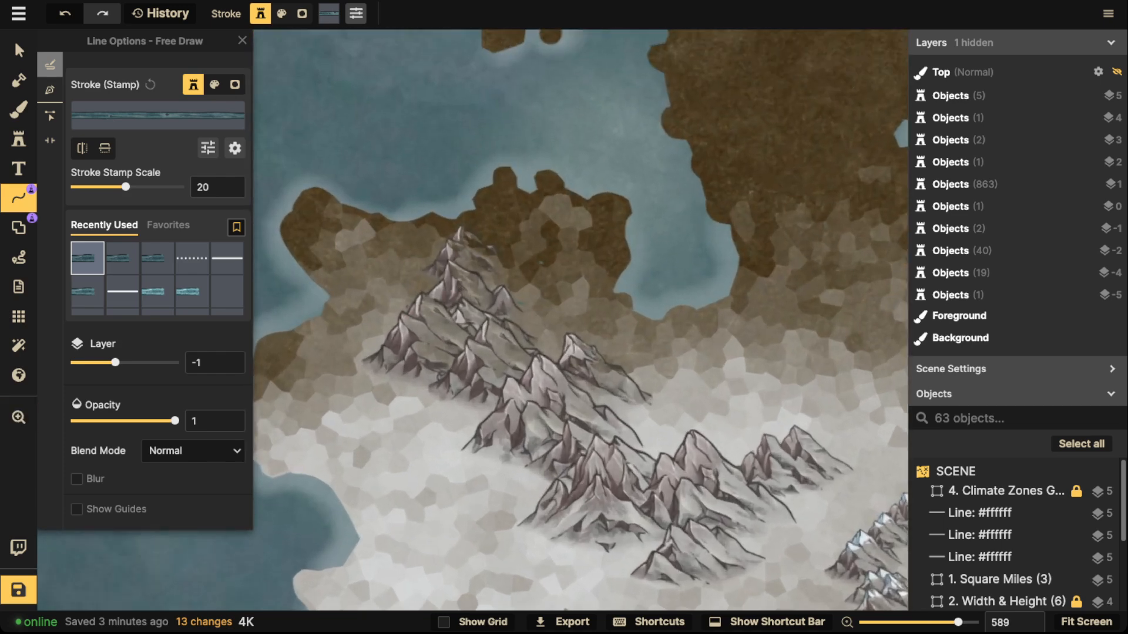
scroll(599, 350, down, 2)
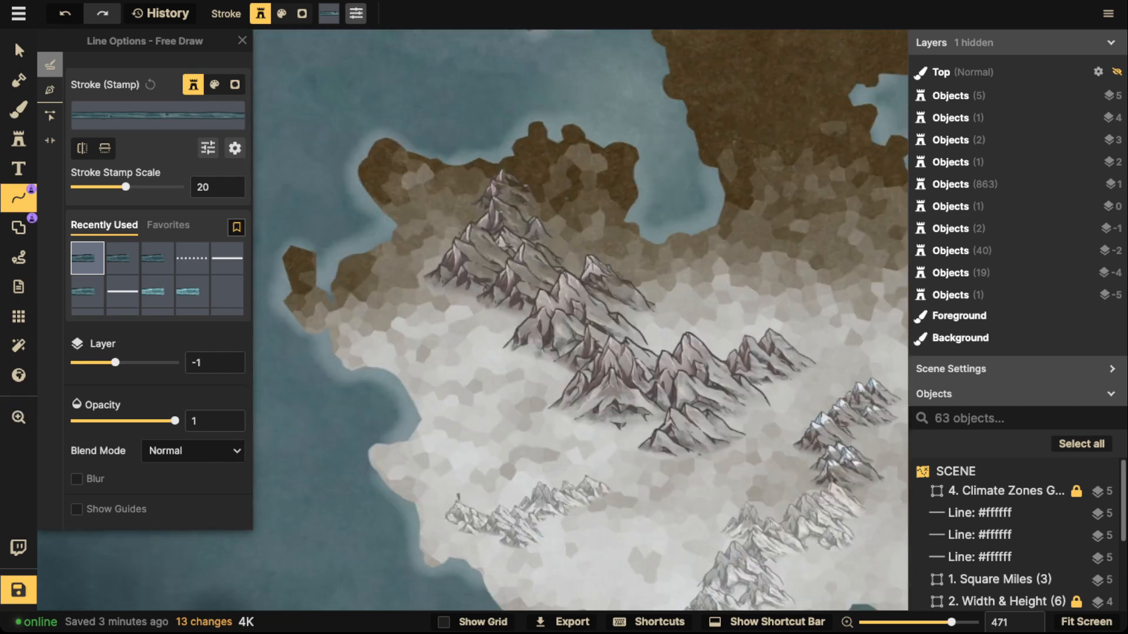
- Set the river stroke's saturation to 0 and raise its brightness above 63
click(182, 451)
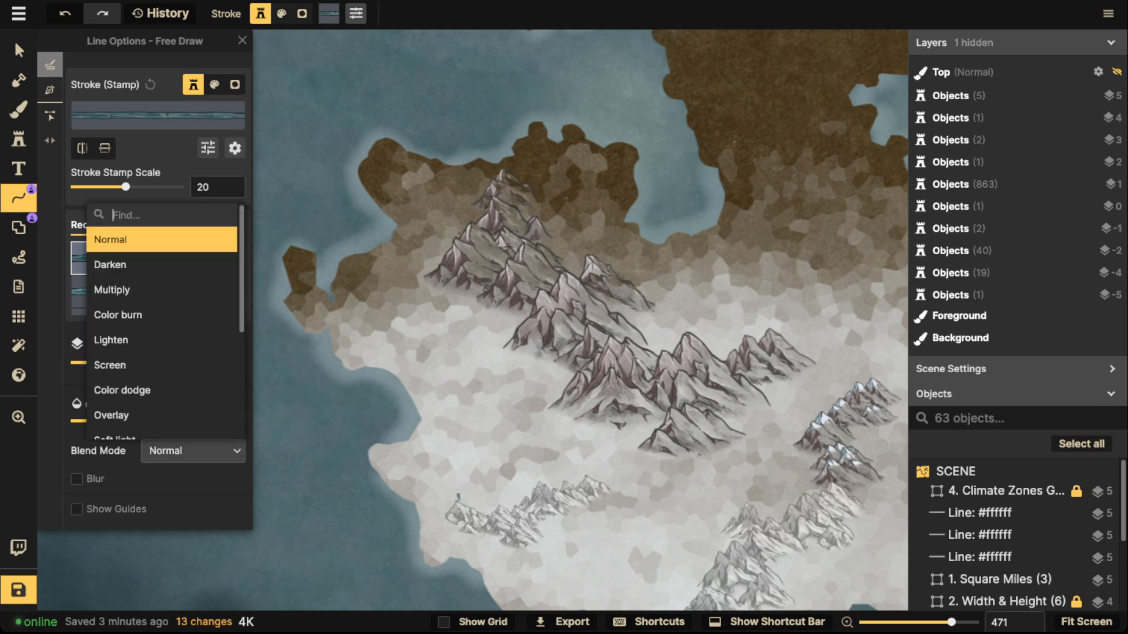
key(Escape)
scroll(157, 292, down, 3)
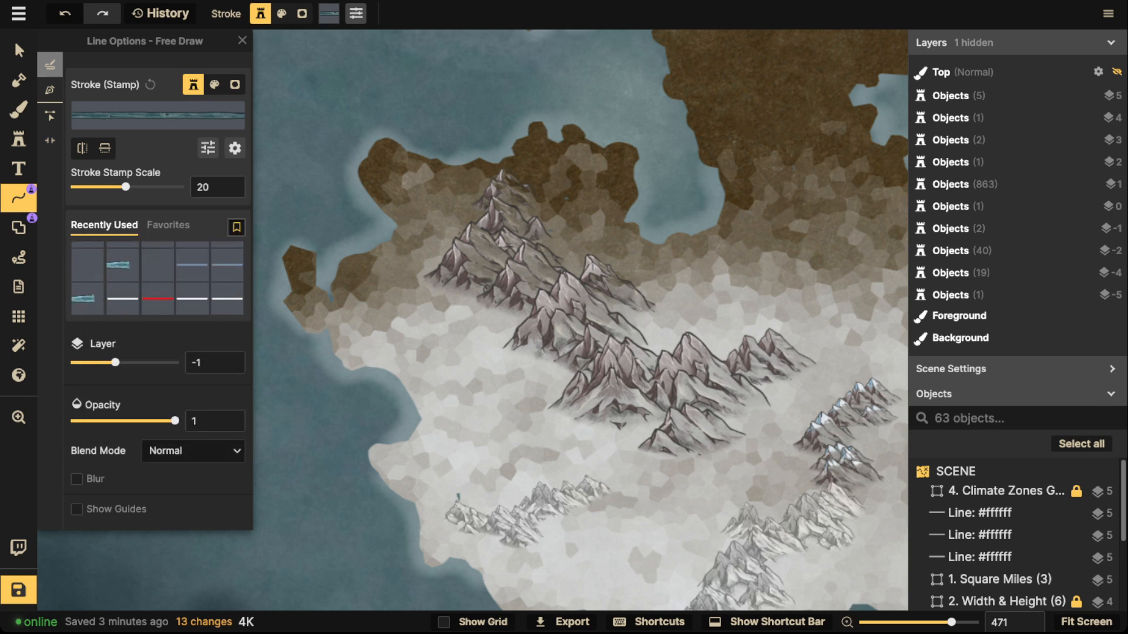
click(208, 148)
drag(171, 115, 27, 111)
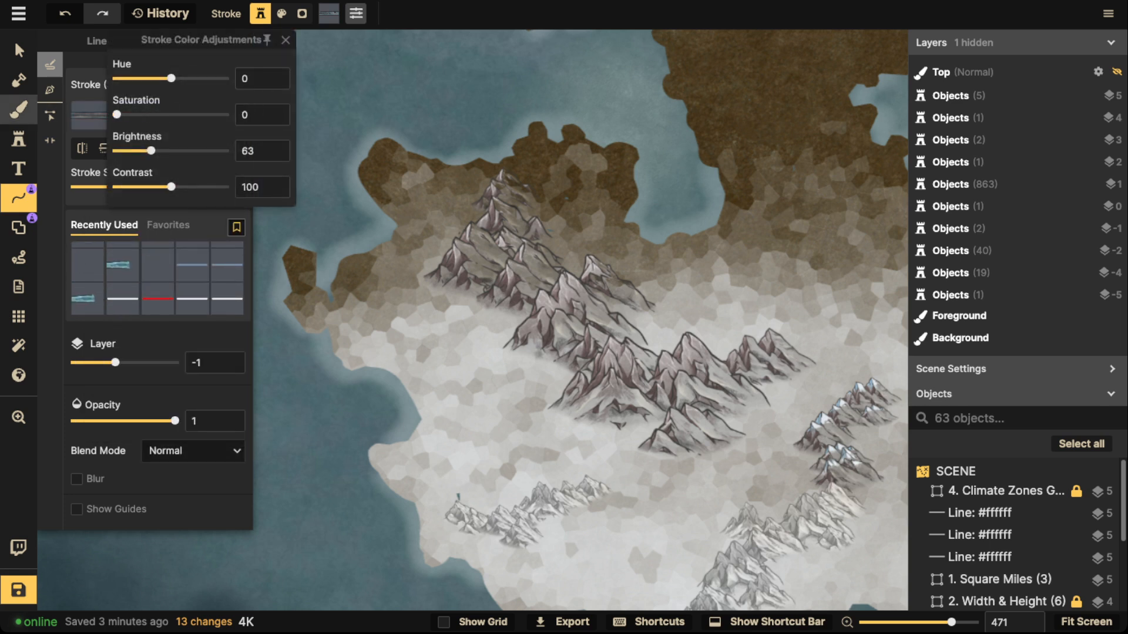
drag(151, 151, 169, 151)
- Draw a test river west of the snowy range and adjust its stroke to contrast 60 and brightness 137
mouse_move(500, 369)
mouse_down()
mouse_move(477, 396)
mouse_move(413, 406)
mouse_up()
scroll(454, 380, up, 5)
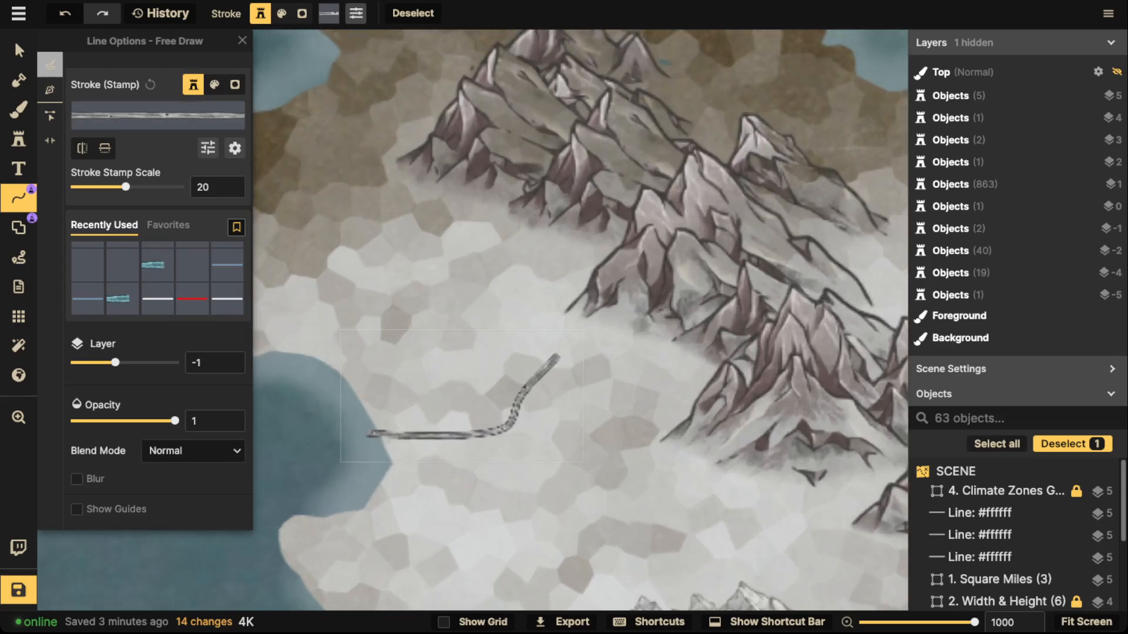
click(18, 51)
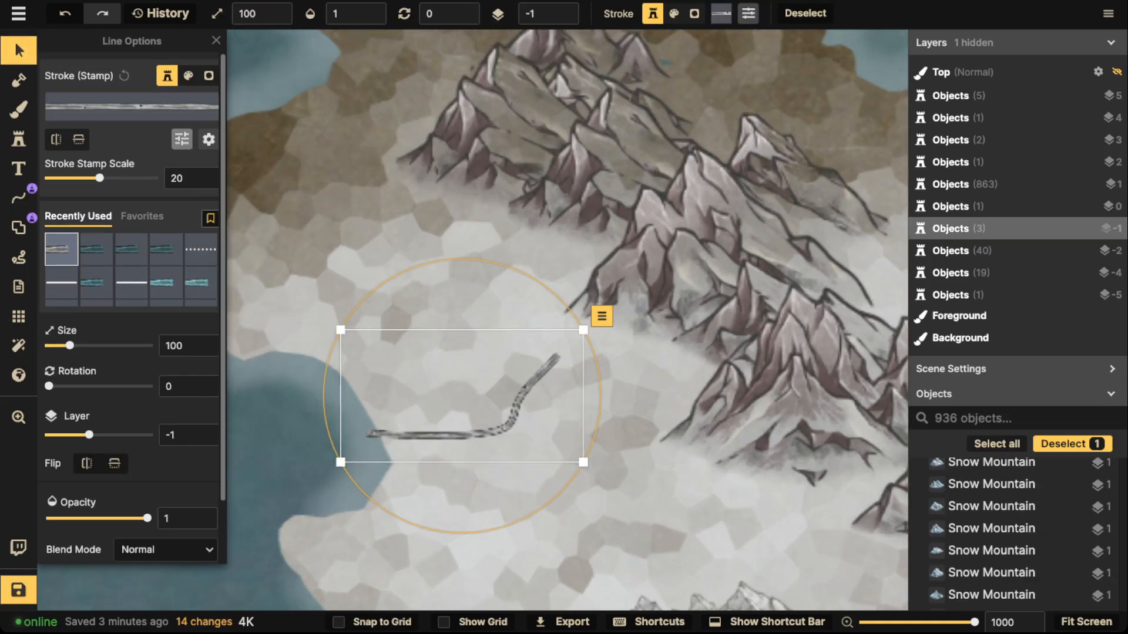
click(182, 139)
drag(145, 186, 124, 187)
drag(144, 150, 165, 151)
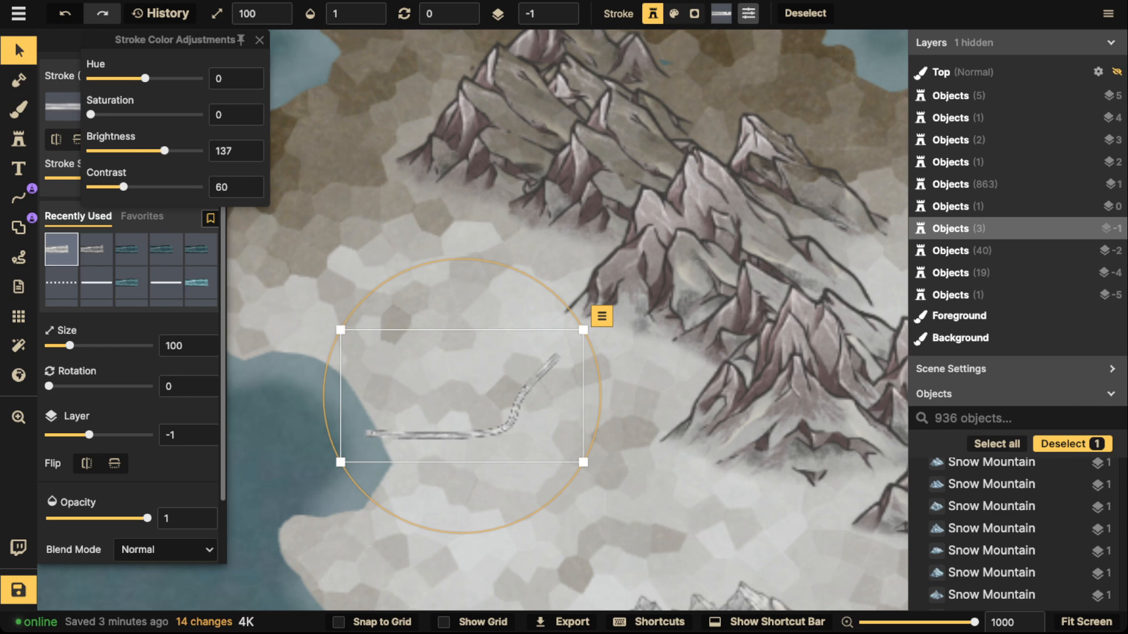
- Replace the test river with a winding pale river from the snowy range to the southern continent's west coast
click(507, 361)
scroll(507, 361, down, 3)
key(Delete)
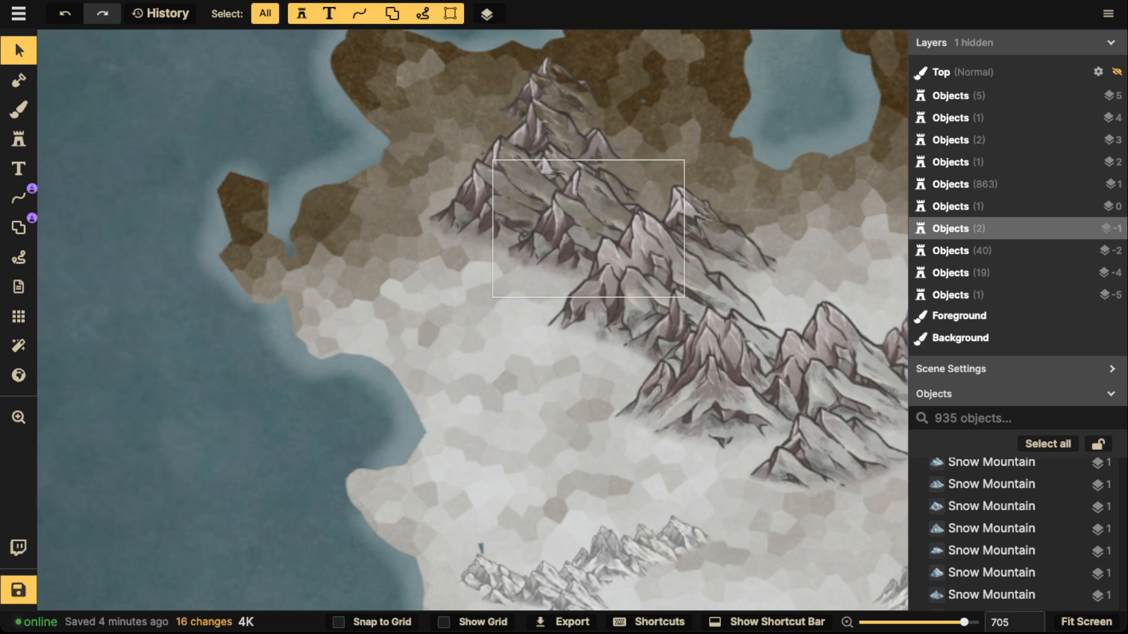
click(19, 198)
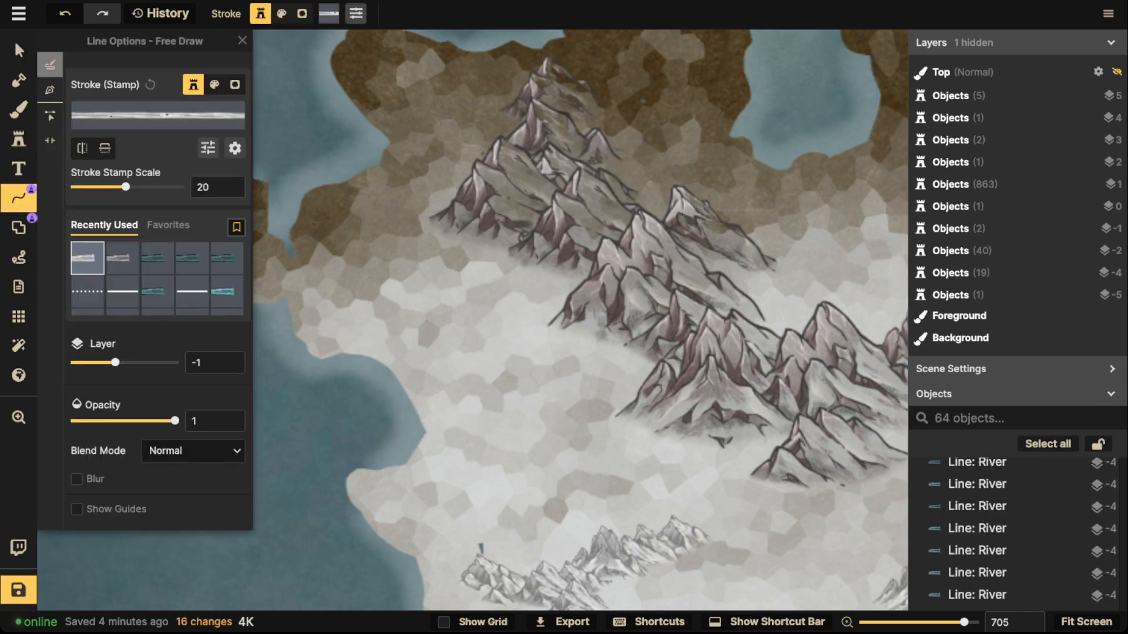
mouse_move(621, 361)
mouse_down()
mouse_move(617, 390)
mouse_move(557, 399)
mouse_move(524, 444)
mouse_move(479, 419)
mouse_move(464, 418)
mouse_move(453, 437)
mouse_move(426, 431)
mouse_up()
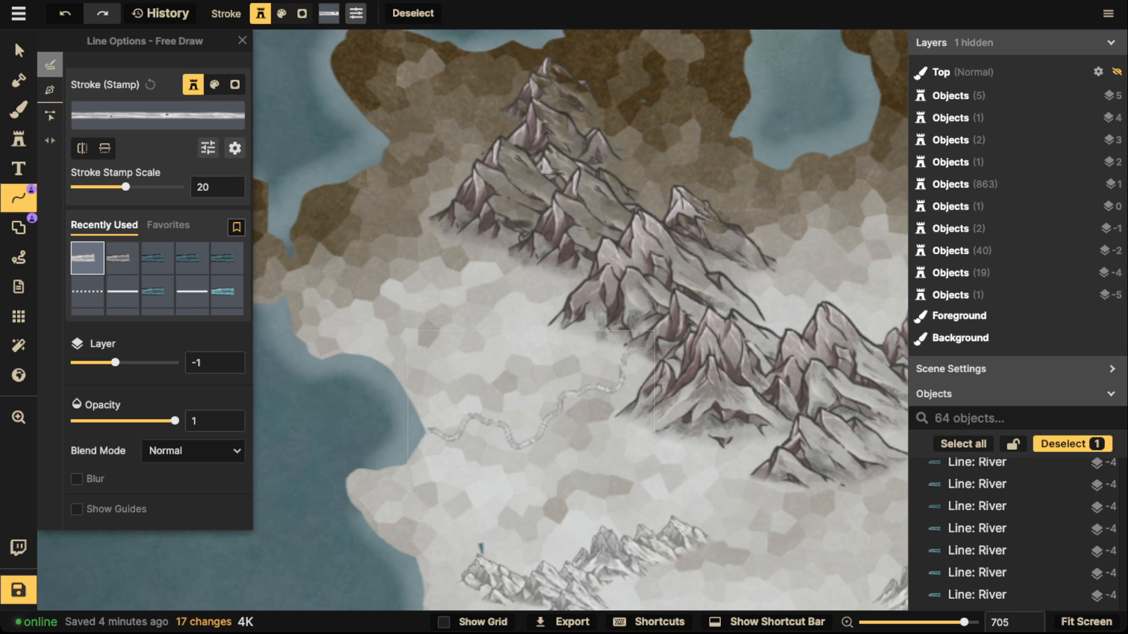
click(19, 50)
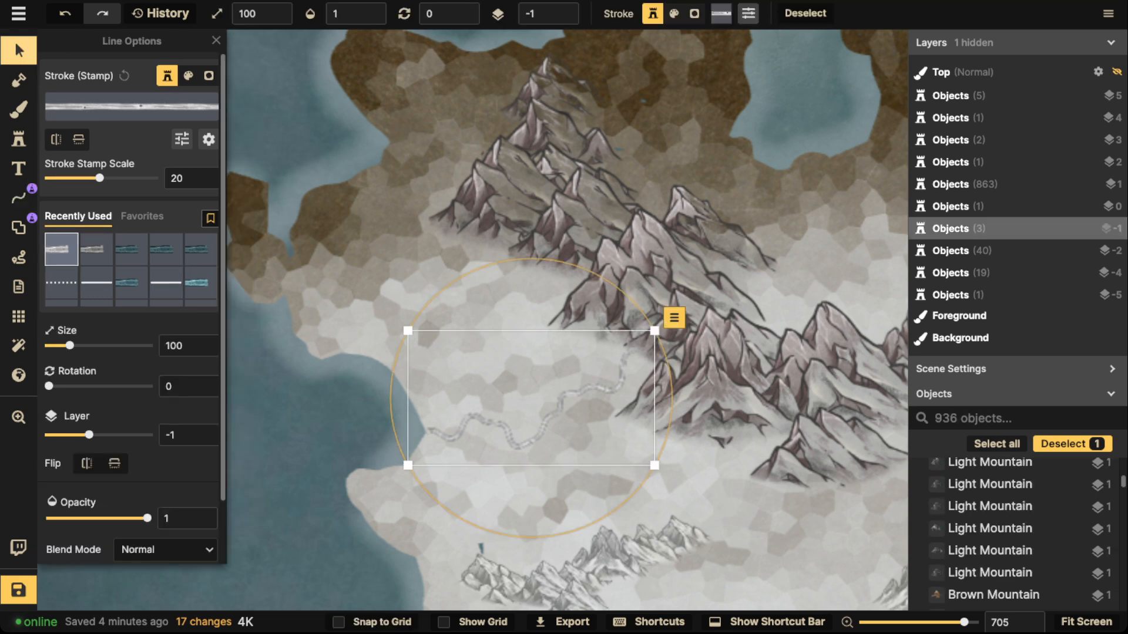
drag(407, 465, 406, 467)
click(352, 426)
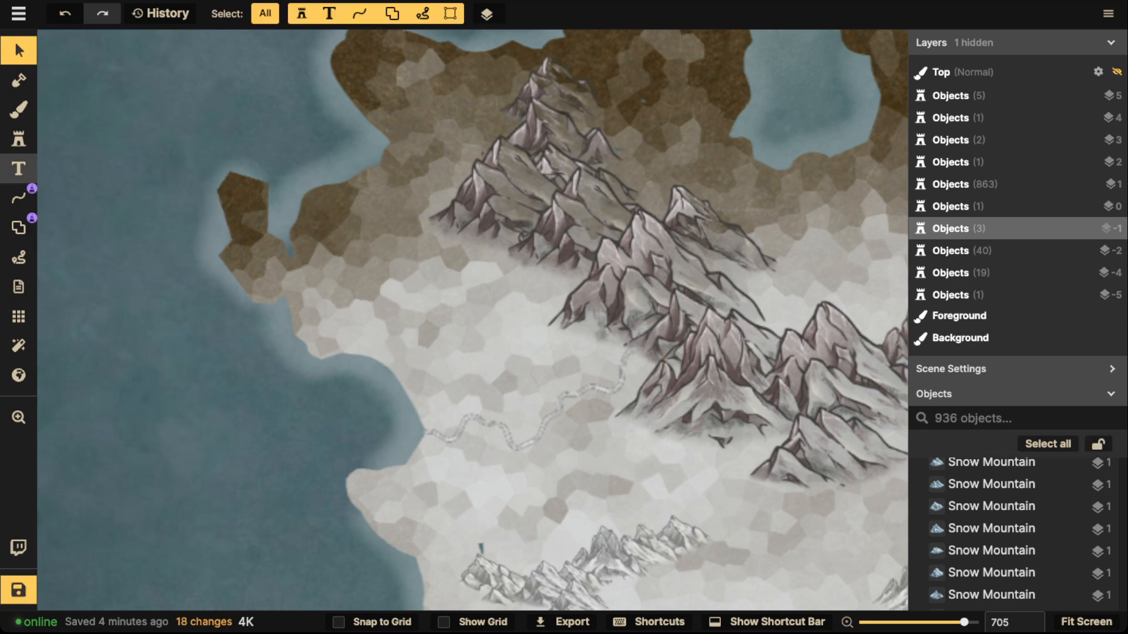
- Draw another pale river on the snowy southern continent, southeast of the first one
click(19, 198)
key(space)
drag(763, 500, 391, 130)
mouse_move(635, 245)
mouse_down()
mouse_move(646, 267)
mouse_move(681, 281)
mouse_move(668, 327)
mouse_move(699, 341)
mouse_up()
key(space)
mouse_move(675, 235)
mouse_down()
mouse_move(562, 438)
mouse_move(399, 565)
mouse_up()
scroll(580, 320, down, 10)
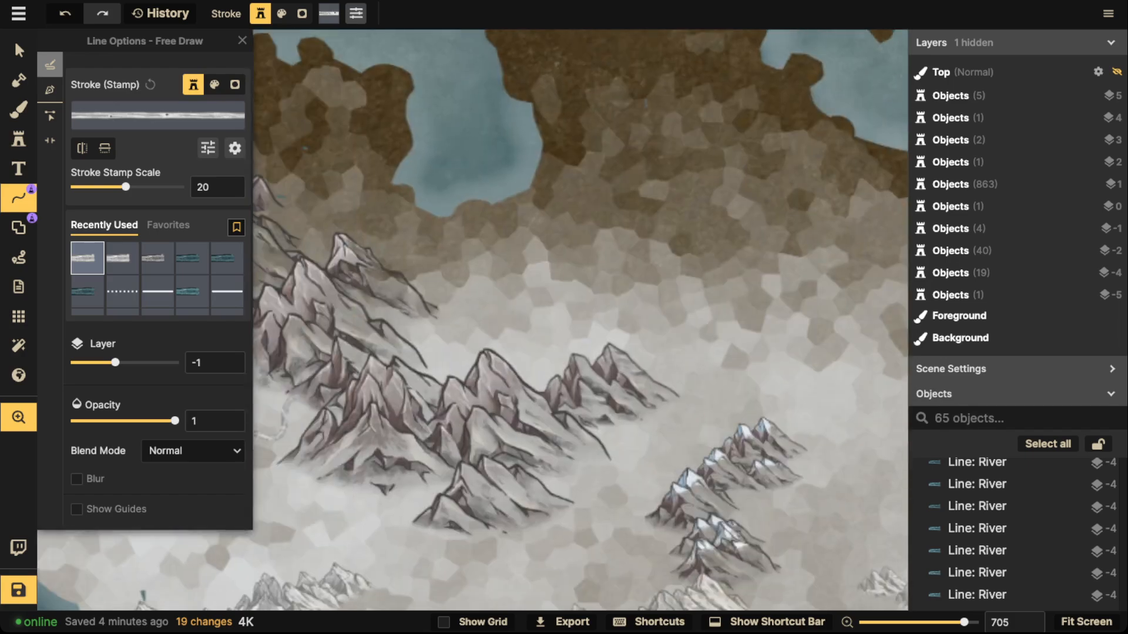
- Draw a winding pale river on the northern snowy continent from the western mountain group southwest to the edge of the snow
scroll(581, 320, up, 15)
scroll(581, 320, left, 10)
scroll(580, 320, right, 10)
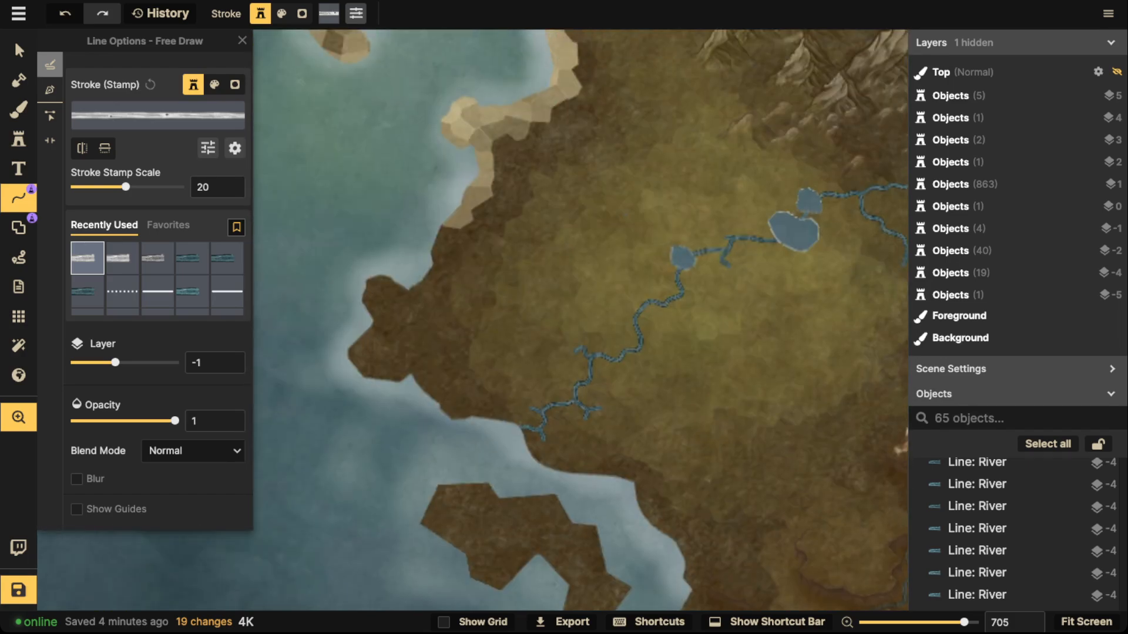
scroll(580, 320, up, 20)
scroll(581, 320, up, 8)
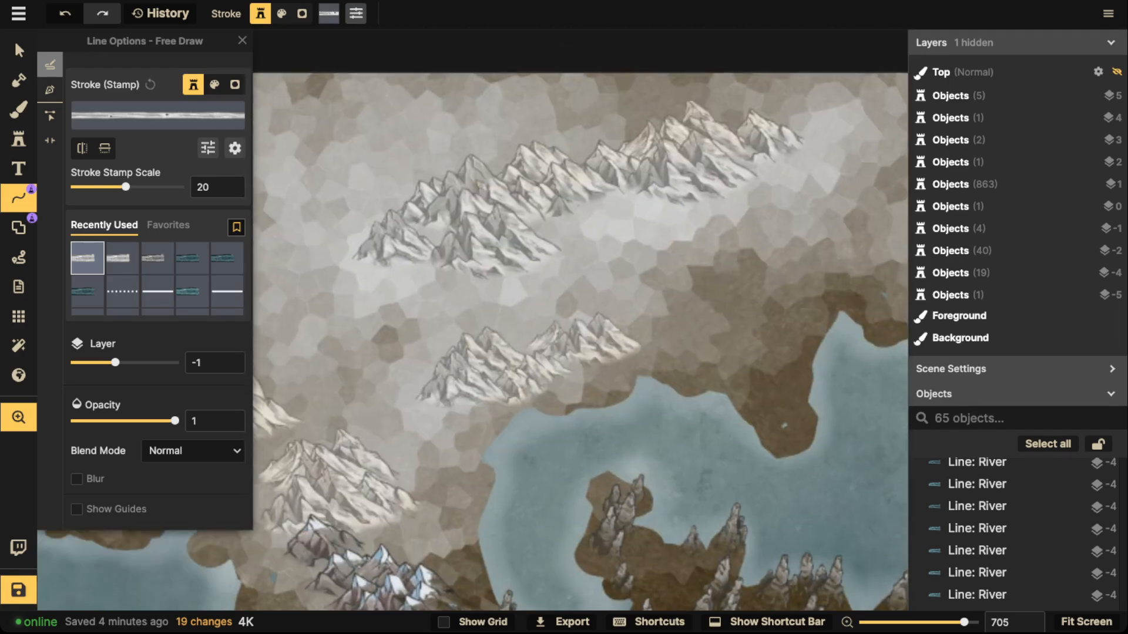
scroll(580, 321, down, 2)
scroll(580, 320, up, 3)
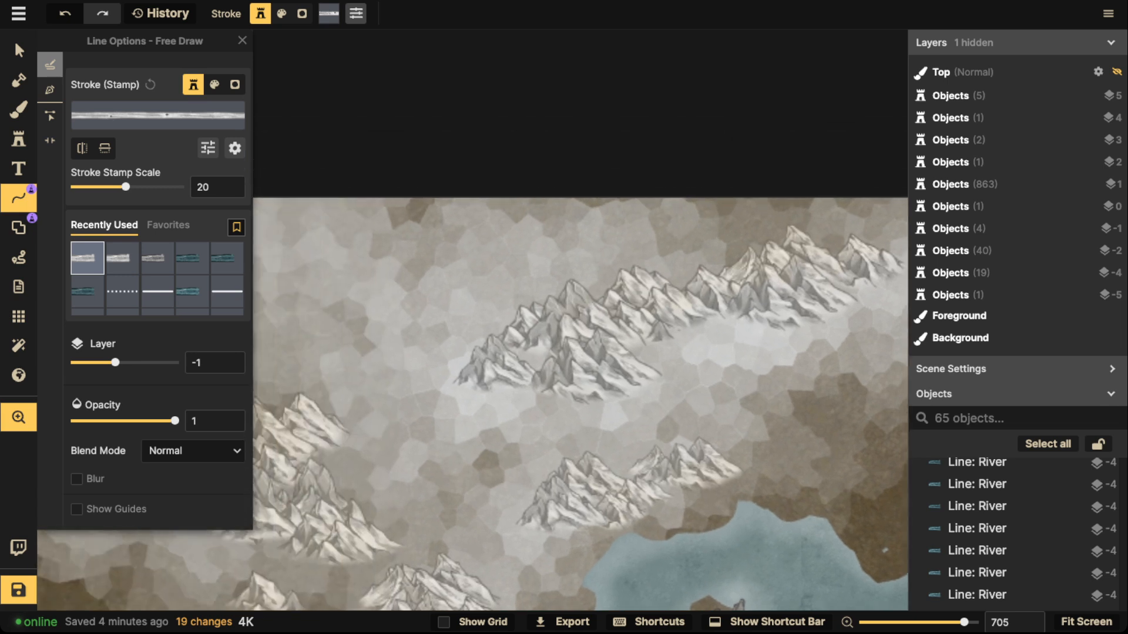
scroll(580, 320, down, 5)
scroll(580, 320, right, 10)
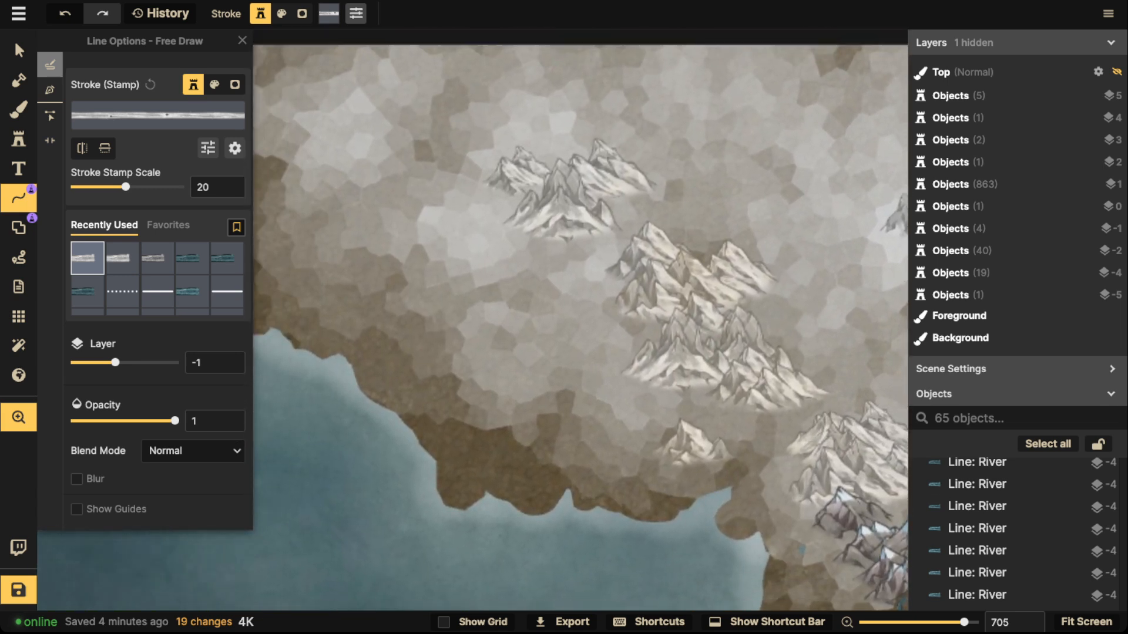
mouse_move(580, 320)
mouse_down()
mouse_move(650, 354)
mouse_move(700, 361)
mouse_move(627, 363)
mouse_move(629, 390)
mouse_move(553, 461)
mouse_up()
key(Escape)
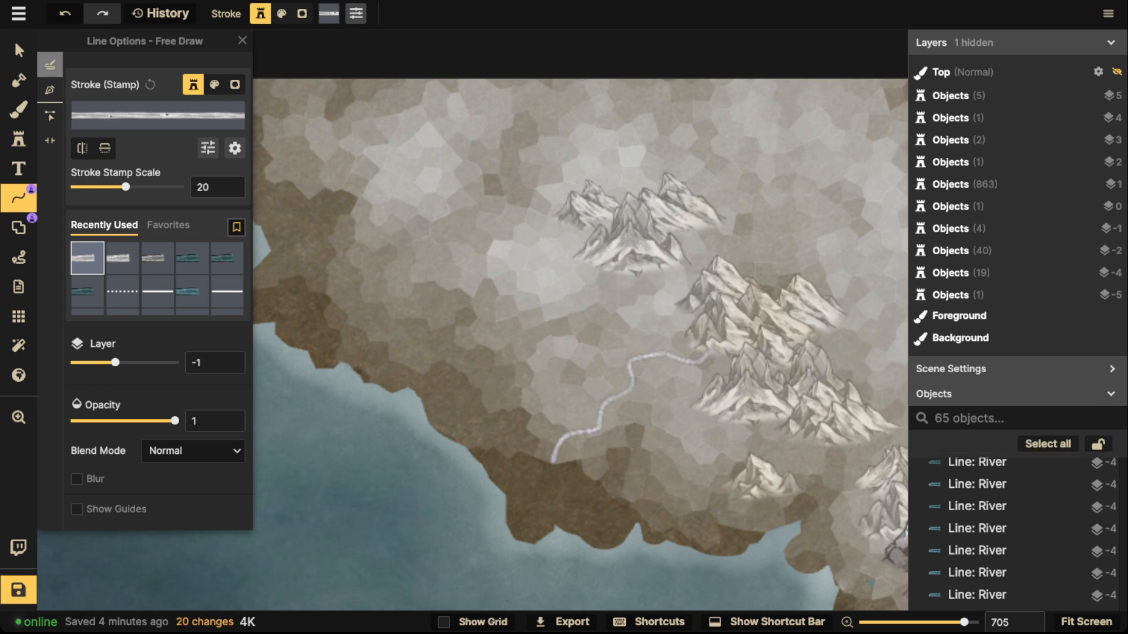
- Extend the pale river to the southwest coast with a teal river stroke, and set that segment's brightness to 78
click(192, 258)
mouse_move(553, 462)
mouse_down()
mouse_move(526, 492)
mouse_move(507, 494)
mouse_up()
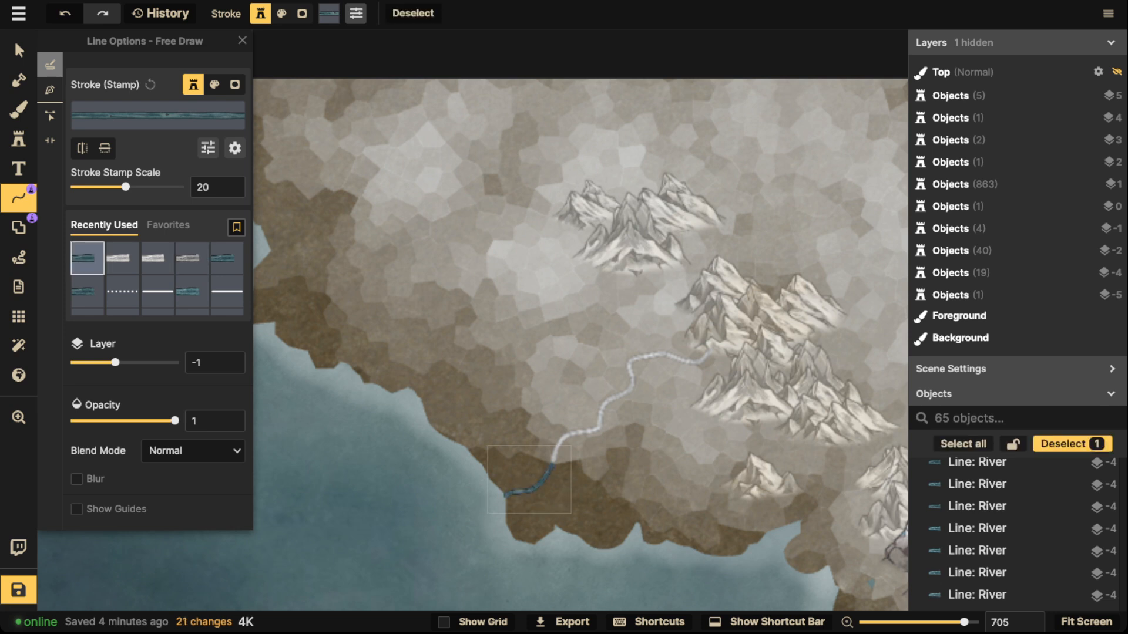
click(19, 50)
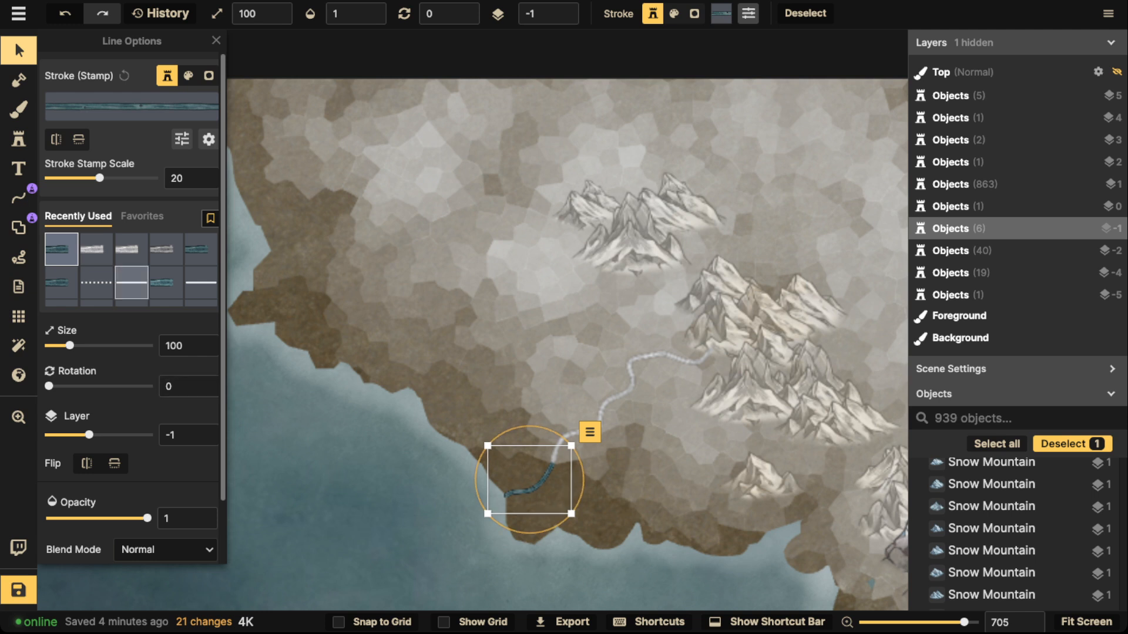
scroll(129, 293, down, 1)
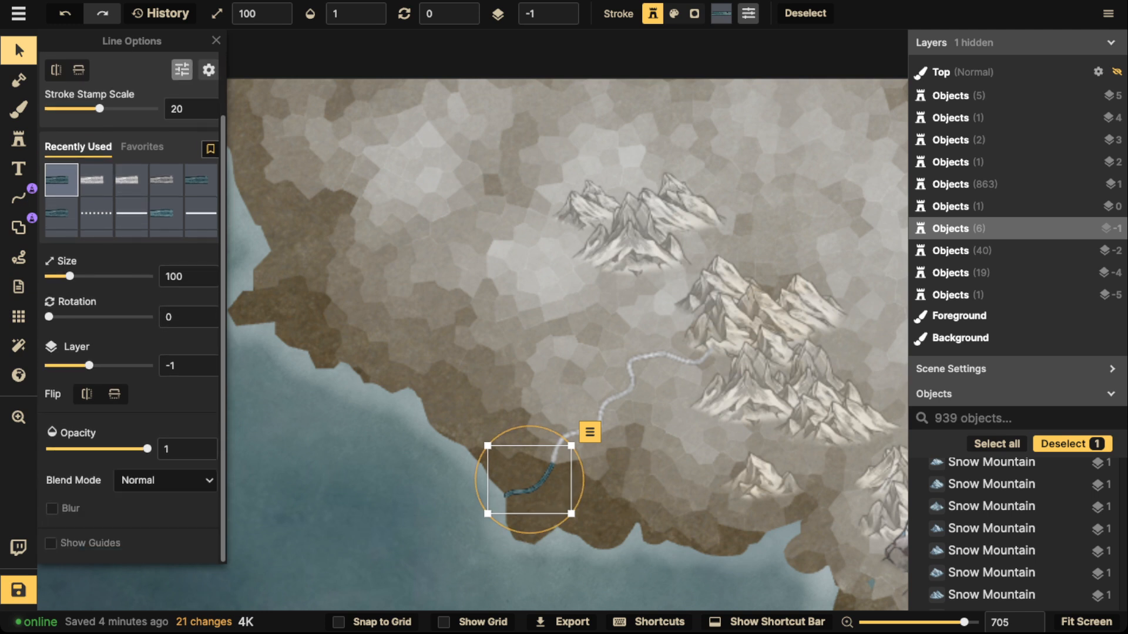
scroll(182, 69, up, 1)
click(182, 139)
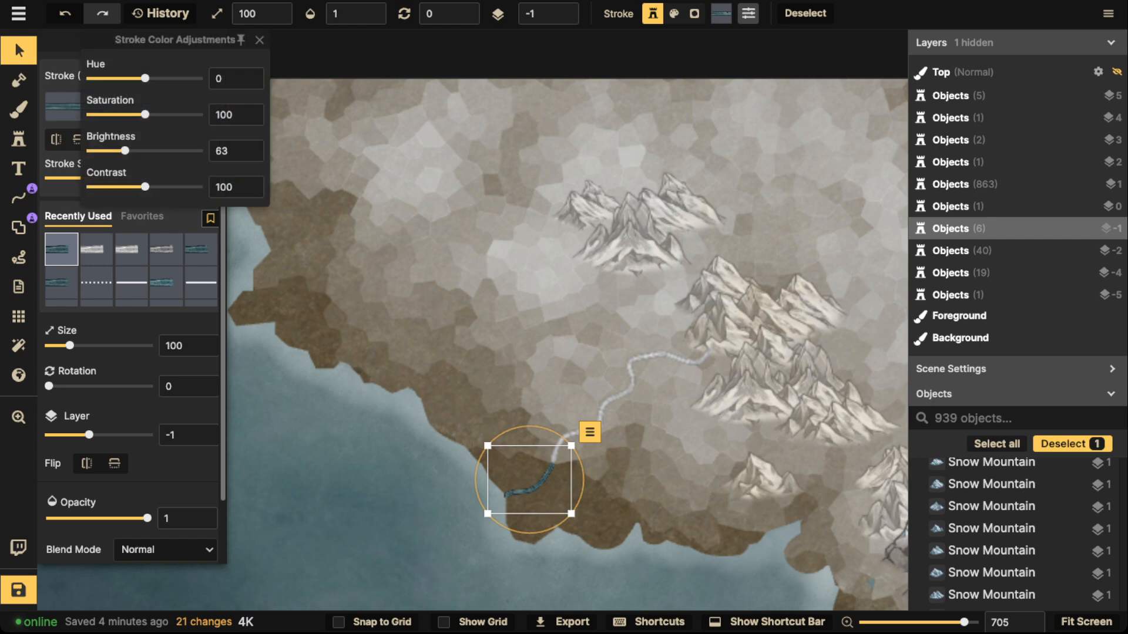
drag(124, 150, 133, 151)
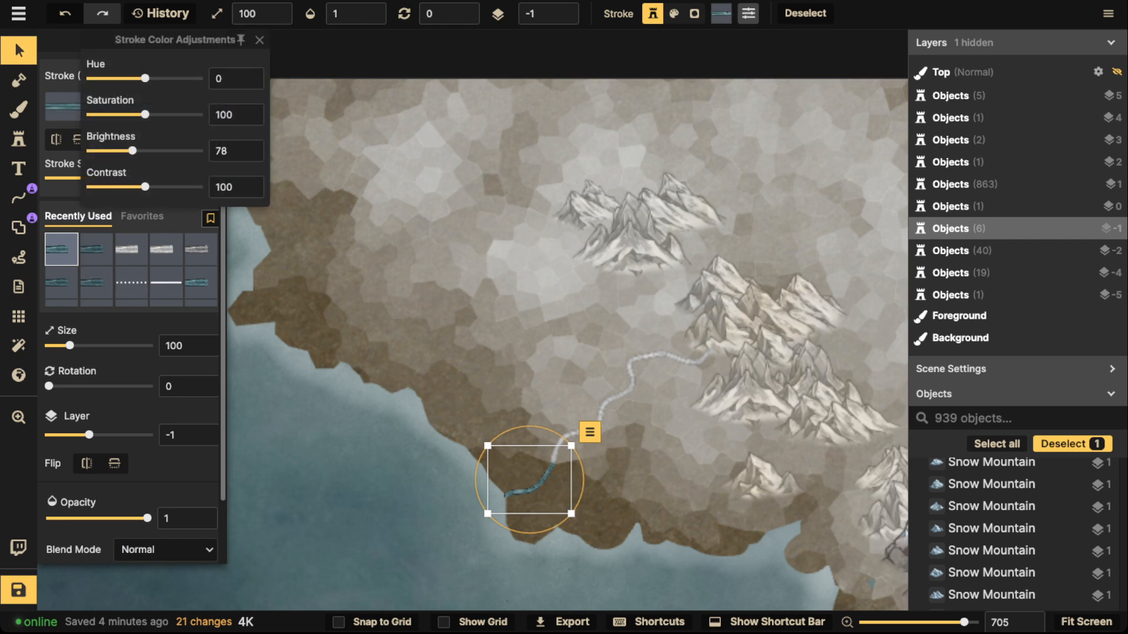
click(363, 353)
scroll(376, 353, down, 10)
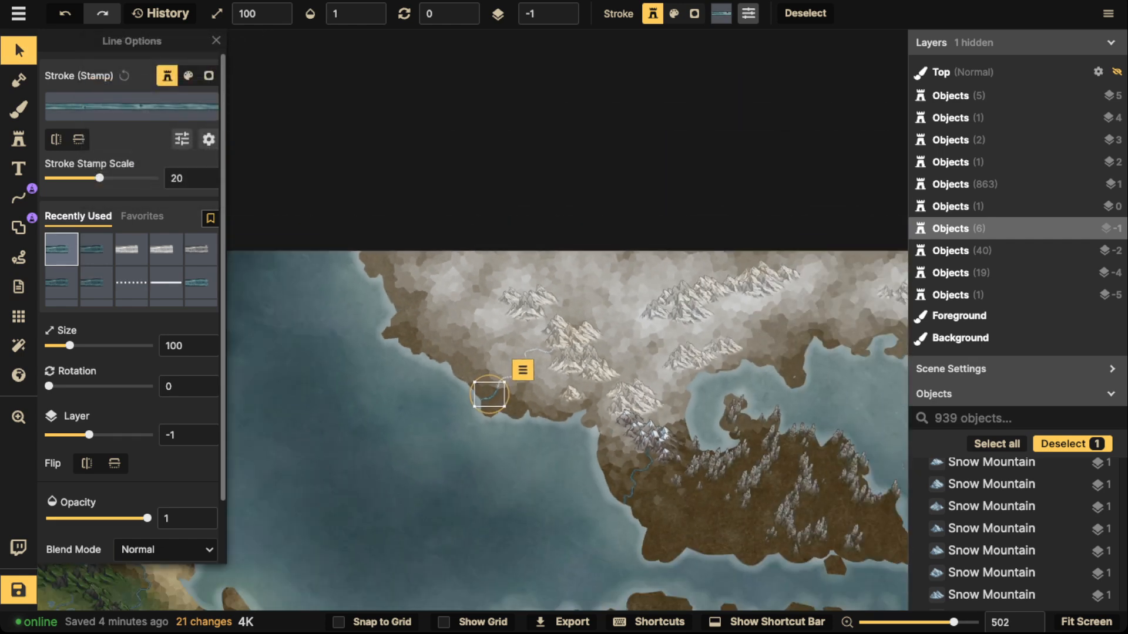
click(499, 345)
- Examine the new river on the northern snowy continent at several scales, and look over the central continent's river coverage
scroll(499, 345, down, 5)
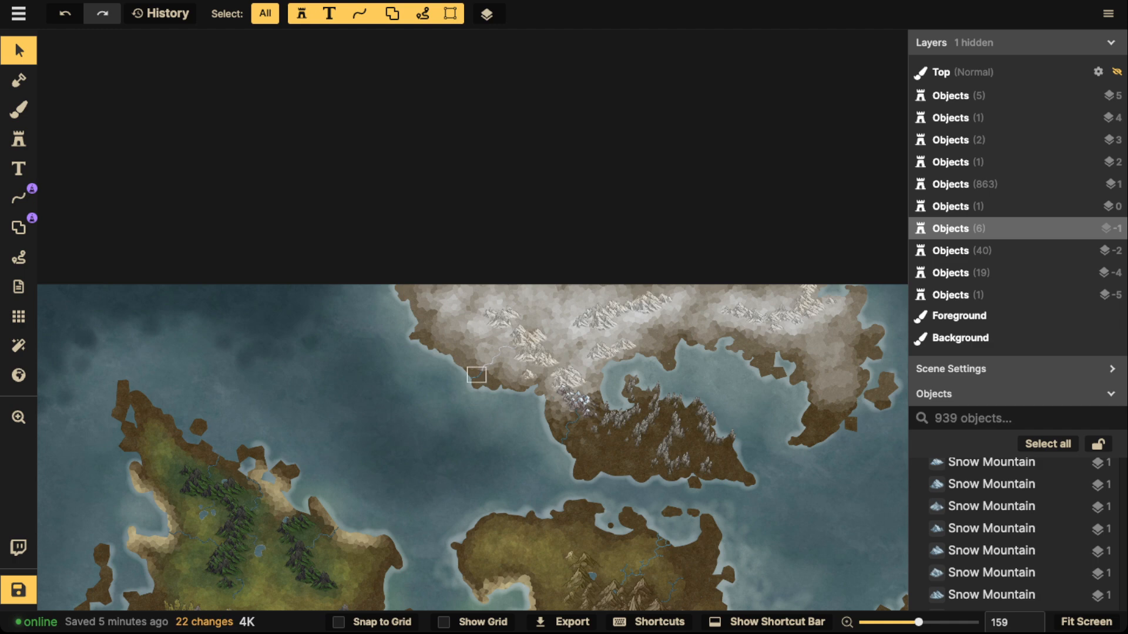
scroll(500, 353, up, 2)
scroll(500, 353, up, 2)
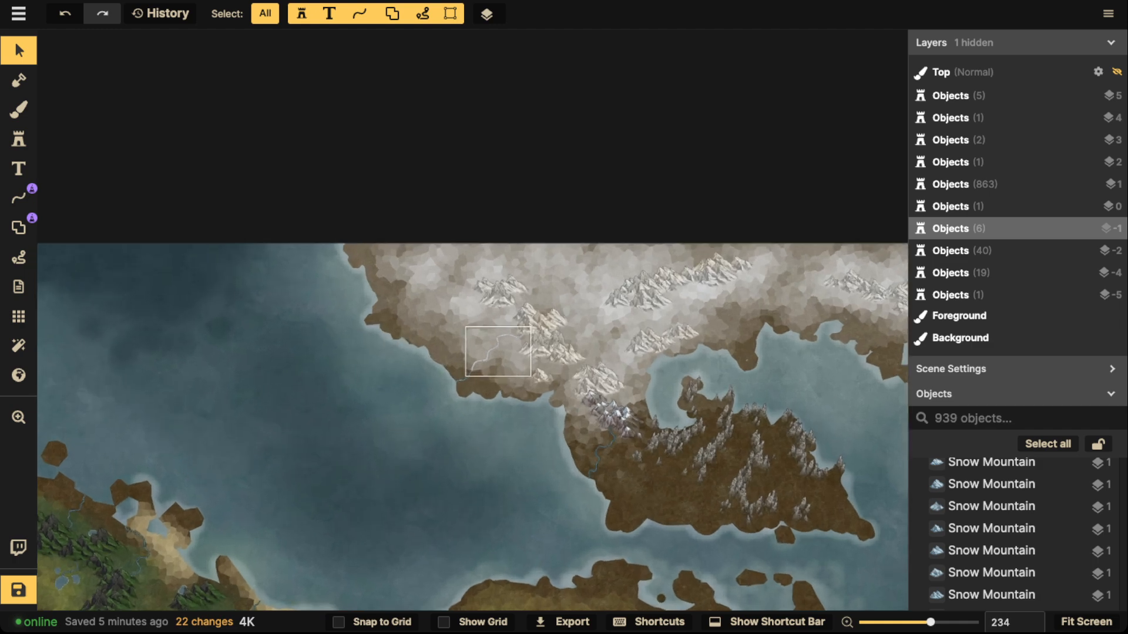
scroll(499, 353, down, 3)
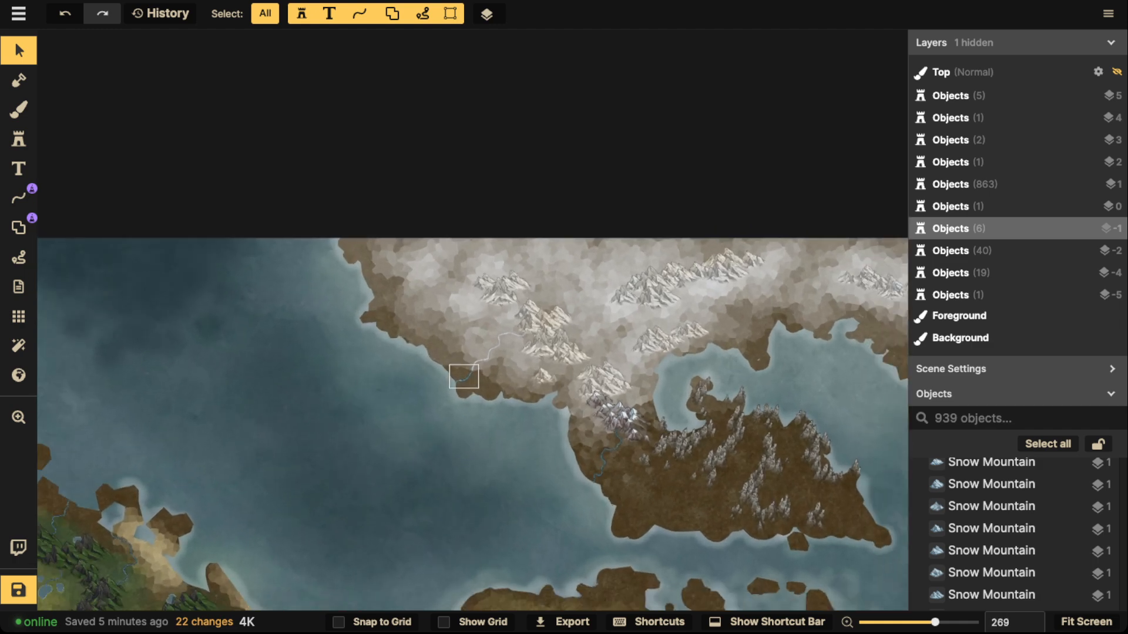
key(space)
drag(523, 403, 488, 391)
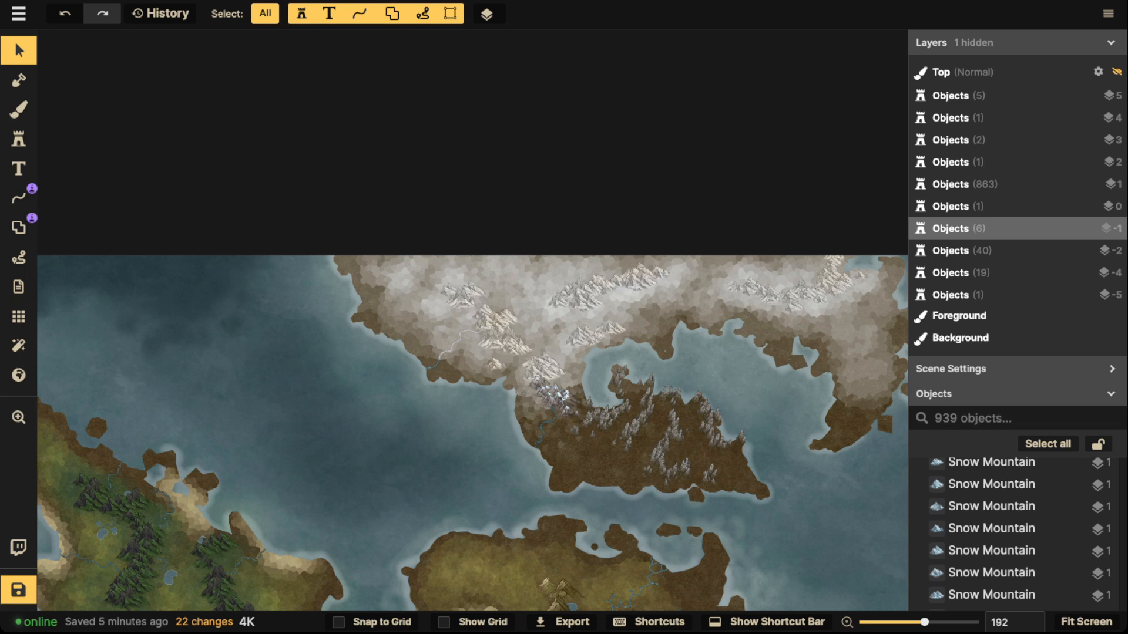
scroll(488, 390, down, 3)
scroll(533, 411, down, 3)
key(space)
drag(533, 419, 464, 385)
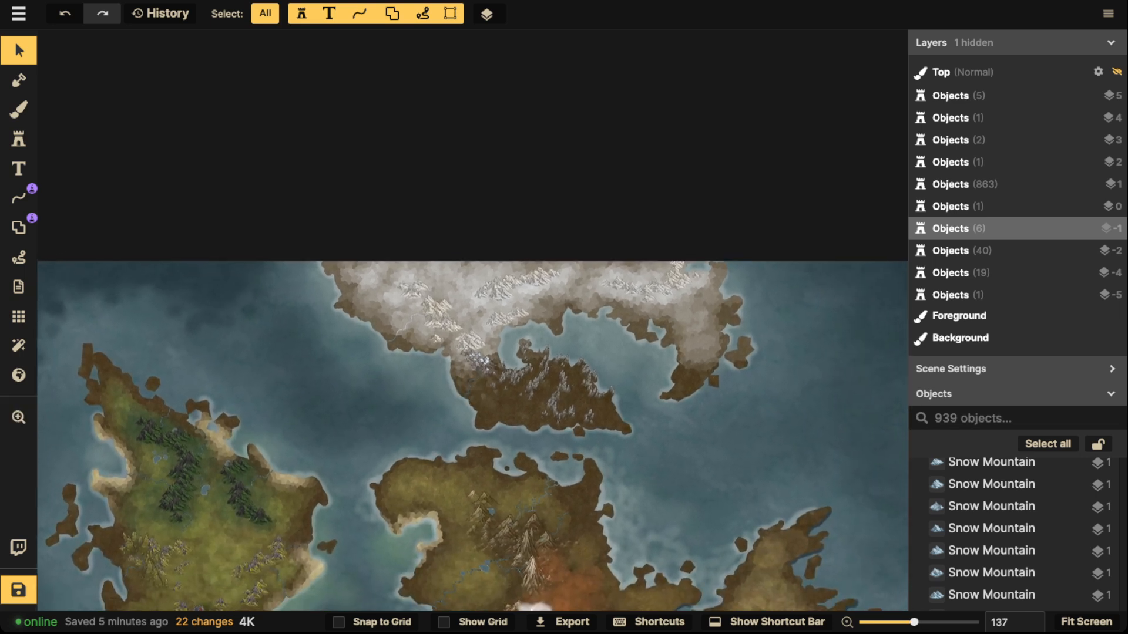
scroll(476, 510, down, 3)
key(space)
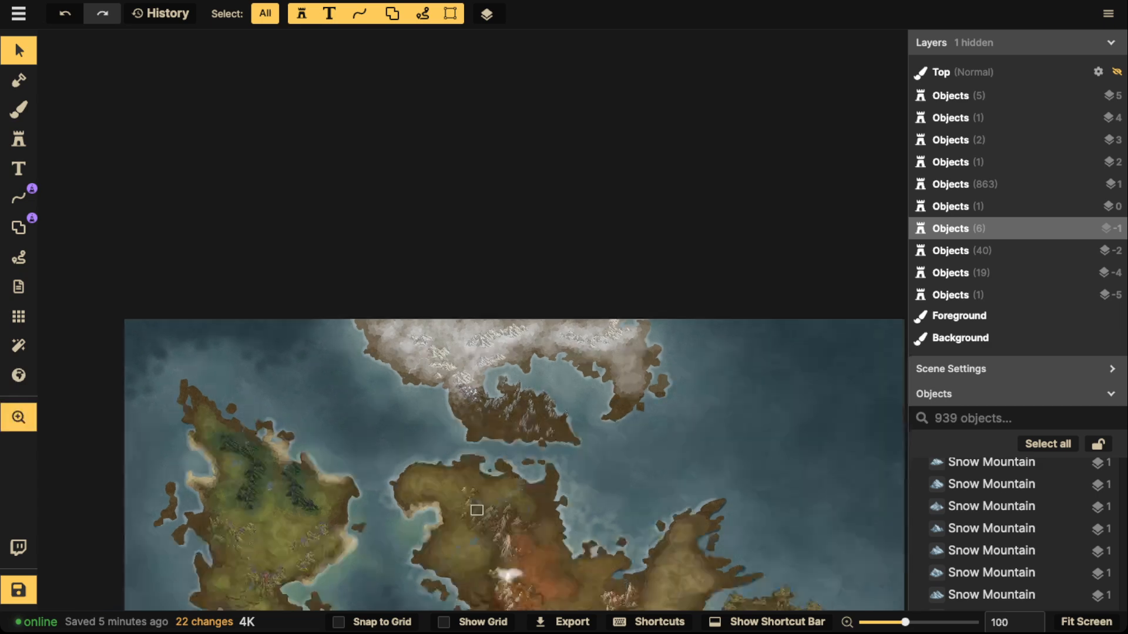
drag(477, 510, 462, 257)
scroll(594, 382, down, 1)
scroll(611, 447, up, 5)
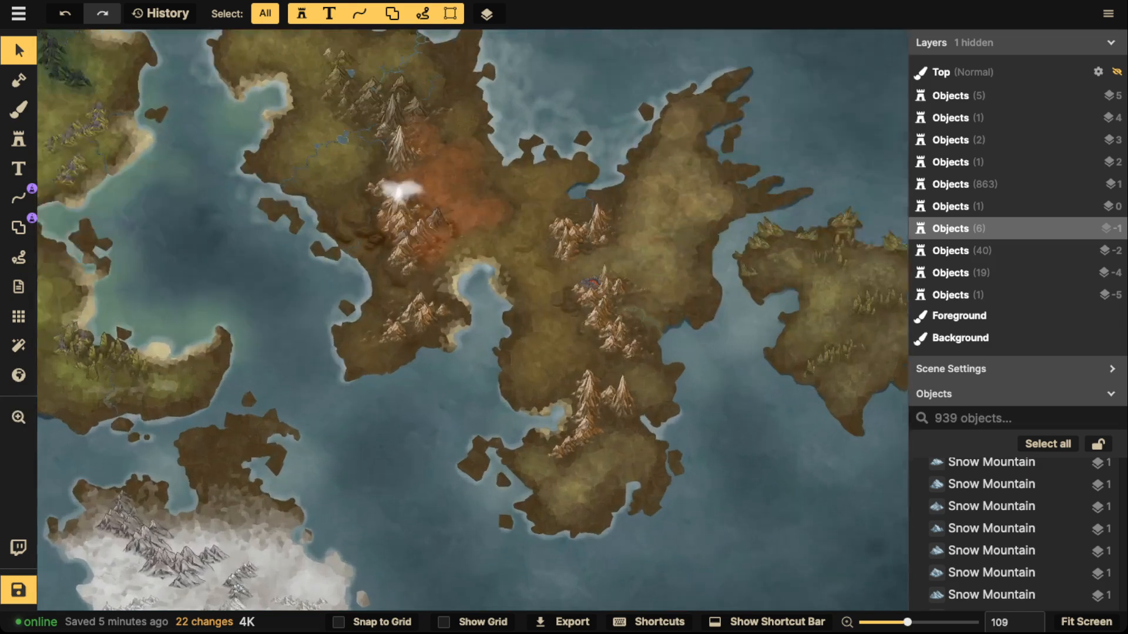
- Reuse the central continent's east-coast river stroke to draw one river from the southernmost peaks to the southern inlet and a short one to the western bay
scroll(605, 376, up, 5)
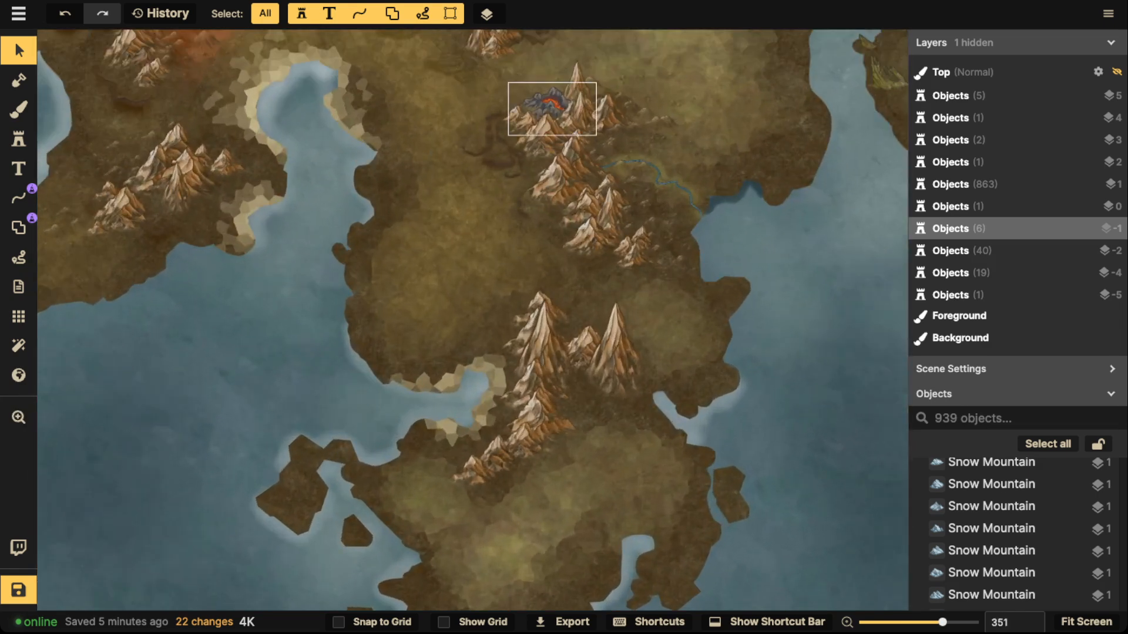
click(645, 167)
click(657, 175)
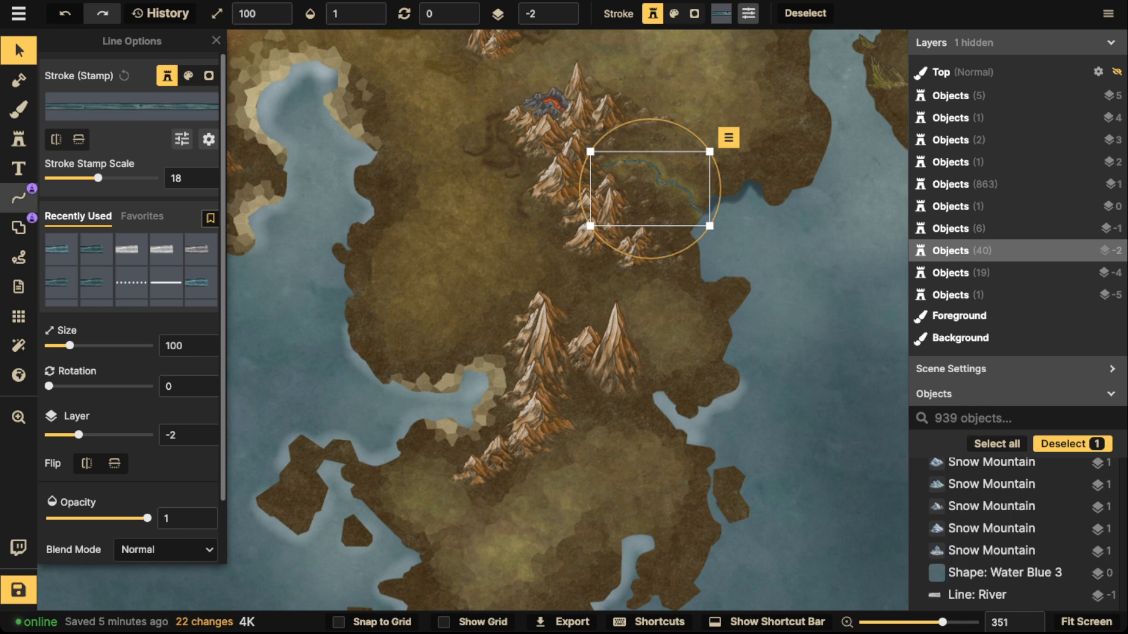
click(19, 199)
drag(588, 352, 576, 274)
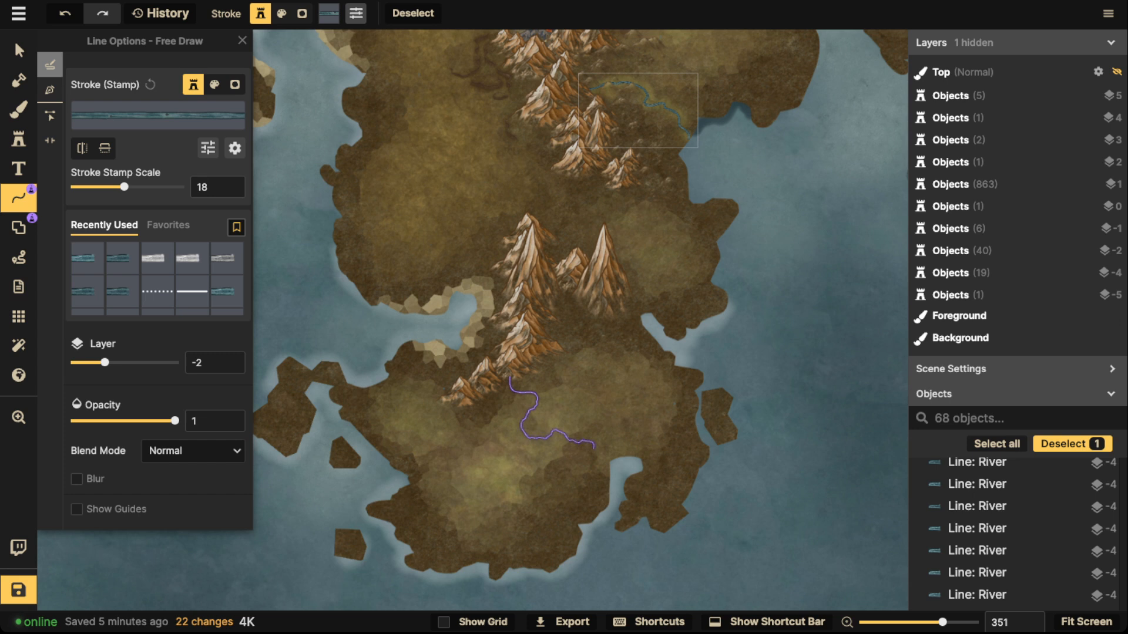
drag(610, 459, 611, 461)
key(Escape)
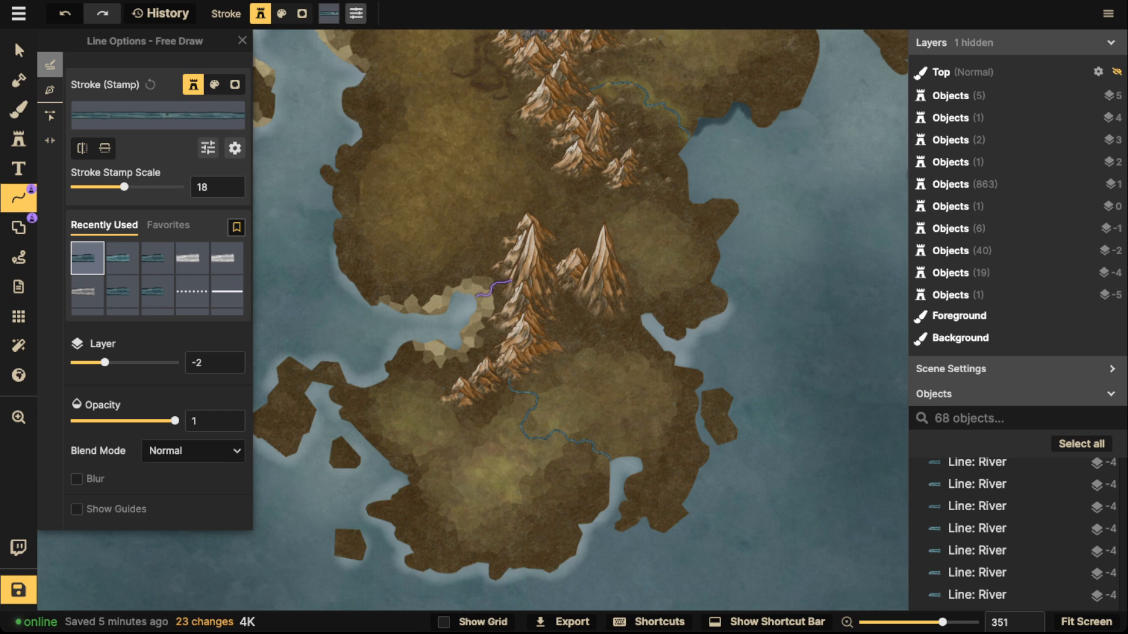
drag(477, 296, 399, 534)
- Draw a winding river on the eastern island from its west coast to the southern cluster of spires
key(space)
drag(705, 353, 405, 322)
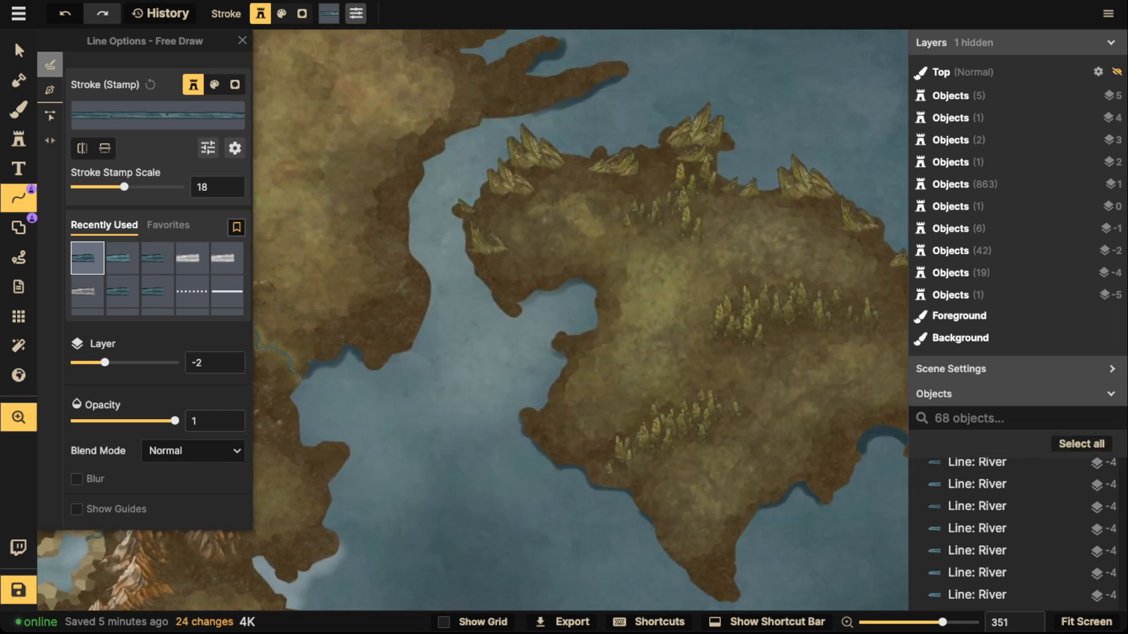
drag(587, 324, 484, 329)
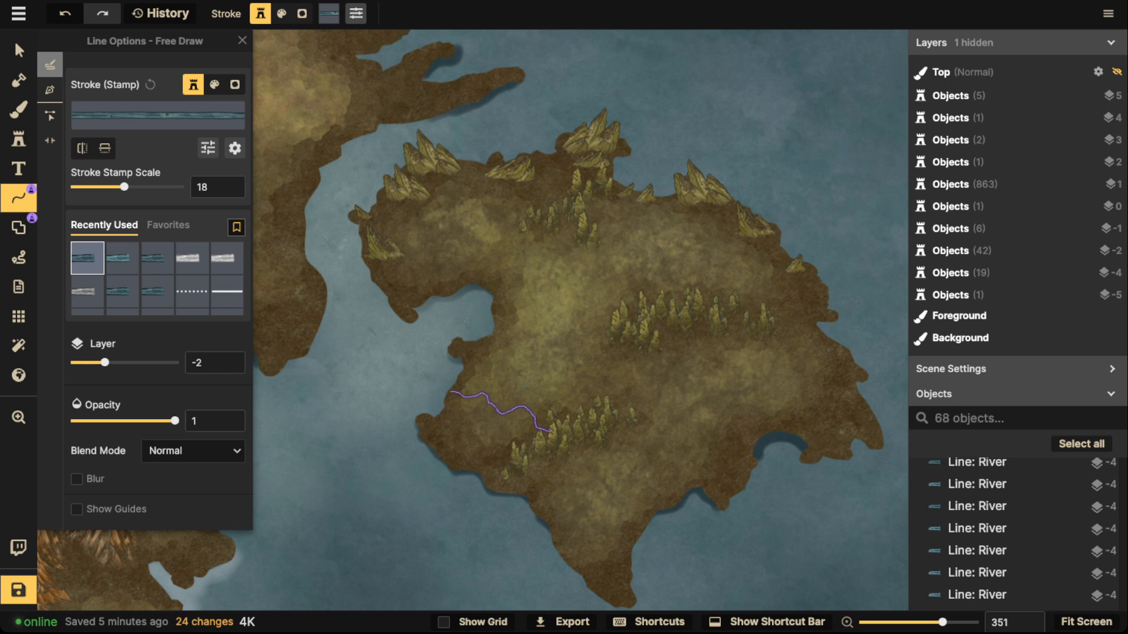
drag(551, 432, 608, 249)
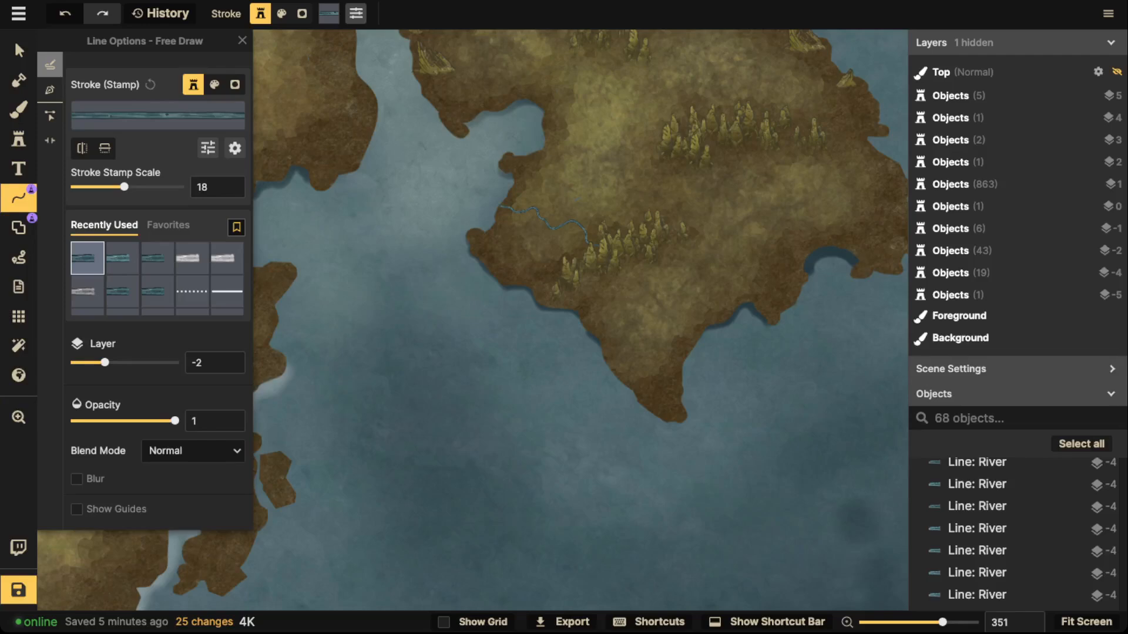
- Draw a second river on the eastern island from the central cluster of spires to the northeast coast
scroll(526, 219, up, 5)
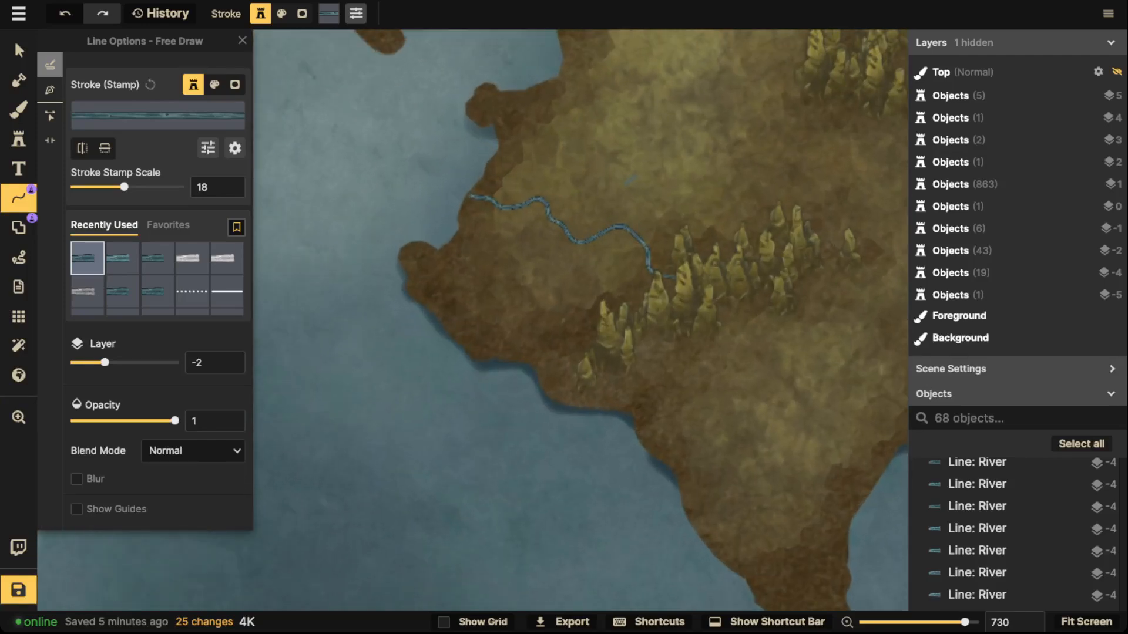
scroll(530, 273, down, 10)
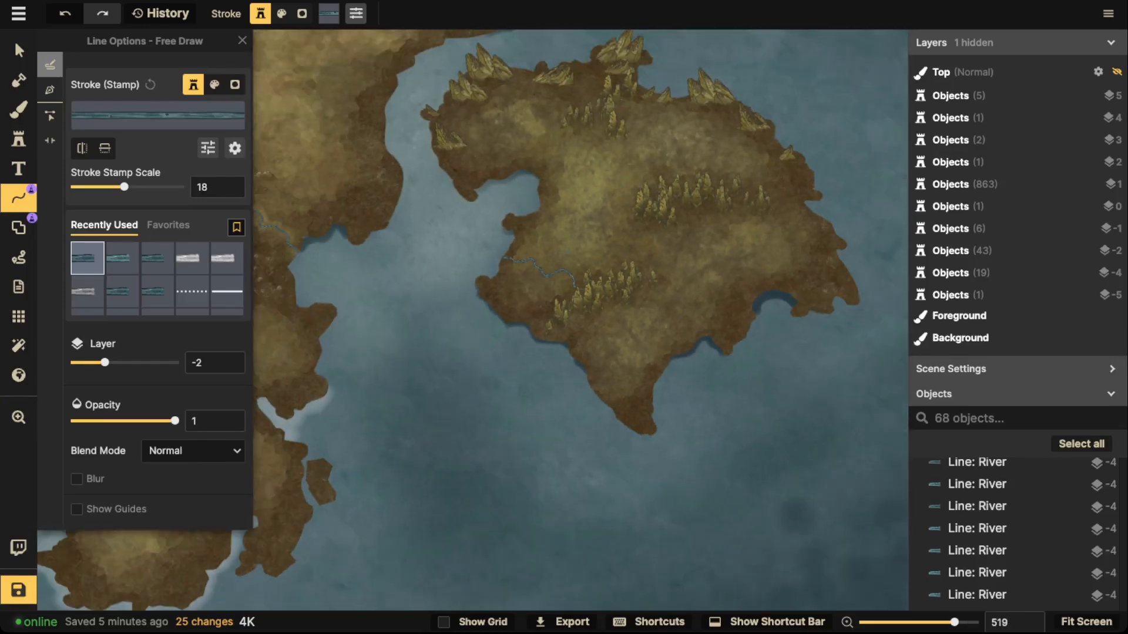
scroll(414, 231, up, 5)
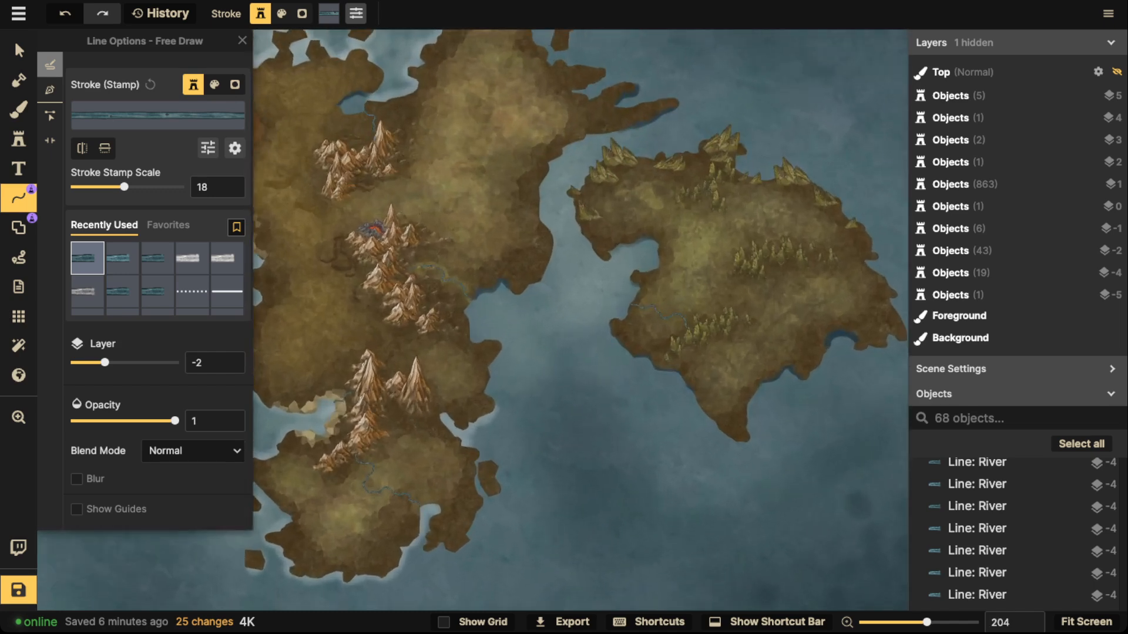
scroll(675, 258, up, 3)
drag(669, 205, 590, 326)
scroll(646, 294, up, 2)
drag(646, 293, 487, 354)
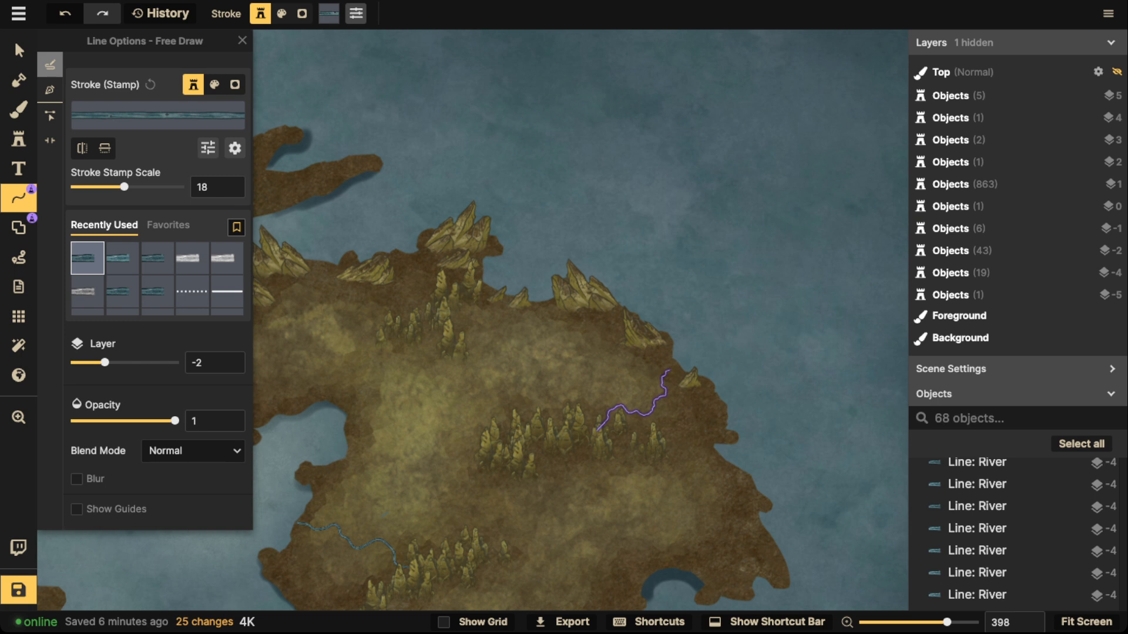
drag(676, 366, 682, 365)
click(14, 40)
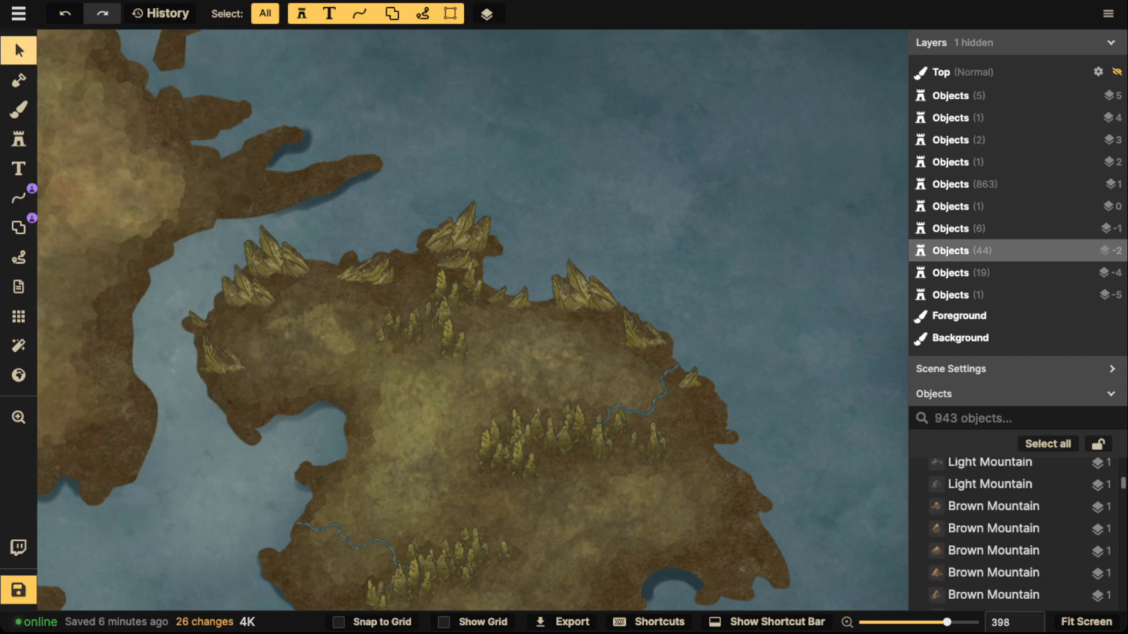
- Review the whole map with its new rivers and save it
scroll(481, 318, down, 2)
scroll(481, 318, down, 4)
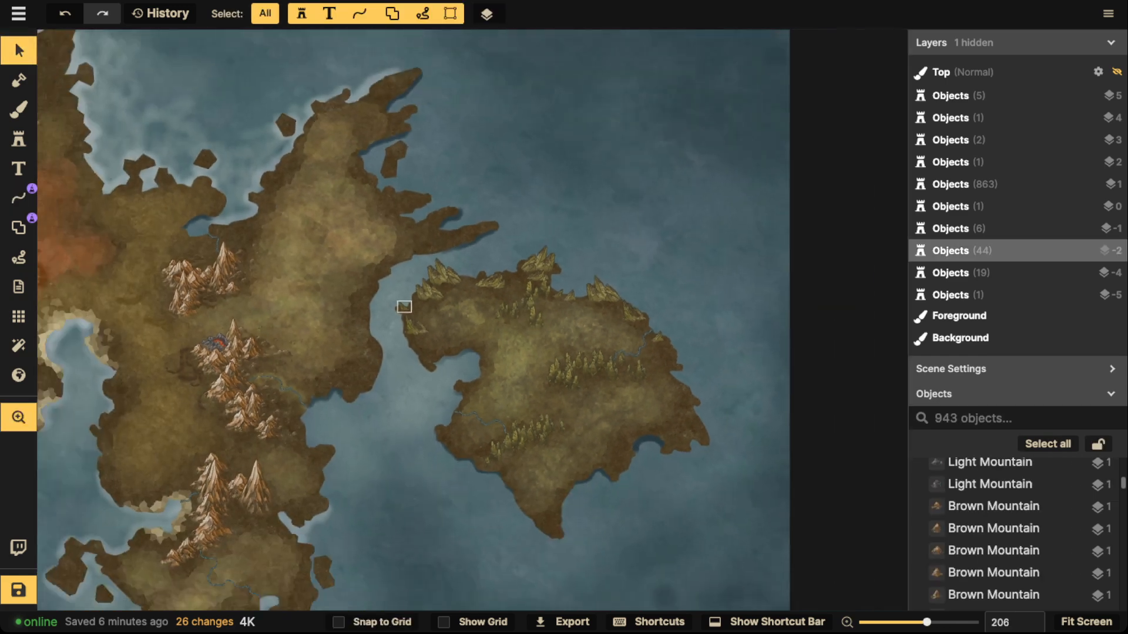
scroll(481, 318, down, 4)
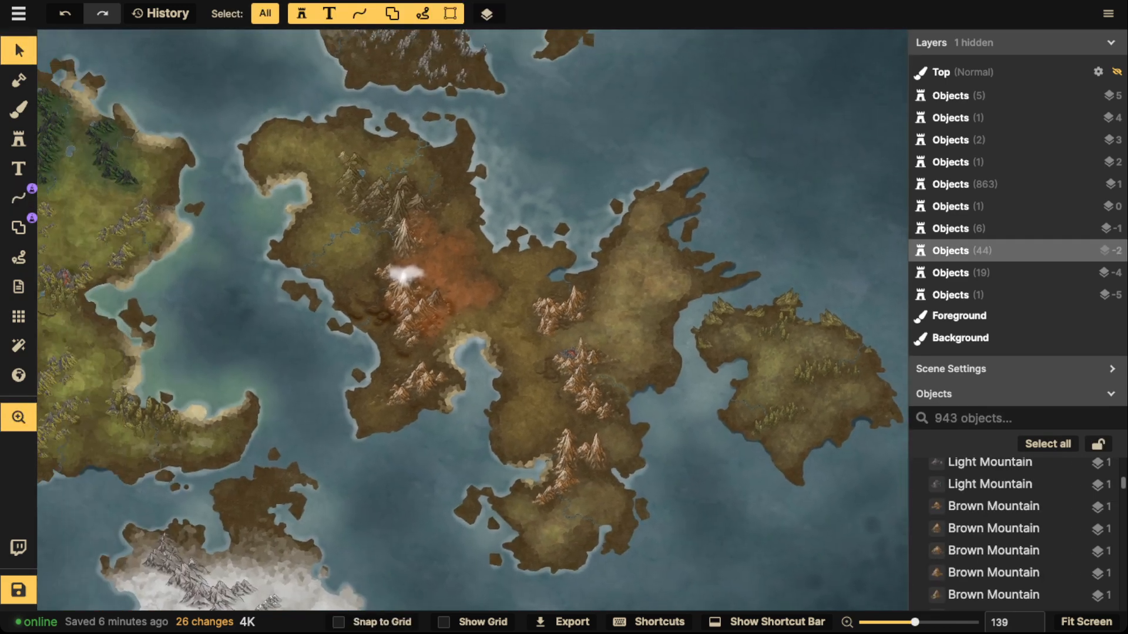
scroll(473, 325, down, 2)
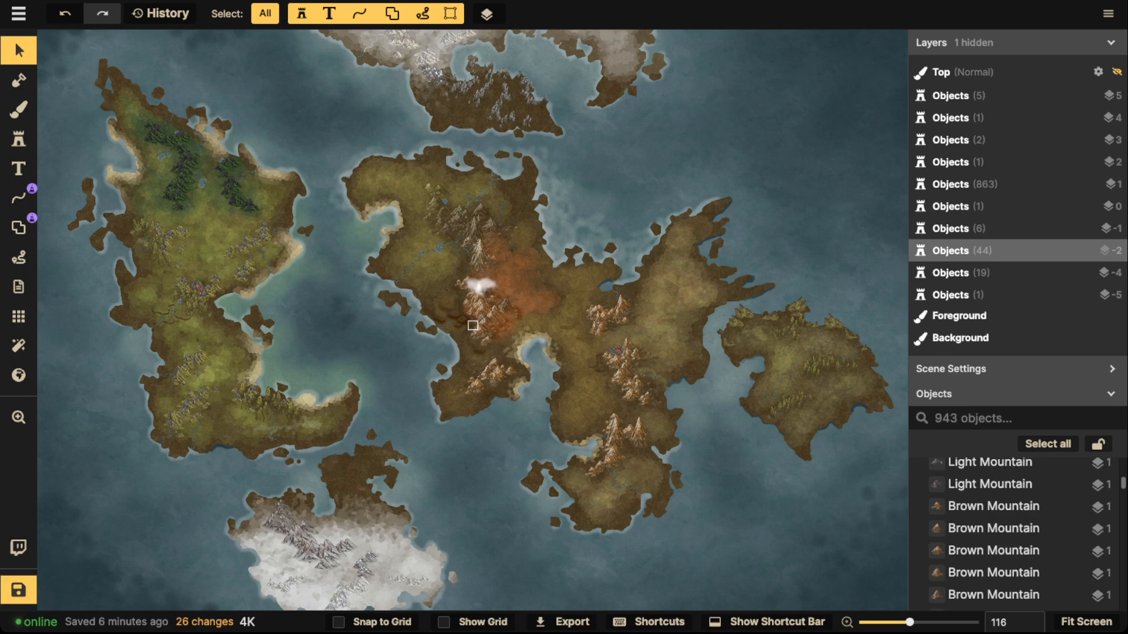
key(ctrl+s)
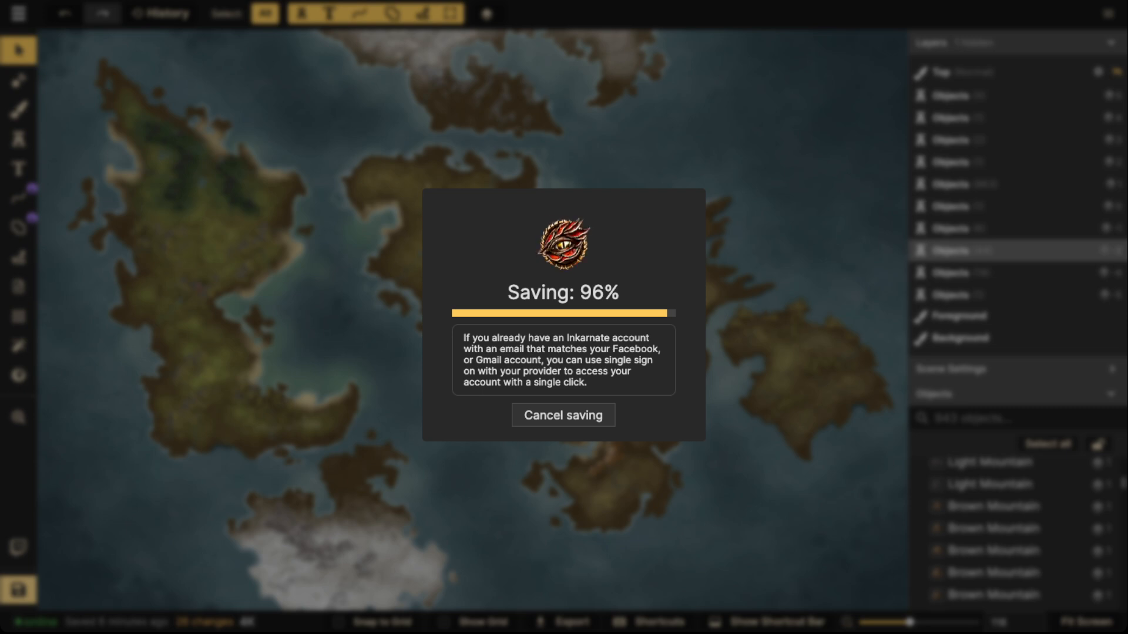
scroll(295, 288, down, 5)
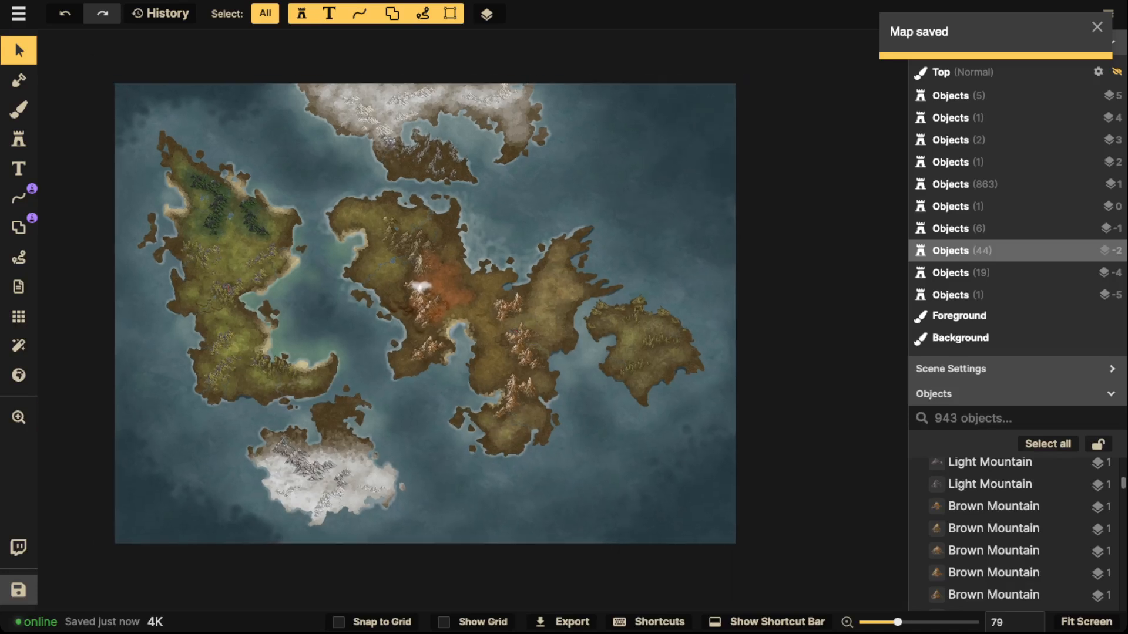
drag(295, 289, 368, 300)
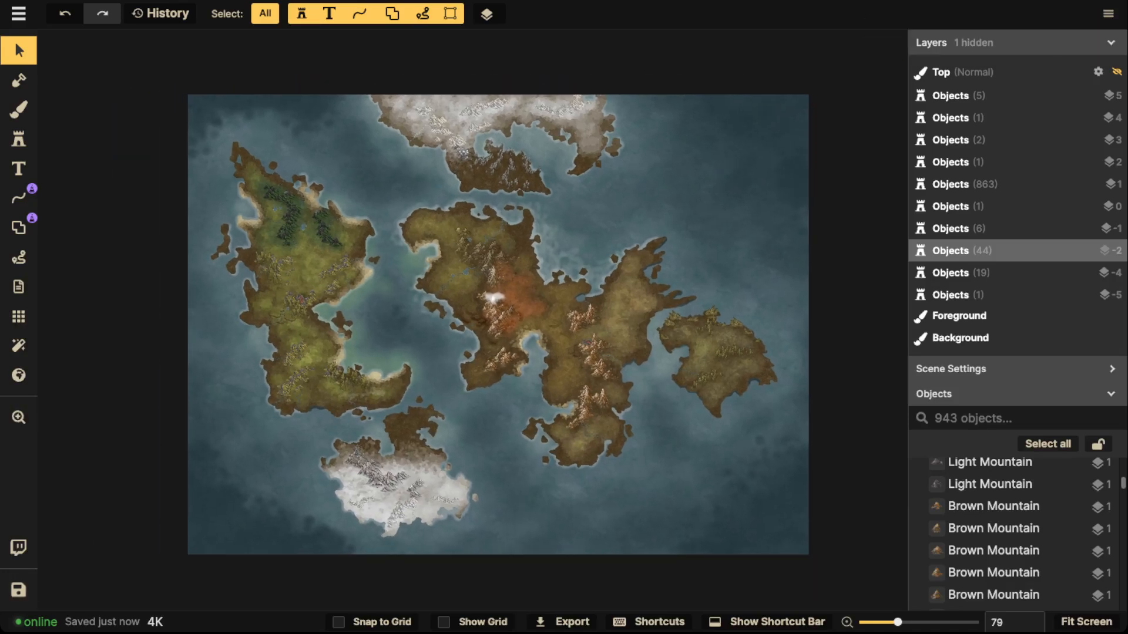